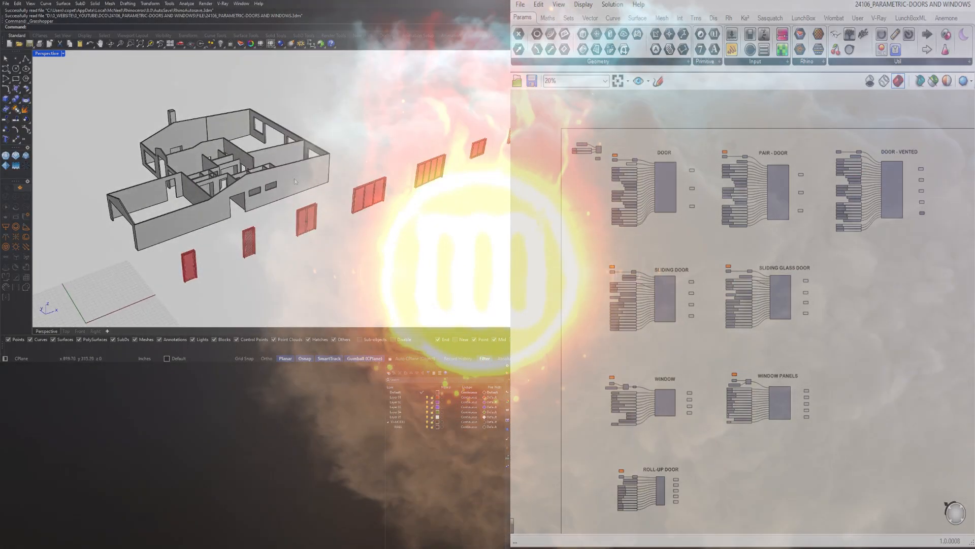
{"action": "left_click", "coordinate": [288, 183]}
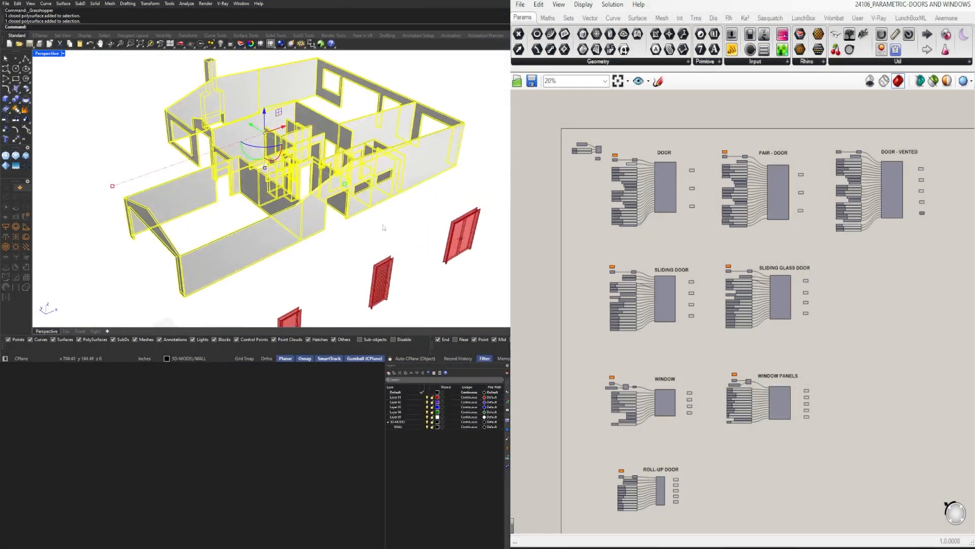
{"action": "right_click_drag", "start_coordinate": [383, 225], "coordinate": [454, 239]}
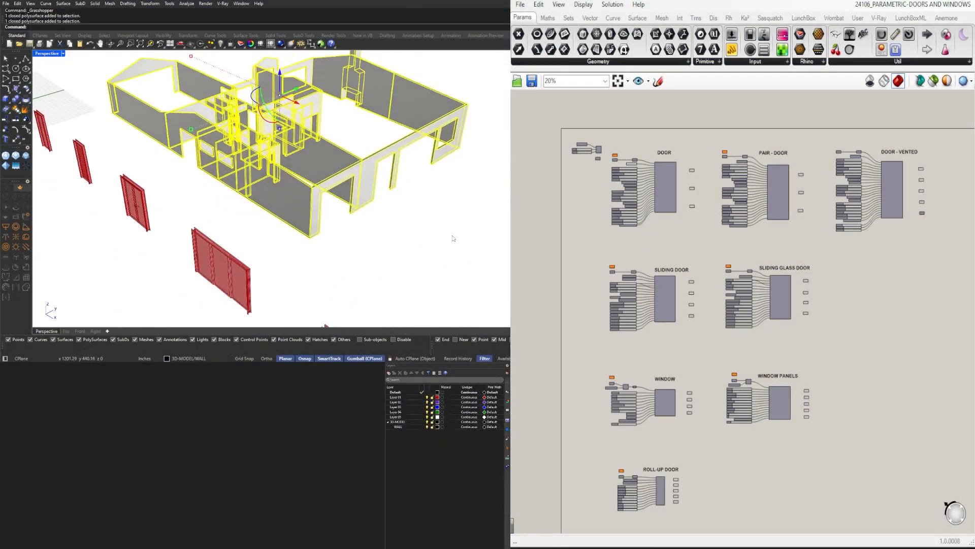
{"action": "left_click", "coordinate": [380, 229]}
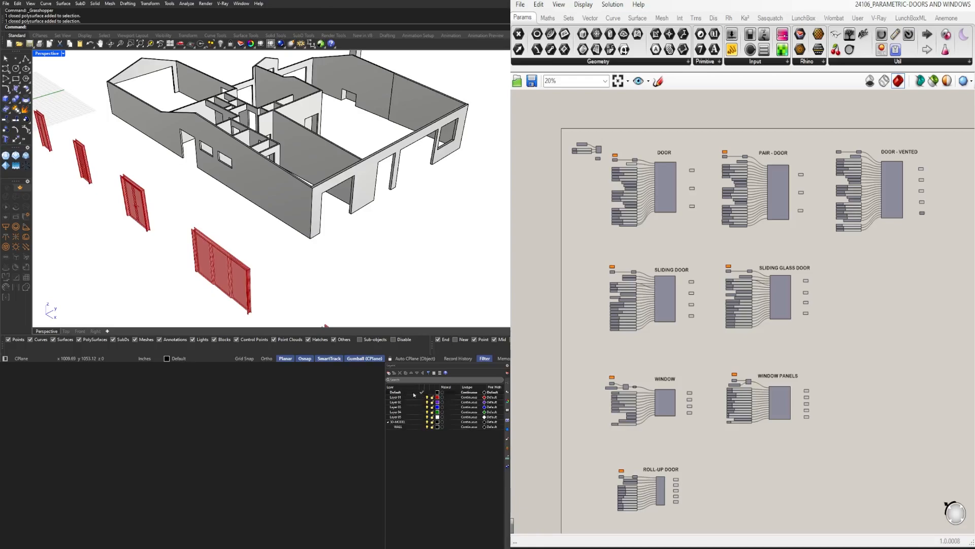
Draw a 60 in polyline along the floor across the exterior wall's door opening, from one bottom outer corner to the other
{"action": "mouse_move", "coordinate": [178, 228]}
{"action": "right_mouse_down"}
{"action": "mouse_move", "coordinate": [269, 212]}
{"action": "mouse_move", "coordinate": [188, 230]}
{"action": "right_mouse_up"}
{"action": "scroll", "coordinate": [239, 213], "scroll_direction": "up", "scroll_amount": 8}
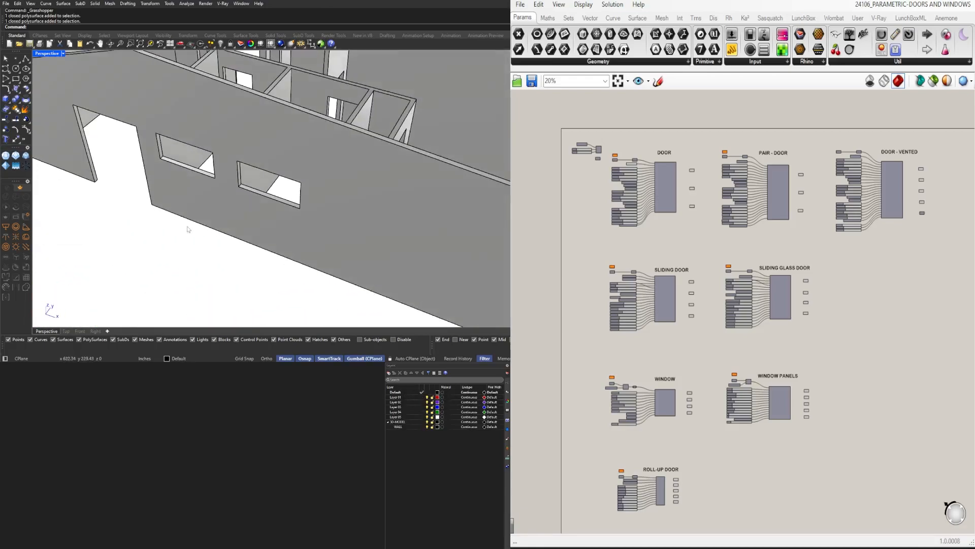
{"action": "right_click_drag", "start_coordinate": [122, 195], "coordinate": [175, 218], "text": "shift"}
{"action": "scroll", "coordinate": [174, 217], "scroll_direction": "up", "scroll_amount": 10}
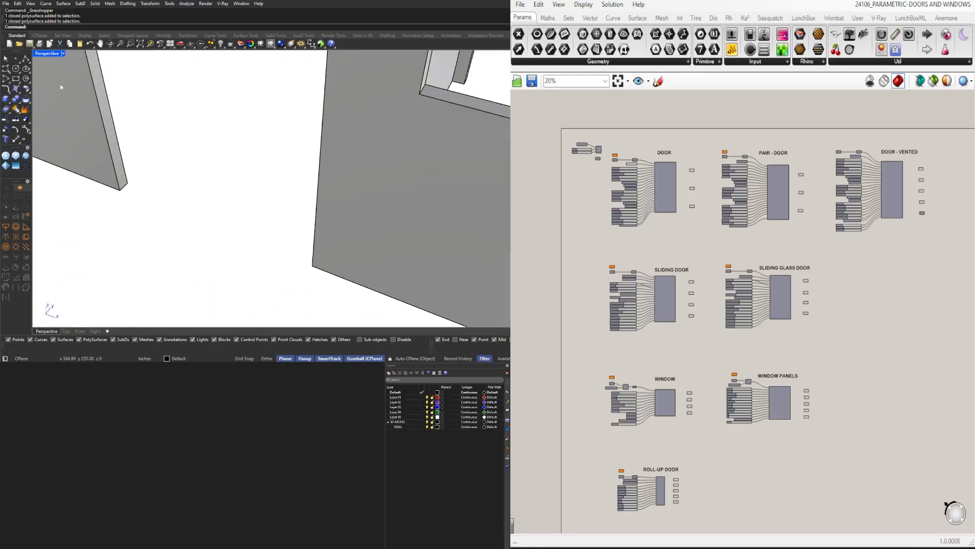
{"action": "left_click", "coordinate": [26, 59]}
{"action": "left_click", "coordinate": [120, 190]}
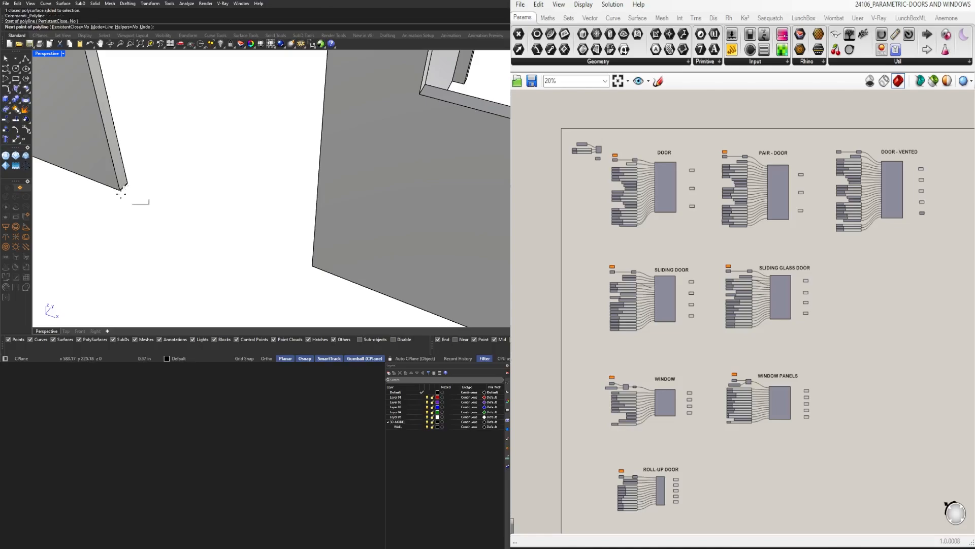
{"action": "scroll", "coordinate": [120, 194], "scroll_direction": "down", "scroll_amount": 8}
{"action": "right_click_drag", "start_coordinate": [124, 196], "coordinate": [213, 229]}
{"action": "scroll", "coordinate": [333, 242], "scroll_direction": "up", "scroll_amount": 8}
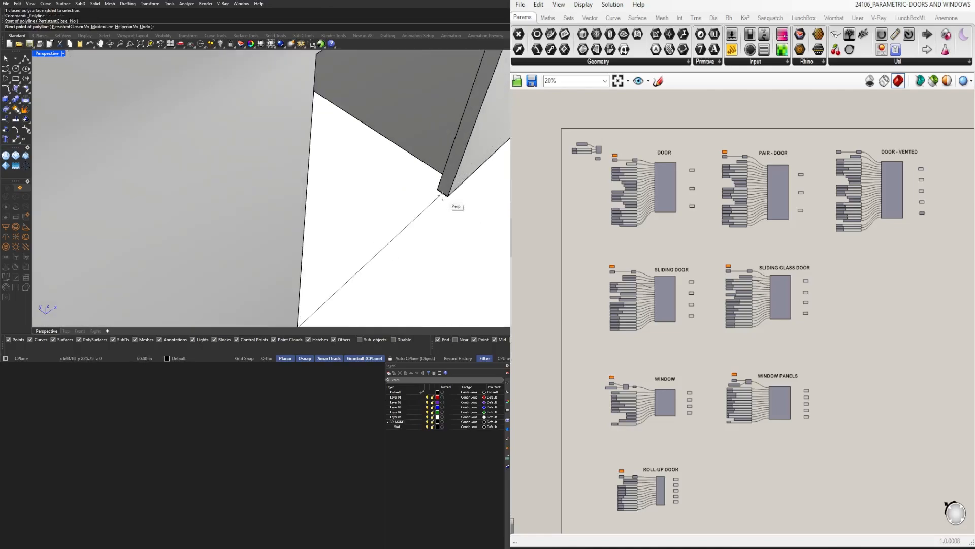
{"action": "left_click", "coordinate": [443, 194]}
{"action": "key", "text": "Return"}
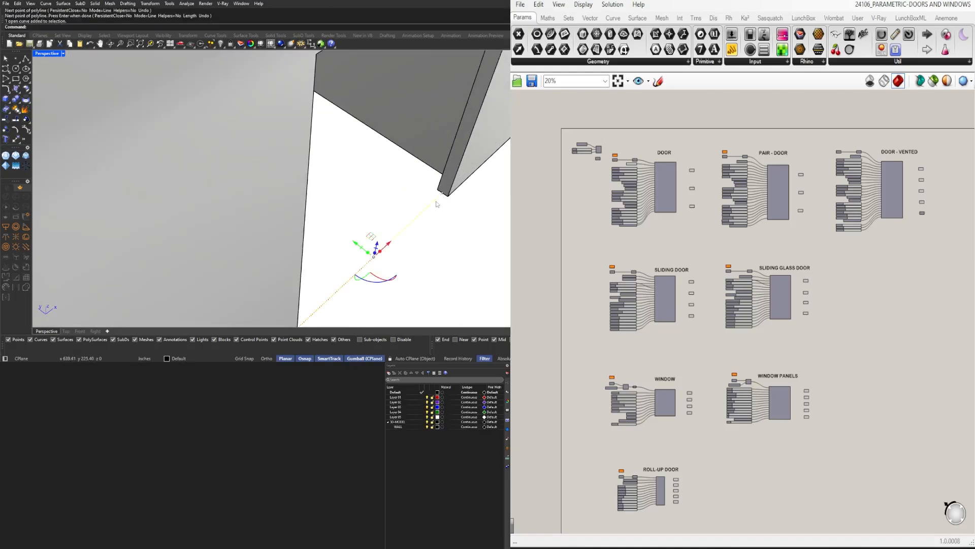
Extrude the base line 80 in up to the top corner of the door opening, and delete the line
{"action": "scroll", "coordinate": [446, 199], "scroll_direction": "down", "scroll_amount": 3}
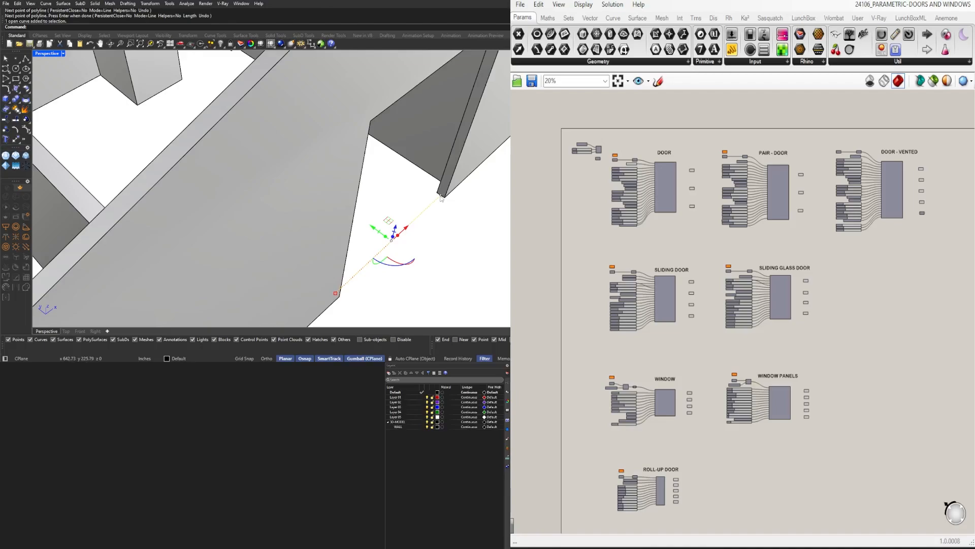
{"action": "scroll", "coordinate": [439, 196], "scroll_direction": "down", "scroll_amount": 5}
{"action": "right_click_drag", "start_coordinate": [439, 197], "coordinate": [405, 235]}
{"action": "left_click", "coordinate": [392, 292]}
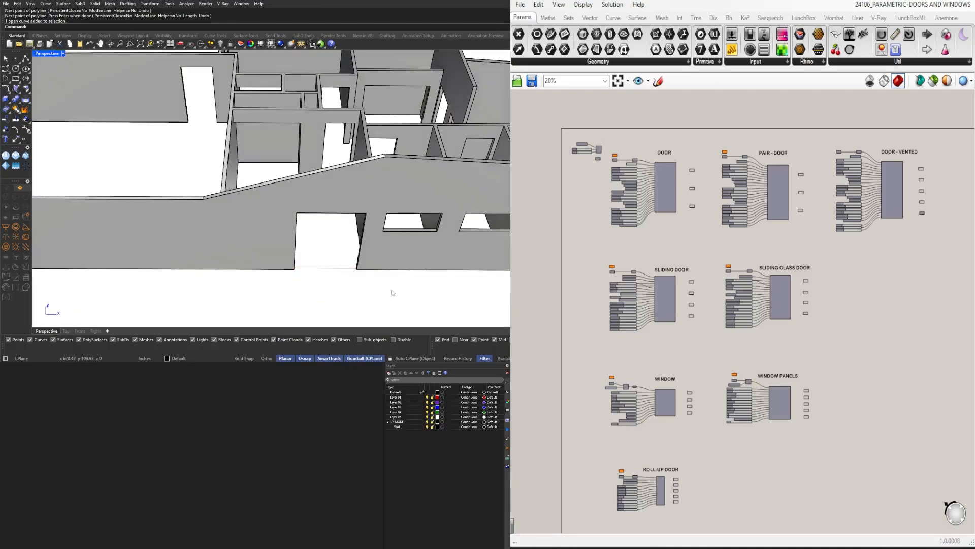
{"action": "right_click_drag", "start_coordinate": [392, 292], "coordinate": [385, 267]}
{"action": "left_click", "coordinate": [384, 246]}
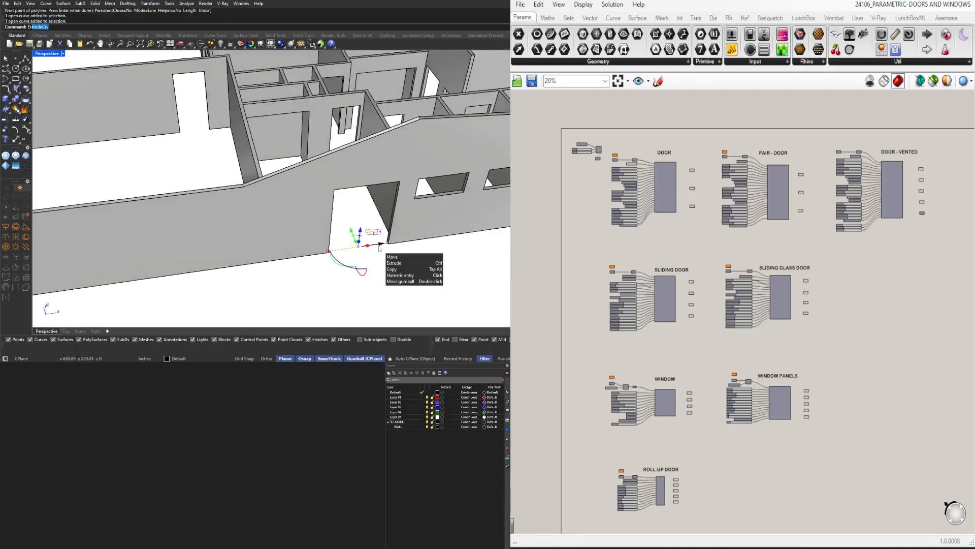
{"action": "key", "text": "Return"}
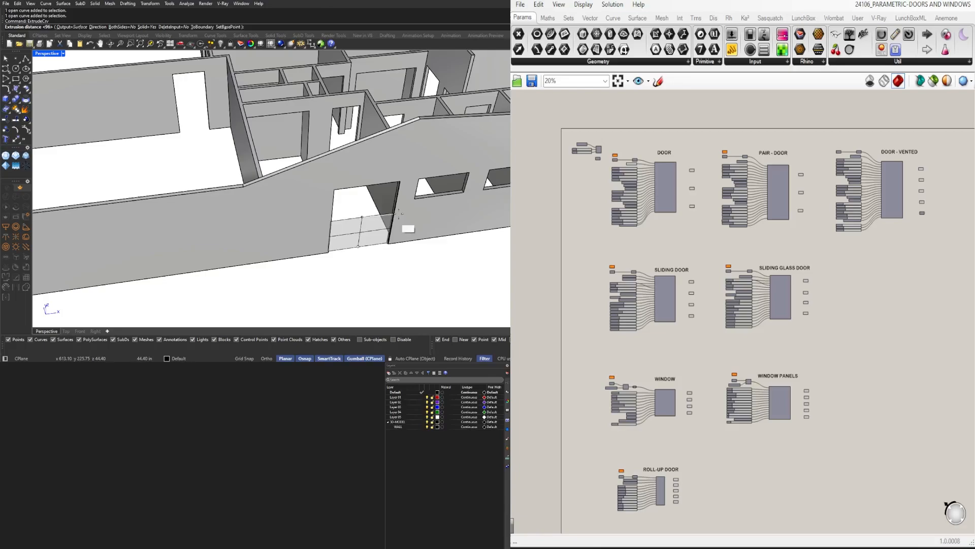
{"action": "left_click", "coordinate": [403, 180]}
{"action": "scroll", "coordinate": [391, 223], "scroll_direction": "up", "scroll_amount": 3}
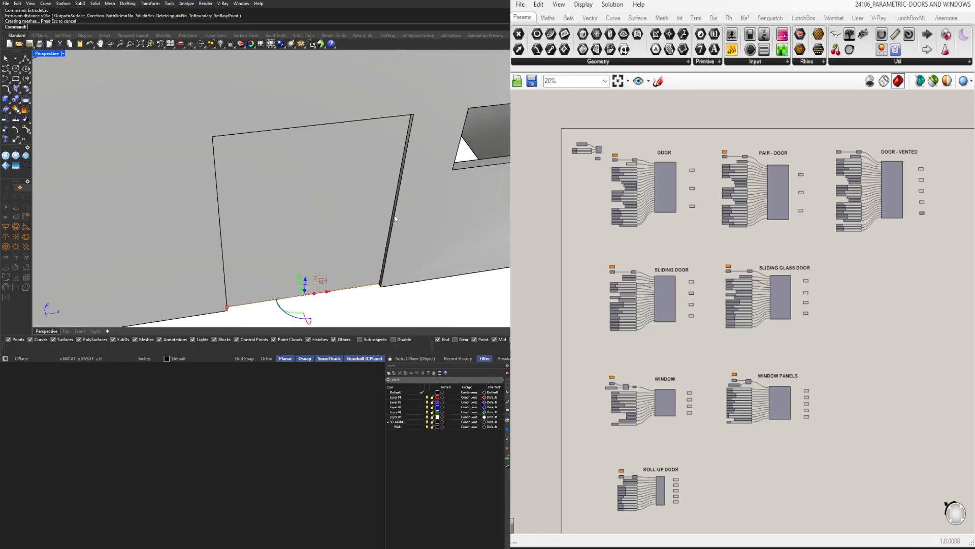
{"action": "scroll", "coordinate": [396, 216], "scroll_direction": "down", "scroll_amount": 1}
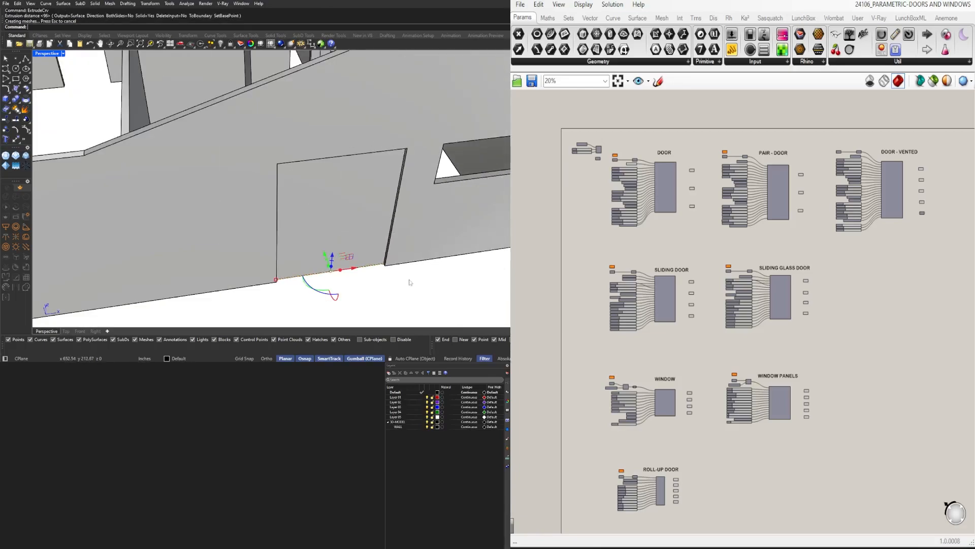
{"action": "key", "text": "Delete"}
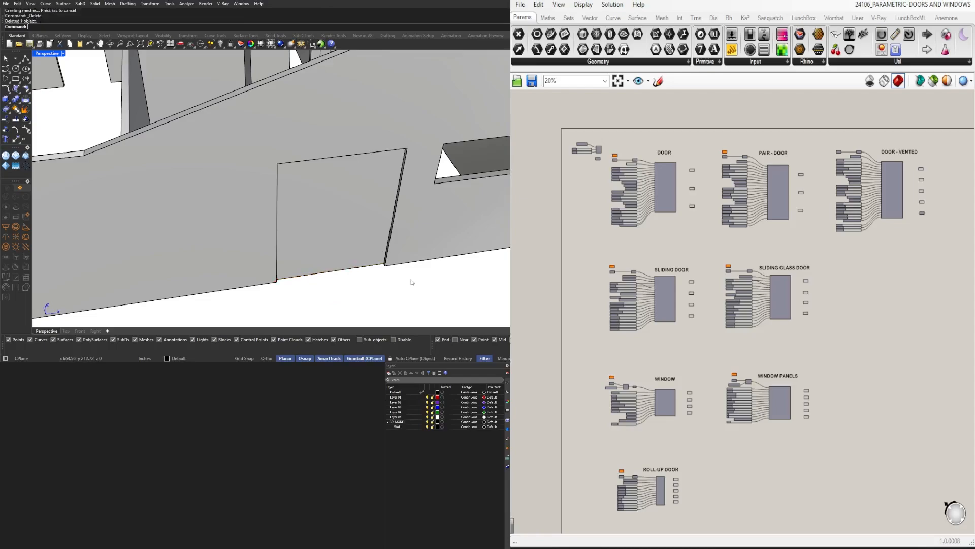
Set the door opening's surface as the first Surface parameter of the PAIR - DOOR definition and wire it into the Surface relay, replacing the existing connection
{"action": "left_click", "coordinate": [370, 242]}
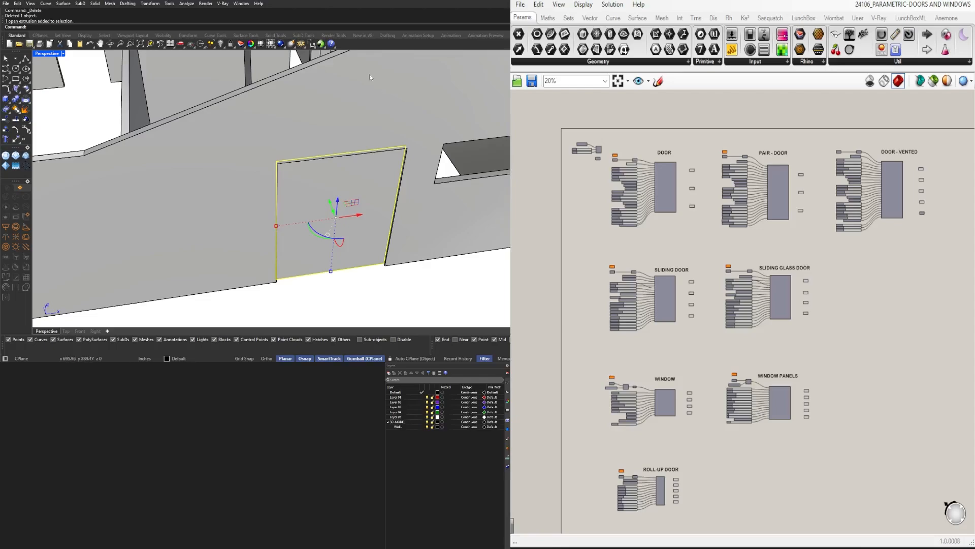
{"action": "scroll", "coordinate": [305, 176], "scroll_direction": "down", "scroll_amount": 4}
{"action": "right_click_drag", "start_coordinate": [305, 176], "coordinate": [382, 168]}
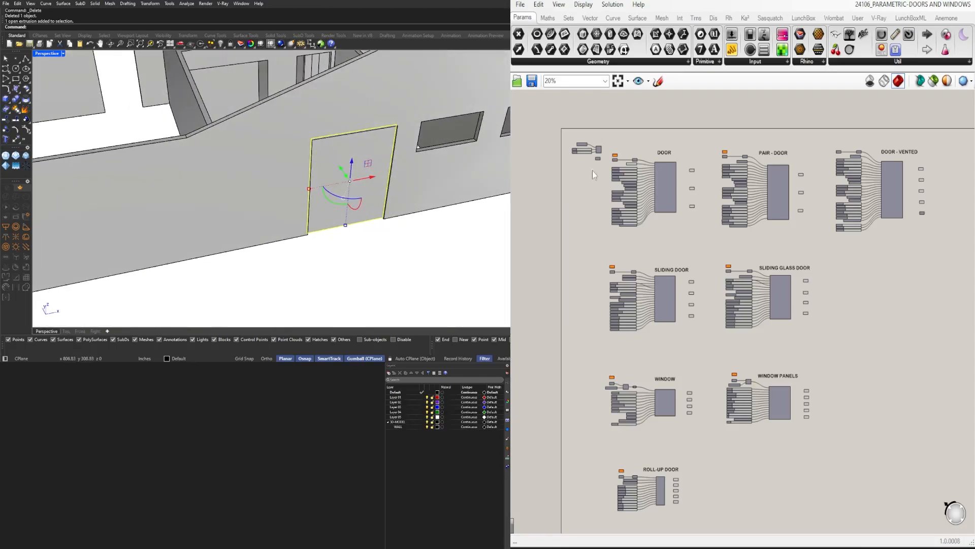
{"action": "scroll", "coordinate": [723, 174], "scroll_direction": "up", "scroll_amount": 6}
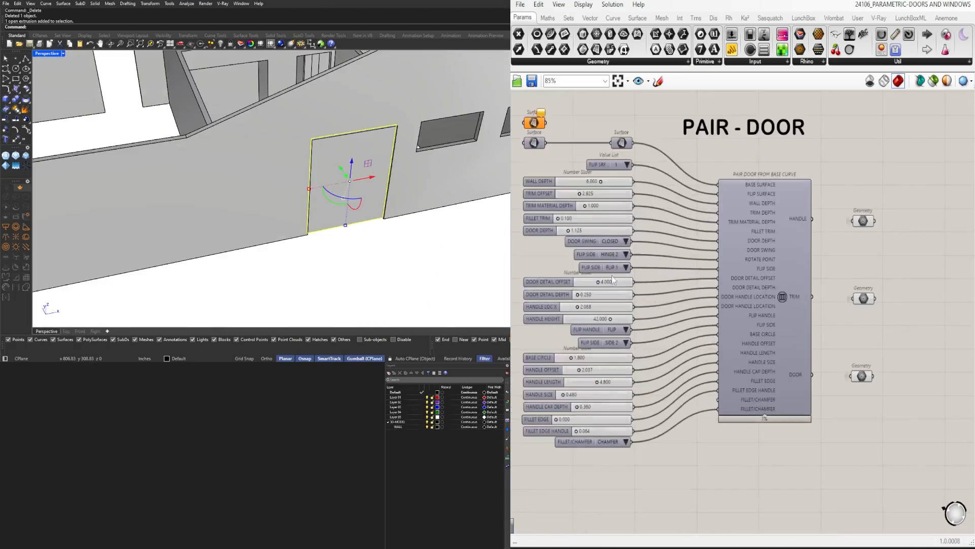
{"action": "scroll", "coordinate": [589, 203], "scroll_direction": "up", "scroll_amount": 3}
{"action": "right_click", "coordinate": [625, 208]}
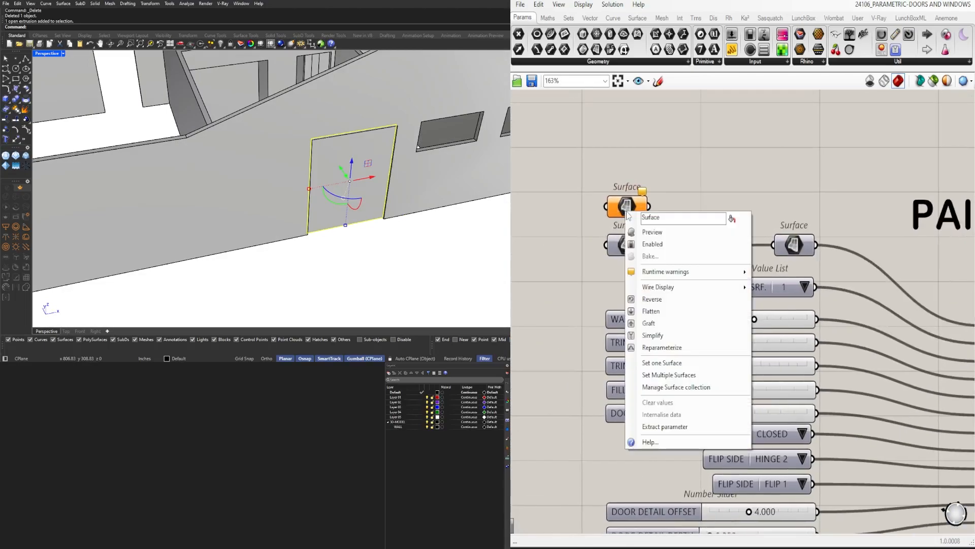
{"action": "left_click", "coordinate": [662, 362]}
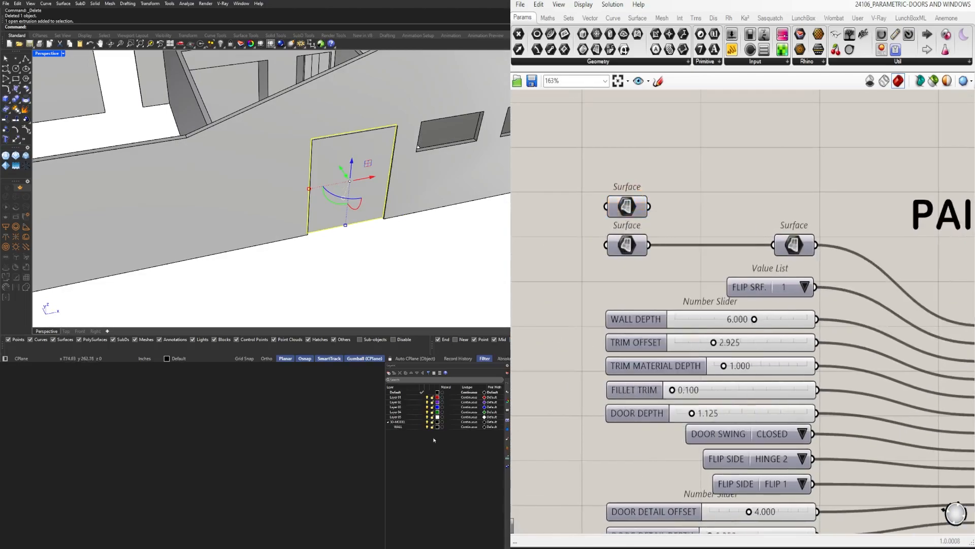
{"action": "left_click_drag", "start_coordinate": [649, 206], "coordinate": [774, 246]}
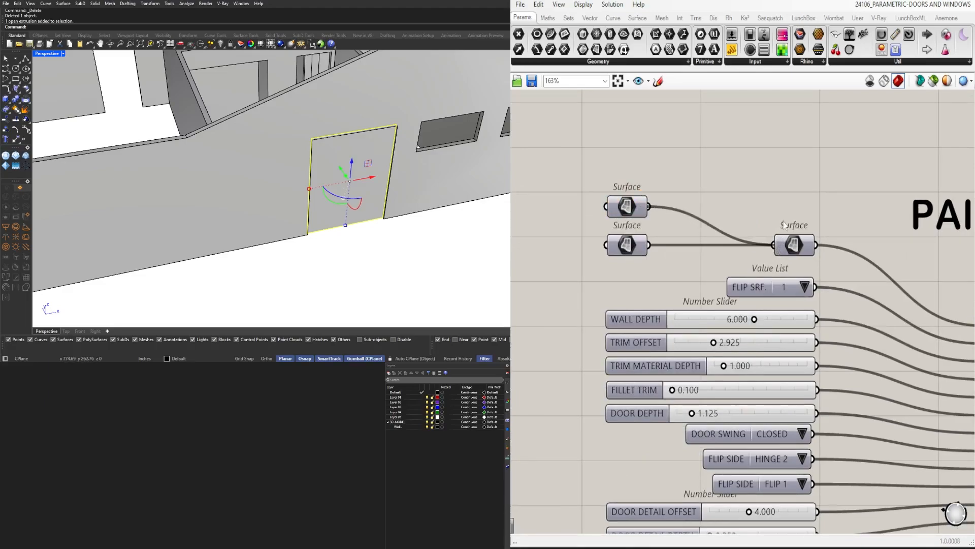
Examine how the generated pair door and its frame sit in the wall opening
{"action": "left_click", "coordinate": [487, 236]}
{"action": "right_click_drag", "start_coordinate": [782, 165], "coordinate": [649, 189]}
{"action": "right_click_drag", "start_coordinate": [346, 192], "coordinate": [385, 158]}
{"action": "scroll", "coordinate": [390, 150], "scroll_direction": "down", "scroll_amount": 6}
{"action": "scroll", "coordinate": [381, 152], "scroll_direction": "up", "scroll_amount": 4}
{"action": "scroll", "coordinate": [386, 158], "scroll_direction": "up", "scroll_amount": 5}
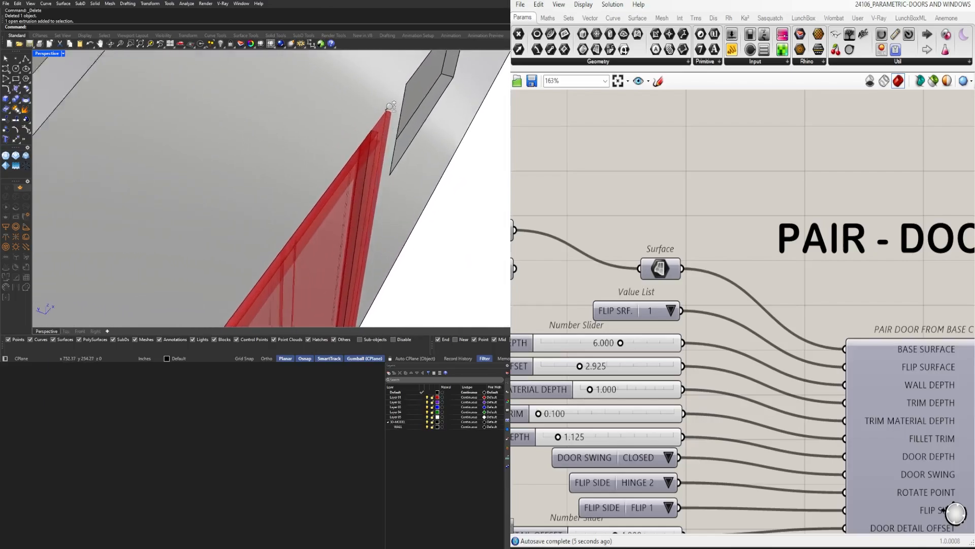
{"action": "right_click_drag", "start_coordinate": [388, 122], "coordinate": [364, 154]}
Set the pair door's WALL DEPTH slider to 3.5
{"action": "right_click_drag", "start_coordinate": [663, 331], "coordinate": [846, 259]}
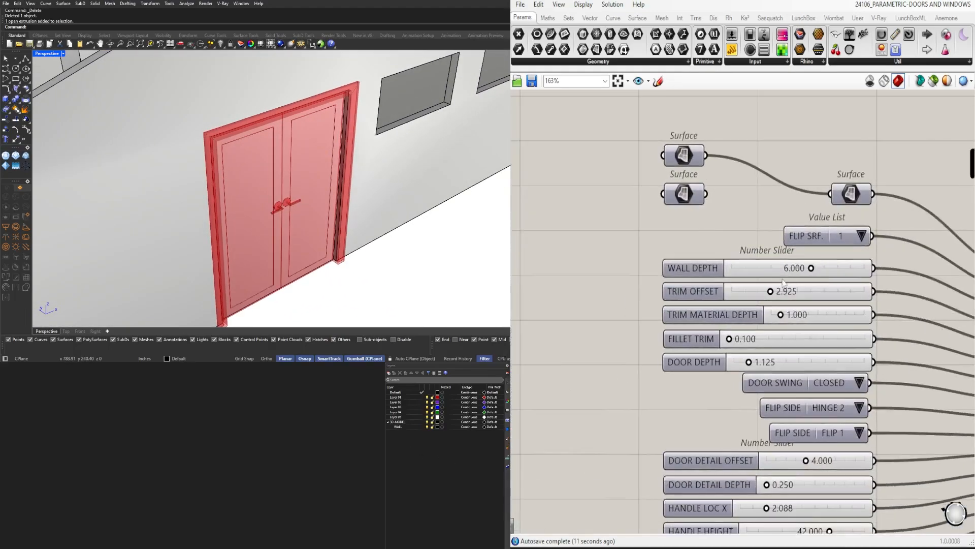
{"action": "scroll", "coordinate": [814, 283], "scroll_direction": "up", "scroll_amount": 3}
{"action": "scroll", "coordinate": [813, 283], "scroll_direction": "up", "scroll_amount": 3}
{"action": "double_click", "coordinate": [785, 263]}
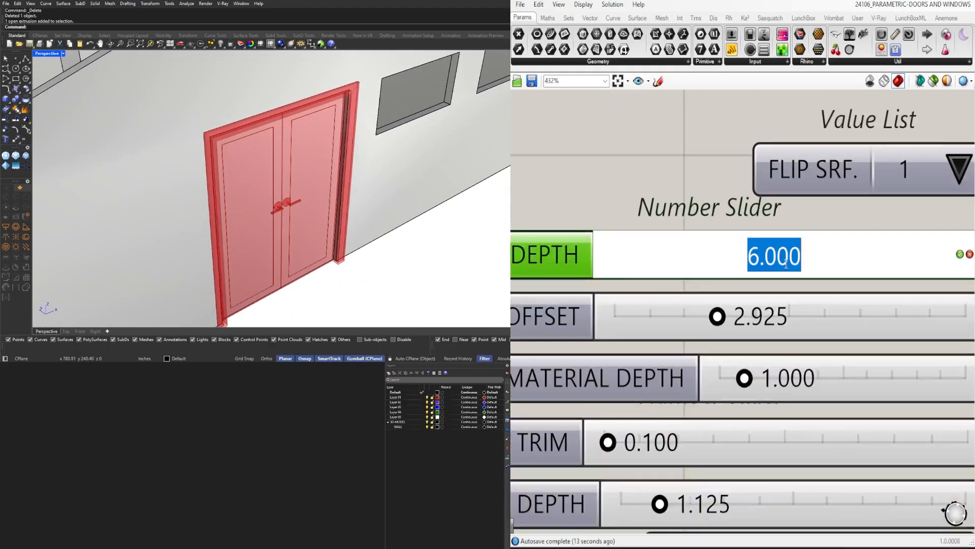
{"action": "type", "text": "3.5"}
{"action": "key", "text": "Return"}
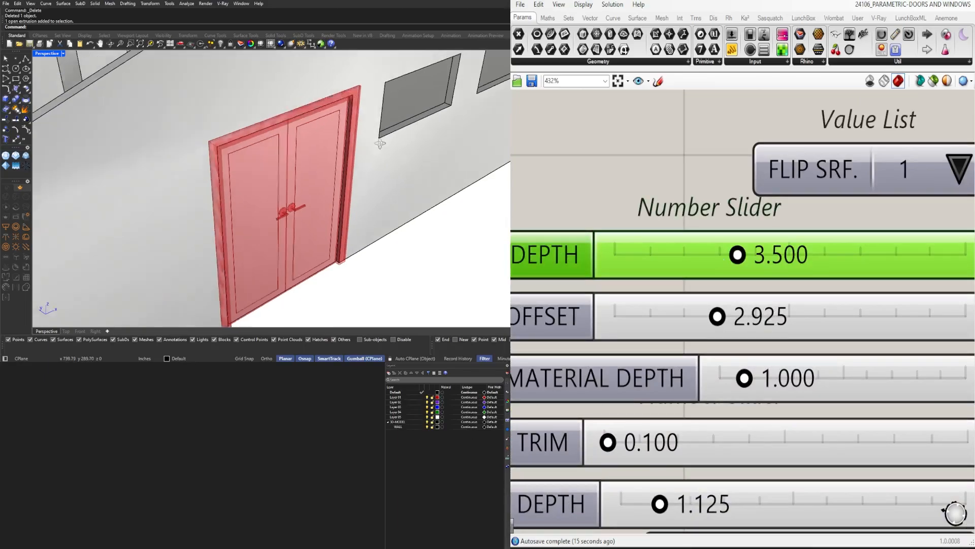
Make Layer 01 current and extrude the inner face of the exterior wall around the door by 1" with ExtrudeSrf
{"action": "right_click_drag", "start_coordinate": [355, 152], "coordinate": [319, 179]}
{"action": "scroll", "coordinate": [430, 160], "scroll_direction": "down", "scroll_amount": 4}
{"action": "scroll", "coordinate": [427, 95], "scroll_direction": "up", "scroll_amount": 3}
{"action": "scroll", "coordinate": [422, 96], "scroll_direction": "down", "scroll_amount": 2}
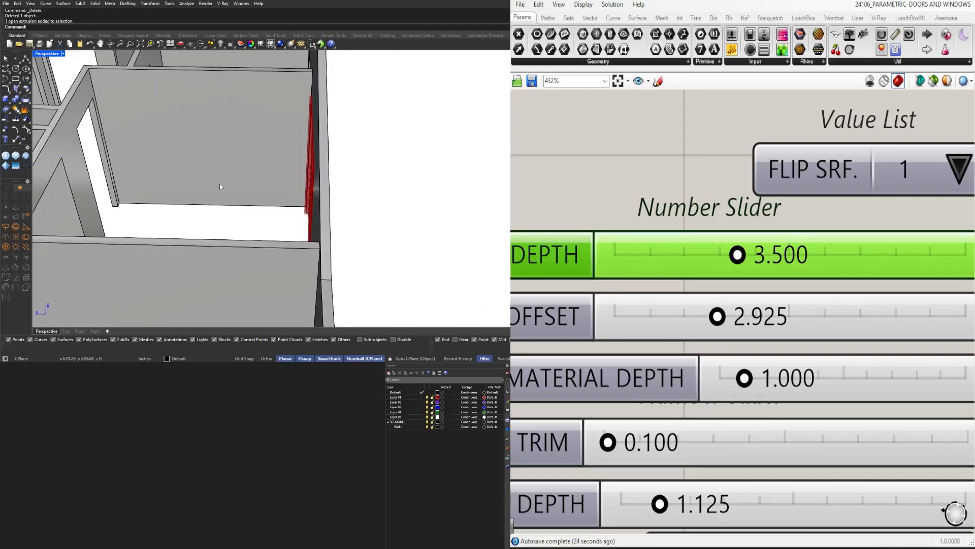
{"action": "right_click_drag", "start_coordinate": [251, 193], "coordinate": [386, 163]}
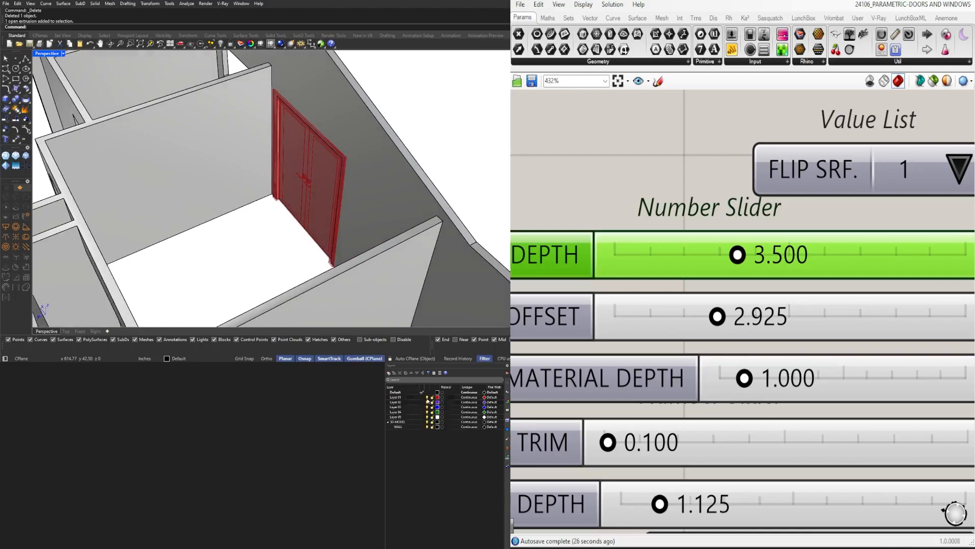
{"action": "left_click", "coordinate": [423, 397]}
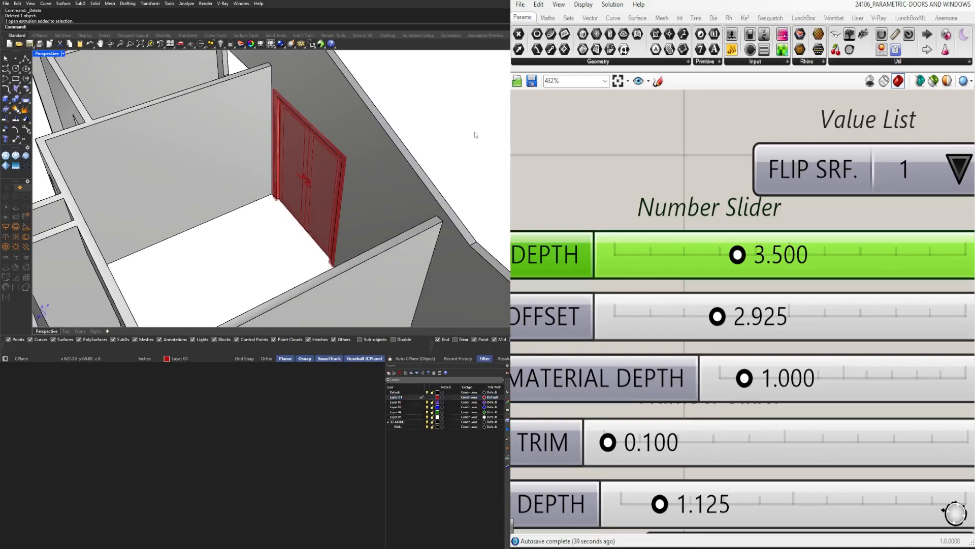
{"action": "type", "text": "E"}
{"action": "type", "text": "xtrudeSrf"}
{"action": "key", "text": "Return"}
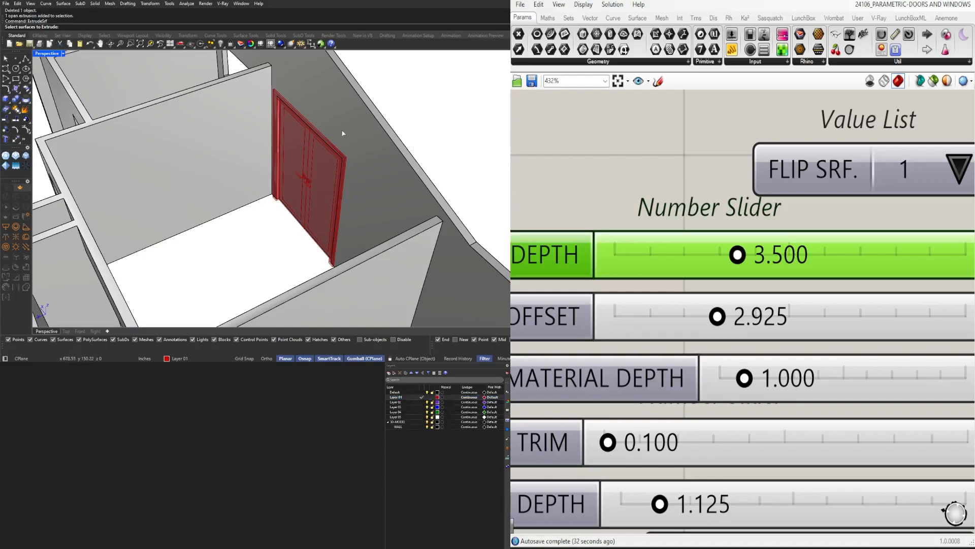
{"action": "key", "text": "Return"}
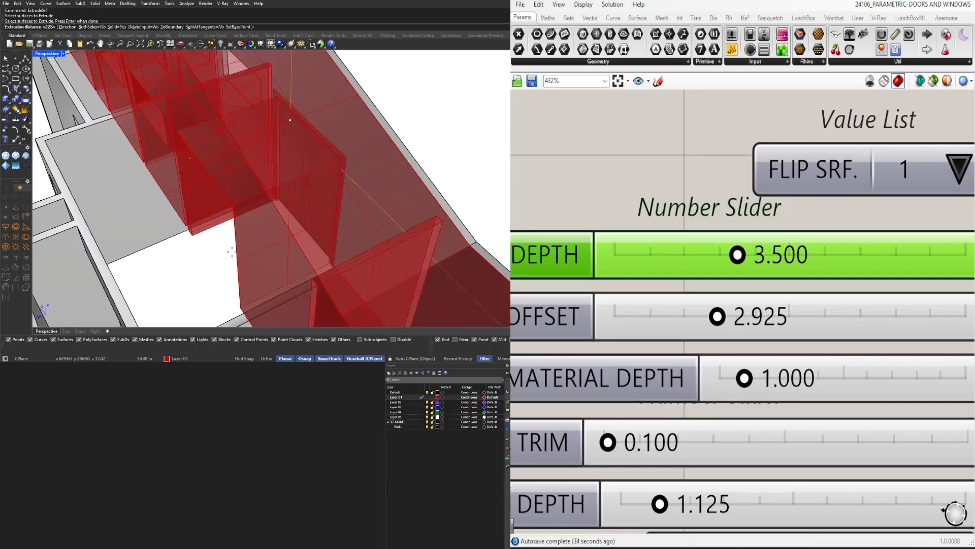
{"action": "type", "text": "1\""}
{"action": "key", "text": "Return"}
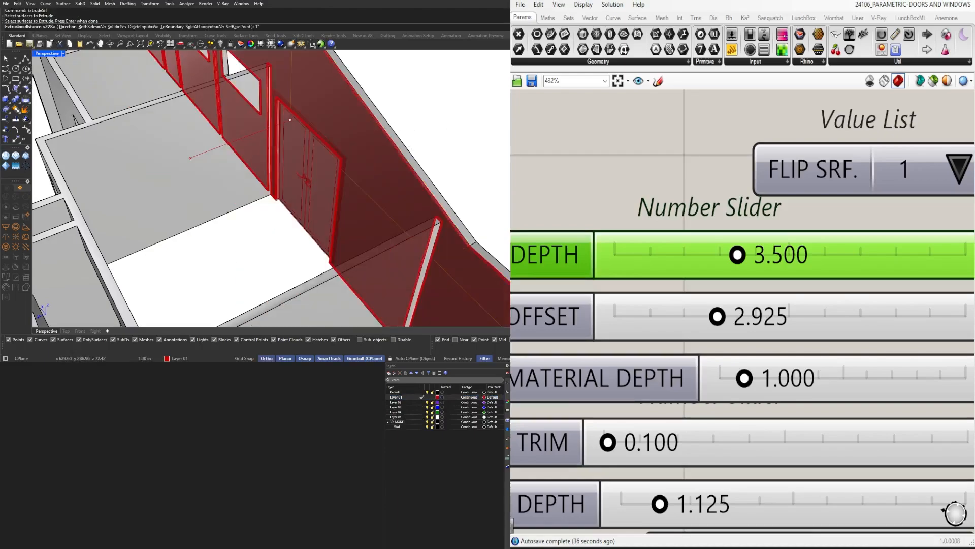
Extrude the outer face of the same exterior wall outward by 2" with ExtrudeSrf
{"action": "right_click_drag", "start_coordinate": [305, 220], "coordinate": [229, 236]}
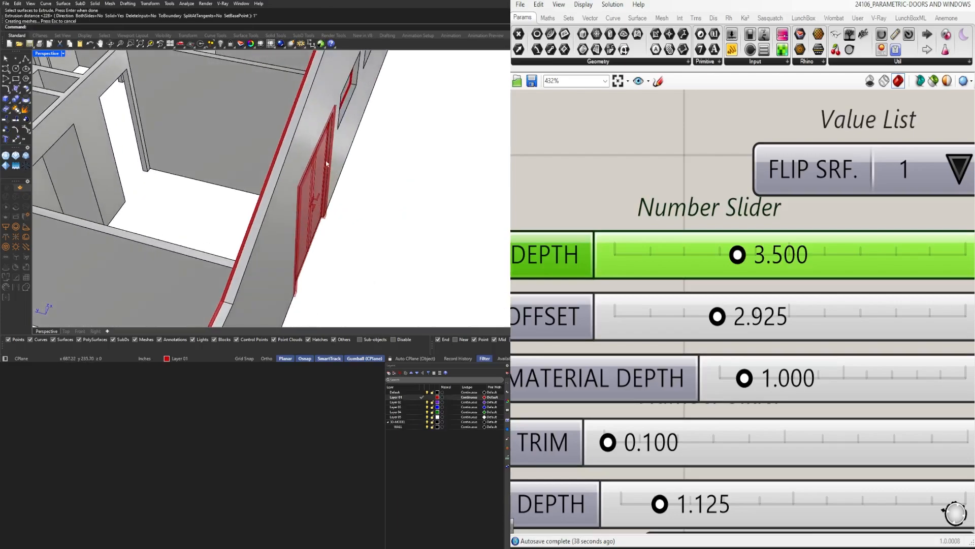
{"action": "key", "text": "Return"}
{"action": "left_click", "coordinate": [312, 132]}
{"action": "key", "text": "Return"}
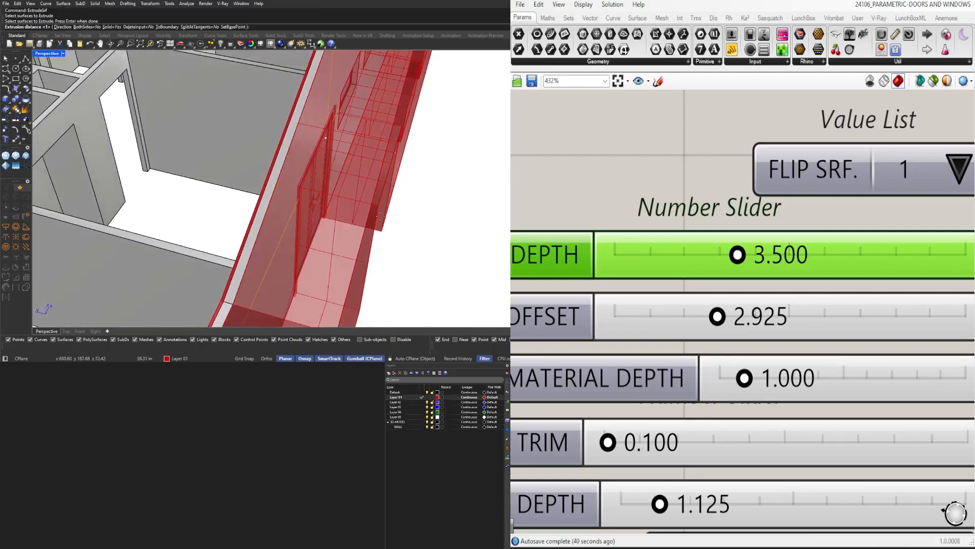
{"action": "type", "text": "2\""}
{"action": "key", "text": "Return"}
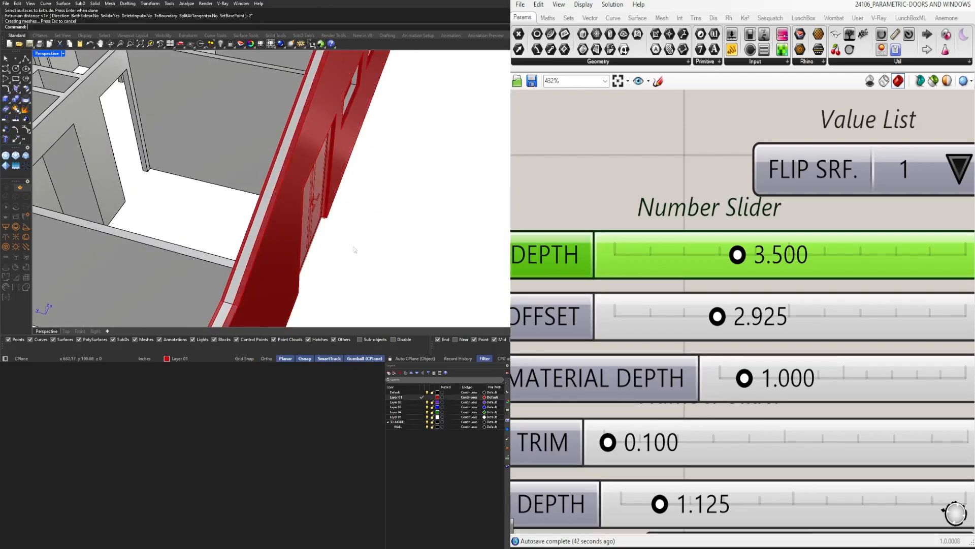
Try deleting the pair door's base surface from the wall opening and undo the deletion
{"action": "right_click_drag", "start_coordinate": [354, 249], "coordinate": [297, 249]}
{"action": "left_click", "coordinate": [278, 264]}
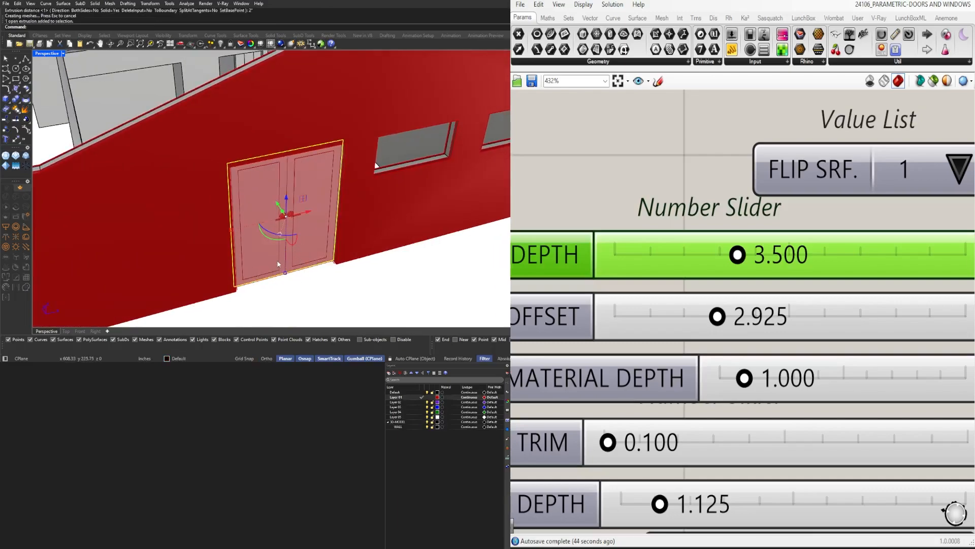
{"action": "key", "text": "Delete"}
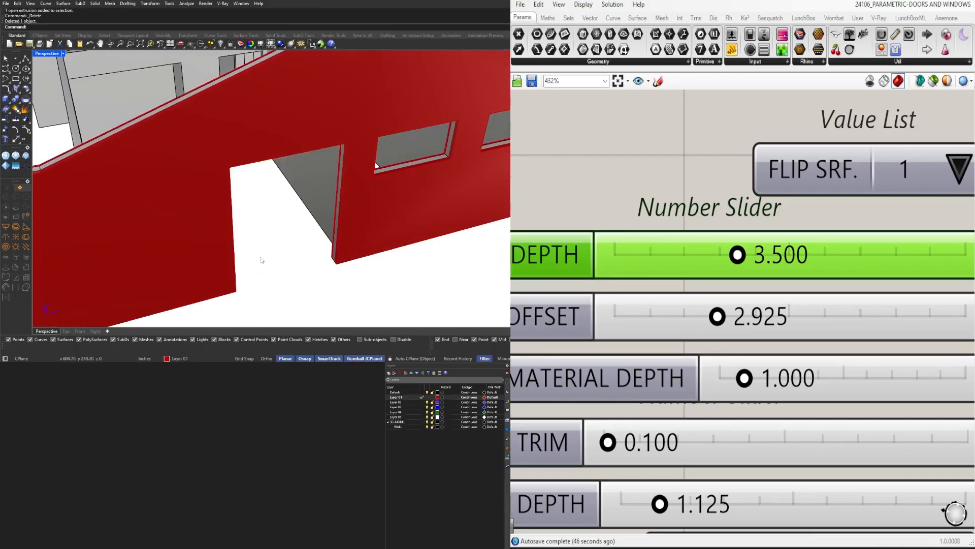
{"action": "scroll", "coordinate": [285, 267], "scroll_direction": "up", "scroll_amount": 3}
{"action": "scroll", "coordinate": [343, 266], "scroll_direction": "up", "scroll_amount": 5}
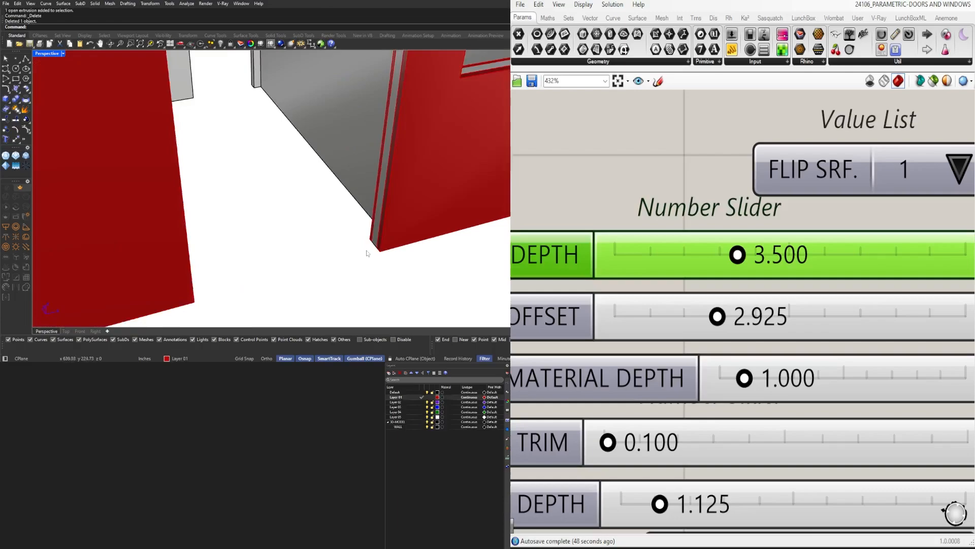
{"action": "key", "text": "ctrl+z"}
{"action": "scroll", "coordinate": [369, 252], "scroll_direction": "down", "scroll_amount": 5}
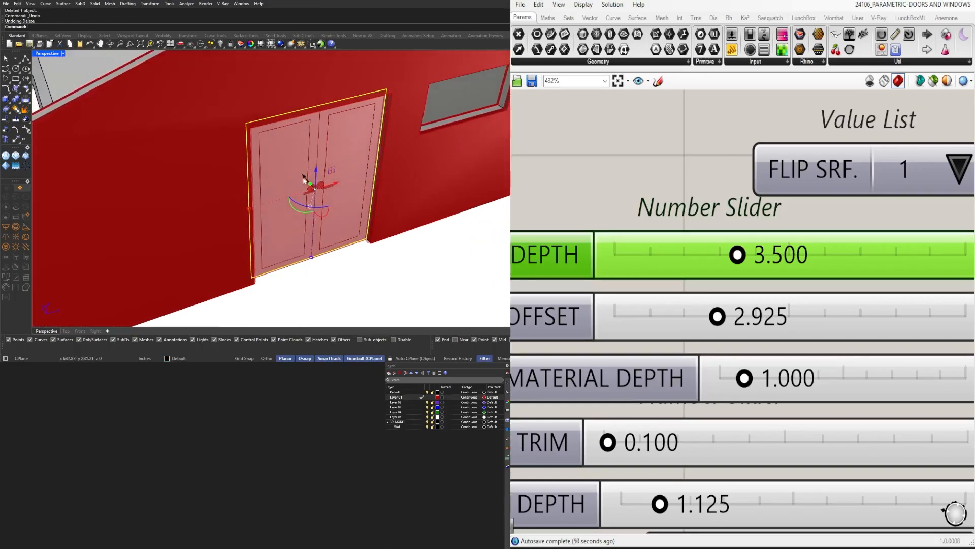
Draw a polyline across the full finished wall thickness at the base of the door opening's jamb
{"action": "scroll", "coordinate": [385, 248], "scroll_direction": "up", "scroll_amount": 5}
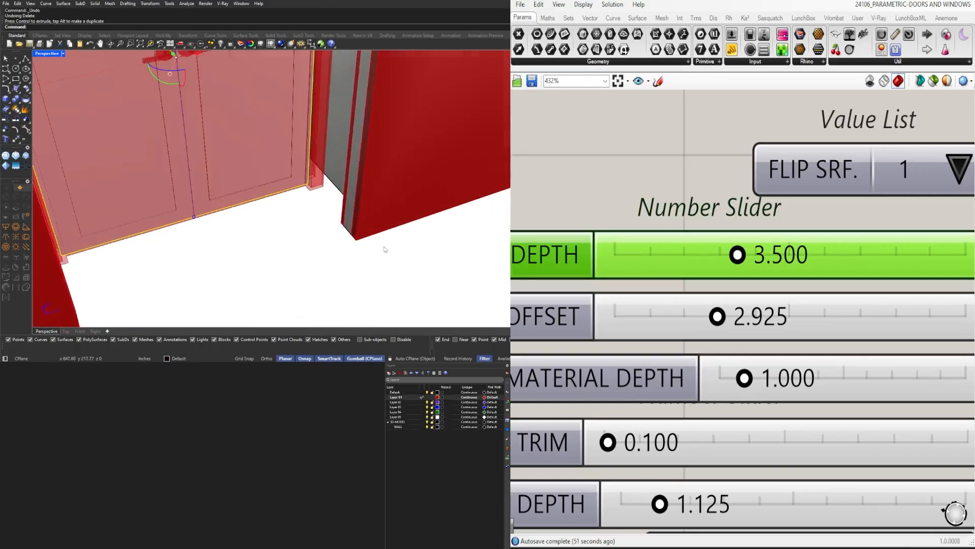
{"action": "scroll", "coordinate": [341, 277], "scroll_direction": "up", "scroll_amount": 3}
{"action": "left_click", "coordinate": [26, 59]}
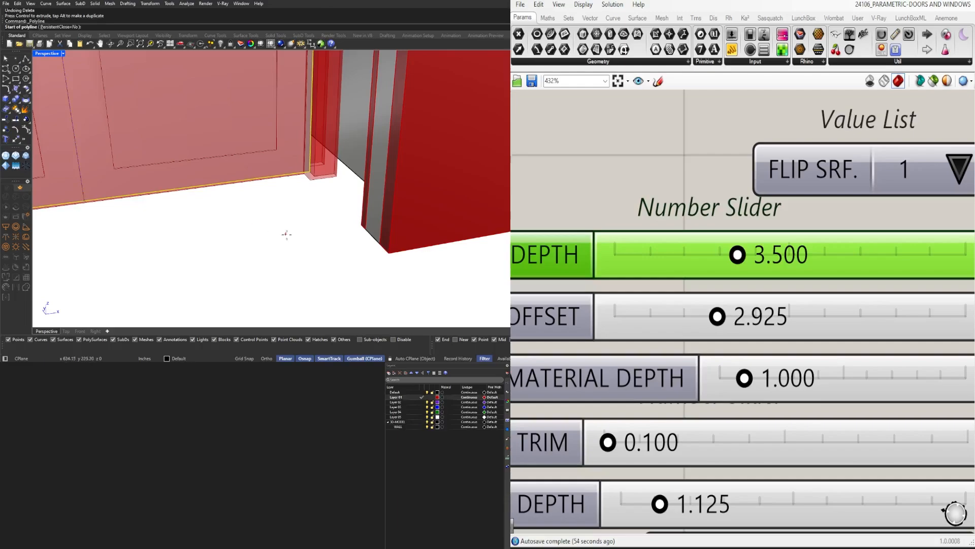
{"action": "left_click", "coordinate": [362, 224]}
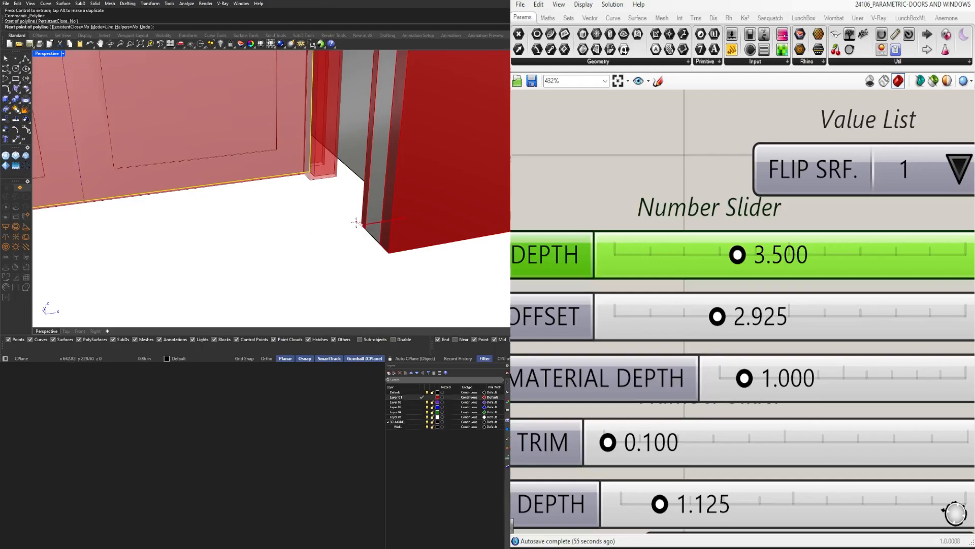
{"action": "key", "text": "Return"}
{"action": "left_click", "coordinate": [388, 253]}
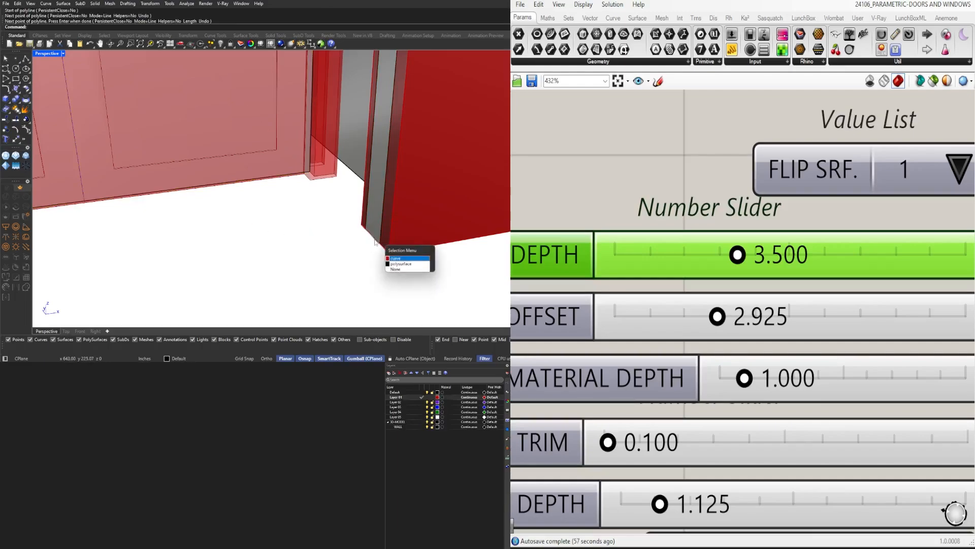
{"action": "left_click", "coordinate": [398, 260]}
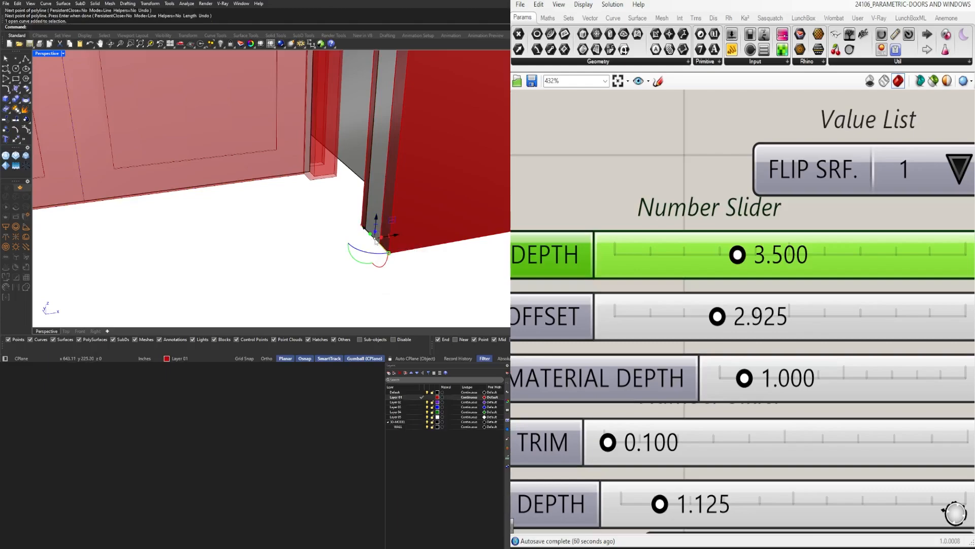
Move the pair door's base surface from its lower corner to the midpoint of the wall-thickness polyline
{"action": "left_click", "coordinate": [309, 174]}
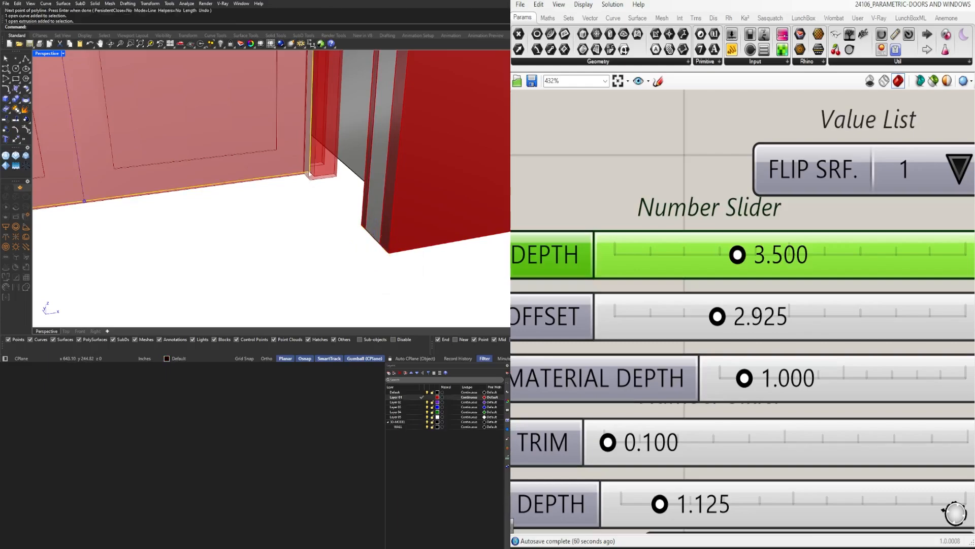
{"action": "type", "text": "M"}
{"action": "key", "text": "Return"}
{"action": "left_click", "coordinate": [308, 175]}
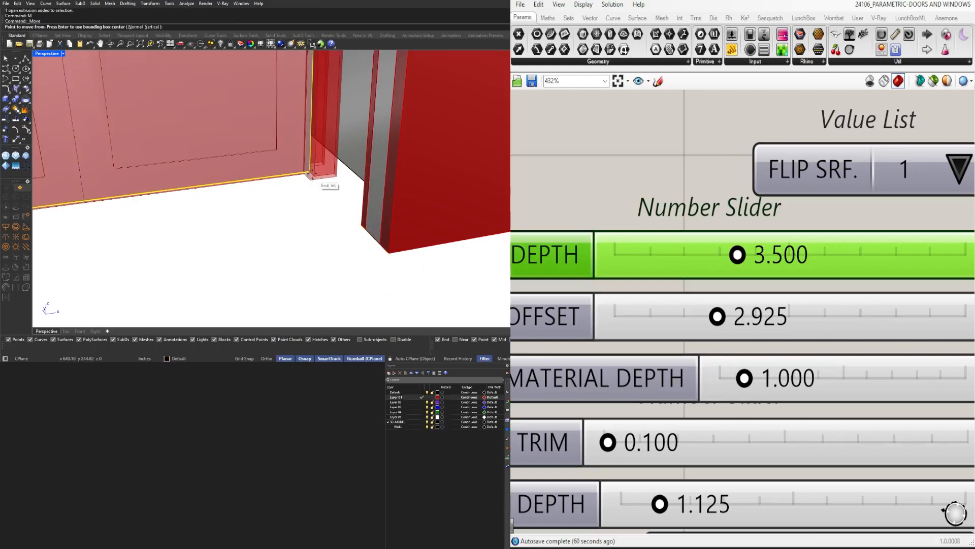
{"action": "scroll", "coordinate": [326, 183], "scroll_direction": "up", "scroll_amount": 4}
{"action": "left_click", "coordinate": [373, 239]}
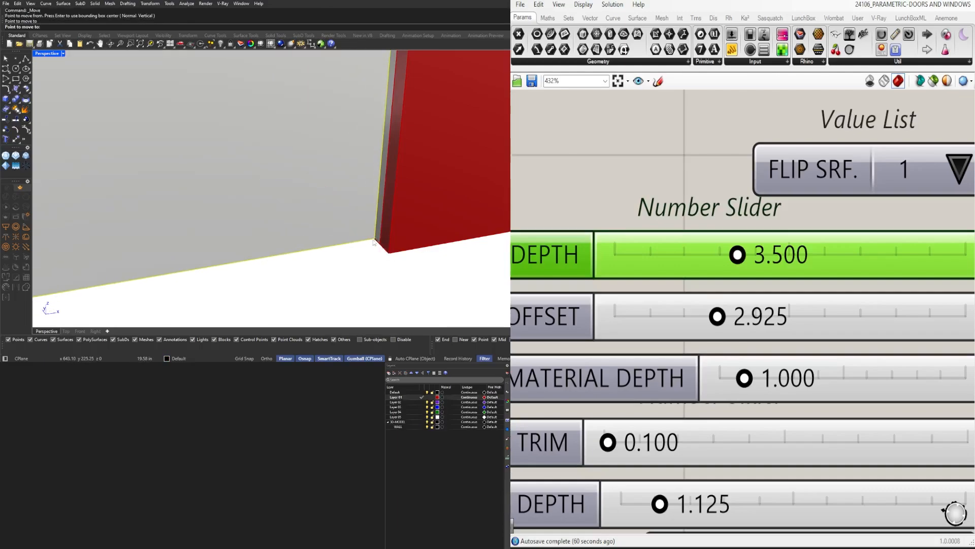
Measure the length of the wall-thickness polyline
{"action": "left_click", "coordinate": [379, 248]}
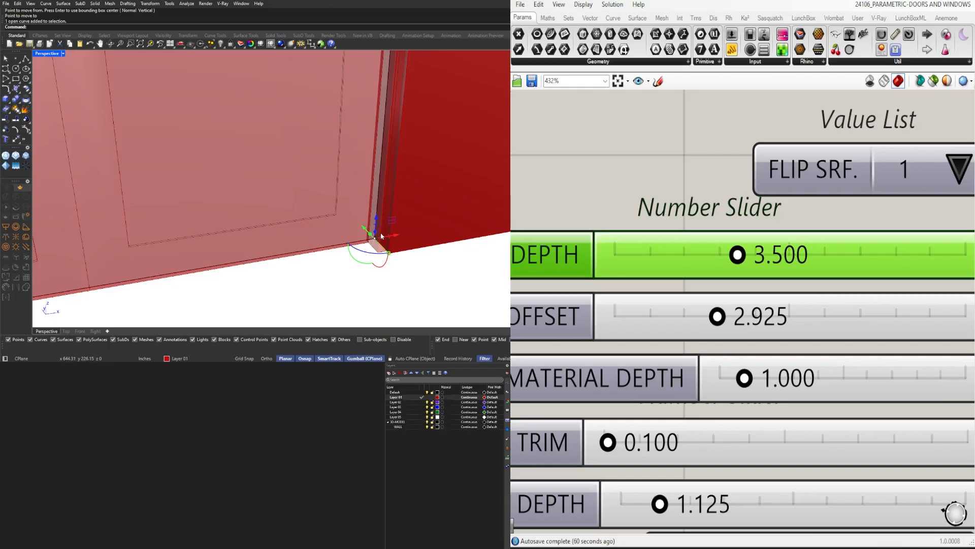
{"action": "type", "text": "Length"}
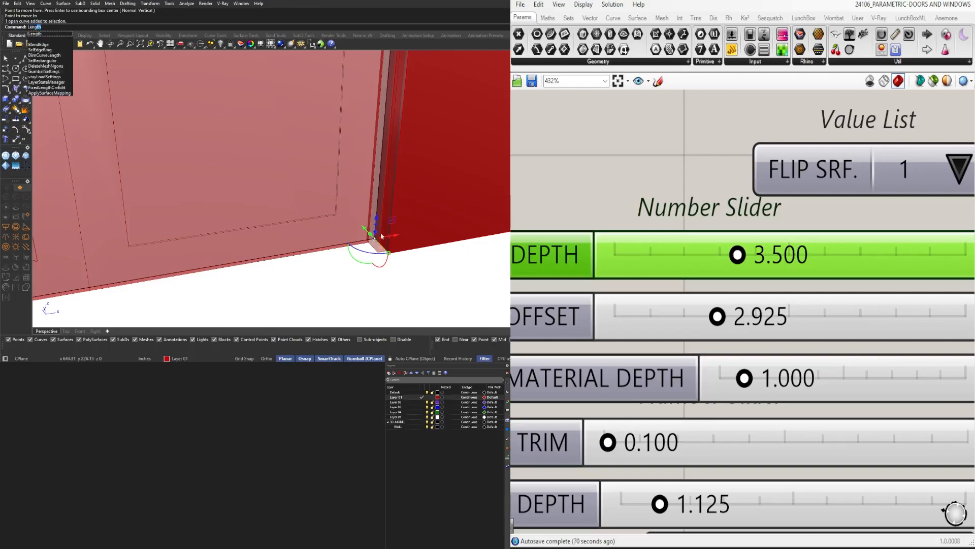
{"action": "key", "text": "Return"}
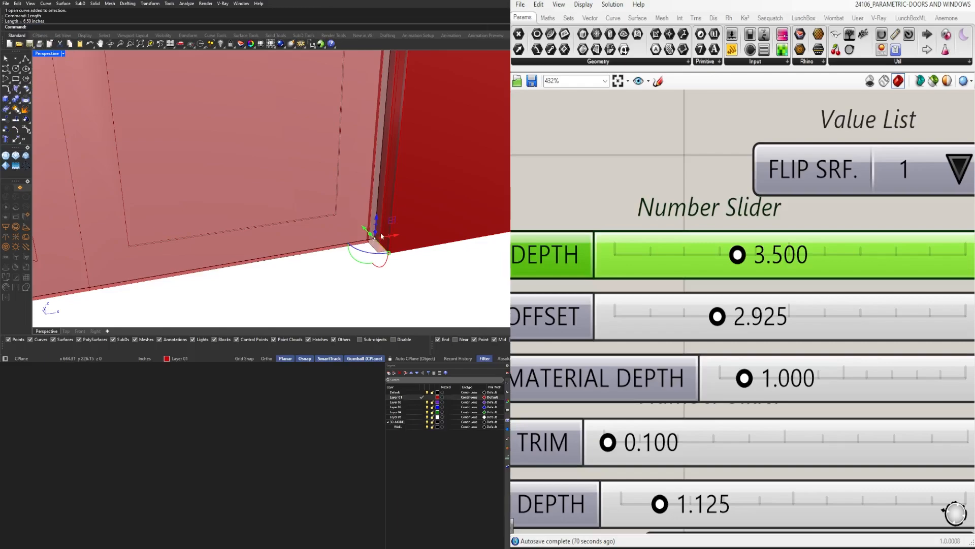
Set the pair door's WALL DEPTH slider to 6.5
{"action": "scroll", "coordinate": [382, 236], "scroll_direction": "down", "scroll_amount": 1}
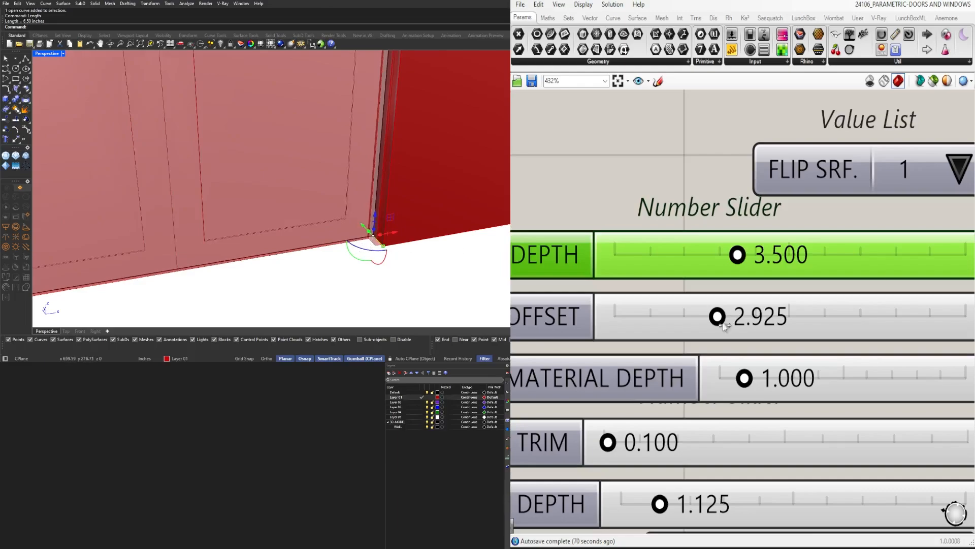
{"action": "scroll", "coordinate": [851, 282], "scroll_direction": "down", "scroll_amount": 2}
{"action": "scroll", "coordinate": [850, 282], "scroll_direction": "down", "scroll_amount": 2}
{"action": "right_click_drag", "start_coordinate": [874, 306], "coordinate": [832, 356]}
{"action": "right_click_drag", "start_coordinate": [778, 333], "coordinate": [713, 291]}
{"action": "double_click", "coordinate": [720, 275]}
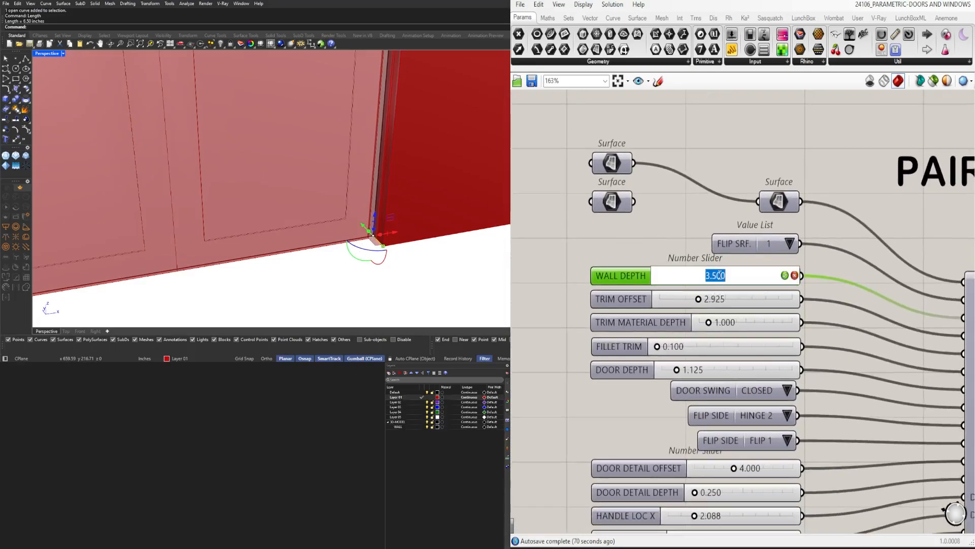
{"action": "type", "text": "6.5"}
{"action": "key", "text": "Return"}
Rename the current red layer holding the wall finishes as MATERIAL
{"action": "right_click_drag", "start_coordinate": [203, 214], "coordinate": [263, 259]}
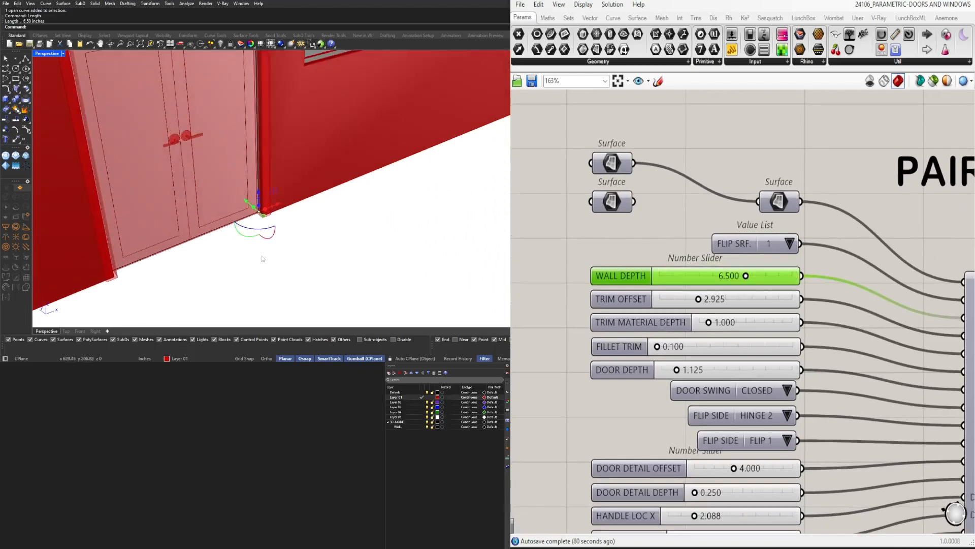
{"action": "scroll", "coordinate": [348, 290], "scroll_direction": "down", "scroll_amount": 3}
{"action": "right_click_drag", "start_coordinate": [347, 290], "coordinate": [352, 264]}
{"action": "left_click", "coordinate": [351, 264]}
{"action": "scroll", "coordinate": [351, 265], "scroll_direction": "down", "scroll_amount": 5}
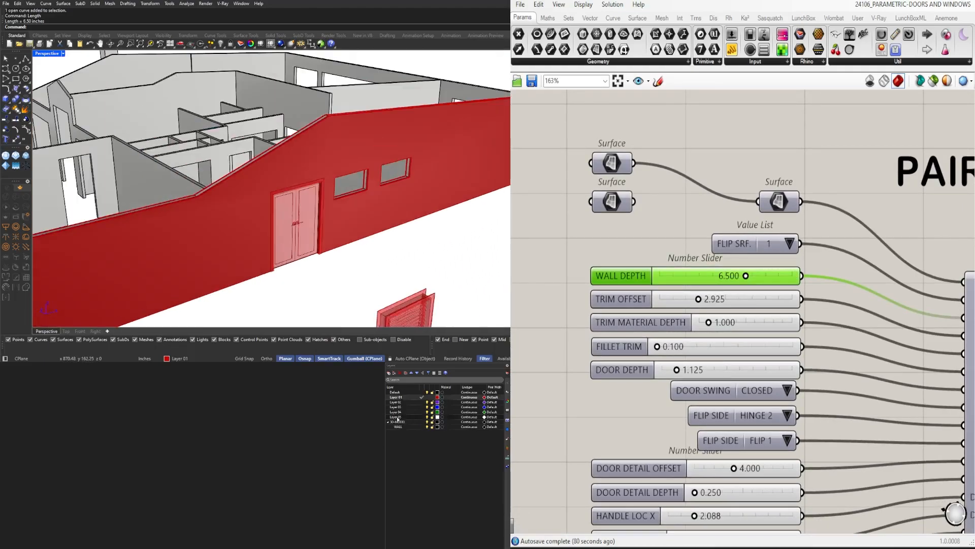
{"action": "double_click", "coordinate": [403, 397]}
{"action": "type", "text": "MATERIAL"}
{"action": "key", "text": "Return"}
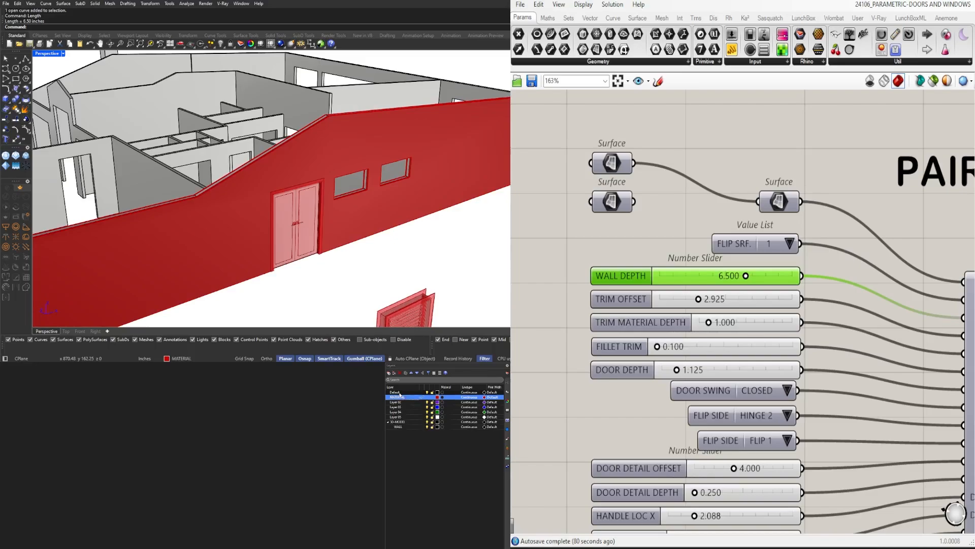
Change the MATERIAL layer's colour from red to Dark Gray
{"action": "left_click", "coordinate": [438, 397]}
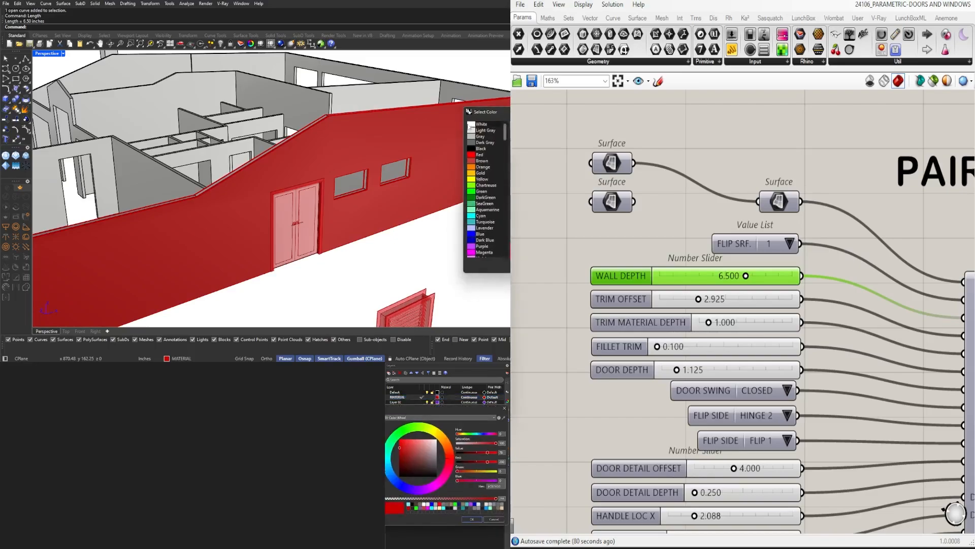
{"action": "double_click", "coordinate": [479, 135]}
{"action": "right_click_drag", "start_coordinate": [399, 249], "coordinate": [366, 244]}
{"action": "left_click", "coordinate": [438, 398]}
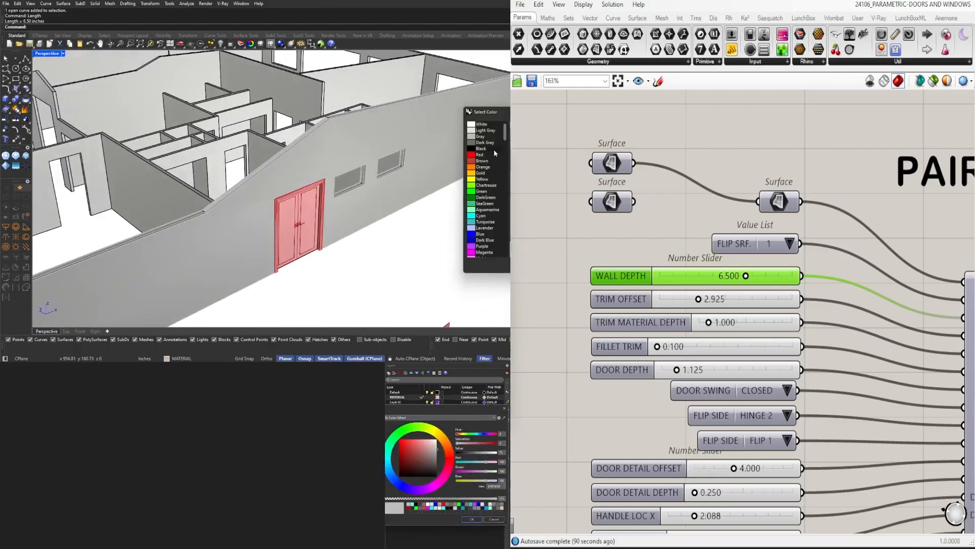
{"action": "left_click", "coordinate": [483, 143]}
{"action": "double_click", "coordinate": [483, 145]}
Disable all the door and window definitions on the Grasshopper canvas except PAIR - DOOR
{"action": "right_click_drag", "start_coordinate": [244, 244], "coordinate": [324, 189]}
{"action": "scroll", "coordinate": [284, 218], "scroll_direction": "up", "scroll_amount": 4}
{"action": "scroll", "coordinate": [324, 188], "scroll_direction": "down", "scroll_amount": 8}
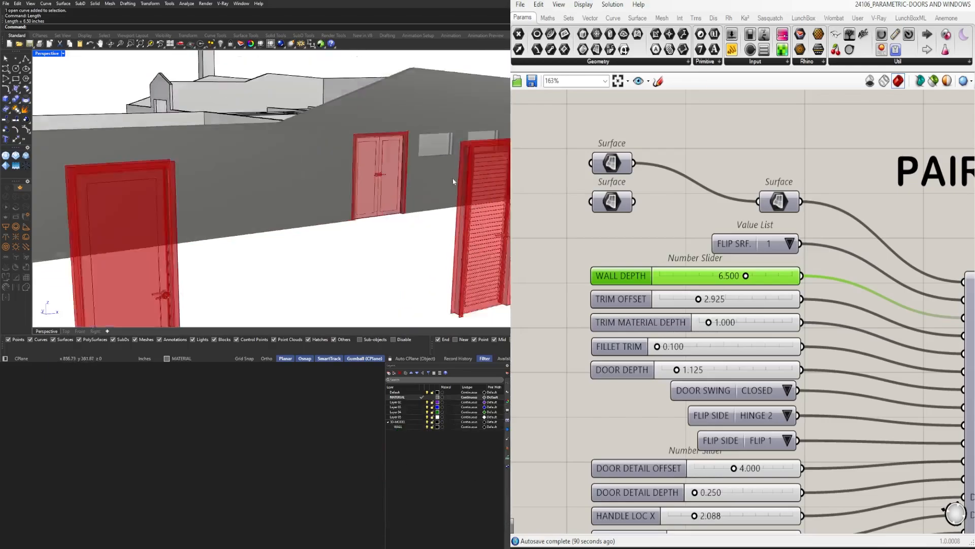
{"action": "scroll", "coordinate": [790, 291], "scroll_direction": "down", "scroll_amount": 5}
{"action": "scroll", "coordinate": [790, 290], "scroll_direction": "down", "scroll_amount": 6}
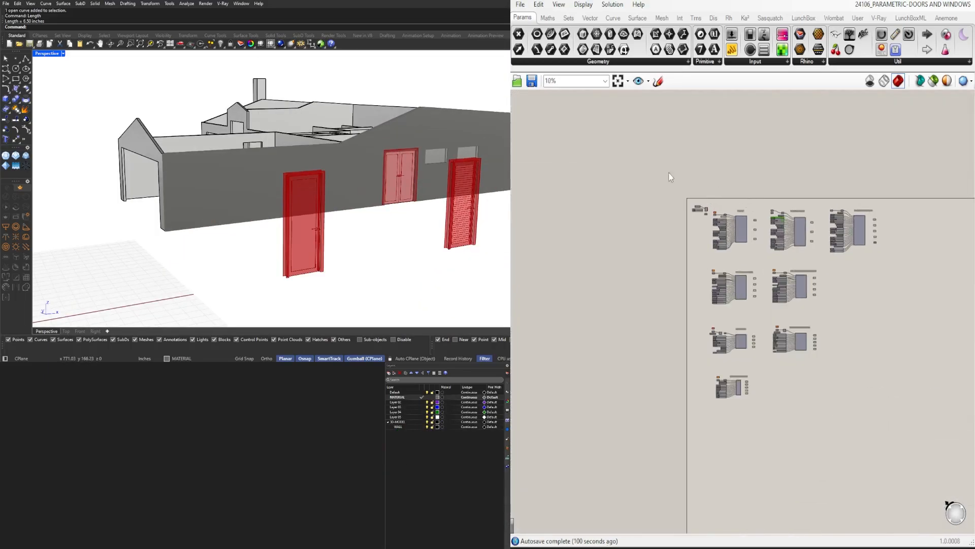
{"action": "left_click_drag", "start_coordinate": [668, 173], "coordinate": [764, 449]}
{"action": "left_click_drag", "start_coordinate": [938, 393], "coordinate": [828, 169], "text": "shift"}
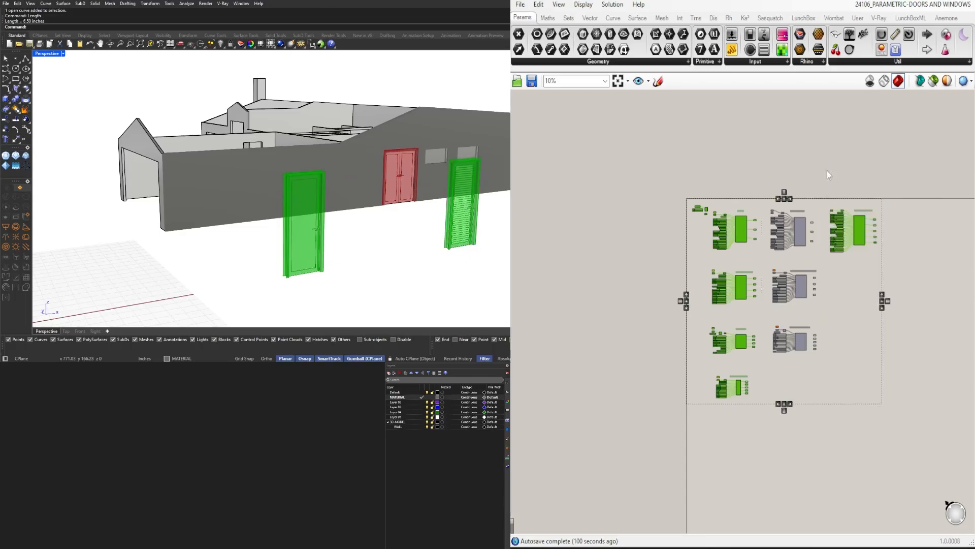
{"action": "scroll", "coordinate": [820, 307], "scroll_direction": "up", "scroll_amount": 2}
{"action": "left_click_drag", "start_coordinate": [856, 363], "coordinate": [749, 237], "text": "shift"}
{"action": "middle_click", "coordinate": [752, 239]}
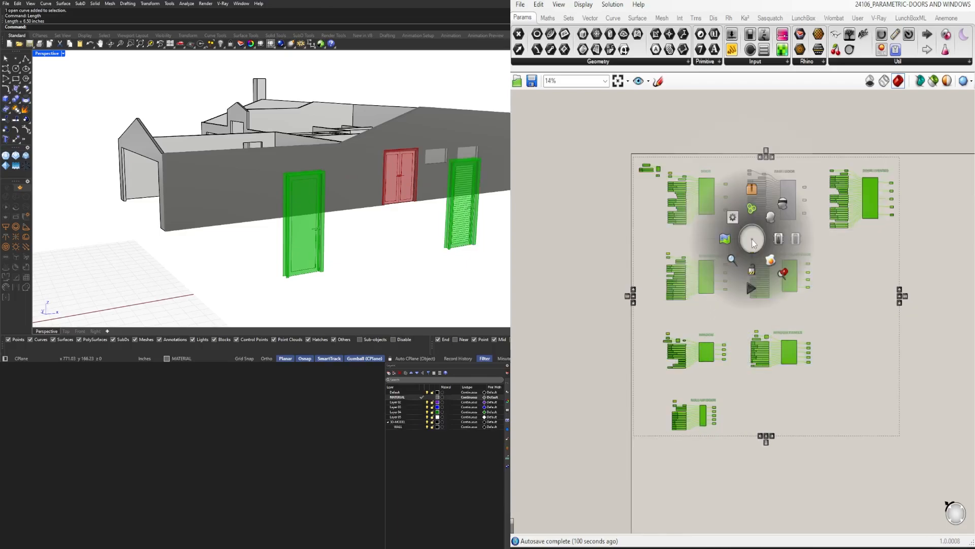
{"action": "left_click", "coordinate": [795, 238]}
{"action": "left_click", "coordinate": [835, 242]}
Set the pair door's TRIM OFFSET slider to 4
{"action": "scroll", "coordinate": [843, 274], "scroll_direction": "up", "scroll_amount": 8}
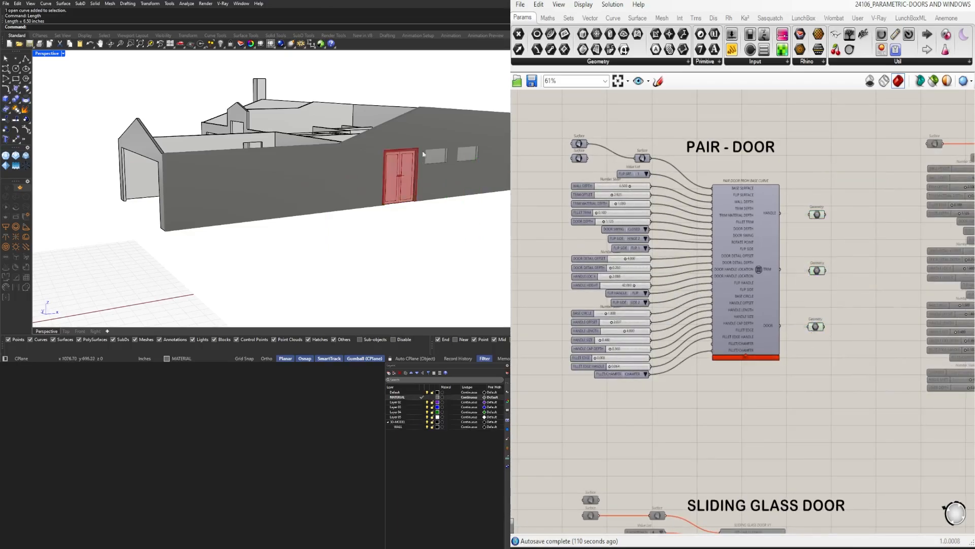
{"action": "scroll", "coordinate": [403, 146], "scroll_direction": "up", "scroll_amount": 6}
{"action": "right_click_drag", "start_coordinate": [403, 146], "coordinate": [317, 141]}
{"action": "scroll", "coordinate": [289, 157], "scroll_direction": "up", "scroll_amount": 6}
{"action": "scroll", "coordinate": [285, 157], "scroll_direction": "down", "scroll_amount": 4}
{"action": "scroll", "coordinate": [317, 141], "scroll_direction": "up", "scroll_amount": 2}
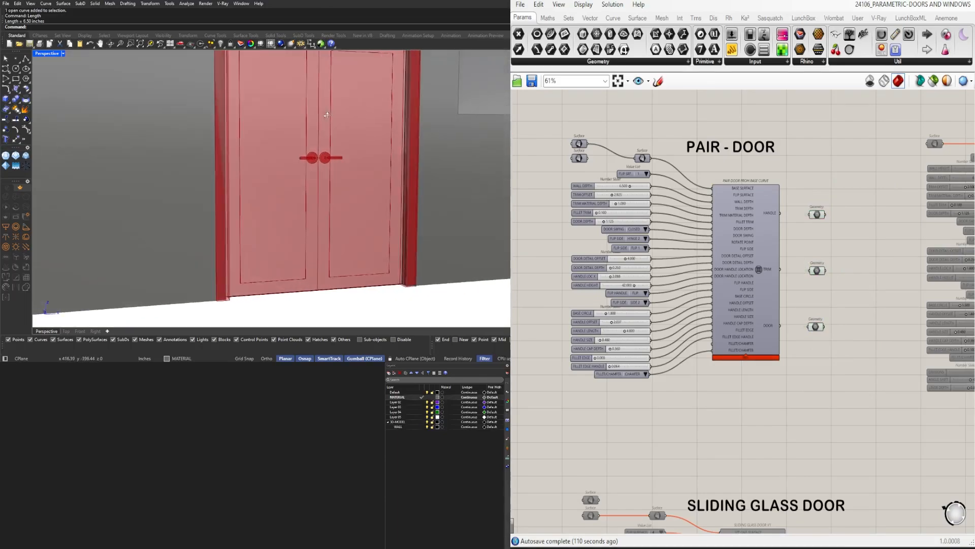
{"action": "scroll", "coordinate": [578, 217], "scroll_direction": "up", "scroll_amount": 5}
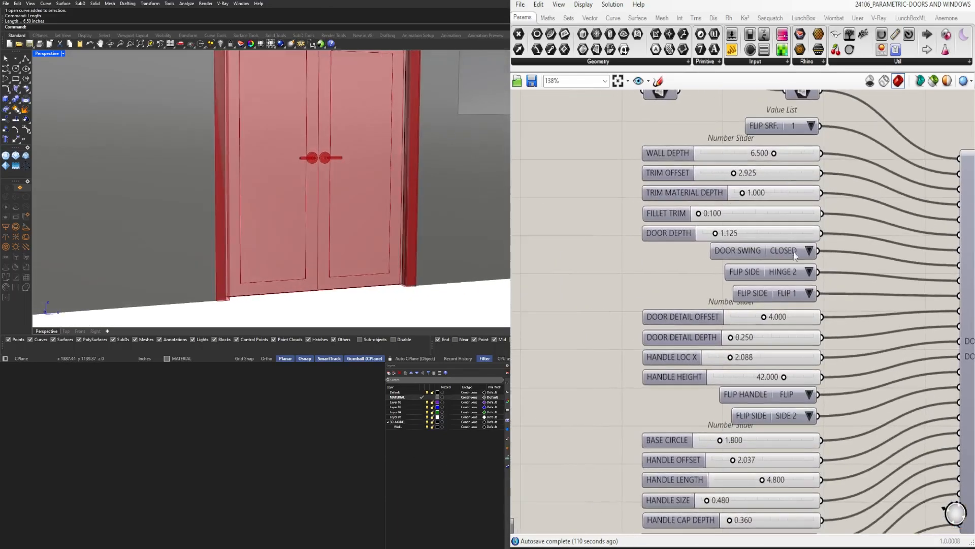
{"action": "right_click_drag", "start_coordinate": [688, 174], "coordinate": [695, 252]}
{"action": "scroll", "coordinate": [738, 267], "scroll_direction": "up", "scroll_amount": 5}
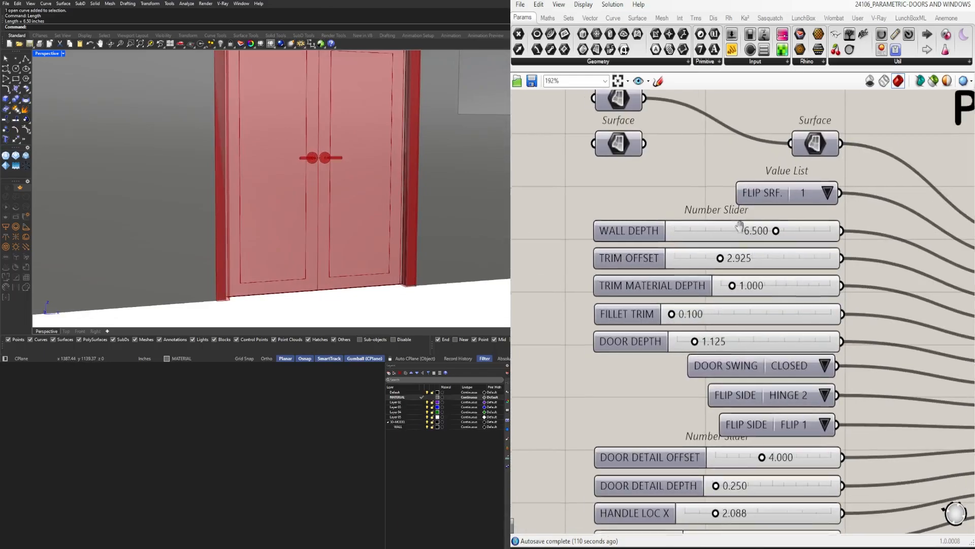
{"action": "double_click", "coordinate": [713, 295]}
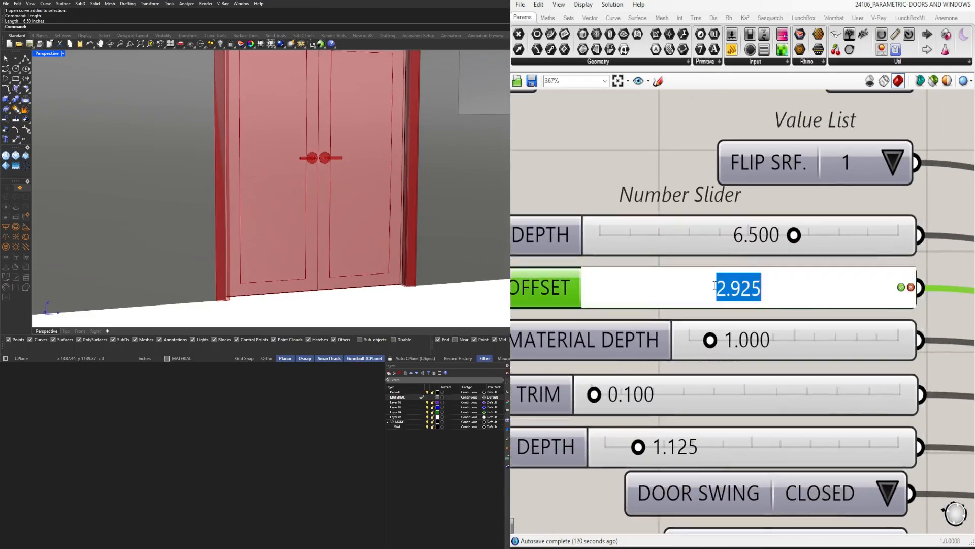
{"action": "type", "text": "4"}
{"action": "key", "text": "Return"}
Set the pair door's TRIM MATERIAL DEPTH slider to 0.5
{"action": "scroll", "coordinate": [354, 177], "scroll_direction": "down", "scroll_amount": 2}
{"action": "scroll", "coordinate": [353, 176], "scroll_direction": "down", "scroll_amount": 2}
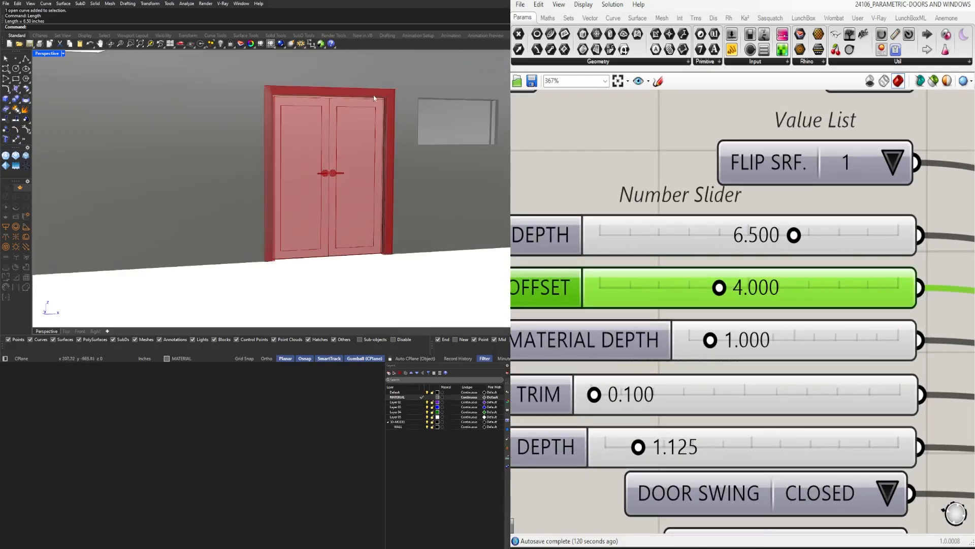
{"action": "scroll", "coordinate": [779, 325], "scroll_direction": "down", "scroll_amount": 3}
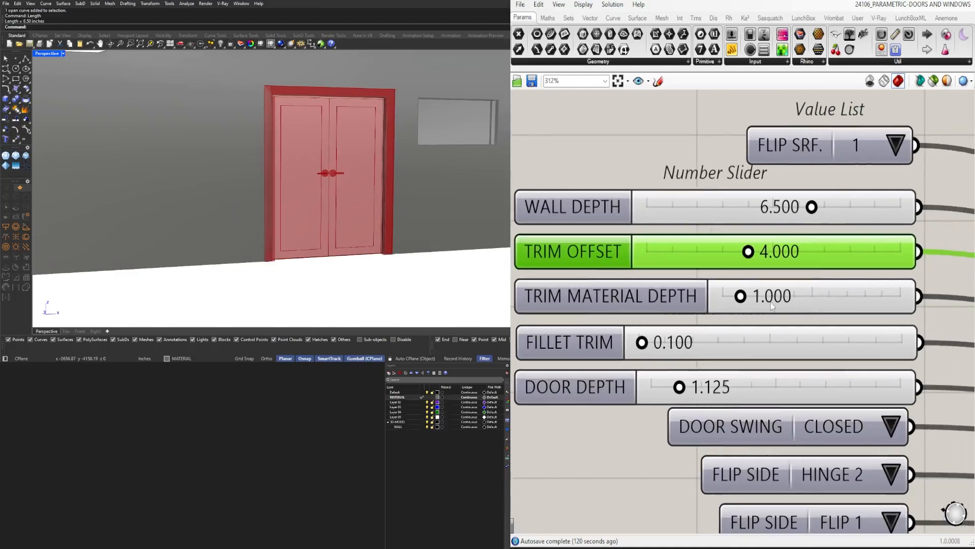
{"action": "right_click_drag", "start_coordinate": [285, 133], "coordinate": [316, 167]}
{"action": "scroll", "coordinate": [294, 138], "scroll_direction": "up", "scroll_amount": 2}
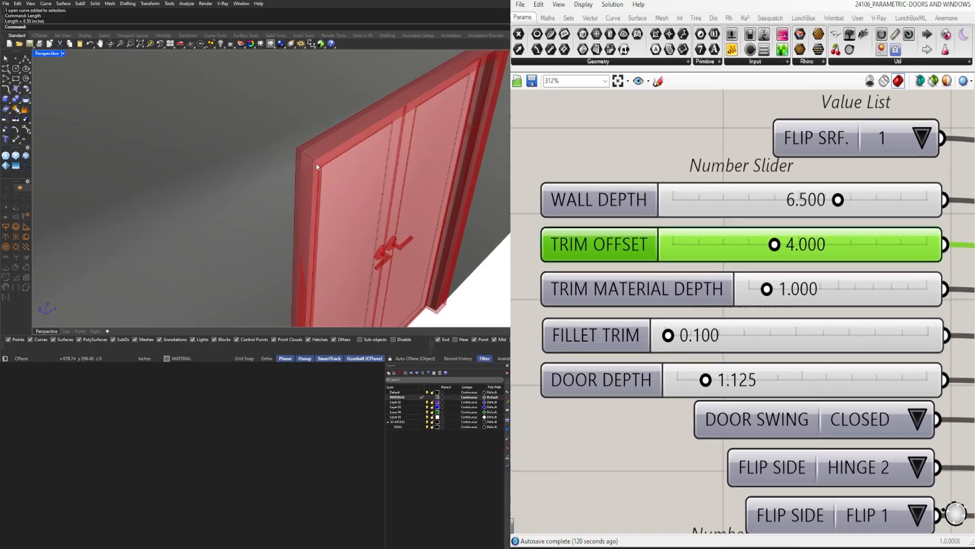
{"action": "double_click", "coordinate": [813, 289]}
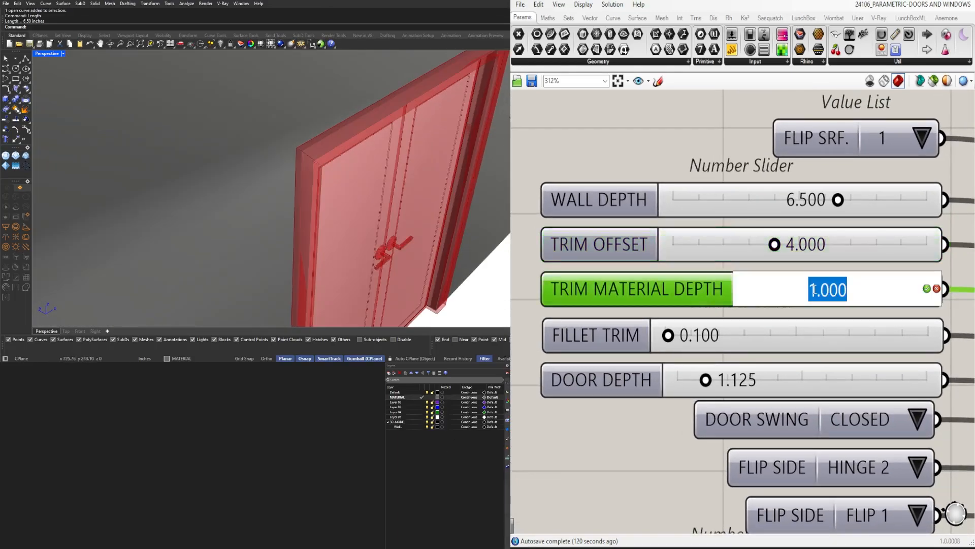
{"action": "type", "text": "0.5"}
{"action": "key", "text": "Return"}
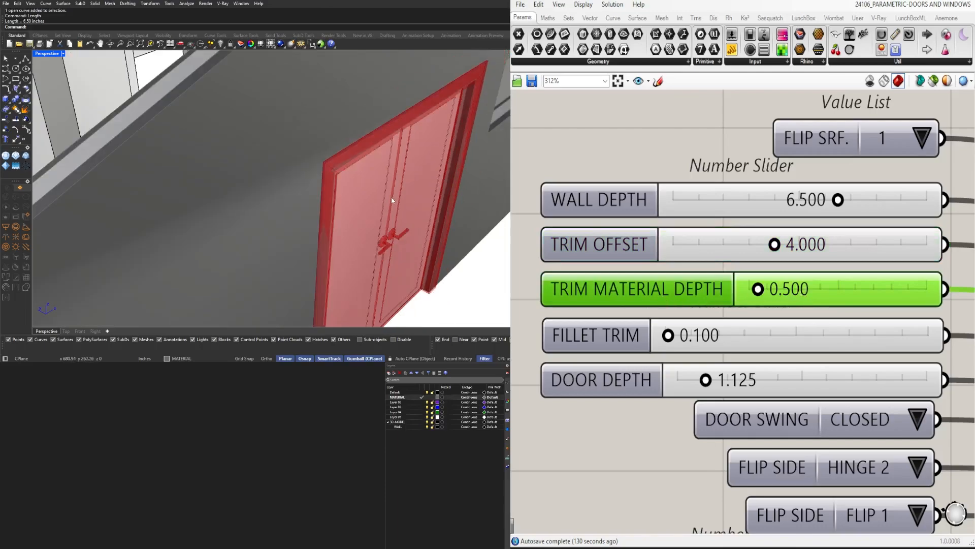
Set the pair door's FILLET TRIM slider to 0.2
{"action": "left_click", "coordinate": [686, 344]}
{"action": "double_click", "coordinate": [684, 341]}
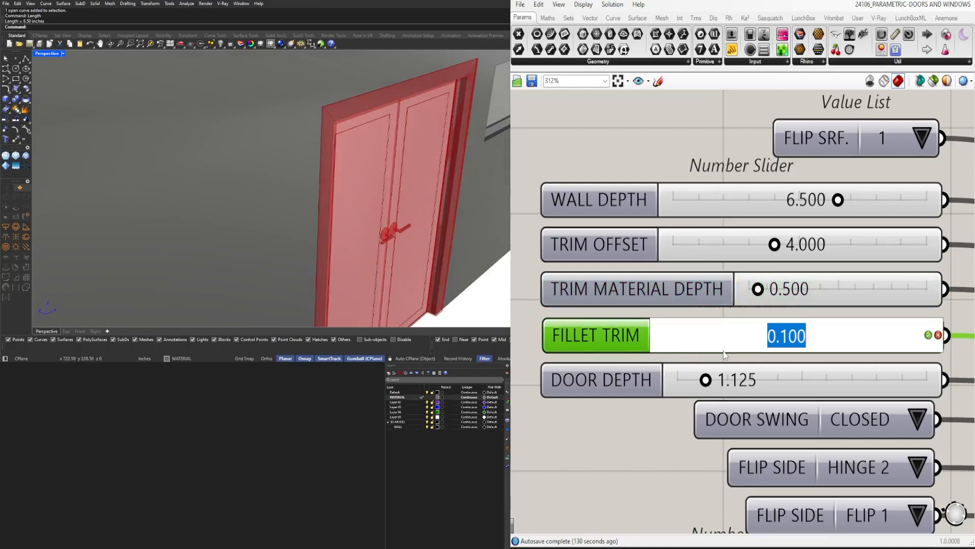
{"action": "type", "text": ".2"}
{"action": "key", "text": "Return"}
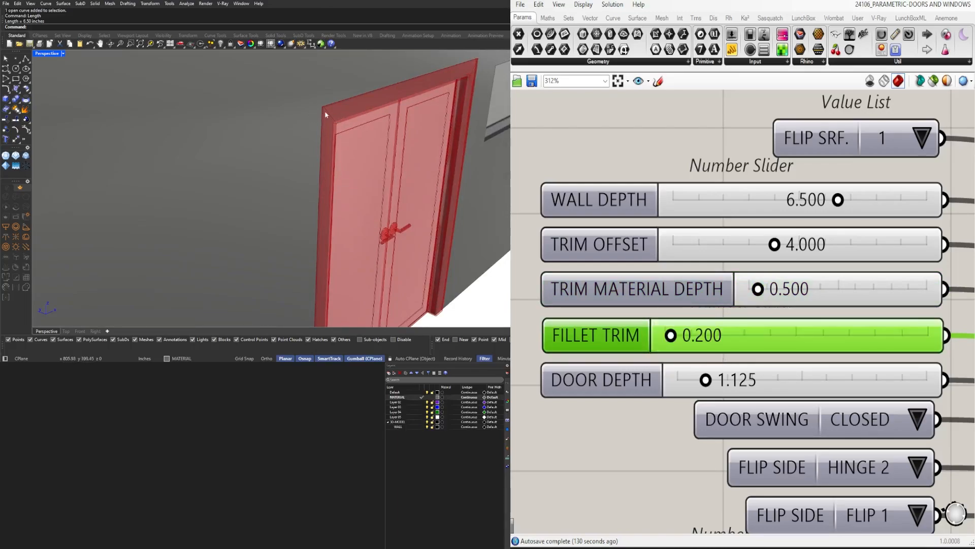
Set the pair door's DOOR DEPTH slider to 2
{"action": "scroll", "coordinate": [721, 287], "scroll_direction": "down", "scroll_amount": 1}
{"action": "right_click_drag", "start_coordinate": [740, 360], "coordinate": [729, 299]}
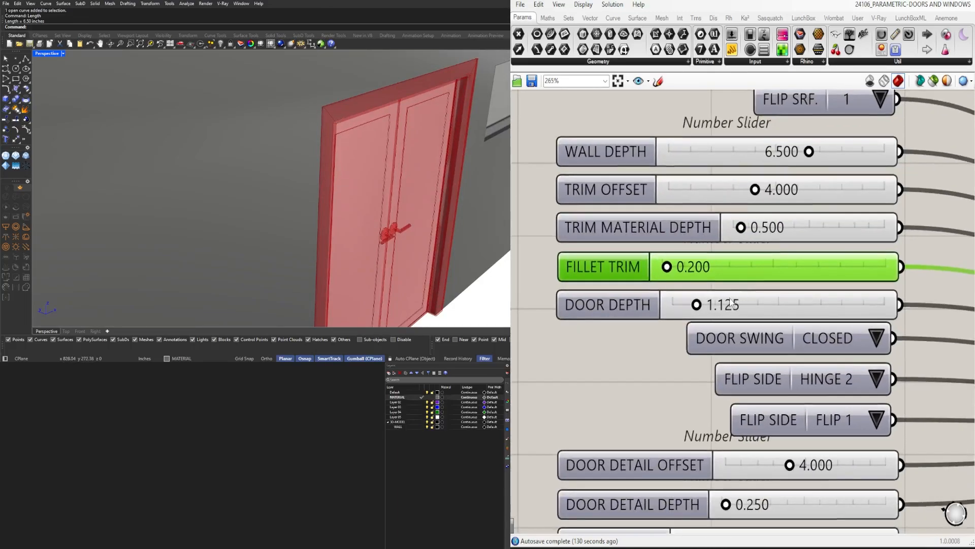
{"action": "left_click", "coordinate": [635, 305]}
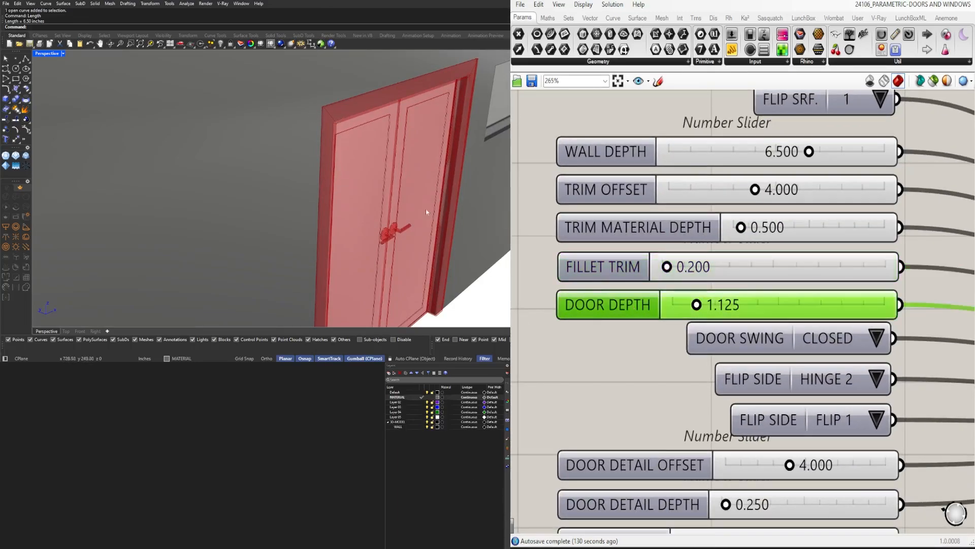
{"action": "double_click", "coordinate": [737, 318]}
{"action": "type", "text": "2"}
{"action": "key", "text": "Return"}
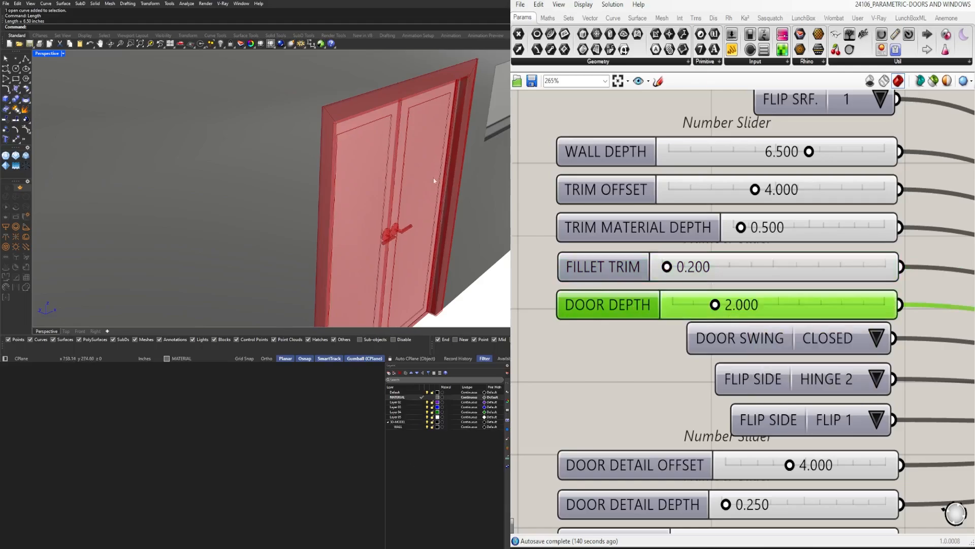
{"action": "scroll", "coordinate": [434, 177], "scroll_direction": "down", "scroll_amount": 6}
{"action": "scroll", "coordinate": [364, 188], "scroll_direction": "up", "scroll_amount": 8}
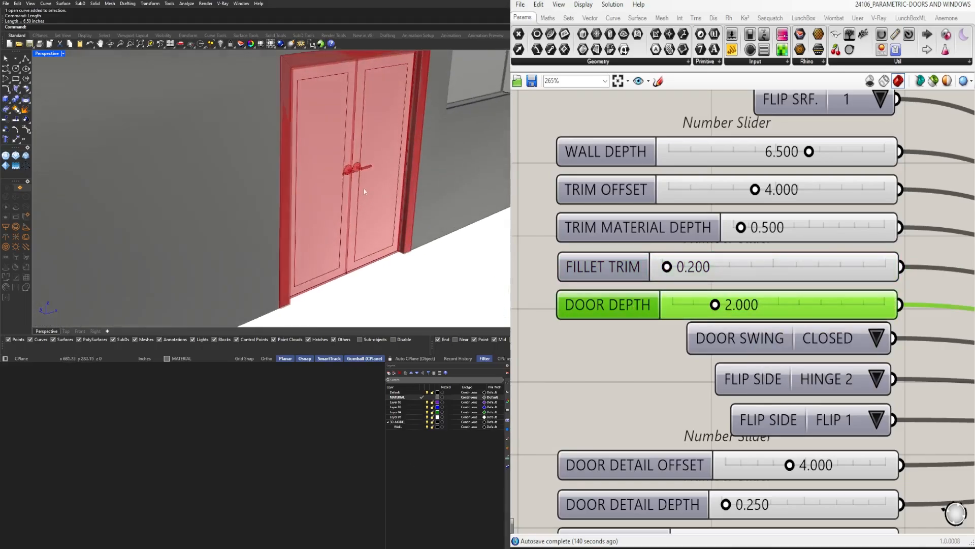
Set the pair door's DOOR SWING option to 90
{"action": "scroll", "coordinate": [695, 331], "scroll_direction": "down", "scroll_amount": 1}
{"action": "right_click_drag", "start_coordinate": [770, 346], "coordinate": [725, 274]}
{"action": "left_click", "coordinate": [795, 263]}
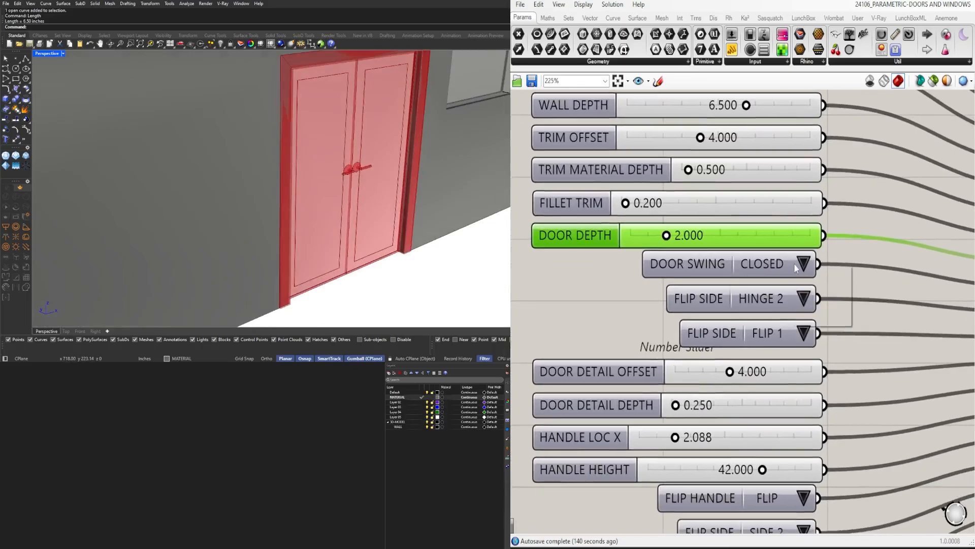
{"action": "left_click", "coordinate": [818, 293]}
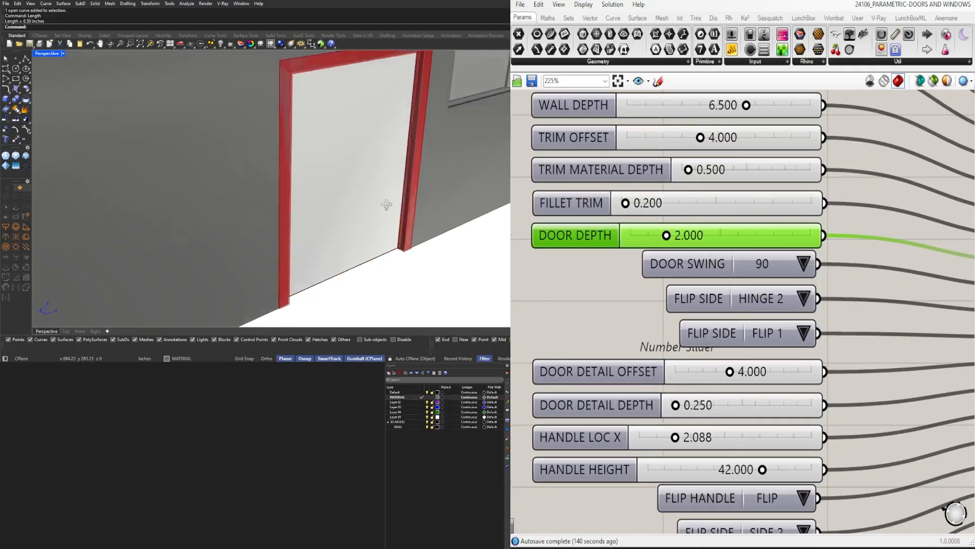
Hide the solid extrusion that fills the opening behind the pair door in the house model
{"action": "right_click_drag", "start_coordinate": [387, 204], "coordinate": [255, 194]}
{"action": "left_click", "coordinate": [263, 193]}
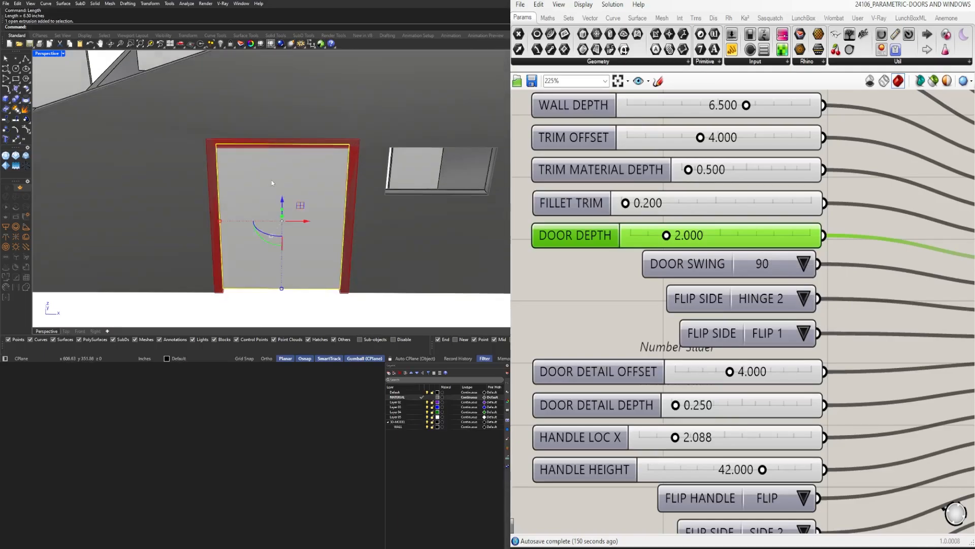
{"action": "key", "text": "ctrl+h"}
{"action": "right_click_drag", "start_coordinate": [272, 179], "coordinate": [308, 206]}
{"action": "scroll", "coordinate": [360, 199], "scroll_direction": "up", "scroll_amount": 5}
{"action": "scroll", "coordinate": [668, 249], "scroll_direction": "down", "scroll_amount": 2}
{"action": "scroll", "coordinate": [798, 285], "scroll_direction": "up", "scroll_amount": 2}
Set the pair door's DOOR SWING option back to CLOSED
{"action": "right_click_drag", "start_coordinate": [798, 285], "coordinate": [804, 263]}
{"action": "left_click", "coordinate": [809, 246]}
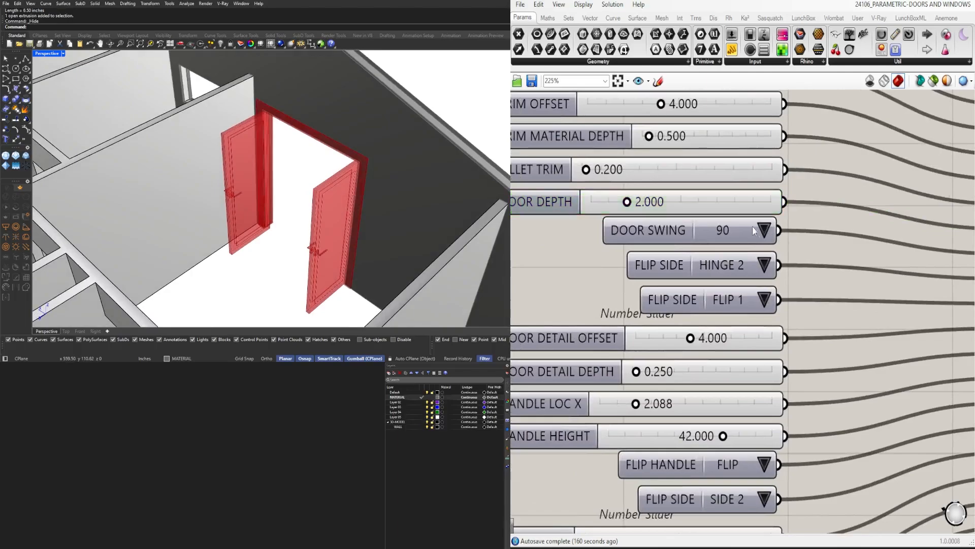
{"action": "scroll", "coordinate": [777, 229], "scroll_direction": "down", "scroll_amount": 3}
{"action": "scroll", "coordinate": [776, 228], "scroll_direction": "up", "scroll_amount": 2}
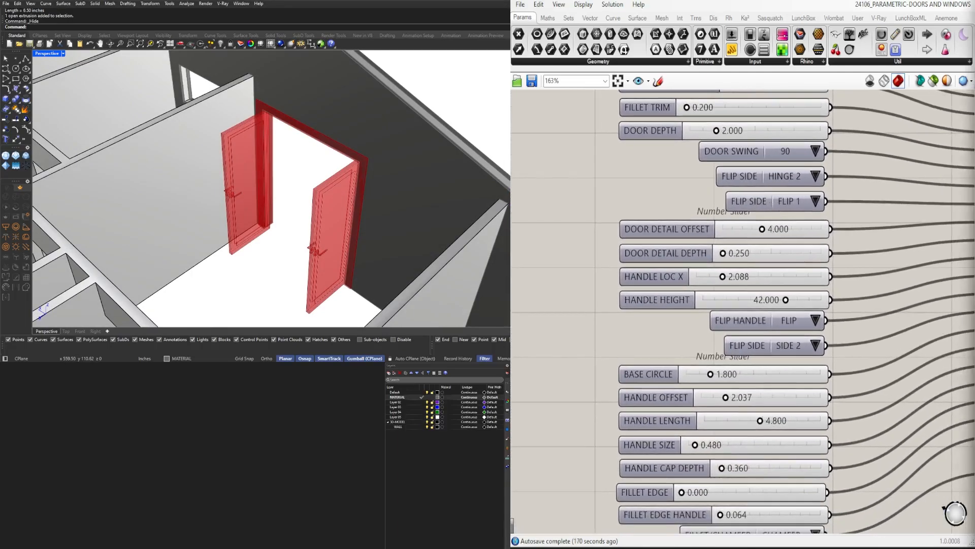
{"action": "left_click", "coordinate": [812, 152]}
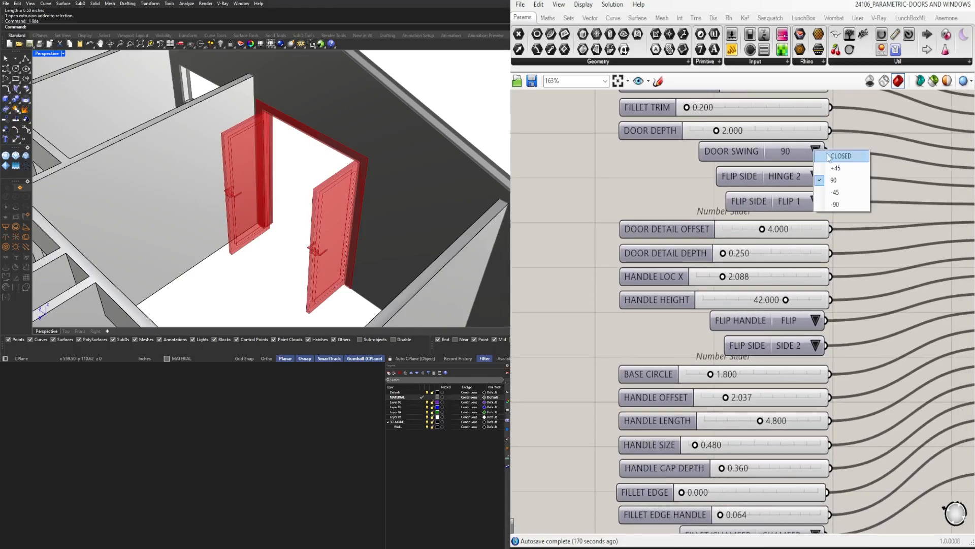
{"action": "left_click", "coordinate": [841, 157]}
Examine the closed pair door in the wall and review its remaining detail, handle and fillet parameters
{"action": "right_click_drag", "start_coordinate": [346, 155], "coordinate": [269, 136]}
{"action": "scroll", "coordinate": [662, 308], "scroll_direction": "down", "scroll_amount": 4}
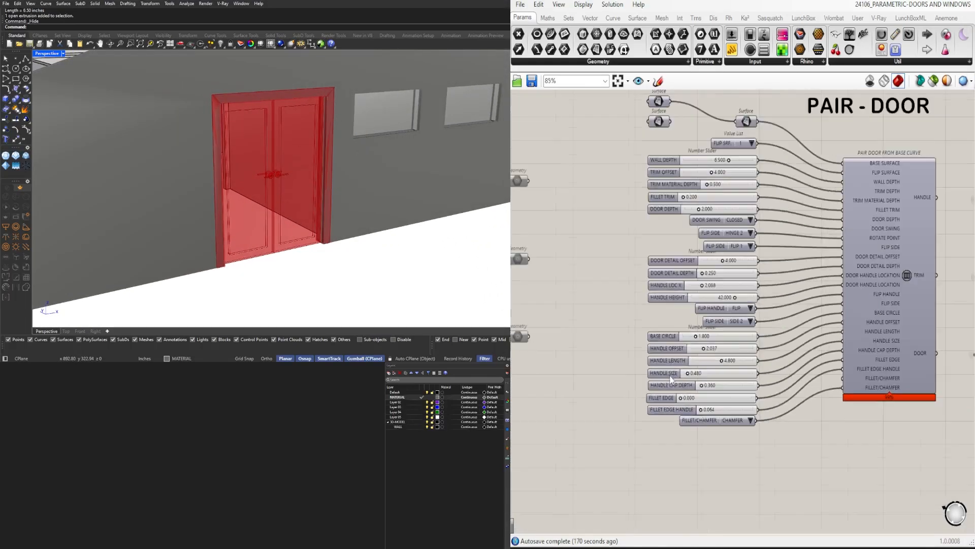
{"action": "right_click_drag", "start_coordinate": [671, 396], "coordinate": [668, 421]}
{"action": "scroll", "coordinate": [668, 422], "scroll_direction": "up", "scroll_amount": 4}
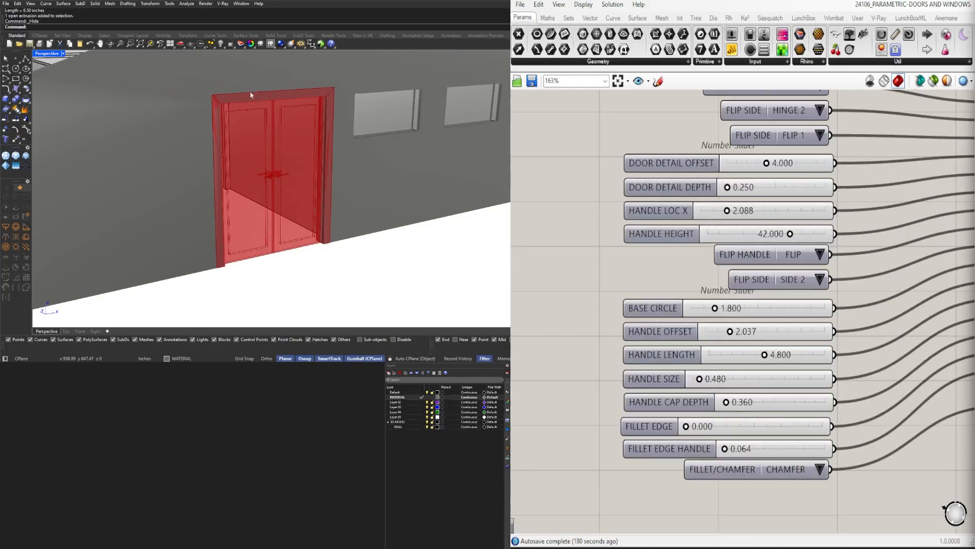
{"action": "scroll", "coordinate": [791, 203], "scroll_direction": "down", "scroll_amount": 5}
{"action": "right_click_drag", "start_coordinate": [884, 165], "coordinate": [817, 222]}
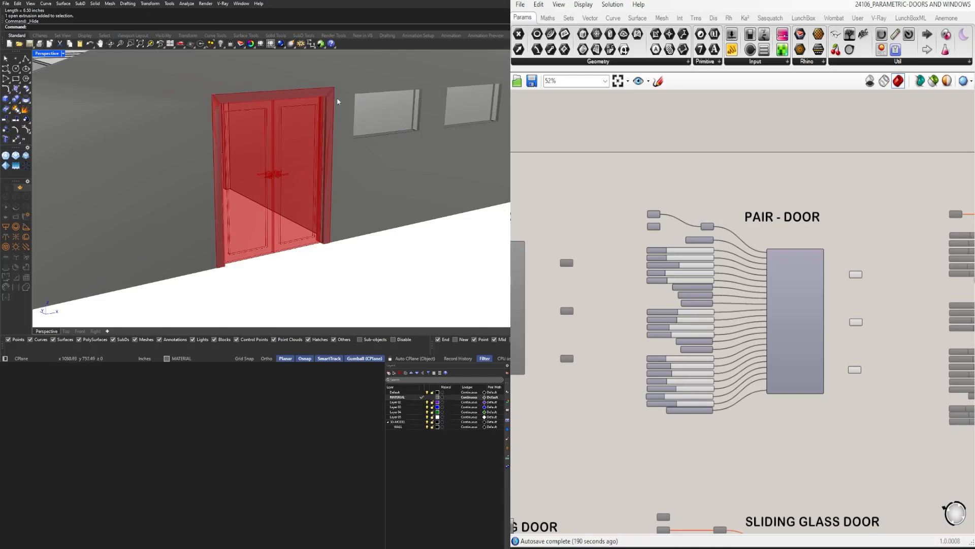
Check which door parts the Geometry containers of the PAIR - DOOR outputs hold by highlighting them in the model
{"action": "scroll", "coordinate": [333, 97], "scroll_direction": "down", "scroll_amount": 8}
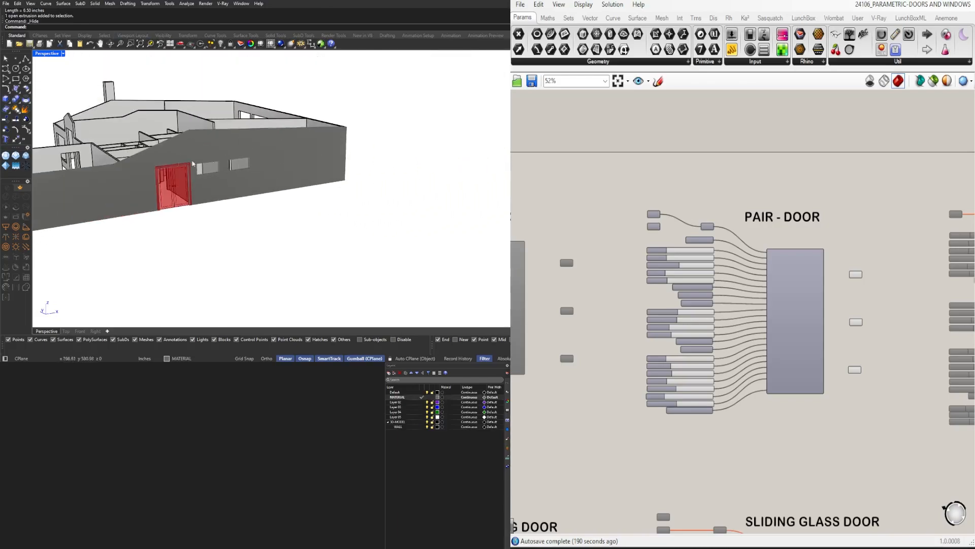
{"action": "scroll", "coordinate": [427, 160], "scroll_direction": "up", "scroll_amount": 5}
{"action": "scroll", "coordinate": [810, 285], "scroll_direction": "up", "scroll_amount": 3}
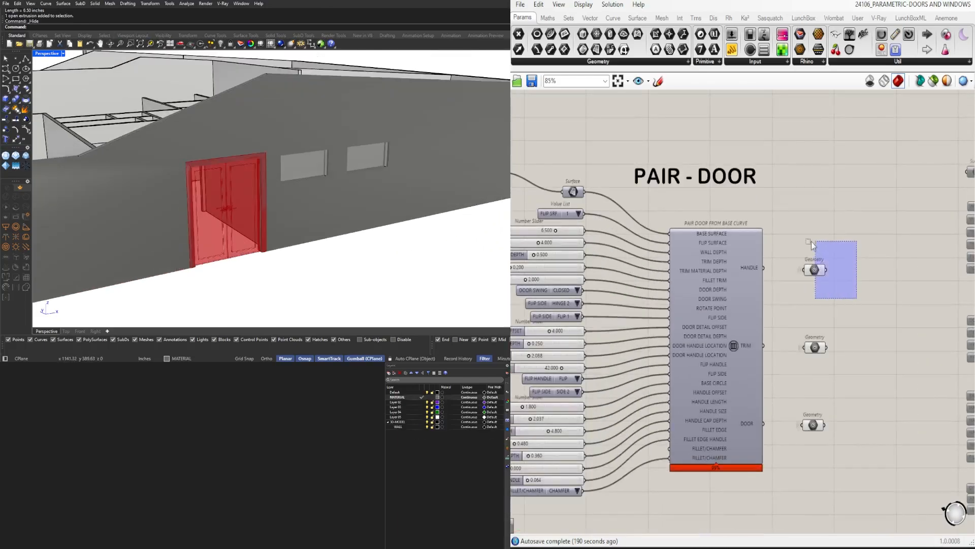
{"action": "left_click_drag", "start_coordinate": [858, 334], "coordinate": [801, 358]}
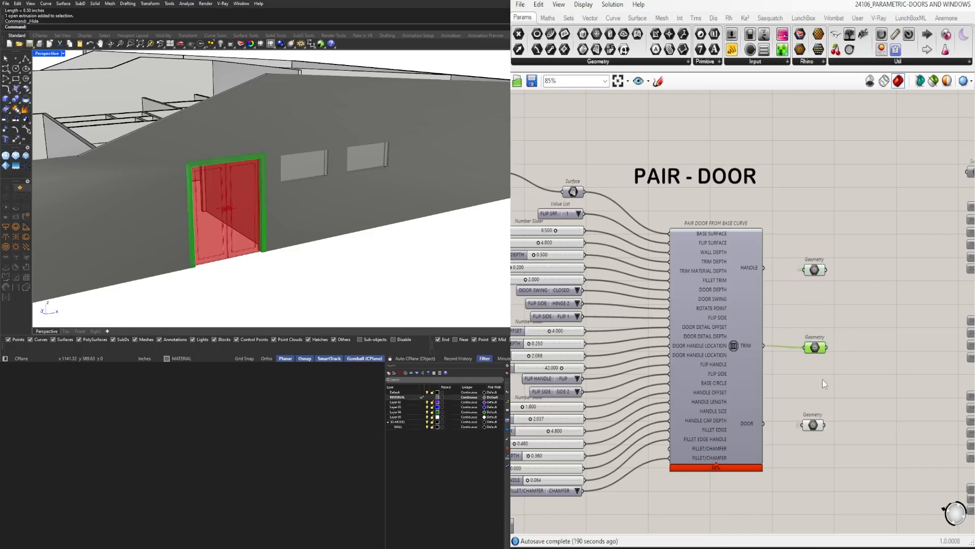
{"action": "left_click_drag", "start_coordinate": [836, 450], "coordinate": [792, 388]}
{"action": "left_click", "coordinate": [838, 282]}
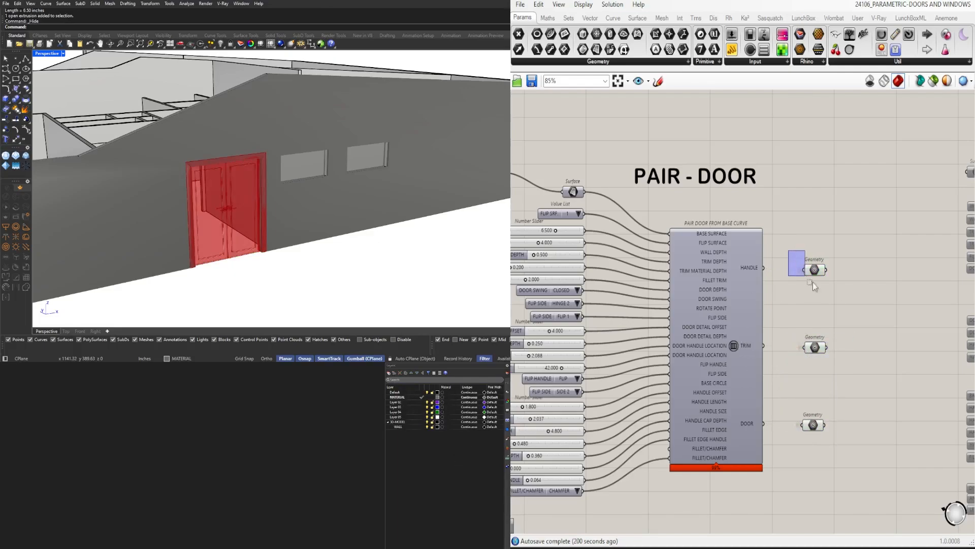
Highlight the Geometry container of the HANDLE output and create a new layer named HARWARE for it
{"action": "left_click_drag", "start_coordinate": [813, 283], "coordinate": [853, 294]}
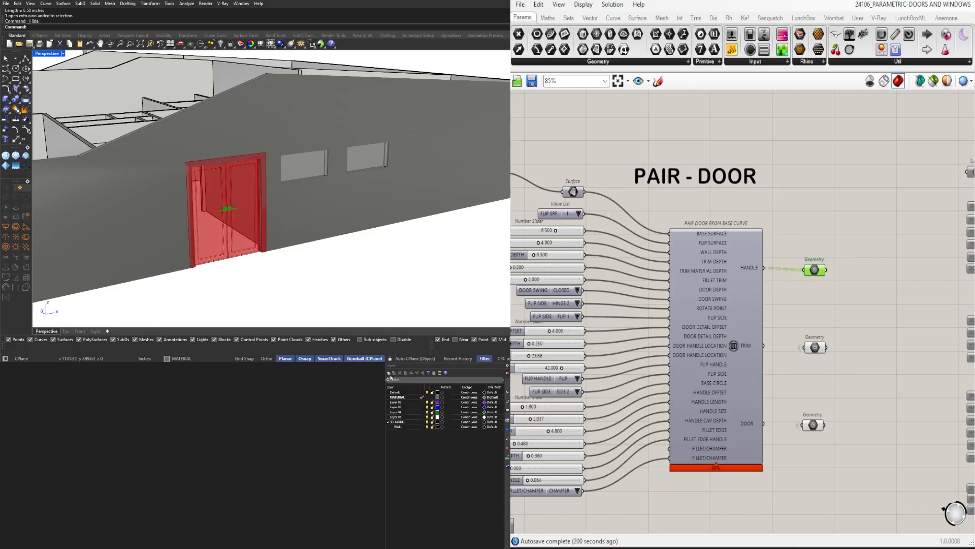
{"action": "left_click", "coordinate": [389, 373]}
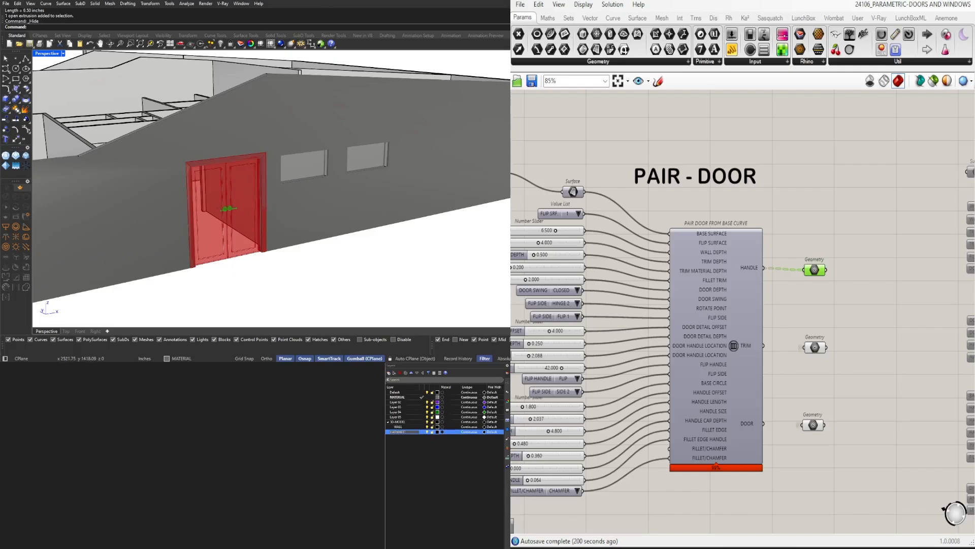
{"action": "key", "text": "Return"}
Highlight the Geometry container of the TRIM output and create a new layer named TRIM for it
{"action": "left_click_drag", "start_coordinate": [854, 380], "coordinate": [800, 325]}
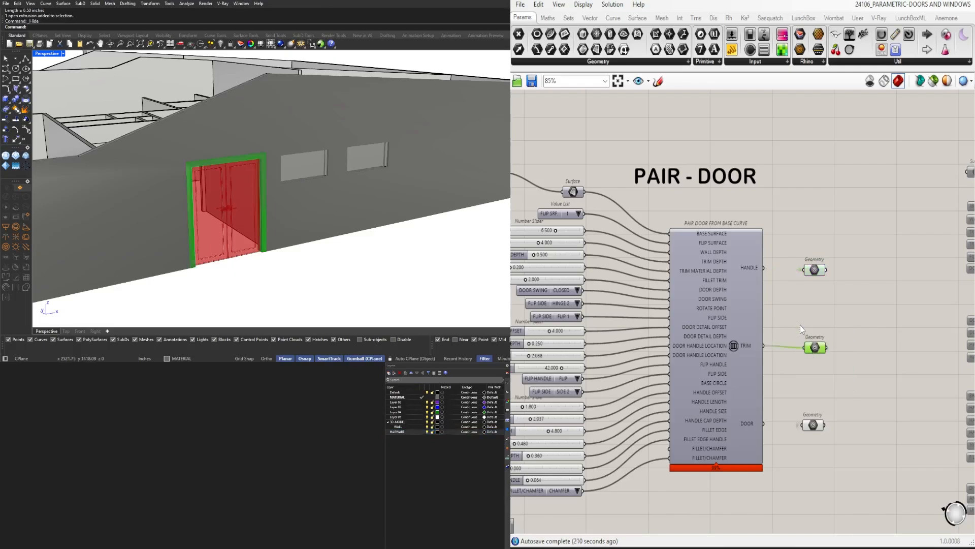
{"action": "left_click", "coordinate": [454, 453]}
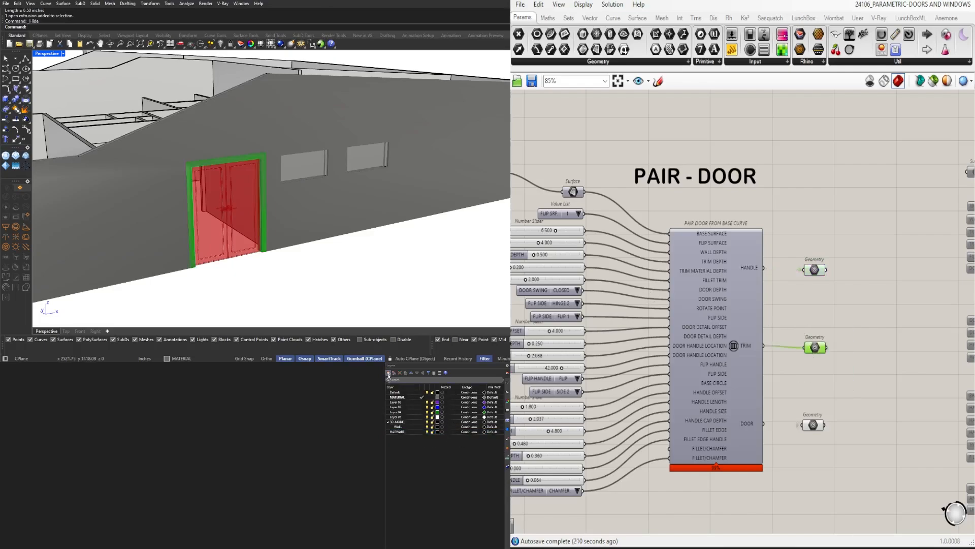
{"action": "left_click", "coordinate": [388, 374]}
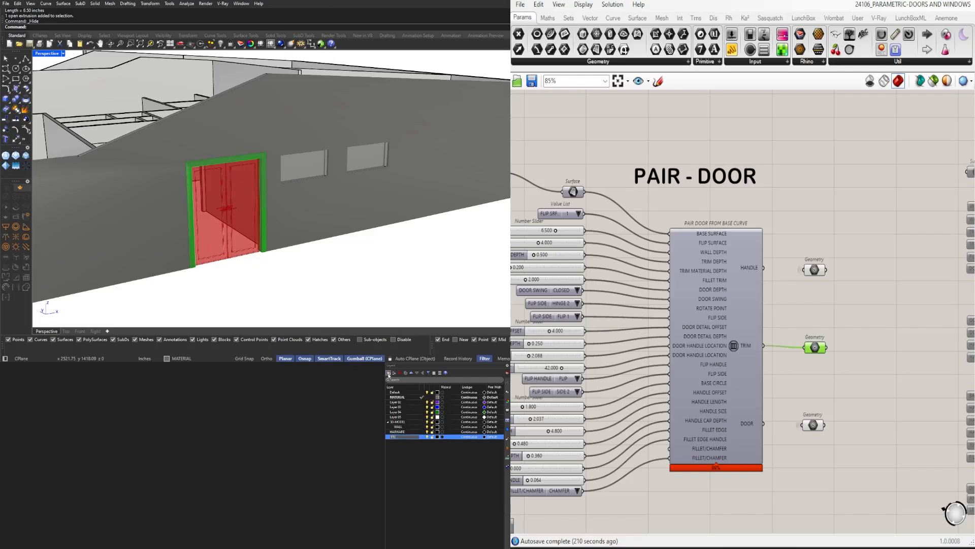
{"action": "key", "text": "Return"}
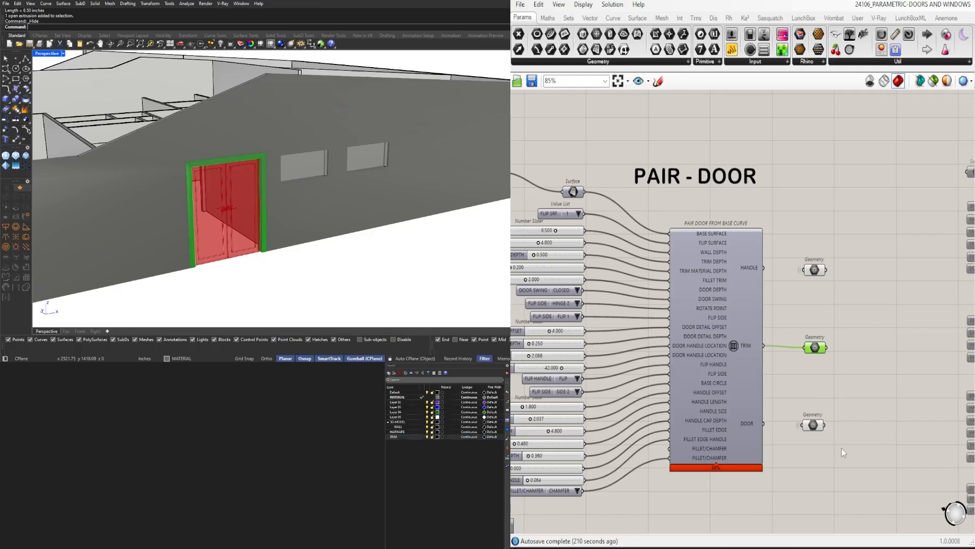
Highlight the Geometry container of the DOOR output and create a new layer named DOOR for it
{"action": "left_click_drag", "start_coordinate": [844, 455], "coordinate": [800, 394]}
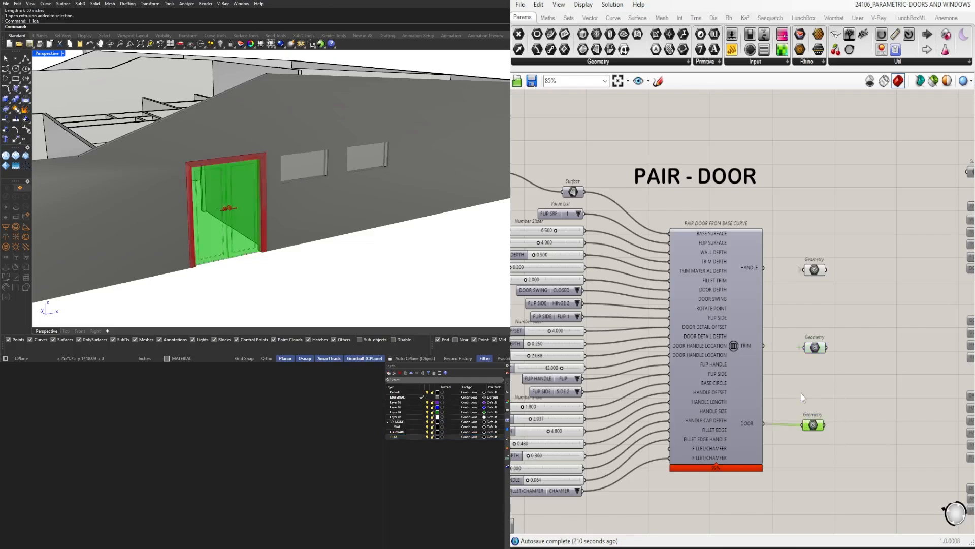
{"action": "left_click", "coordinate": [387, 373]}
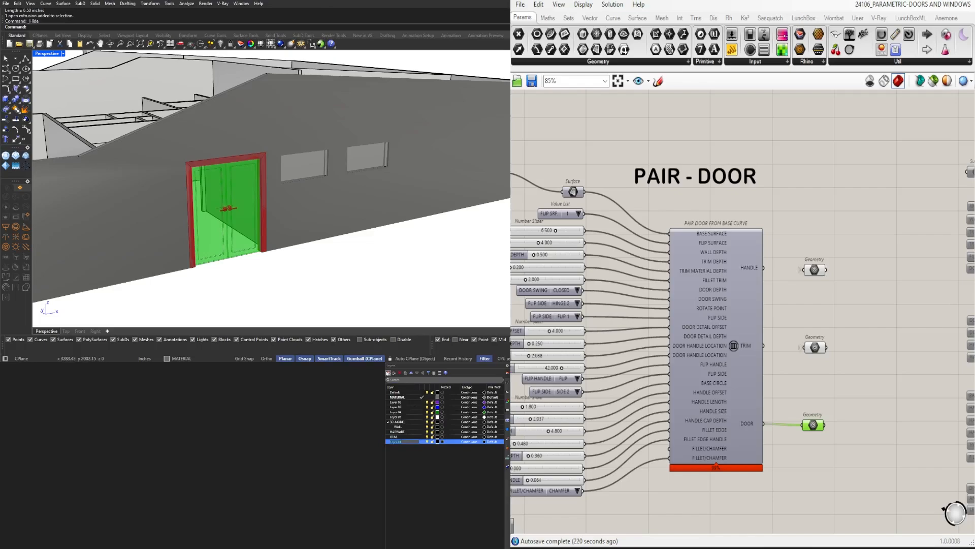
{"action": "key", "text": "Return"}
{"action": "left_click", "coordinate": [414, 471]}
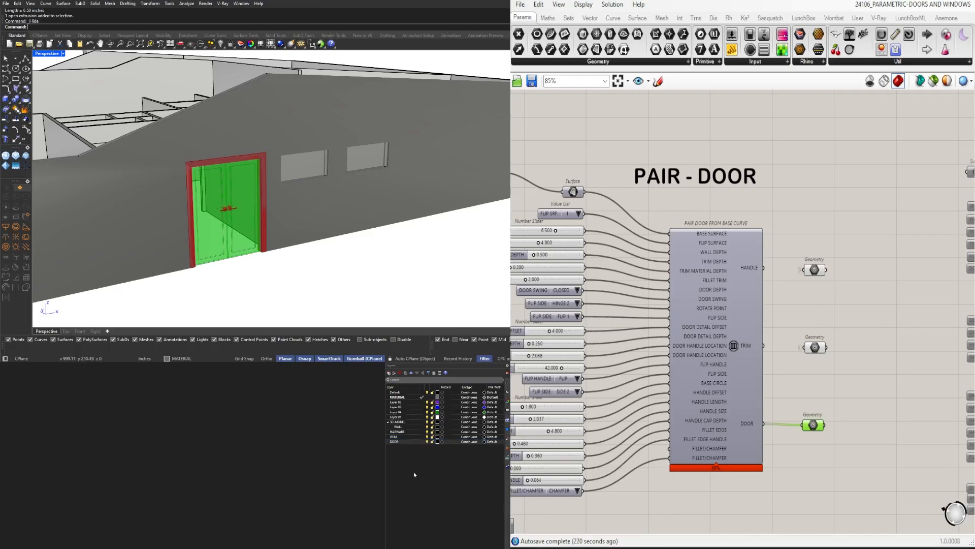
Make HARWARE the current layer and bake the Geometry container of the HANDLE output onto it
{"action": "left_click", "coordinate": [423, 432]}
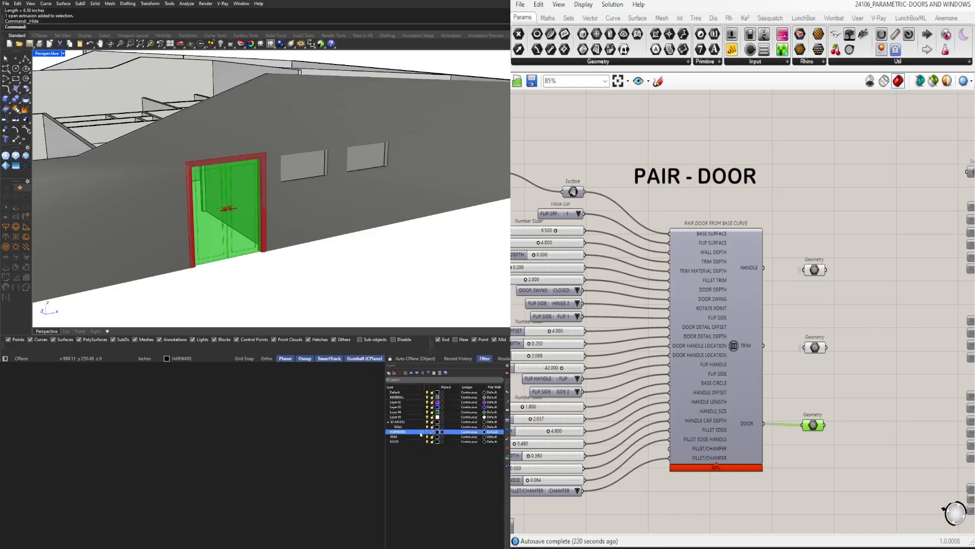
{"action": "left_click_drag", "start_coordinate": [843, 307], "coordinate": [802, 255]}
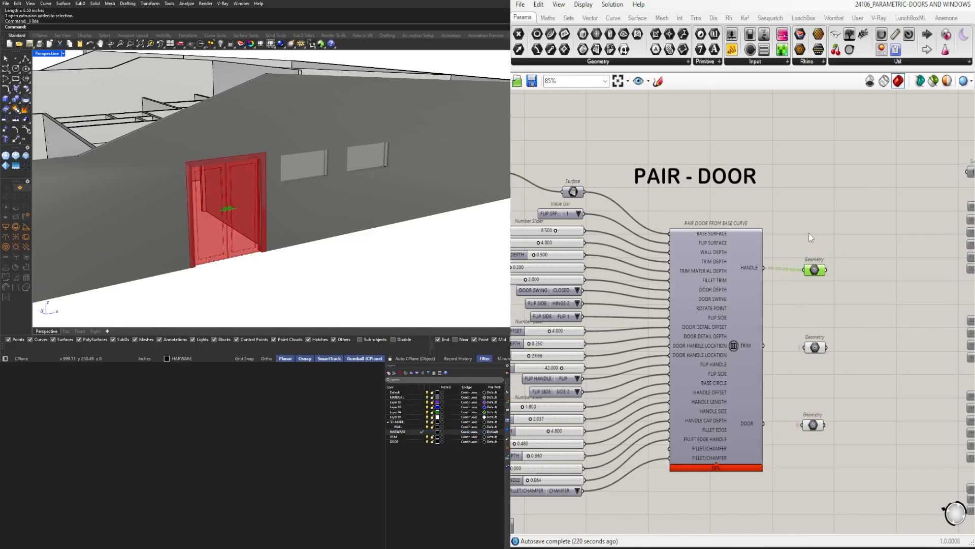
{"action": "middle_click", "coordinate": [808, 232]}
{"action": "left_click", "coordinate": [828, 254]}
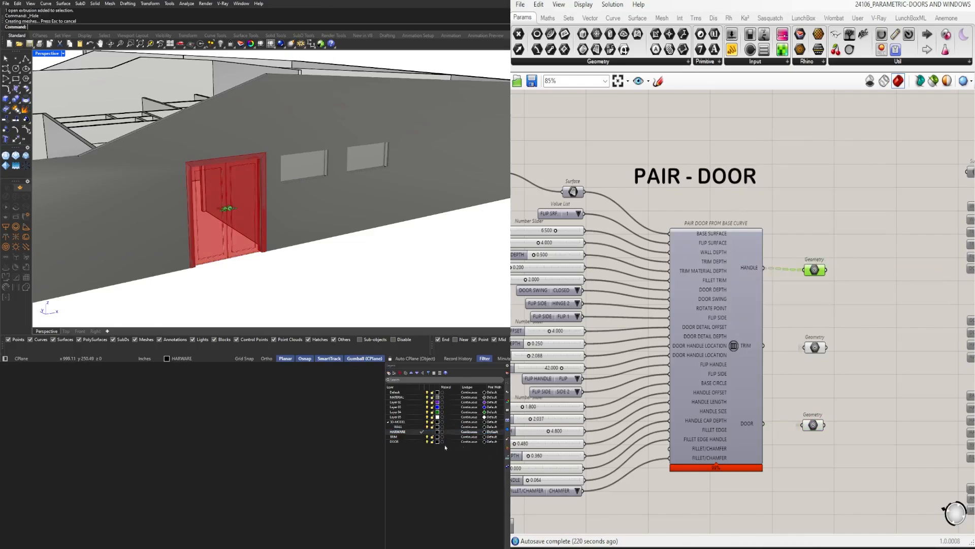
Make TRIM the current layer and bake the Geometry container of the TRIM output onto it
{"action": "left_click", "coordinate": [422, 437]}
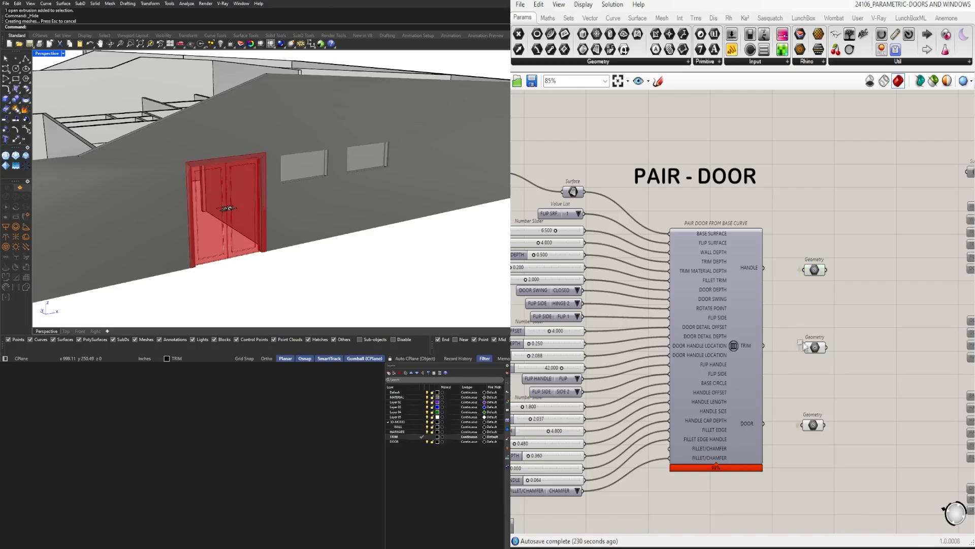
{"action": "left_click_drag", "start_coordinate": [849, 382], "coordinate": [796, 326]}
{"action": "middle_click", "coordinate": [848, 327]}
{"action": "left_click", "coordinate": [867, 350]}
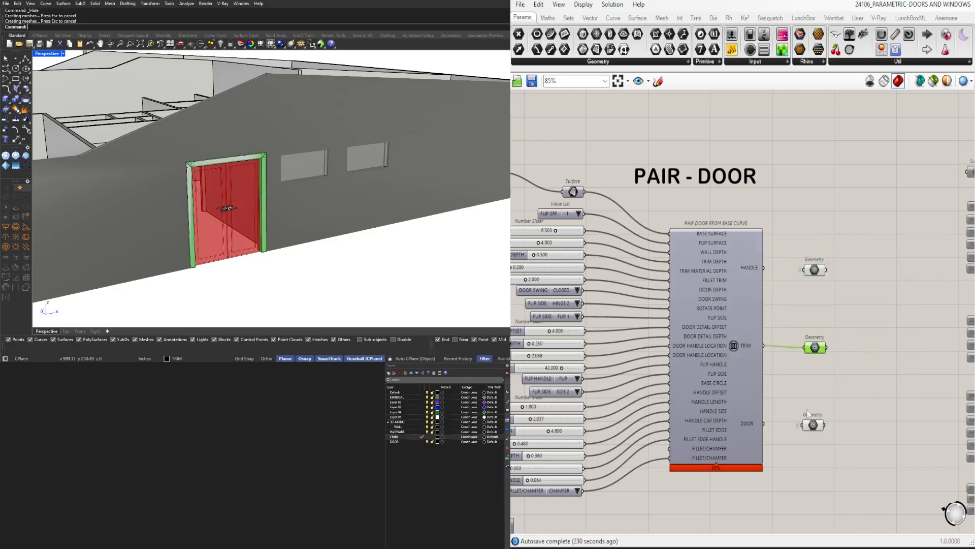
Bake the Geometry container of the DOOR output onto the current TRIM layer
{"action": "left_click_drag", "start_coordinate": [798, 400], "coordinate": [851, 441]}
{"action": "middle_click", "coordinate": [886, 419]}
{"action": "left_click", "coordinate": [905, 443]}
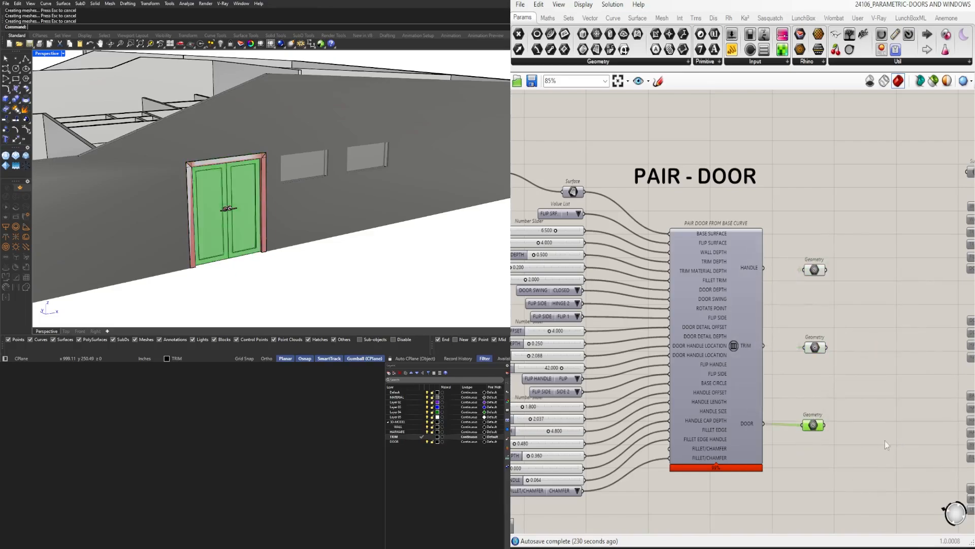
Change the HARWARE layer's colour to Blue, adjusted to a lighter shade on the colour wheel
{"action": "left_click", "coordinate": [438, 433]}
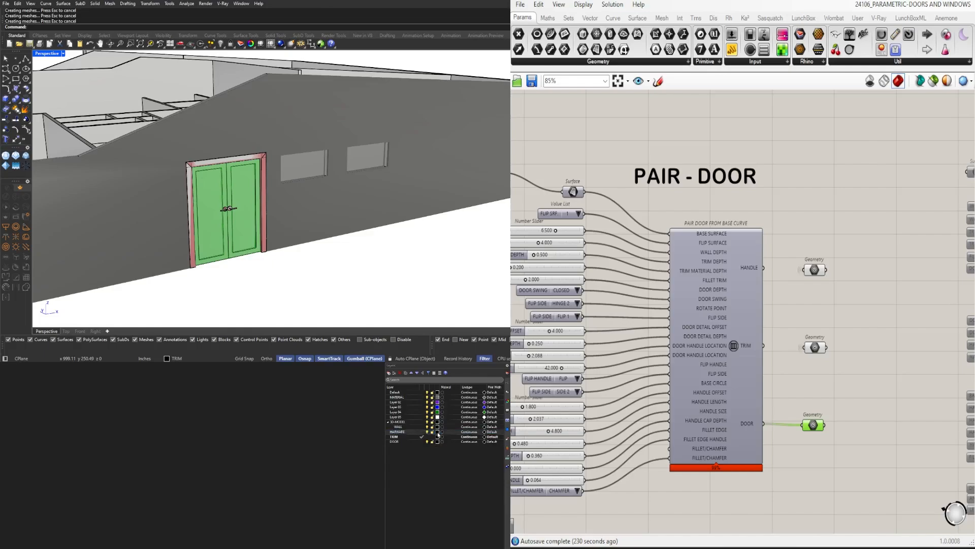
{"action": "left_click", "coordinate": [438, 433]}
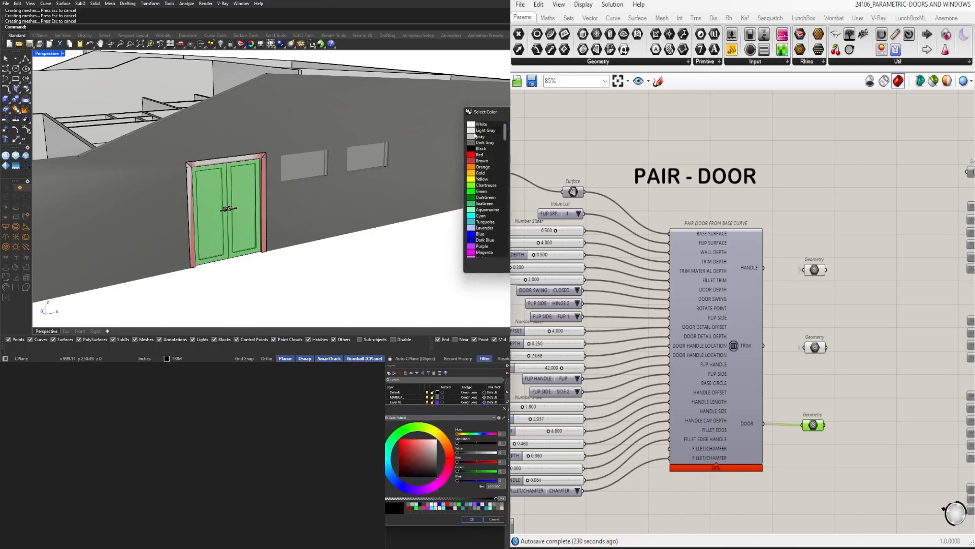
{"action": "left_click", "coordinate": [480, 234]}
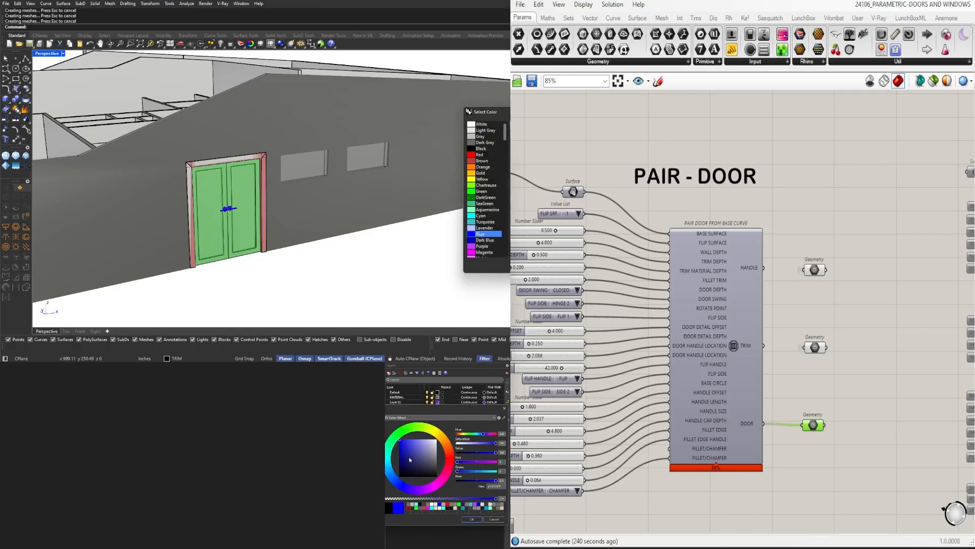
{"action": "left_click_drag", "start_coordinate": [418, 443], "coordinate": [413, 439]}
{"action": "left_click", "coordinate": [472, 519]}
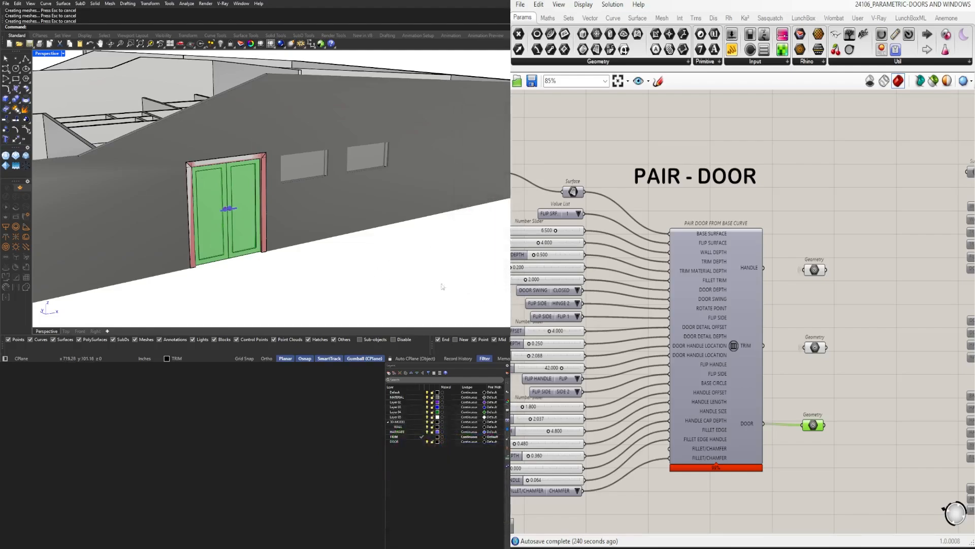
Change the TRIM layer's colour to Brown and leave the colour selection
{"action": "left_click", "coordinate": [436, 441]}
{"action": "left_click", "coordinate": [480, 154]}
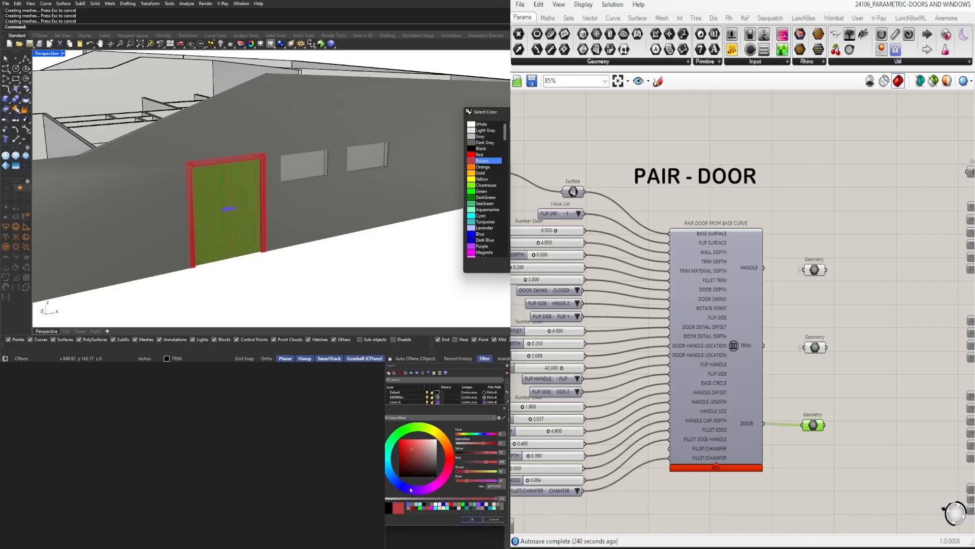
{"action": "left_click", "coordinate": [472, 519]}
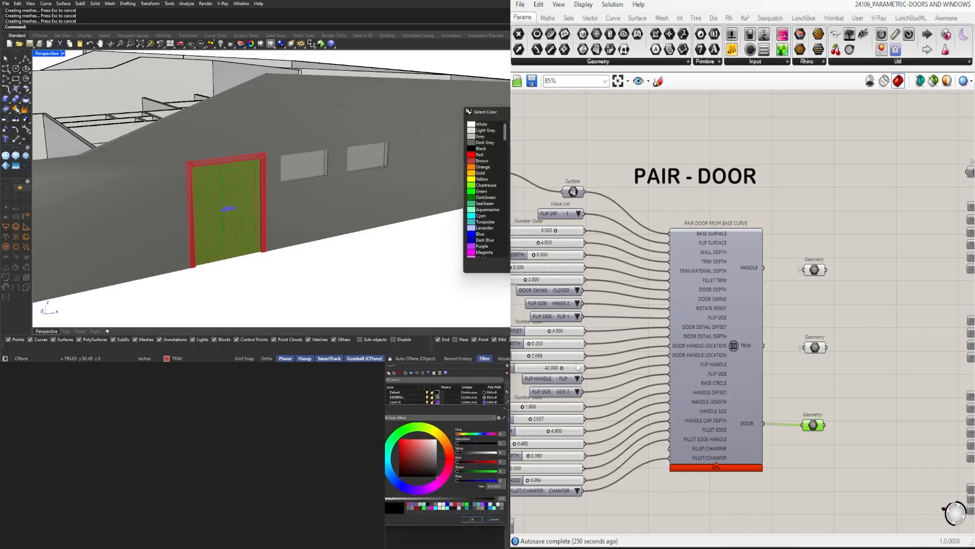
{"action": "left_click", "coordinate": [578, 226]}
{"action": "left_click", "coordinate": [504, 409]}
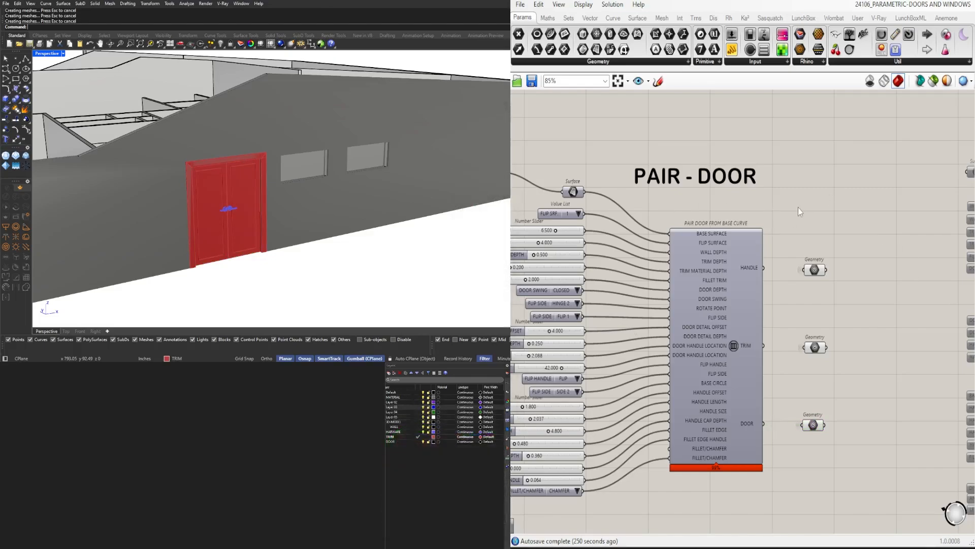
Turn off the drawing of all Grasshopper preview geometry in the Rhino viewport
{"action": "scroll", "coordinate": [816, 218], "scroll_direction": "down", "scroll_amount": 3}
{"action": "right_click_drag", "start_coordinate": [235, 229], "coordinate": [237, 236]}
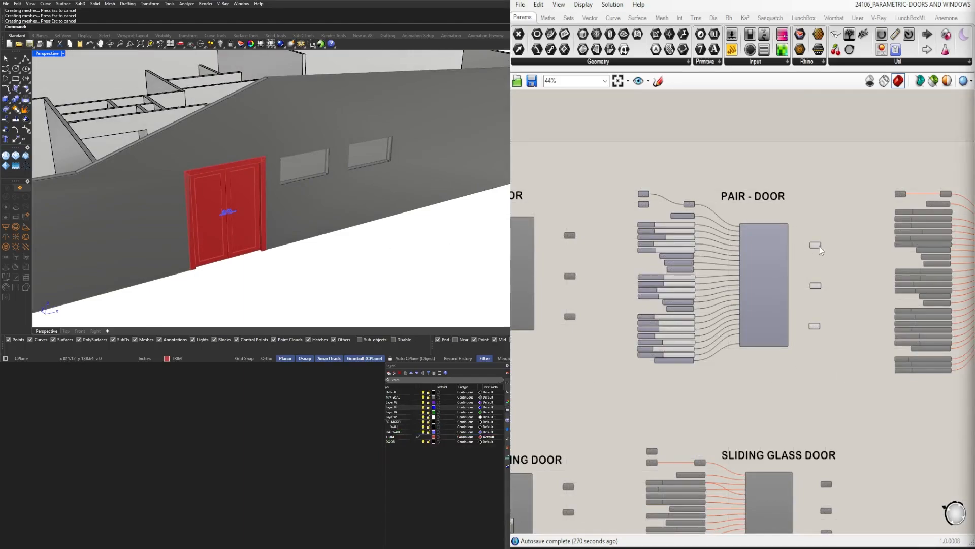
{"action": "scroll", "coordinate": [820, 249], "scroll_direction": "up", "scroll_amount": 3}
{"action": "left_click_drag", "start_coordinate": [919, 396], "coordinate": [782, 183]}
{"action": "left_click", "coordinate": [869, 333]}
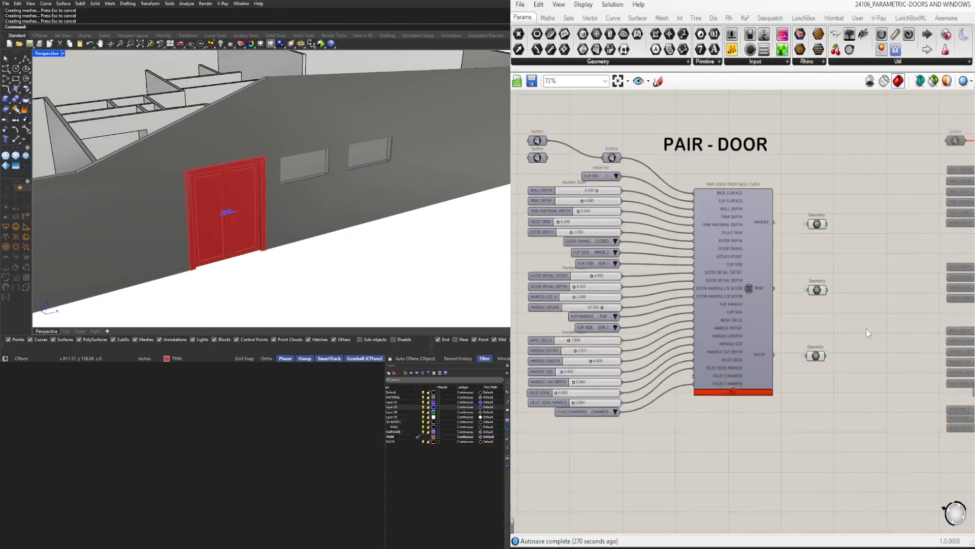
{"action": "left_click_drag", "start_coordinate": [862, 466], "coordinate": [783, 187]}
{"action": "left_click", "coordinate": [845, 131]}
{"action": "left_click", "coordinate": [871, 84]}
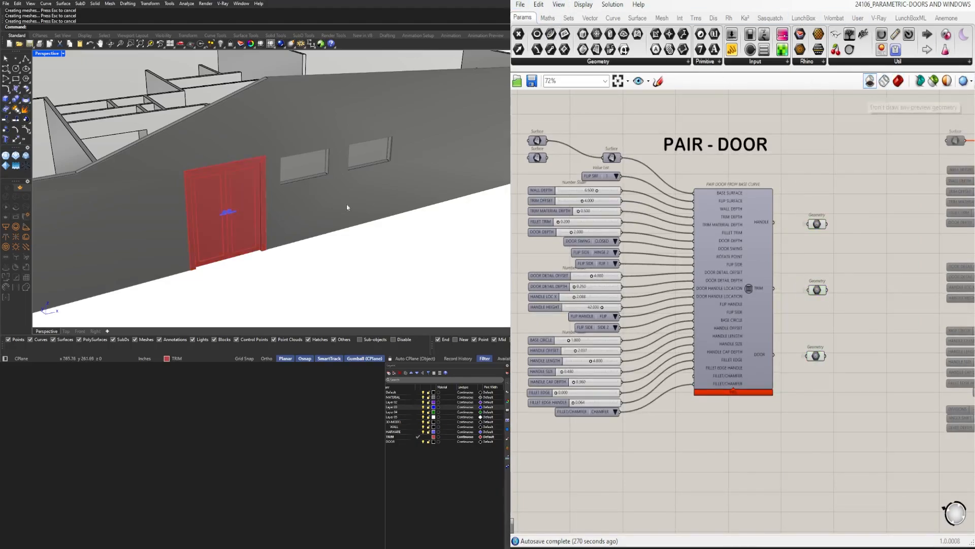
Move the two baked door leaves to the DOOR layer
{"action": "right_click_drag", "start_coordinate": [346, 205], "coordinate": [320, 187]}
{"action": "scroll", "coordinate": [320, 187], "scroll_direction": "up", "scroll_amount": 6}
{"action": "left_click", "coordinate": [322, 185]}
{"action": "left_click", "coordinate": [299, 179], "text": "shift"}
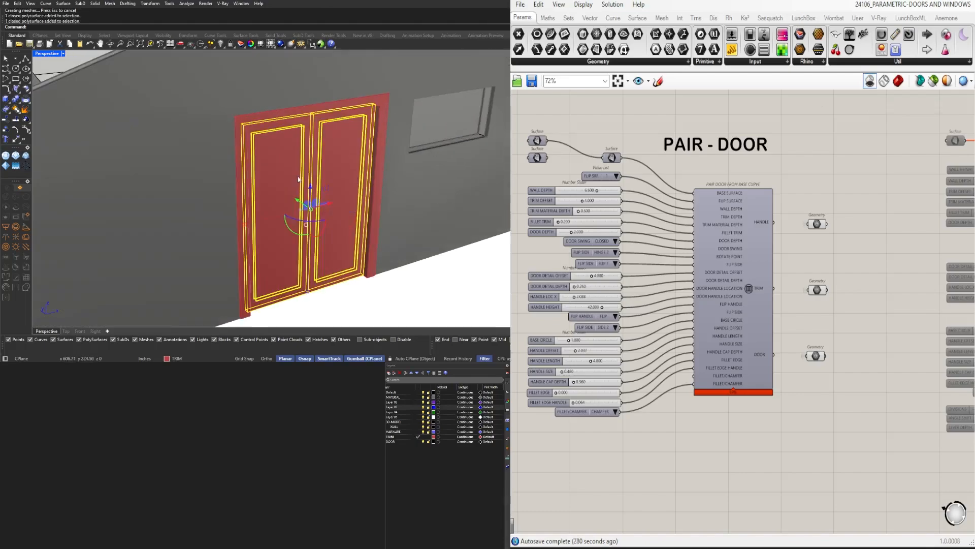
{"action": "right_click", "coordinate": [406, 442]}
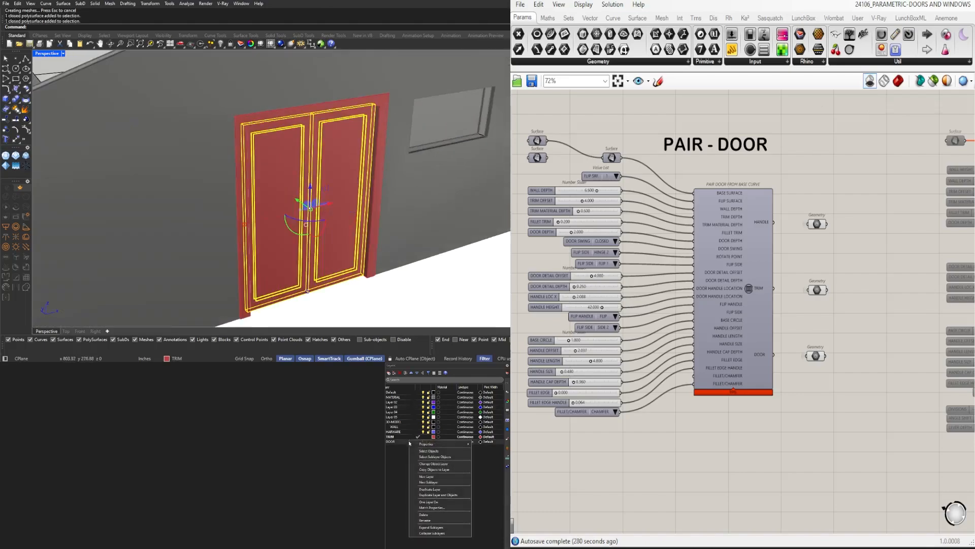
{"action": "left_click", "coordinate": [438, 465]}
{"action": "left_click", "coordinate": [415, 300]}
Draw a 4.5 in polyline across the depth of the sill at one end of the window opening farthest from the door
{"action": "scroll", "coordinate": [376, 235], "scroll_direction": "down", "scroll_amount": 3}
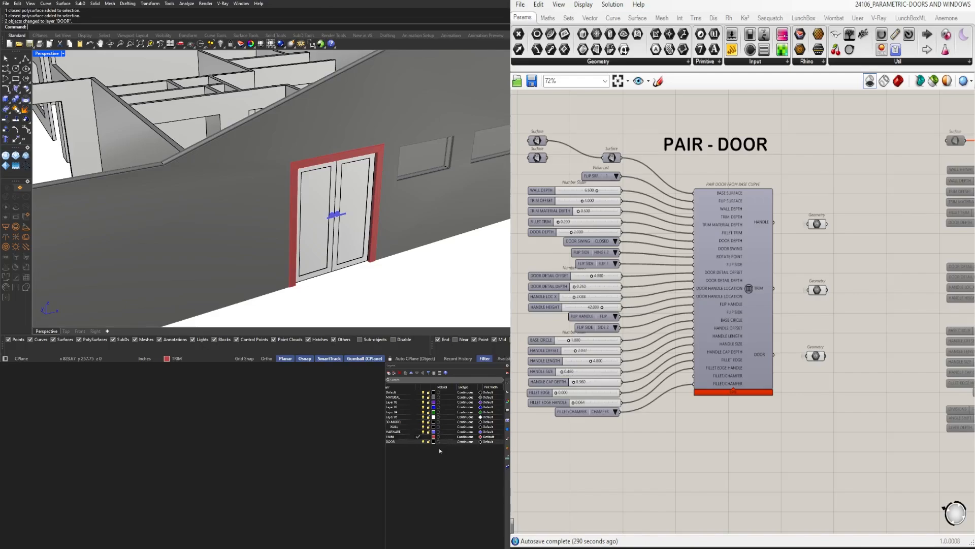
{"action": "scroll", "coordinate": [361, 215], "scroll_direction": "down", "scroll_amount": 6}
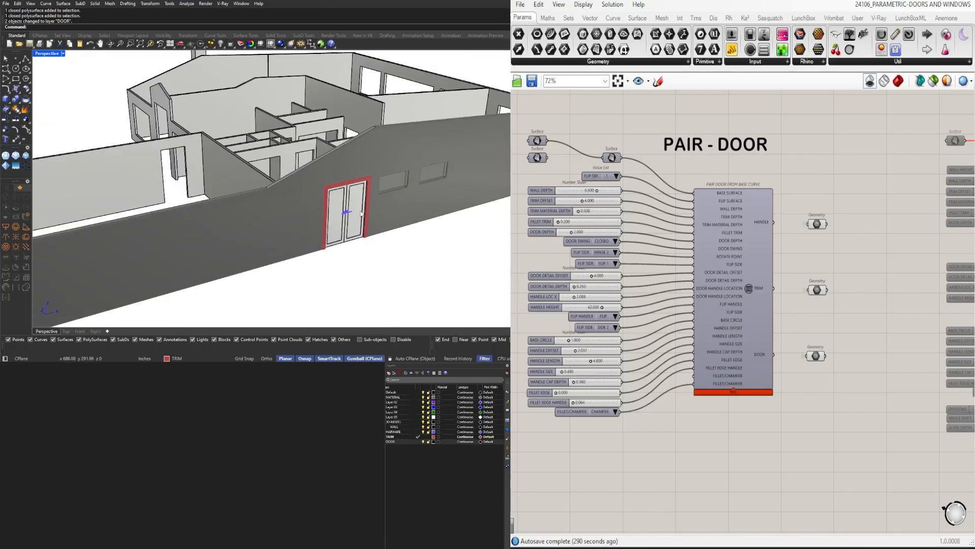
{"action": "right_click_drag", "start_coordinate": [423, 202], "coordinate": [357, 178]}
{"action": "scroll", "coordinate": [250, 195], "scroll_direction": "up", "scroll_amount": 7}
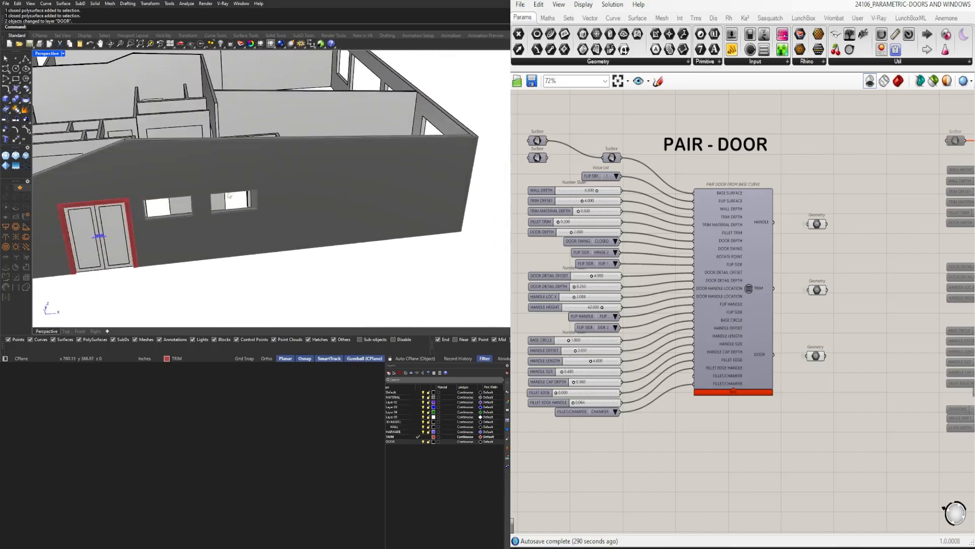
{"action": "right_click_drag", "start_coordinate": [250, 195], "coordinate": [188, 102], "text": "shift"}
{"action": "scroll", "coordinate": [437, 205], "scroll_direction": "up", "scroll_amount": 5}
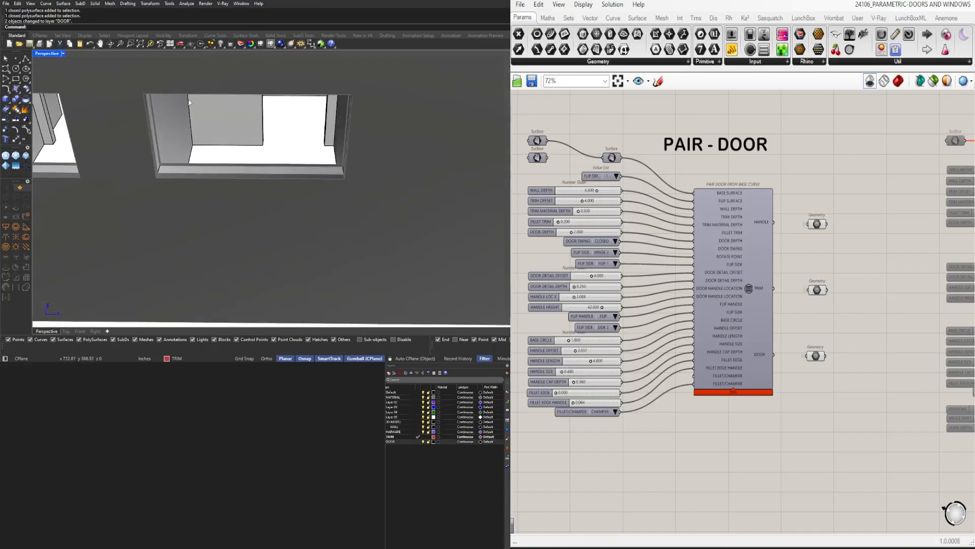
{"action": "left_click", "coordinate": [26, 59]}
{"action": "scroll", "coordinate": [161, 140], "scroll_direction": "up", "scroll_amount": 5}
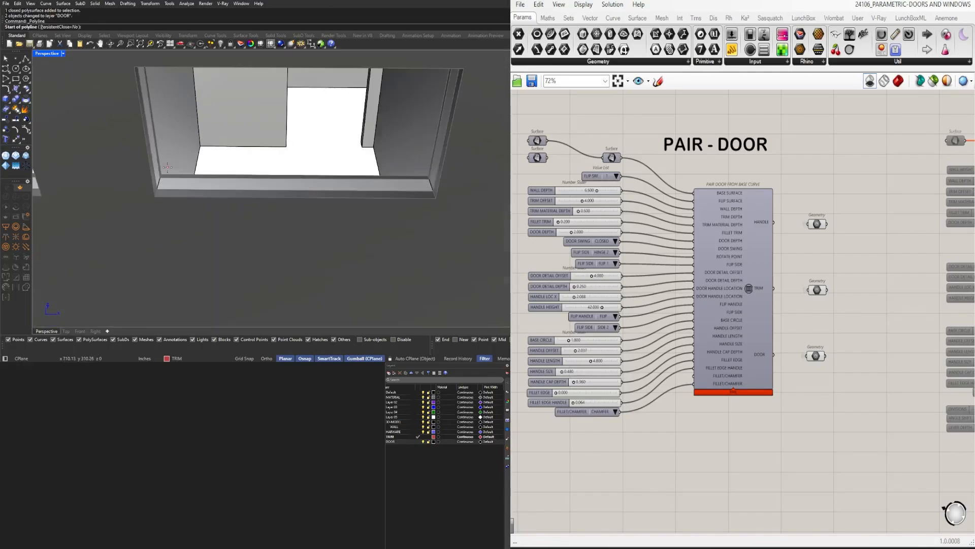
{"action": "left_click", "coordinate": [164, 174]}
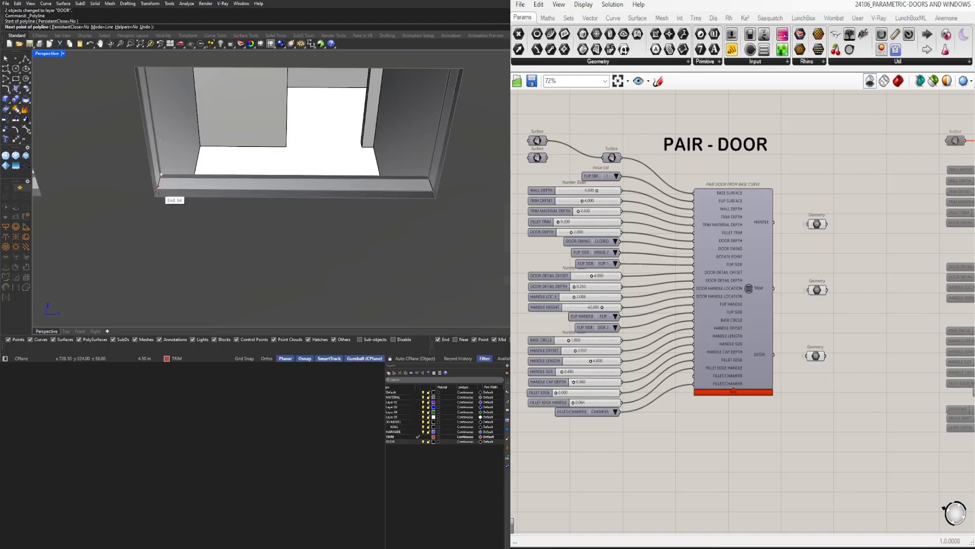
{"action": "left_click", "coordinate": [155, 197]}
{"action": "key", "text": "Return"}
Draw a 48 in polyline along the window sill from the middle of the short line, perpendicular to the opposite jamb
{"action": "right_click_drag", "start_coordinate": [189, 192], "coordinate": [151, 198], "text": "shift"}
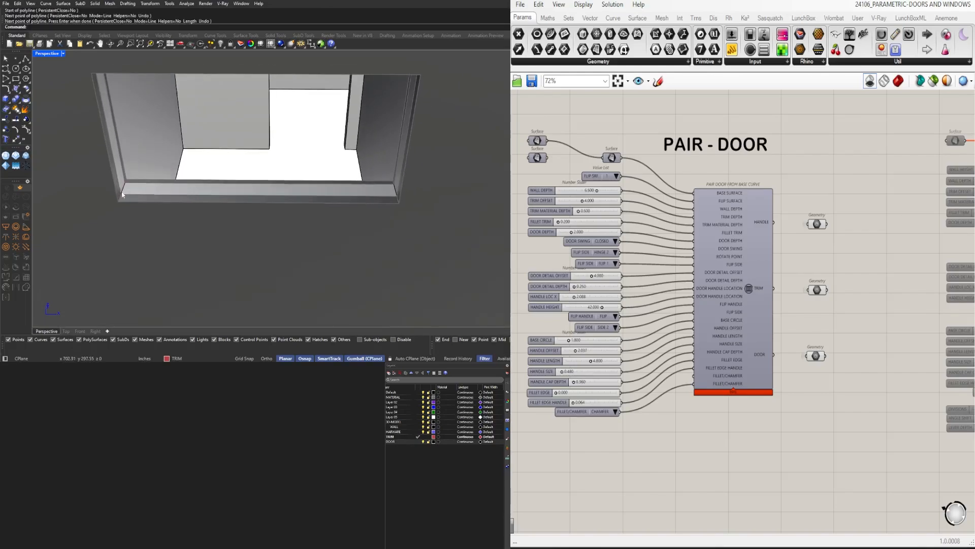
{"action": "key", "text": "Return"}
{"action": "left_click", "coordinate": [122, 190]}
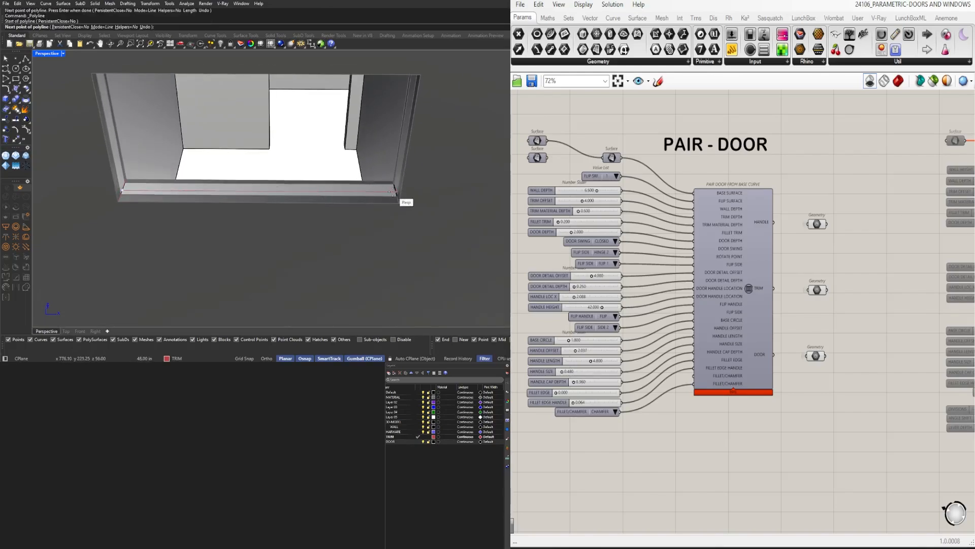
{"action": "left_click", "coordinate": [396, 192]}
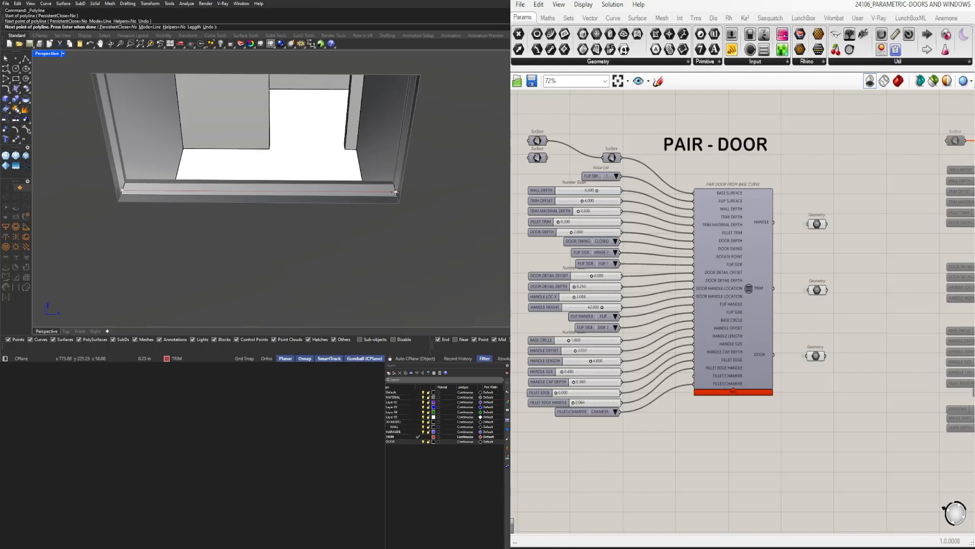
{"action": "scroll", "coordinate": [396, 192], "scroll_direction": "up", "scroll_amount": 3}
{"action": "key", "text": "Return"}
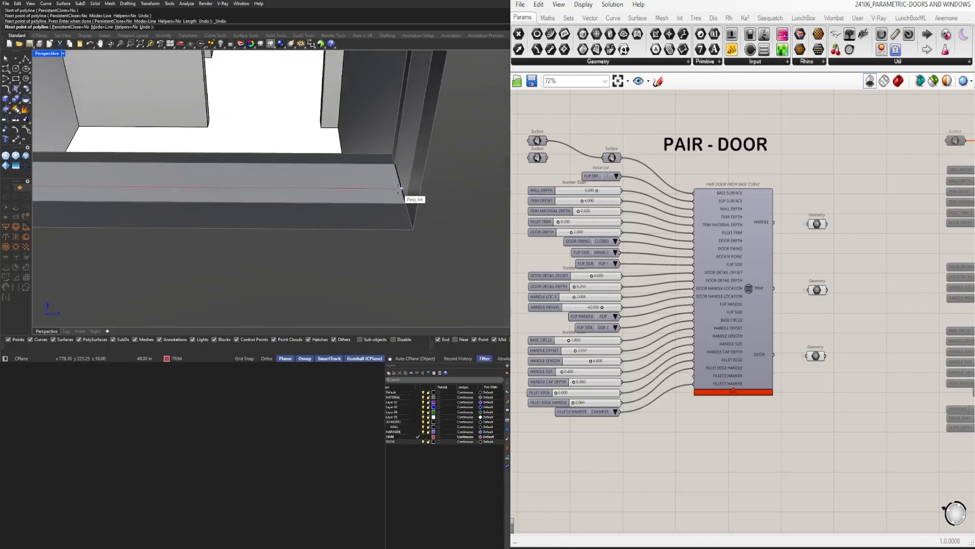
Extrude the long sill line 24 in up to the top of the window opening with ExtrudeCrv and delete its base curve
{"action": "scroll", "coordinate": [396, 191], "scroll_direction": "down", "scroll_amount": 4}
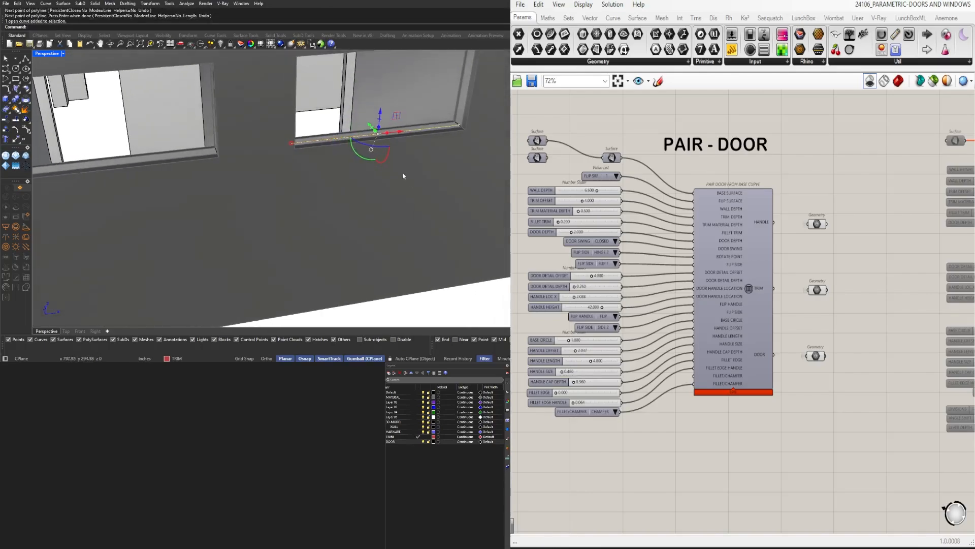
{"action": "type", "text": "ExtrudeCrv"}
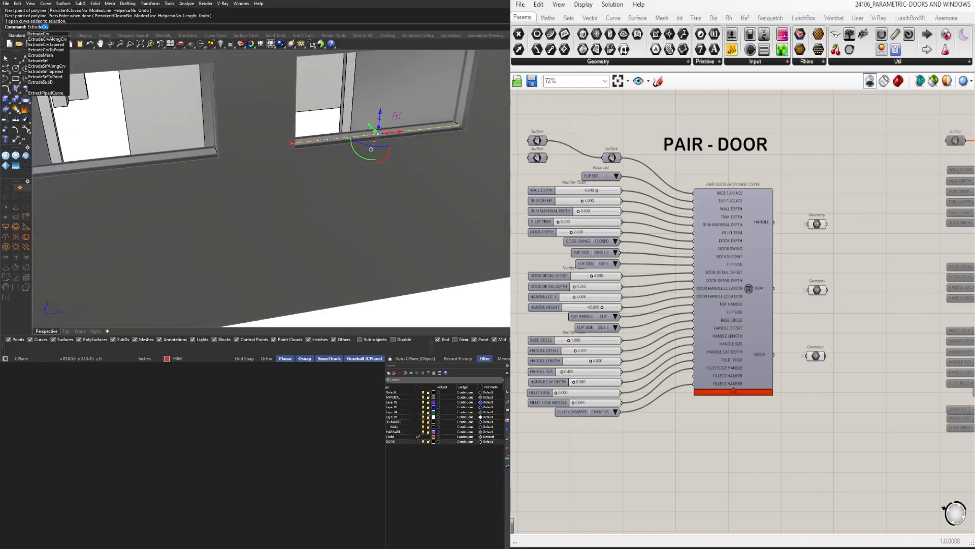
{"action": "key", "text": "Return"}
{"action": "right_click_drag", "start_coordinate": [399, 136], "coordinate": [412, 160]}
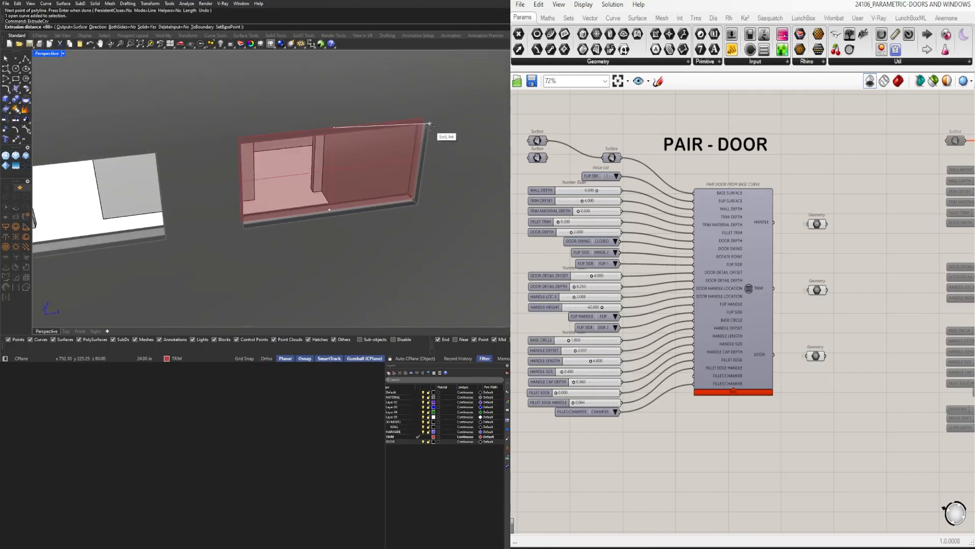
{"action": "left_click", "coordinate": [427, 123]}
{"action": "right_click_drag", "start_coordinate": [300, 201], "coordinate": [331, 228]}
{"action": "key", "text": "Delete"}
Select the new red base surface in the window opening and enable the WINDOW component group on the Grasshopper canvas
{"action": "scroll", "coordinate": [650, 231], "scroll_direction": "down", "scroll_amount": 1}
{"action": "scroll", "coordinate": [350, 188], "scroll_direction": "down", "scroll_amount": 3}
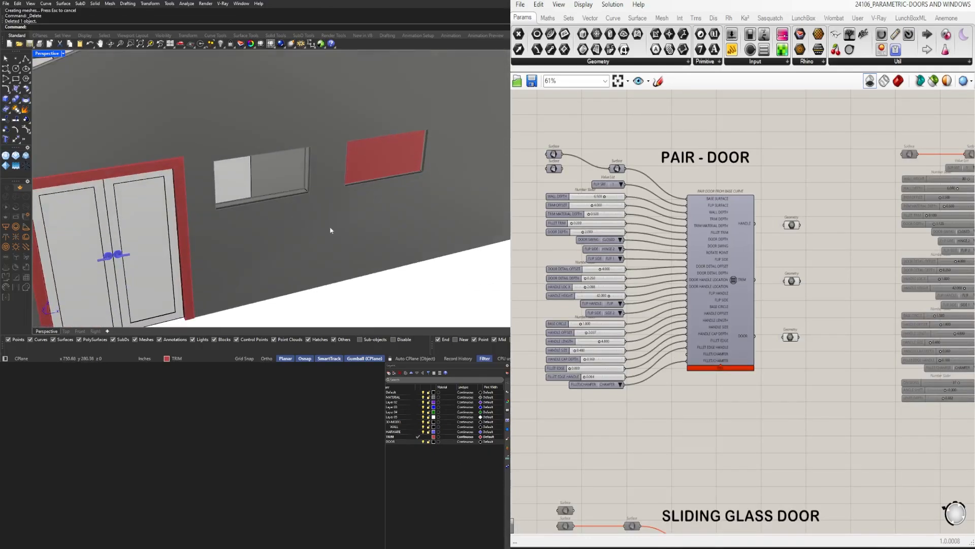
{"action": "left_click", "coordinate": [382, 172]}
{"action": "scroll", "coordinate": [620, 205], "scroll_direction": "down", "scroll_amount": 3}
{"action": "right_click_drag", "start_coordinate": [687, 292], "coordinate": [820, 150]}
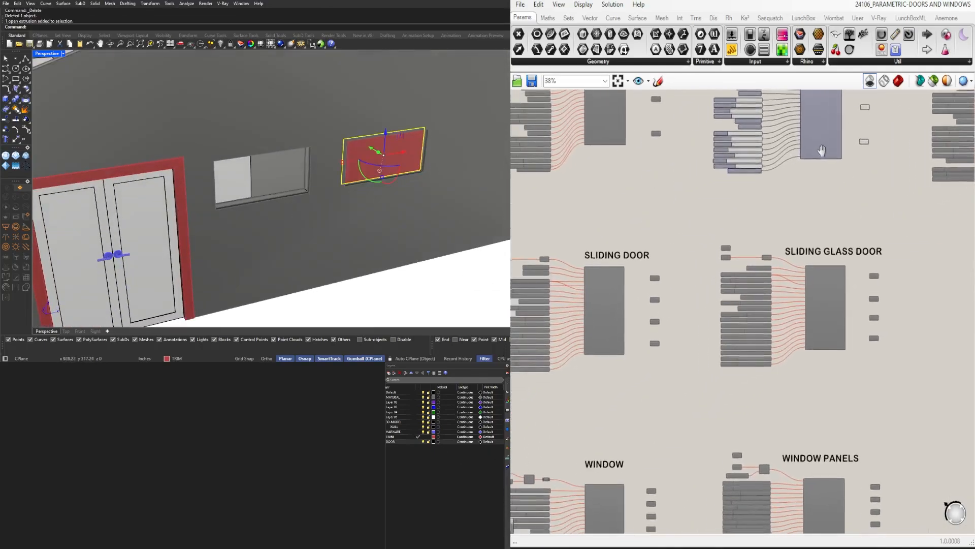
{"action": "scroll", "coordinate": [744, 271], "scroll_direction": "down", "scroll_amount": 2}
{"action": "right_click_drag", "start_coordinate": [718, 398], "coordinate": [757, 320]}
{"action": "scroll", "coordinate": [760, 356], "scroll_direction": "up", "scroll_amount": 1}
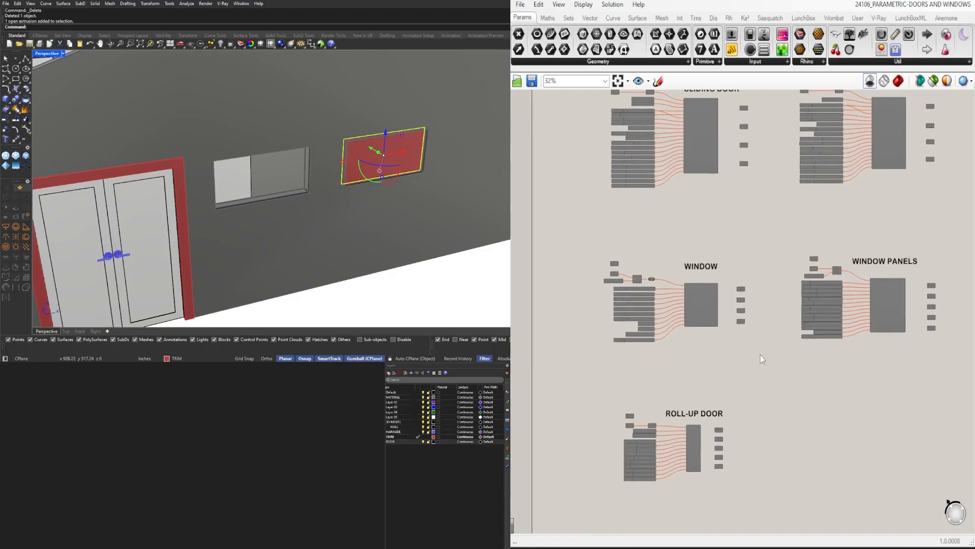
{"action": "left_click_drag", "start_coordinate": [759, 355], "coordinate": [594, 235]}
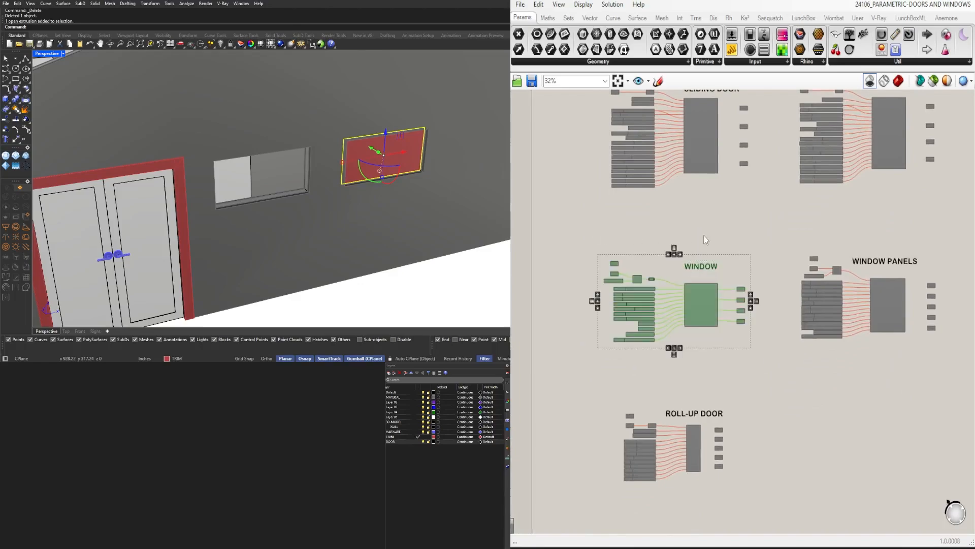
{"action": "scroll", "coordinate": [669, 263], "scroll_direction": "up", "scroll_amount": 3}
{"action": "right_click_drag", "start_coordinate": [703, 233], "coordinate": [702, 182]}
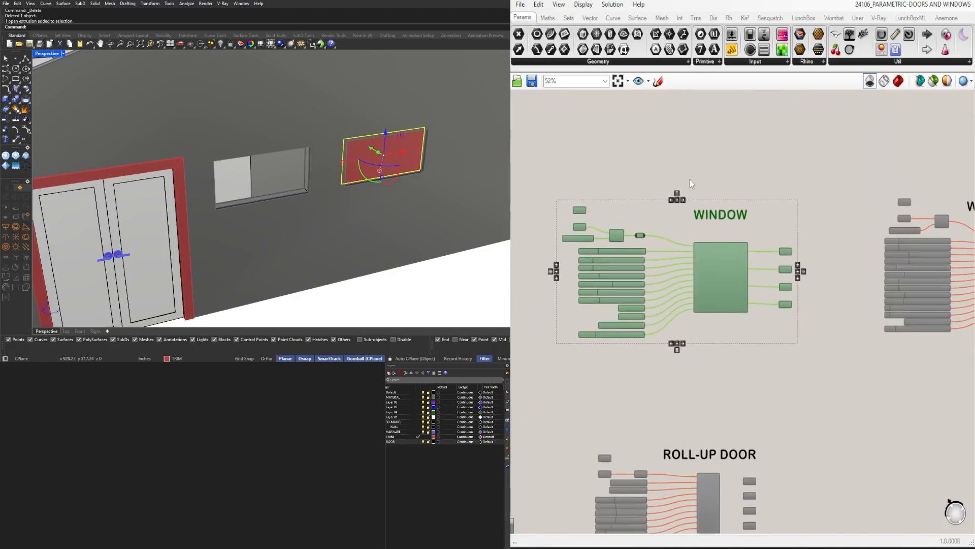
{"action": "middle_click", "coordinate": [696, 177]}
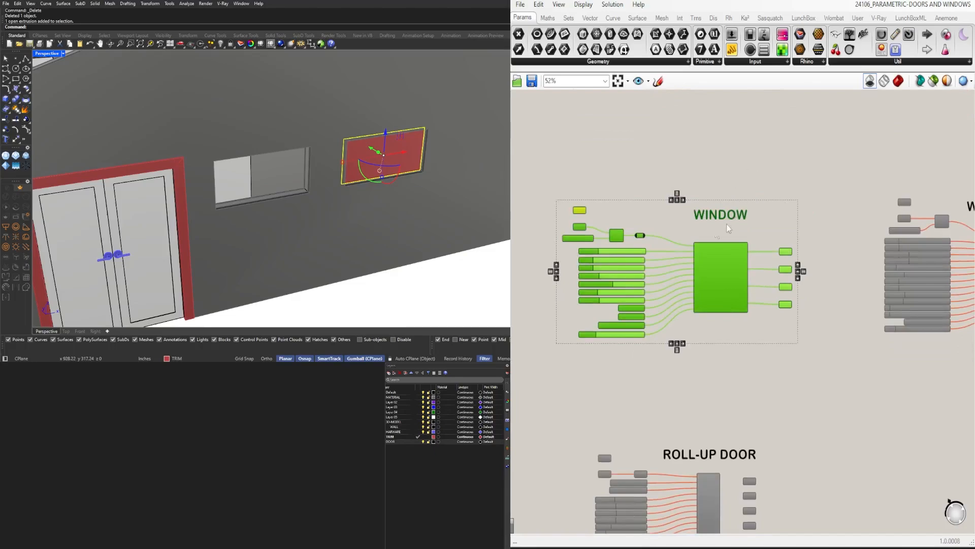
{"action": "right_click_drag", "start_coordinate": [687, 233], "coordinate": [814, 252]}
{"action": "left_click", "coordinate": [718, 239]}
Reference the selected base surface in the WINDOW group's upper Surface parameter and connect that parameter to the Cluster's first input
{"action": "scroll", "coordinate": [718, 239], "scroll_direction": "up", "scroll_amount": 4}
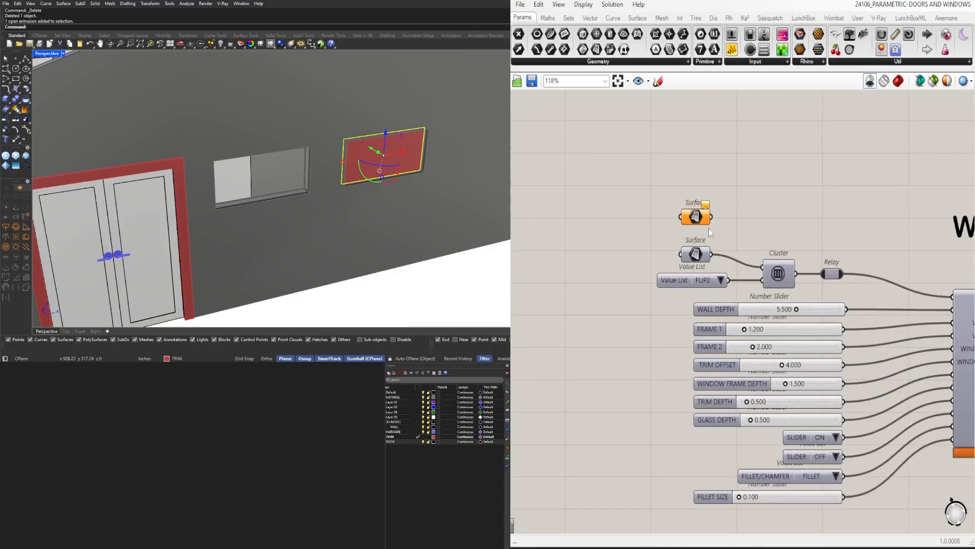
{"action": "right_click", "coordinate": [696, 215]}
{"action": "right_click_drag", "start_coordinate": [717, 220], "coordinate": [697, 259]}
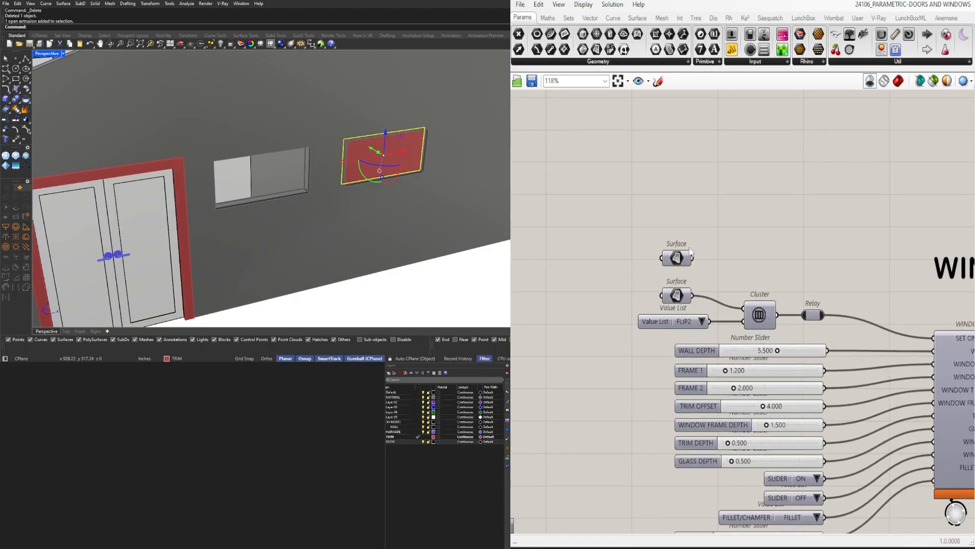
{"action": "left_click_drag", "start_coordinate": [692, 258], "coordinate": [745, 308]}
Turn on the shaded geometry preview for the window definition
{"action": "scroll", "coordinate": [850, 193], "scroll_direction": "down", "scroll_amount": 3}
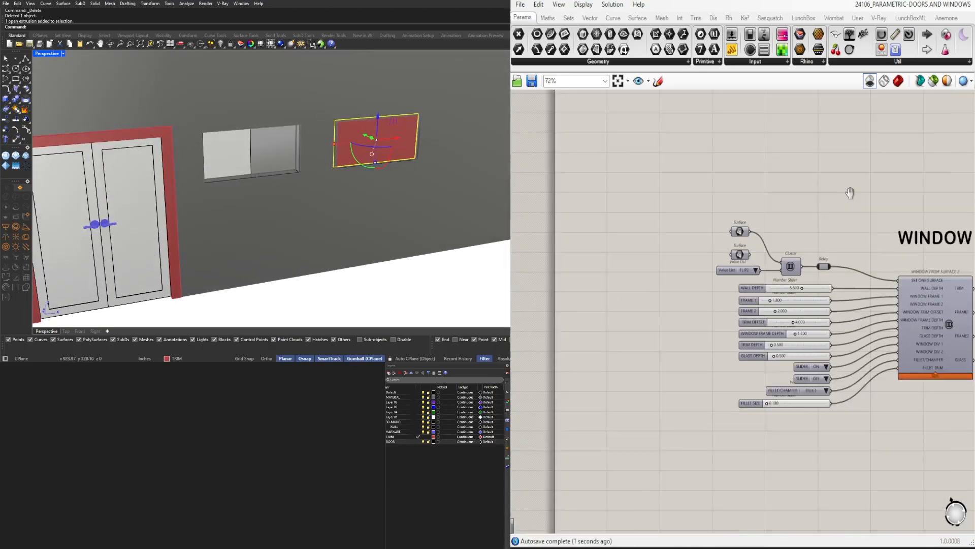
{"action": "right_click_drag", "start_coordinate": [850, 193], "coordinate": [675, 185]}
{"action": "left_click", "coordinate": [897, 82]}
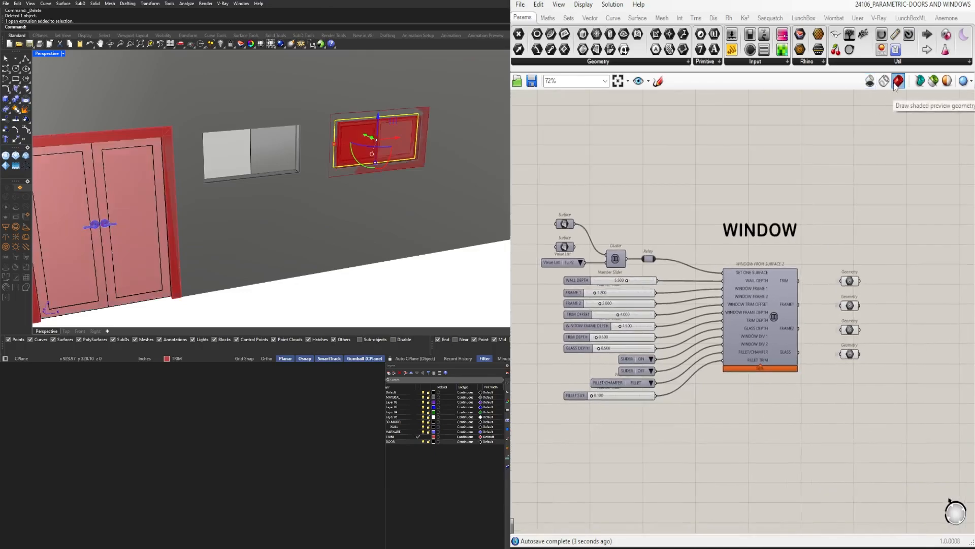
Set the window's WALL DEPTH to 6.5
{"action": "scroll", "coordinate": [658, 296], "scroll_direction": "up", "scroll_amount": 3}
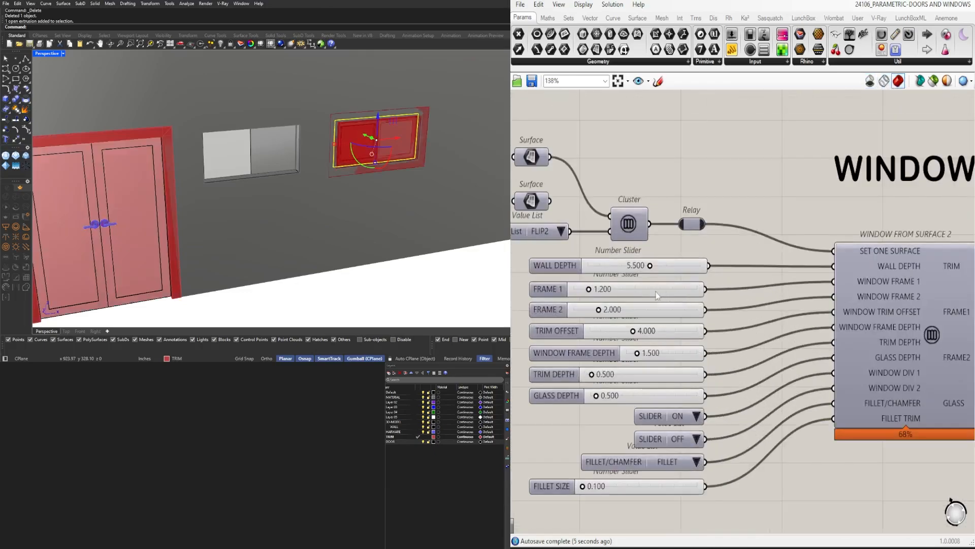
{"action": "scroll", "coordinate": [658, 296], "scroll_direction": "up", "scroll_amount": 3}
{"action": "double_click", "coordinate": [718, 251]}
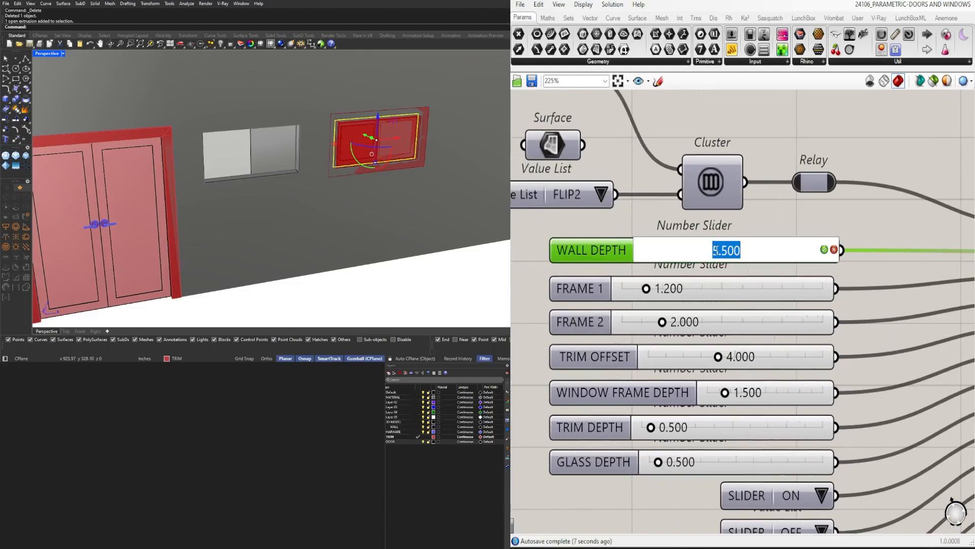
{"action": "type", "text": "6.5"}
{"action": "key", "text": "Return"}
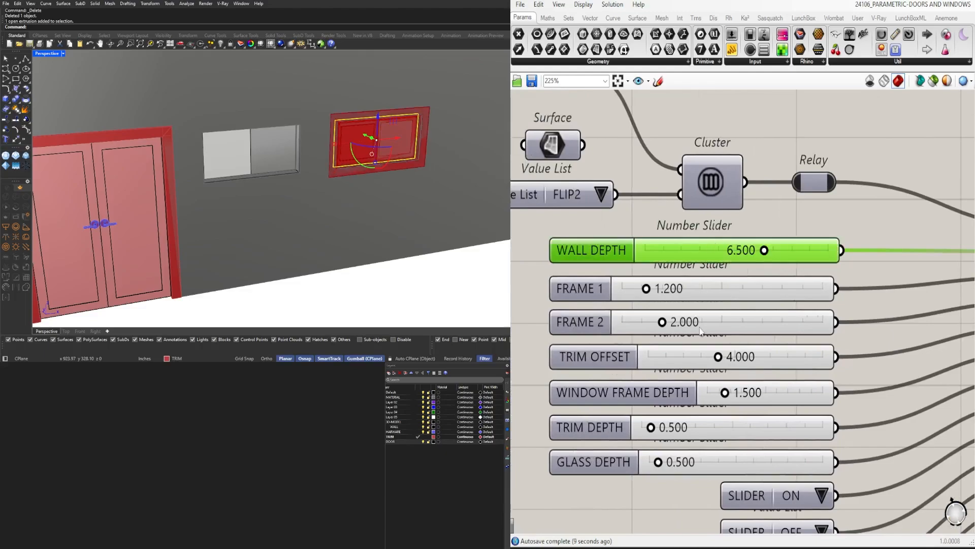
Set the window's FRAME 1 value to 0.5
{"action": "right_click_drag", "start_coordinate": [700, 331], "coordinate": [709, 298]}
{"action": "left_click", "coordinate": [542, 321]}
{"action": "left_click", "coordinate": [413, 297]}
{"action": "right_click_drag", "start_coordinate": [418, 219], "coordinate": [395, 204]}
{"action": "scroll", "coordinate": [669, 264], "scroll_direction": "up", "scroll_amount": 4}
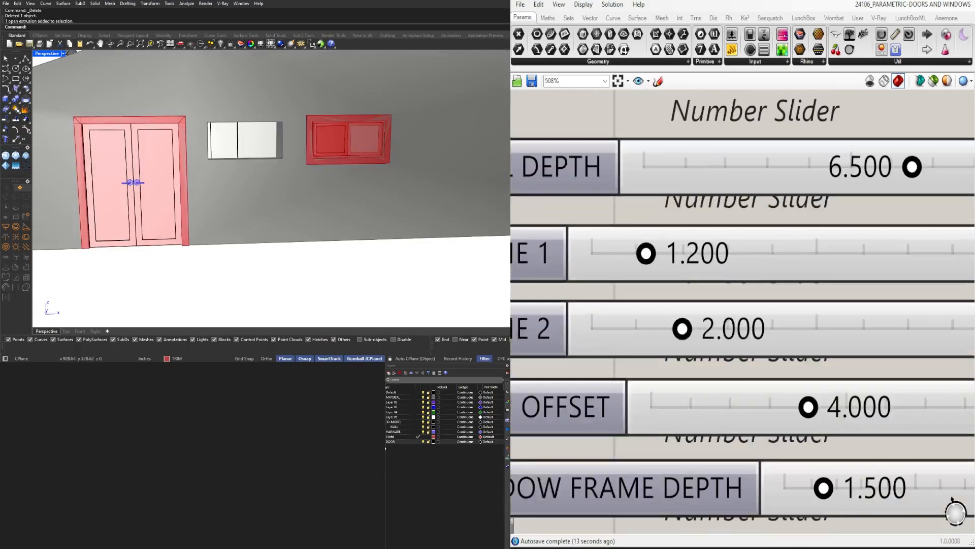
{"action": "scroll", "coordinate": [340, 144], "scroll_direction": "up", "scroll_amount": 5}
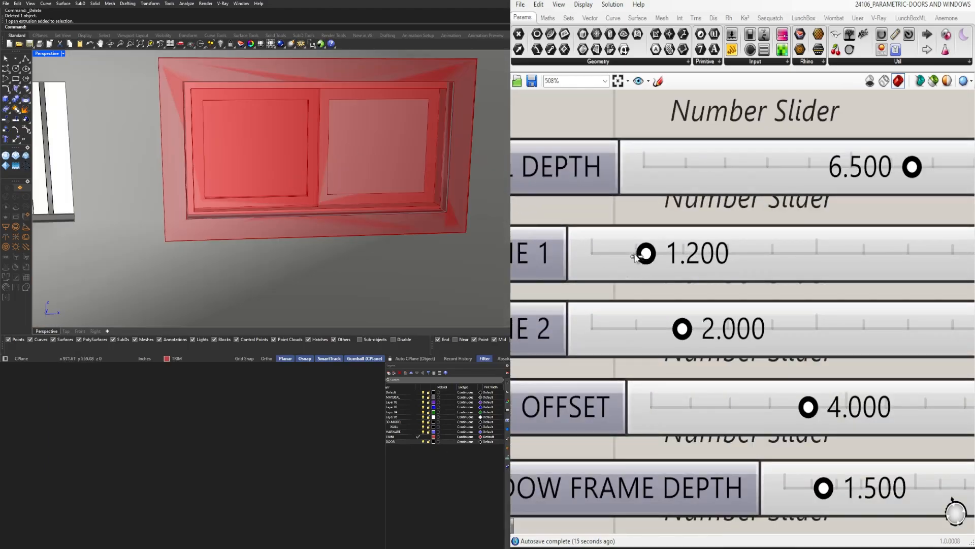
{"action": "mouse_move", "coordinate": [651, 253]}
{"action": "left_mouse_down"}
{"action": "mouse_move", "coordinate": [616, 250]}
{"action": "mouse_move", "coordinate": [635, 254]}
{"action": "left_mouse_up"}
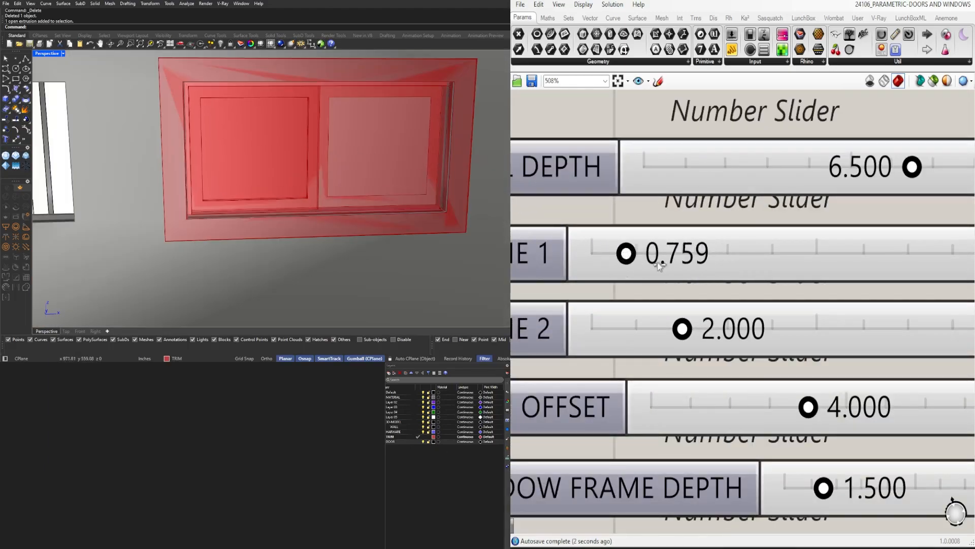
{"action": "double_click", "coordinate": [662, 262]}
{"action": "type", "text": ".5"}
{"action": "key", "text": "Return"}
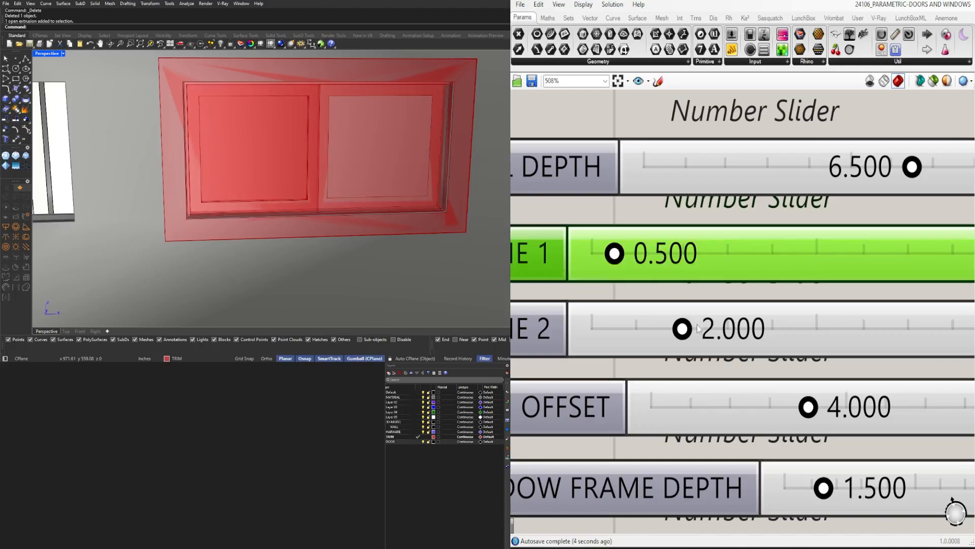
Set the window's FRAME 2 value to 3 and FRAME 1 to 5
{"action": "double_click", "coordinate": [713, 329]}
{"action": "type", "text": "3"}
{"action": "key", "text": "Return"}
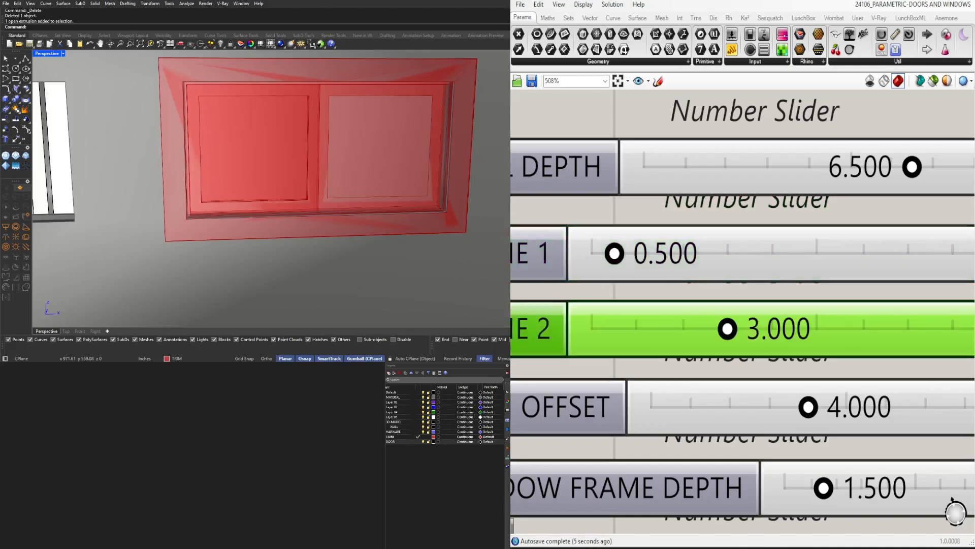
{"action": "double_click", "coordinate": [674, 239]}
{"action": "type", "text": "5"}
{"action": "key", "text": "Return"}
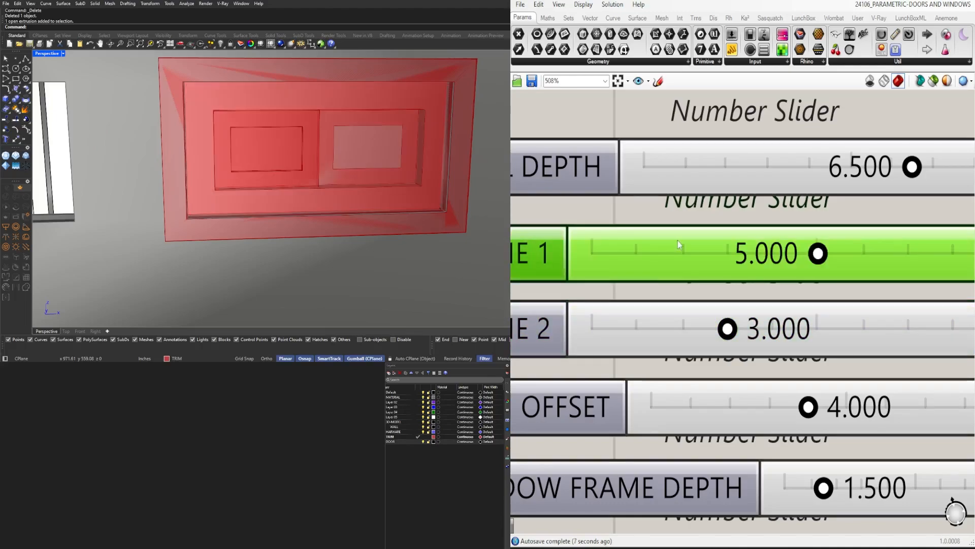
Set the window's FRAME 1 value to 1
{"action": "double_click", "coordinate": [678, 241]}
{"action": "type", "text": "1"}
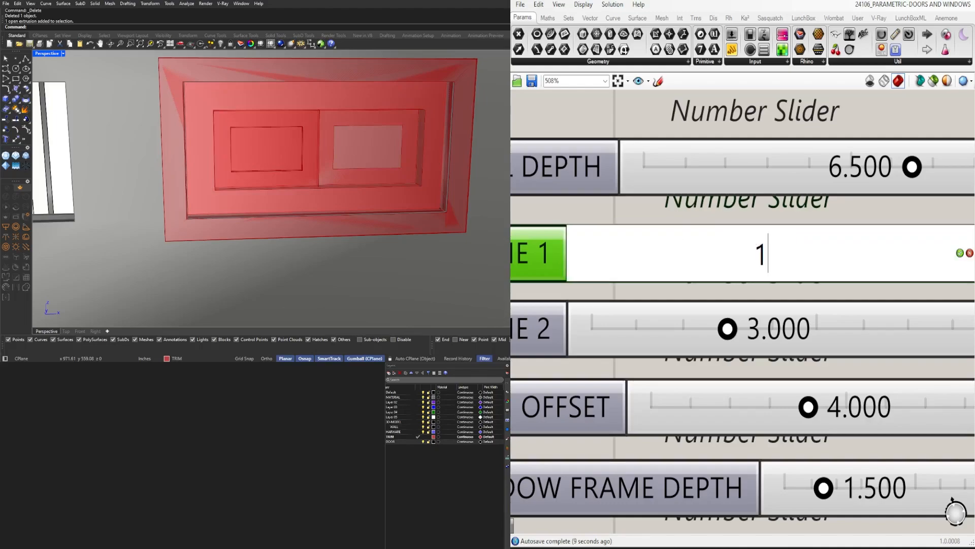
{"action": "key", "text": "Return"}
Try 2.5 for the window's FRAME 2 value and settle on 2
{"action": "double_click", "coordinate": [754, 346]}
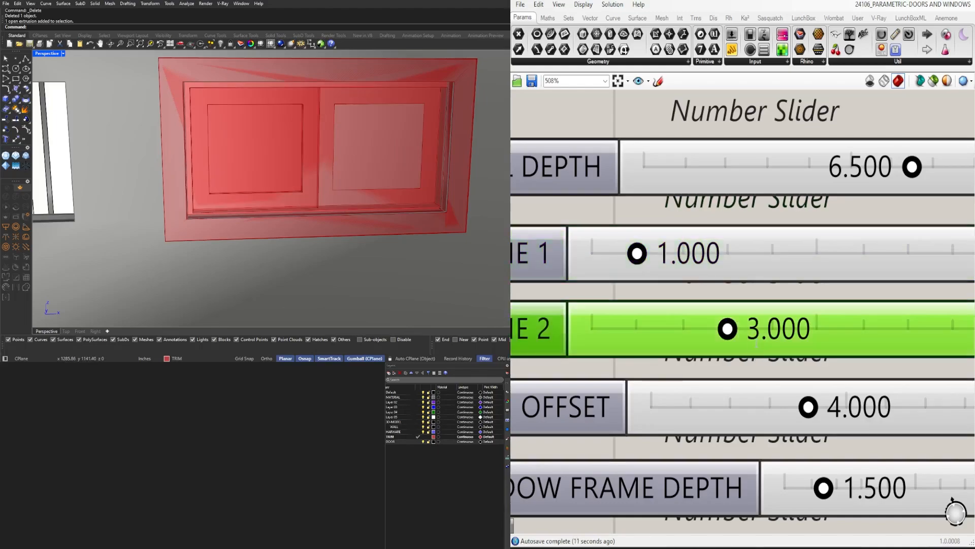
{"action": "type", "text": "2.5"}
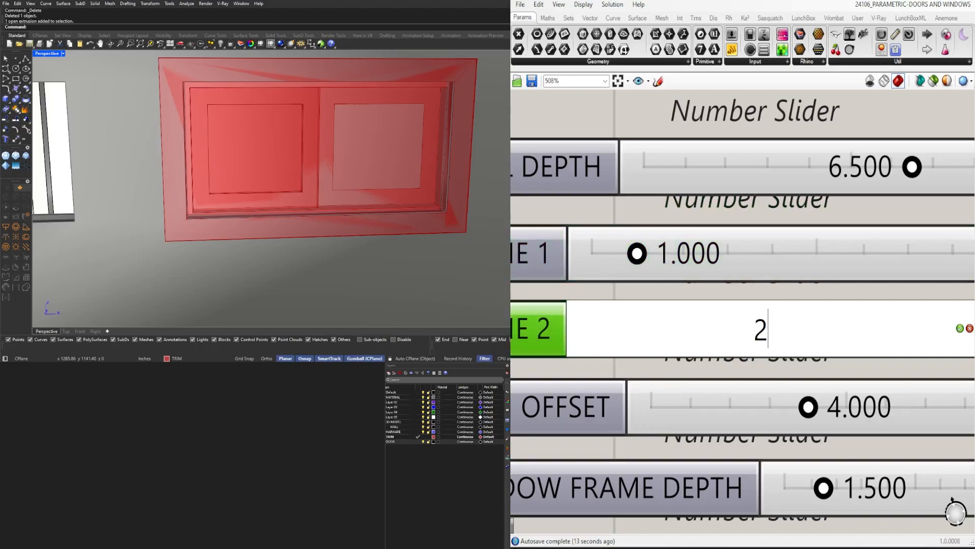
{"action": "key", "text": "Return"}
{"action": "double_click", "coordinate": [748, 342]}
{"action": "type", "text": "2"}
{"action": "key", "text": "Return"}
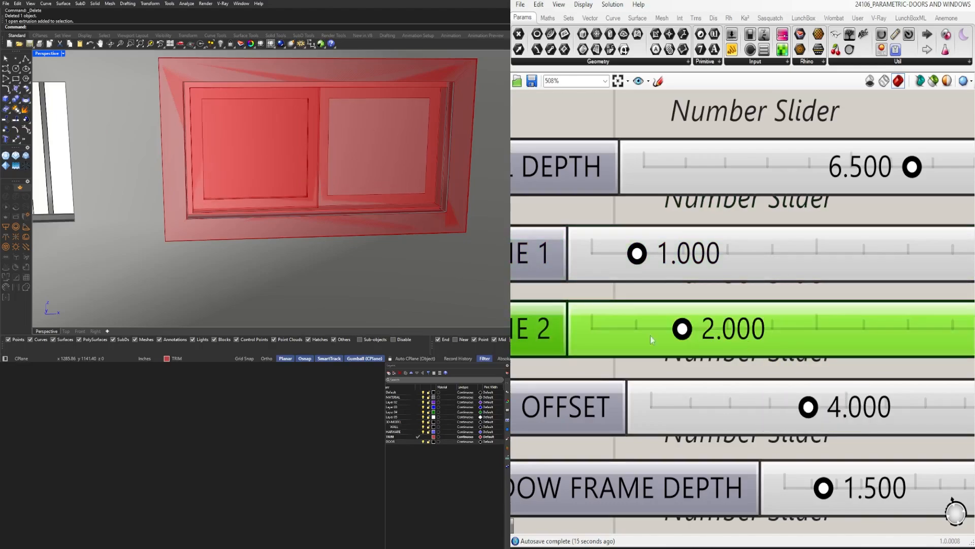
Try the FLIP1 orientation for the window panels and switch back to FLIP2
{"action": "scroll", "coordinate": [294, 181], "scroll_direction": "down", "scroll_amount": 5}
{"action": "scroll", "coordinate": [312, 155], "scroll_direction": "down", "scroll_amount": 3}
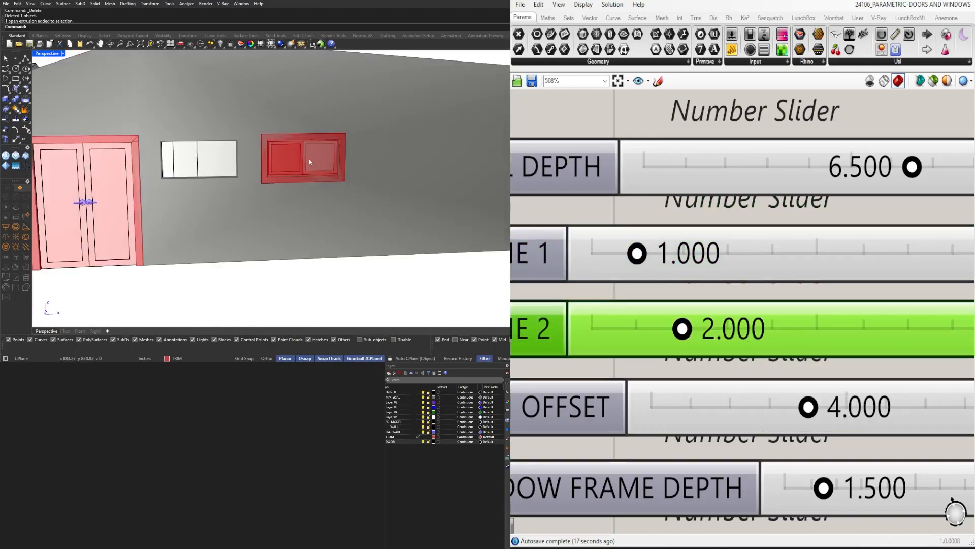
{"action": "scroll", "coordinate": [795, 253], "scroll_direction": "down", "scroll_amount": 5}
{"action": "scroll", "coordinate": [569, 173], "scroll_direction": "up", "scroll_amount": 3}
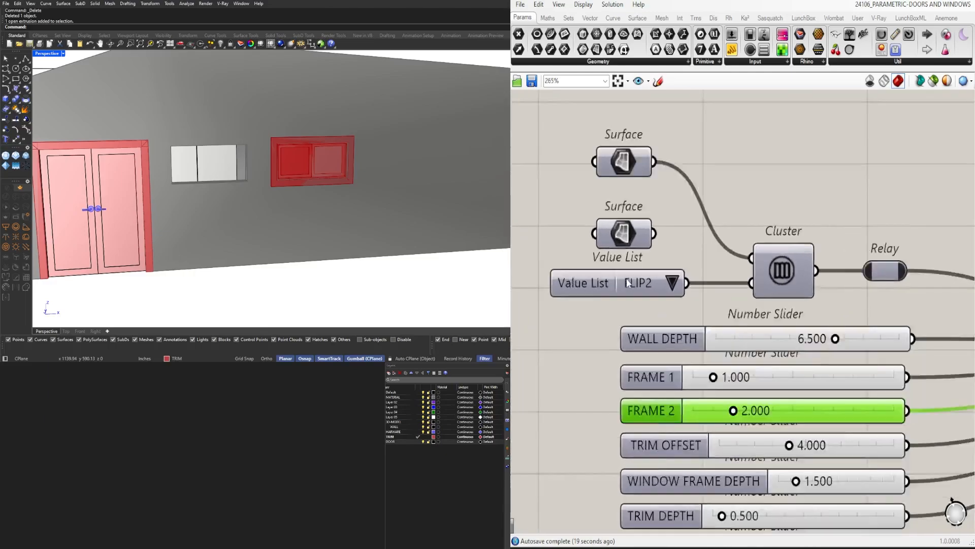
{"action": "left_click", "coordinate": [672, 282]}
{"action": "left_click", "coordinate": [687, 281]}
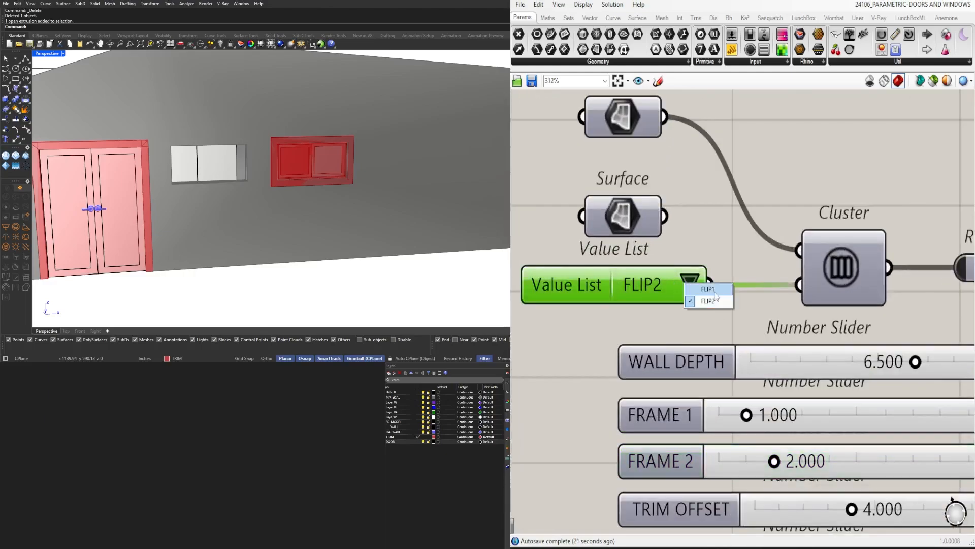
{"action": "left_click", "coordinate": [707, 289]}
{"action": "left_click", "coordinate": [692, 286]}
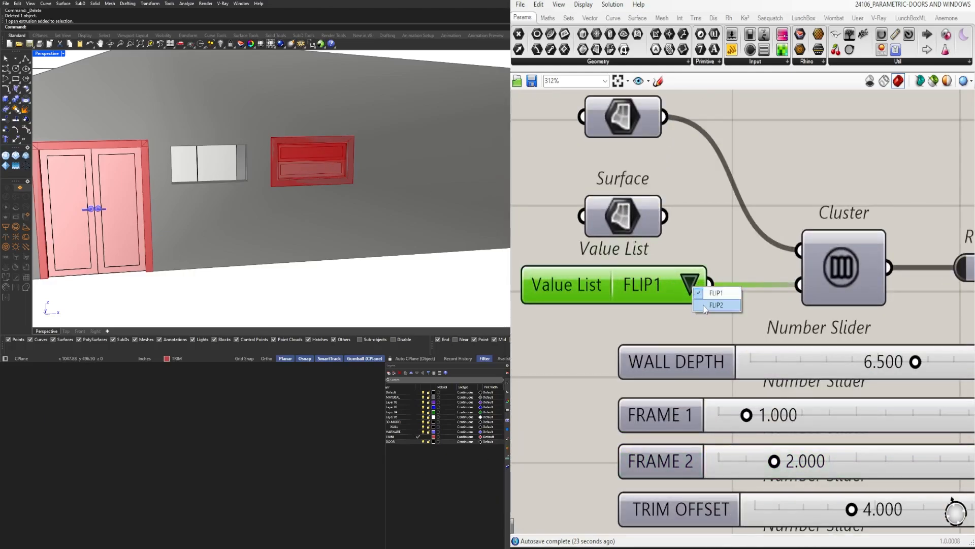
{"action": "left_click", "coordinate": [706, 305]}
Try the first window SLIDER option as OFF and set it back to ON
{"action": "scroll", "coordinate": [841, 338], "scroll_direction": "down", "scroll_amount": 3}
{"action": "right_click_drag", "start_coordinate": [863, 403], "coordinate": [703, 173]}
{"action": "left_click", "coordinate": [773, 331]}
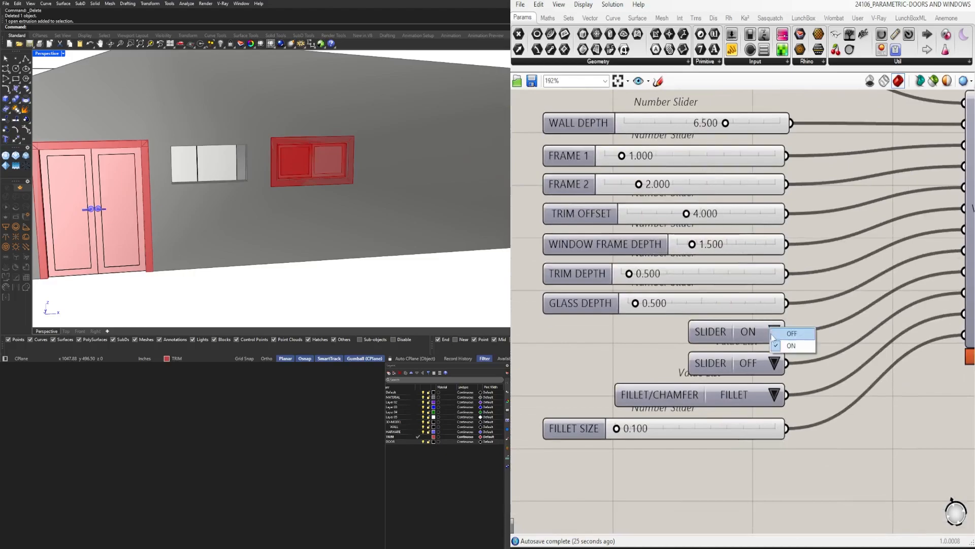
{"action": "left_click", "coordinate": [790, 333]}
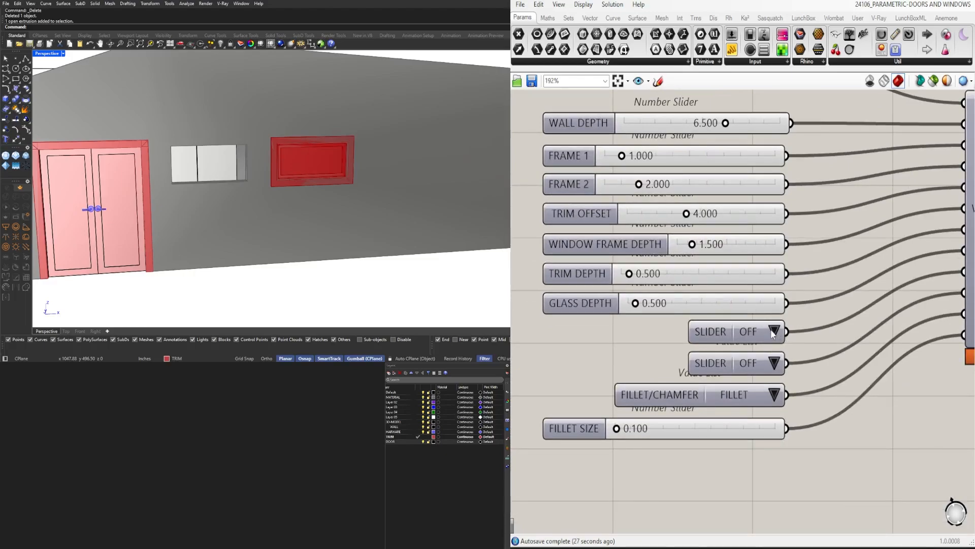
{"action": "right_click_drag", "start_coordinate": [627, 258], "coordinate": [655, 274]}
{"action": "left_click", "coordinate": [811, 352]}
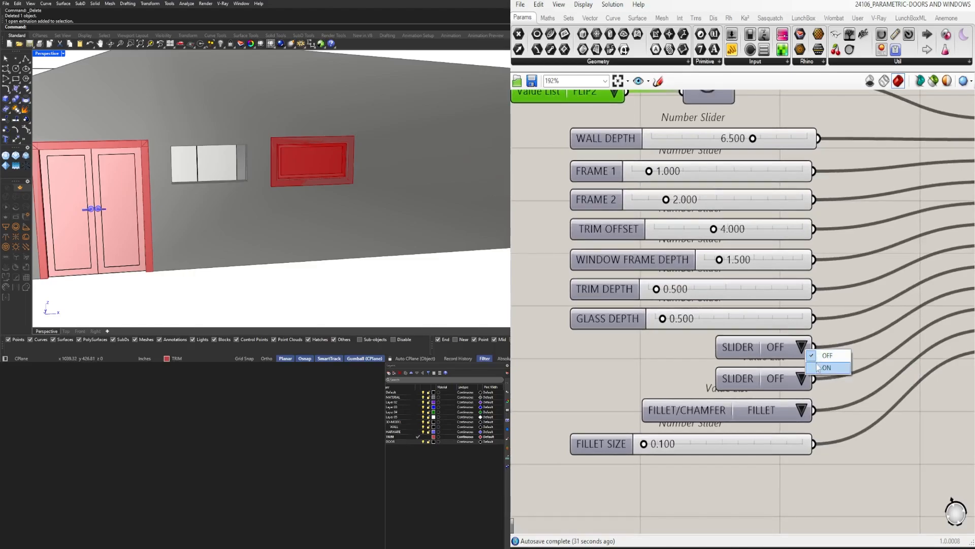
{"action": "left_click", "coordinate": [818, 368]}
Bake the Geometry parameter on the WINDOW component's TRIM output onto the TRIM layer
{"action": "scroll", "coordinate": [777, 333], "scroll_direction": "down", "scroll_amount": 3}
{"action": "right_click_drag", "start_coordinate": [778, 333], "coordinate": [707, 334]}
{"action": "scroll", "coordinate": [828, 398], "scroll_direction": "down", "scroll_amount": 2}
{"action": "right_click_drag", "start_coordinate": [828, 398], "coordinate": [695, 357]}
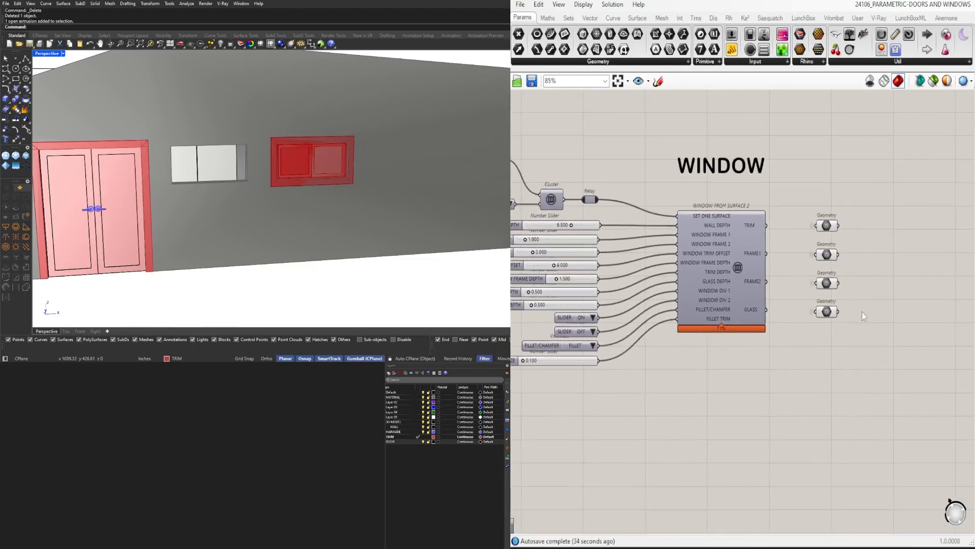
{"action": "left_click_drag", "start_coordinate": [870, 323], "coordinate": [883, 361]}
{"action": "left_click", "coordinate": [824, 228]}
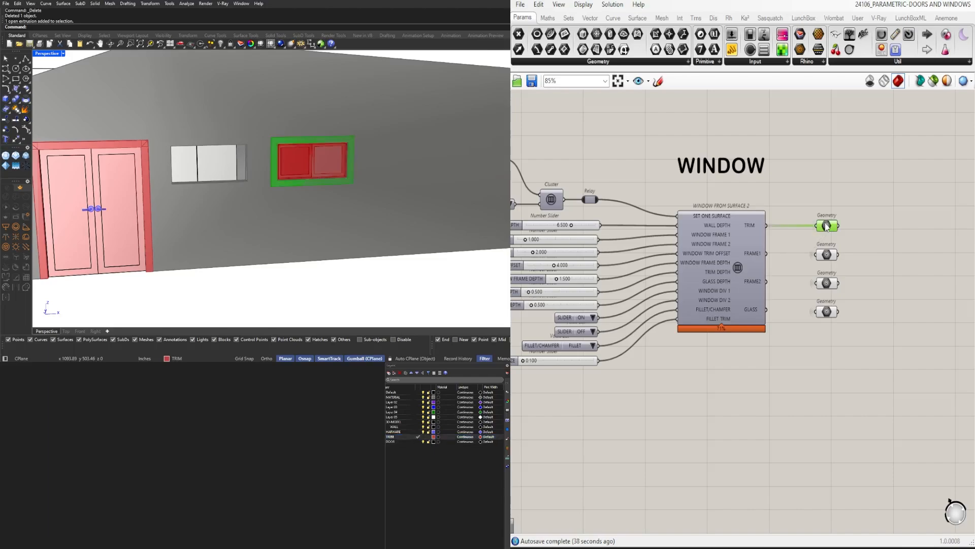
{"action": "middle_click", "coordinate": [828, 226]}
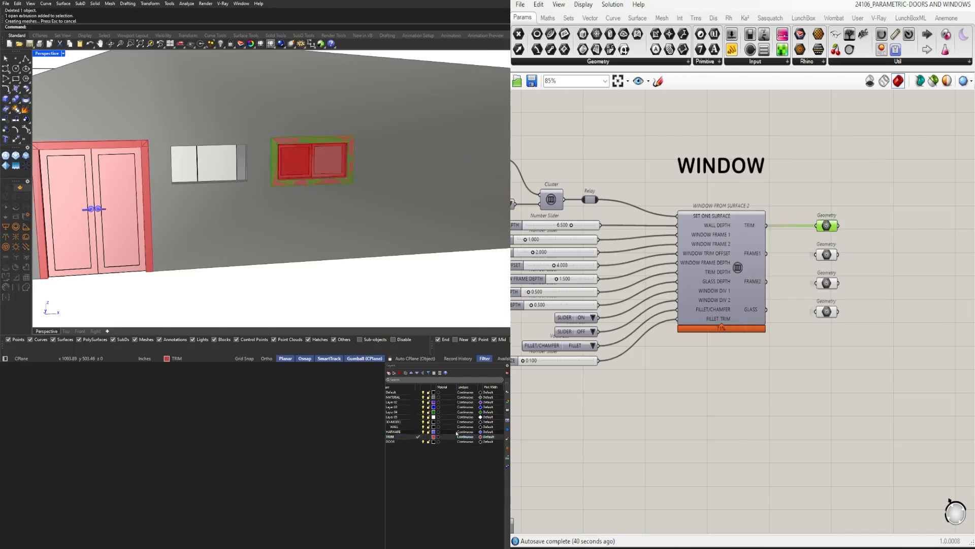
Make the DOOR layer current and rename it DOOR/WINDOW
{"action": "left_click", "coordinate": [418, 441]}
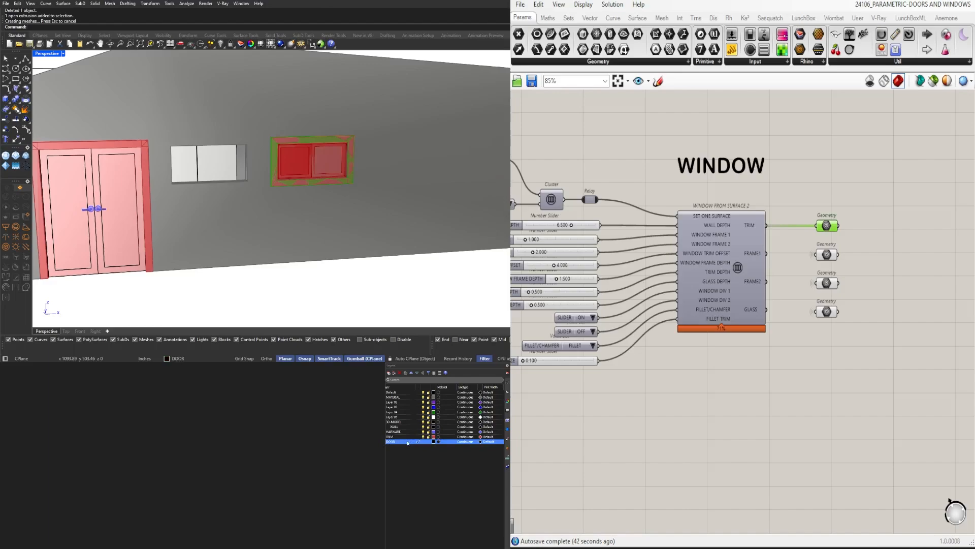
{"action": "right_click", "coordinate": [406, 442]}
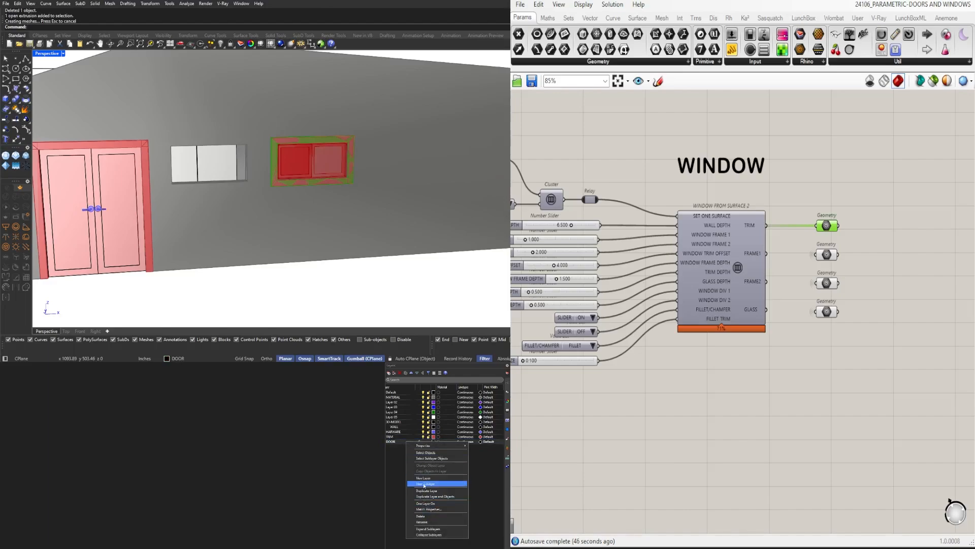
{"action": "double_click", "coordinate": [394, 442]}
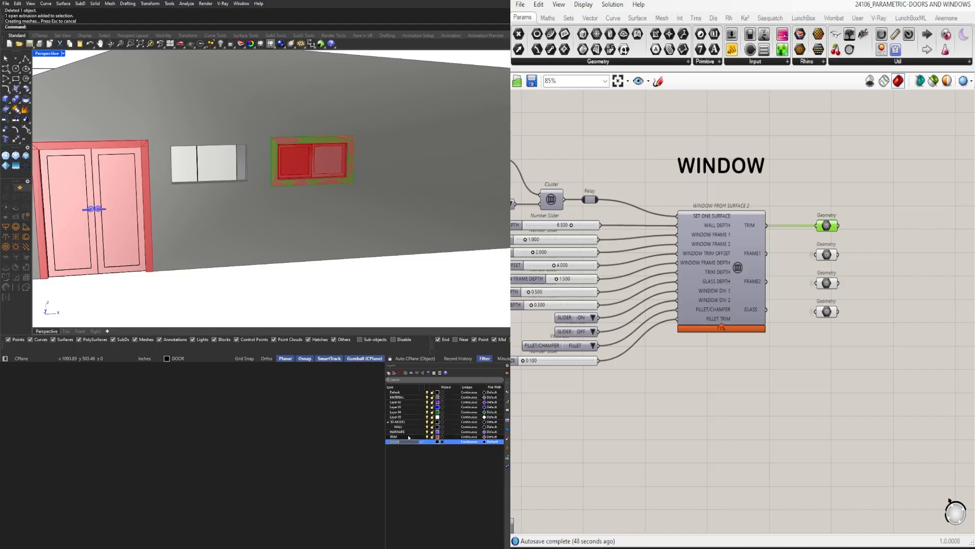
{"action": "type", "text": "/WINDOW"}
{"action": "key", "text": "Return"}
Bake the Geometry parameters on the FRAME1 and FRAME2 outputs onto the DOOR/WINDOW layer
{"action": "left_click", "coordinate": [824, 255]}
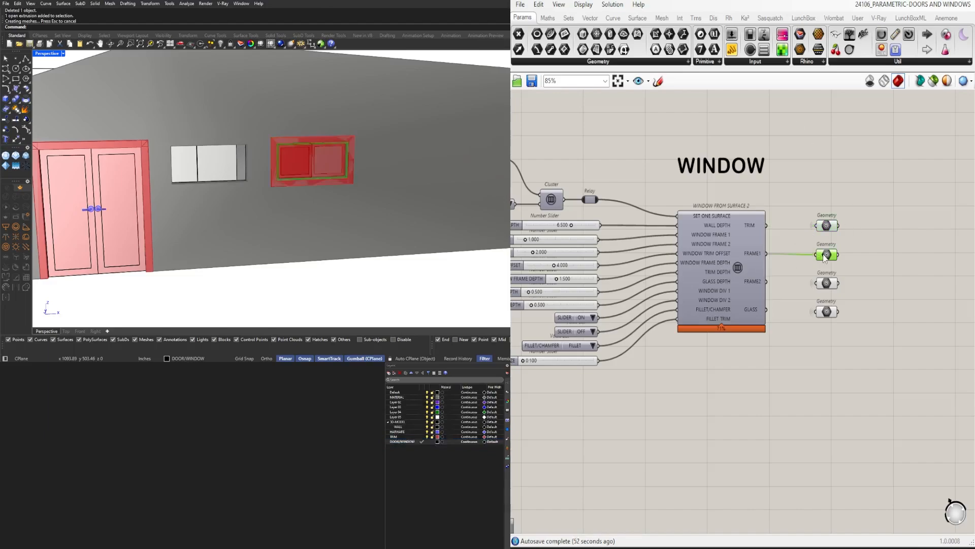
{"action": "left_click", "coordinate": [826, 283], "text": "shift"}
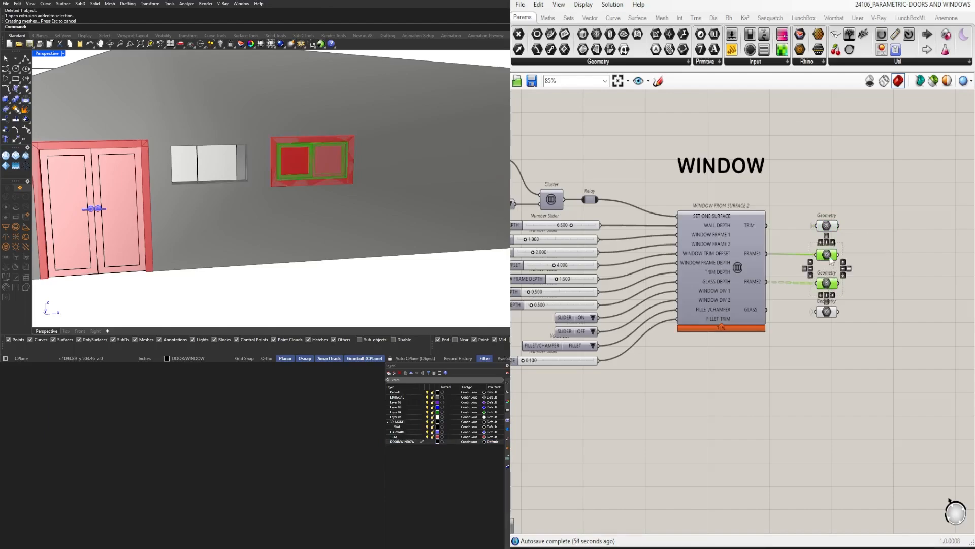
{"action": "middle_click", "coordinate": [806, 263]}
{"action": "left_click", "coordinate": [824, 281]}
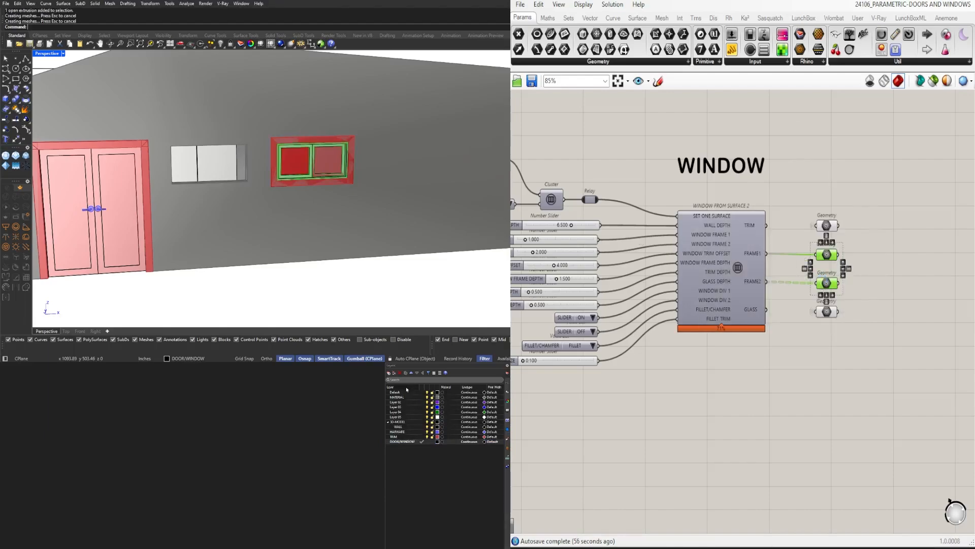
{"action": "left_click", "coordinate": [391, 374]}
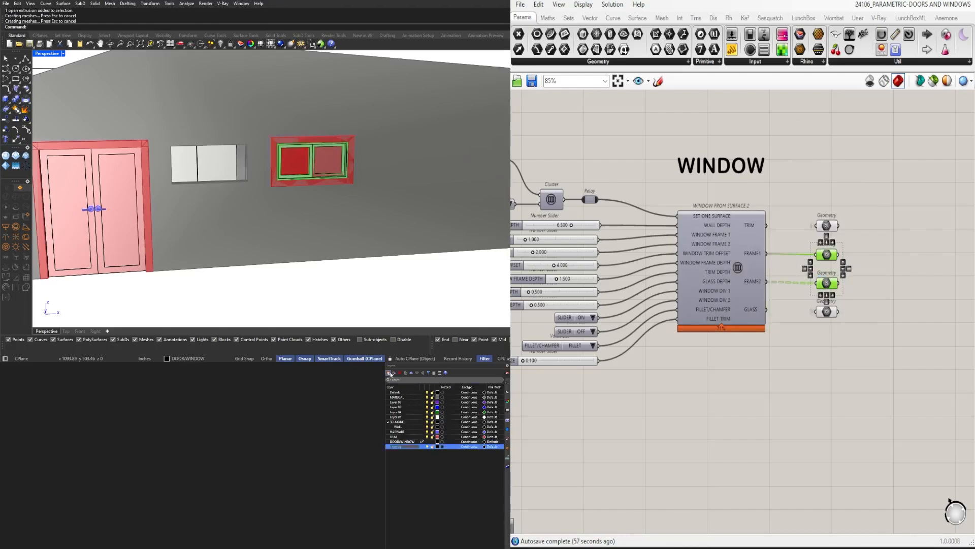
{"action": "left_click", "coordinate": [417, 450]}
{"action": "left_click", "coordinate": [419, 447]}
{"action": "key", "text": "Delete"}
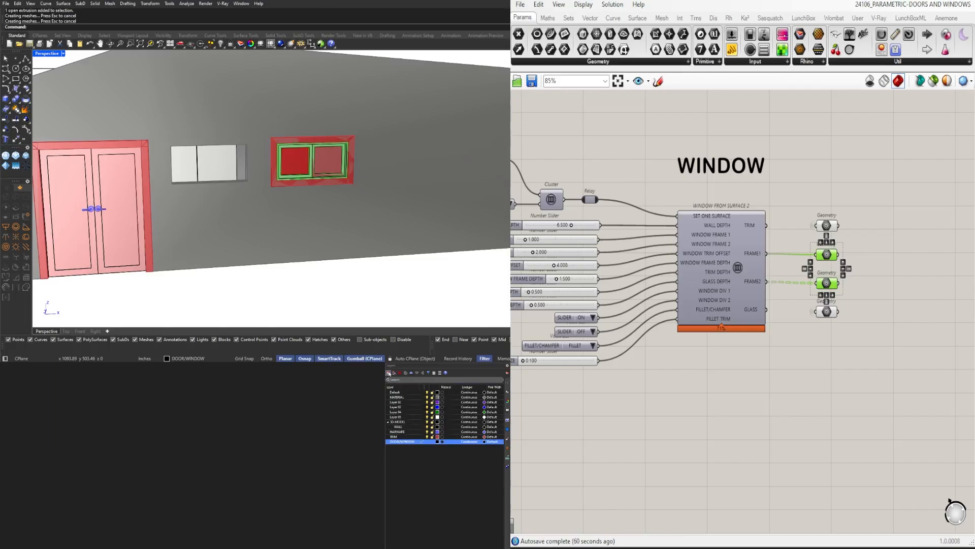
Add a new layer named GLASS, give it a light blue colour and make it the current layer
{"action": "left_click", "coordinate": [389, 373]}
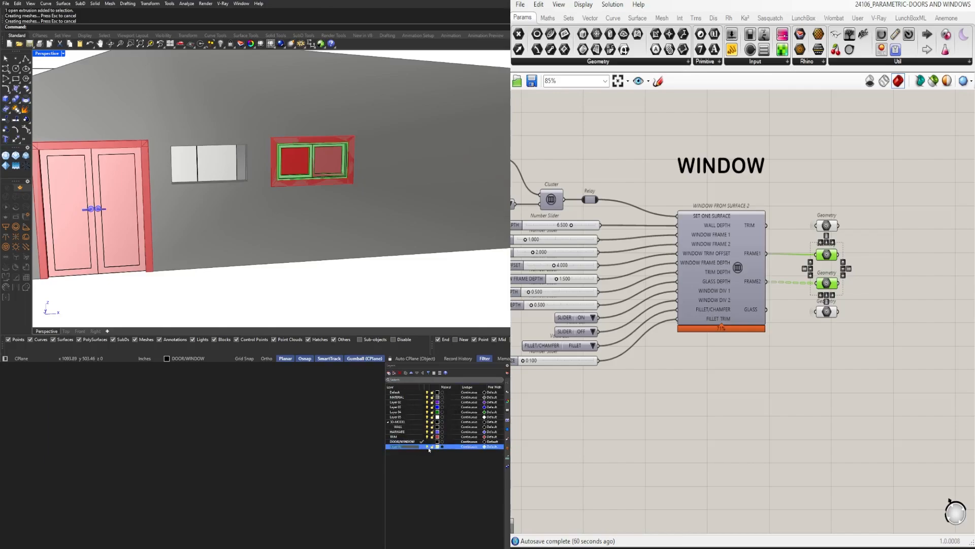
{"action": "left_click", "coordinate": [438, 448]}
{"action": "left_click", "coordinate": [437, 446]}
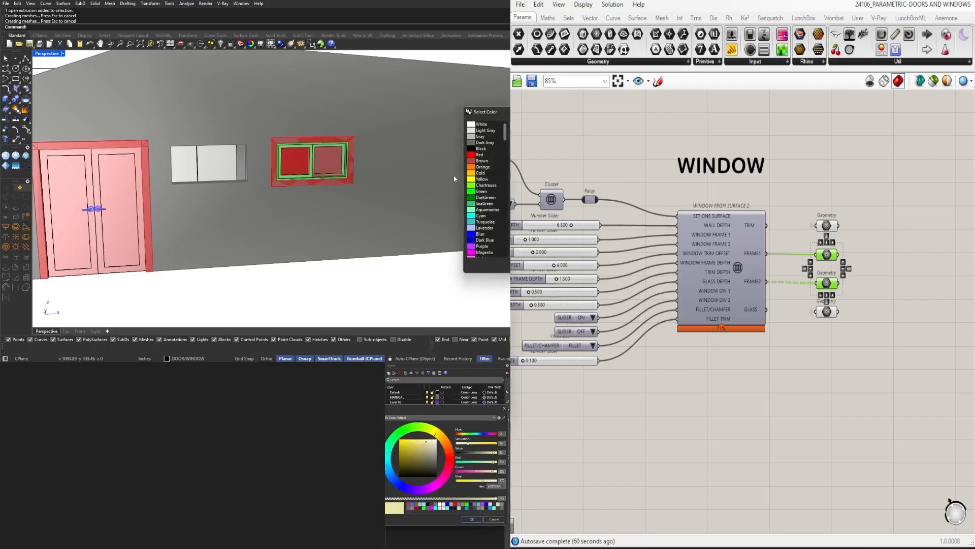
{"action": "left_click", "coordinate": [481, 234]}
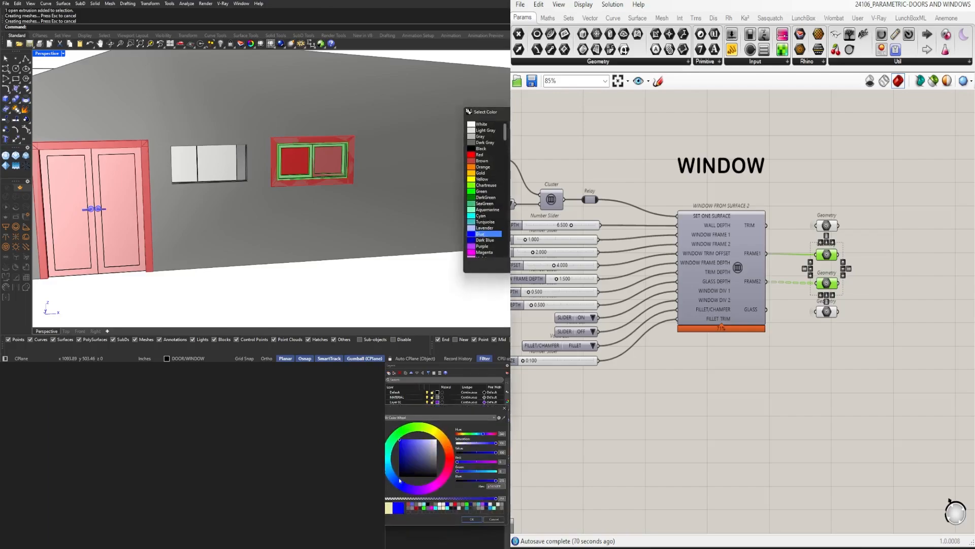
{"action": "left_click", "coordinate": [392, 476]}
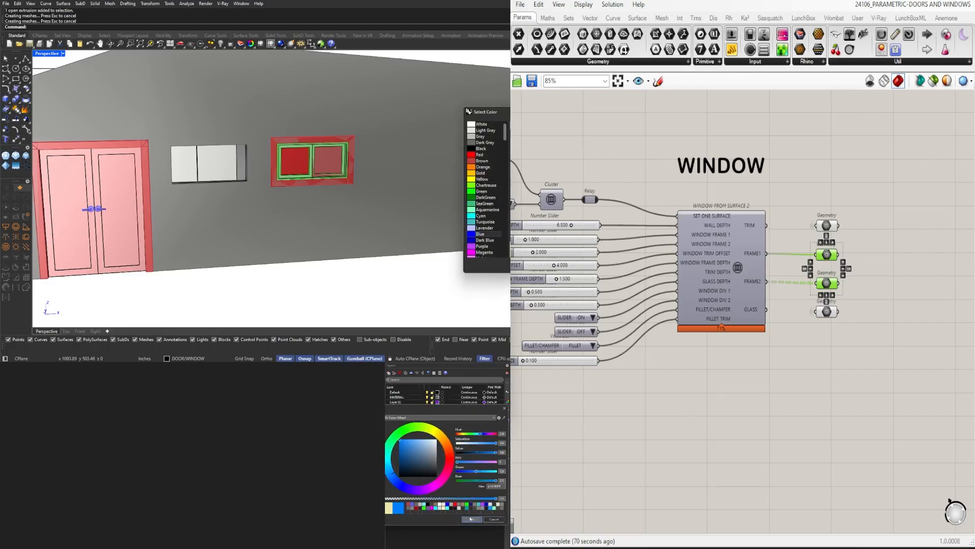
{"action": "key", "text": "Return"}
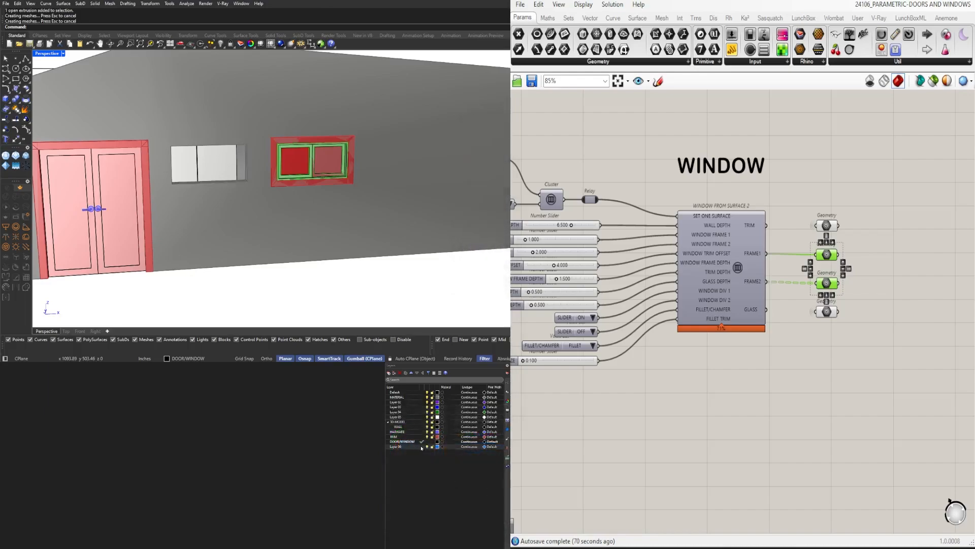
{"action": "double_click", "coordinate": [401, 447]}
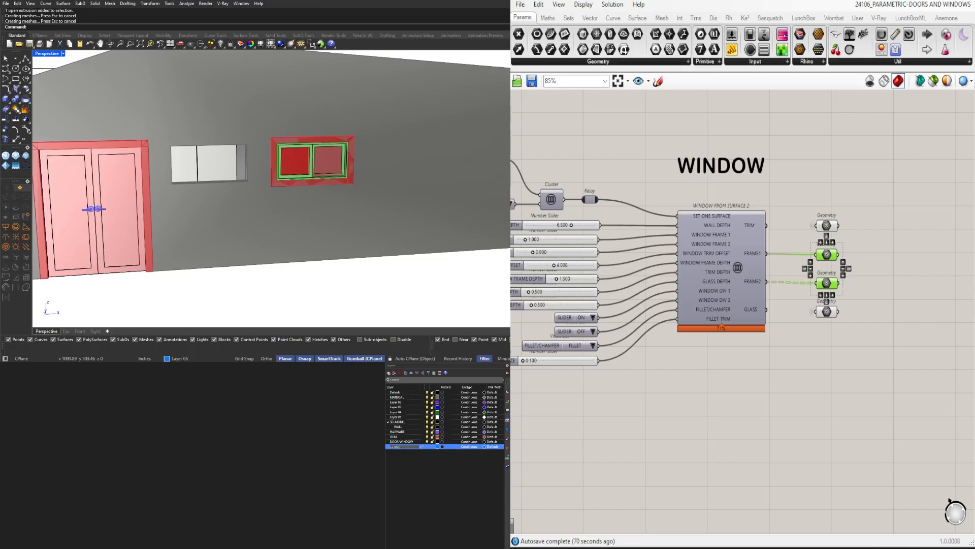
{"action": "type", "text": "GLASS"}
{"action": "key", "text": "Return"}
Undo the accidental change to the frame parameters and bake the GLASS output's Geometry parameter onto the GLASS layer
{"action": "left_click", "coordinate": [844, 263]}
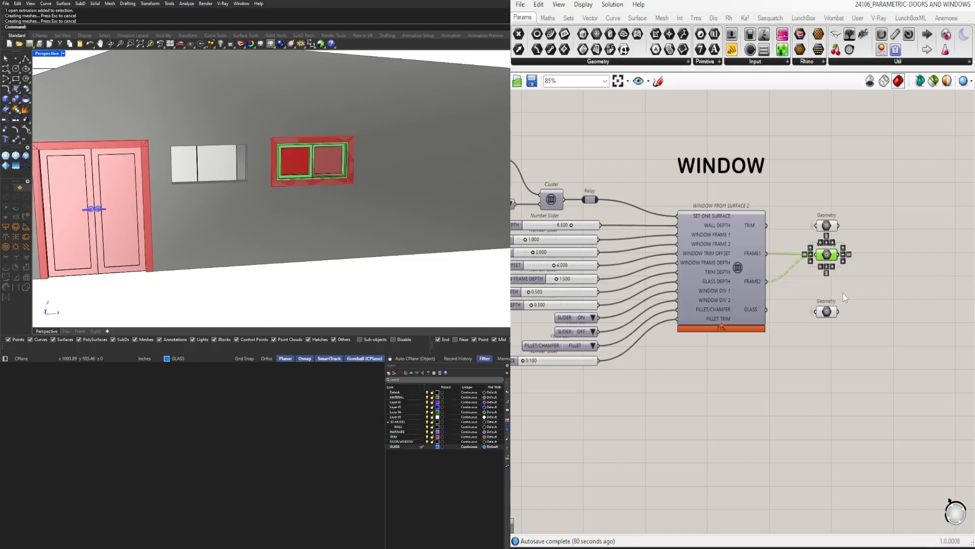
{"action": "key", "text": "ctrl+z"}
{"action": "left_click", "coordinate": [857, 303]}
{"action": "left_click", "coordinate": [827, 311]}
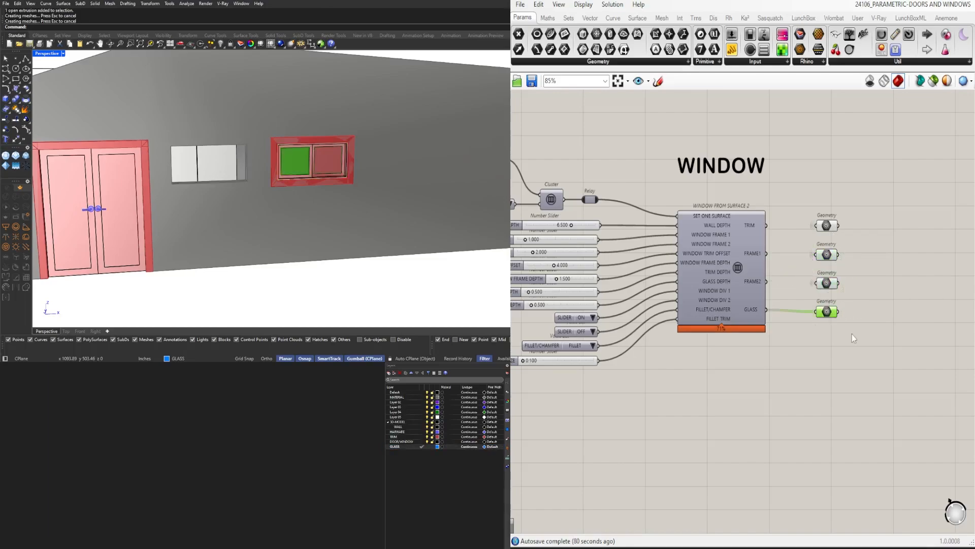
{"action": "middle_click", "coordinate": [852, 333]}
{"action": "left_click", "coordinate": [870, 356]}
Examine the baked window's trim, frames and glass up close and in the context of the whole house
{"action": "right_click_drag", "start_coordinate": [403, 277], "coordinate": [360, 266]}
{"action": "scroll", "coordinate": [328, 210], "scroll_direction": "up", "scroll_amount": 5}
{"action": "left_click", "coordinate": [361, 196]}
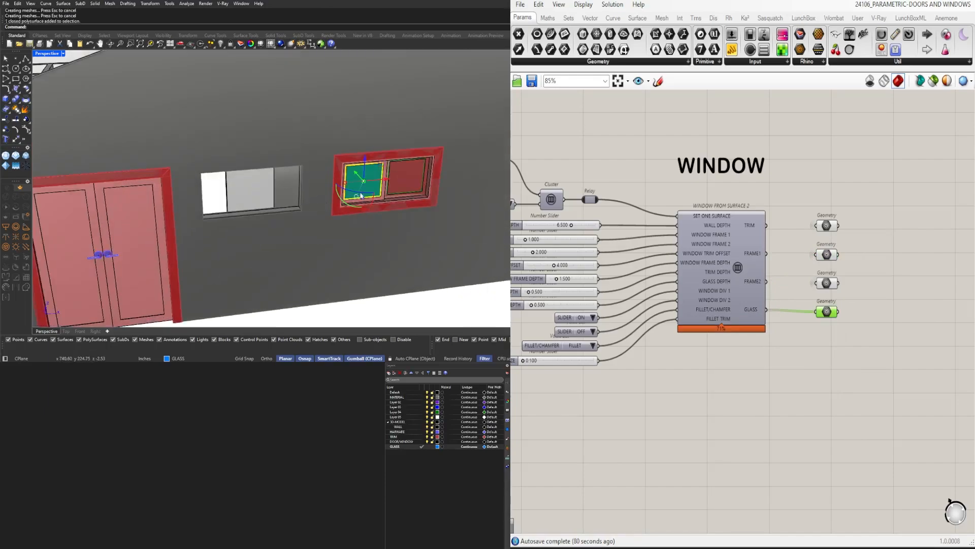
{"action": "left_click", "coordinate": [424, 302]}
{"action": "scroll", "coordinate": [401, 200], "scroll_direction": "up", "scroll_amount": 10}
{"action": "scroll", "coordinate": [399, 188], "scroll_direction": "down", "scroll_amount": 5}
{"action": "left_click", "coordinate": [406, 159]}
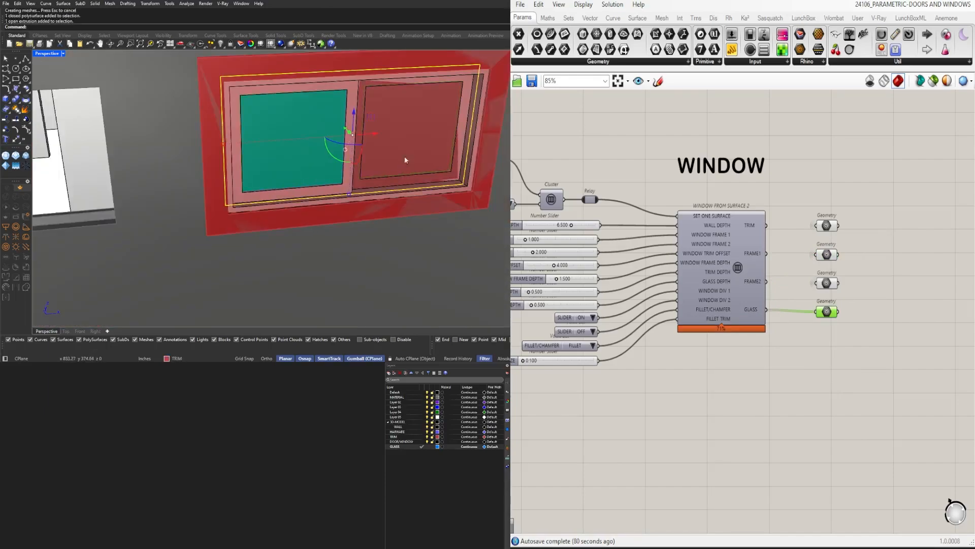
{"action": "left_click", "coordinate": [406, 157], "text": "shift"}
{"action": "left_click", "coordinate": [410, 151]}
{"action": "scroll", "coordinate": [411, 147], "scroll_direction": "down", "scroll_amount": 4}
{"action": "scroll", "coordinate": [412, 149], "scroll_direction": "down", "scroll_amount": 6}
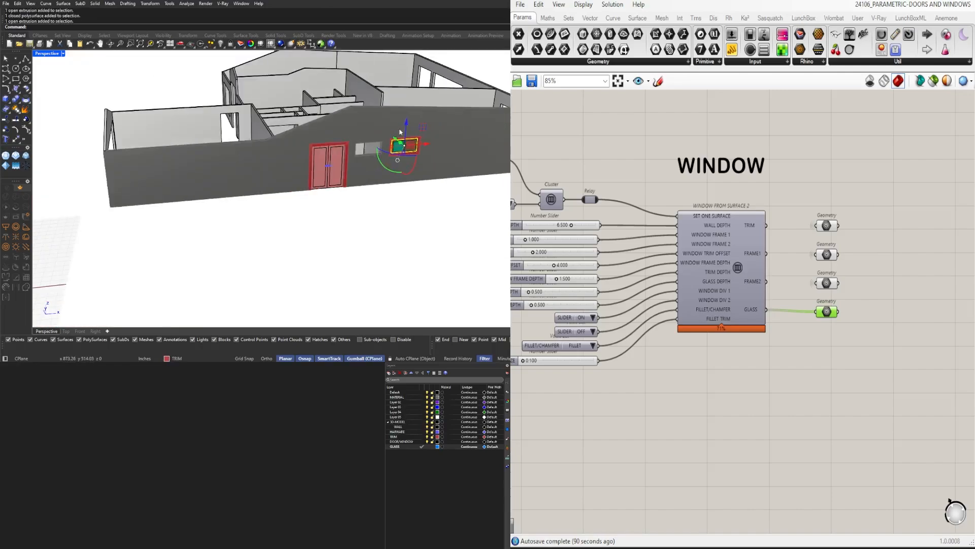
{"action": "scroll", "coordinate": [407, 177], "scroll_direction": "up", "scroll_amount": 4}
{"action": "scroll", "coordinate": [412, 170], "scroll_direction": "down", "scroll_amount": 4}
{"action": "right_click_drag", "start_coordinate": [414, 170], "coordinate": [415, 199]}
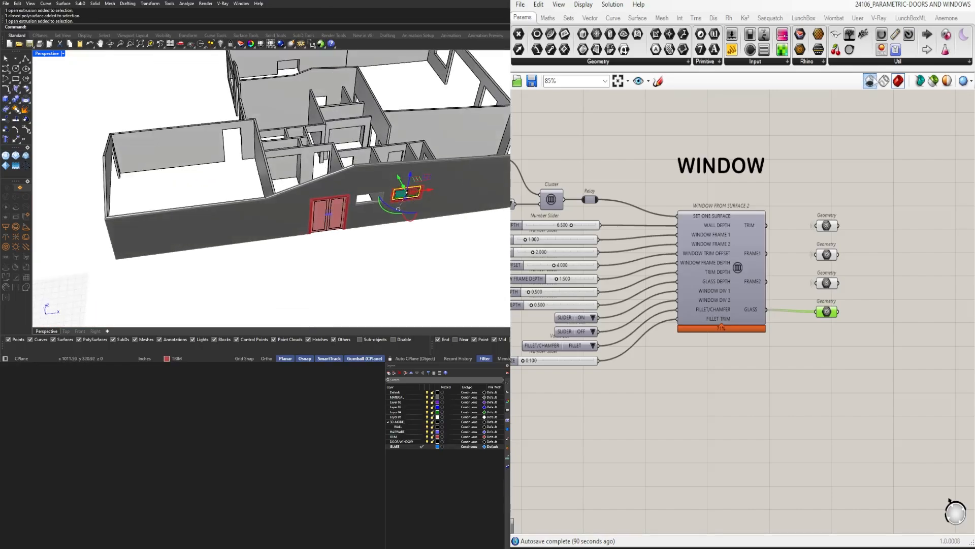
Turn off the Grasshopper preview and delete the leftover red extrusion behind the window panes
{"action": "left_click", "coordinate": [870, 85]}
{"action": "right_click_drag", "start_coordinate": [388, 246], "coordinate": [315, 275]}
{"action": "left_click", "coordinate": [342, 260]}
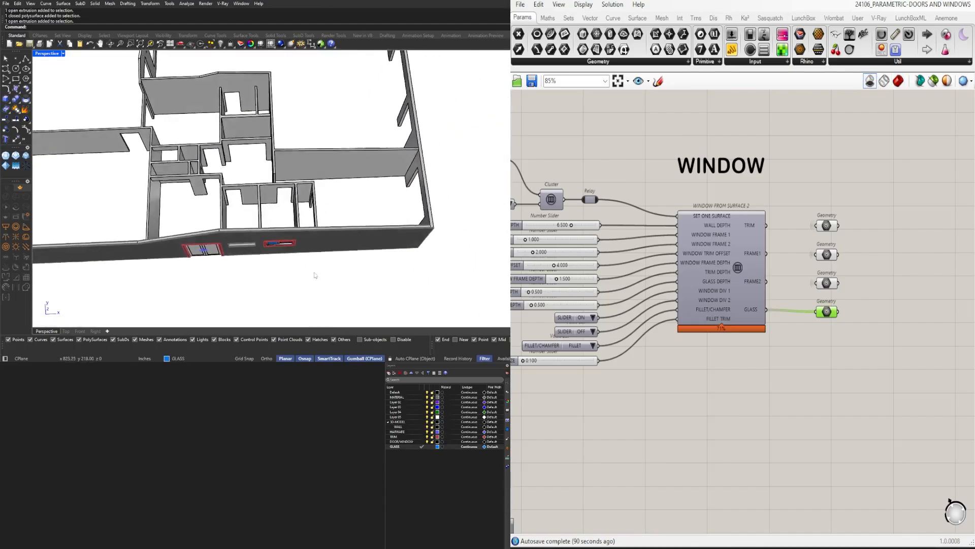
{"action": "scroll", "coordinate": [284, 241], "scroll_direction": "up", "scroll_amount": 4}
{"action": "right_click_drag", "start_coordinate": [284, 241], "coordinate": [288, 195]}
{"action": "scroll", "coordinate": [290, 196], "scroll_direction": "up", "scroll_amount": 9}
{"action": "left_click", "coordinate": [298, 206]}
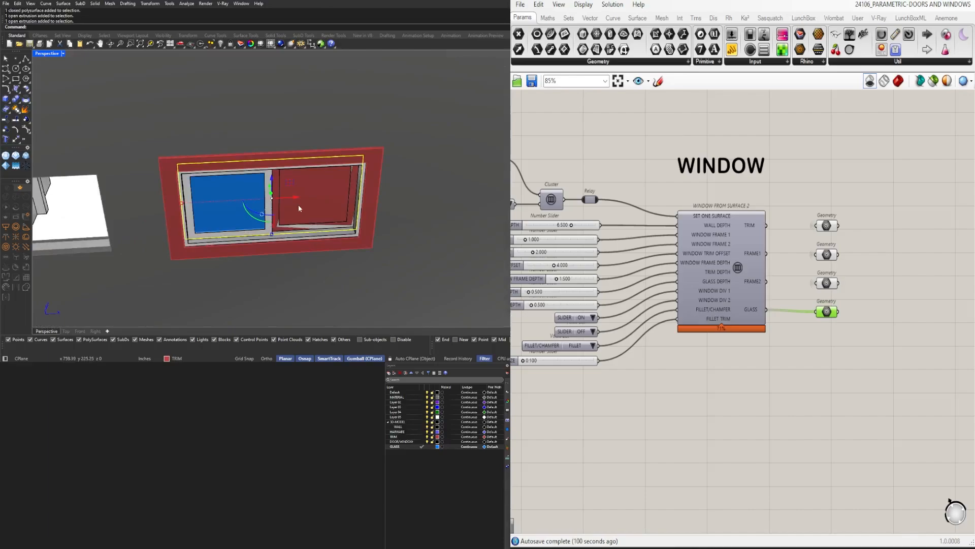
{"action": "key", "text": "Delete"}
Select all the baked parts of the window in the front wall
{"action": "scroll", "coordinate": [298, 205], "scroll_direction": "down", "scroll_amount": 8}
{"action": "scroll", "coordinate": [212, 217], "scroll_direction": "up", "scroll_amount": 4}
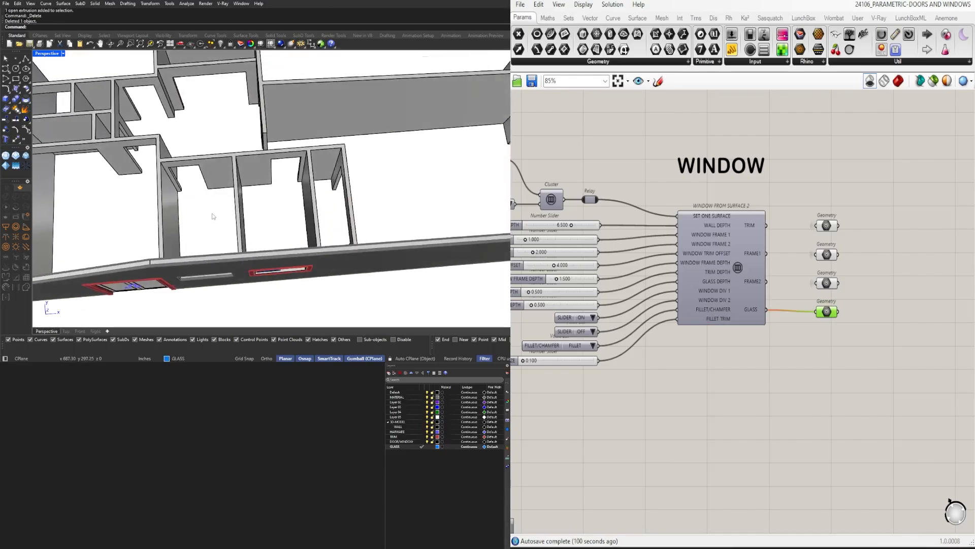
{"action": "scroll", "coordinate": [213, 216], "scroll_direction": "down", "scroll_amount": 3}
{"action": "left_click_drag", "start_coordinate": [212, 209], "coordinate": [333, 301]}
{"action": "right_click_drag", "start_coordinate": [333, 301], "coordinate": [328, 227]}
{"action": "scroll", "coordinate": [283, 205], "scroll_direction": "up", "scroll_amount": 9}
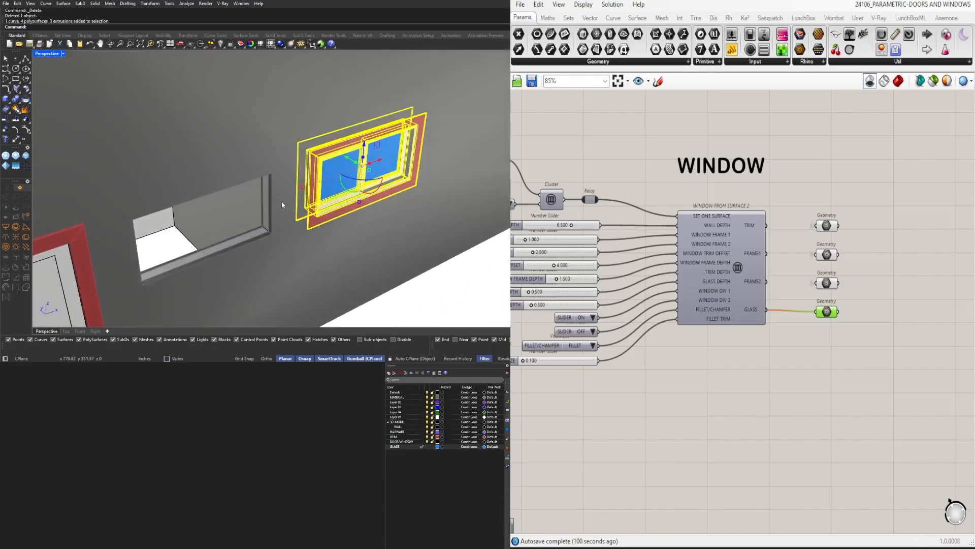
Try to copy the selected window in the Top view from its frame corner to the matching corner of the neighbouring opening
{"action": "type", "text": "Copy"}
{"action": "key", "text": "Return"}
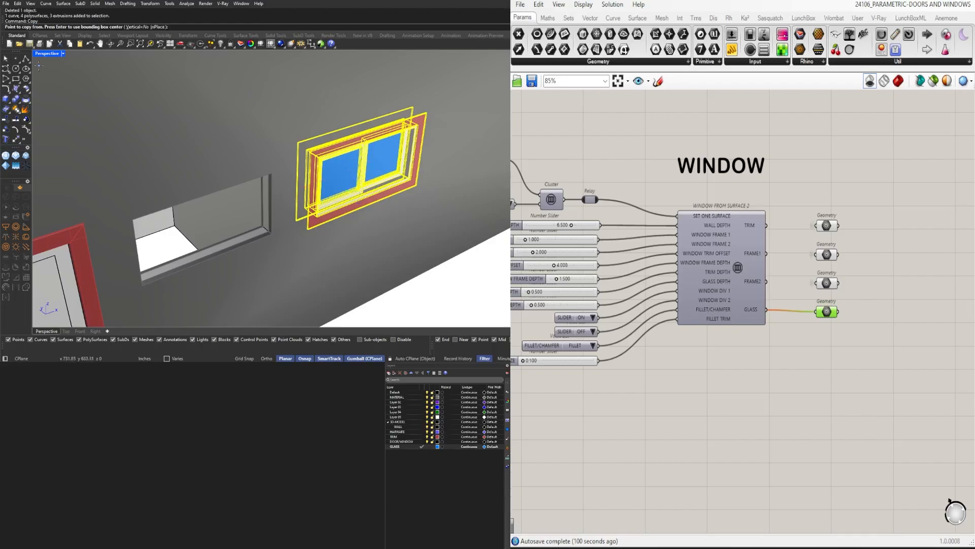
{"action": "double_click", "coordinate": [45, 54]}
{"action": "double_click", "coordinate": [43, 53]}
{"action": "scroll", "coordinate": [322, 98], "scroll_direction": "down", "scroll_amount": 20}
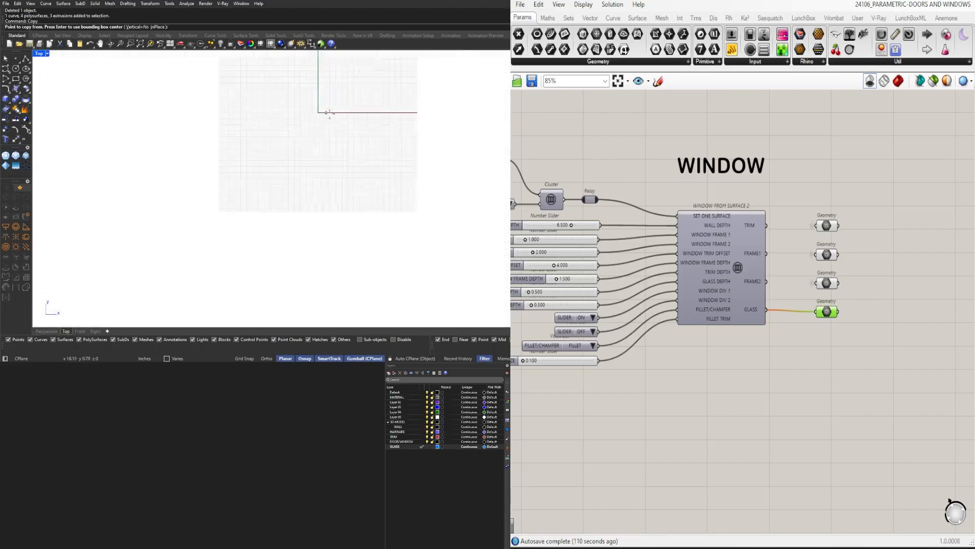
{"action": "scroll", "coordinate": [369, 118], "scroll_direction": "up", "scroll_amount": 15}
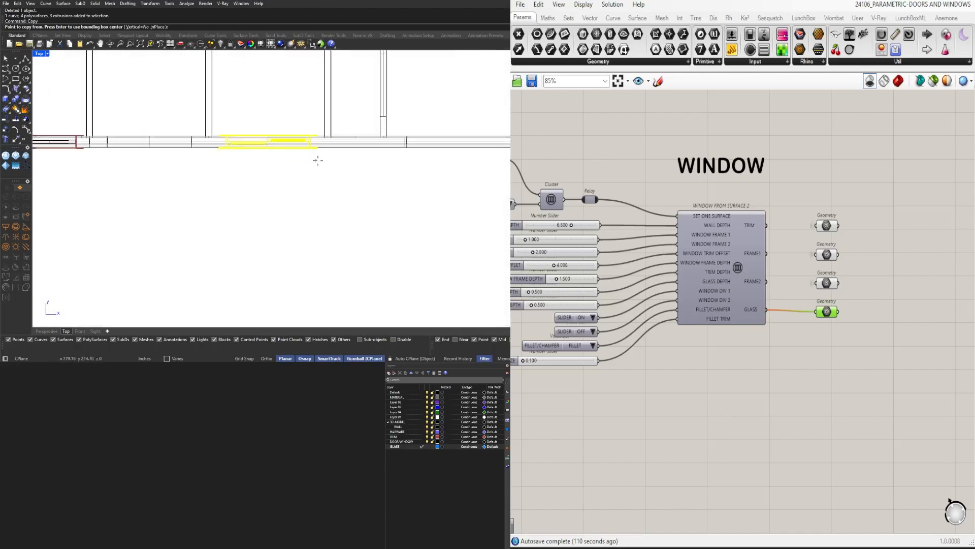
{"action": "right_click_drag", "start_coordinate": [266, 148], "coordinate": [287, 263]}
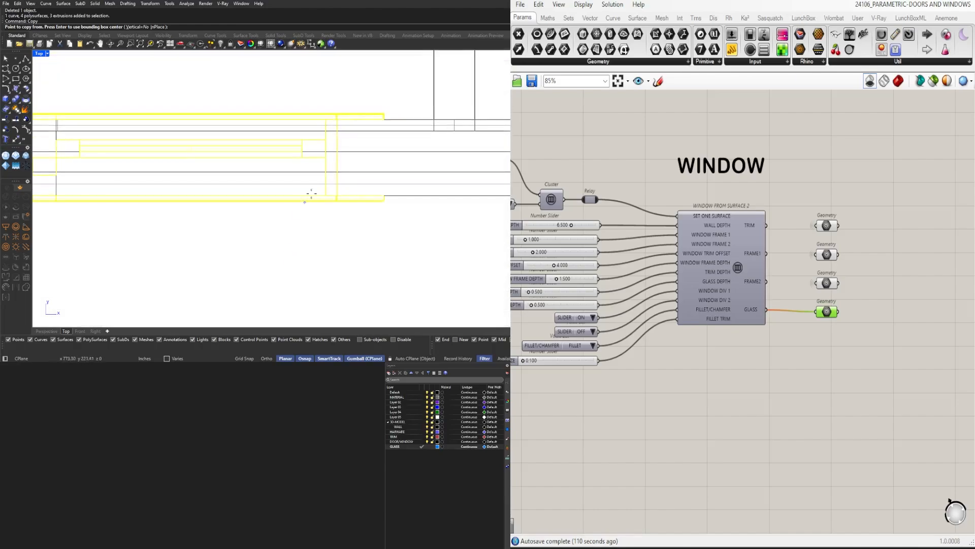
{"action": "left_click", "coordinate": [338, 119]}
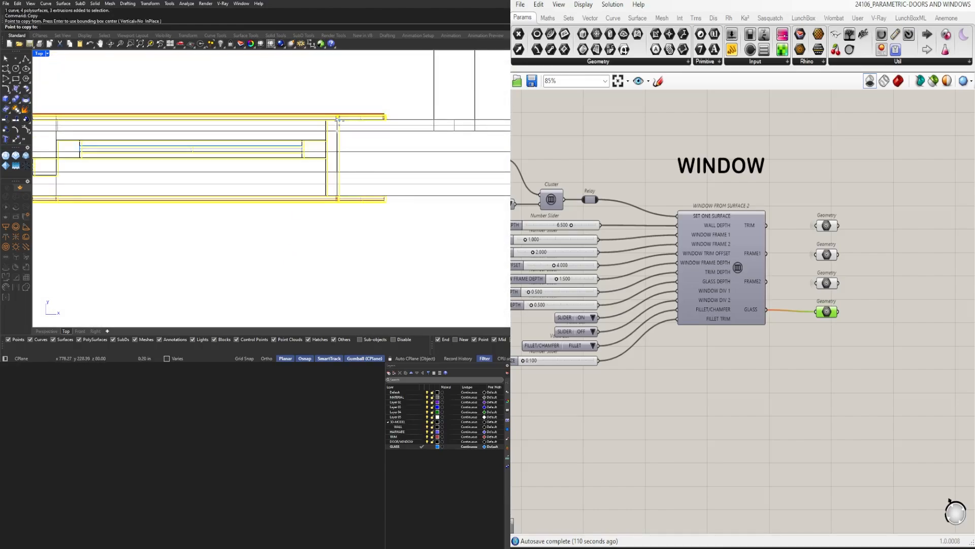
{"action": "scroll", "coordinate": [284, 127], "scroll_direction": "down", "scroll_amount": 5}
{"action": "scroll", "coordinate": [262, 151], "scroll_direction": "up", "scroll_amount": 7}
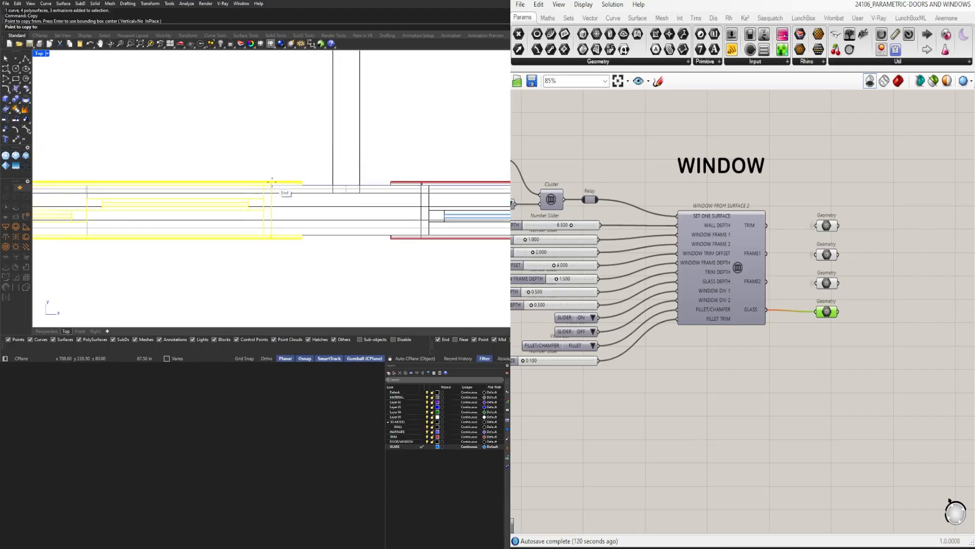
{"action": "left_click", "coordinate": [272, 181]}
{"action": "key", "text": "Return"}
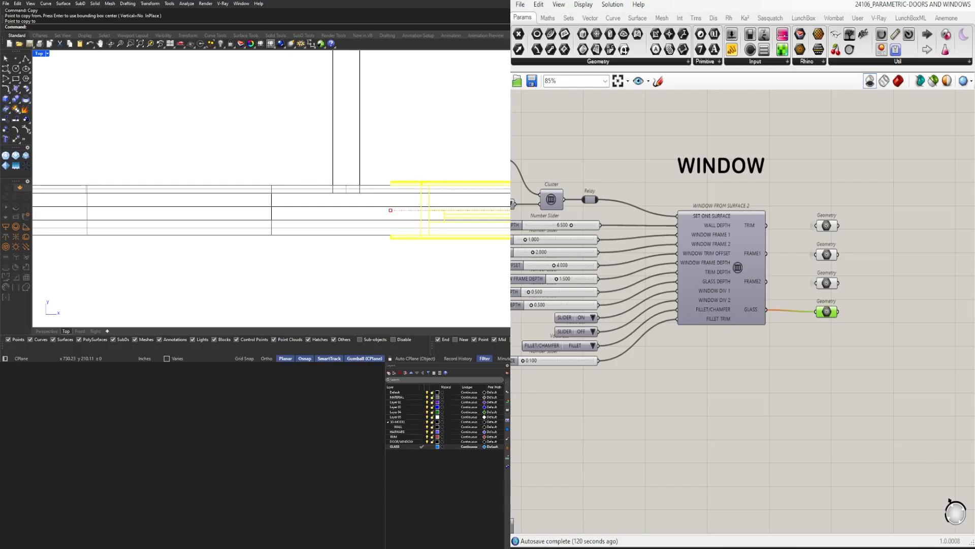
{"action": "scroll", "coordinate": [441, 262], "scroll_direction": "down", "scroll_amount": 6}
{"action": "right_click_drag", "start_coordinate": [441, 262], "coordinate": [103, 224]}
{"action": "scroll", "coordinate": [224, 204], "scroll_direction": "up", "scroll_amount": 12}
{"action": "key", "text": "Return"}
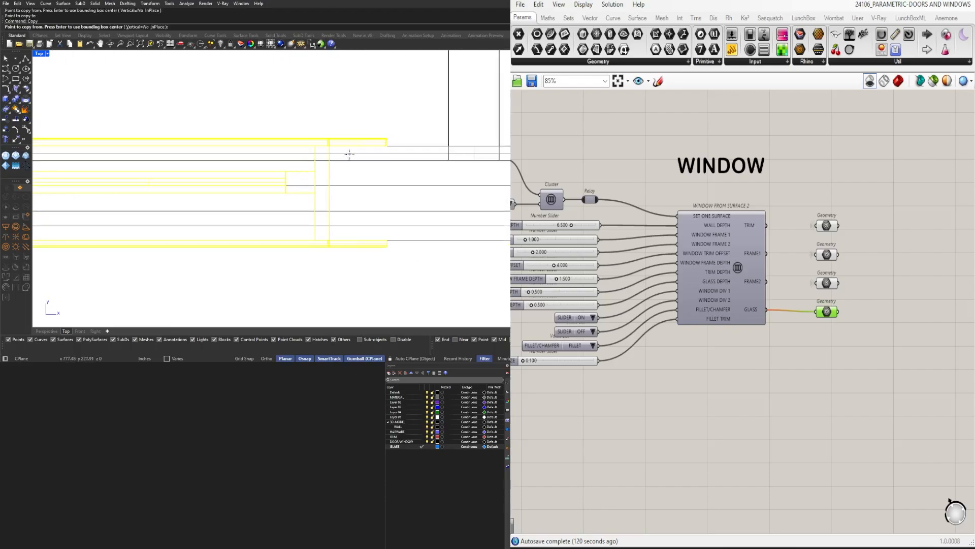
{"action": "left_click", "coordinate": [315, 159]}
{"action": "scroll", "coordinate": [305, 163], "scroll_direction": "down", "scroll_amount": 5}
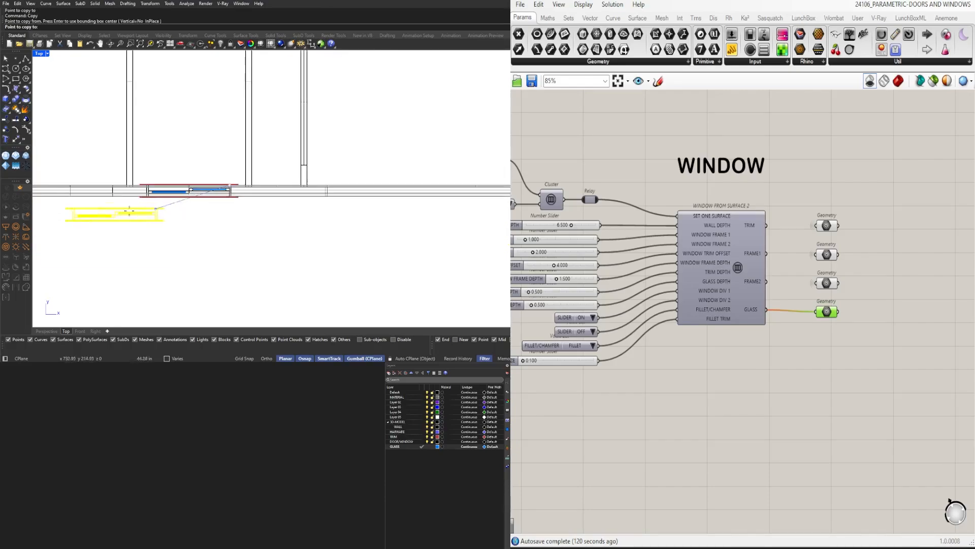
{"action": "right_click_drag", "start_coordinate": [372, 223], "coordinate": [376, 223]}
{"action": "right_click_drag", "start_coordinate": [162, 187], "coordinate": [373, 167]}
{"action": "scroll", "coordinate": [375, 180], "scroll_direction": "down", "scroll_amount": 7}
{"action": "key", "text": "Escape"}
Copy the selected window again in the Top view, with Ortho on, from the opening's corner endpoint to the matching corner of the neighbouring opening
{"action": "scroll", "coordinate": [427, 168], "scroll_direction": "up", "scroll_amount": 10}
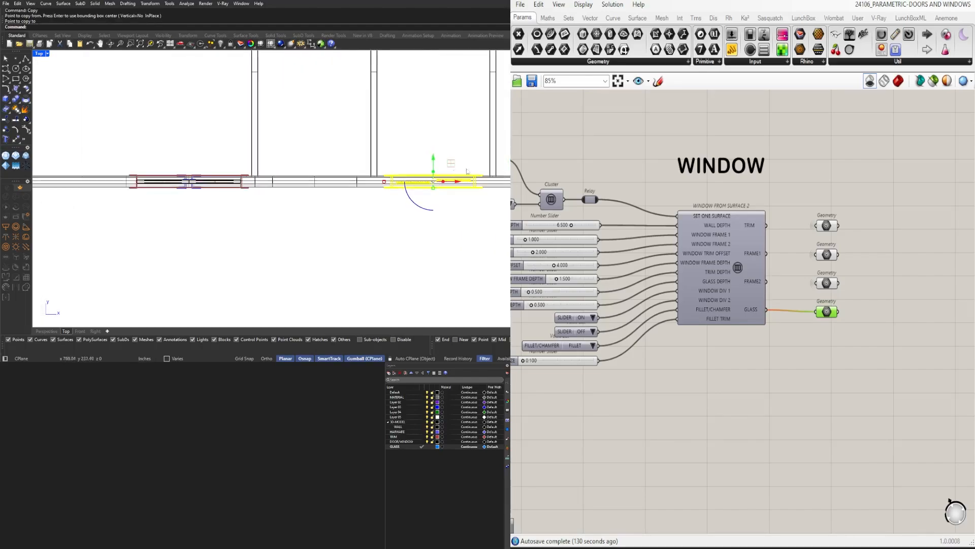
{"action": "key", "text": "Return"}
{"action": "left_click", "coordinate": [427, 159]}
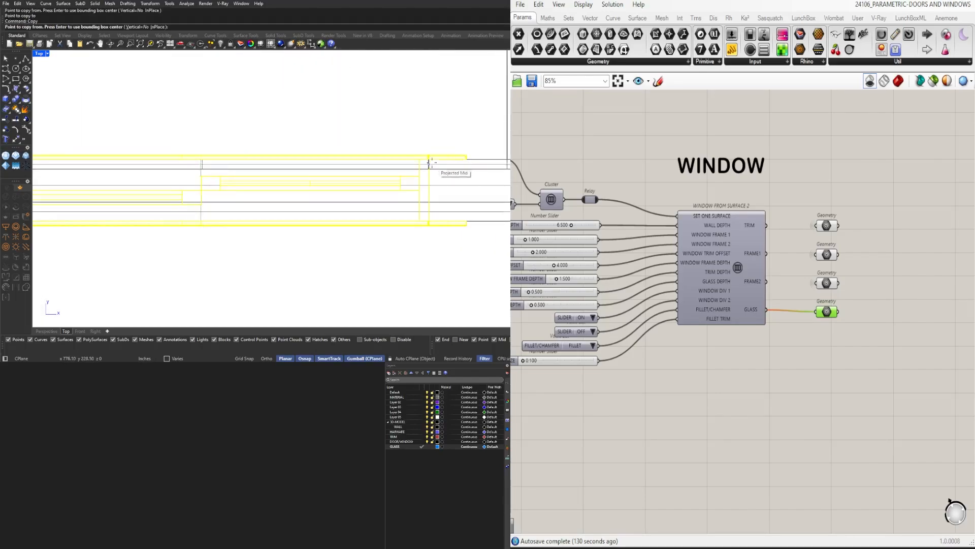
{"action": "scroll", "coordinate": [428, 159], "scroll_direction": "up", "scroll_amount": 3}
{"action": "scroll", "coordinate": [430, 160], "scroll_direction": "up", "scroll_amount": 3}
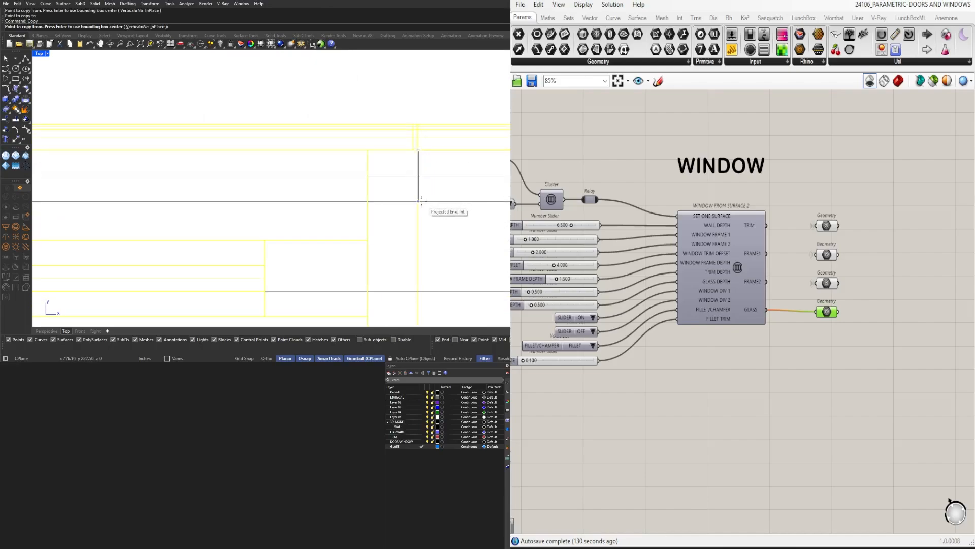
{"action": "left_click", "coordinate": [421, 201]}
{"action": "scroll", "coordinate": [407, 213], "scroll_direction": "down", "scroll_amount": 5}
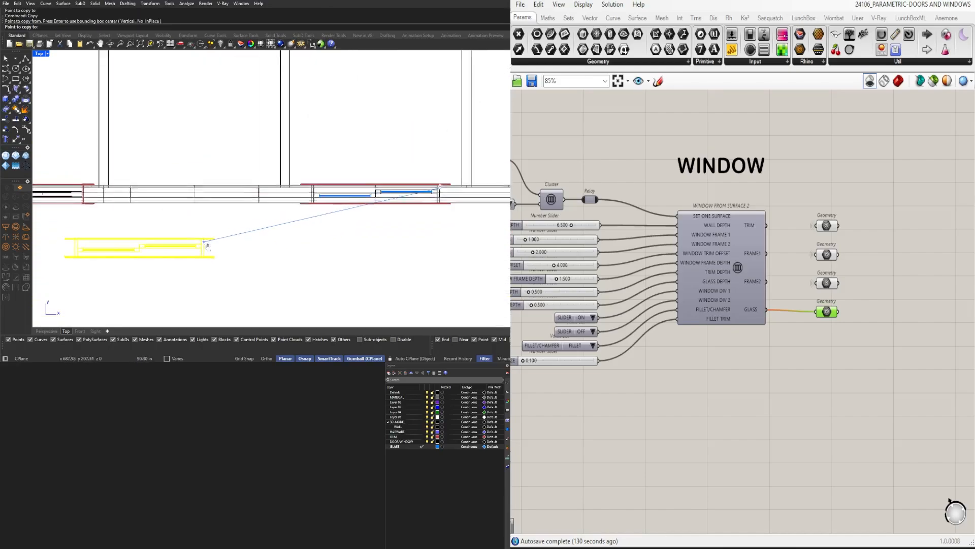
{"action": "scroll", "coordinate": [207, 246], "scroll_direction": "up", "scroll_amount": 6}
{"action": "key", "text": "F8"}
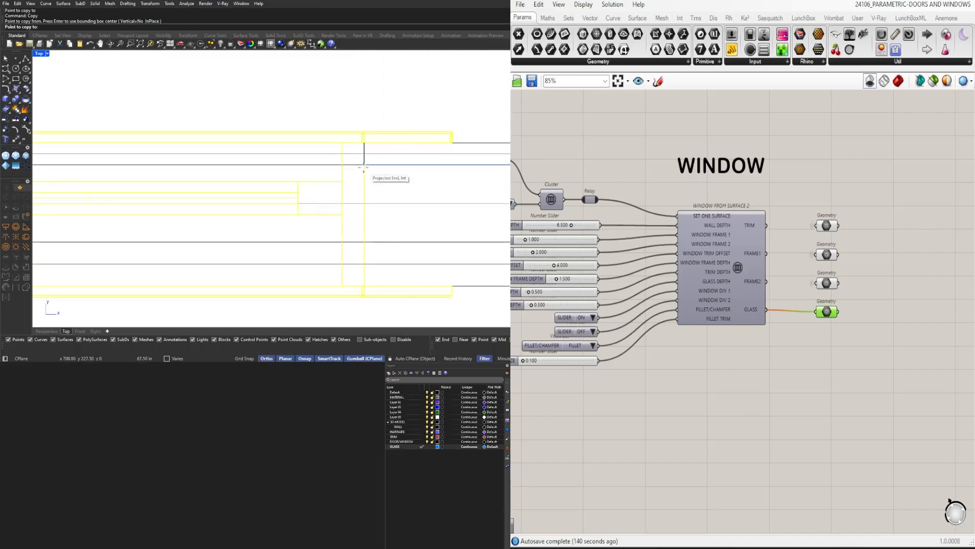
{"action": "left_click", "coordinate": [363, 165], "text": "shift"}
{"action": "scroll", "coordinate": [359, 173], "scroll_direction": "down", "scroll_amount": 8}
{"action": "key", "text": "Return"}
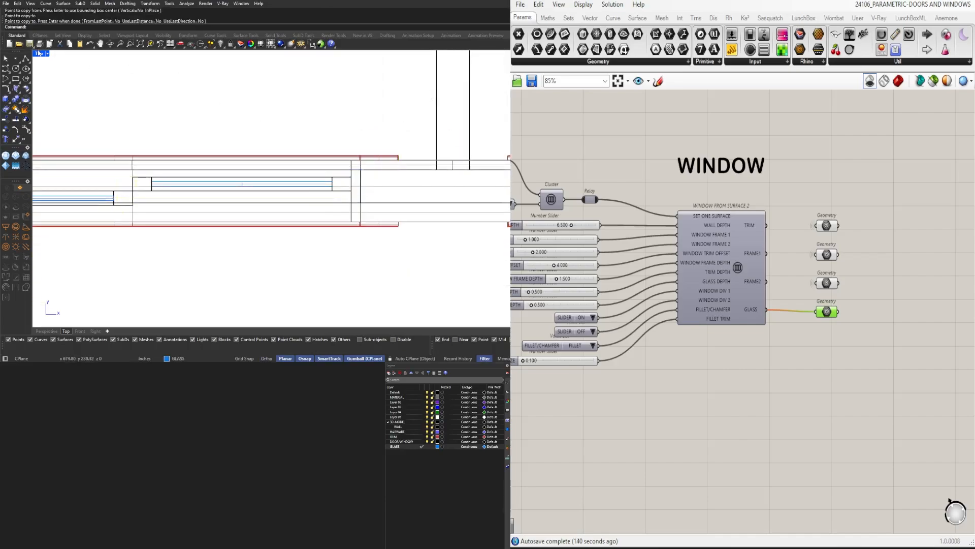
Inspect the copied window beside the original and the pair door in the Perspective view
{"action": "double_click", "coordinate": [38, 54]}
{"action": "double_click", "coordinate": [290, 54]}
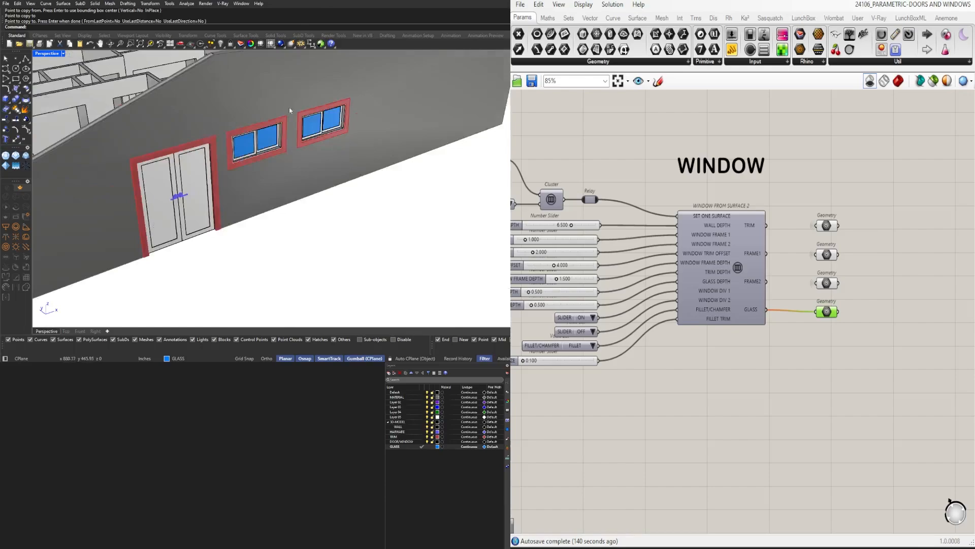
{"action": "scroll", "coordinate": [259, 108], "scroll_direction": "up", "scroll_amount": 5}
{"action": "right_click_drag", "start_coordinate": [248, 101], "coordinate": [237, 129]}
{"action": "left_click", "coordinate": [237, 129]}
{"action": "key", "text": "Escape"}
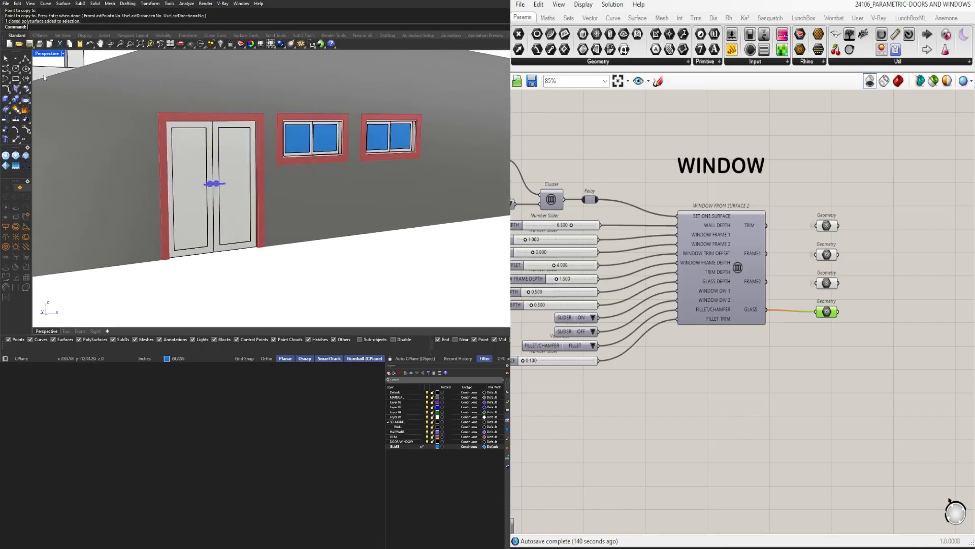
Set the Perspective viewport to Rendered display and examine the pair door and both windows in the wall
{"action": "left_click", "coordinate": [50, 54]}
{"action": "left_click", "coordinate": [102, 72]}
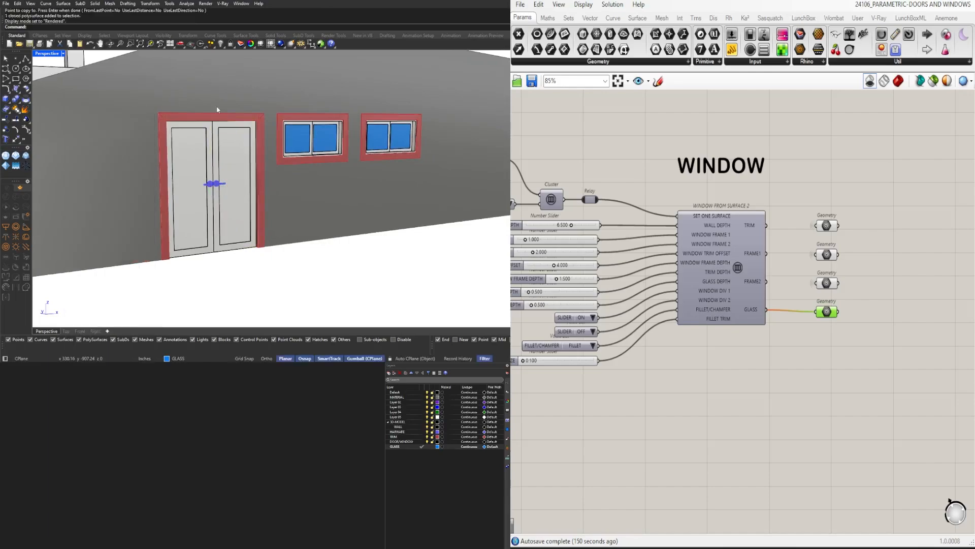
{"action": "right_click_drag", "start_coordinate": [229, 133], "coordinate": [237, 136], "text": "shift"}
{"action": "scroll", "coordinate": [236, 136], "scroll_direction": "up", "scroll_amount": 2}
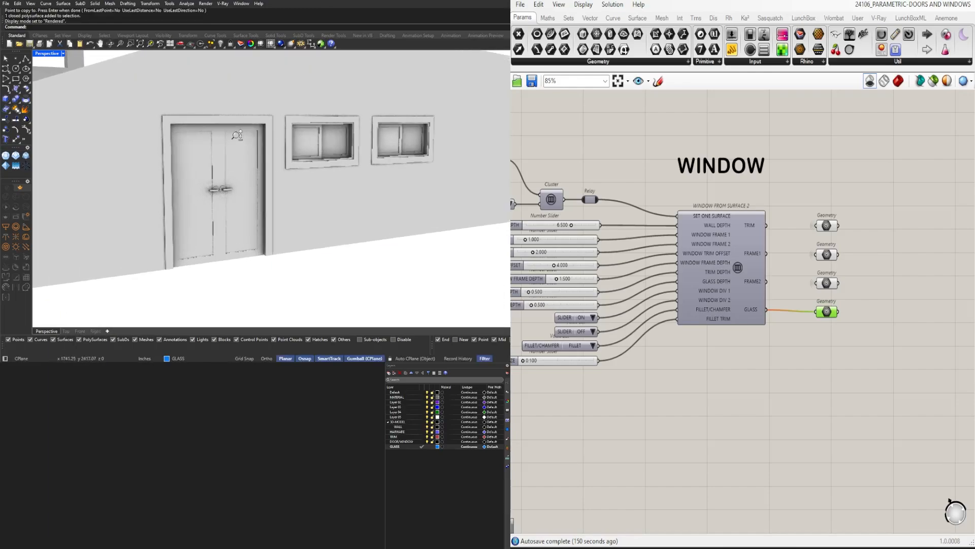
{"action": "right_click_drag", "start_coordinate": [278, 180], "coordinate": [314, 133]}
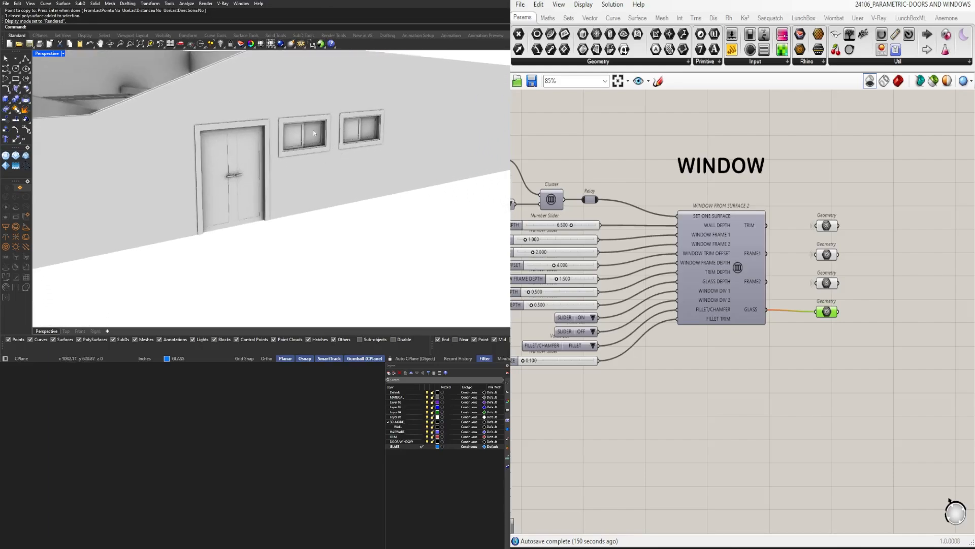
{"action": "left_click", "coordinate": [156, 114]}
{"action": "right_click_drag", "start_coordinate": [156, 114], "coordinate": [220, 218]}
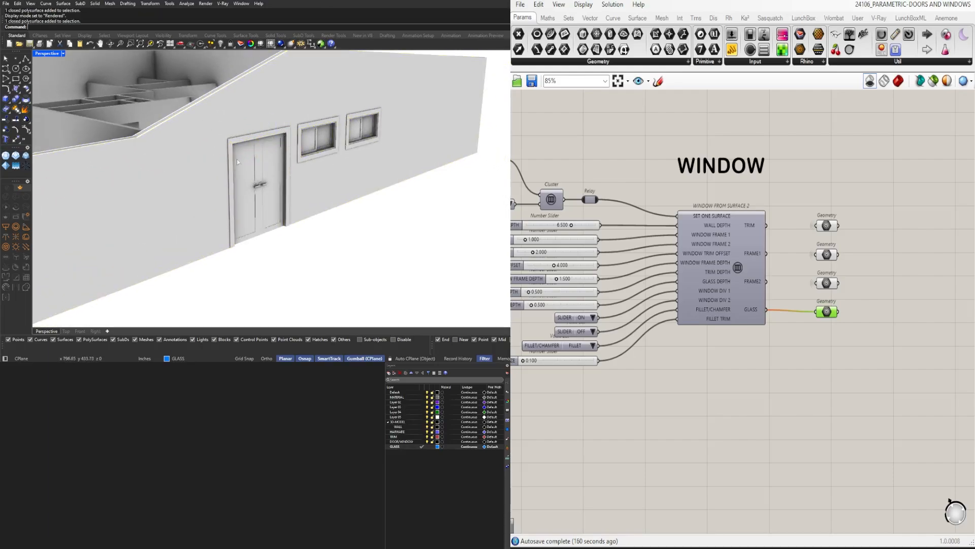
{"action": "mouse_move", "coordinate": [288, 163]}
{"action": "right_mouse_down"}
{"action": "mouse_move", "coordinate": [221, 157]}
{"action": "mouse_move", "coordinate": [279, 154]}
{"action": "right_mouse_up"}
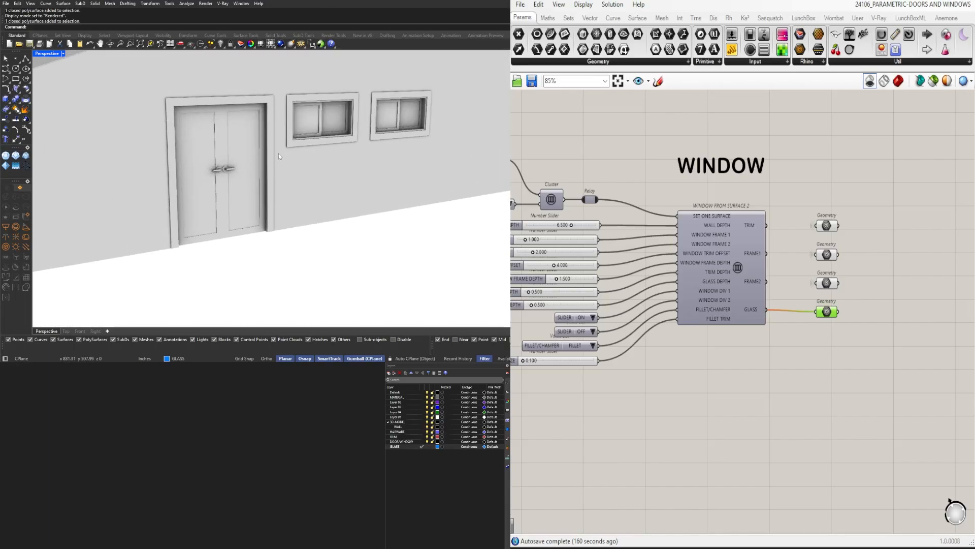
Examine the whole rendered house from several sides, including the remaining door and window openings
{"action": "scroll", "coordinate": [713, 261], "scroll_direction": "down", "scroll_amount": 5}
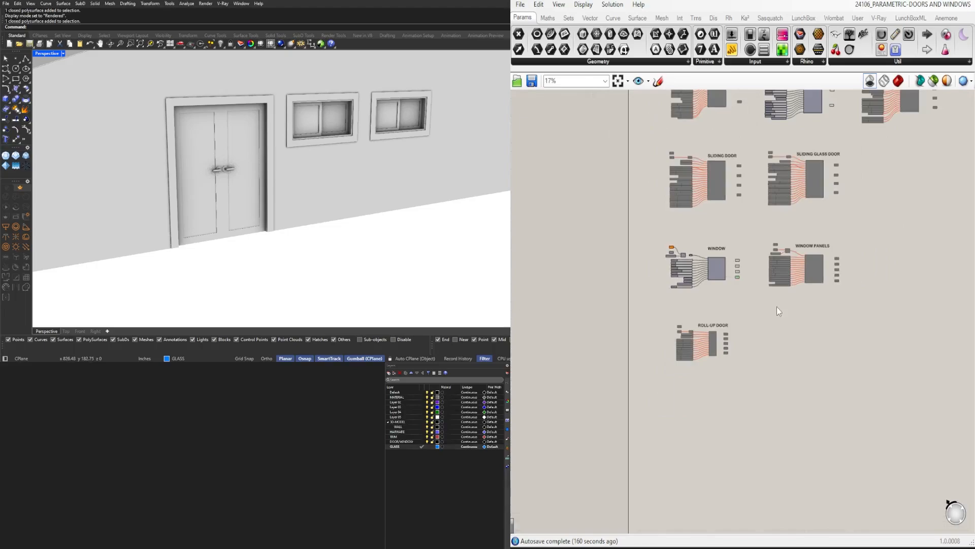
{"action": "right_click_drag", "start_coordinate": [874, 211], "coordinate": [848, 303]}
{"action": "scroll", "coordinate": [267, 175], "scroll_direction": "down", "scroll_amount": 8}
{"action": "right_click_drag", "start_coordinate": [267, 174], "coordinate": [426, 172]}
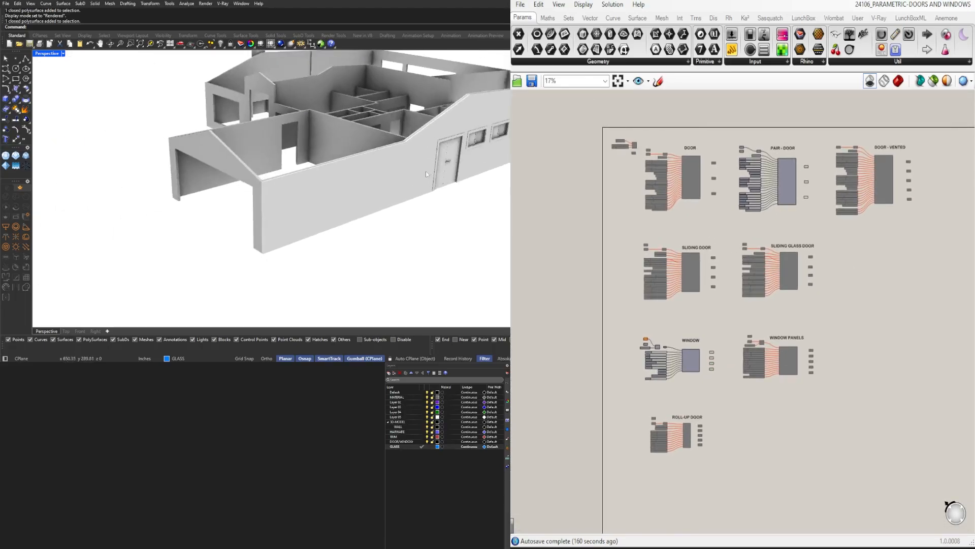
{"action": "right_click_drag", "start_coordinate": [289, 188], "coordinate": [420, 200]}
{"action": "right_click_drag", "start_coordinate": [274, 206], "coordinate": [385, 222]}
{"action": "scroll", "coordinate": [226, 157], "scroll_direction": "up", "scroll_amount": 8}
{"action": "right_click_drag", "start_coordinate": [226, 157], "coordinate": [168, 203]}
{"action": "scroll", "coordinate": [313, 169], "scroll_direction": "down", "scroll_amount": 3}
{"action": "scroll", "coordinate": [315, 171], "scroll_direction": "down", "scroll_amount": 3}
{"action": "scroll", "coordinate": [255, 220], "scroll_direction": "down", "scroll_amount": 3}
{"action": "right_click_drag", "start_coordinate": [255, 220], "coordinate": [202, 207]}
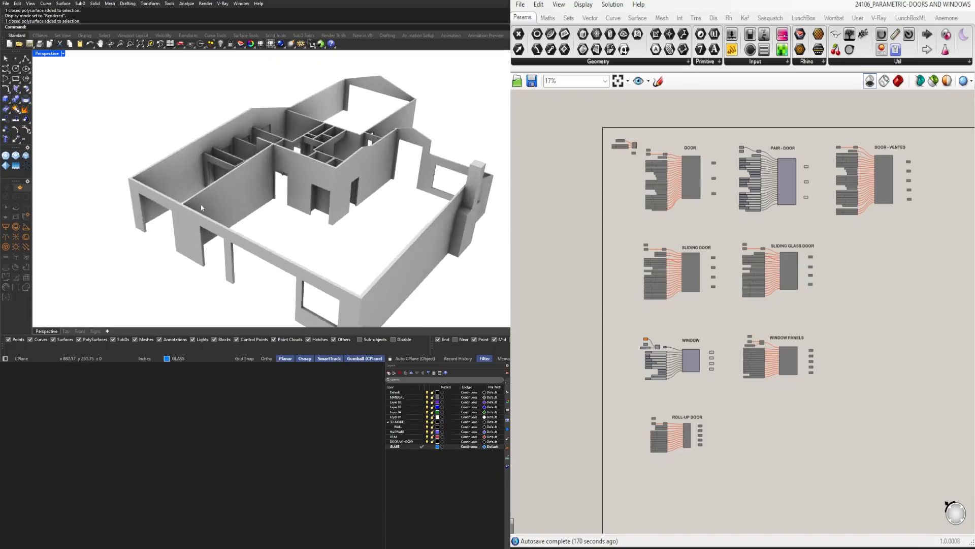
{"action": "right_click_drag", "start_coordinate": [372, 228], "coordinate": [340, 177]}
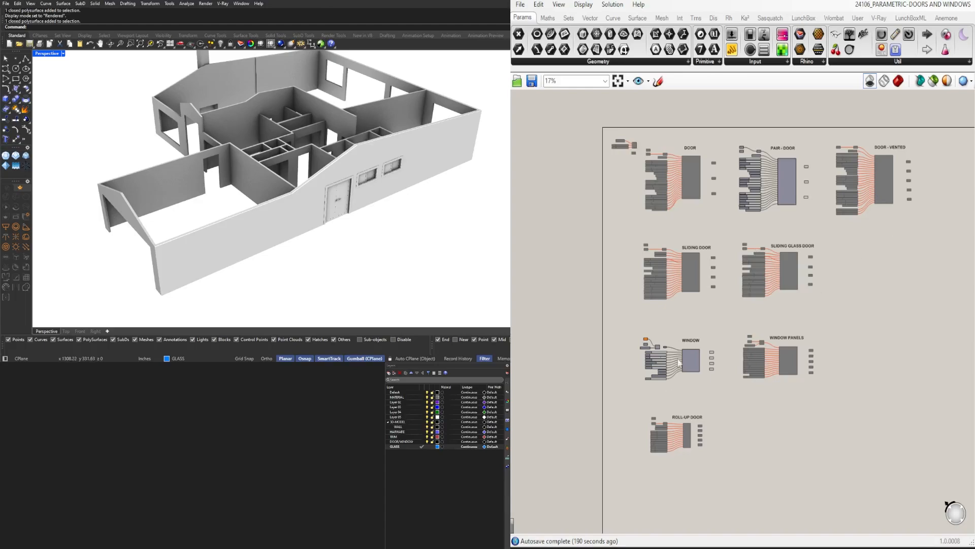
Examine the window definition and its neighbouring door and window definitions on the Grasshopper canvas
{"action": "scroll", "coordinate": [679, 361], "scroll_direction": "up", "scroll_amount": 6}
{"action": "scroll", "coordinate": [787, 358], "scroll_direction": "down", "scroll_amount": 8}
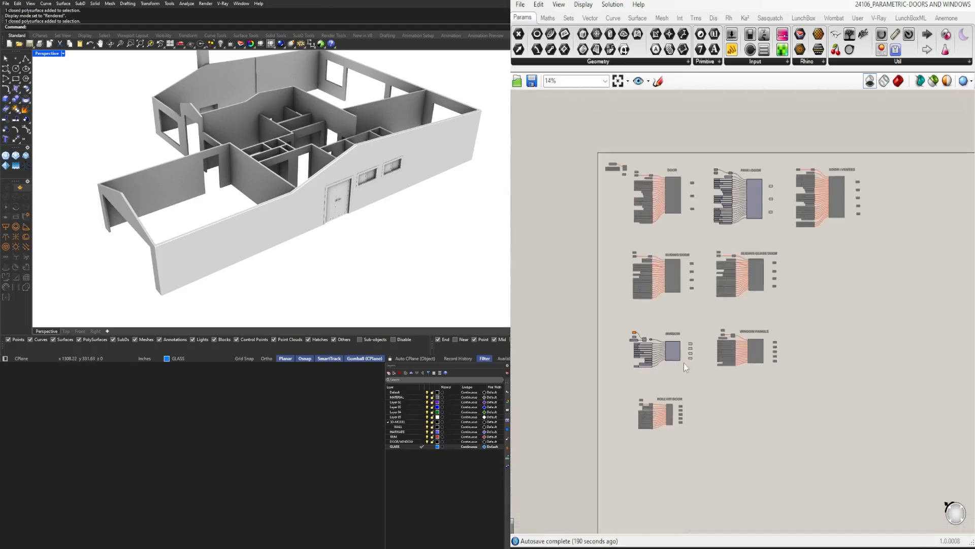
{"action": "scroll", "coordinate": [684, 363], "scroll_direction": "up", "scroll_amount": 6}
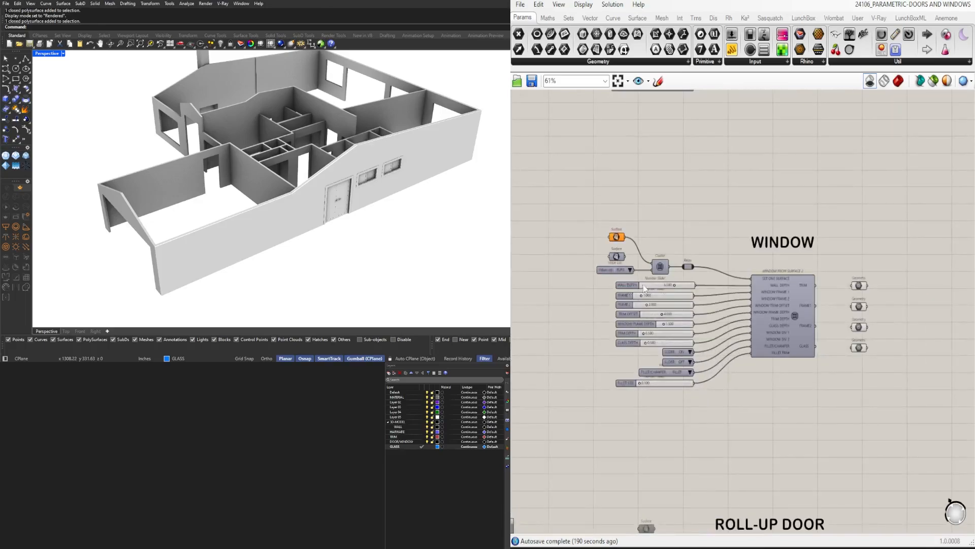
{"action": "scroll", "coordinate": [647, 295], "scroll_direction": "down", "scroll_amount": 6}
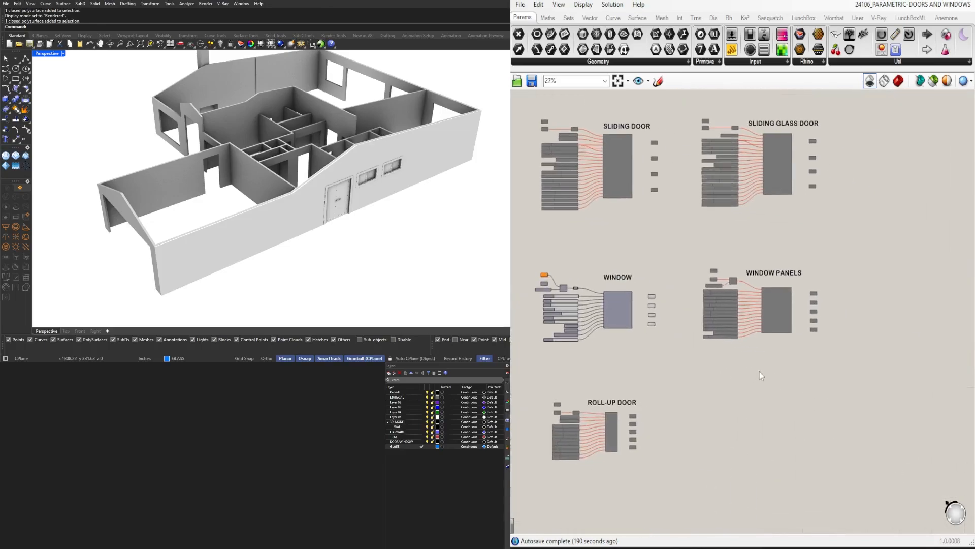
{"action": "scroll", "coordinate": [555, 323], "scroll_direction": "up", "scroll_amount": 5}
{"action": "scroll", "coordinate": [555, 321], "scroll_direction": "down", "scroll_amount": 6}
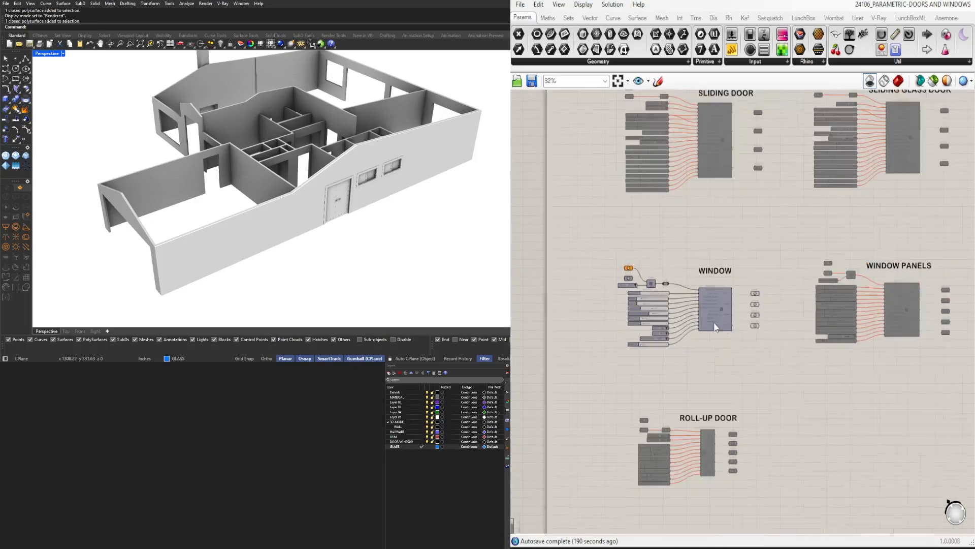
{"action": "scroll", "coordinate": [713, 313], "scroll_direction": "up", "scroll_amount": 2}
{"action": "scroll", "coordinate": [713, 313], "scroll_direction": "down", "scroll_amount": 3}
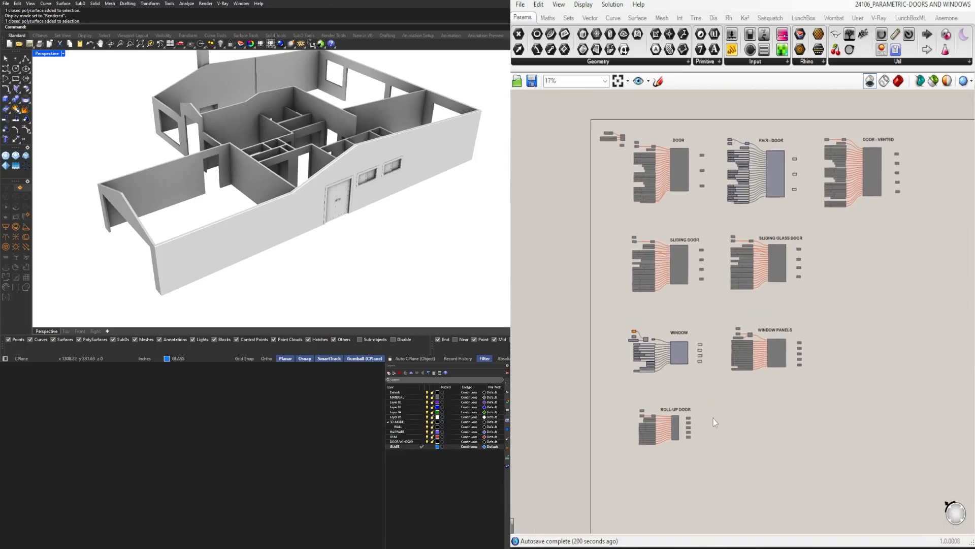
Fit the entire Grasshopper definition to the canvas and set the Perspective viewport to Shaded display
{"action": "left_click", "coordinate": [623, 85]}
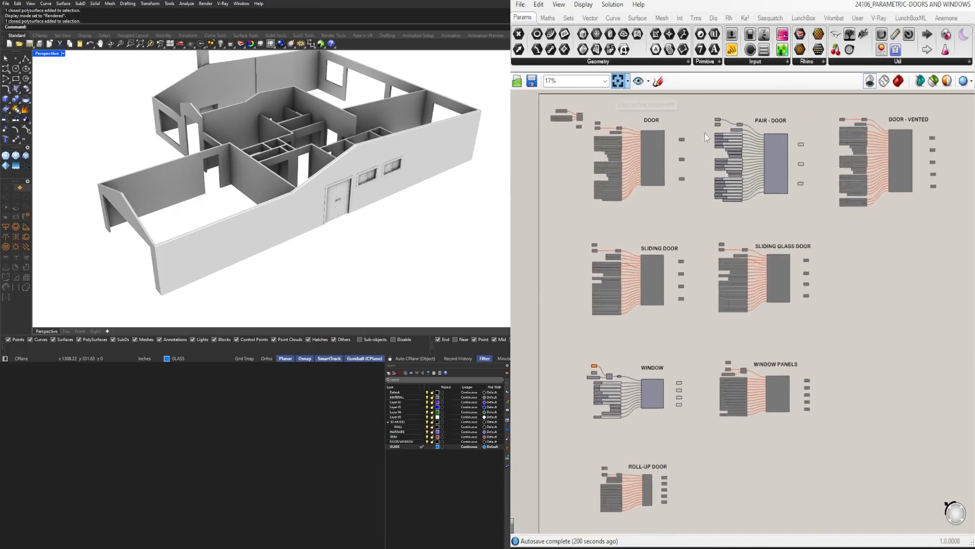
{"action": "left_click", "coordinate": [49, 53]}
{"action": "left_click", "coordinate": [84, 71]}
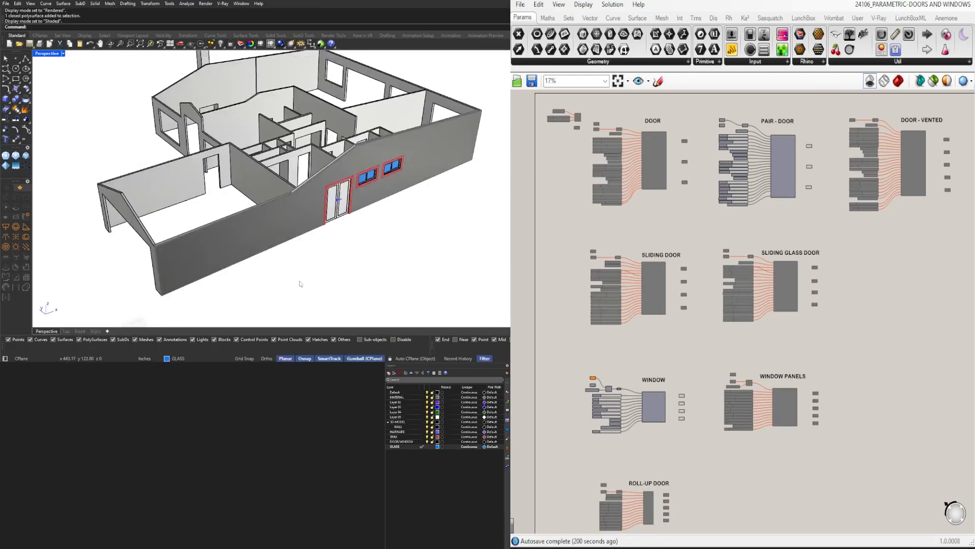
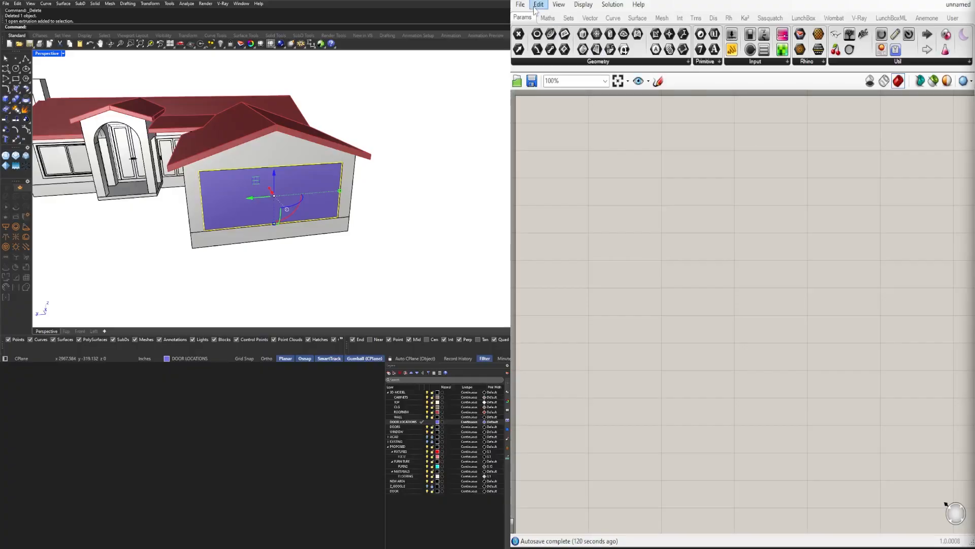
{"action": "double_click", "coordinate": [602, 167]}
{"action": "type", "text": "SURF"}
{"action": "left_click", "coordinate": [603, 135]}
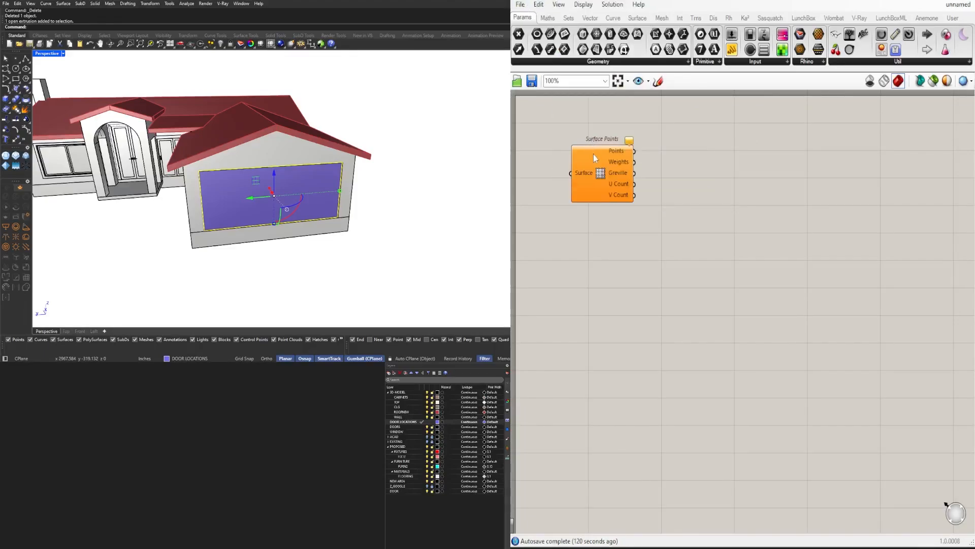
Add a Surface parameter referencing the selected opening surface under the gable, delete the stray Surface Points component, and hide the source surface in Rhino
{"action": "double_click", "coordinate": [600, 216]}
{"action": "type", "text": "SURF"}
{"action": "left_click", "coordinate": [608, 195]}
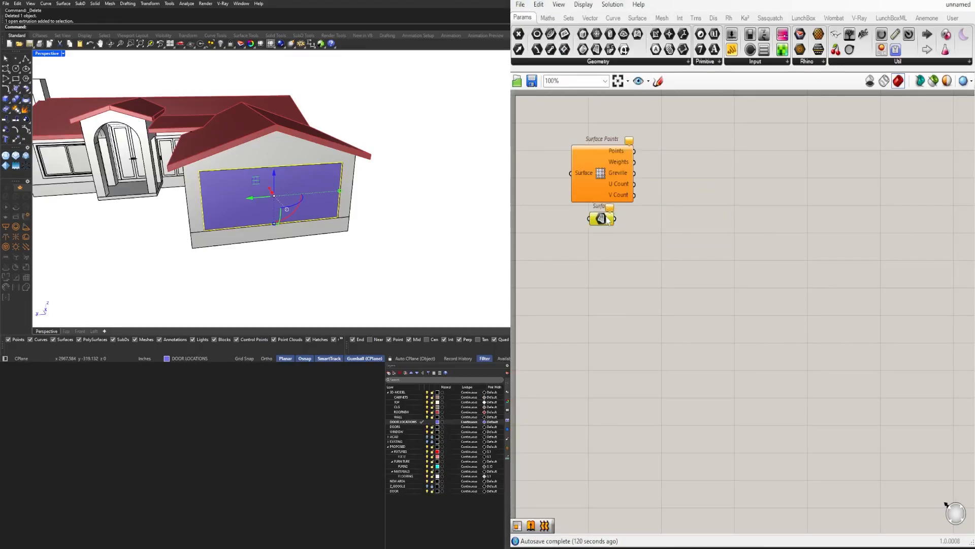
{"action": "left_click_drag", "start_coordinate": [604, 213], "coordinate": [614, 239]}
{"action": "right_click", "coordinate": [615, 238]}
{"action": "left_click", "coordinate": [651, 390]}
{"action": "left_click", "coordinate": [617, 164]}
{"action": "key", "text": "Delete"}
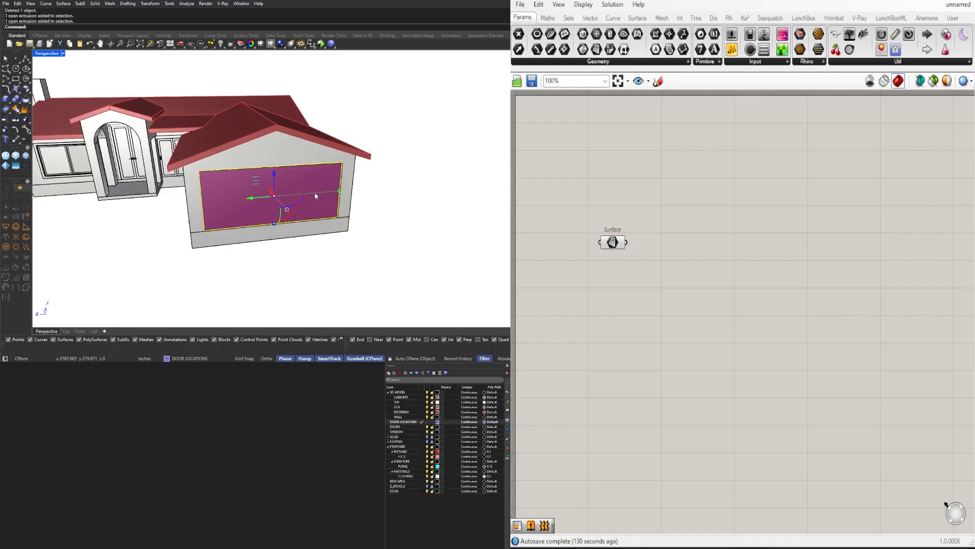
{"action": "key", "text": "ctrl+h"}
Add a Deconstruct Brep component and feed it from the Surface parameter
{"action": "type", "text": "DECON"}
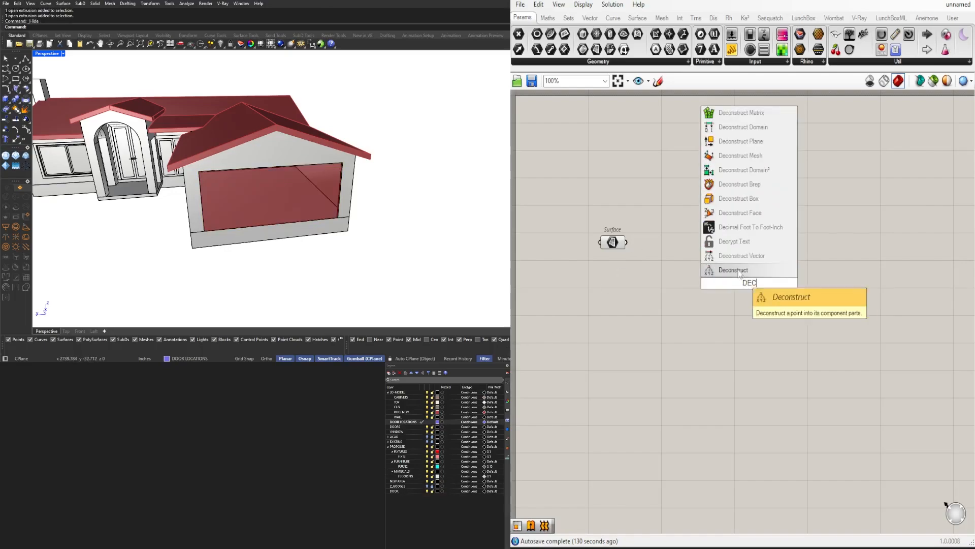
{"action": "left_click", "coordinate": [736, 198]}
{"action": "left_click_drag", "start_coordinate": [749, 290], "coordinate": [727, 283]}
{"action": "left_click_drag", "start_coordinate": [748, 280], "coordinate": [735, 239]}
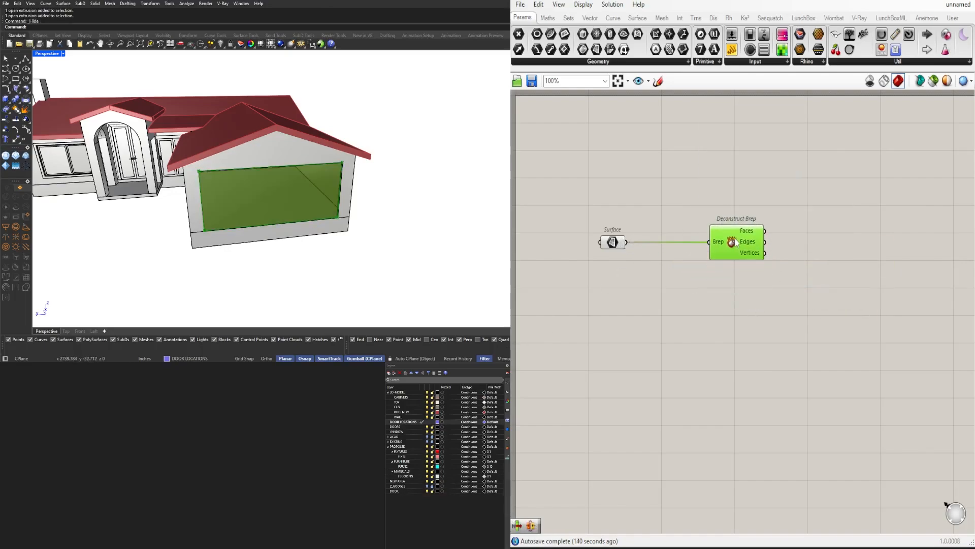
Add a List Item component fed by the Deconstruct Brep vertices and extend its outputs from i to +3
{"action": "left_click", "coordinate": [824, 260]}
{"action": "scroll", "coordinate": [824, 260], "scroll_direction": "up", "scroll_amount": 3}
{"action": "type", "text": "ITEM"}
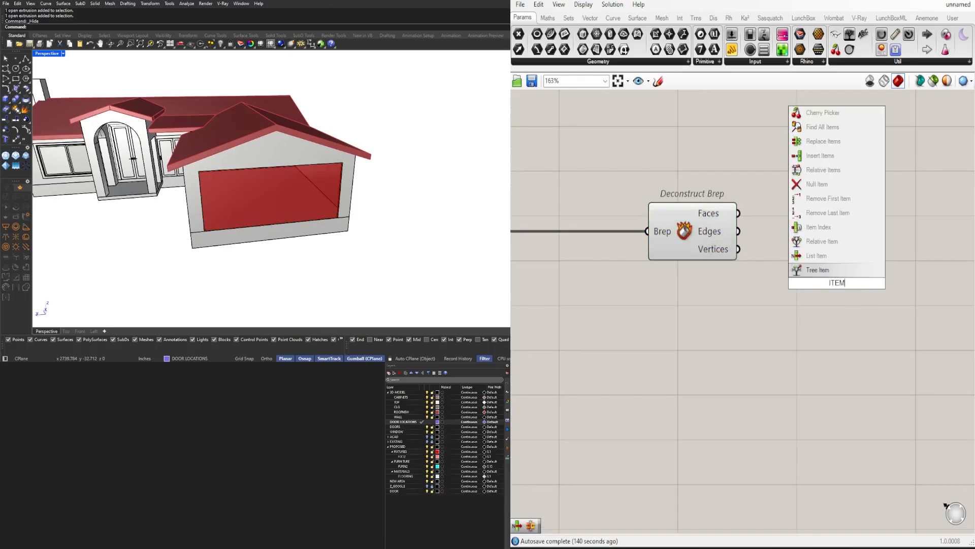
{"action": "left_click", "coordinate": [833, 256]}
{"action": "left_click_drag", "start_coordinate": [738, 249], "coordinate": [792, 259]}
{"action": "scroll", "coordinate": [850, 300], "scroll_direction": "up", "scroll_amount": 7}
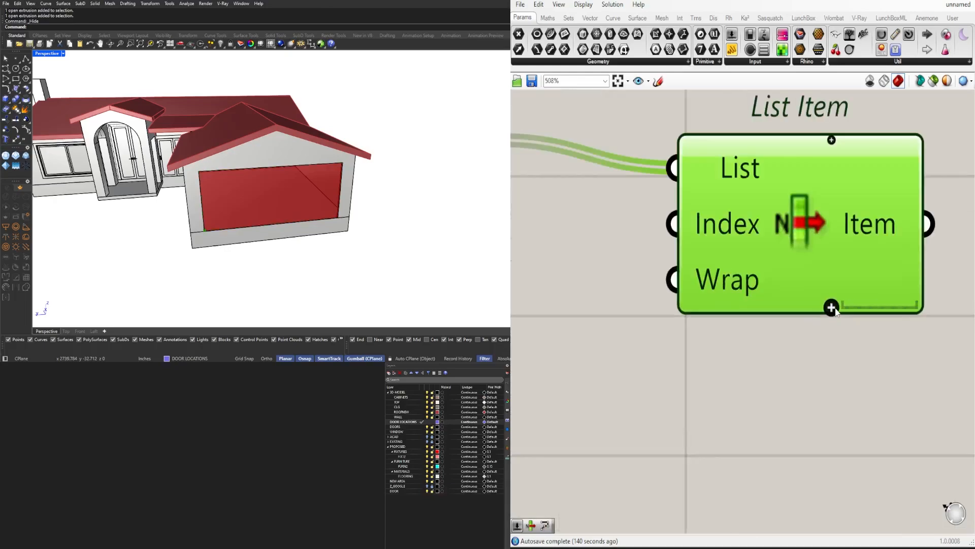
{"action": "left_click", "coordinate": [831, 307]}
{"action": "left_click", "coordinate": [832, 306]}
{"action": "left_click", "coordinate": [832, 307]}
{"action": "scroll", "coordinate": [740, 332], "scroll_direction": "down", "scroll_amount": 6}
Add a PolyLine component through the four List Item outputs and set its Closed input to make a closed polyline
{"action": "double_click", "coordinate": [851, 331]}
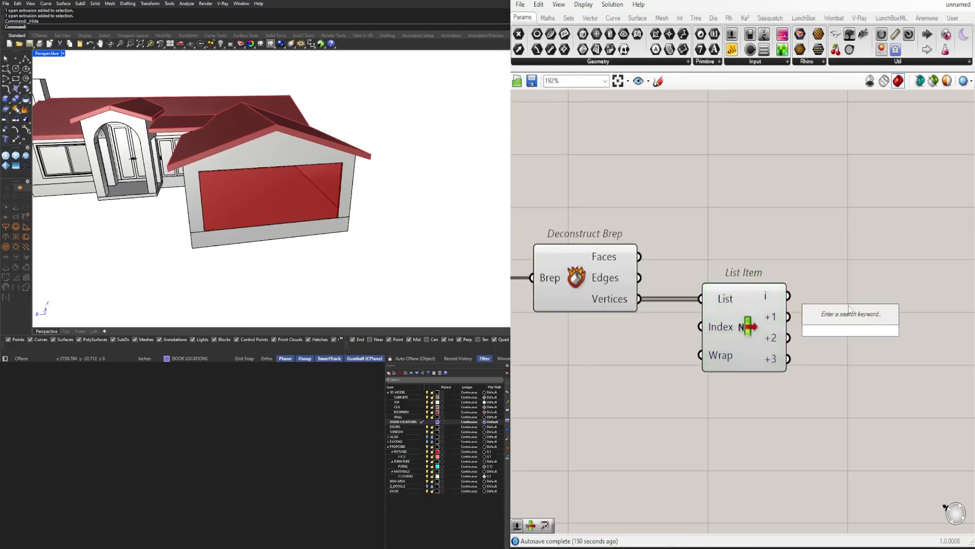
{"action": "type", "text": "POLYL"}
{"action": "left_click", "coordinate": [850, 301]}
{"action": "left_click_drag", "start_coordinate": [822, 349], "coordinate": [898, 328]}
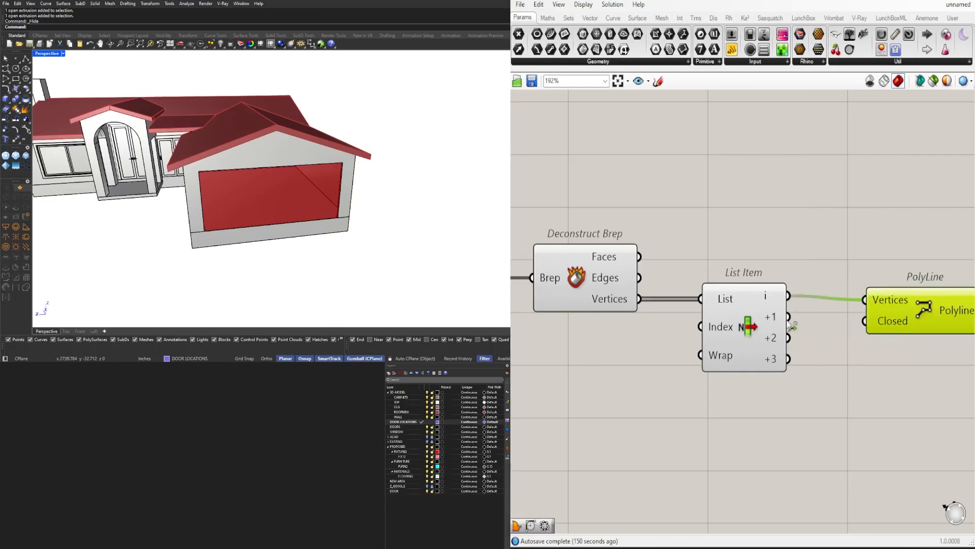
{"action": "right_click_drag", "start_coordinate": [893, 322], "coordinate": [806, 325]}
{"action": "right_click", "coordinate": [804, 328]}
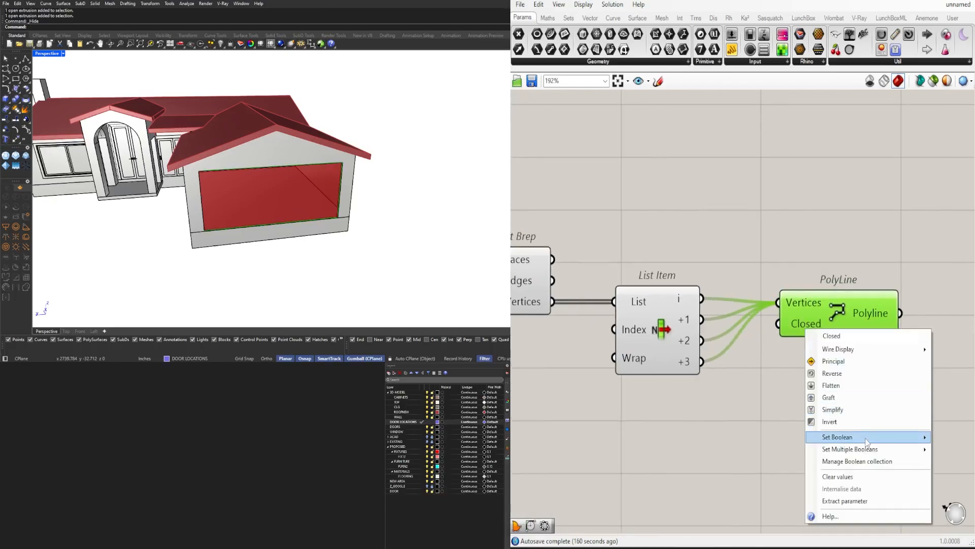
{"action": "mouse_move", "coordinate": [866, 438]}
{"action": "left_click", "coordinate": [942, 451]}
{"action": "left_click_drag", "start_coordinate": [845, 295], "coordinate": [839, 312]}
{"action": "left_click_drag", "start_coordinate": [701, 360], "coordinate": [783, 323], "text": "ctrl"}
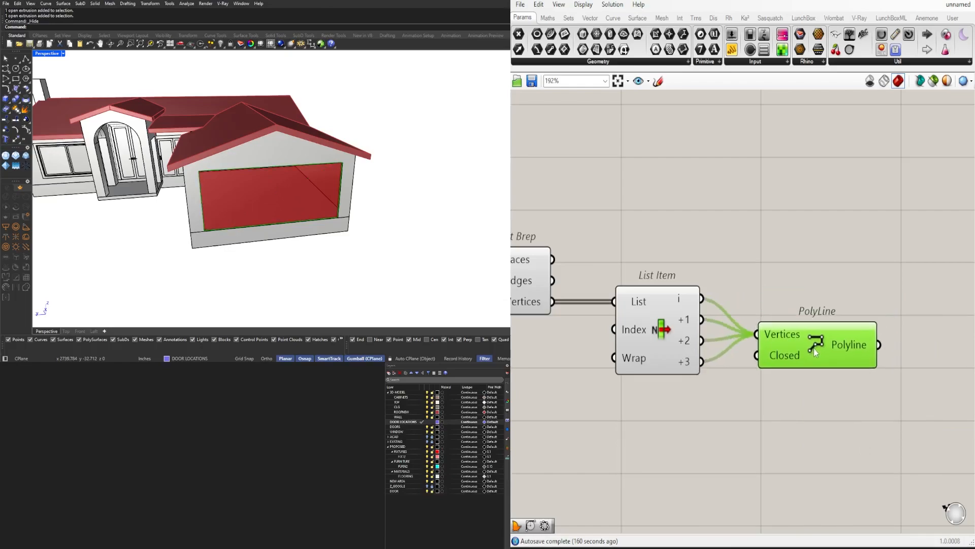
{"action": "scroll", "coordinate": [814, 348], "scroll_direction": "down", "scroll_amount": 3}
Create a number slider with value 0 and wire it to the Index input of List Item
{"action": "left_click", "coordinate": [638, 331]}
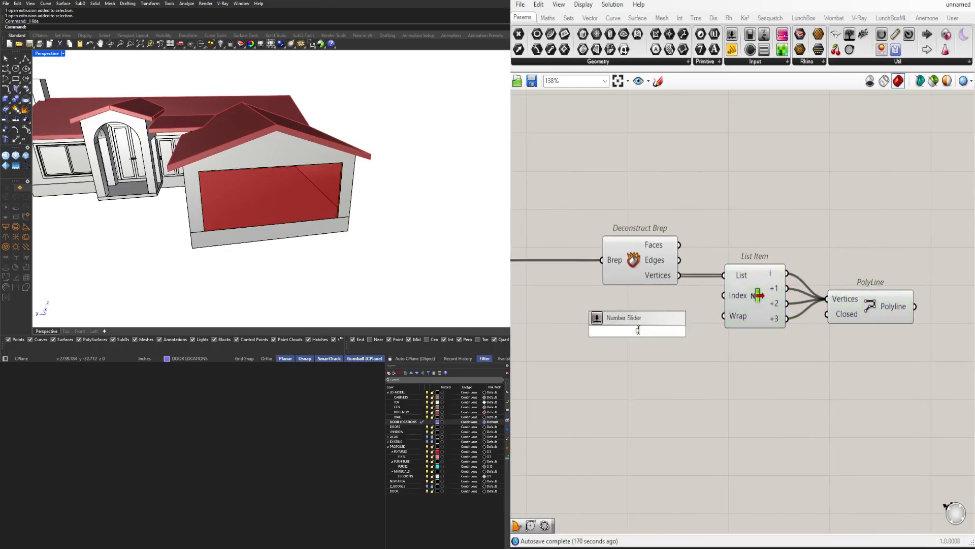
{"action": "type", "text": "0"}
{"action": "key", "text": "Return"}
{"action": "scroll", "coordinate": [719, 327], "scroll_direction": "up", "scroll_amount": 1}
{"action": "scroll", "coordinate": [729, 293], "scroll_direction": "down", "scroll_amount": 2}
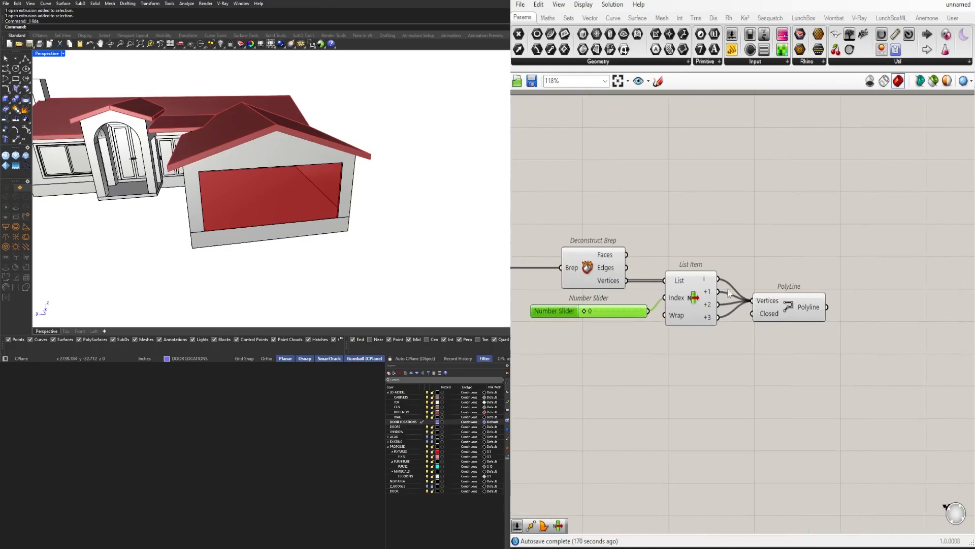
Add a Boundary Surfaces component and connect the polyline to its Edges input
{"action": "type", "text": "bou"}
{"action": "key", "text": "Return"}
{"action": "scroll", "coordinate": [858, 305], "scroll_direction": "down", "scroll_amount": 3}
{"action": "left_click_drag", "start_coordinate": [827, 306], "coordinate": [736, 312]}
{"action": "scroll", "coordinate": [683, 310], "scroll_direction": "up", "scroll_amount": 4}
Rename the List Item index slider to FLIP SURFACE
{"action": "right_click", "coordinate": [676, 308]}
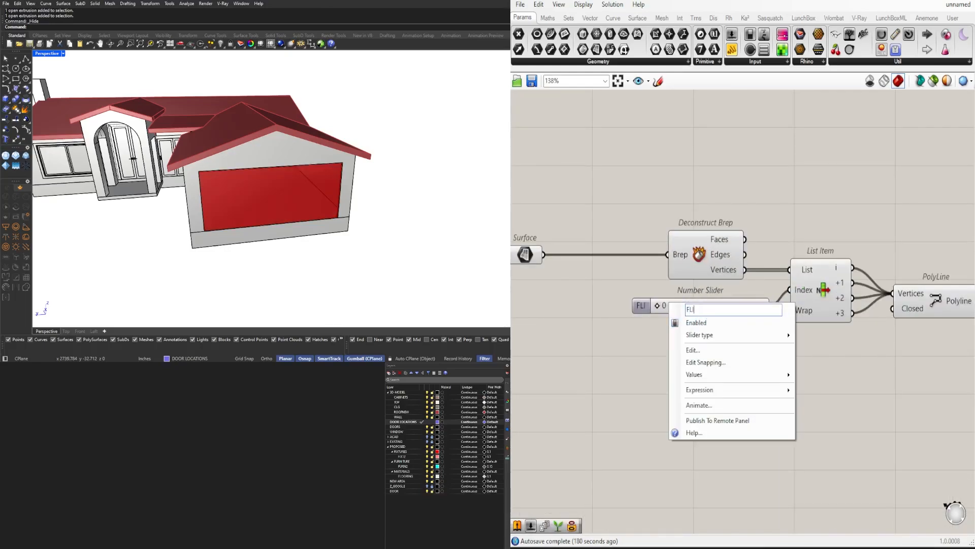
{"action": "type", "text": "FLIP SURFACE"}
{"action": "key", "text": "Return"}
{"action": "scroll", "coordinate": [755, 240], "scroll_direction": "down", "scroll_amount": 3}
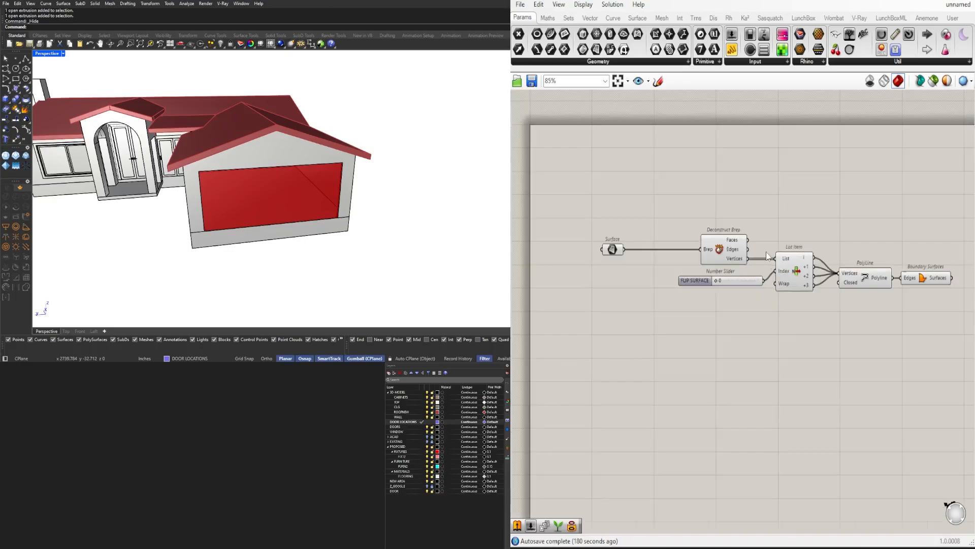
Turn off the preview of the Deconstruct Brep, List Item and PolyLine components
{"action": "left_click_drag", "start_coordinate": [848, 312], "coordinate": [738, 201]}
{"action": "middle_click", "coordinate": [738, 201]}
{"action": "left_click", "coordinate": [765, 231]}
{"action": "right_click_drag", "start_coordinate": [930, 283], "coordinate": [735, 273]}
{"action": "scroll", "coordinate": [735, 272], "scroll_direction": "up", "scroll_amount": 1}
{"action": "left_click_drag", "start_coordinate": [736, 269], "coordinate": [748, 264]}
{"action": "right_click", "coordinate": [830, 293]}
{"action": "left_click", "coordinate": [807, 288]}
{"action": "left_click", "coordinate": [794, 257]}
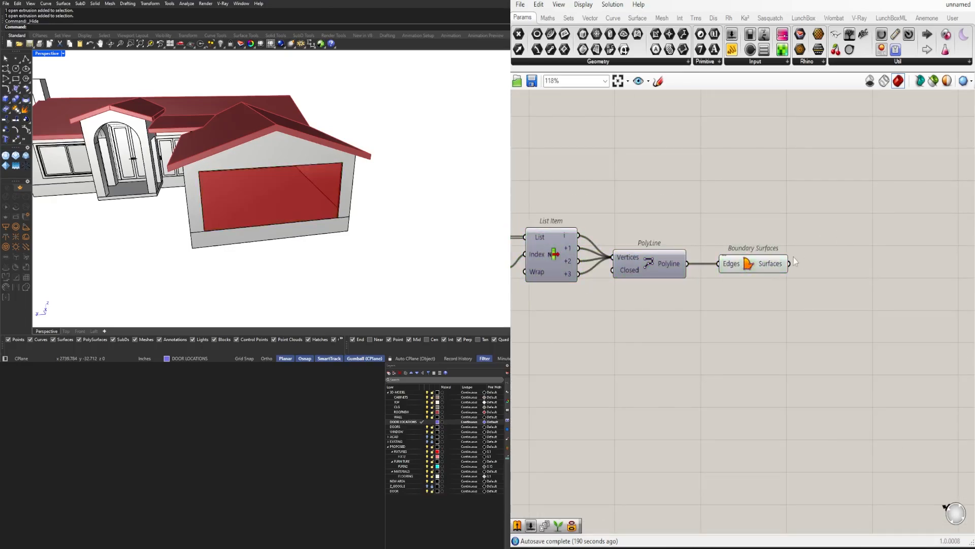
Add an Offset Curve component fed by Boundary Surfaces, and wire a new Negative component to its Distance input
{"action": "double_click", "coordinate": [848, 259]}
{"action": "type", "text": "OFF"}
{"action": "left_click", "coordinate": [834, 242]}
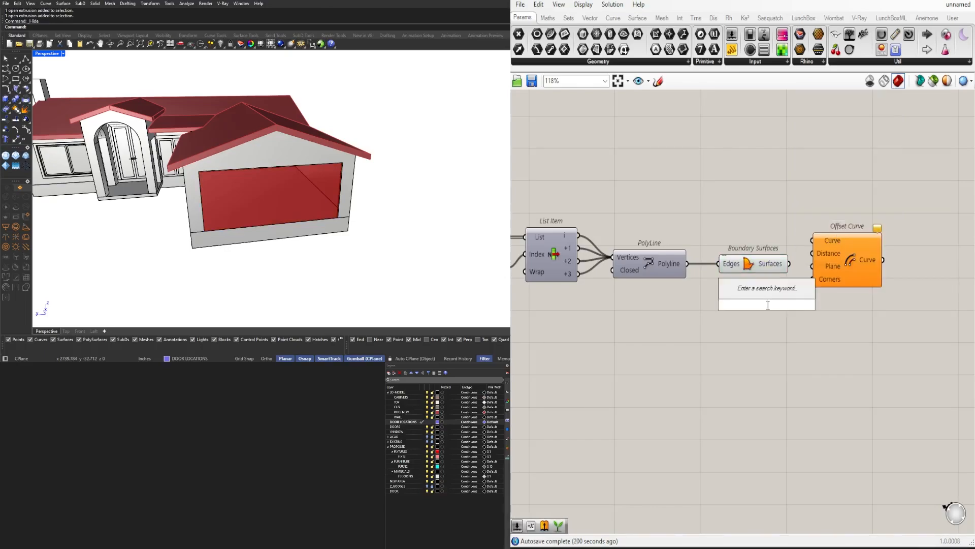
{"action": "type", "text": "NEG"}
{"action": "left_click", "coordinate": [755, 291]}
{"action": "left_click_drag", "start_coordinate": [823, 258], "coordinate": [823, 287]}
{"action": "left_click_drag", "start_coordinate": [789, 264], "coordinate": [840, 293]}
{"action": "left_click_drag", "start_coordinate": [754, 289], "coordinate": [754, 299]}
{"action": "left_click_drag", "start_coordinate": [844, 300], "coordinate": [844, 308]}
Create a number slider with value 1.5 and connect it to the Negative component's Value input
{"action": "double_click", "coordinate": [661, 317]}
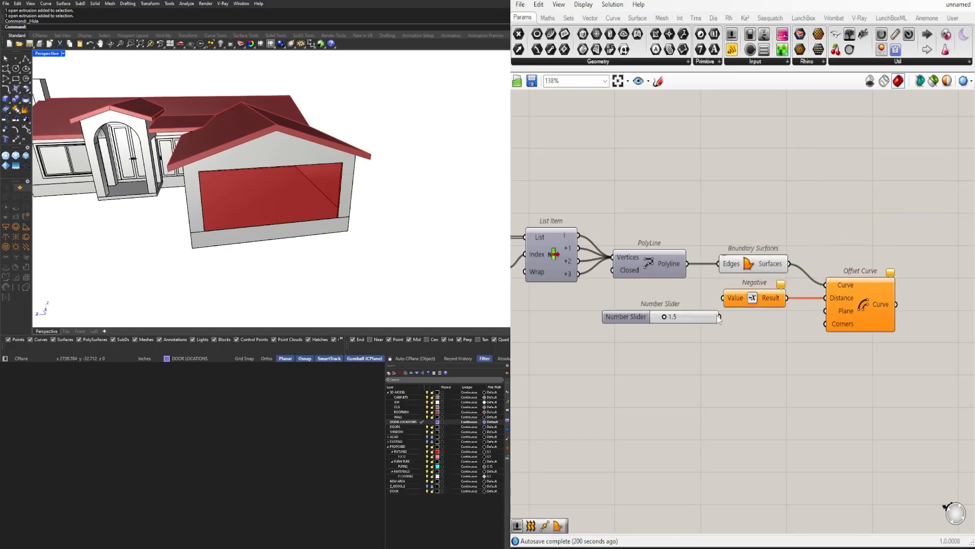
{"action": "scroll", "coordinate": [719, 318], "scroll_direction": "up", "scroll_amount": 3}
{"action": "left_click_drag", "start_coordinate": [720, 317], "coordinate": [682, 281]}
{"action": "right_click_drag", "start_coordinate": [899, 328], "coordinate": [754, 311]}
{"action": "left_click", "coordinate": [818, 305]}
Delete the Offset Curve component and move the 1.5 slider and Negative component clear of the Boundary Surfaces row
{"action": "scroll", "coordinate": [284, 124], "scroll_direction": "up", "scroll_amount": 4}
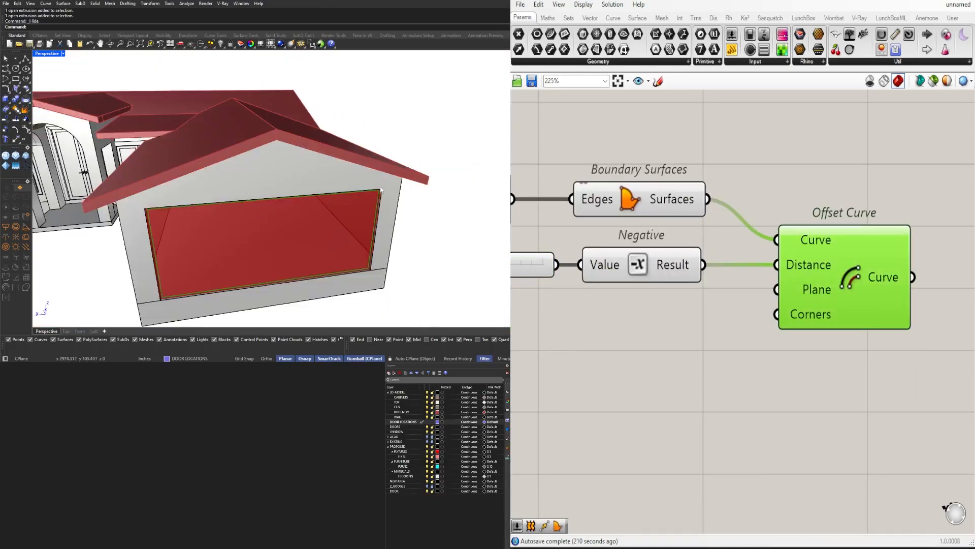
{"action": "right_click_drag", "start_coordinate": [381, 190], "coordinate": [385, 159]}
{"action": "left_click", "coordinate": [903, 360]}
{"action": "left_click", "coordinate": [844, 296]}
{"action": "left_click", "coordinate": [662, 209]}
{"action": "right_click_drag", "start_coordinate": [818, 275], "coordinate": [807, 258]}
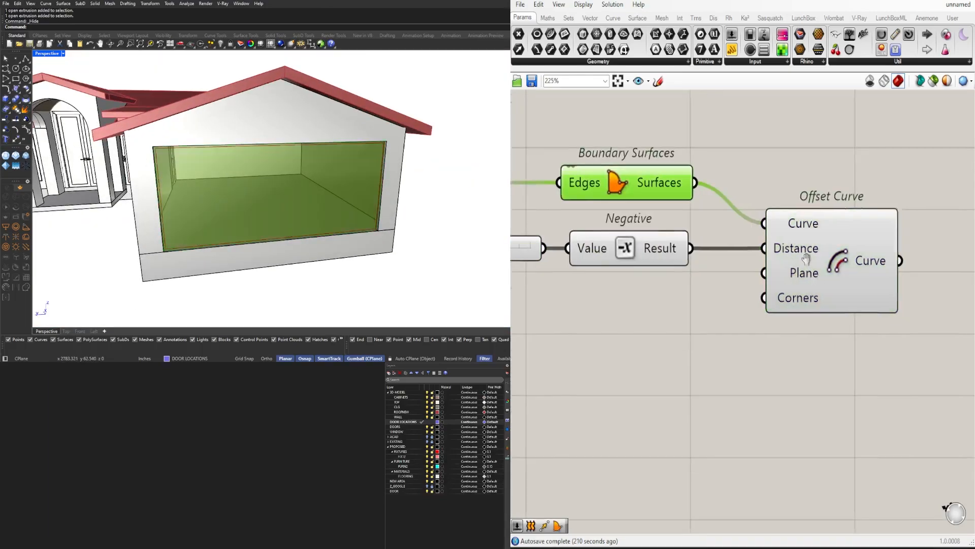
{"action": "scroll", "coordinate": [806, 258], "scroll_direction": "down", "scroll_amount": 4}
{"action": "left_click", "coordinate": [829, 259]}
{"action": "scroll", "coordinate": [833, 260], "scroll_direction": "up", "scroll_amount": 2}
{"action": "key", "text": "Delete"}
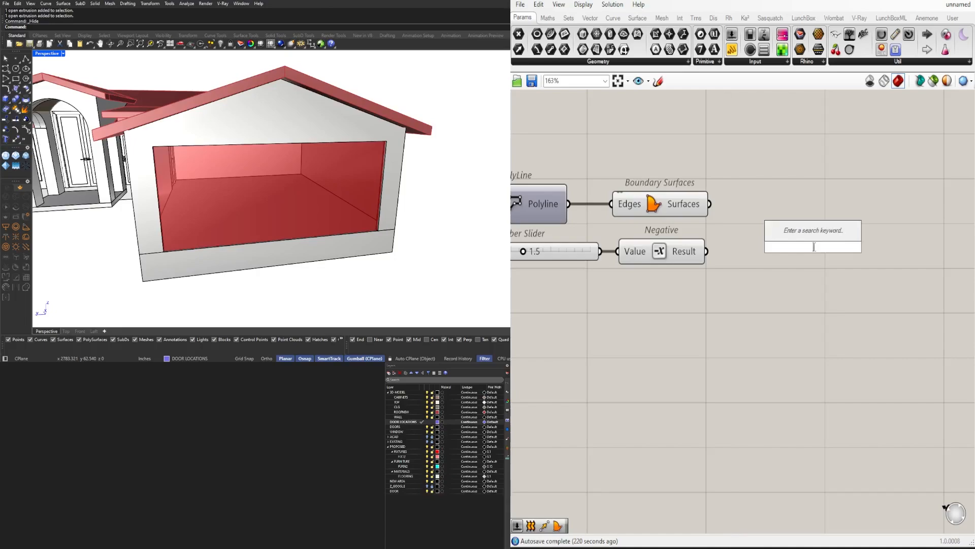
{"action": "left_click_drag", "start_coordinate": [707, 309], "coordinate": [513, 244]}
{"action": "left_click_drag", "start_coordinate": [661, 252], "coordinate": [715, 416]}
Add a second Deconstruct Brep component and connect the Boundary Surfaces output to it
{"action": "double_click", "coordinate": [848, 277]}
{"action": "type", "text": "DEC"}
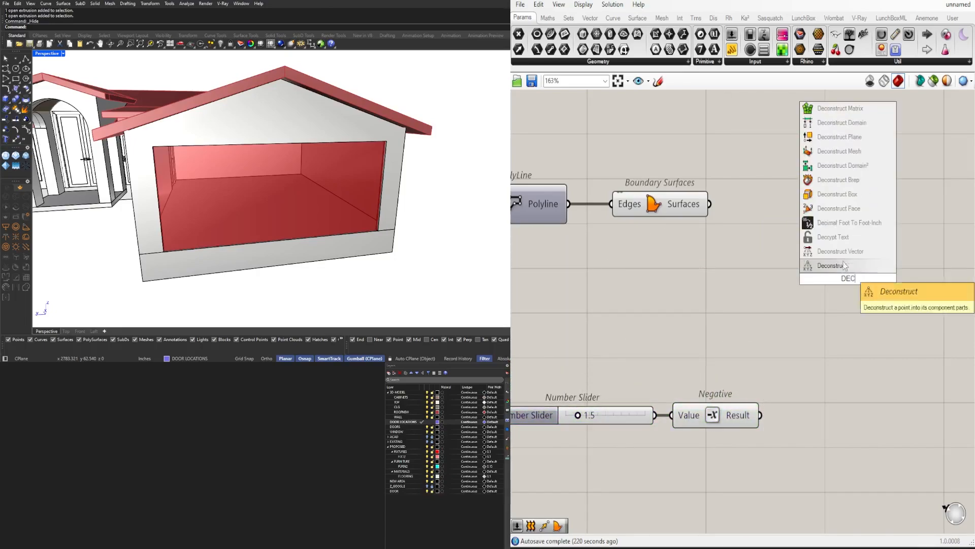
{"action": "left_click", "coordinate": [824, 187]}
{"action": "left_click_drag", "start_coordinate": [709, 203], "coordinate": [793, 205]}
{"action": "right_click_drag", "start_coordinate": [915, 237], "coordinate": [810, 239]}
{"action": "double_click", "coordinate": [854, 234]}
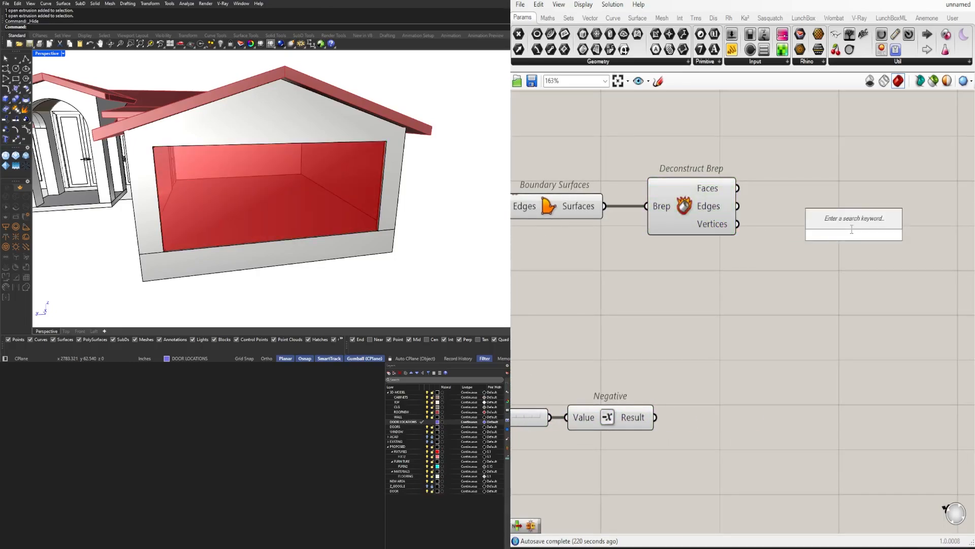
{"action": "type", "text": "ITEM"}
{"action": "left_click", "coordinate": [819, 178]}
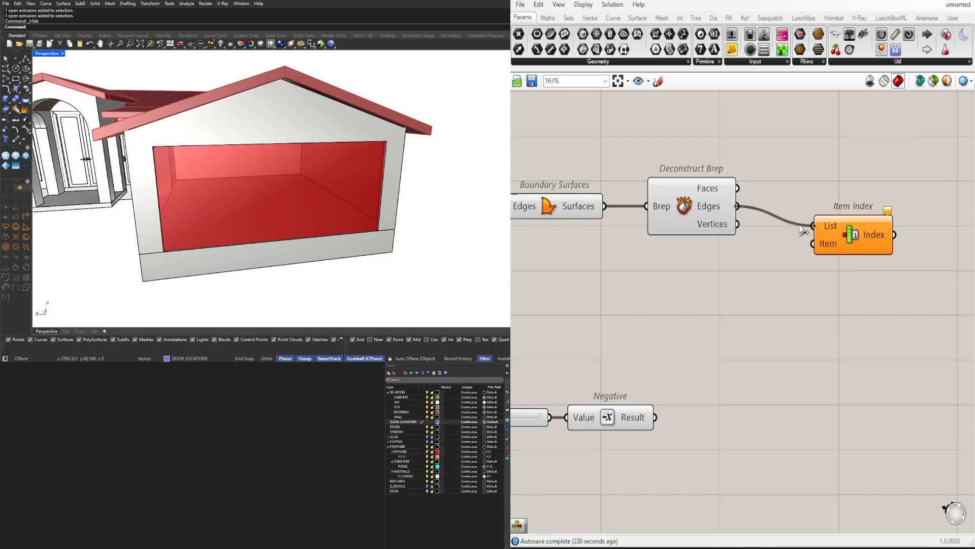
{"action": "key", "text": "Delete"}
Add a List Item component fed by the second Deconstruct Brep's edges and extend its outputs from i to +3
{"action": "double_click", "coordinate": [838, 243]}
{"action": "type", "text": "ITEM"}
{"action": "left_click", "coordinate": [833, 216]}
{"action": "left_click_drag", "start_coordinate": [738, 206], "coordinate": [797, 225]}
{"action": "scroll", "coordinate": [878, 249], "scroll_direction": "up", "scroll_amount": 3}
{"action": "left_click", "coordinate": [819, 289]}
{"action": "right_click_drag", "start_coordinate": [968, 260], "coordinate": [773, 271]}
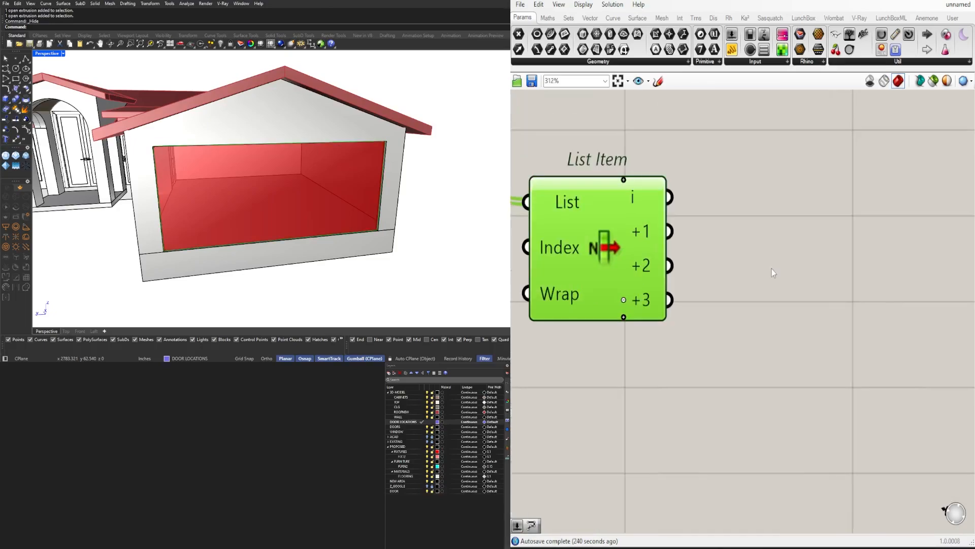
Add a Join Curves component and connect the edge outputs +1, +2 and +3 to its Curves input
{"action": "double_click", "coordinate": [772, 270]}
{"action": "type", "text": "JOIN"}
{"action": "left_click", "coordinate": [757, 256]}
{"action": "left_click_drag", "start_coordinate": [726, 253], "coordinate": [825, 244]}
{"action": "left_click_drag", "start_coordinate": [670, 266], "coordinate": [773, 243], "text": "shift"}
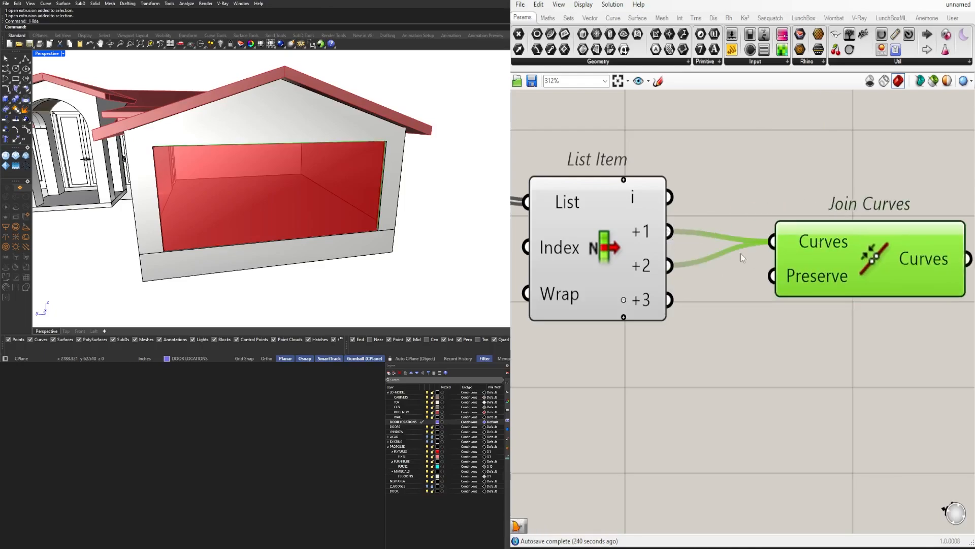
{"action": "scroll", "coordinate": [767, 248], "scroll_direction": "down", "scroll_amount": 4}
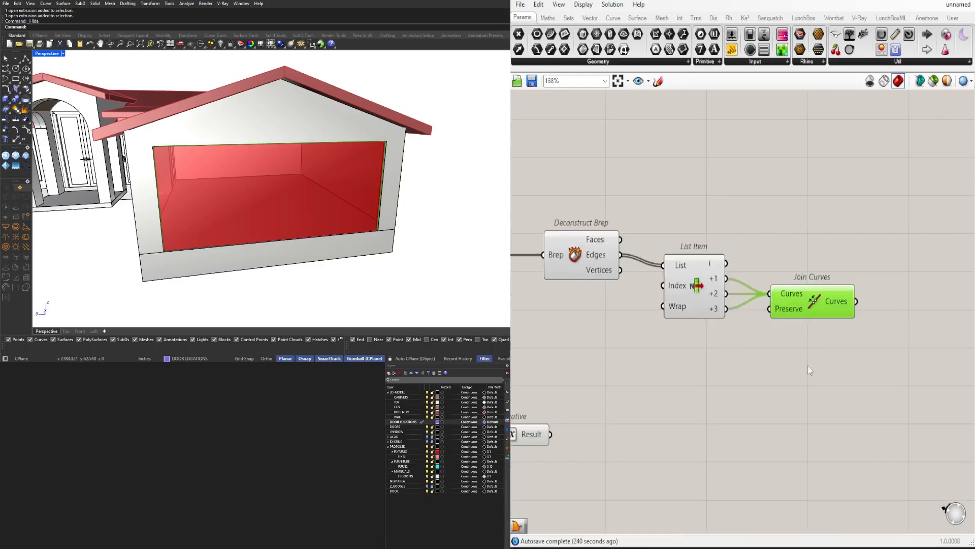
Turn off the preview of the second Deconstruct Brep and its edge List Item
{"action": "left_click_drag", "start_coordinate": [679, 340], "coordinate": [588, 224]}
{"action": "middle_click", "coordinate": [607, 207]}
{"action": "left_click", "coordinate": [648, 192]}
{"action": "left_click", "coordinate": [673, 191]}
{"action": "right_click_drag", "start_coordinate": [815, 292], "coordinate": [744, 299]}
{"action": "left_click", "coordinate": [744, 299]}
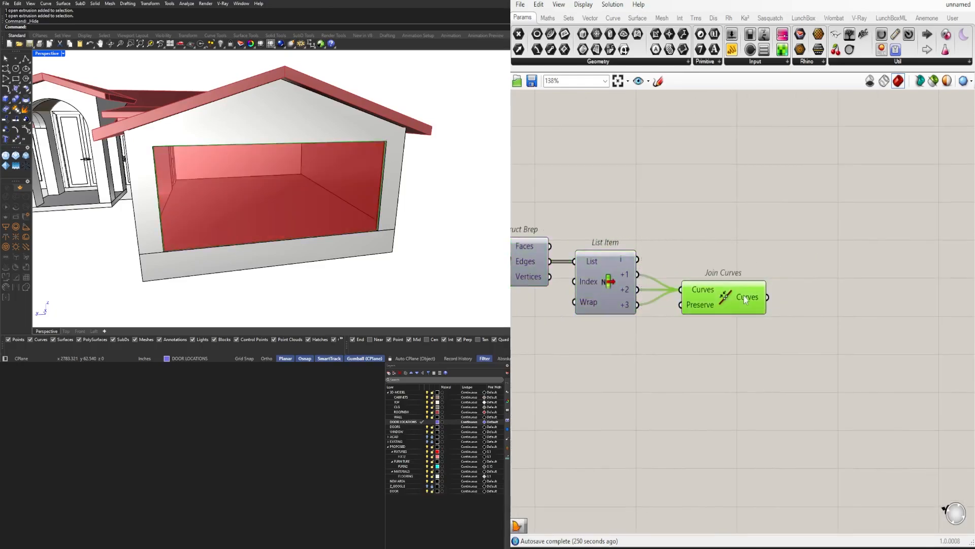
Flatten the Curves input of Join Curves and move the 1.5 slider and Negative component closer beneath it
{"action": "right_click", "coordinate": [709, 287]}
{"action": "double_click", "coordinate": [790, 325]}
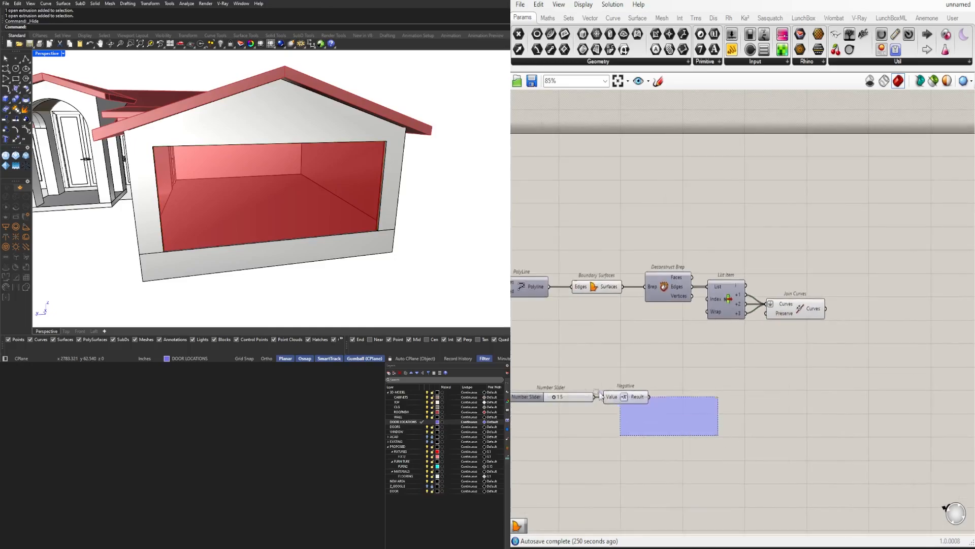
{"action": "left_click_drag", "start_coordinate": [658, 392], "coordinate": [785, 336]}
Add an Offset Curve component taking the joined curves as Curve and the Negative result as Distance
{"action": "left_click", "coordinate": [847, 334]}
{"action": "scroll", "coordinate": [847, 334], "scroll_direction": "up", "scroll_amount": 3}
{"action": "type", "text": "off"}
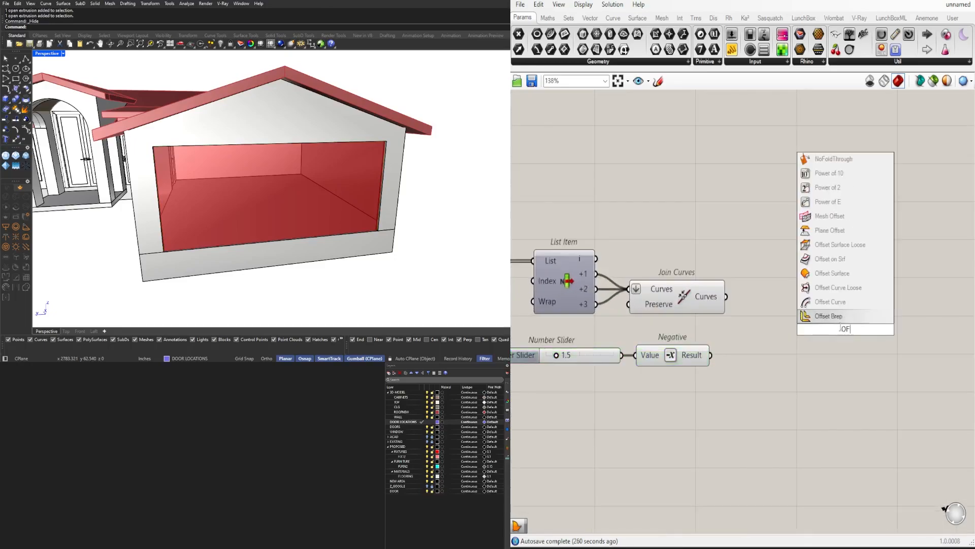
{"action": "left_click", "coordinate": [837, 304]}
{"action": "scroll", "coordinate": [752, 297], "scroll_direction": "up", "scroll_amount": 1}
{"action": "left_click_drag", "start_coordinate": [723, 297], "coordinate": [815, 327]}
{"action": "left_click_drag", "start_coordinate": [833, 333], "coordinate": [780, 372]}
Add a Loft component between the joined curves and their offset to surface the door frame
{"action": "left_click", "coordinate": [837, 311]}
{"action": "type", "text": "loft"}
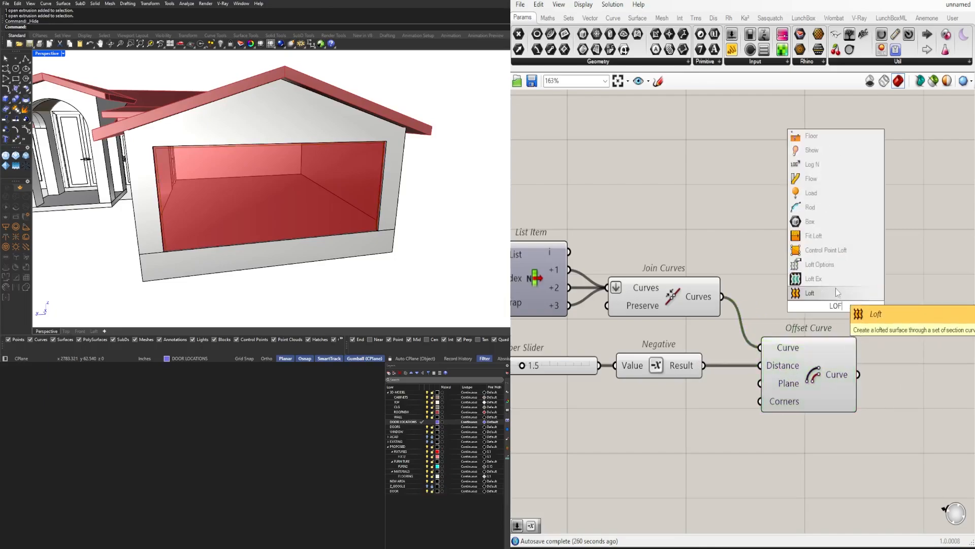
{"action": "left_click", "coordinate": [837, 292]}
{"action": "left_click_drag", "start_coordinate": [845, 301], "coordinate": [958, 315]}
{"action": "left_click_drag", "start_coordinate": [896, 309], "coordinate": [858, 368]}
{"action": "left_click_drag", "start_coordinate": [859, 374], "coordinate": [901, 313]}
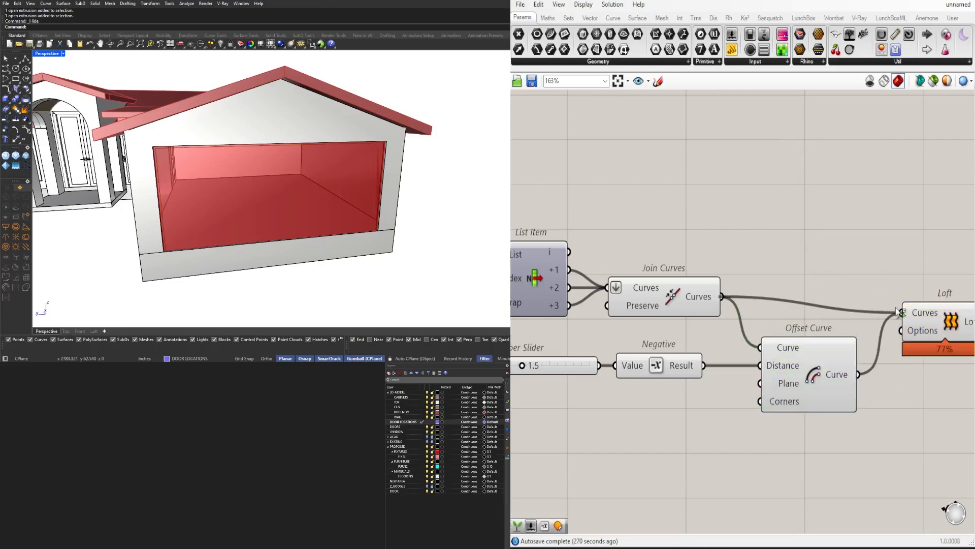
{"action": "right_click_drag", "start_coordinate": [899, 312], "coordinate": [833, 317]}
{"action": "left_click", "coordinate": [862, 320]}
{"action": "scroll", "coordinate": [366, 235], "scroll_direction": "up", "scroll_amount": 8}
{"action": "scroll", "coordinate": [305, 241], "scroll_direction": "down", "scroll_amount": 4}
{"action": "scroll", "coordinate": [641, 322], "scroll_direction": "down", "scroll_amount": 5}
Turn off the preview of the Boundary Surfaces component
{"action": "right_click_drag", "start_coordinate": [641, 322], "coordinate": [869, 320]}
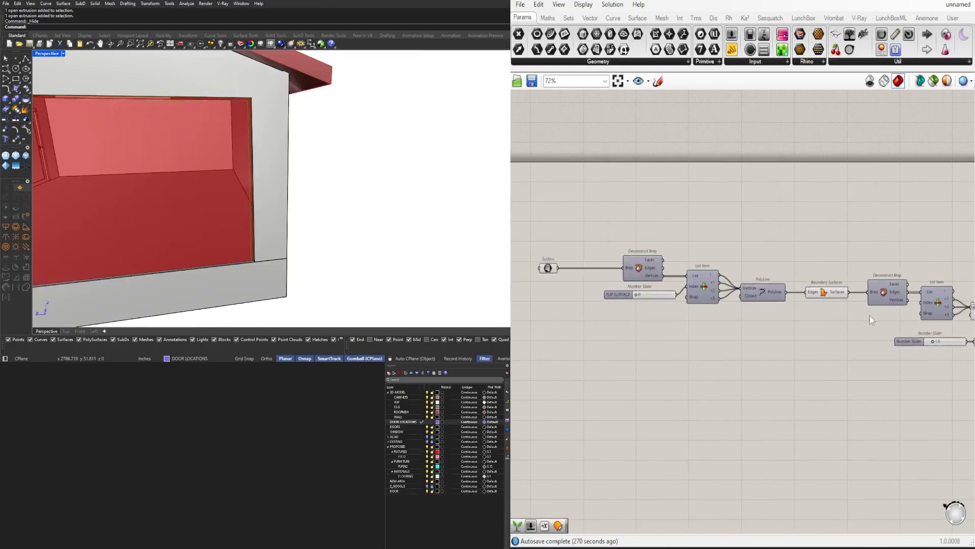
{"action": "left_click_drag", "start_coordinate": [861, 317], "coordinate": [809, 263]}
{"action": "middle_click", "coordinate": [810, 263]}
{"action": "left_click", "coordinate": [838, 261]}
{"action": "right_click_drag", "start_coordinate": [898, 258], "coordinate": [600, 246]}
{"action": "scroll", "coordinate": [833, 300], "scroll_direction": "up", "scroll_amount": 5}
{"action": "left_click_drag", "start_coordinate": [803, 312], "coordinate": [818, 302]}
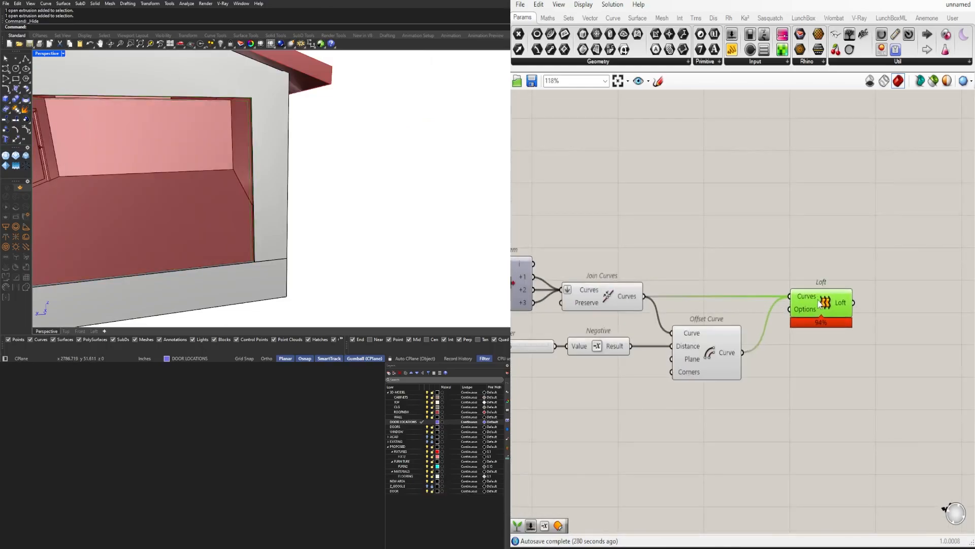
Turn off the preview of the source geometry parameter at the start of the definition
{"action": "left_click", "coordinate": [793, 340]}
{"action": "scroll", "coordinate": [711, 328], "scroll_direction": "down", "scroll_amount": 8}
{"action": "scroll", "coordinate": [909, 327], "scroll_direction": "up", "scroll_amount": 3}
{"action": "right_click_drag", "start_coordinate": [909, 327], "coordinate": [681, 325]}
{"action": "right_click_drag", "start_coordinate": [584, 305], "coordinate": [930, 330]}
{"action": "right_click_drag", "start_coordinate": [555, 320], "coordinate": [702, 335]}
{"action": "left_click_drag", "start_coordinate": [700, 330], "coordinate": [632, 260]}
{"action": "middle_click", "coordinate": [632, 261]}
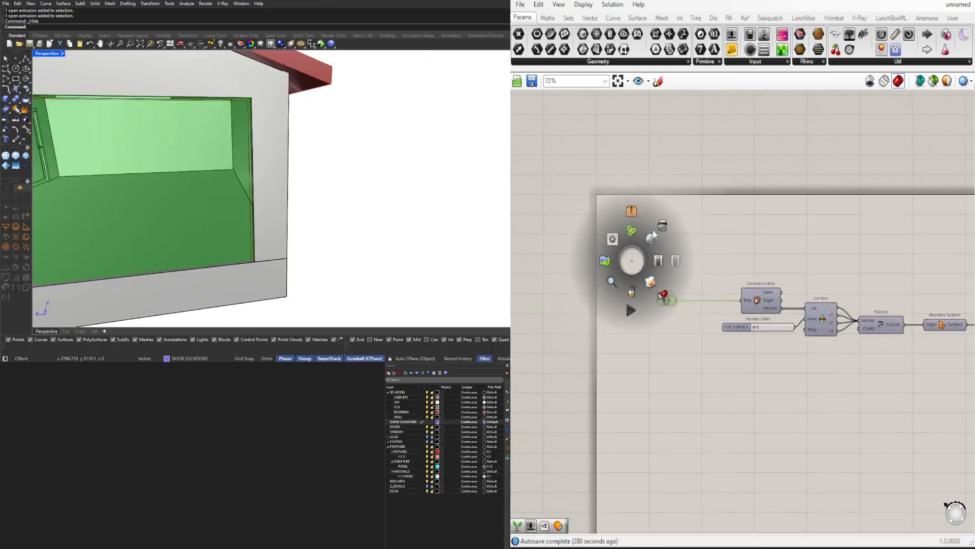
{"action": "left_click", "coordinate": [653, 235]}
Delete the Loft component from the definition
{"action": "scroll", "coordinate": [782, 315], "scroll_direction": "down", "scroll_amount": 4}
{"action": "right_click_drag", "start_coordinate": [832, 338], "coordinate": [676, 330]}
{"action": "scroll", "coordinate": [757, 333], "scroll_direction": "up", "scroll_amount": 7}
{"action": "left_click", "coordinate": [762, 320]}
{"action": "key", "text": "Delete"}
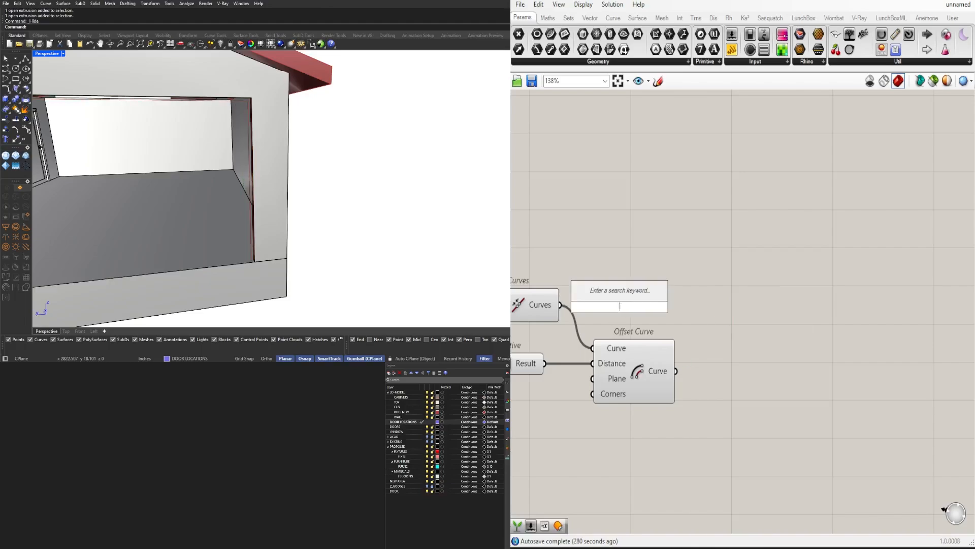
Add two End Points components, one for the joined curves and one for the offset curve
{"action": "type", "text": "end"}
{"action": "left_click", "coordinate": [619, 295]}
{"action": "left_click_drag", "start_coordinate": [560, 304], "coordinate": [681, 277]}
{"action": "left_click_drag", "start_coordinate": [680, 277], "coordinate": [731, 371], "text": "alt"}
{"action": "left_click_drag", "start_coordinate": [676, 372], "coordinate": [694, 376]}
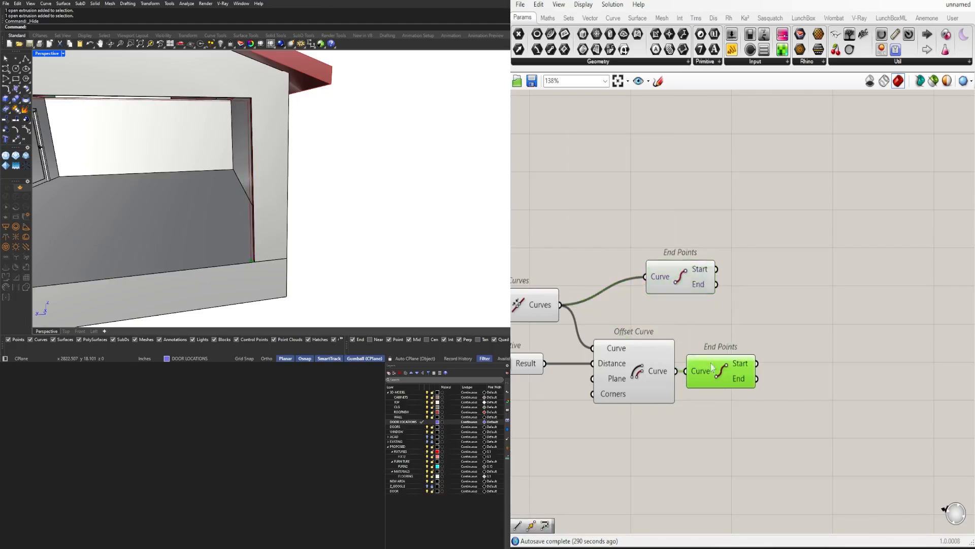
{"action": "left_click_drag", "start_coordinate": [684, 287], "coordinate": [643, 315]}
Add two Line components, one connecting the start points and one the end points of the joined and offset curves
{"action": "type", "text": "LIN"}
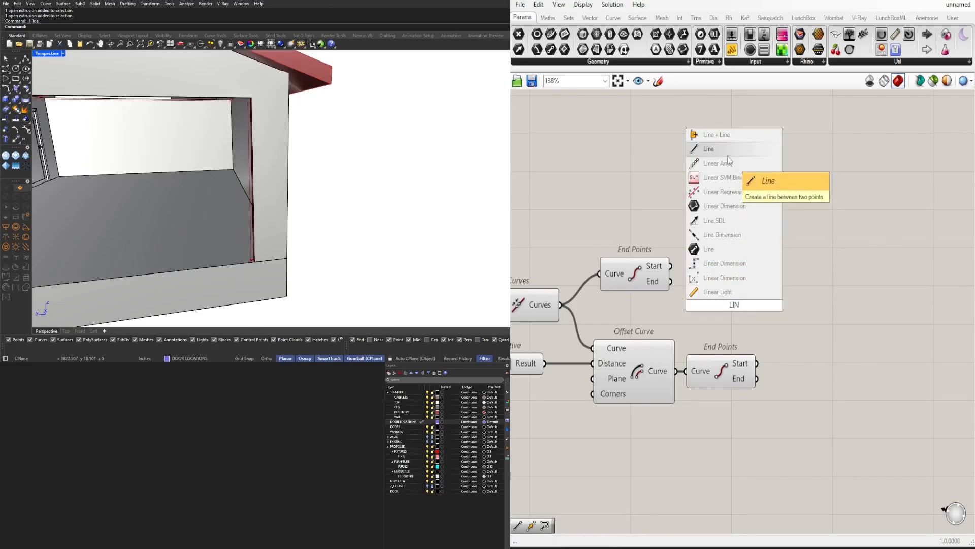
{"action": "left_click", "coordinate": [728, 155]}
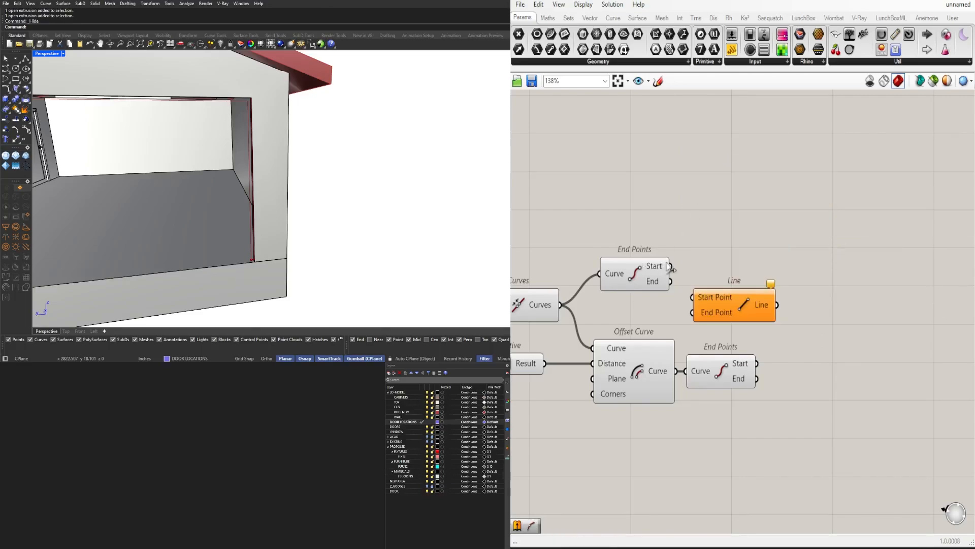
{"action": "left_click_drag", "start_coordinate": [726, 305], "coordinate": [848, 325]}
{"action": "left_click_drag", "start_coordinate": [670, 266], "coordinate": [828, 329]}
{"action": "key", "text": "ctrl+c"}
{"action": "key", "text": "ctrl+v"}
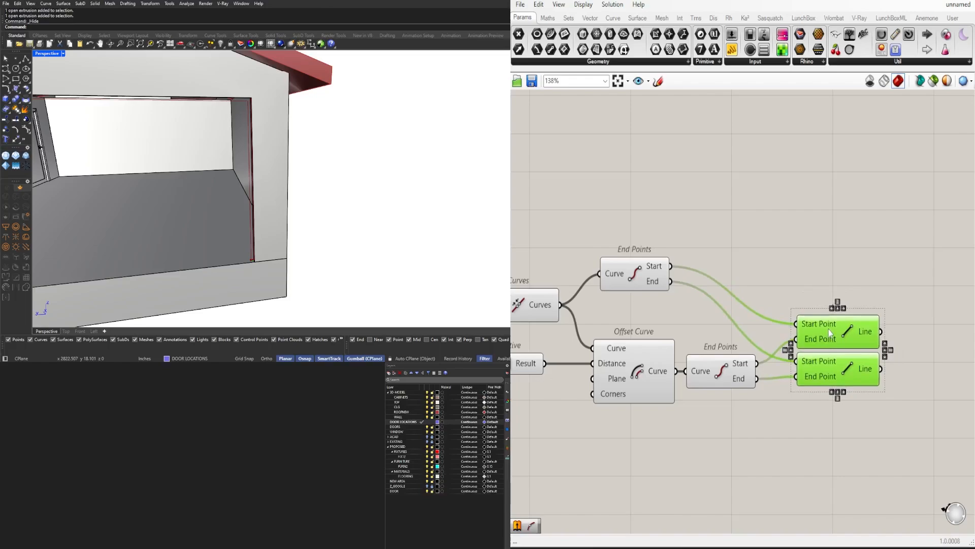
{"action": "left_click_drag", "start_coordinate": [917, 416], "coordinate": [833, 322]}
Add a Join Curves component collecting the original joined curves, the offset curve and both connecting lines
{"action": "double_click", "coordinate": [787, 268]}
{"action": "type", "text": "jo"}
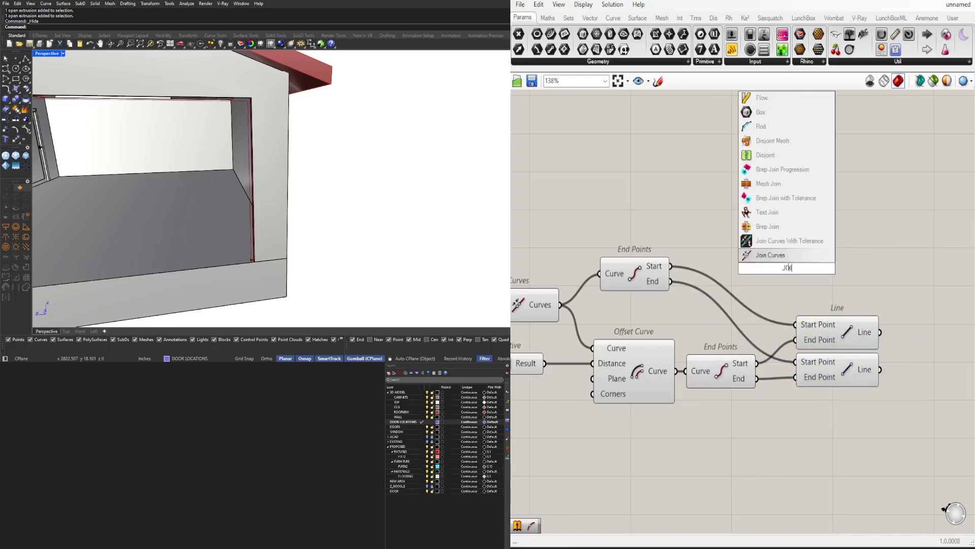
{"action": "left_click", "coordinate": [786, 255]}
{"action": "right_click_drag", "start_coordinate": [554, 309], "coordinate": [612, 304]}
{"action": "left_click", "coordinate": [611, 305]}
{"action": "left_click_drag", "start_coordinate": [616, 303], "coordinate": [951, 303]}
{"action": "right_click_drag", "start_coordinate": [950, 303], "coordinate": [817, 320]}
{"action": "key", "text": "ctrl+z"}
{"action": "left_click_drag", "start_coordinate": [712, 294], "coordinate": [853, 309]}
{"action": "right_click_drag", "start_coordinate": [855, 307], "coordinate": [826, 310]}
Flatten the Curves input of the new Join Curves component, hide its incoming wires and place it beside the lines
{"action": "right_click", "coordinate": [843, 310]}
{"action": "left_click", "coordinate": [870, 395]}
{"action": "left_click_drag", "start_coordinate": [869, 321], "coordinate": [854, 373]}
{"action": "left_click", "coordinate": [819, 348]}
{"action": "scroll", "coordinate": [818, 349], "scroll_direction": "down", "scroll_amount": 2}
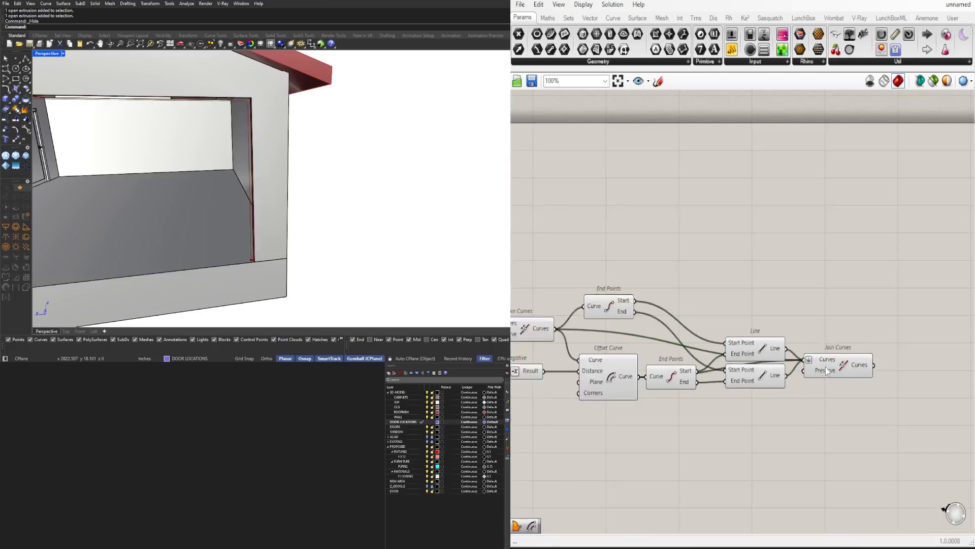
{"action": "scroll", "coordinate": [825, 370], "scroll_direction": "up", "scroll_amount": 3}
{"action": "right_click_drag", "start_coordinate": [825, 370], "coordinate": [739, 383]}
{"action": "right_click", "coordinate": [735, 367]}
{"action": "mouse_move", "coordinate": [851, 357]}
{"action": "left_click", "coordinate": [885, 384]}
{"action": "scroll", "coordinate": [882, 328], "scroll_direction": "down", "scroll_amount": 4}
{"action": "right_click_drag", "start_coordinate": [828, 391], "coordinate": [736, 400]}
Add a Boundary Surfaces component that takes the closed frame outline from Join Curves as its Edges
{"action": "left_click", "coordinate": [731, 361]}
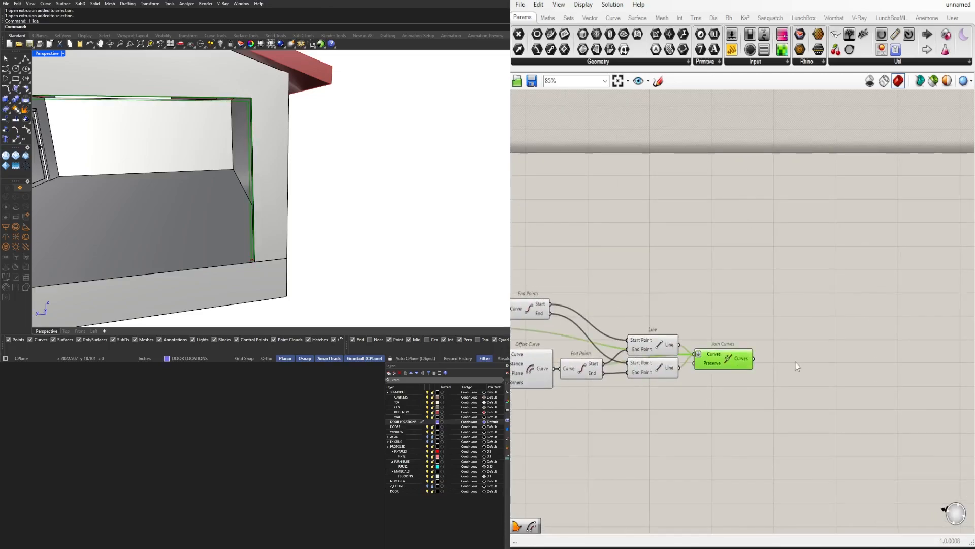
{"action": "type", "text": "bou"}
{"action": "key", "text": "Return"}
{"action": "scroll", "coordinate": [752, 357], "scroll_direction": "up", "scroll_amount": 3}
{"action": "left_click_drag", "start_coordinate": [755, 361], "coordinate": [781, 362]}
{"action": "left_click", "coordinate": [815, 362]}
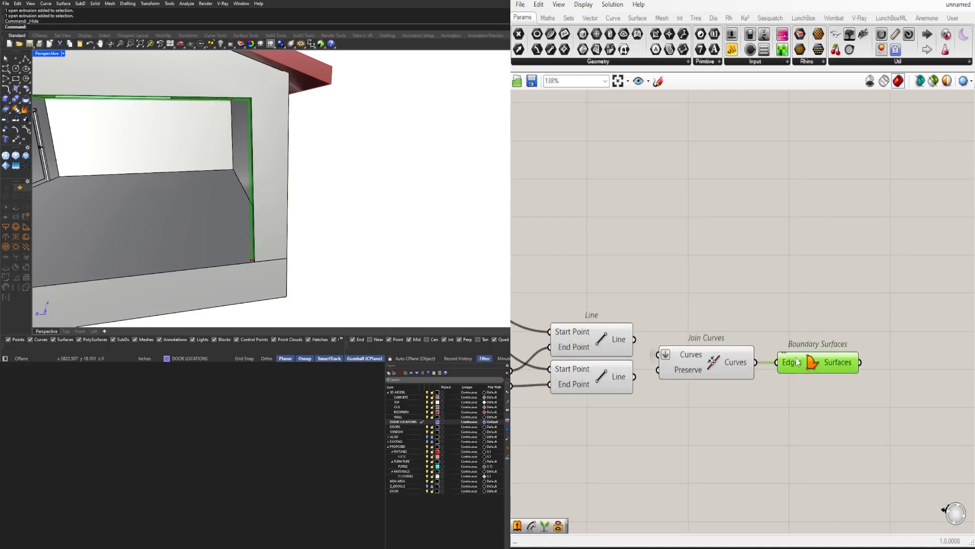
Duplicate the Offset Curve component below the original, feed it the Polyline output as Curve and hide that wire
{"action": "scroll", "coordinate": [813, 366], "scroll_direction": "down", "scroll_amount": 4}
{"action": "right_click_drag", "start_coordinate": [752, 378], "coordinate": [897, 358]}
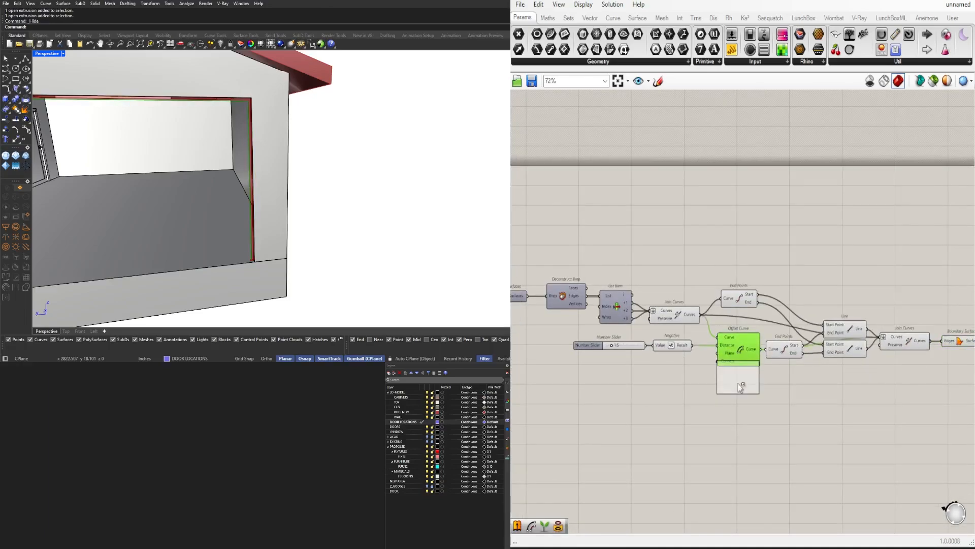
{"action": "left_click_drag", "start_coordinate": [738, 383], "coordinate": [739, 395], "text": "alt"}
{"action": "right_click_drag", "start_coordinate": [566, 376], "coordinate": [747, 363]}
{"action": "right_click_drag", "start_coordinate": [609, 286], "coordinate": [594, 291]}
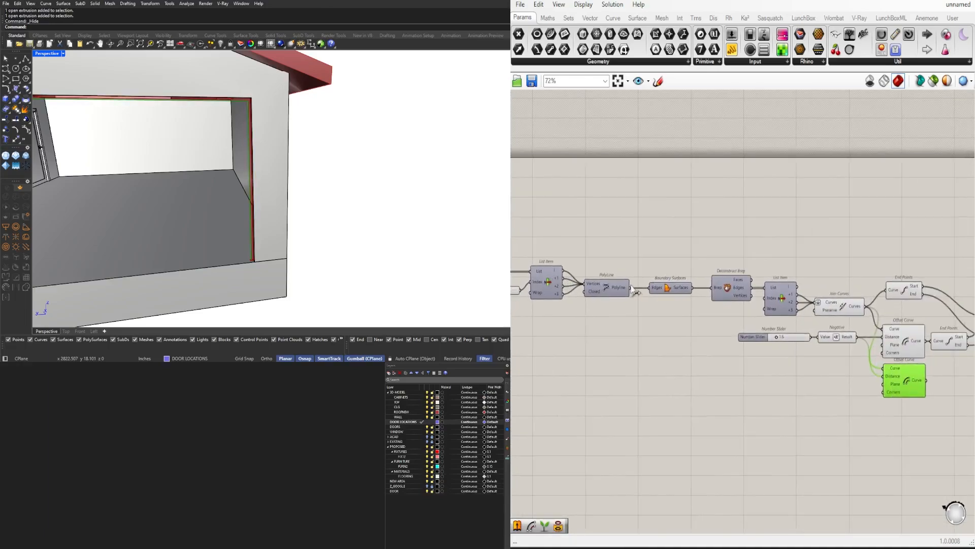
{"action": "left_click", "coordinate": [888, 372]}
{"action": "scroll", "coordinate": [888, 372], "scroll_direction": "up", "scroll_amount": 3}
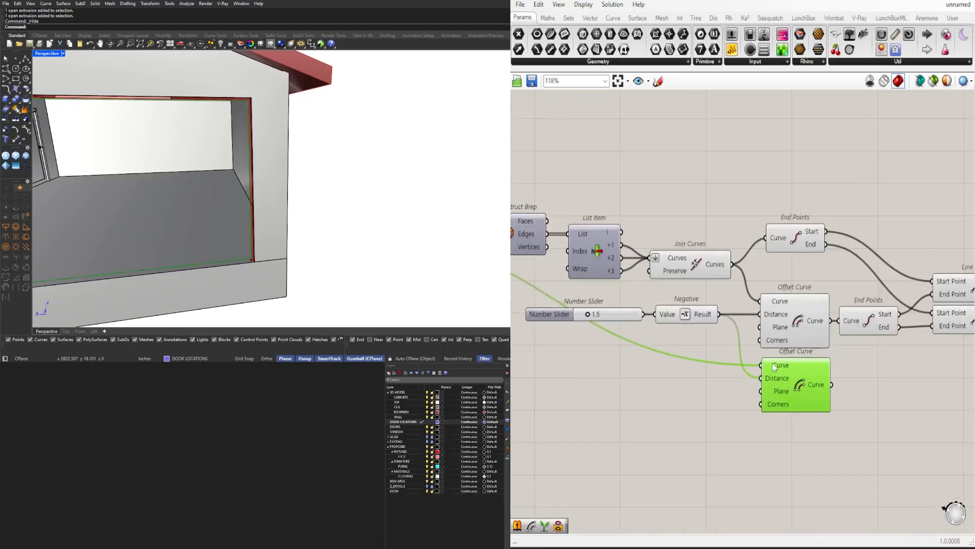
{"action": "right_click", "coordinate": [774, 367]}
{"action": "mouse_move", "coordinate": [813, 356]}
{"action": "left_click", "coordinate": [926, 382]}
{"action": "right_click_drag", "start_coordinate": [897, 391], "coordinate": [811, 392]}
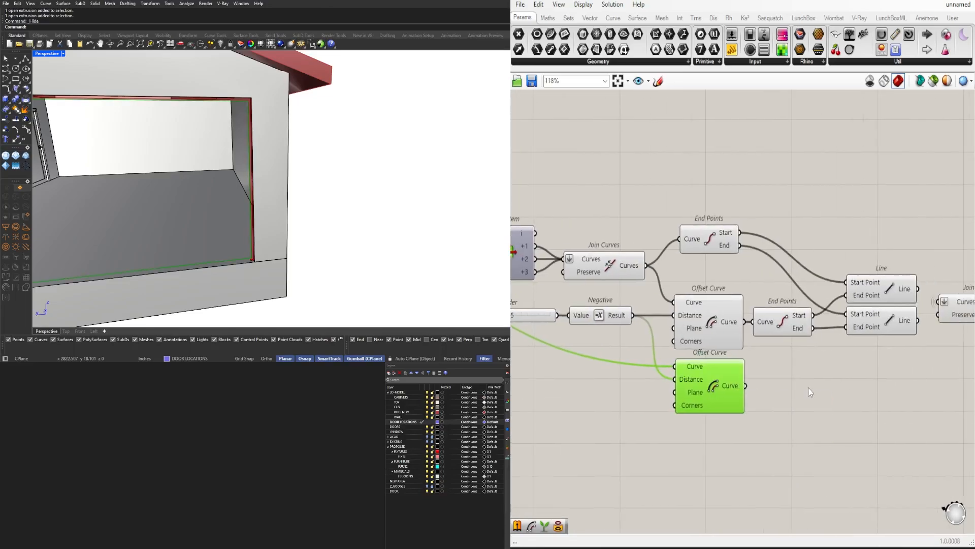
Add a Boundary Surfaces component fed by the lower Offset Curve to surface the door panel
{"action": "double_click", "coordinate": [808, 388]}
{"action": "type", "text": "bou"}
{"action": "key", "text": "Return"}
{"action": "left_click_drag", "start_coordinate": [746, 386], "coordinate": [791, 384]}
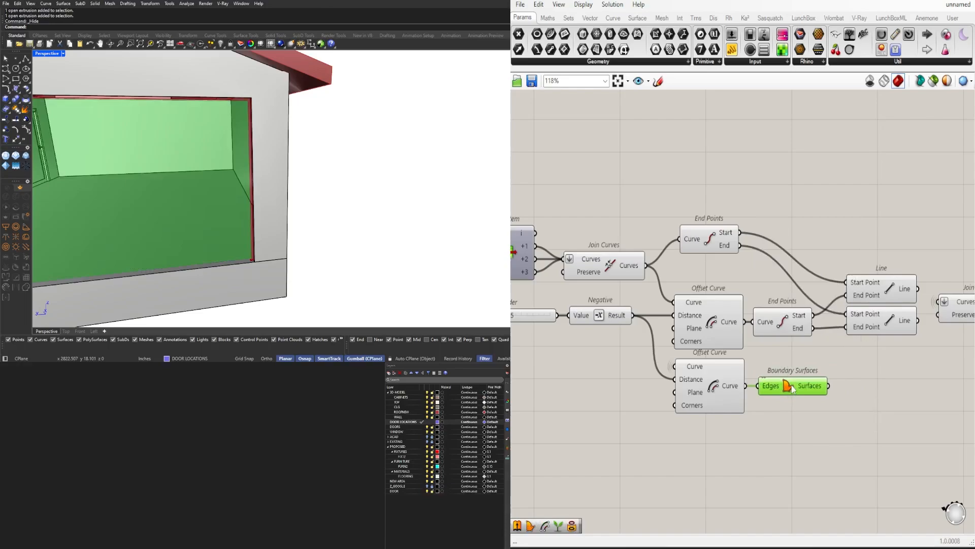
Add an Isotrim component to the right of the door panel's Boundary Surfaces
{"action": "left_click", "coordinate": [889, 392]}
{"action": "right_click_drag", "start_coordinate": [890, 393], "coordinate": [715, 360]}
{"action": "type", "text": "iso"}
{"action": "left_click", "coordinate": [808, 357]}
{"action": "left_click_drag", "start_coordinate": [714, 387], "coordinate": [881, 387]}
Add a Divide Domain² component for the panel surface and wire its Segments and the surface into Isotrim
{"action": "double_click", "coordinate": [749, 421]}
{"action": "type", "text": "DIV"}
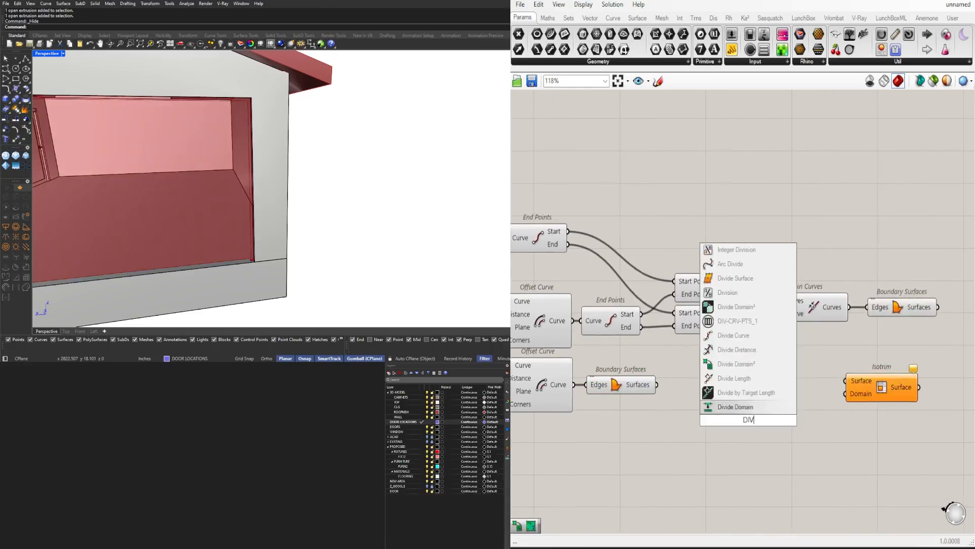
{"action": "left_click", "coordinate": [734, 395]}
{"action": "left_click_drag", "start_coordinate": [657, 385], "coordinate": [709, 407]}
{"action": "left_click_drag", "start_coordinate": [780, 421], "coordinate": [800, 439]}
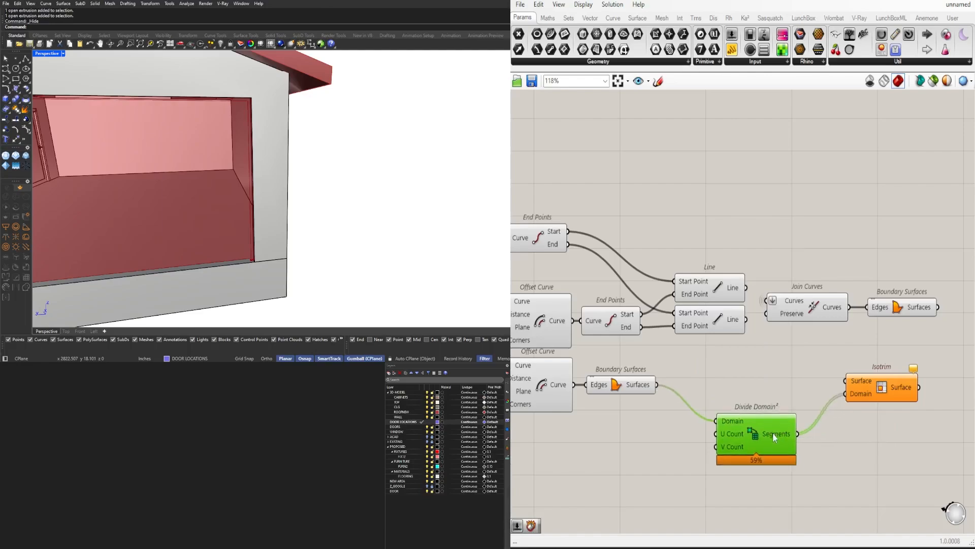
{"action": "left_click_drag", "start_coordinate": [657, 384], "coordinate": [846, 381]}
{"action": "left_click_drag", "start_coordinate": [875, 388], "coordinate": [863, 392]}
{"action": "left_click_drag", "start_coordinate": [735, 443], "coordinate": [726, 443]}
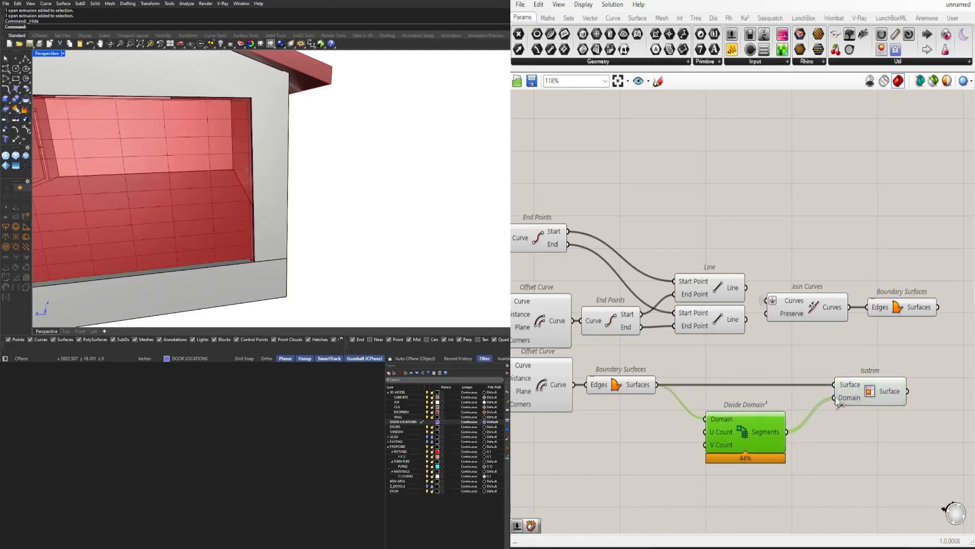
Add two number sliders set to 4 for the U Count and V Count of Divide Domain²
{"action": "right_click_drag", "start_coordinate": [615, 460], "coordinate": [691, 429]}
{"action": "double_click", "coordinate": [680, 431]}
{"action": "type", "text": "4"}
{"action": "key", "text": "Return"}
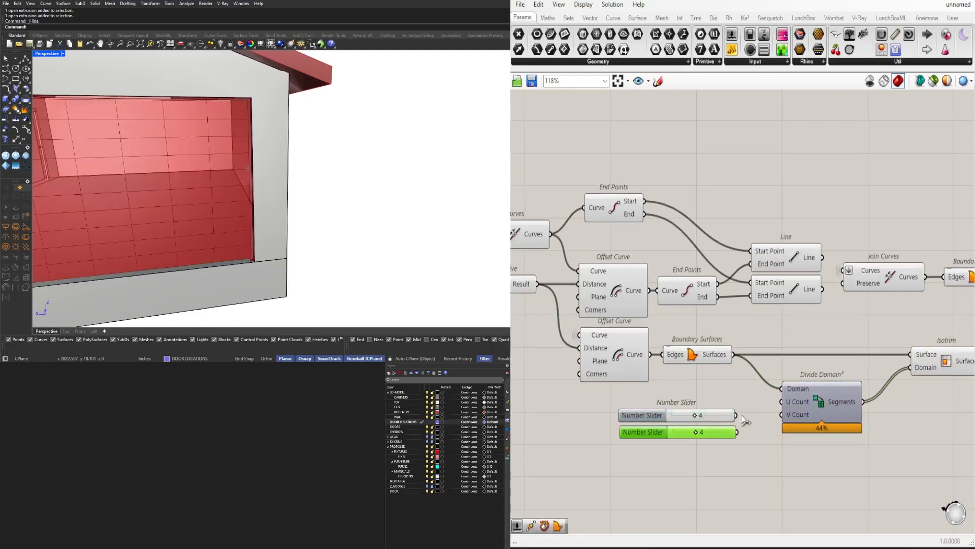
Set the slider that drives the frame offset to 1.1
{"action": "right_click_drag", "start_coordinate": [260, 220], "coordinate": [307, 192]}
{"action": "scroll", "coordinate": [306, 192], "scroll_direction": "down", "scroll_amount": 5}
{"action": "scroll", "coordinate": [307, 191], "scroll_direction": "up", "scroll_amount": 4}
{"action": "right_click_drag", "start_coordinate": [899, 414], "coordinate": [816, 412]}
{"action": "left_click", "coordinate": [818, 352]}
{"action": "scroll", "coordinate": [626, 395], "scroll_direction": "up", "scroll_amount": 5}
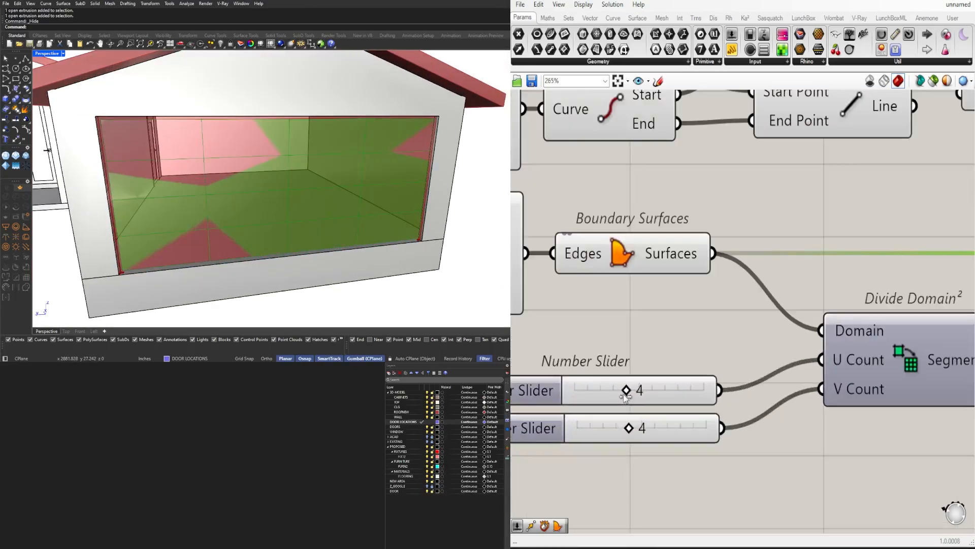
{"action": "scroll", "coordinate": [627, 395], "scroll_direction": "down", "scroll_amount": 3}
{"action": "right_click_drag", "start_coordinate": [544, 335], "coordinate": [803, 378]}
{"action": "scroll", "coordinate": [613, 266], "scroll_direction": "up", "scroll_amount": 4}
{"action": "mouse_move", "coordinate": [613, 266]}
{"action": "left_mouse_down"}
{"action": "mouse_move", "coordinate": [649, 266]}
{"action": "mouse_move", "coordinate": [606, 267]}
{"action": "left_mouse_up"}
Examine the frame and panel at the base of the opening and compare the results of both Offset Curve components
{"action": "right_click_drag", "start_coordinate": [339, 277], "coordinate": [296, 242]}
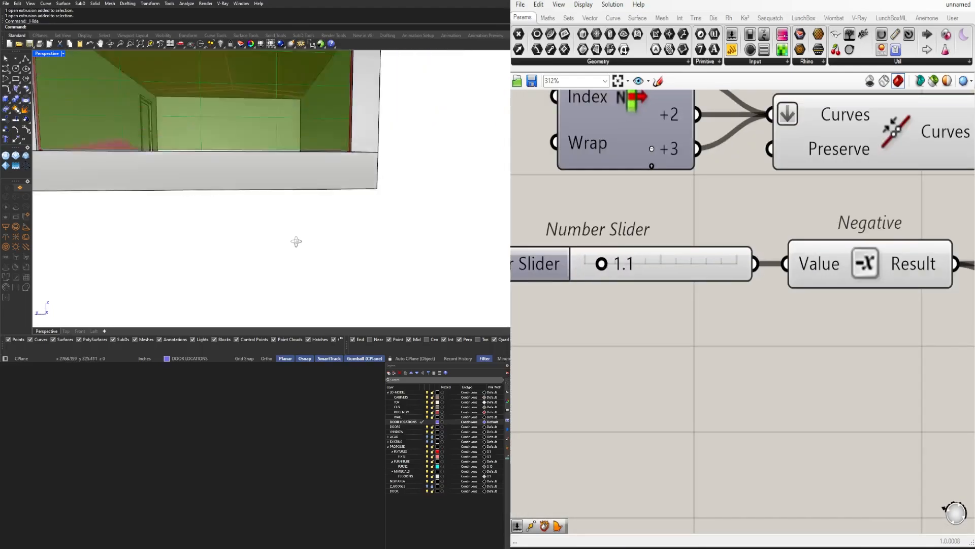
{"action": "scroll", "coordinate": [343, 160], "scroll_direction": "up", "scroll_amount": 4}
{"action": "scroll", "coordinate": [349, 165], "scroll_direction": "down", "scroll_amount": 4}
{"action": "right_click_drag", "start_coordinate": [299, 162], "coordinate": [360, 197], "text": "shift"}
{"action": "scroll", "coordinate": [170, 212], "scroll_direction": "up", "scroll_amount": 4}
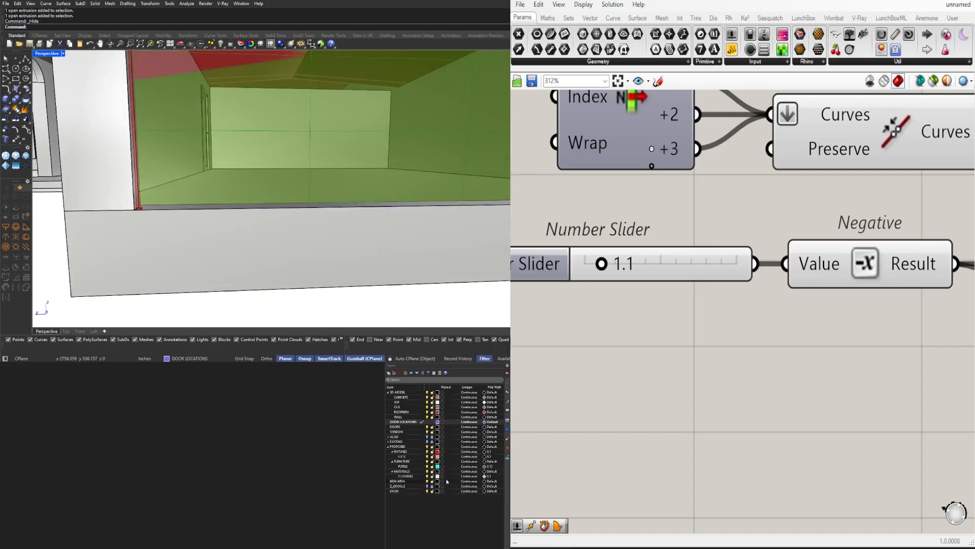
{"action": "scroll", "coordinate": [635, 330], "scroll_direction": "down", "scroll_amount": 7}
{"action": "right_click_drag", "start_coordinate": [744, 338], "coordinate": [809, 330]}
{"action": "left_click", "coordinate": [790, 329]}
{"action": "right_click_drag", "start_coordinate": [817, 388], "coordinate": [936, 347]}
{"action": "scroll", "coordinate": [762, 330], "scroll_direction": "down", "scroll_amount": 2}
{"action": "right_click_drag", "start_coordinate": [621, 339], "coordinate": [584, 322]}
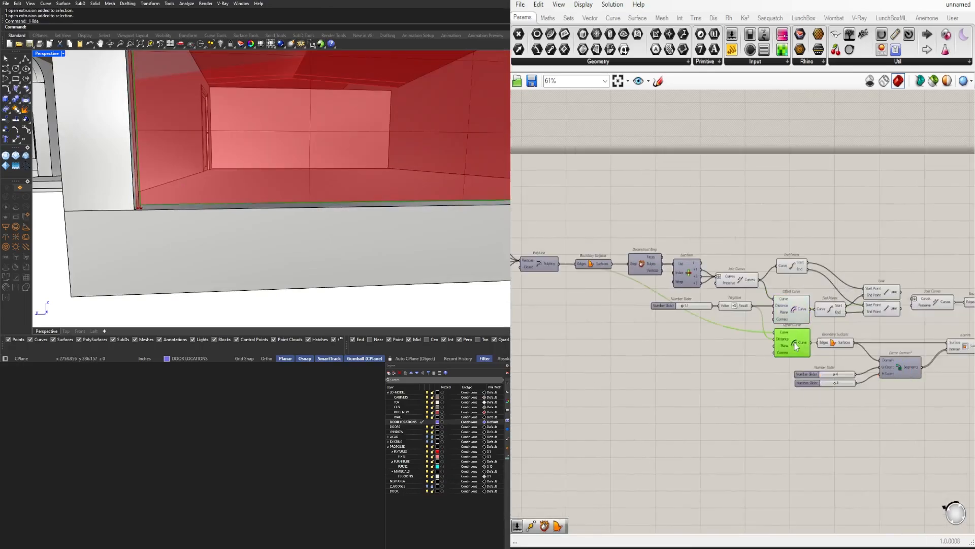
{"action": "left_click", "coordinate": [794, 310]}
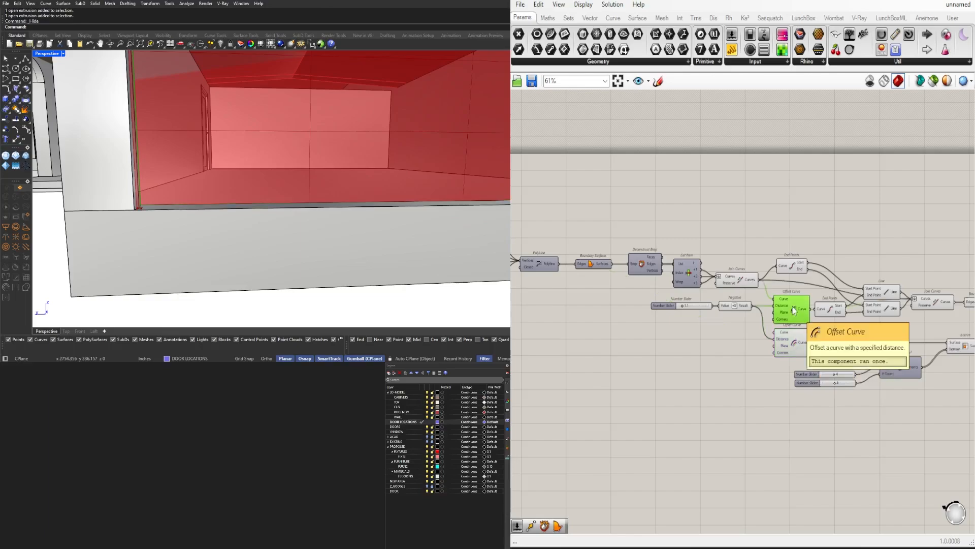
Delete the lower Offset Curve component and move the panel surface and Isotrim components aside to free up space
{"action": "right_click_drag", "start_coordinate": [830, 346], "coordinate": [741, 328]}
{"action": "left_click", "coordinate": [689, 327]}
{"action": "key", "text": "Delete"}
{"action": "left_click_drag", "start_coordinate": [920, 406], "coordinate": [822, 324]}
Copy the End Points and Line components below and wire them to draw a line between the offset curve's two ends
{"action": "left_click", "coordinate": [721, 336]}
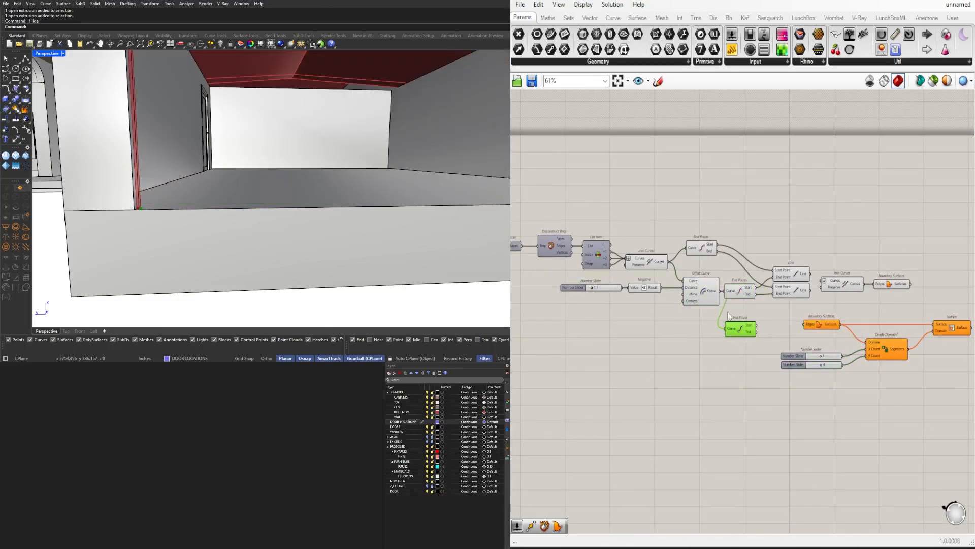
{"action": "left_click_drag", "start_coordinate": [756, 277], "coordinate": [746, 278]}
{"action": "left_click_drag", "start_coordinate": [742, 292], "coordinate": [780, 329]}
{"action": "left_click", "coordinate": [773, 317]}
{"action": "scroll", "coordinate": [801, 297], "scroll_direction": "up", "scroll_amount": 2}
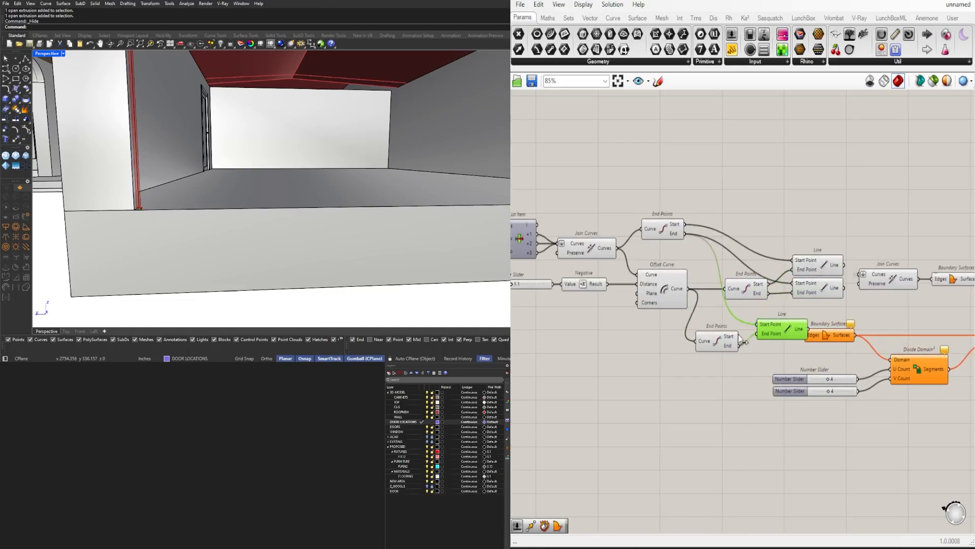
{"action": "left_click", "coordinate": [711, 340], "text": "shift"}
{"action": "left_click_drag", "start_coordinate": [711, 340], "coordinate": [714, 327]}
{"action": "right_click_drag", "start_coordinate": [661, 327], "coordinate": [713, 330]}
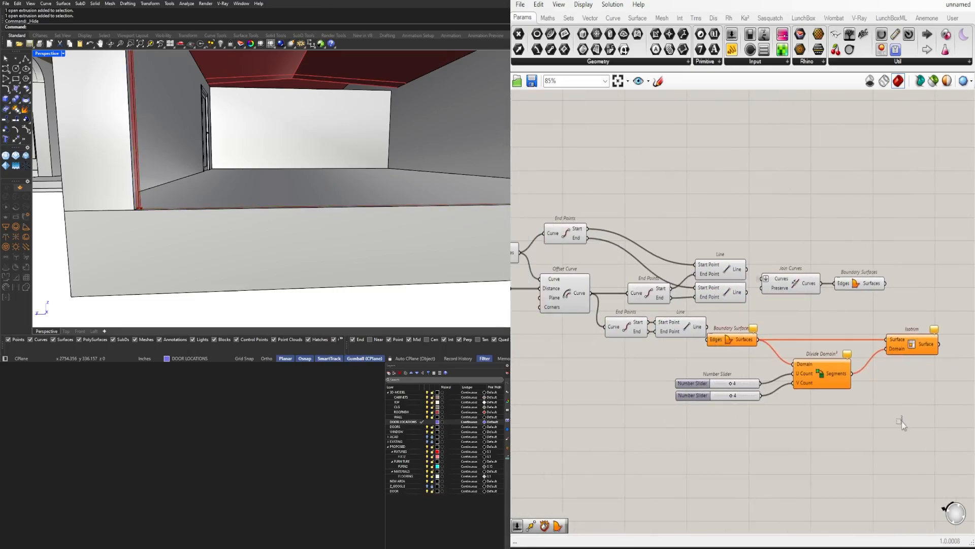
Make room for a new Join Curves component joining the offset curve with the base line, and hide its input wires
{"action": "left_click_drag", "start_coordinate": [902, 422], "coordinate": [730, 338]}
{"action": "left_click_drag", "start_coordinate": [731, 339], "coordinate": [808, 338]}
{"action": "double_click", "coordinate": [744, 315]}
{"action": "type", "text": "JO"}
{"action": "left_click", "coordinate": [727, 304]}
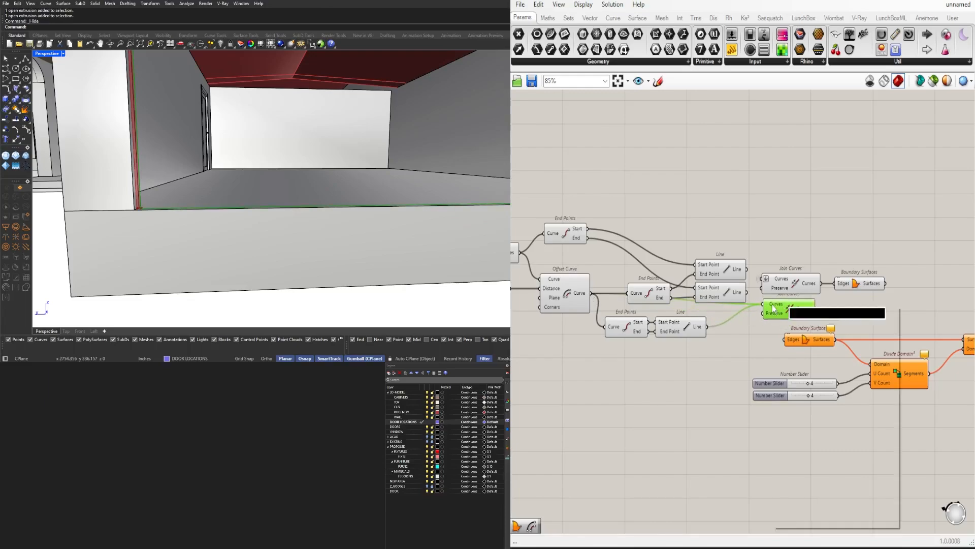
{"action": "mouse_move", "coordinate": [813, 337]}
{"action": "left_click", "coordinate": [923, 363]}
Connect the closed panel outline from the new Join Curves to the Edges of the panel's Boundary Surfaces
{"action": "scroll", "coordinate": [668, 323], "scroll_direction": "up", "scroll_amount": 2}
{"action": "left_click_drag", "start_coordinate": [721, 381], "coordinate": [628, 333]}
{"action": "left_click_drag", "start_coordinate": [628, 333], "coordinate": [652, 328]}
{"action": "left_click", "coordinate": [711, 386]}
{"action": "right_click_drag", "start_coordinate": [930, 437], "coordinate": [653, 379]}
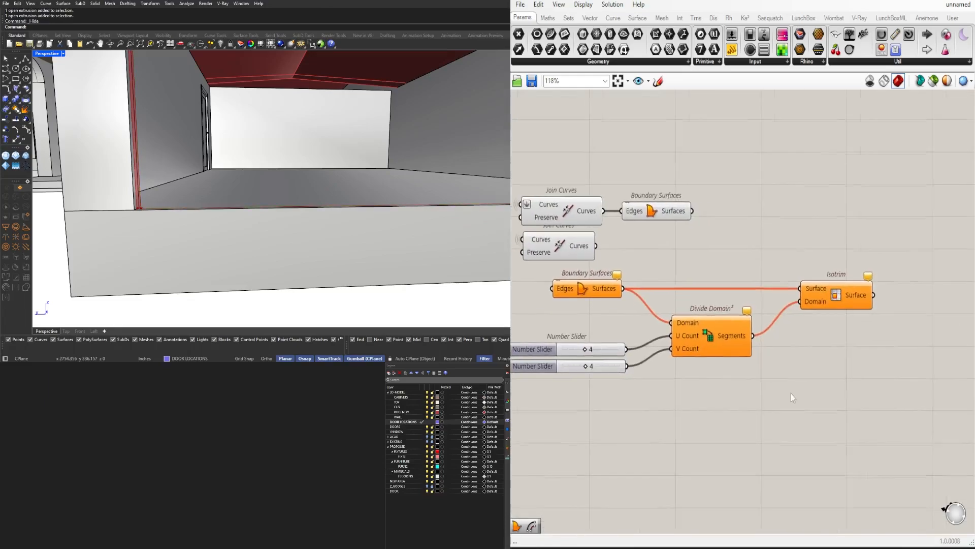
{"action": "scroll", "coordinate": [791, 393], "scroll_direction": "down", "scroll_amount": 2}
{"action": "left_click_drag", "start_coordinate": [875, 403], "coordinate": [633, 317]}
{"action": "left_click_drag", "start_coordinate": [638, 318], "coordinate": [685, 296]}
{"action": "scroll", "coordinate": [640, 297], "scroll_direction": "up", "scroll_amount": 2}
{"action": "scroll", "coordinate": [770, 269], "scroll_direction": "down", "scroll_amount": 2}
{"action": "right_click_drag", "start_coordinate": [930, 309], "coordinate": [805, 322]}
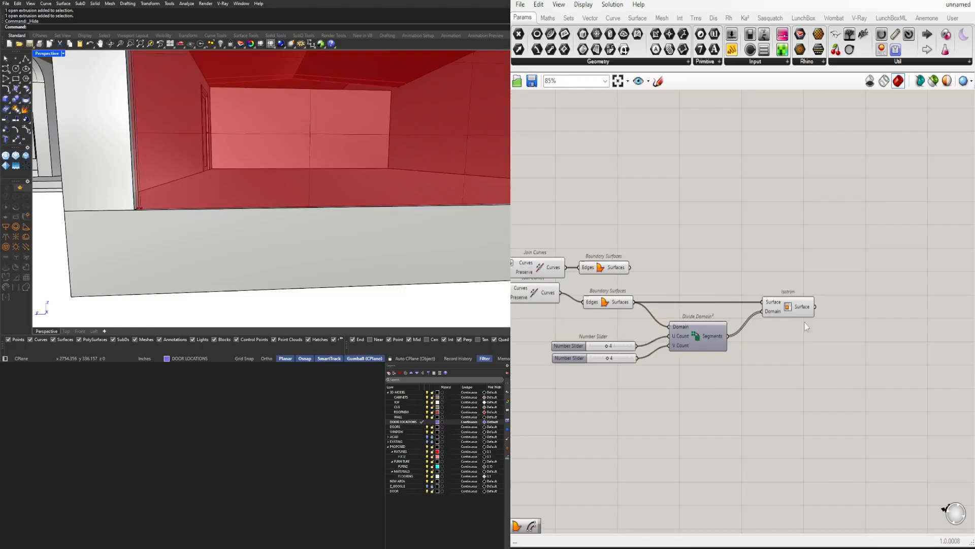
Set both the U Count and V Count sliders of Divide Domain² to 5
{"action": "left_click", "coordinate": [796, 312]}
{"action": "scroll", "coordinate": [238, 188], "scroll_direction": "down", "scroll_amount": 8}
{"action": "scroll", "coordinate": [218, 162], "scroll_direction": "up", "scroll_amount": 3}
{"action": "left_click_drag", "start_coordinate": [788, 426], "coordinate": [598, 306]}
{"action": "scroll", "coordinate": [599, 307], "scroll_direction": "up", "scroll_amount": 2}
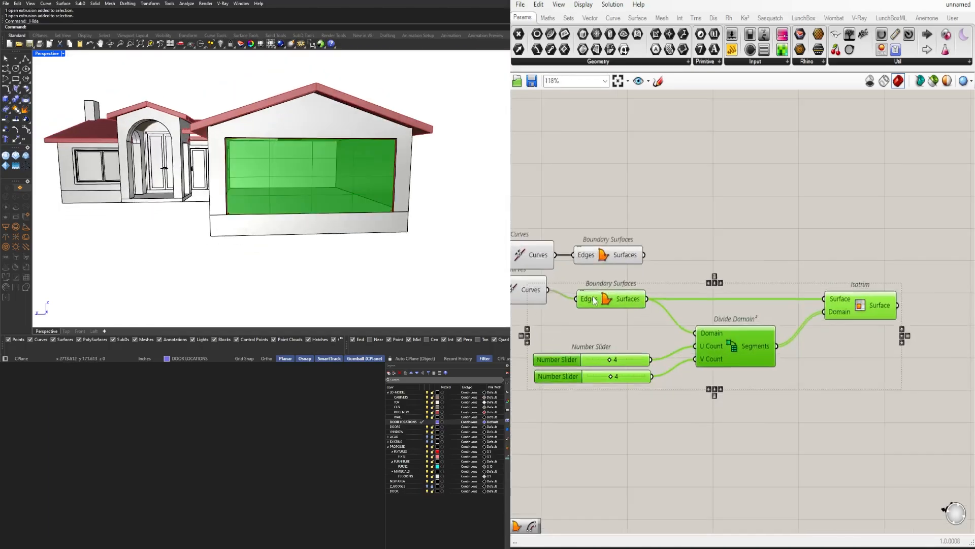
{"action": "left_click", "coordinate": [687, 454]}
{"action": "scroll", "coordinate": [677, 349], "scroll_direction": "up", "scroll_amount": 6}
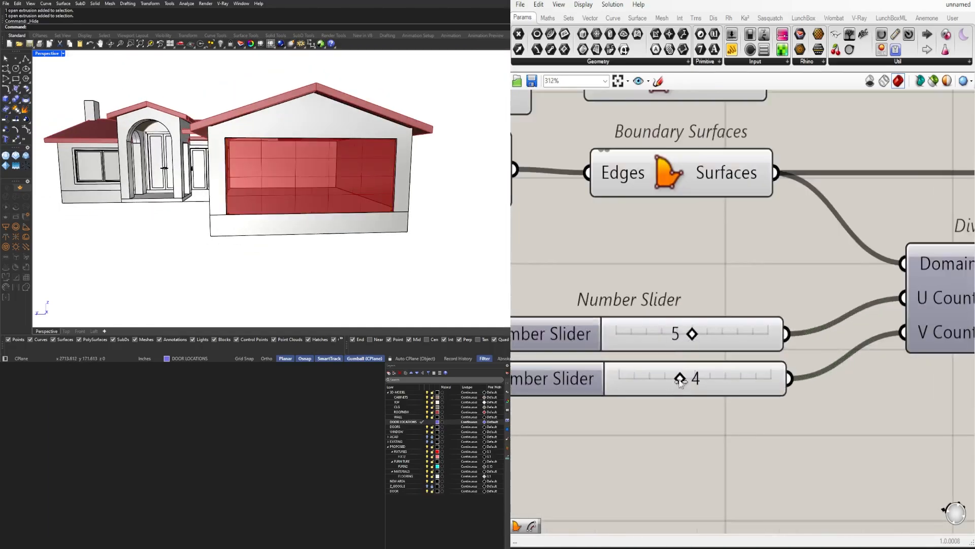
{"action": "left_click_drag", "start_coordinate": [682, 334], "coordinate": [693, 335]}
{"action": "scroll", "coordinate": [725, 376], "scroll_direction": "down", "scroll_amount": 7}
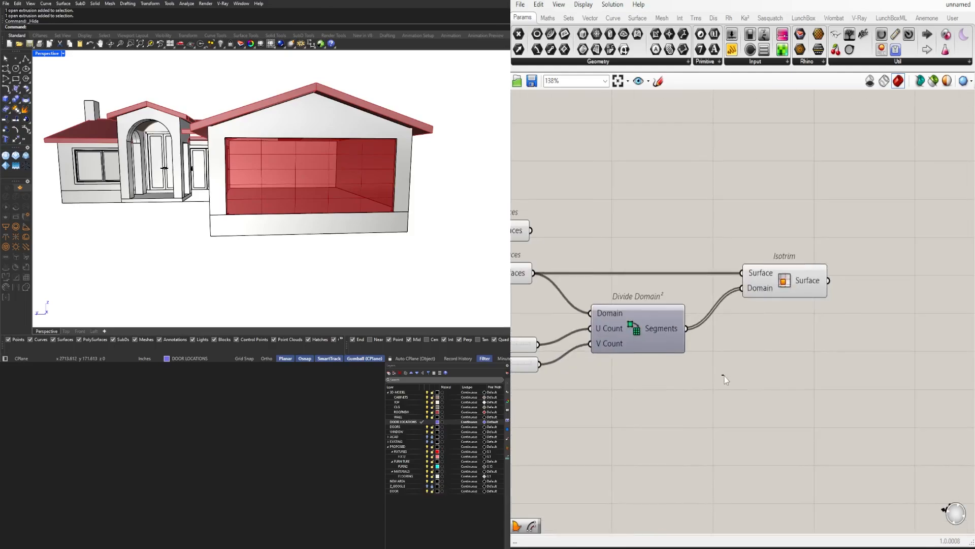
{"action": "double_click", "coordinate": [759, 347]}
{"action": "type", "text": "off"}
{"action": "key", "text": "Return"}
{"action": "left_click_drag", "start_coordinate": [760, 346], "coordinate": [810, 343]}
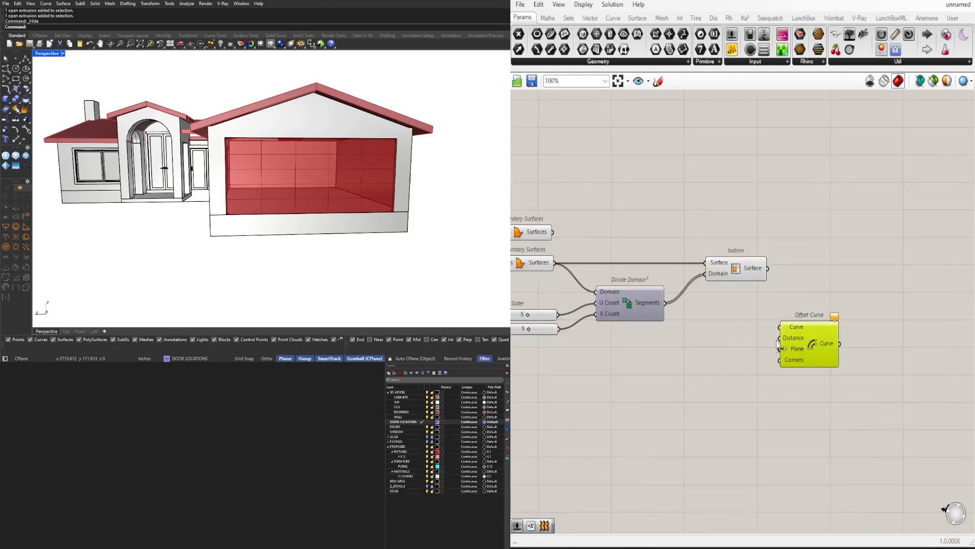
Copy the 1.1 Number Slider and its Negative component to below Isotrim and add an Offset Curve component beside them
{"action": "right_click_drag", "start_coordinate": [569, 348], "coordinate": [683, 314]}
{"action": "scroll", "coordinate": [682, 314], "scroll_direction": "down", "scroll_amount": 2}
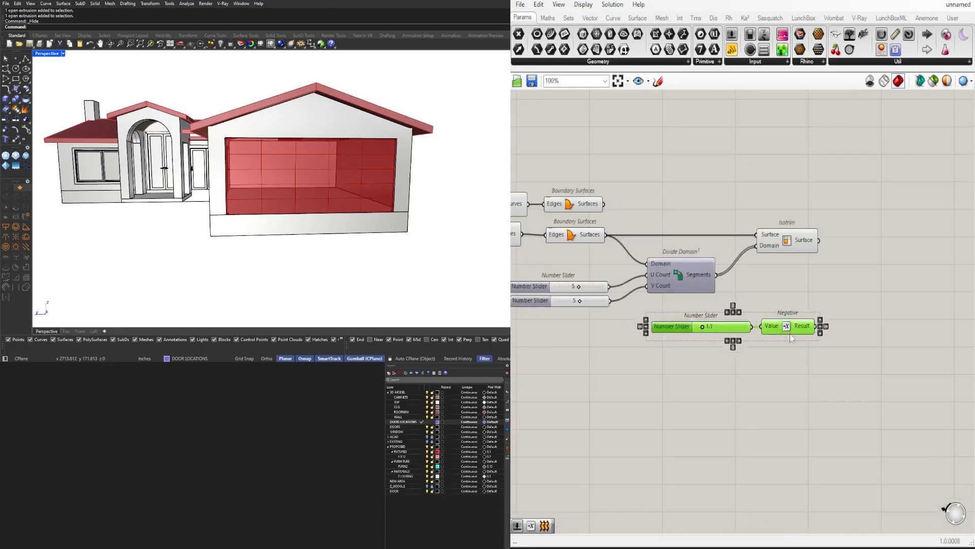
{"action": "left_click_drag", "start_coordinate": [732, 327], "coordinate": [767, 364]}
{"action": "double_click", "coordinate": [833, 315]}
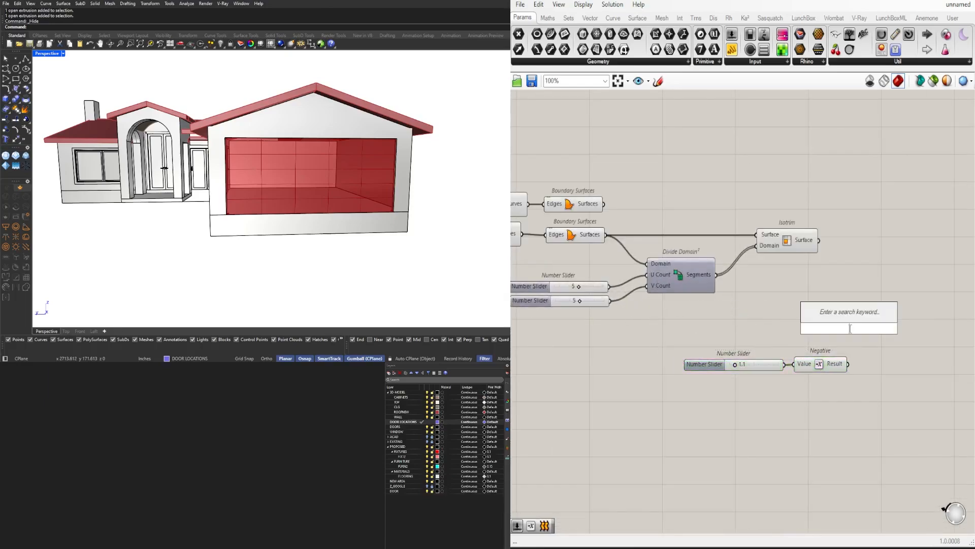
{"action": "type", "text": "off"}
{"action": "key", "text": "Return"}
Connect the Isotrim surfaces to the Curve input of the new Offset Curve and set its built-in Distance value
{"action": "left_click_drag", "start_coordinate": [819, 240], "coordinate": [831, 257]}
{"action": "scroll", "coordinate": [833, 315], "scroll_direction": "up", "scroll_amount": 3}
{"action": "right_click", "coordinate": [784, 294]}
{"action": "mouse_move", "coordinate": [864, 398]}
{"action": "left_click", "coordinate": [941, 413]}
Duplicate the Offset Curve directly below, keeping its Isotrim input, and connect the copied Negative result to the duplicate's Distance
{"action": "left_click_drag", "start_coordinate": [724, 355], "coordinate": [592, 402]}
{"action": "left_click_drag", "start_coordinate": [661, 381], "coordinate": [672, 337]}
{"action": "left_click_drag", "start_coordinate": [828, 259], "coordinate": [827, 328], "text": "alt"}
{"action": "left_click_drag", "start_coordinate": [709, 335], "coordinate": [784, 319]}
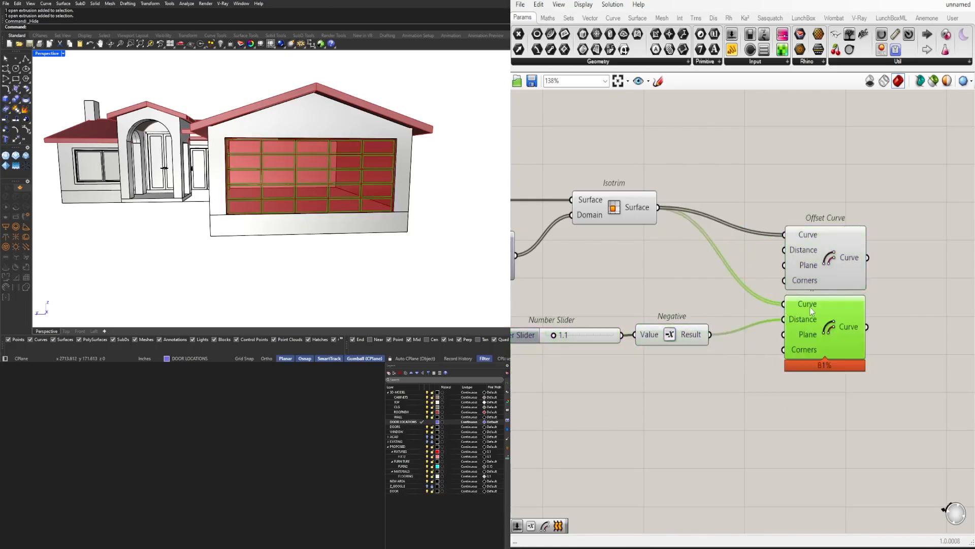
{"action": "left_click_drag", "start_coordinate": [909, 374], "coordinate": [813, 239]}
{"action": "right_click_drag", "start_coordinate": [914, 298], "coordinate": [817, 313]}
{"action": "left_click", "coordinate": [817, 313]}
Set the Number Slider feeding the panel offset distance to 0.5
{"action": "right_click_drag", "start_coordinate": [549, 359], "coordinate": [766, 343]}
{"action": "scroll", "coordinate": [715, 345], "scroll_direction": "up", "scroll_amount": 4}
{"action": "double_click", "coordinate": [672, 325]}
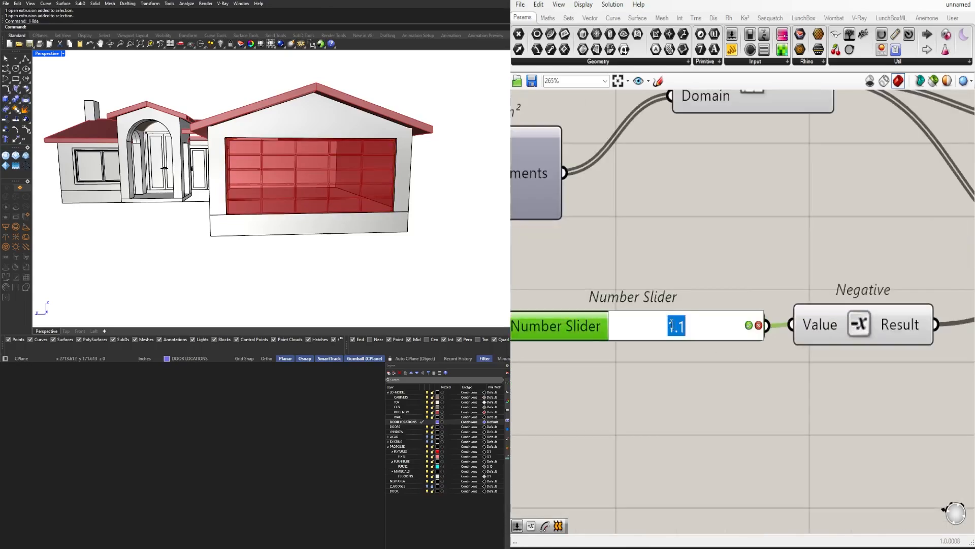
{"action": "type", "text": ".5"}
{"action": "key", "text": "Return"}
Add a Boundary Surfaces component and connect both Offset Curve outputs to its Edges
{"action": "scroll", "coordinate": [679, 326], "scroll_direction": "down", "scroll_amount": 4}
{"action": "right_click_drag", "start_coordinate": [914, 299], "coordinate": [694, 319]}
{"action": "type", "text": "boun"}
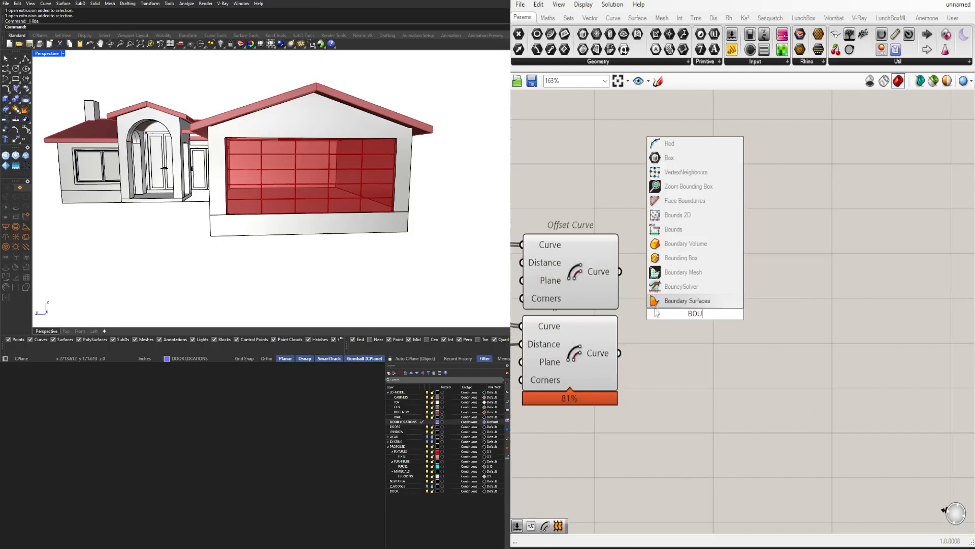
{"action": "key", "text": "Return"}
{"action": "left_click_drag", "start_coordinate": [620, 271], "coordinate": [649, 314]}
{"action": "left_click_drag", "start_coordinate": [619, 353], "coordinate": [701, 327], "text": "shift"}
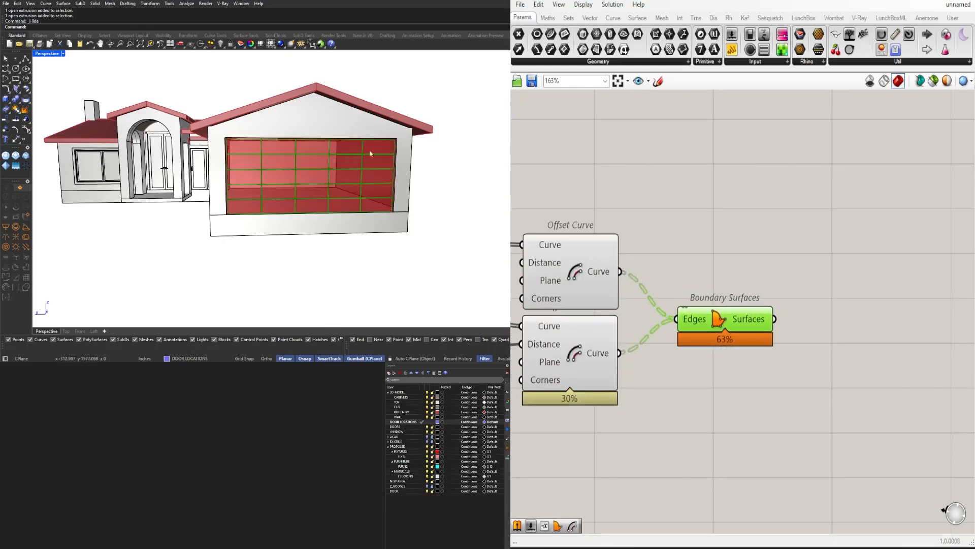
Insert a Relay on the Isotrim output wires and duplicate the relay, slider, Negative, Offset Curve and Boundary Surfaces group further along
{"action": "scroll", "coordinate": [370, 153], "scroll_direction": "up", "scroll_amount": 4}
{"action": "scroll", "coordinate": [721, 265], "scroll_direction": "down", "scroll_amount": 4}
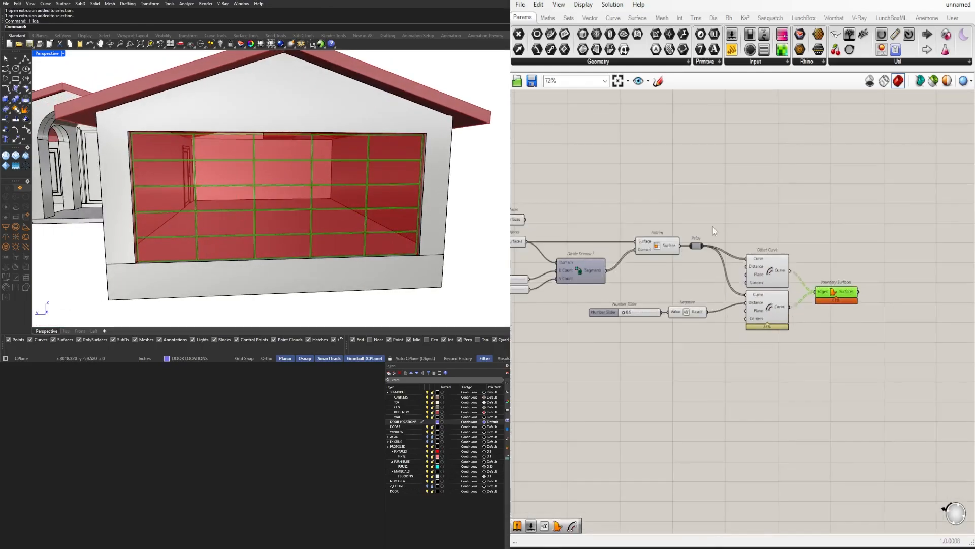
{"action": "left_click_drag", "start_coordinate": [697, 246], "coordinate": [704, 258]}
{"action": "left_click_drag", "start_coordinate": [872, 371], "coordinate": [690, 239]}
{"action": "left_click", "coordinate": [653, 311], "text": "shift"}
{"action": "left_click_drag", "start_coordinate": [752, 264], "coordinate": [930, 306], "text": "alt"}
Try feeding the first group's Boundary Surfaces output into the duplicated Relay
{"action": "scroll", "coordinate": [905, 280], "scroll_direction": "up", "scroll_amount": 4}
{"action": "left_click_drag", "start_coordinate": [815, 303], "coordinate": [845, 320]}
{"action": "left_click", "coordinate": [864, 268]}
{"action": "scroll", "coordinate": [863, 267], "scroll_direction": "down", "scroll_amount": 2}
{"action": "right_click_drag", "start_coordinate": [864, 267], "coordinate": [704, 253]}
{"action": "left_click", "coordinate": [642, 277]}
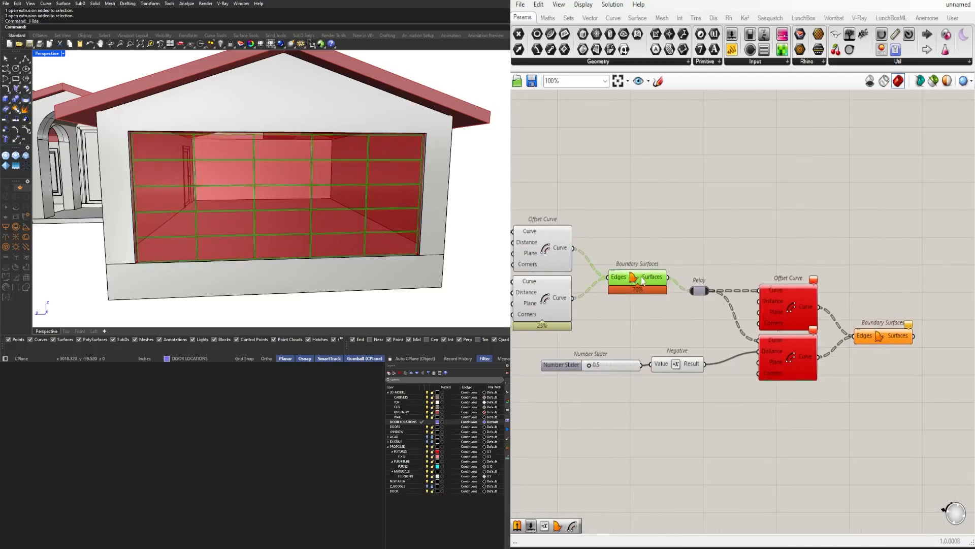
{"action": "right_click_drag", "start_coordinate": [642, 280], "coordinate": [712, 294]}
{"action": "left_click", "coordinate": [670, 274]}
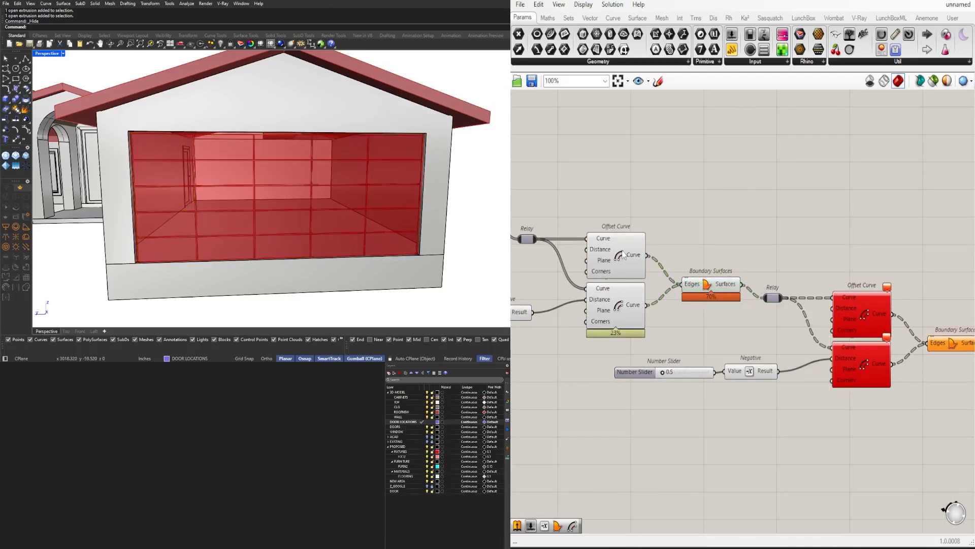
Replace the duplicated Relay's input with the curve output of the first group's lower Offset Curve
{"action": "left_click", "coordinate": [630, 265]}
{"action": "left_click", "coordinate": [629, 311]}
{"action": "scroll", "coordinate": [658, 293], "scroll_direction": "up", "scroll_amount": 2}
{"action": "left_click", "coordinate": [647, 313]}
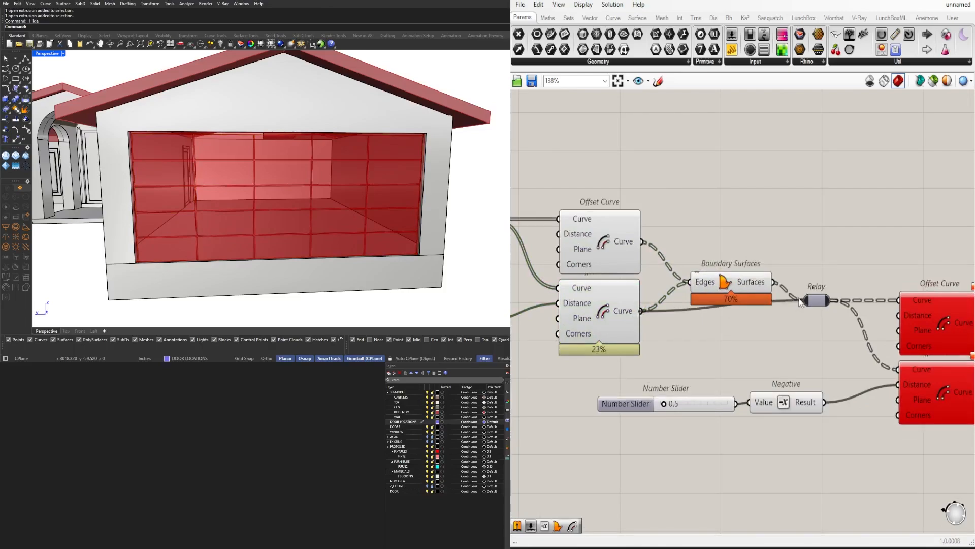
{"action": "left_click_drag", "start_coordinate": [799, 299], "coordinate": [803, 300]}
Move the duplicated offset group closer, just below the first group's Boundary Surfaces
{"action": "scroll", "coordinate": [807, 305], "scroll_direction": "down", "scroll_amount": 3}
{"action": "right_click_drag", "start_coordinate": [808, 305], "coordinate": [718, 259]}
{"action": "left_click_drag", "start_coordinate": [909, 249], "coordinate": [725, 386]}
{"action": "left_click", "coordinate": [612, 320], "text": "shift"}
{"action": "left_click_drag", "start_coordinate": [807, 257], "coordinate": [754, 284]}
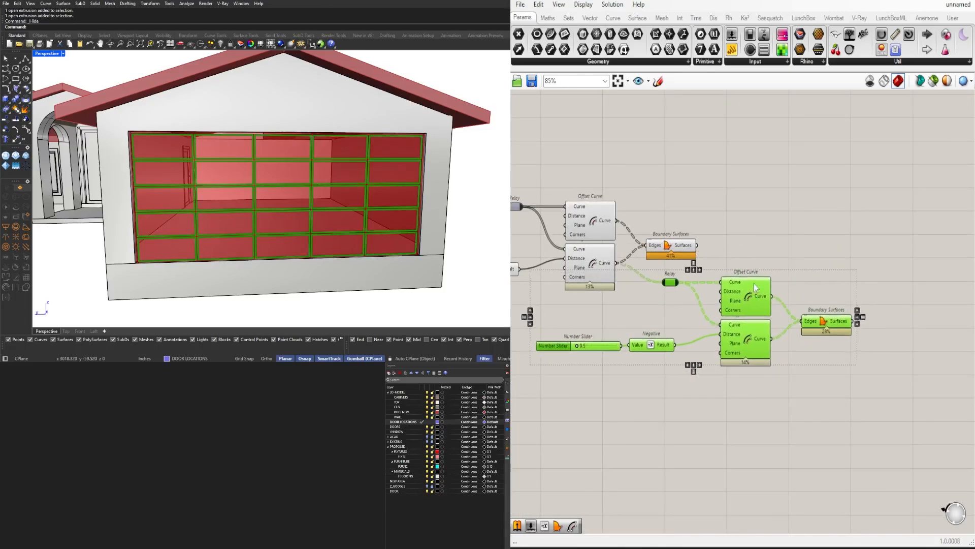
{"action": "left_click", "coordinate": [584, 380]}
Set the duplicated group's offset distance slider to 2
{"action": "scroll", "coordinate": [540, 371], "scroll_direction": "up", "scroll_amount": 6}
{"action": "double_click", "coordinate": [649, 314]}
{"action": "type", "text": "2"}
{"action": "key", "text": "Return"}
{"action": "scroll", "coordinate": [649, 315], "scroll_direction": "down", "scroll_amount": 6}
Copy the last Boundary Surfaces below itself and connect only the lower Offset Curve to its Edges to fill the panel centres
{"action": "scroll", "coordinate": [856, 302], "scroll_direction": "up", "scroll_amount": 2}
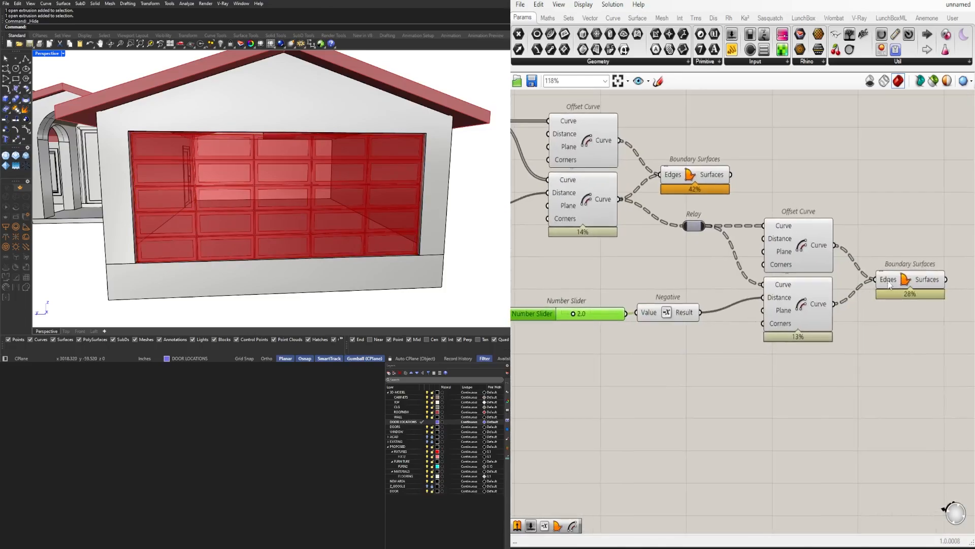
{"action": "left_click", "coordinate": [890, 284]}
{"action": "right_click_drag", "start_coordinate": [892, 322], "coordinate": [846, 356]}
{"action": "left_click", "coordinate": [754, 343]}
{"action": "right_click_drag", "start_coordinate": [754, 346], "coordinate": [692, 315]}
{"action": "left_click_drag", "start_coordinate": [587, 186], "coordinate": [797, 328], "text": "alt"}
{"action": "left_click_drag", "start_coordinate": [763, 318], "coordinate": [726, 307]}
{"action": "left_click_drag", "start_coordinate": [799, 290], "coordinate": [796, 260]}
{"action": "left_click_drag", "start_coordinate": [794, 324], "coordinate": [806, 314]}
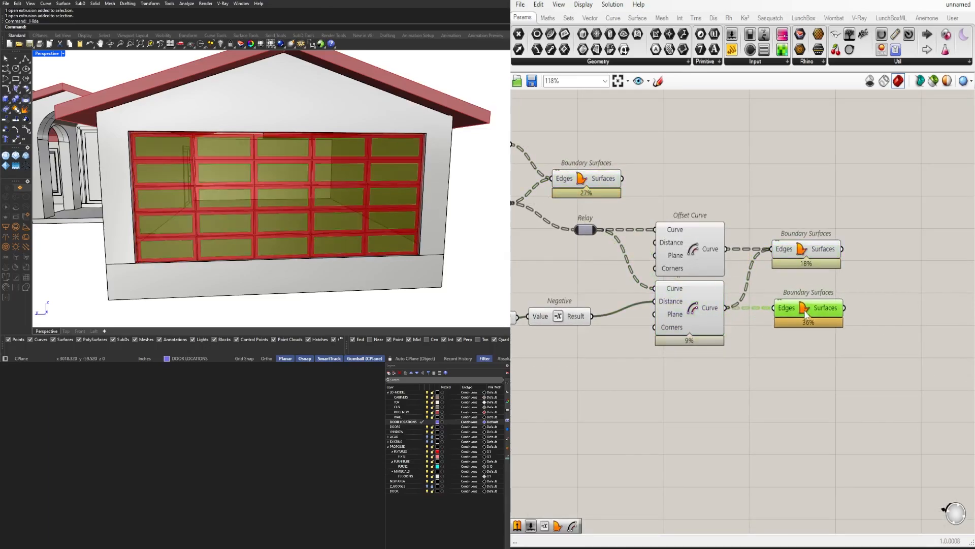
{"action": "left_click", "coordinate": [785, 250]}
{"action": "left_click", "coordinate": [797, 308]}
Try 1 for the first group's offset distance slider and settle on 2
{"action": "right_click_drag", "start_coordinate": [607, 268], "coordinate": [765, 291]}
{"action": "left_click", "coordinate": [737, 203]}
{"action": "right_click_drag", "start_coordinate": [625, 216], "coordinate": [882, 311]}
{"action": "scroll", "coordinate": [665, 328], "scroll_direction": "up", "scroll_amount": 4}
{"action": "double_click", "coordinate": [692, 326]}
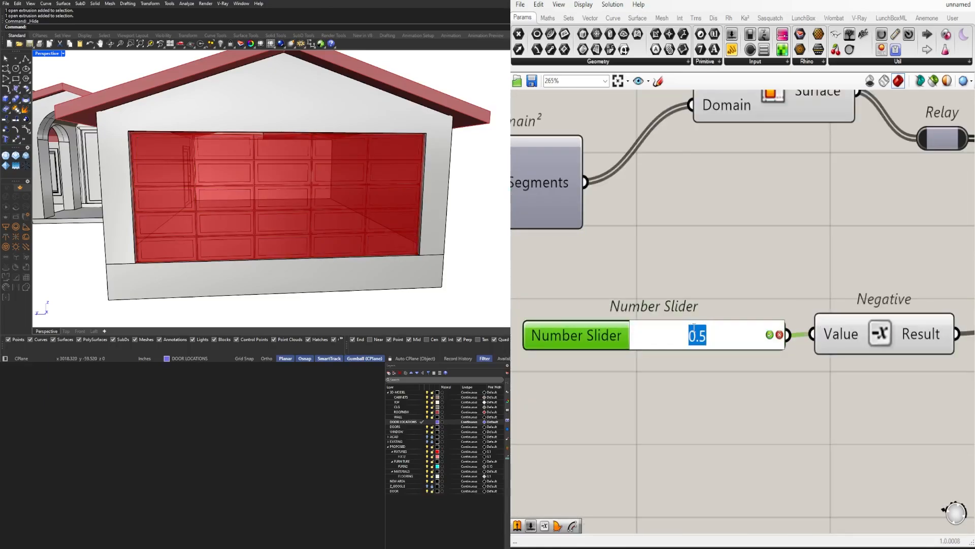
{"action": "type", "text": "1"}
{"action": "key", "text": "Return"}
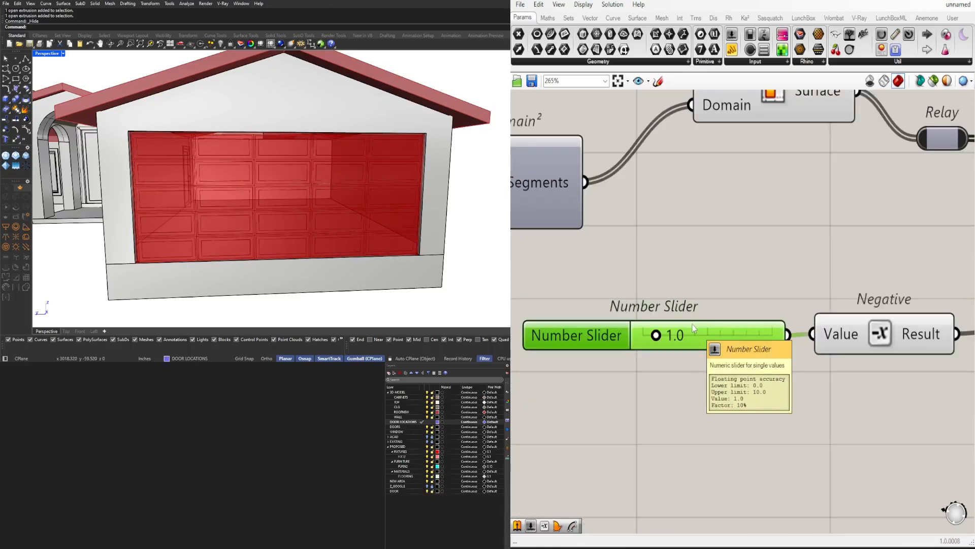
{"action": "double_click", "coordinate": [695, 333]}
{"action": "type", "text": "2"}
{"action": "key", "text": "Return"}
{"action": "scroll", "coordinate": [835, 358], "scroll_direction": "down", "scroll_amount": 4}
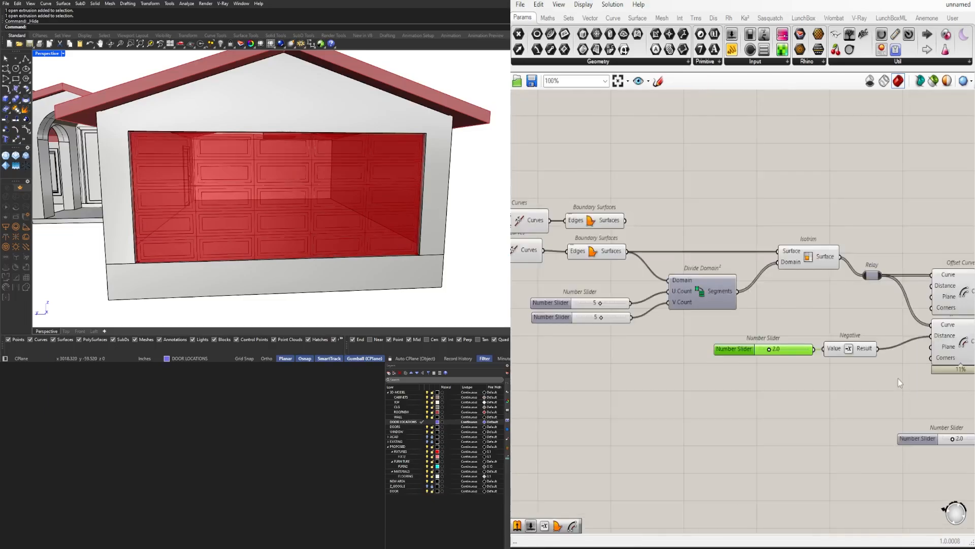
Set the second group's offset distance slider to 0.5
{"action": "right_click_drag", "start_coordinate": [898, 379], "coordinate": [655, 328]}
{"action": "scroll", "coordinate": [722, 383], "scroll_direction": "up", "scroll_amount": 2}
{"action": "left_click", "coordinate": [726, 389]}
{"action": "scroll", "coordinate": [727, 393], "scroll_direction": "down", "scroll_amount": 4}
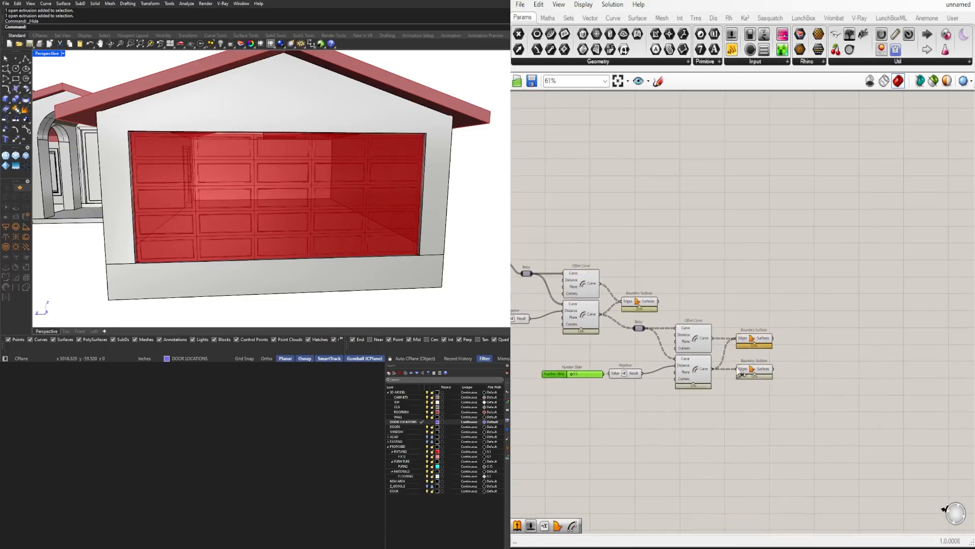
{"action": "left_click", "coordinate": [758, 373]}
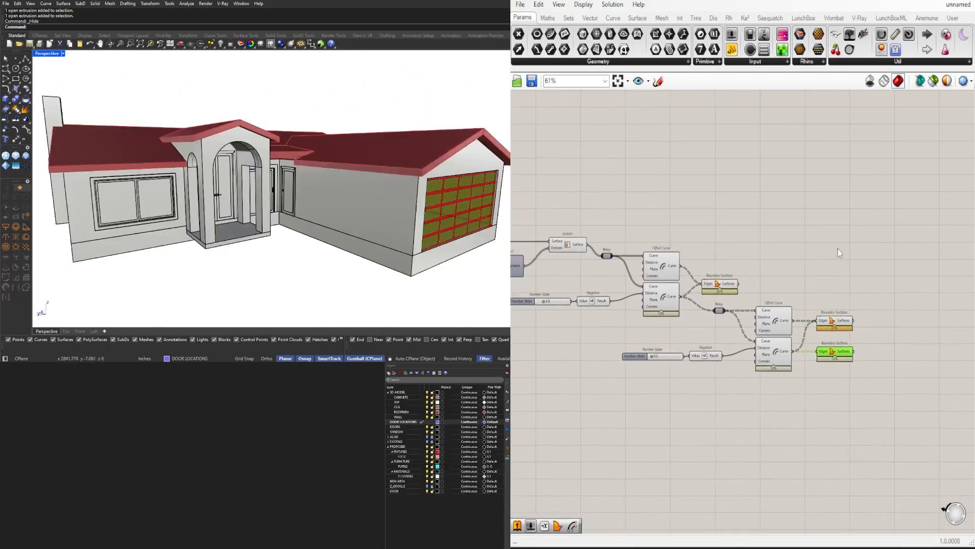
Add an Evaluate Surface component and connect the outer door frame's Boundary Surfaces to its Surface input
{"action": "scroll", "coordinate": [767, 245], "scroll_direction": "up", "scroll_amount": 3}
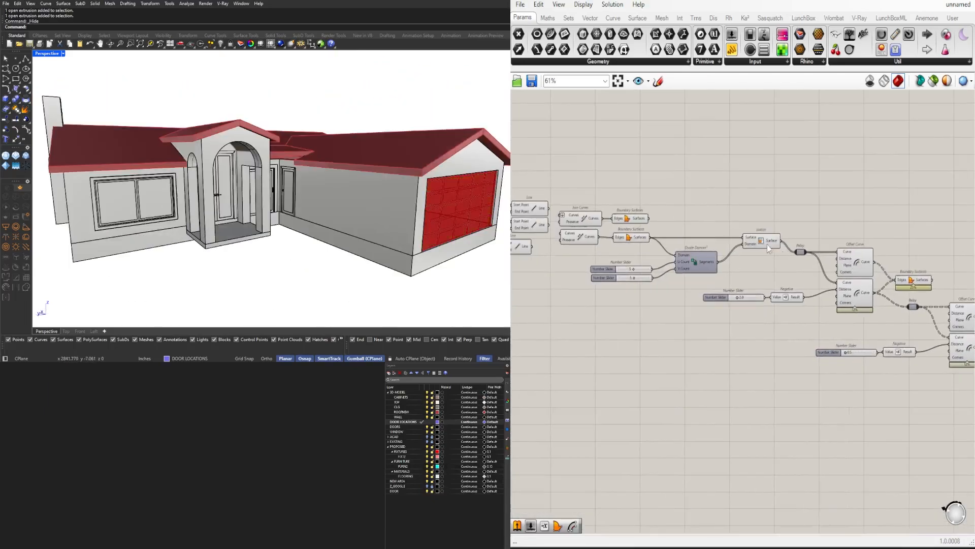
{"action": "left_click", "coordinate": [624, 217]}
{"action": "left_click", "coordinate": [661, 253]}
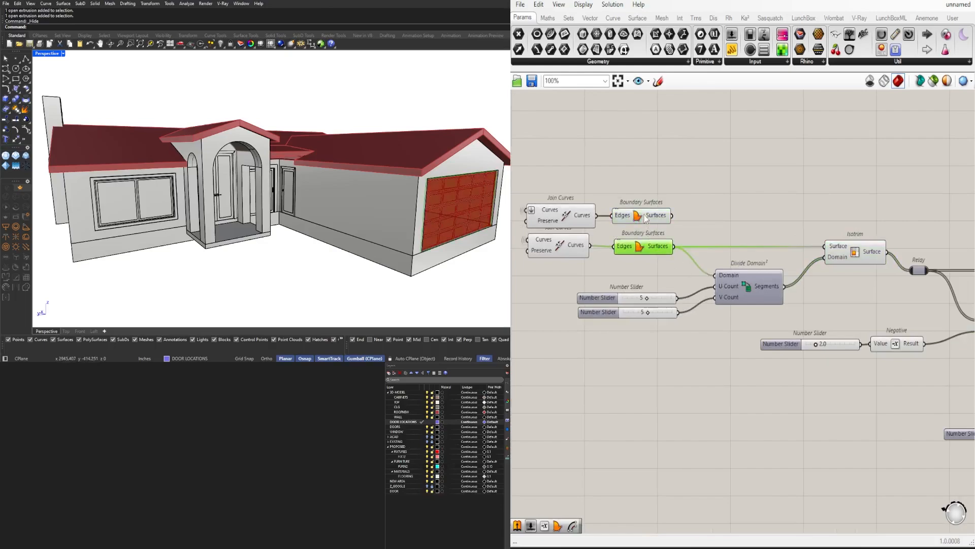
{"action": "left_click", "coordinate": [660, 213]}
{"action": "scroll", "coordinate": [360, 168], "scroll_direction": "up", "scroll_amount": 6}
{"action": "right_click_drag", "start_coordinate": [477, 192], "coordinate": [343, 165]}
{"action": "left_click", "coordinate": [686, 170]}
{"action": "type", "text": "e"}
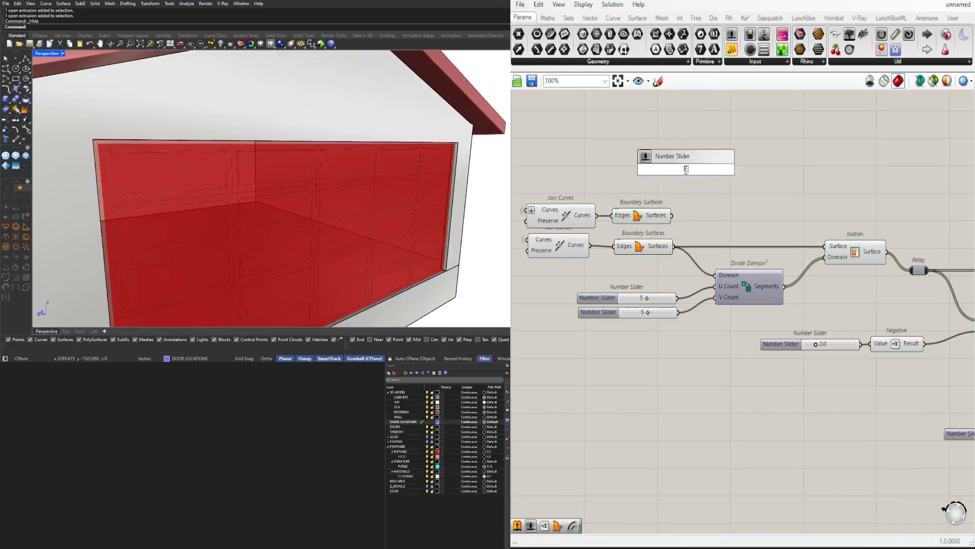
{"action": "type", "text": "val"}
{"action": "left_click", "coordinate": [680, 125]}
{"action": "left_click_drag", "start_coordinate": [686, 170], "coordinate": [780, 127]}
{"action": "right_click_drag", "start_coordinate": [683, 196], "coordinate": [660, 250]}
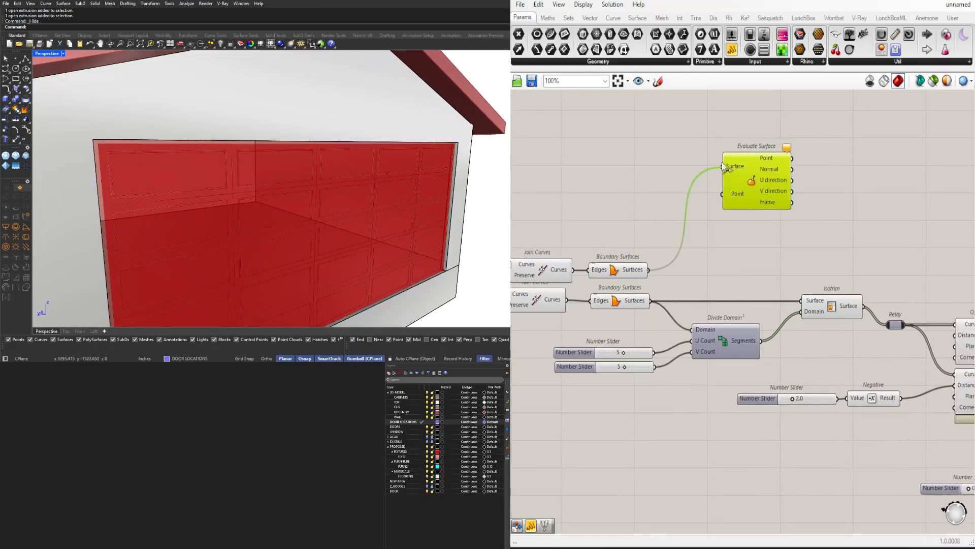
Create a panel reading .5,.5, connect it to Evaluate Surface's Point input, and reparameterize the Surface input
{"action": "left_click", "coordinate": [634, 174]}
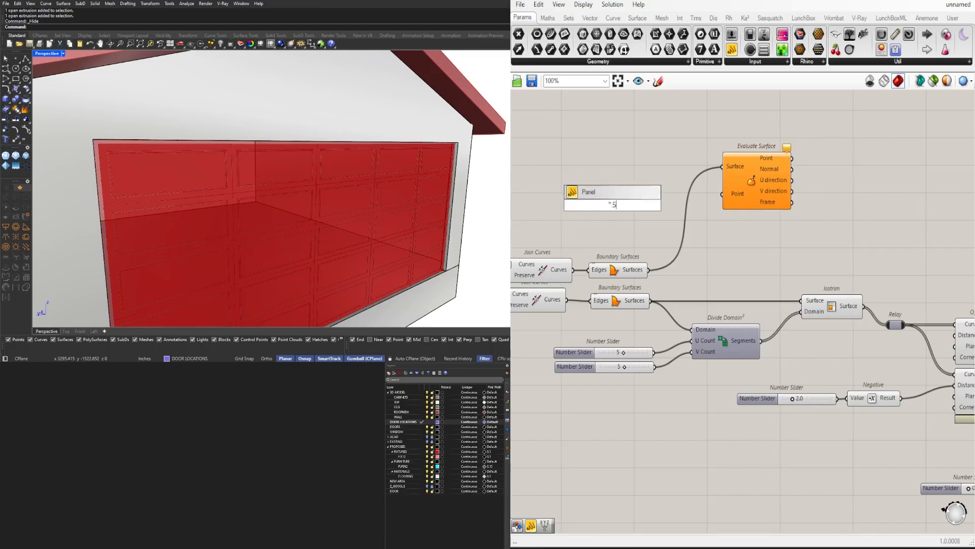
{"action": "type", "text": "\".5,.5"}
{"action": "key", "text": "Return"}
{"action": "scroll", "coordinate": [600, 199], "scroll_direction": "up", "scroll_amount": 2}
{"action": "left_click_drag", "start_coordinate": [639, 207], "coordinate": [771, 192]}
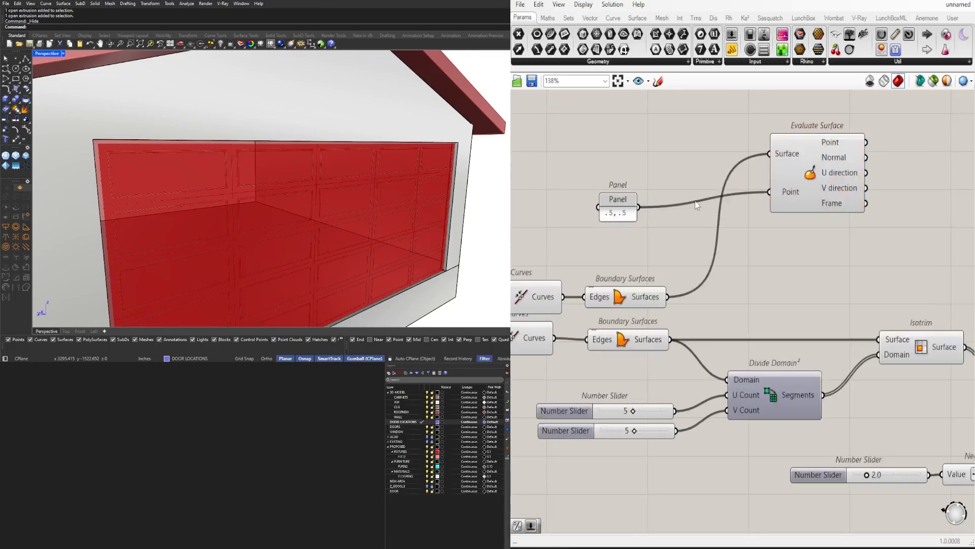
{"action": "right_click", "coordinate": [787, 153]}
{"action": "left_click", "coordinate": [839, 256]}
{"action": "scroll", "coordinate": [694, 217], "scroll_direction": "down", "scroll_amount": 1}
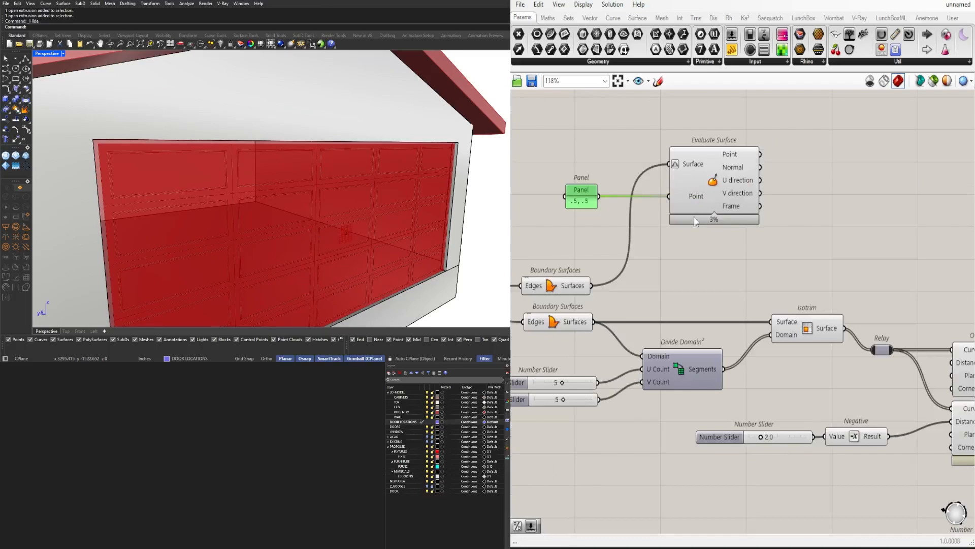
Add an Amplitude component and connect Evaluate Surface's Frame output to its Vector input
{"action": "double_click", "coordinate": [822, 227]}
{"action": "type", "text": "amp"}
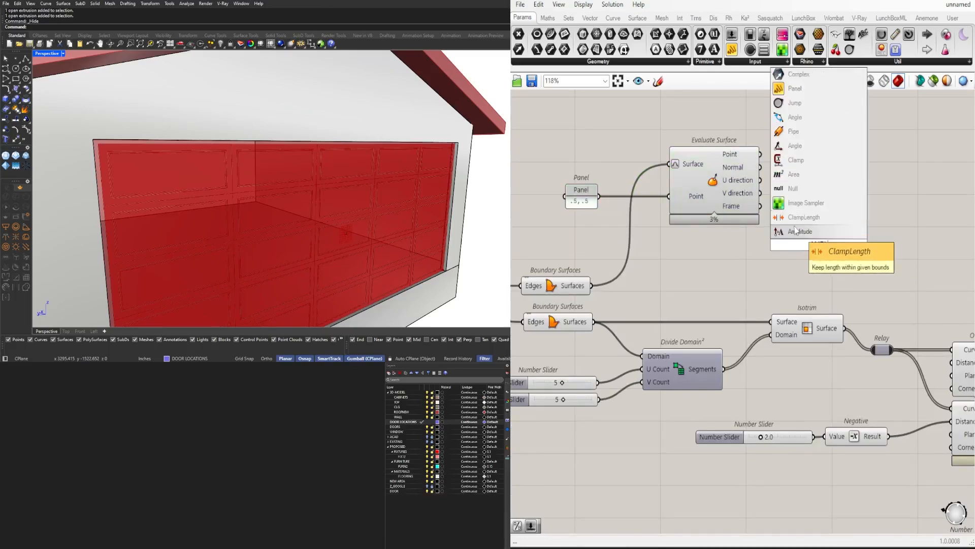
{"action": "key", "text": "Return"}
{"action": "left_click_drag", "start_coordinate": [804, 251], "coordinate": [831, 219]}
{"action": "right_click_drag", "start_coordinate": [705, 167], "coordinate": [707, 202]}
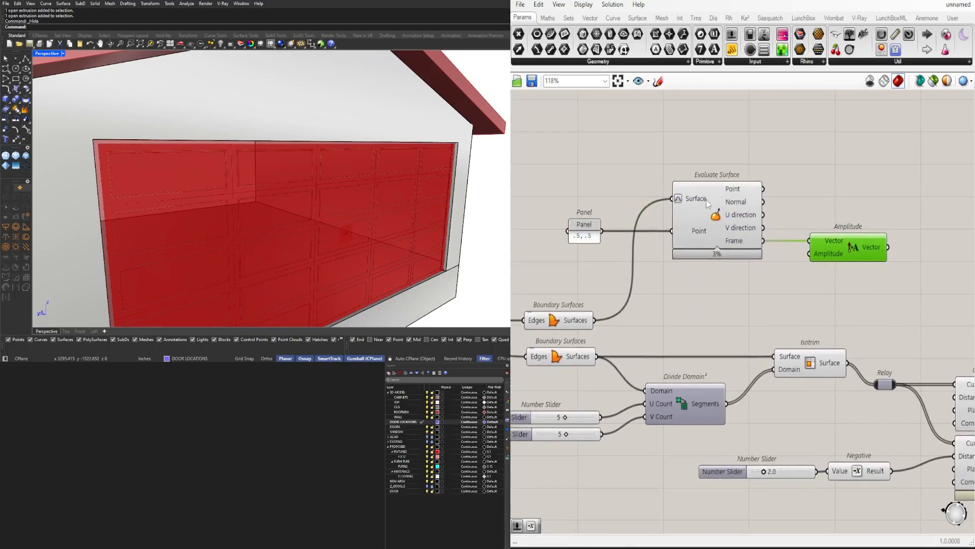
{"action": "type", "text": "num"}
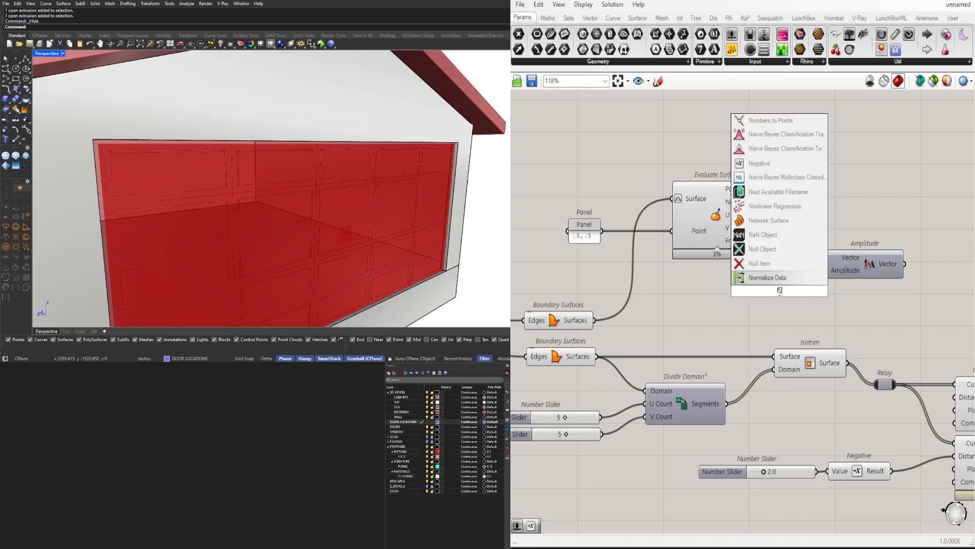
{"action": "left_click", "coordinate": [770, 281]}
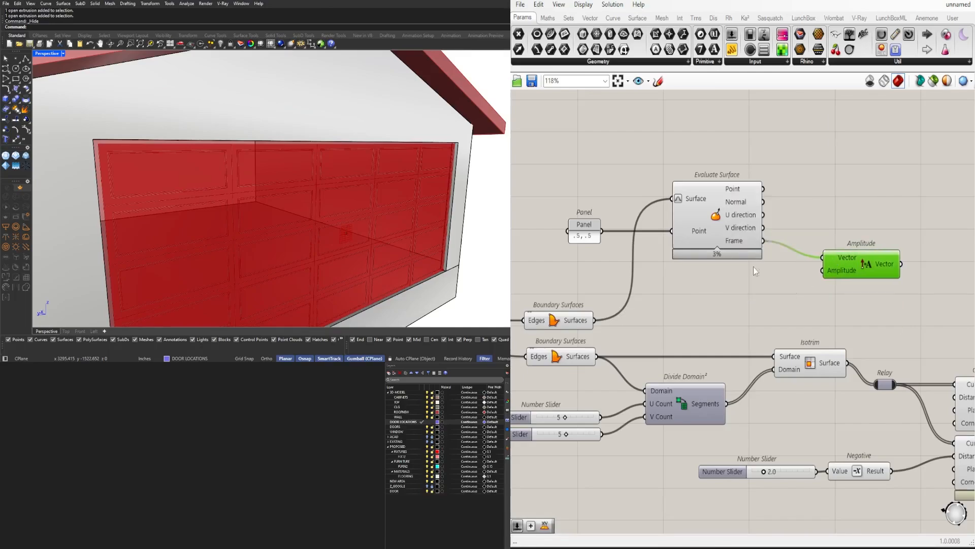
Add a Move component next to Amplitude
{"action": "left_click", "coordinate": [738, 230]}
{"action": "left_click", "coordinate": [859, 272]}
{"action": "right_click_drag", "start_coordinate": [858, 273], "coordinate": [765, 278]}
{"action": "double_click", "coordinate": [862, 259]}
{"action": "type", "text": "MO"}
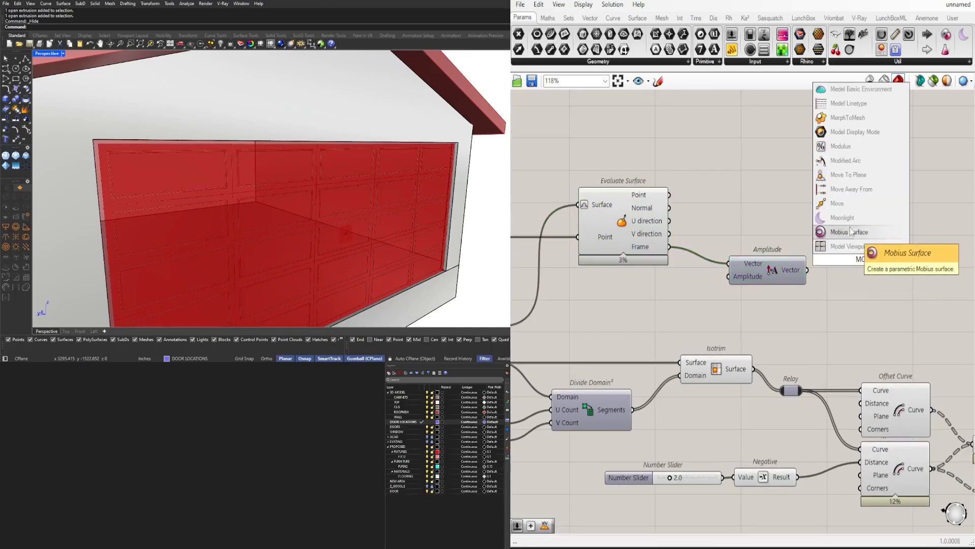
{"action": "left_click", "coordinate": [837, 203]}
{"action": "key", "text": "Return"}
Run the 1.500 Number Slider through a new Division component and connect the result to Amplitude's Amplitude input
{"action": "double_click", "coordinate": [755, 321]}
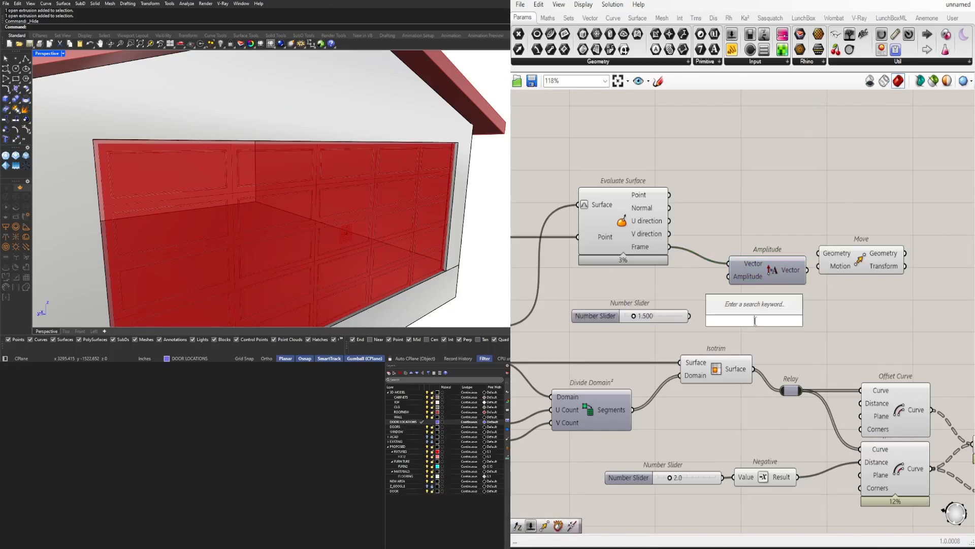
{"action": "key", "text": "Return"}
{"action": "left_click_drag", "start_coordinate": [600, 316], "coordinate": [591, 293], "text": "shift"}
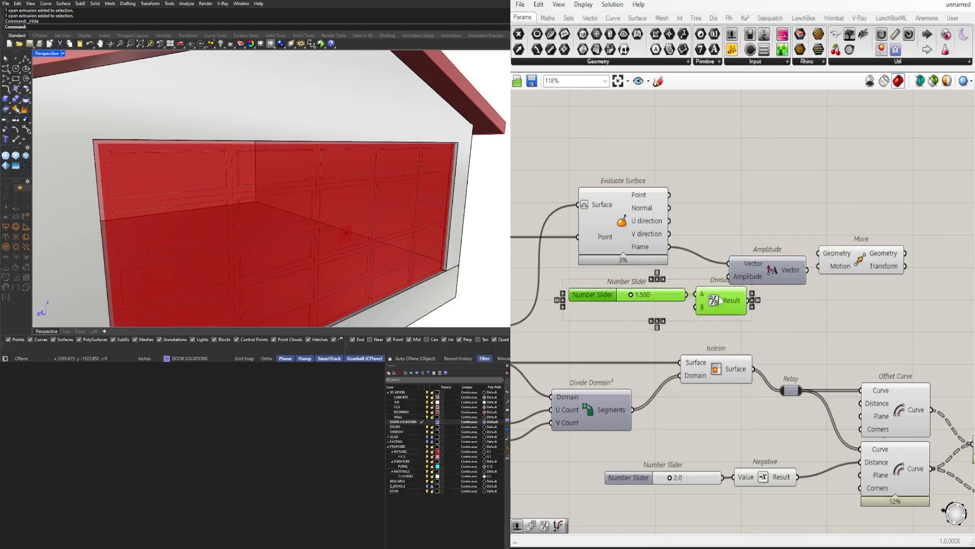
{"action": "left_click_drag", "start_coordinate": [769, 280], "coordinate": [802, 277]}
{"action": "right_click_drag", "start_coordinate": [817, 293], "coordinate": [751, 324]}
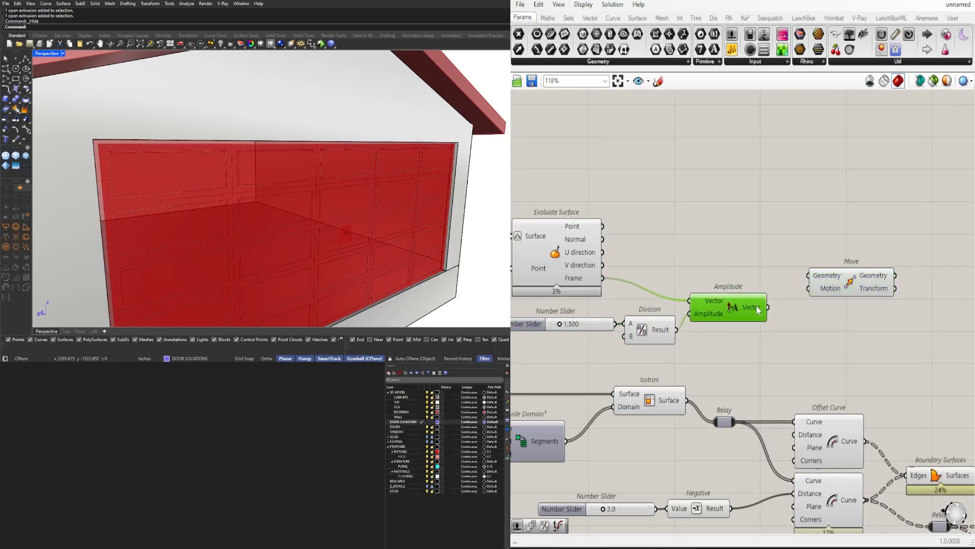
Connect the Amplitude vector to Move's Motion and the outer frame's Boundary Surfaces to its Geometry
{"action": "left_click_drag", "start_coordinate": [768, 308], "coordinate": [776, 307]}
{"action": "right_click_drag", "start_coordinate": [577, 289], "coordinate": [755, 274]}
{"action": "scroll", "coordinate": [755, 274], "scroll_direction": "down", "scroll_amount": 2}
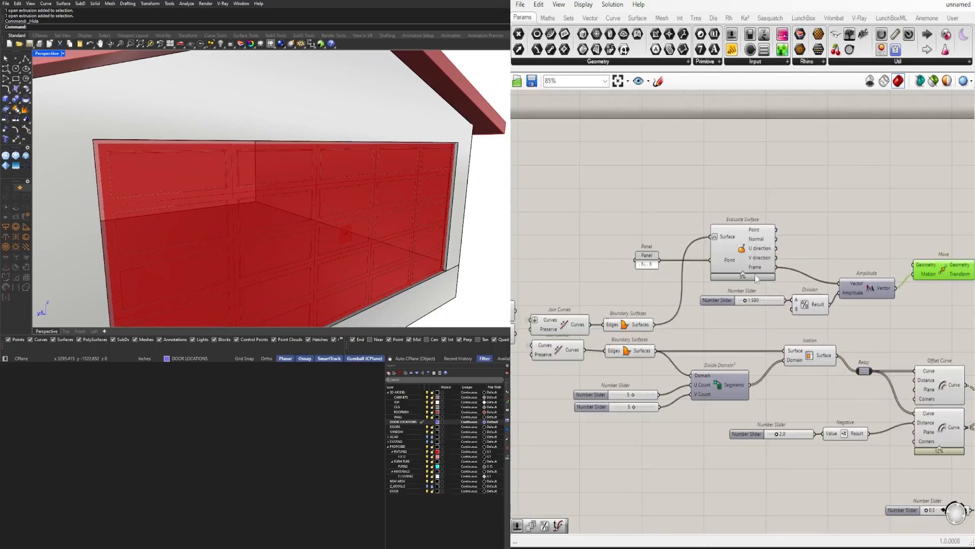
{"action": "left_click", "coordinate": [630, 326]}
{"action": "right_click_drag", "start_coordinate": [655, 327], "coordinate": [614, 331]}
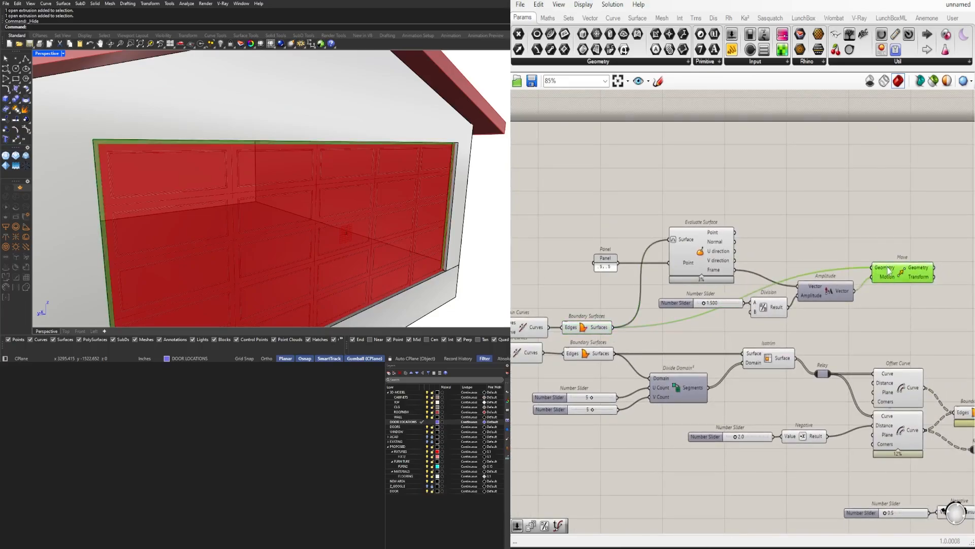
Try a depth of 3.158 on the Number Slider that feeds the outer frame's Division component
{"action": "right_click_drag", "start_coordinate": [399, 238], "coordinate": [473, 231]}
{"action": "scroll", "coordinate": [479, 269], "scroll_direction": "up", "scroll_amount": 5}
{"action": "right_click_drag", "start_coordinate": [702, 301], "coordinate": [693, 333]}
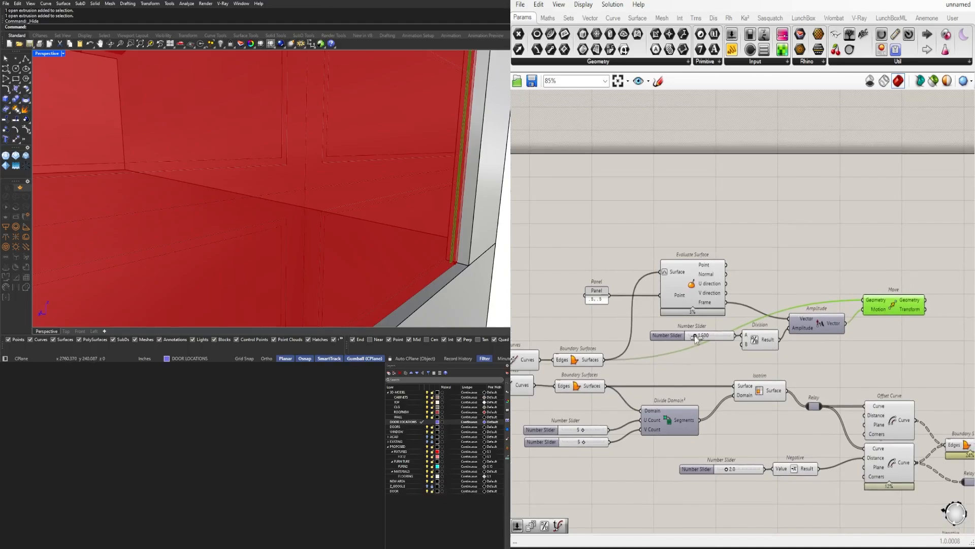
{"action": "scroll", "coordinate": [693, 333], "scroll_direction": "up", "scroll_amount": 4}
{"action": "left_click_drag", "start_coordinate": [696, 339], "coordinate": [705, 341]}
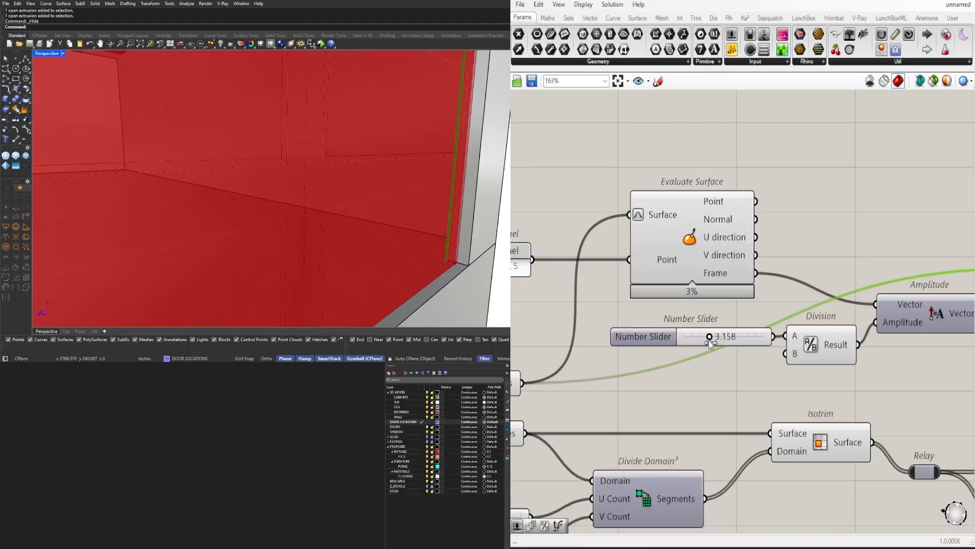
{"action": "scroll", "coordinate": [709, 341], "scroll_direction": "down", "scroll_amount": 3}
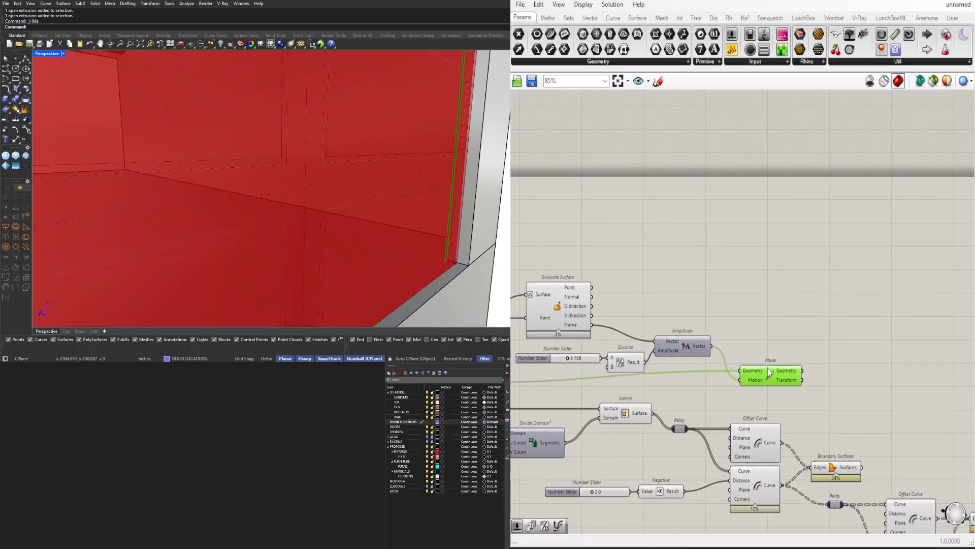
Add an Extrude component after Move and connect the moved geometry to its Base input
{"action": "left_click_drag", "start_coordinate": [768, 368], "coordinate": [750, 334]}
{"action": "left_click", "coordinate": [806, 351]}
{"action": "right_click_drag", "start_coordinate": [807, 351], "coordinate": [764, 354]}
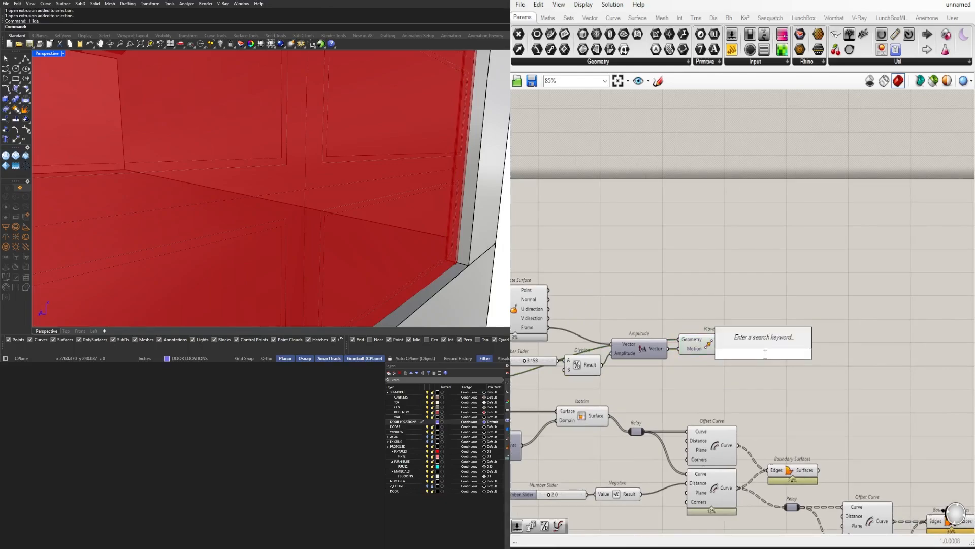
{"action": "type", "text": "EXTRU"}
{"action": "key", "text": "Return"}
{"action": "right_click", "coordinate": [685, 339]}
{"action": "left_click", "coordinate": [819, 394]}
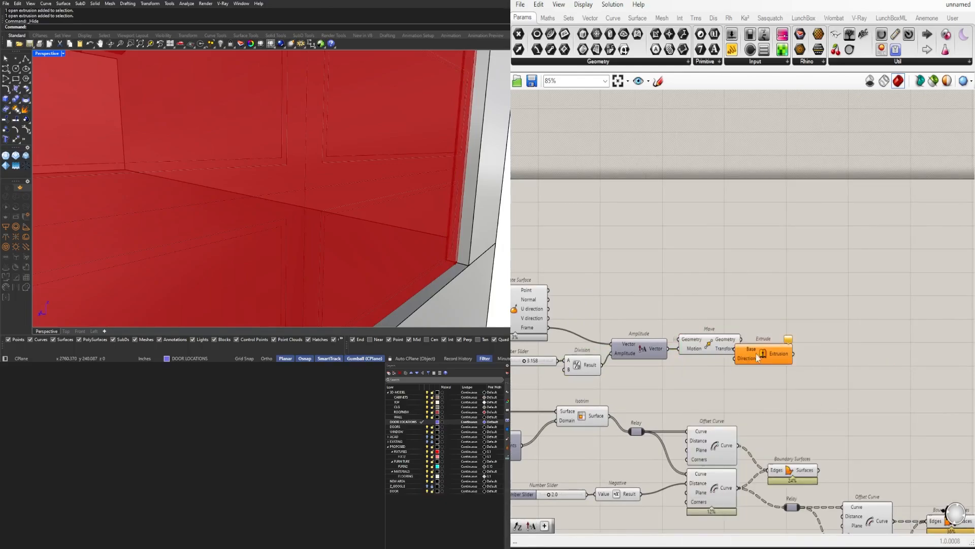
{"action": "left_click_drag", "start_coordinate": [723, 349], "coordinate": [730, 335]}
Run the Amplitude vector through new Multiplication and Negative components and connect the result to Extrude's Direction
{"action": "double_click", "coordinate": [711, 368]}
{"action": "type", "text": "NEG"}
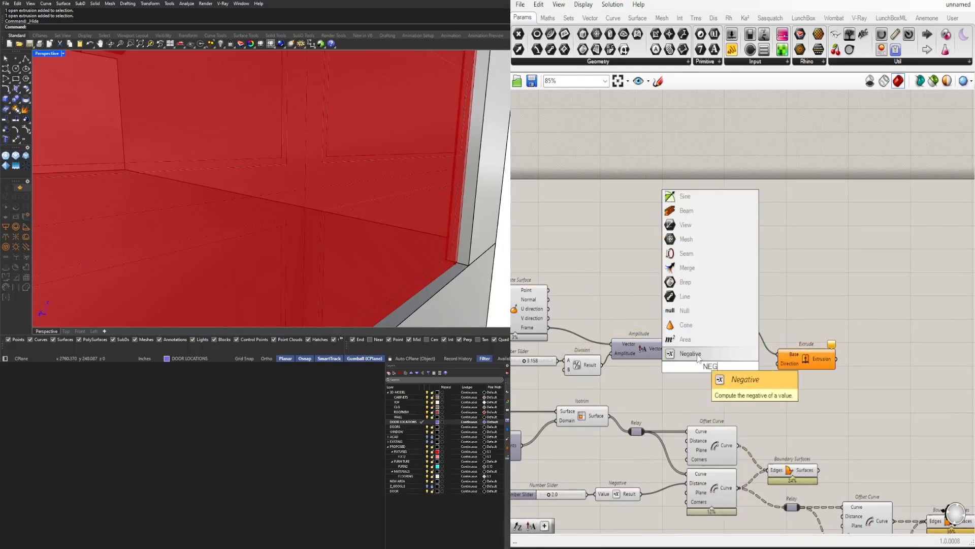
{"action": "key", "text": "Return"}
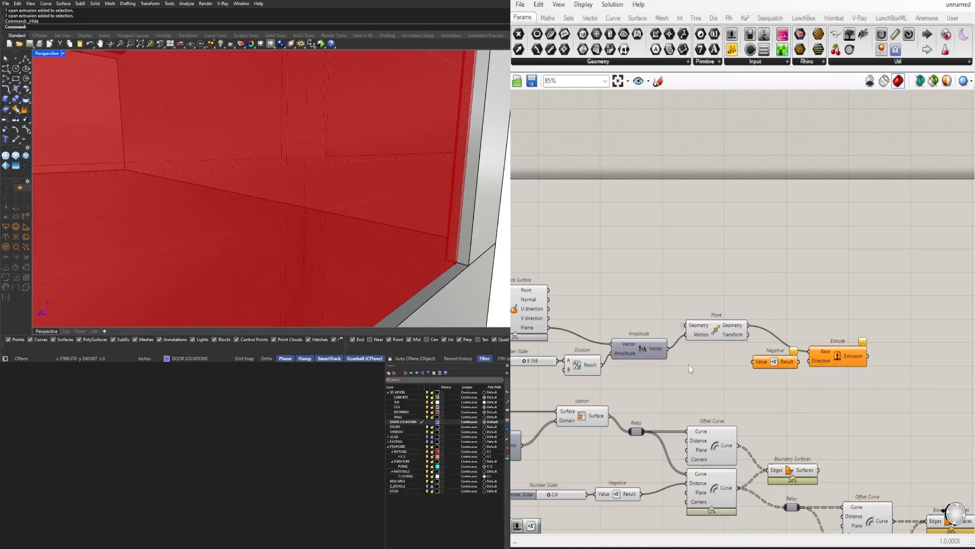
{"action": "key", "text": "Return"}
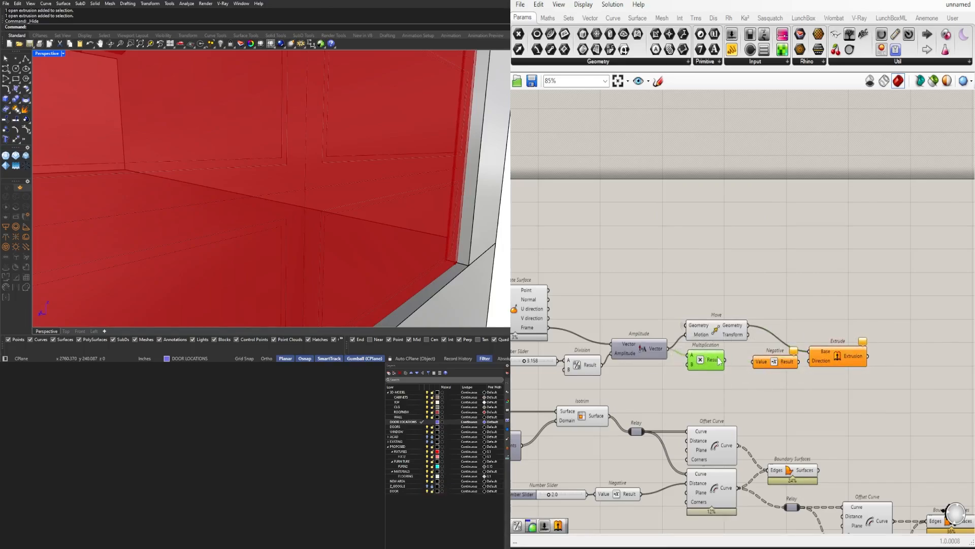
{"action": "left_click_drag", "start_coordinate": [807, 365], "coordinate": [810, 361]}
{"action": "scroll", "coordinate": [641, 367], "scroll_direction": "up", "scroll_amount": 5}
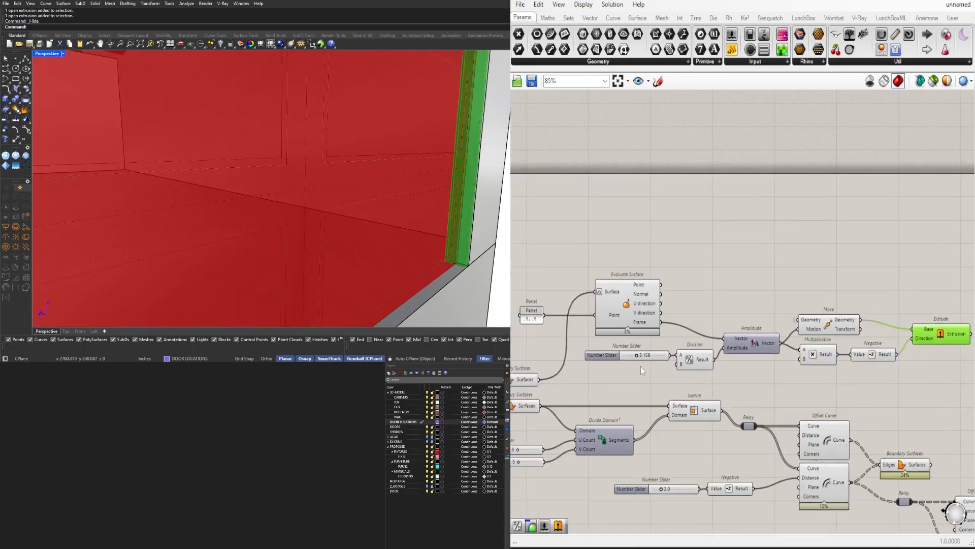
Set the outer frame's depth slider to 3.5 and check the extruded frame in the garage opening
{"action": "double_click", "coordinate": [635, 343]}
{"action": "type", "text": "3.5"}
{"action": "key", "text": "Return"}
{"action": "scroll", "coordinate": [791, 331], "scroll_direction": "down", "scroll_amount": 5}
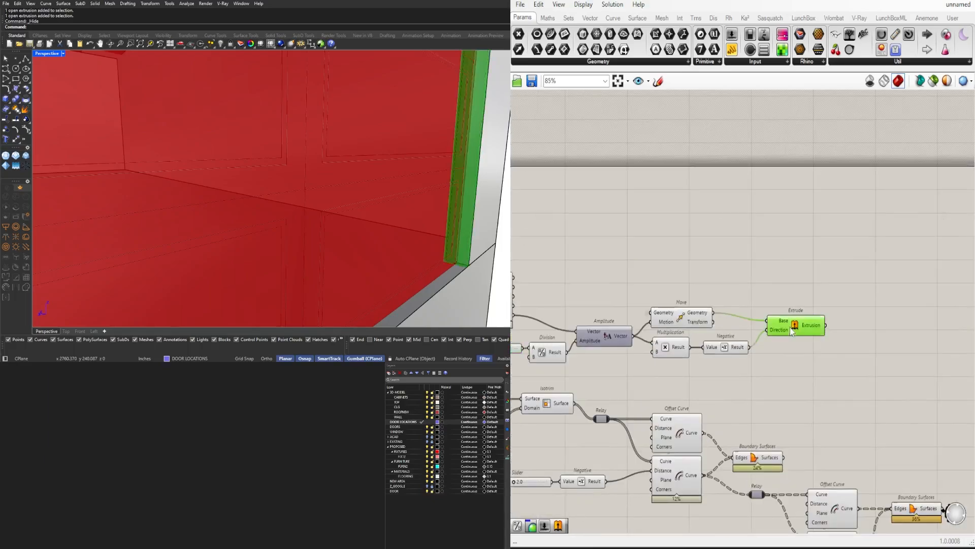
{"action": "scroll", "coordinate": [448, 214], "scroll_direction": "down", "scroll_amount": 10}
{"action": "right_click_drag", "start_coordinate": [449, 214], "coordinate": [391, 216]}
{"action": "scroll", "coordinate": [503, 206], "scroll_direction": "up", "scroll_amount": 5}
Insert a Relay on the wire into Evaluate Surface's Surface input and place the Panel below it
{"action": "left_click", "coordinate": [616, 350]}
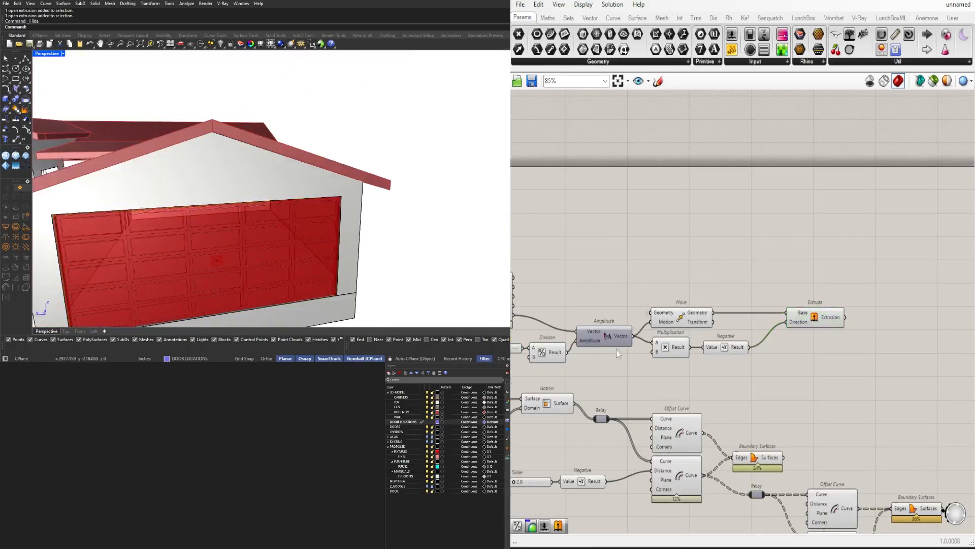
{"action": "scroll", "coordinate": [617, 351], "scroll_direction": "down", "scroll_amount": 1}
{"action": "right_click_drag", "start_coordinate": [617, 351], "coordinate": [737, 313]}
{"action": "scroll", "coordinate": [552, 333], "scroll_direction": "up", "scroll_amount": 1}
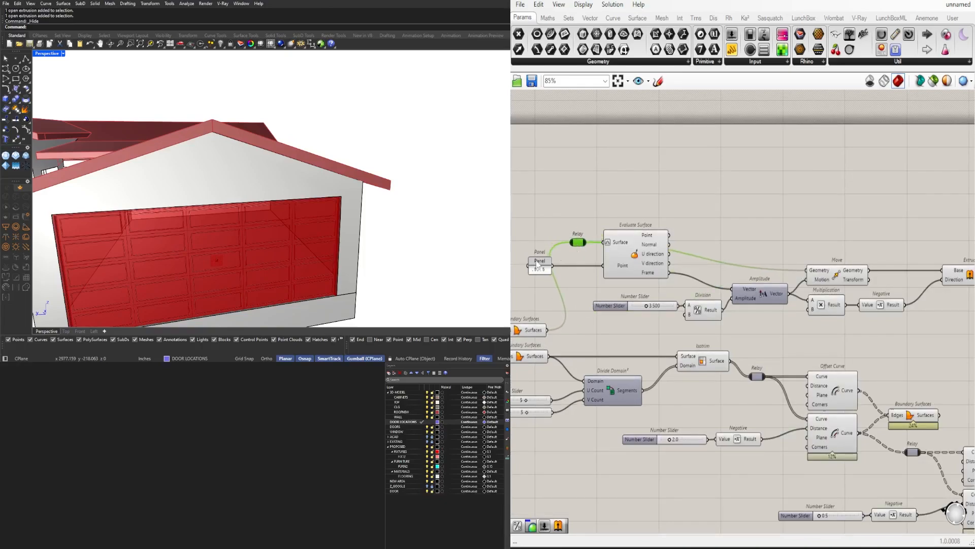
{"action": "left_click", "coordinate": [761, 293]}
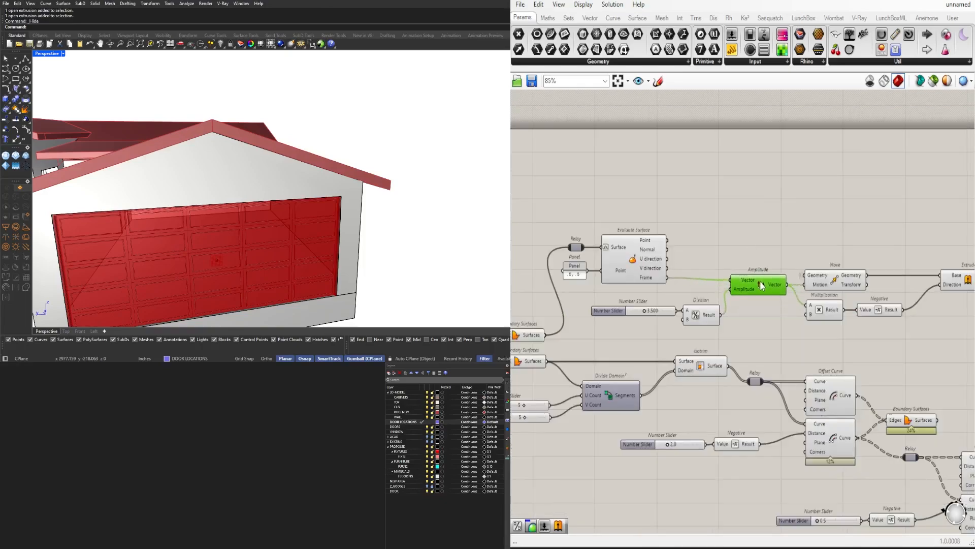
Place the depth slider and Division component closer beneath Evaluate Surface, lined up with Amplitude
{"action": "right_click_drag", "start_coordinate": [959, 332], "coordinate": [901, 319]}
{"action": "left_click", "coordinate": [898, 331]}
{"action": "scroll", "coordinate": [628, 313], "scroll_direction": "up", "scroll_amount": 2}
{"action": "right_click_drag", "start_coordinate": [630, 313], "coordinate": [726, 328]}
{"action": "left_click_drag", "start_coordinate": [725, 330], "coordinate": [596, 298]}
{"action": "left_click", "coordinate": [624, 279]}
{"action": "scroll", "coordinate": [761, 254], "scroll_direction": "down", "scroll_amount": 2}
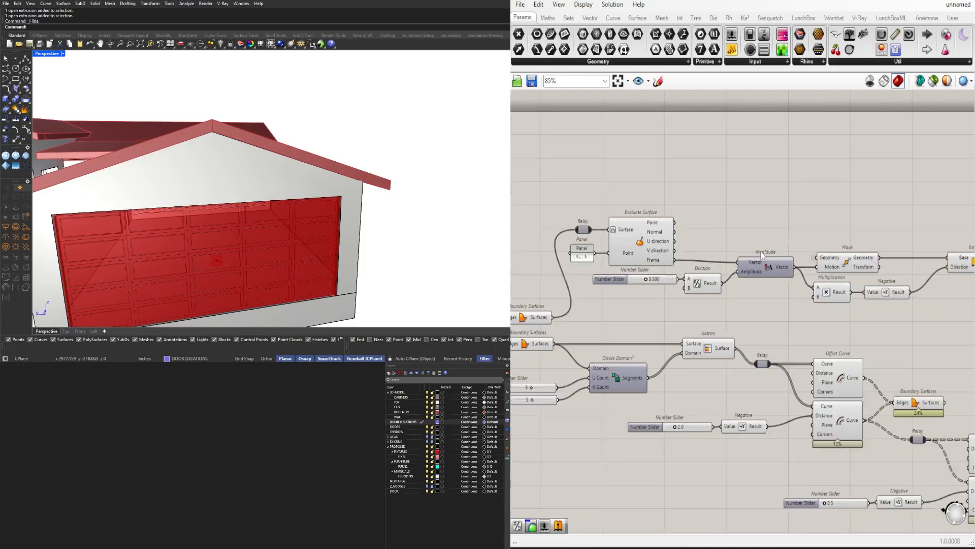
Line up the Multiplication, Negative and Extrude components compactly behind Amplitude and Move
{"action": "right_click_drag", "start_coordinate": [944, 315], "coordinate": [798, 327]}
{"action": "scroll", "coordinate": [688, 276], "scroll_direction": "up", "scroll_amount": 2}
{"action": "left_click_drag", "start_coordinate": [838, 319], "coordinate": [722, 275]}
{"action": "left_click", "coordinate": [726, 289]}
{"action": "left_click_drag", "start_coordinate": [667, 308], "coordinate": [673, 308]}
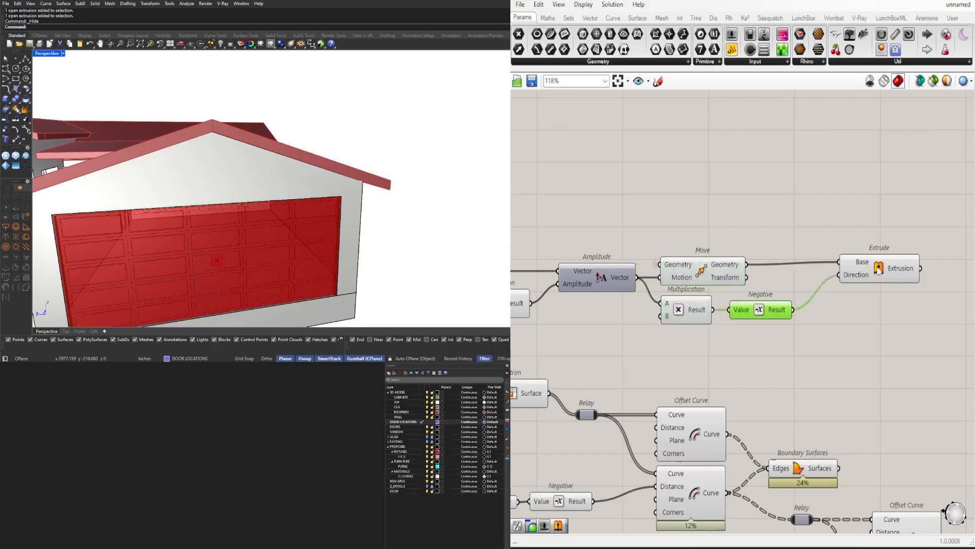
{"action": "left_click_drag", "start_coordinate": [878, 267], "coordinate": [860, 269]}
{"action": "left_click", "coordinate": [856, 225]}
{"action": "scroll", "coordinate": [801, 281], "scroll_direction": "down", "scroll_amount": 2}
{"action": "left_click", "coordinate": [844, 273]}
{"action": "right_click_drag", "start_coordinate": [250, 252], "coordinate": [267, 196]}
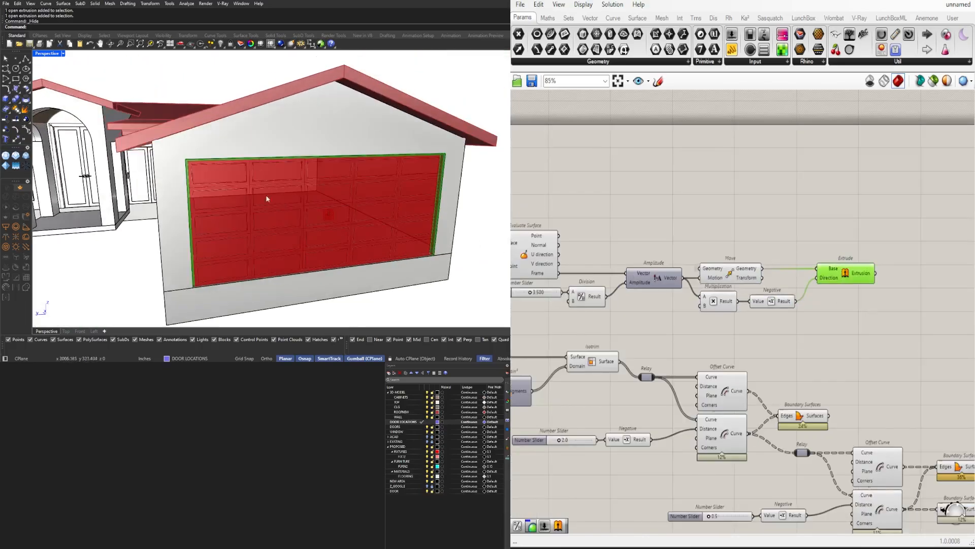
Select the whole extrusion group from Relay to Extrude and shift it clear of the panel components
{"action": "scroll", "coordinate": [480, 163], "scroll_direction": "up", "scroll_amount": 7}
{"action": "left_click", "coordinate": [614, 192]}
{"action": "scroll", "coordinate": [613, 192], "scroll_direction": "down", "scroll_amount": 3}
{"action": "right_click_drag", "start_coordinate": [613, 192], "coordinate": [646, 203]}
{"action": "scroll", "coordinate": [554, 274], "scroll_direction": "up", "scroll_amount": 4}
{"action": "left_click", "coordinate": [617, 264]}
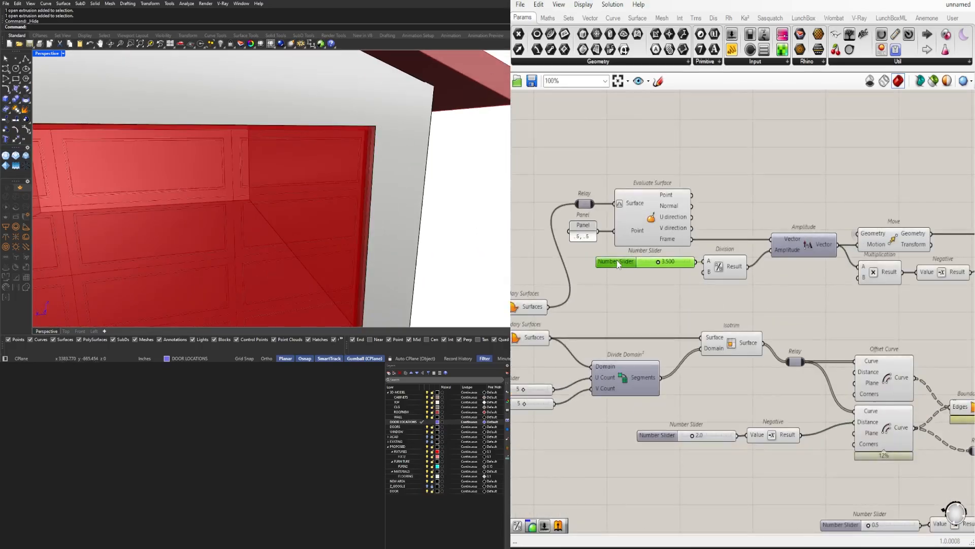
{"action": "scroll", "coordinate": [617, 261], "scroll_direction": "down", "scroll_amount": 2}
{"action": "left_click_drag", "start_coordinate": [928, 299], "coordinate": [589, 186]}
{"action": "right_click_drag", "start_coordinate": [682, 212], "coordinate": [621, 234]}
{"action": "left_click_drag", "start_coordinate": [579, 245], "coordinate": [845, 219]}
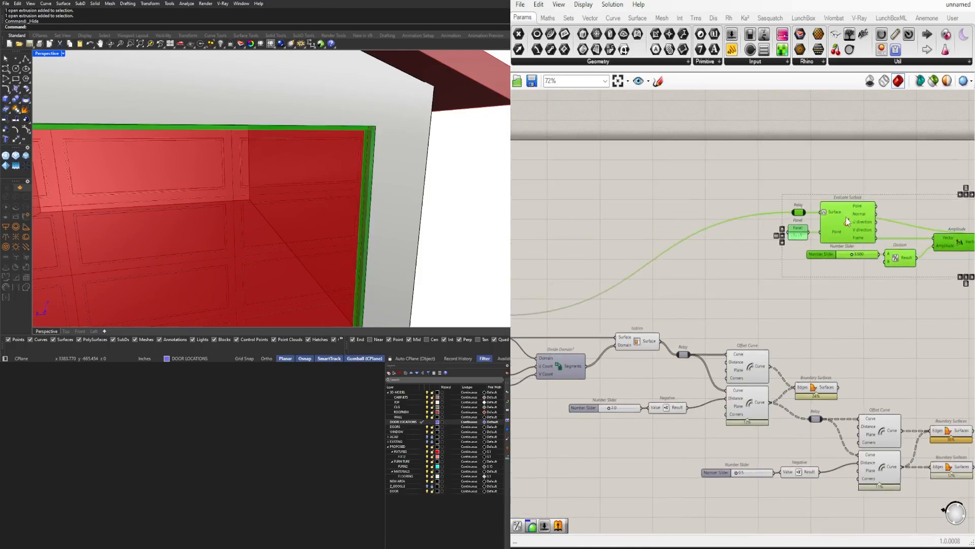
Duplicate the whole extrusion group, from Relay to Extrude, directly below the original
{"action": "right_click_drag", "start_coordinate": [447, 190], "coordinate": [383, 179]}
{"action": "scroll", "coordinate": [829, 231], "scroll_direction": "down", "scroll_amount": 2}
{"action": "right_click_drag", "start_coordinate": [829, 231], "coordinate": [659, 266]}
{"action": "left_click_drag", "start_coordinate": [673, 261], "coordinate": [837, 302]}
{"action": "right_click_drag", "start_coordinate": [715, 323], "coordinate": [919, 306]}
{"action": "scroll", "coordinate": [622, 328], "scroll_direction": "up", "scroll_amount": 3}
Turn off the preview of the inner Boundary Surfaces, Isotrim and the first pair of Offset Curve components
{"action": "left_click", "coordinate": [629, 332]}
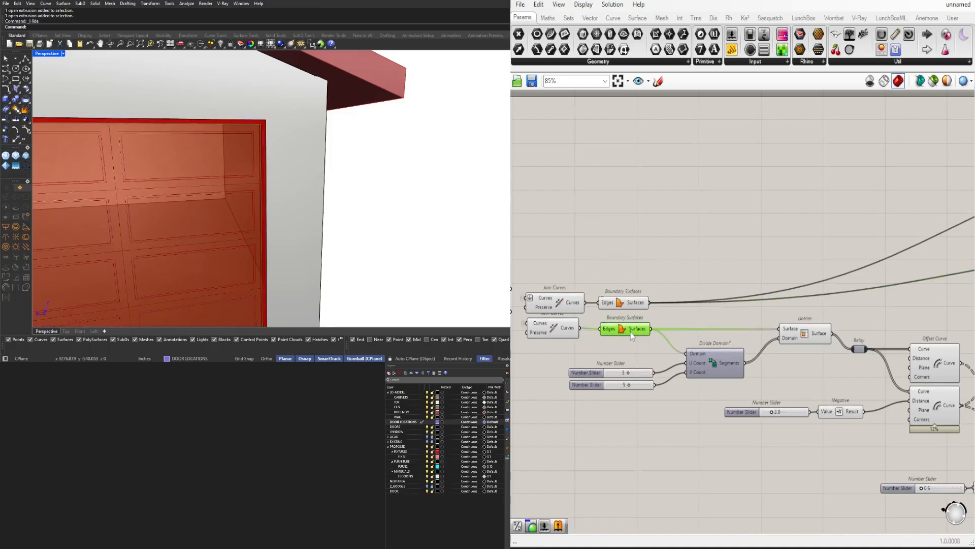
{"action": "middle_click", "coordinate": [630, 333]}
{"action": "left_click", "coordinate": [664, 298]}
{"action": "scroll", "coordinate": [667, 297], "scroll_direction": "down", "scroll_amount": 3}
{"action": "right_click_drag", "start_coordinate": [853, 333], "coordinate": [670, 348]}
{"action": "scroll", "coordinate": [671, 348], "scroll_direction": "up", "scroll_amount": 3}
{"action": "scroll", "coordinate": [672, 348], "scroll_direction": "down", "scroll_amount": 1}
{"action": "left_click_drag", "start_coordinate": [673, 425], "coordinate": [539, 317]}
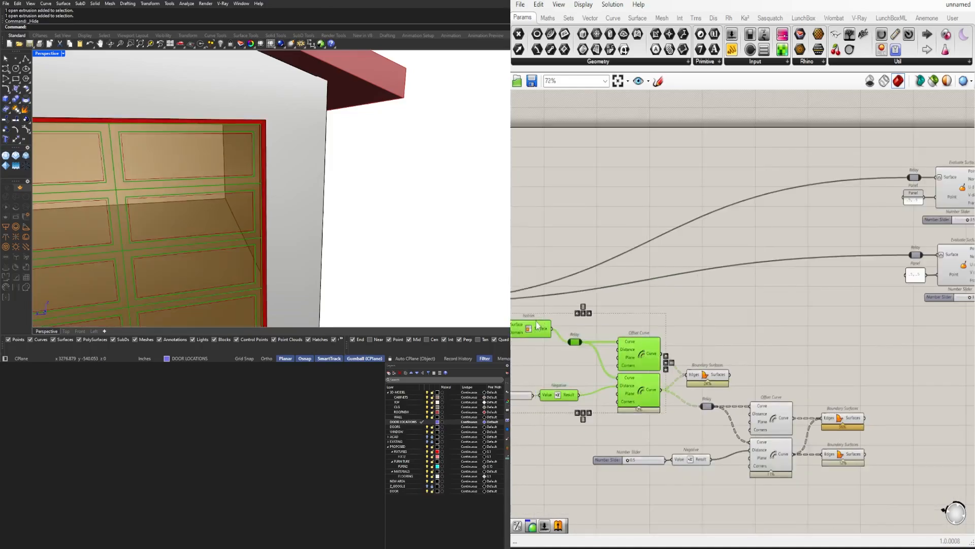
{"action": "middle_click", "coordinate": [539, 317]}
{"action": "left_click", "coordinate": [571, 283]}
Connect the panel frames' Boundary Surfaces to the duplicated group's Relay and set its depth slider to 2.000
{"action": "right_click_drag", "start_coordinate": [711, 374], "coordinate": [698, 347]}
{"action": "left_click", "coordinate": [712, 306]}
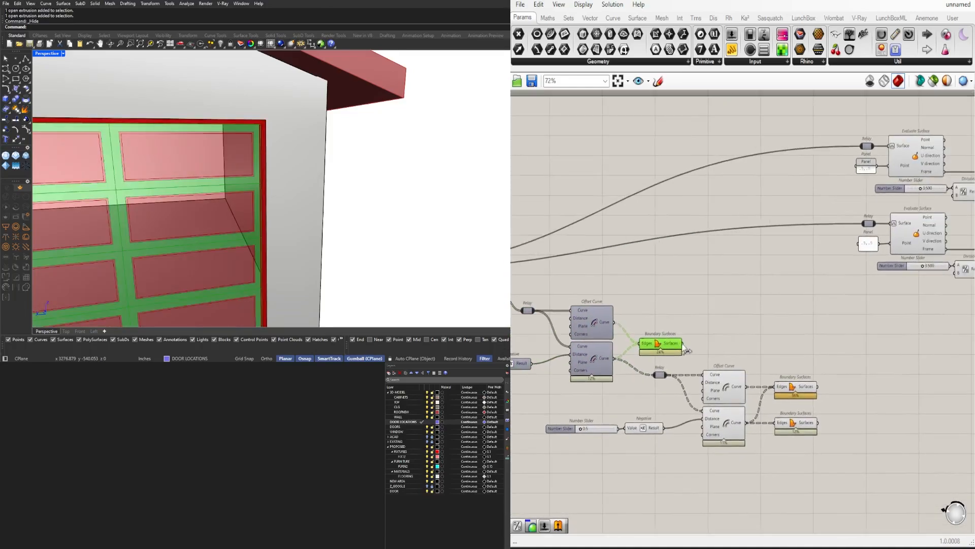
{"action": "left_click_drag", "start_coordinate": [682, 343], "coordinate": [862, 225]}
{"action": "scroll", "coordinate": [812, 284], "scroll_direction": "up", "scroll_amount": 4}
{"action": "double_click", "coordinate": [778, 265]}
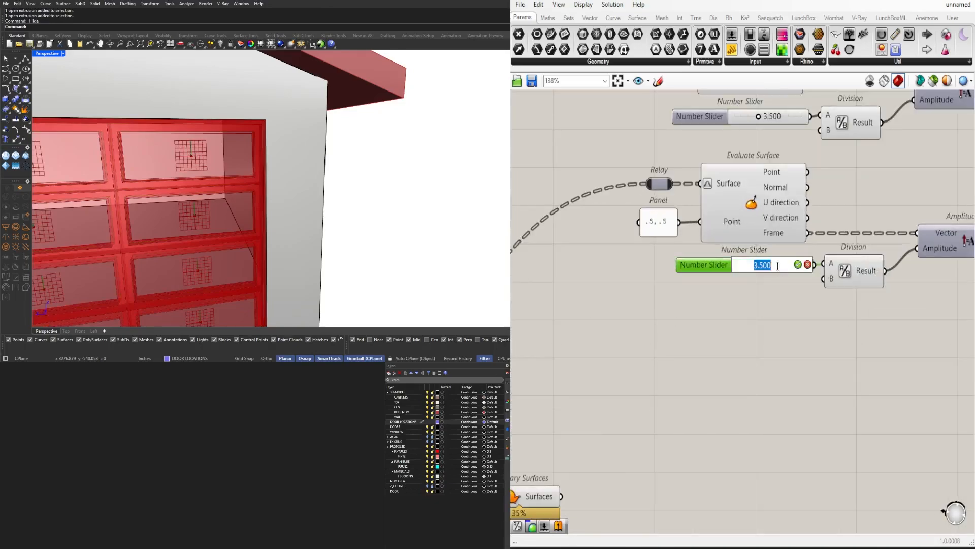
{"action": "scroll", "coordinate": [849, 375], "scroll_direction": "down", "scroll_amount": 4}
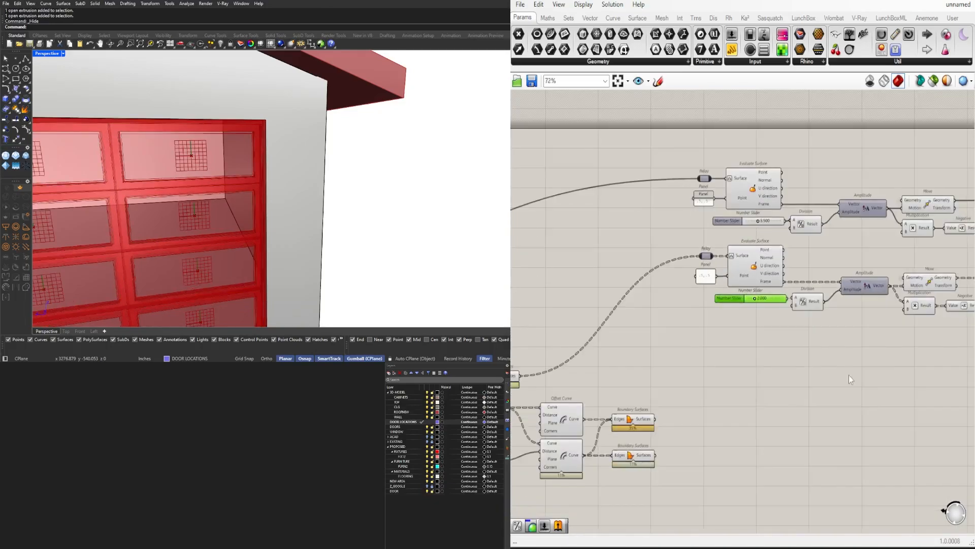
Duplicate the extrusion group for the inner offset ring's Boundary Surfaces and set its depth slider to 1.000
{"action": "left_click_drag", "start_coordinate": [930, 316], "coordinate": [733, 309]}
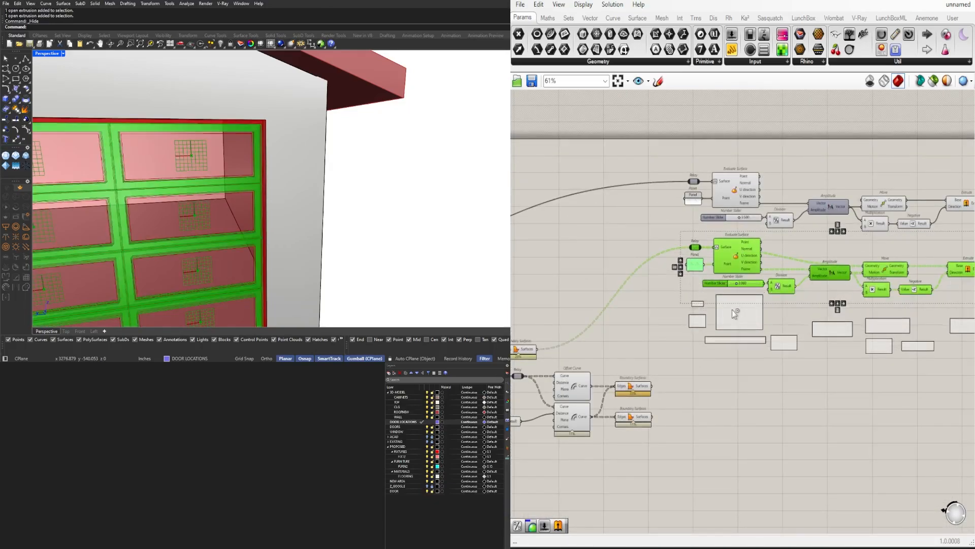
{"action": "left_click", "coordinate": [640, 388]}
{"action": "left_click", "coordinate": [639, 401]}
{"action": "scroll", "coordinate": [639, 386], "scroll_direction": "up", "scroll_amount": 2}
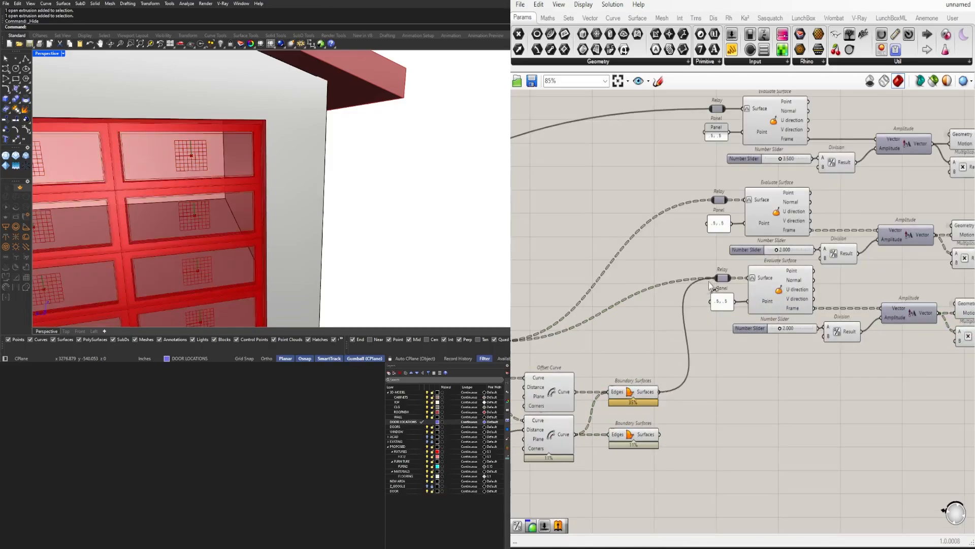
{"action": "scroll", "coordinate": [752, 321], "scroll_direction": "up", "scroll_amount": 2}
{"action": "left_click", "coordinate": [793, 329]}
{"action": "left_click", "coordinate": [827, 330]}
{"action": "scroll", "coordinate": [757, 401], "scroll_direction": "down", "scroll_amount": 3}
Duplicate the extrusion group once more for the innermost Boundary Surfaces and set its depth slider to 0.5
{"action": "right_click_drag", "start_coordinate": [716, 447], "coordinate": [622, 356]}
{"action": "scroll", "coordinate": [623, 356], "scroll_direction": "down", "scroll_amount": 3}
{"action": "left_click_drag", "start_coordinate": [882, 359], "coordinate": [666, 357]}
{"action": "scroll", "coordinate": [635, 270], "scroll_direction": "up", "scroll_amount": 2}
{"action": "scroll", "coordinate": [742, 376], "scroll_direction": "up", "scroll_amount": 5}
{"action": "left_click", "coordinate": [570, 377]}
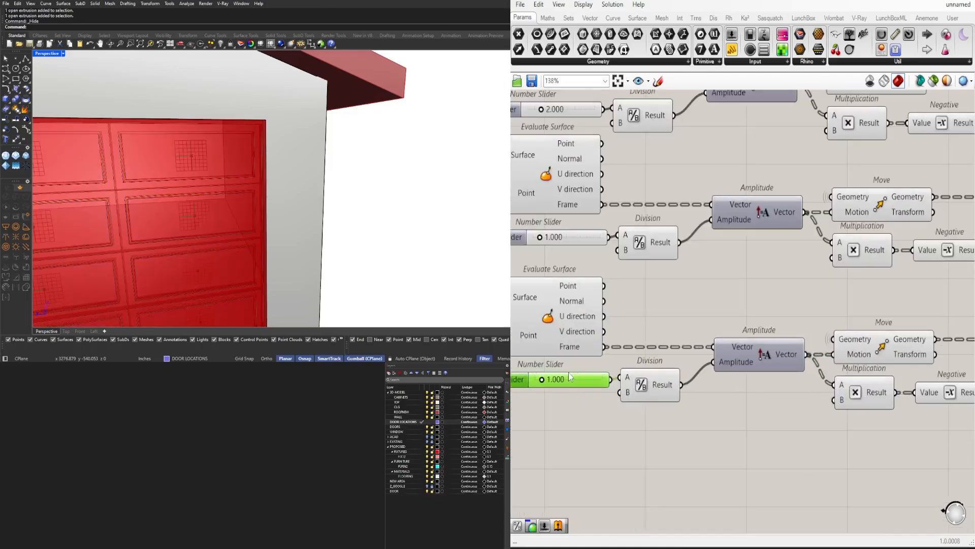
{"action": "type", "text": ".5"}
{"action": "key", "text": "Return"}
{"action": "scroll", "coordinate": [571, 356], "scroll_direction": "down", "scroll_amount": 9}
Review the four extrusion groups and the complete garage door on the house
{"action": "right_click_drag", "start_coordinate": [678, 405], "coordinate": [751, 384]}
{"action": "left_click_drag", "start_coordinate": [835, 417], "coordinate": [651, 281]}
{"action": "left_click", "coordinate": [635, 266]}
{"action": "scroll", "coordinate": [635, 266], "scroll_direction": "up", "scroll_amount": 4}
{"action": "right_click_drag", "start_coordinate": [676, 305], "coordinate": [541, 211]}
{"action": "left_click_drag", "start_coordinate": [788, 446], "coordinate": [755, 197]}
{"action": "scroll", "coordinate": [423, 190], "scroll_direction": "down", "scroll_amount": 8}
{"action": "right_click_drag", "start_coordinate": [424, 190], "coordinate": [356, 145]}
{"action": "scroll", "coordinate": [346, 141], "scroll_direction": "up", "scroll_amount": 8}
{"action": "scroll", "coordinate": [345, 141], "scroll_direction": "down", "scroll_amount": 5}
{"action": "scroll", "coordinate": [752, 296], "scroll_direction": "up", "scroll_amount": 3}
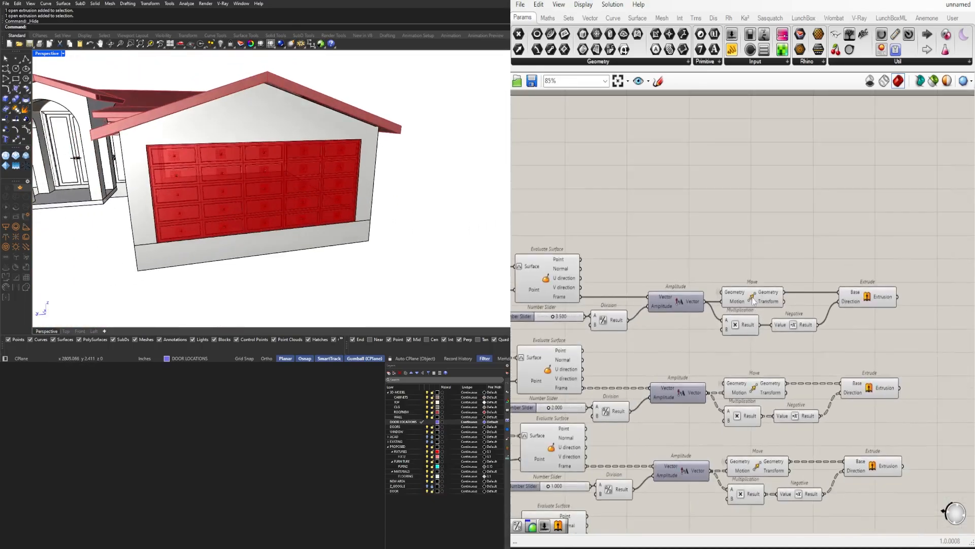
Duplicate the outer frame's Move component and place the copy directly above the original
{"action": "scroll", "coordinate": [326, 212], "scroll_direction": "up", "scroll_amount": 6}
{"action": "left_click", "coordinate": [748, 290]}
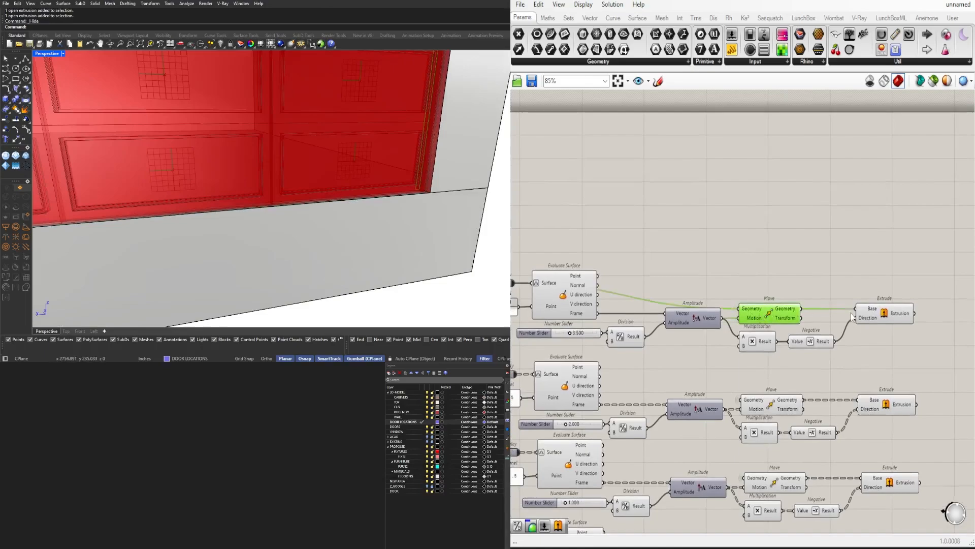
{"action": "left_click", "coordinate": [890, 314], "text": "shift"}
{"action": "left_click", "coordinate": [863, 263]}
{"action": "right_click_drag", "start_coordinate": [862, 263], "coordinate": [862, 294]}
{"action": "left_click", "coordinate": [775, 343]}
{"action": "left_click_drag", "start_coordinate": [774, 342], "coordinate": [772, 318], "text": "alt"}
{"action": "scroll", "coordinate": [773, 318], "scroll_direction": "down", "scroll_amount": 3}
{"action": "right_click_drag", "start_coordinate": [773, 318], "coordinate": [892, 305]}
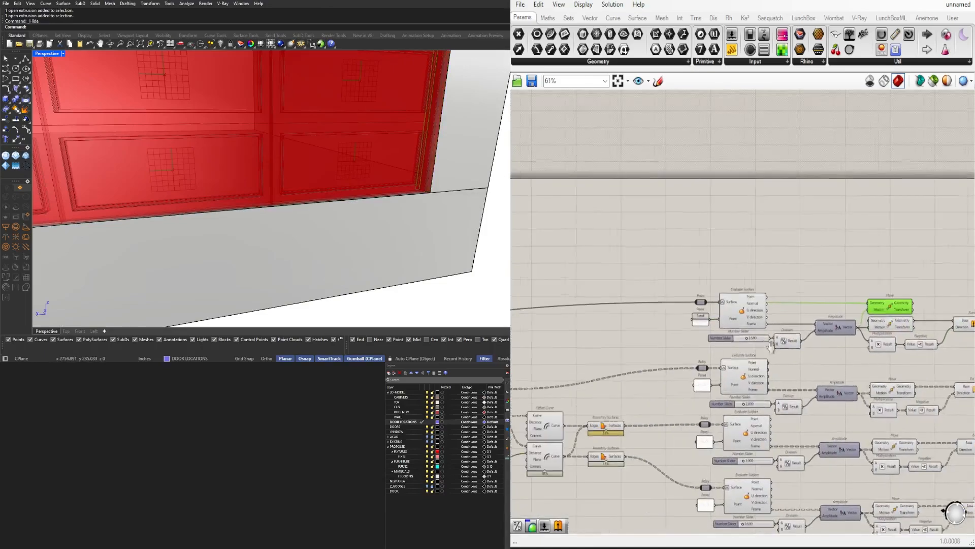
Connect the output of the Join Curves component that follows List Item to the copied Move's Geometry input
{"action": "right_click_drag", "start_coordinate": [609, 335], "coordinate": [828, 318]}
{"action": "right_click_drag", "start_coordinate": [568, 372], "coordinate": [766, 366]}
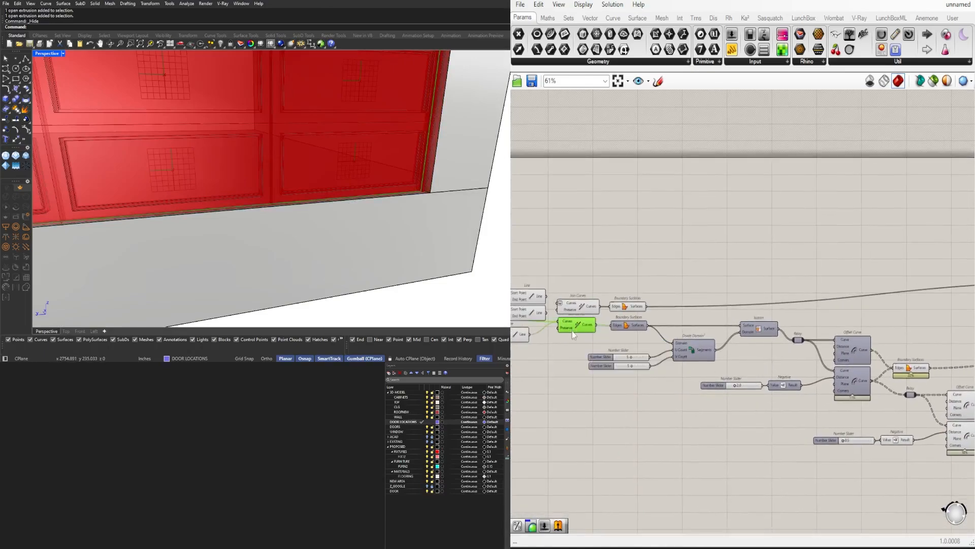
{"action": "right_click_drag", "start_coordinate": [572, 331], "coordinate": [721, 346]}
{"action": "right_click_drag", "start_coordinate": [587, 345], "coordinate": [659, 353]}
{"action": "right_click_drag", "start_coordinate": [597, 316], "coordinate": [658, 330]}
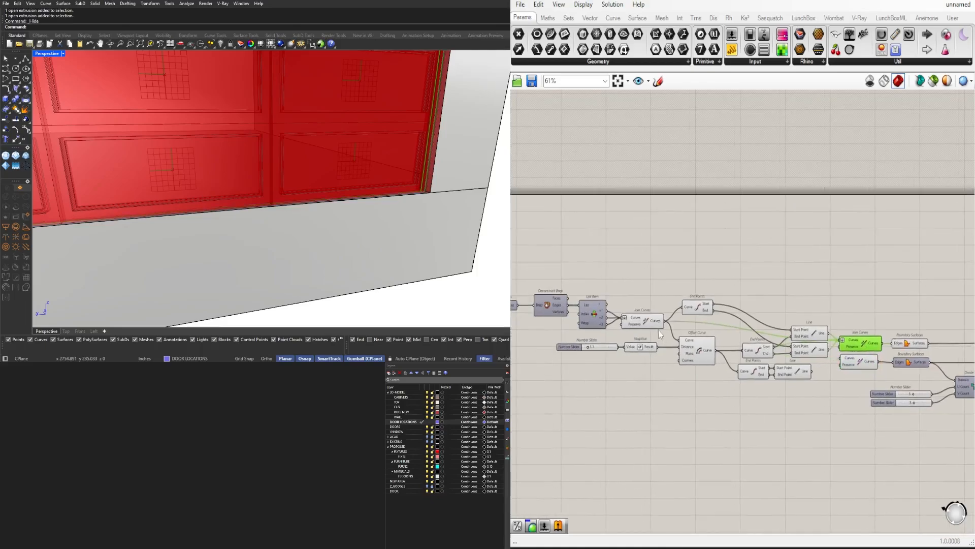
{"action": "scroll", "coordinate": [669, 307], "scroll_direction": "down", "scroll_amount": 8}
{"action": "left_click_drag", "start_coordinate": [664, 321], "coordinate": [765, 273]}
{"action": "scroll", "coordinate": [864, 312], "scroll_direction": "up", "scroll_amount": 16}
Add an Offset Curve component after the copied Move and connect the moved geometry to its Curve input
{"action": "scroll", "coordinate": [709, 285], "scroll_direction": "down", "scroll_amount": 6}
{"action": "right_click_drag", "start_coordinate": [457, 188], "coordinate": [375, 220]}
{"action": "scroll", "coordinate": [367, 208], "scroll_direction": "up", "scroll_amount": 10}
{"action": "scroll", "coordinate": [818, 269], "scroll_direction": "up", "scroll_amount": 2}
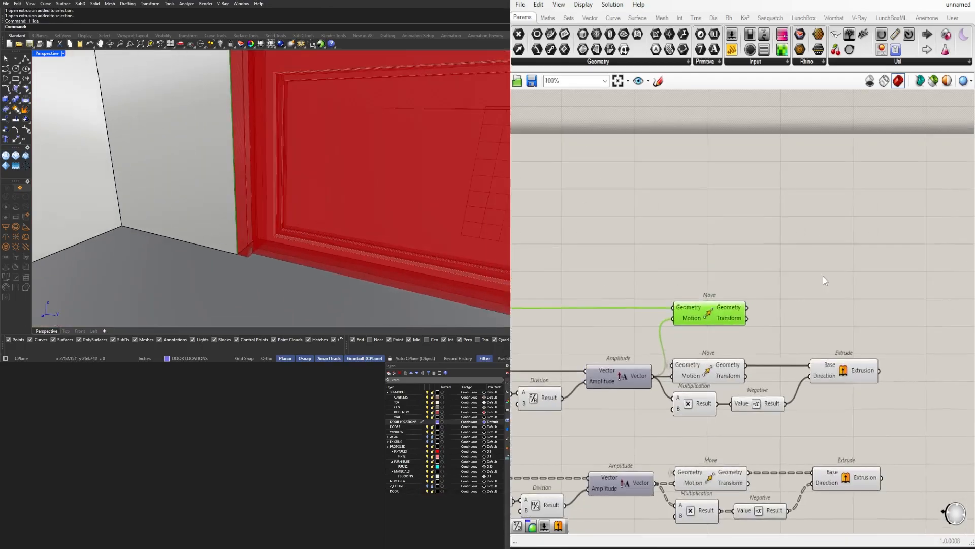
{"action": "double_click", "coordinate": [823, 275]}
{"action": "type", "text": "offset"}
{"action": "key", "text": "Return"}
{"action": "left_click_drag", "start_coordinate": [765, 262], "coordinate": [793, 259]}
{"action": "left_click_drag", "start_coordinate": [814, 264], "coordinate": [821, 265]}
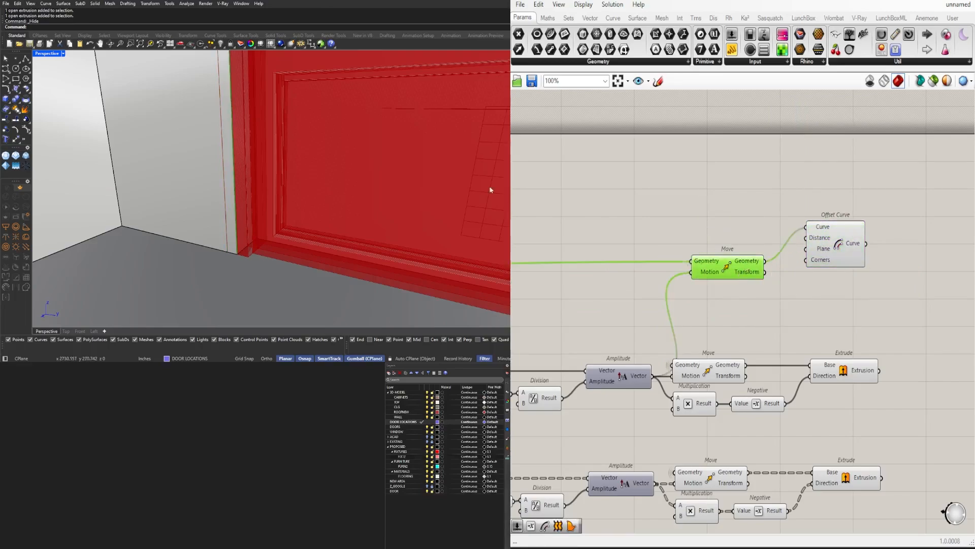
{"action": "right_click_drag", "start_coordinate": [490, 186], "coordinate": [291, 187]}
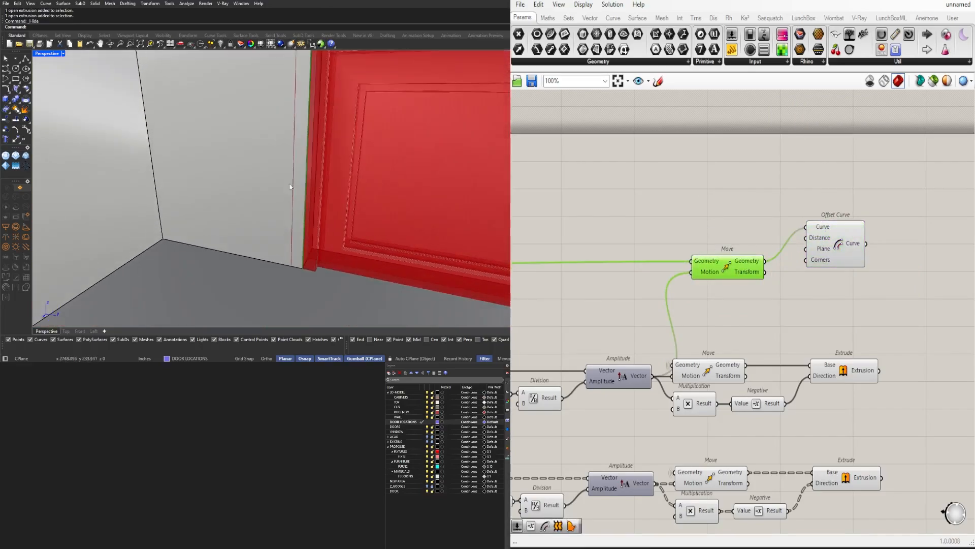
{"action": "right_click_drag", "start_coordinate": [756, 241], "coordinate": [676, 245]}
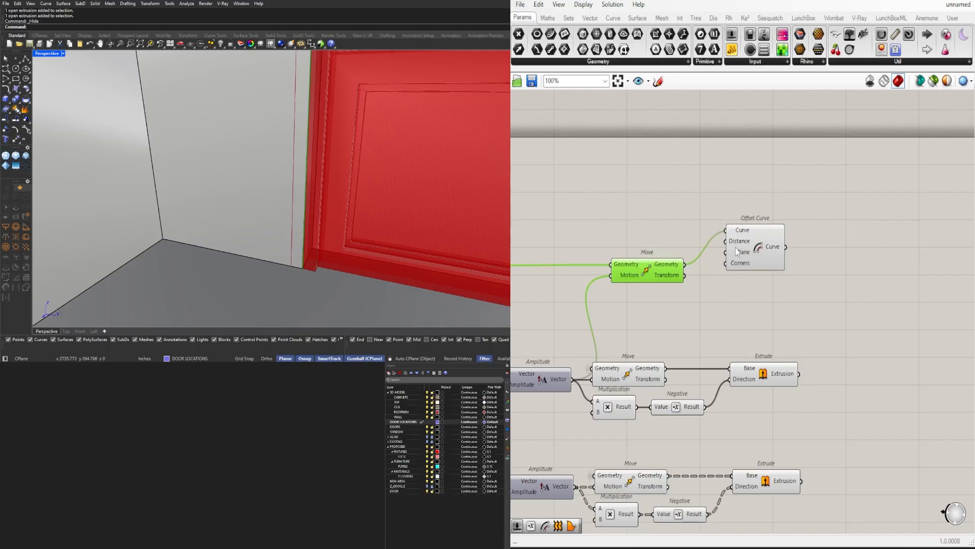
Add a 3.5 Number Slider, duplicate the Offset Curve component, and feed the slider to both Distance inputs
{"action": "double_click", "coordinate": [599, 228]}
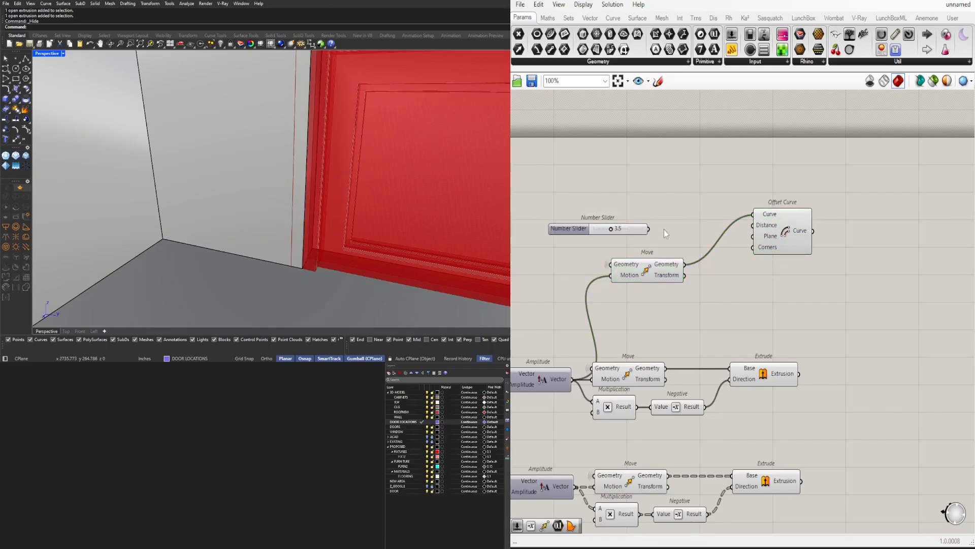
{"action": "left_click_drag", "start_coordinate": [786, 227], "coordinate": [820, 280]}
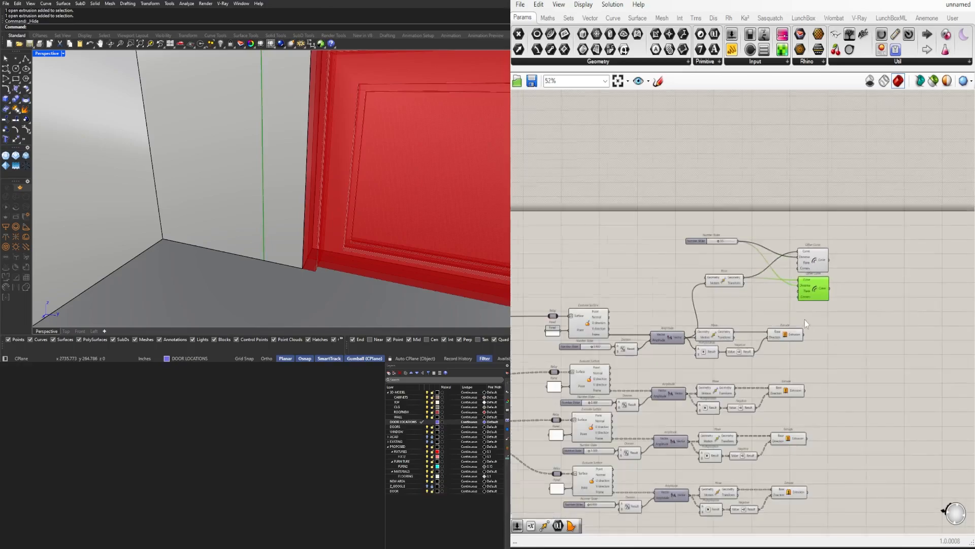
Consult the earlier Offset Curve setup and place a Division component above the copied Move, with its A input wired from upstream
{"action": "scroll", "coordinate": [805, 319], "scroll_direction": "up", "scroll_amount": 2}
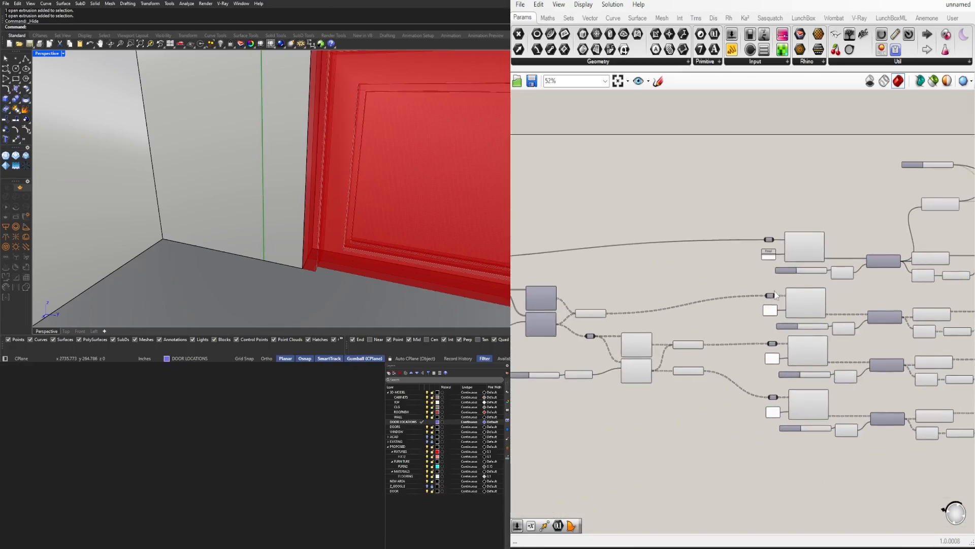
{"action": "left_click_drag", "start_coordinate": [803, 429], "coordinate": [759, 353]}
{"action": "scroll", "coordinate": [676, 295], "scroll_direction": "up", "scroll_amount": 3}
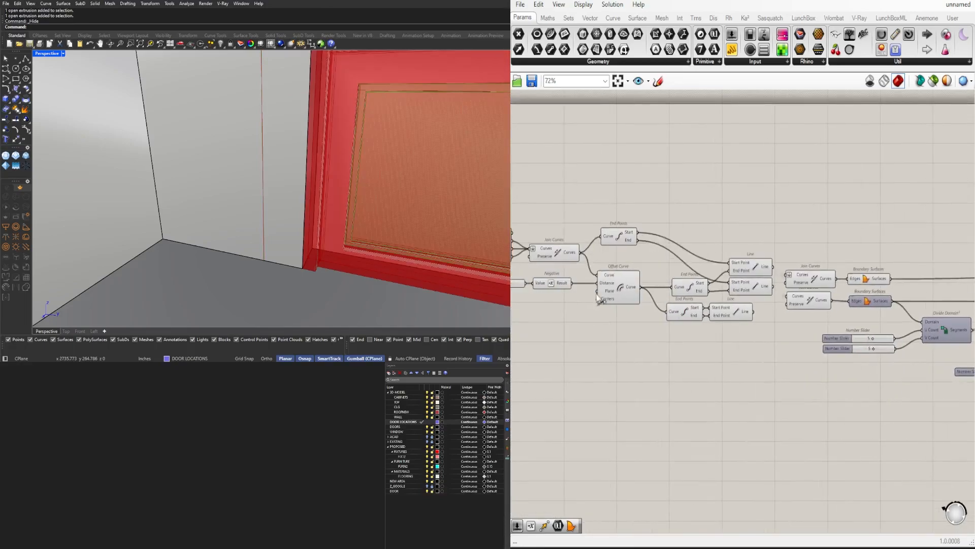
{"action": "left_click", "coordinate": [617, 287]}
{"action": "scroll", "coordinate": [606, 265], "scroll_direction": "up", "scroll_amount": 2}
{"action": "scroll", "coordinate": [655, 320], "scroll_direction": "up", "scroll_amount": 2}
{"action": "left_click", "coordinate": [634, 347]}
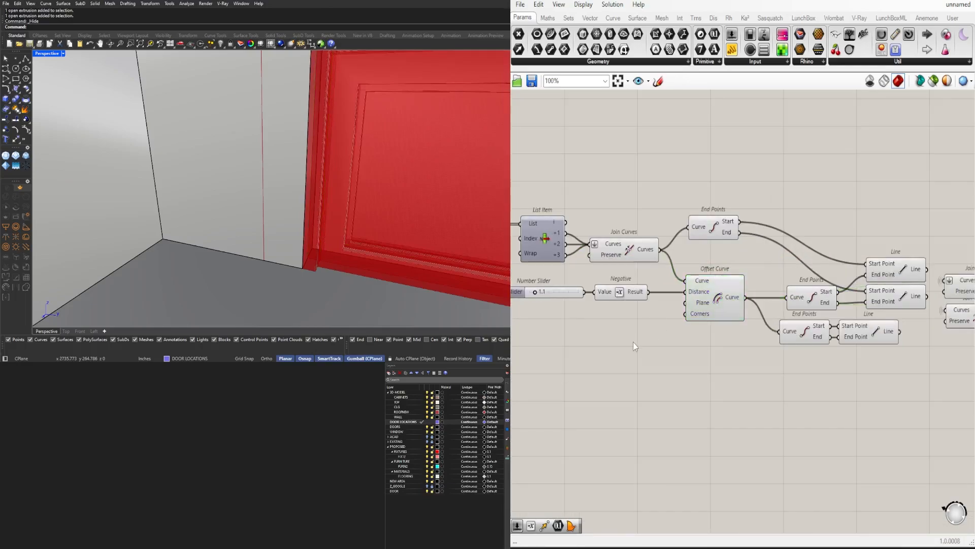
{"action": "scroll", "coordinate": [711, 330], "scroll_direction": "down", "scroll_amount": 10}
{"action": "left_click_drag", "start_coordinate": [629, 341], "coordinate": [779, 204]}
{"action": "scroll", "coordinate": [782, 295], "scroll_direction": "up", "scroll_amount": 12}
{"action": "right_click_drag", "start_coordinate": [853, 228], "coordinate": [729, 266]}
{"action": "scroll", "coordinate": [711, 269], "scroll_direction": "up", "scroll_amount": 2}
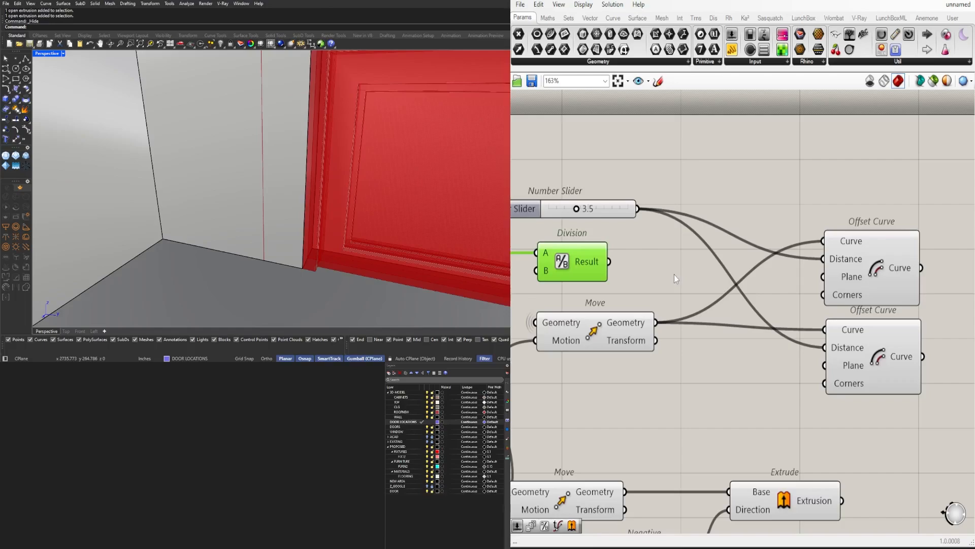
Add a Negative component after the Division and hide the wire running into the Division's A input
{"action": "type", "text": "nega"}
{"action": "key", "text": "Return"}
{"action": "right_click", "coordinate": [539, 251]}
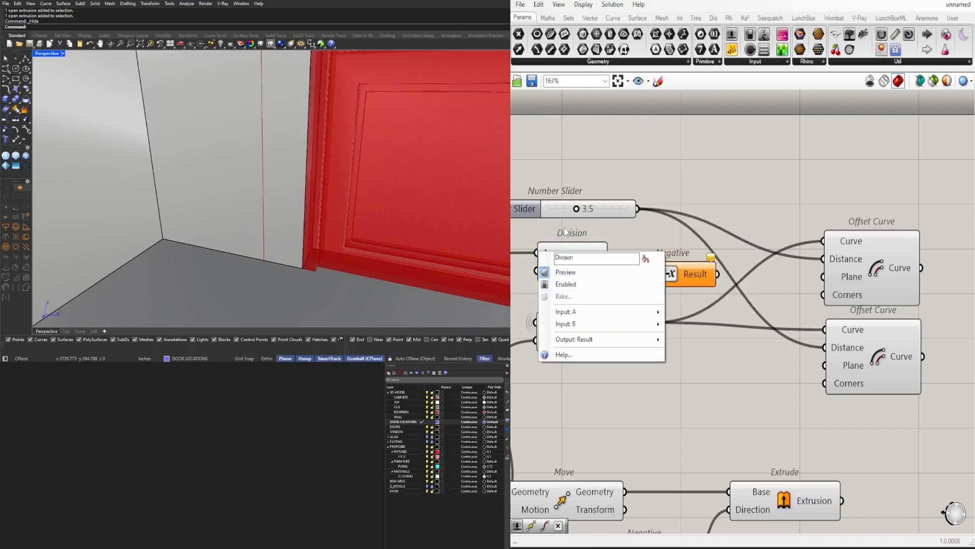
{"action": "left_click", "coordinate": [565, 228]}
{"action": "right_click", "coordinate": [548, 254]}
{"action": "left_click", "coordinate": [699, 307]}
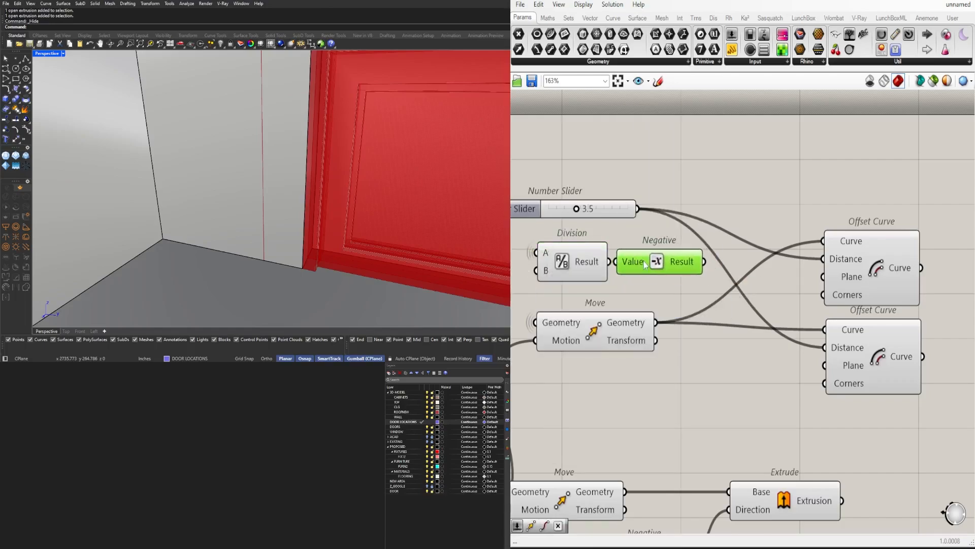
Connect the Negative result to the lower Offset Curve's Distance input in place of the 3.5 slider
{"action": "left_click_drag", "start_coordinate": [821, 339], "coordinate": [825, 346]}
{"action": "left_click", "coordinate": [868, 340]}
{"action": "right_click_drag", "start_coordinate": [867, 339], "coordinate": [796, 354]}
{"action": "left_click", "coordinate": [785, 297], "text": "shift"}
{"action": "scroll", "coordinate": [780, 307], "scroll_direction": "down", "scroll_amount": 2}
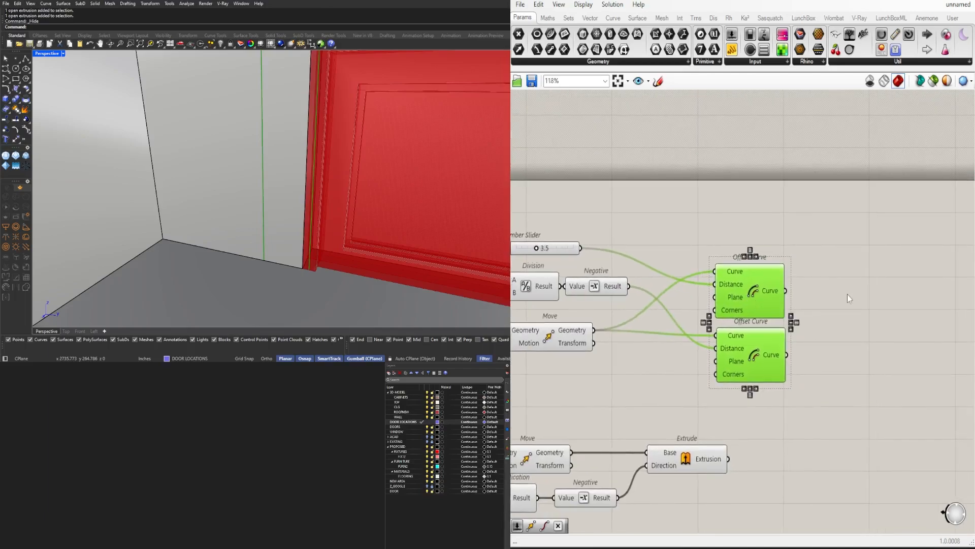
Shift the slider-driven Offset Curve beyond the other one and feed its Curve input from the lower Offset Curve's output
{"action": "right_click_drag", "start_coordinate": [793, 319], "coordinate": [927, 314]}
{"action": "left_click", "coordinate": [884, 362]}
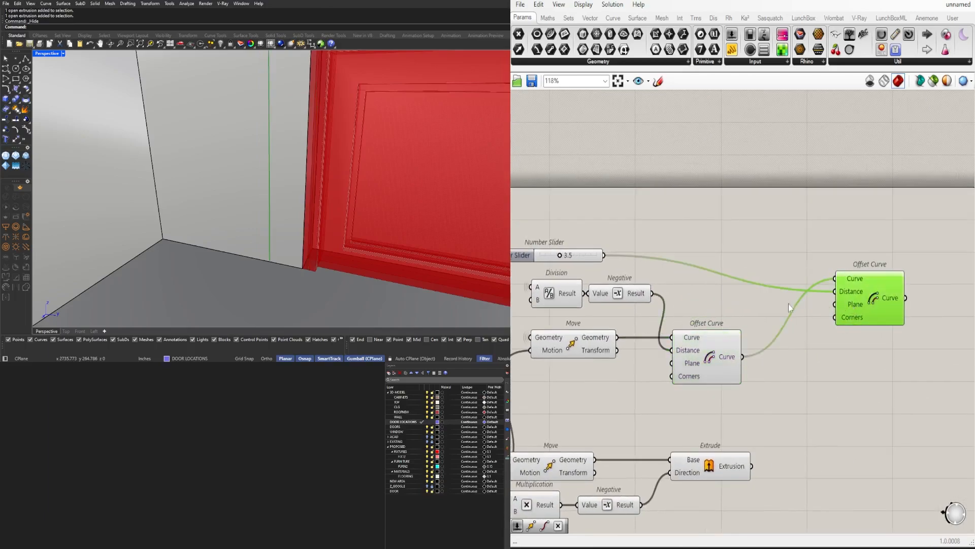
{"action": "left_click_drag", "start_coordinate": [819, 316], "coordinate": [822, 300]}
{"action": "right_click_drag", "start_coordinate": [853, 349], "coordinate": [802, 359]}
{"action": "double_click", "coordinate": [809, 364]}
{"action": "type", "text": "bound"}
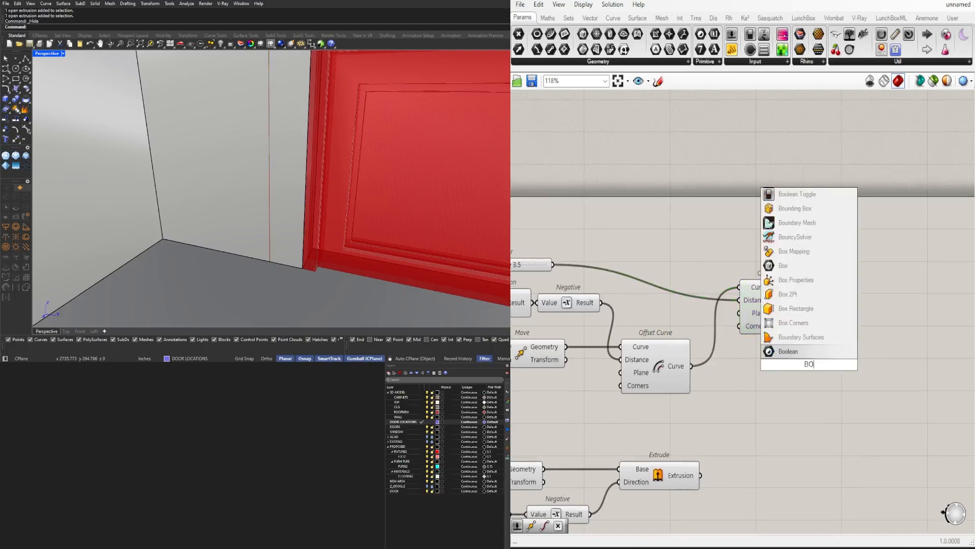
{"action": "key", "text": "Return"}
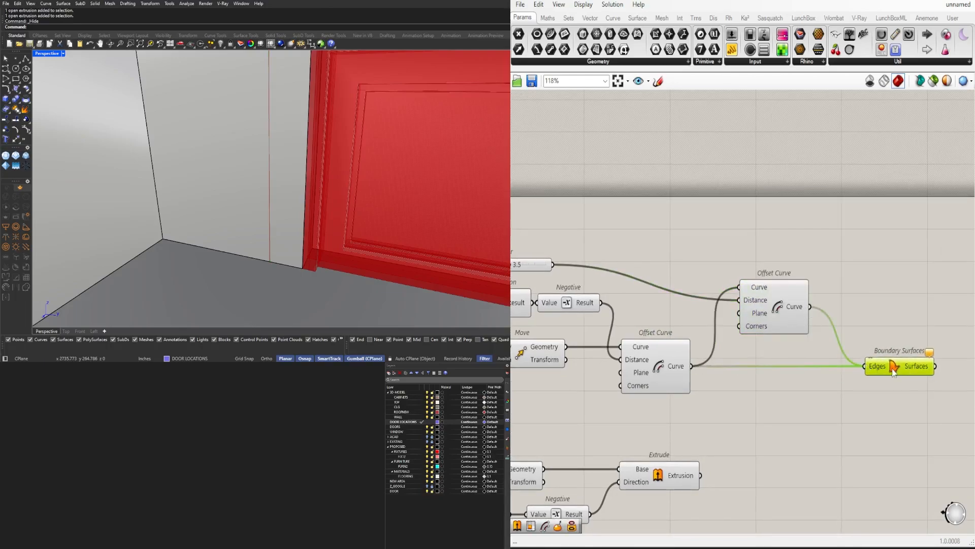
{"action": "left_click_drag", "start_coordinate": [800, 315], "coordinate": [797, 309]}
{"action": "right_click_drag", "start_coordinate": [738, 360], "coordinate": [643, 371]}
{"action": "left_click", "coordinate": [796, 374]}
{"action": "key", "text": "Delete"}
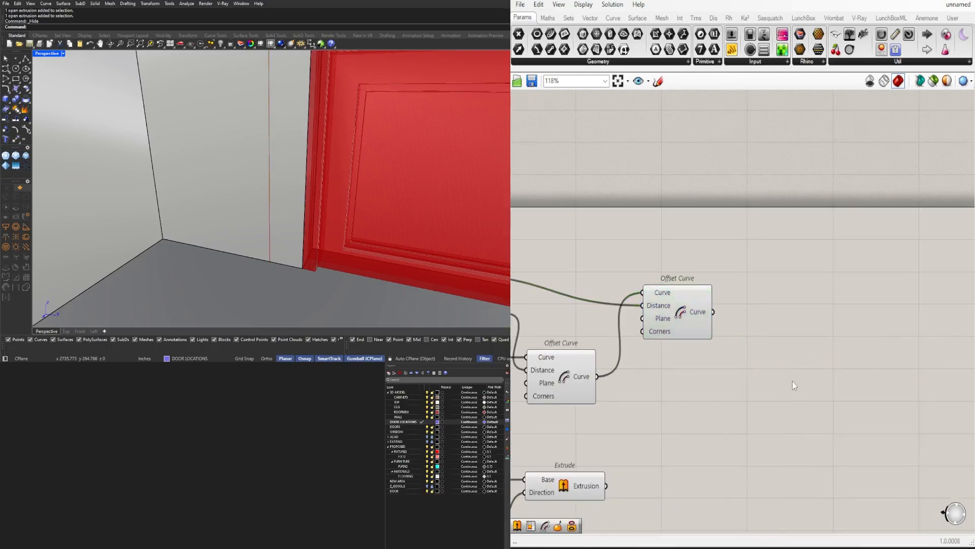
Add an End Points component to each of the two Offset Curve outputs
{"action": "left_click", "coordinate": [668, 306]}
{"action": "left_click_drag", "start_coordinate": [669, 306], "coordinate": [669, 299]}
{"action": "double_click", "coordinate": [720, 392]}
{"action": "type", "text": "end"}
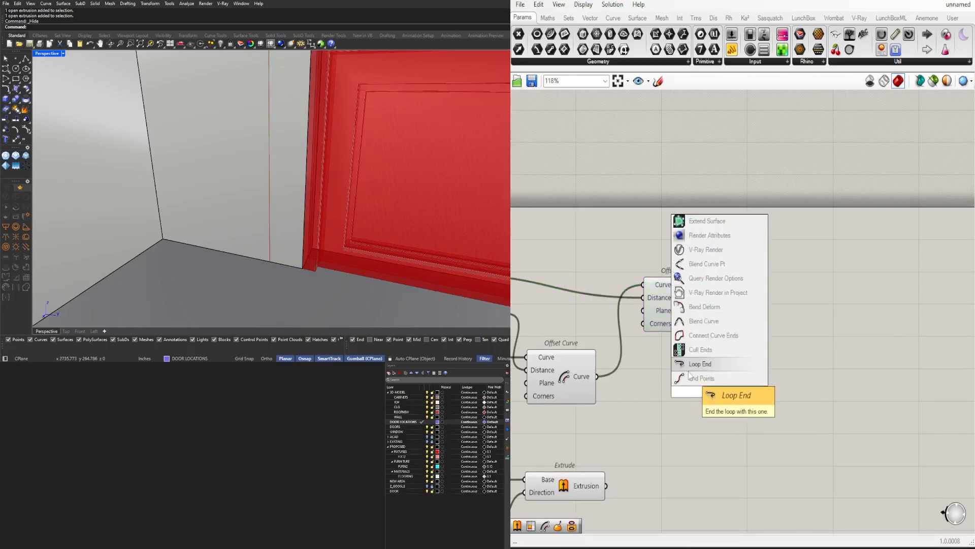
{"action": "key", "text": "Return"}
{"action": "left_click_drag", "start_coordinate": [597, 377], "coordinate": [667, 391]}
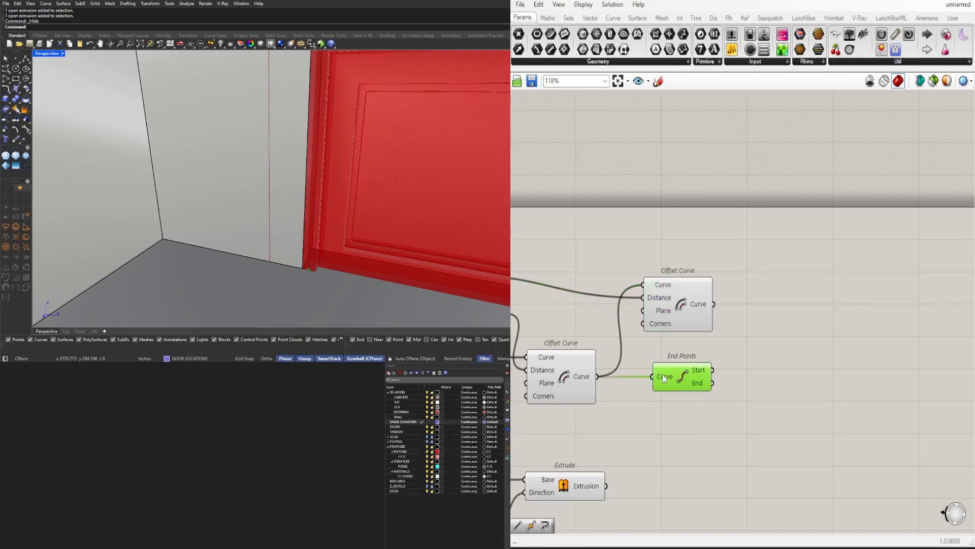
{"action": "left_click_drag", "start_coordinate": [784, 337], "coordinate": [673, 296]}
{"action": "left_click_drag", "start_coordinate": [670, 299], "coordinate": [668, 320]}
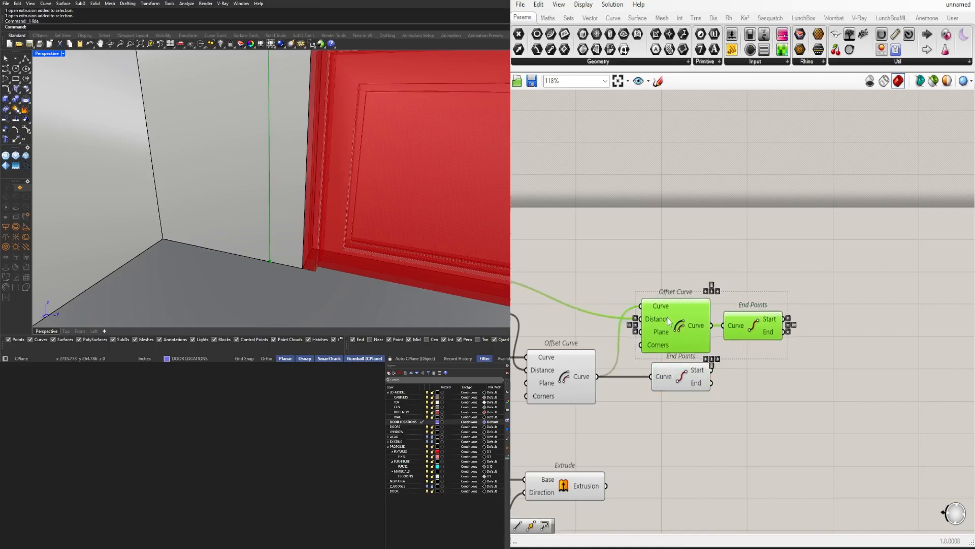
Hide the wire into the upper Offset Curve's Distance input and line up the two End Points components
{"action": "right_click", "coordinate": [655, 319]}
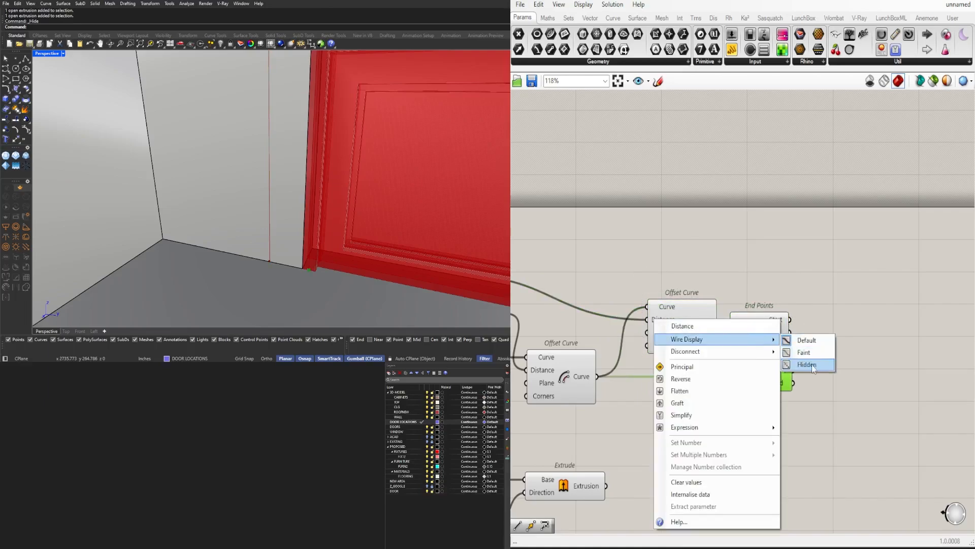
{"action": "left_click", "coordinate": [813, 367]}
{"action": "left_click_drag", "start_coordinate": [789, 271], "coordinate": [675, 336]}
{"action": "left_click_drag", "start_coordinate": [676, 332], "coordinate": [680, 343]}
{"action": "left_click", "coordinate": [693, 277]}
{"action": "left_click", "coordinate": [796, 373]}
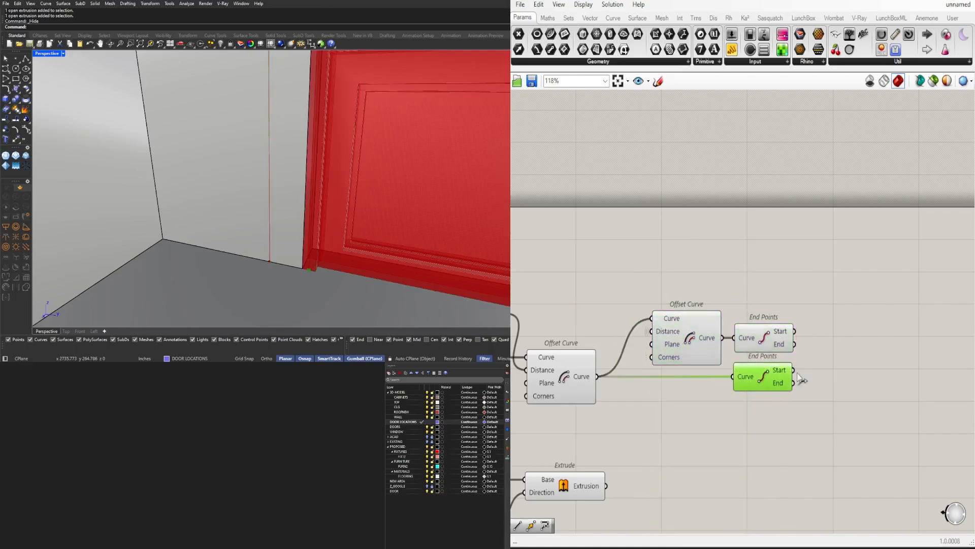
Add two Line components, one connecting both Start points and the other connecting both End points
{"action": "right_click_drag", "start_coordinate": [848, 364], "coordinate": [780, 368]}
{"action": "left_click", "coordinate": [779, 368]}
{"action": "type", "text": "LiN"}
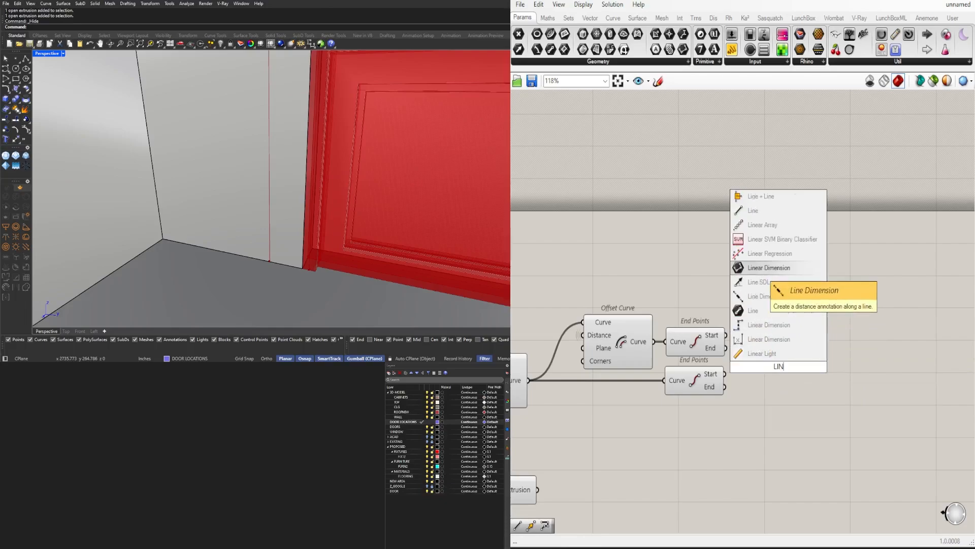
{"action": "type", "text": "E"}
{"action": "left_click", "coordinate": [763, 340]}
{"action": "left_click_drag", "start_coordinate": [726, 335], "coordinate": [744, 373]}
{"action": "left_click_drag", "start_coordinate": [756, 373], "coordinate": [772, 347]}
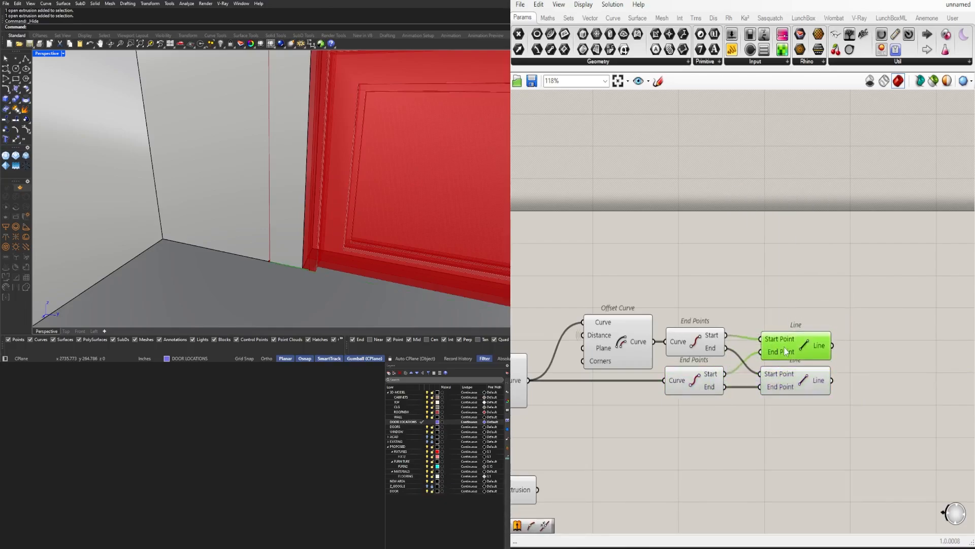
{"action": "left_click", "coordinate": [792, 371], "text": "shift"}
Add a Join Curves component and connect both offset curves and both lines to its Curves input
{"action": "right_click_drag", "start_coordinate": [865, 376], "coordinate": [856, 382]}
{"action": "type", "text": "JOIN"}
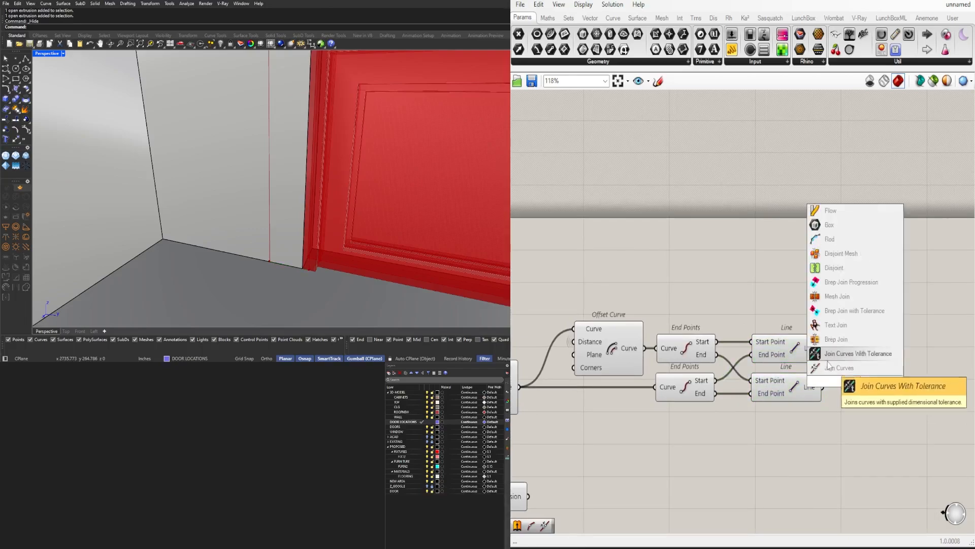
{"action": "left_click", "coordinate": [836, 366]}
{"action": "left_click_drag", "start_coordinate": [834, 381], "coordinate": [876, 323]}
{"action": "scroll", "coordinate": [706, 335], "scroll_direction": "down", "scroll_amount": 1}
{"action": "right_click_drag", "start_coordinate": [568, 384], "coordinate": [637, 360]}
{"action": "left_click_drag", "start_coordinate": [620, 358], "coordinate": [862, 302]}
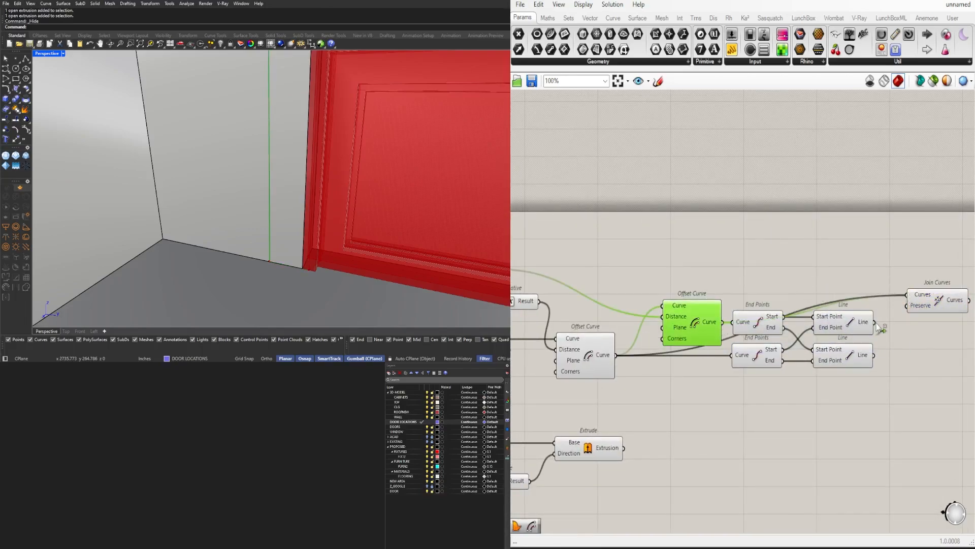
{"action": "left_click_drag", "start_coordinate": [890, 335], "coordinate": [907, 296]}
{"action": "right_click_drag", "start_coordinate": [907, 296], "coordinate": [778, 309]}
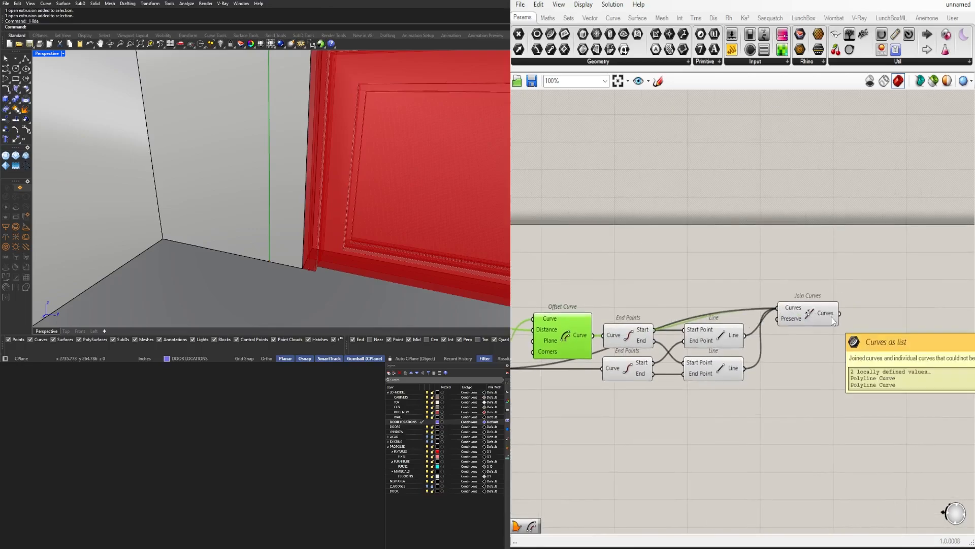
Flatten the Curves input of the new Join Curves component and hide its incoming wires
{"action": "right_click", "coordinate": [790, 308]}
{"action": "left_click", "coordinate": [829, 395]}
{"action": "left_click_drag", "start_coordinate": [812, 317], "coordinate": [803, 359]}
{"action": "right_click", "coordinate": [787, 351]}
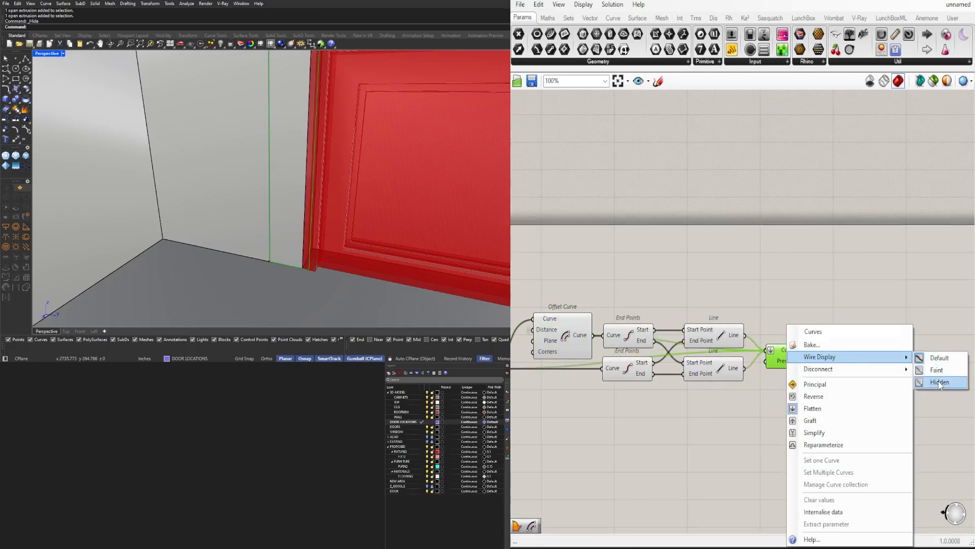
{"action": "left_click", "coordinate": [939, 384]}
Add a Boundary Surfaces component fed by the joined curves
{"action": "scroll", "coordinate": [867, 390], "scroll_direction": "down", "scroll_amount": 1}
{"action": "right_click_drag", "start_coordinate": [866, 390], "coordinate": [791, 374]}
{"action": "double_click", "coordinate": [791, 374]}
{"action": "type", "text": "B"}
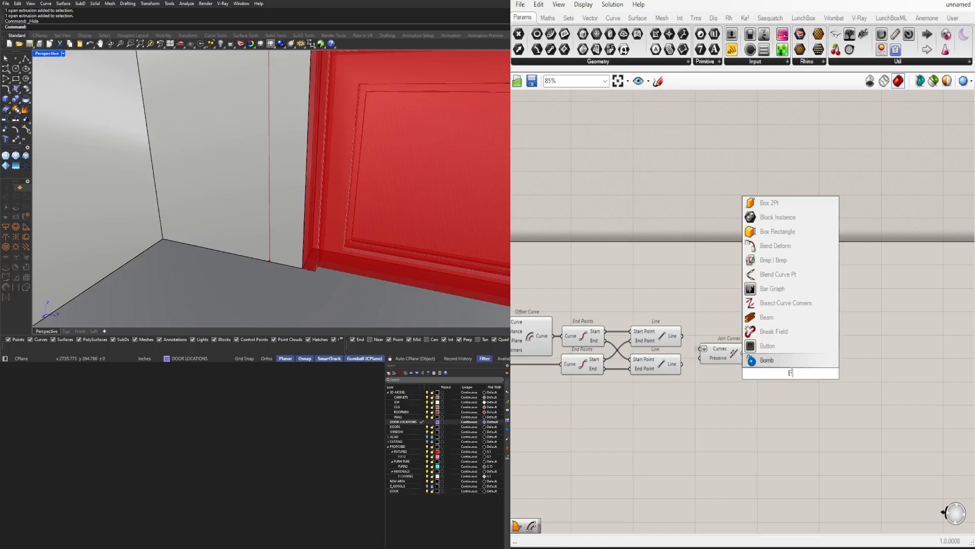
{"action": "type", "text": "ou"}
{"action": "left_click", "coordinate": [773, 359]}
Add an Extrude component after the new Boundary Surfaces and connect the surfaces to its Base input
{"action": "scroll", "coordinate": [779, 361], "scroll_direction": "down", "scroll_amount": 2}
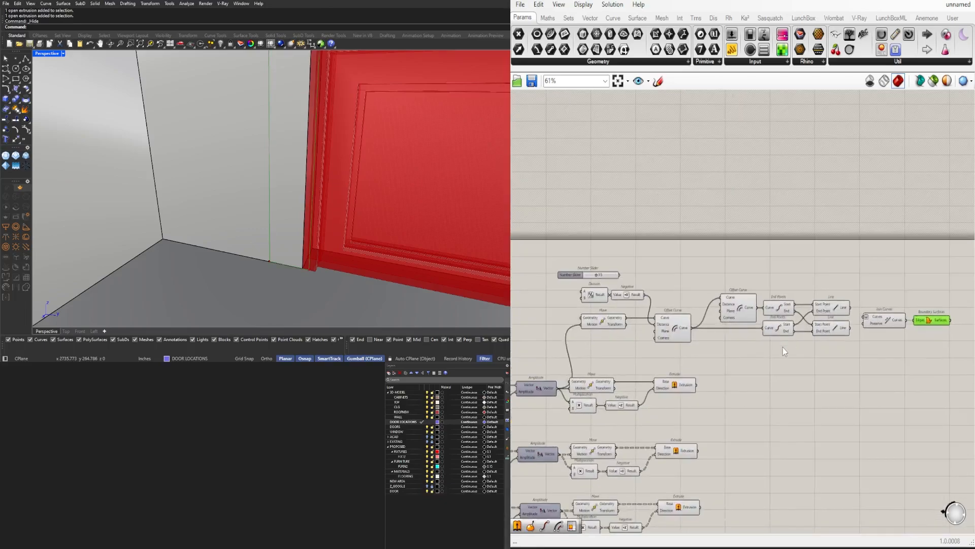
{"action": "left_click_drag", "start_coordinate": [722, 406], "coordinate": [575, 379]}
{"action": "left_click_drag", "start_coordinate": [584, 384], "coordinate": [601, 384]}
{"action": "double_click", "coordinate": [599, 363]}
{"action": "type", "text": "ext"}
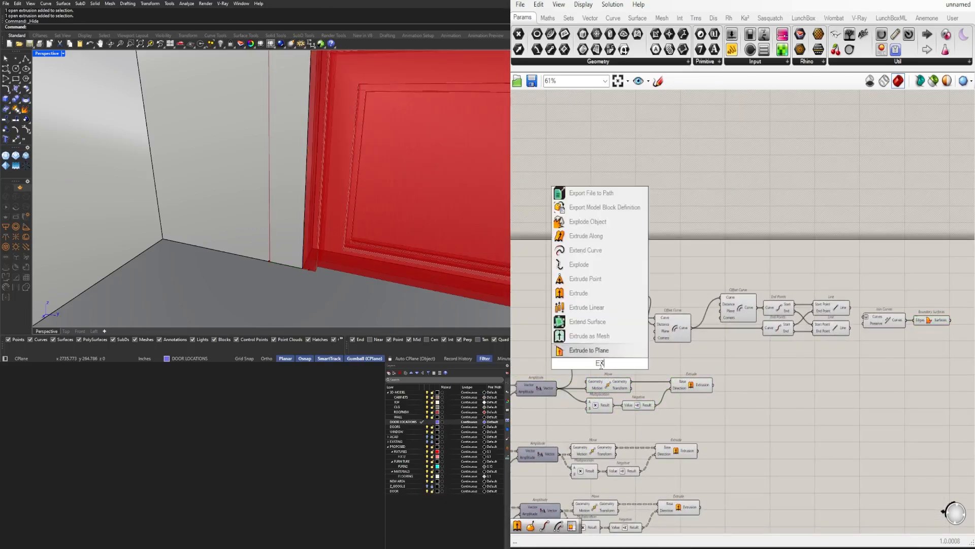
{"action": "left_click", "coordinate": [607, 349]}
{"action": "right_click_drag", "start_coordinate": [631, 365], "coordinate": [561, 370]}
{"action": "left_click_drag", "start_coordinate": [521, 367], "coordinate": [899, 337]}
Copy the outer frame's slider, Division and Amplitude beside the new Extrude, hide the Vector wire, and connect Amplitude to Direction
{"action": "right_click_drag", "start_coordinate": [520, 396], "coordinate": [778, 355]}
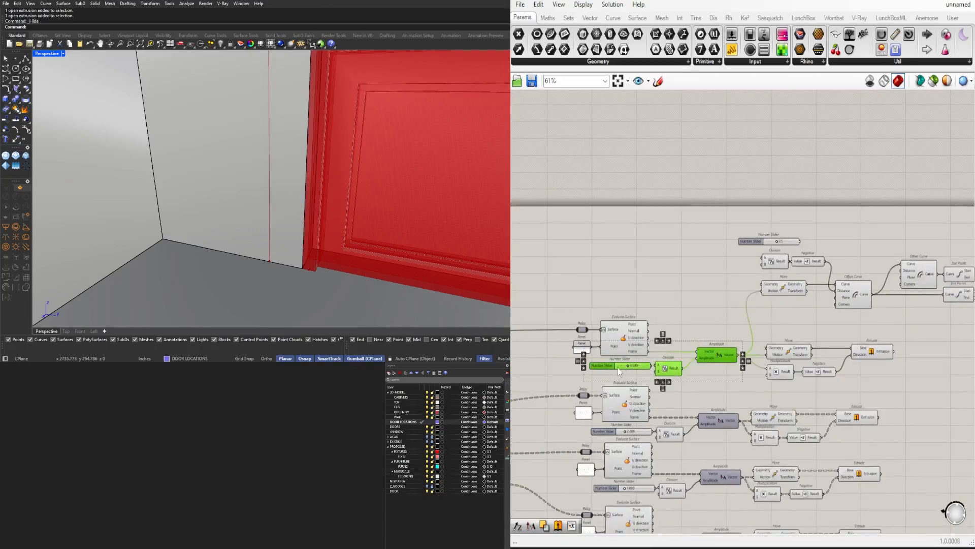
{"action": "scroll", "coordinate": [618, 368], "scroll_direction": "down", "scroll_amount": 2}
{"action": "scroll", "coordinate": [936, 340], "scroll_direction": "up", "scroll_amount": 4}
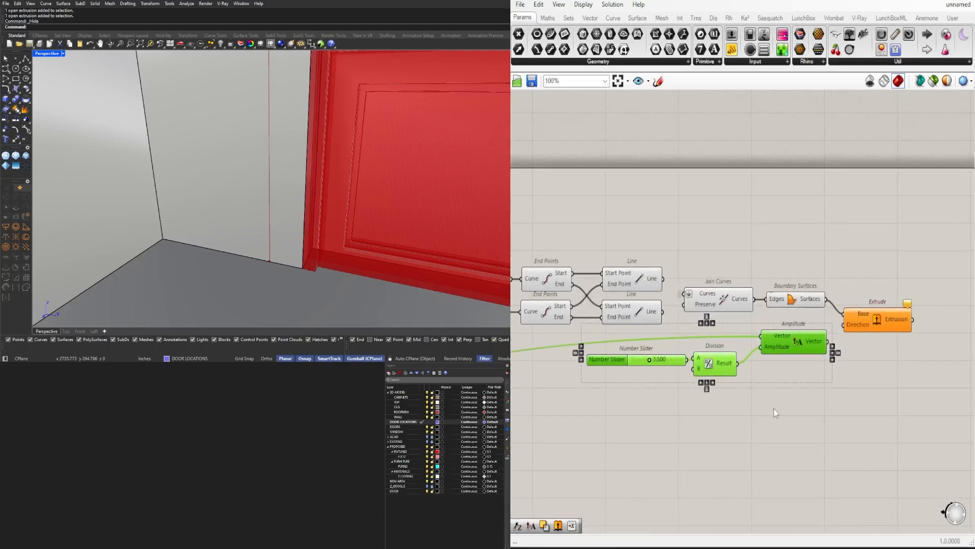
{"action": "right_click", "coordinate": [776, 334]}
{"action": "left_click", "coordinate": [919, 370]}
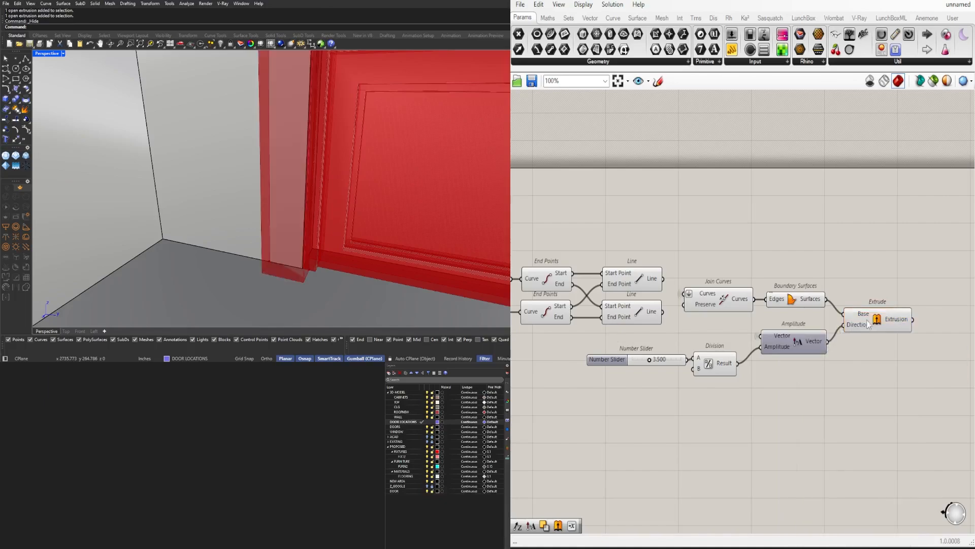
Set the copied thickness slider to 0.500 and move it with its Division closer to the Amplitude component
{"action": "scroll", "coordinate": [663, 362], "scroll_direction": "up", "scroll_amount": 3}
{"action": "double_click", "coordinate": [666, 359]}
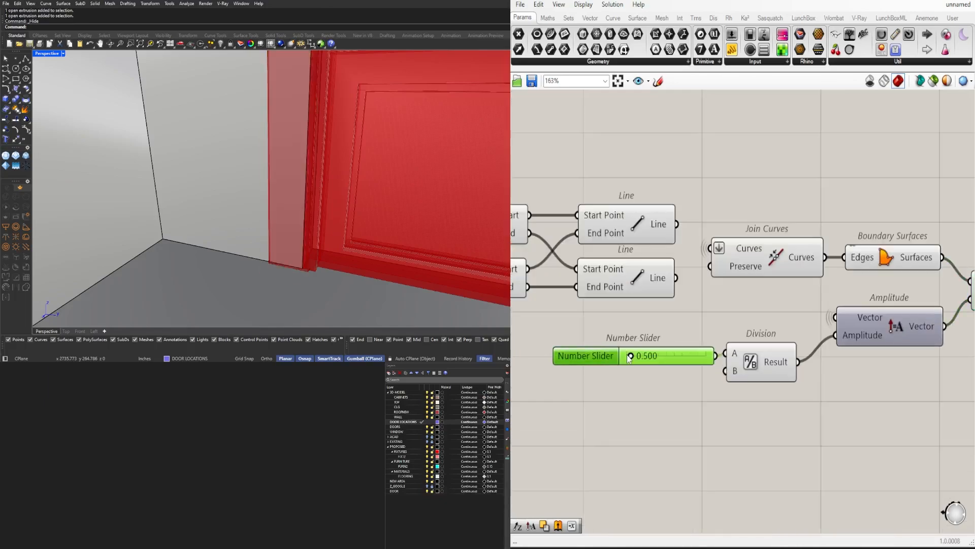
{"action": "left_click_drag", "start_coordinate": [850, 402], "coordinate": [704, 333]}
{"action": "left_click_drag", "start_coordinate": [774, 415], "coordinate": [670, 325]}
{"action": "left_click_drag", "start_coordinate": [751, 375], "coordinate": [767, 350]}
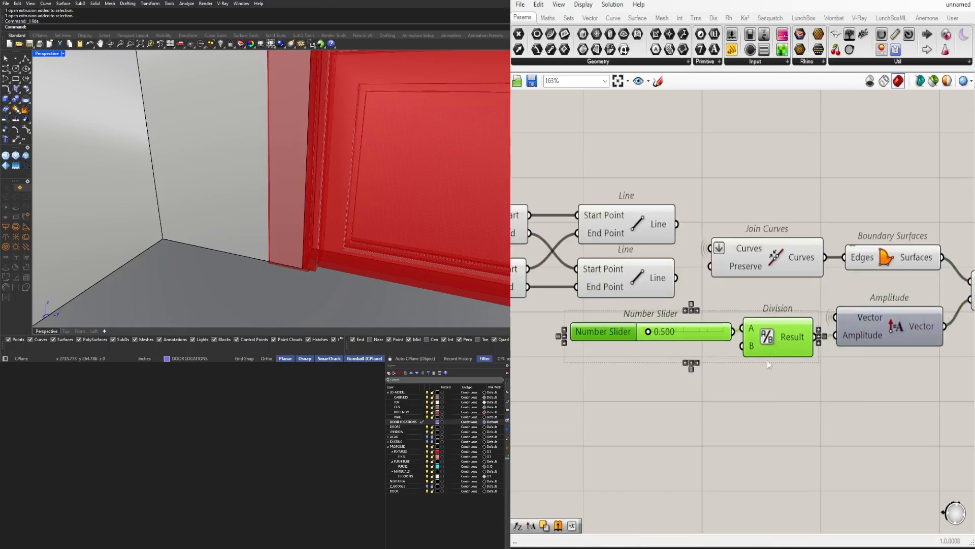
Inspect the extruded trim around the garage door opening in the model view
{"action": "left_click", "coordinate": [641, 333]}
{"action": "scroll", "coordinate": [733, 375], "scroll_direction": "down", "scroll_amount": 3}
{"action": "right_click_drag", "start_coordinate": [796, 388], "coordinate": [633, 388]}
{"action": "left_click", "coordinate": [751, 325]}
{"action": "scroll", "coordinate": [295, 246], "scroll_direction": "down", "scroll_amount": 5}
{"action": "right_click_drag", "start_coordinate": [296, 246], "coordinate": [318, 222]}
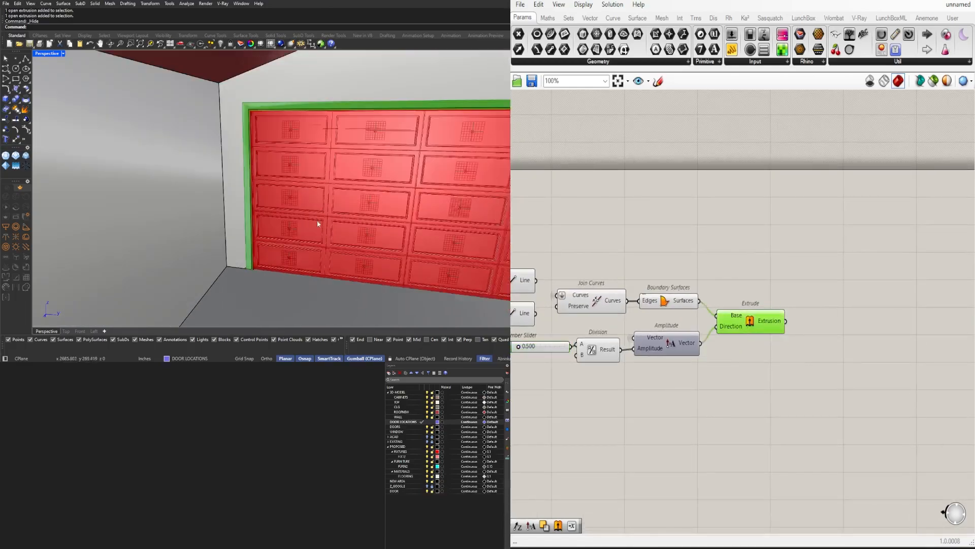
Make room beside the new Extrude, add a Move component above it, and connect the boundary surfaces to its Geometry input
{"action": "scroll", "coordinate": [687, 354], "scroll_direction": "up", "scroll_amount": 3}
{"action": "right_click_drag", "start_coordinate": [688, 353], "coordinate": [886, 360]}
{"action": "scroll", "coordinate": [886, 363], "scroll_direction": "down", "scroll_amount": 3}
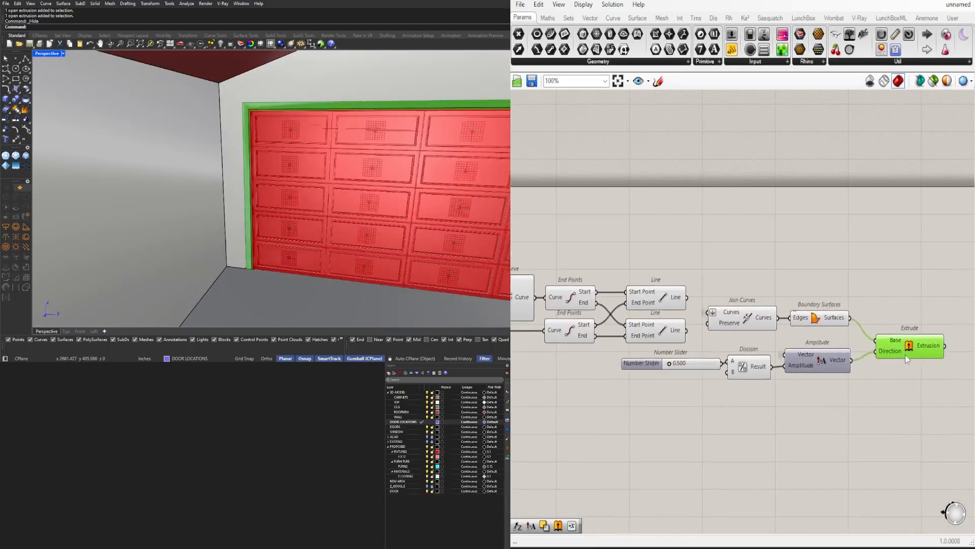
{"action": "double_click", "coordinate": [915, 316]}
{"action": "type", "text": "move"}
{"action": "key", "text": "Return"}
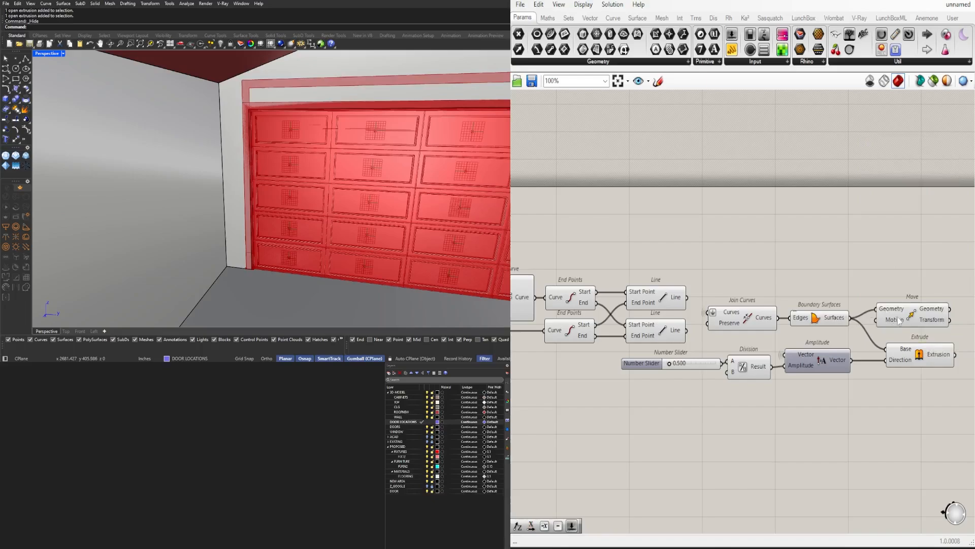
Connect the Vector output of the outer frame's Amplitude to the Motion input of the trim's Move component
{"action": "left_click_drag", "start_coordinate": [899, 320], "coordinate": [907, 304]}
{"action": "right_click_drag", "start_coordinate": [665, 299], "coordinate": [889, 287]}
{"action": "scroll", "coordinate": [889, 287], "scroll_direction": "down", "scroll_amount": 2}
{"action": "right_click_drag", "start_coordinate": [629, 382], "coordinate": [646, 369]}
{"action": "left_click", "coordinate": [636, 367]}
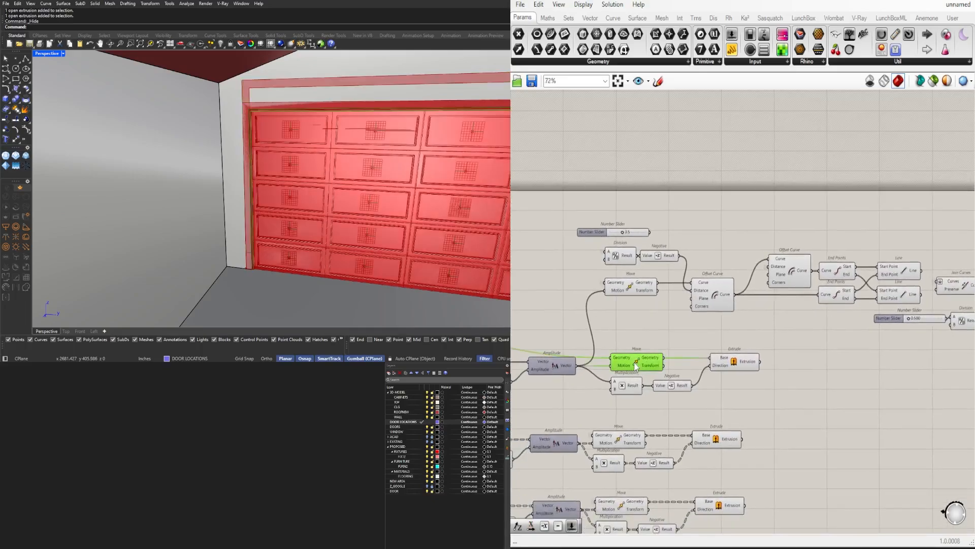
{"action": "left_click", "coordinate": [662, 316]}
{"action": "scroll", "coordinate": [696, 366], "scroll_direction": "down", "scroll_amount": 5}
{"action": "left_click_drag", "start_coordinate": [691, 385], "coordinate": [786, 345]}
{"action": "scroll", "coordinate": [912, 307], "scroll_direction": "up", "scroll_amount": 5}
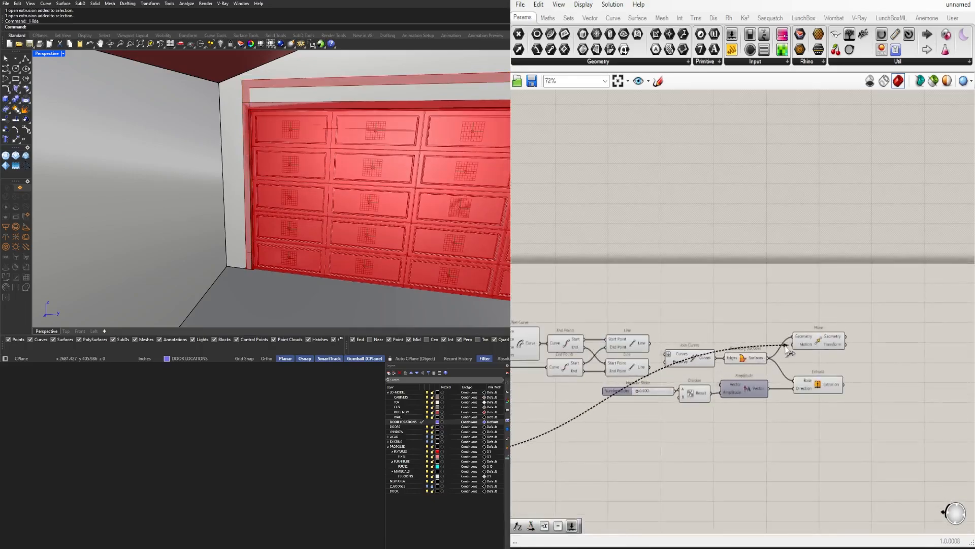
Place the Move component, with its input wires hidden, below the trim's Amplitude and duplicate the Extrude beneath the original
{"action": "right_click_drag", "start_coordinate": [386, 168], "coordinate": [249, 154]}
{"action": "scroll", "coordinate": [847, 355], "scroll_direction": "up", "scroll_amount": 3}
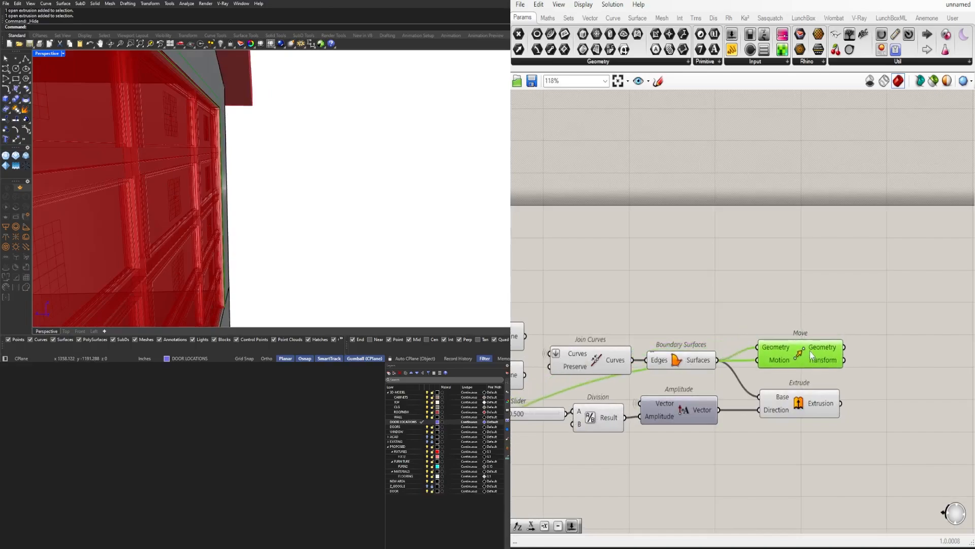
{"action": "right_click_drag", "start_coordinate": [887, 470], "coordinate": [870, 441]}
{"action": "scroll", "coordinate": [851, 429], "scroll_direction": "down", "scroll_amount": 3}
{"action": "left_click_drag", "start_coordinate": [830, 419], "coordinate": [658, 394]}
{"action": "left_click_drag", "start_coordinate": [821, 396], "coordinate": [842, 403]}
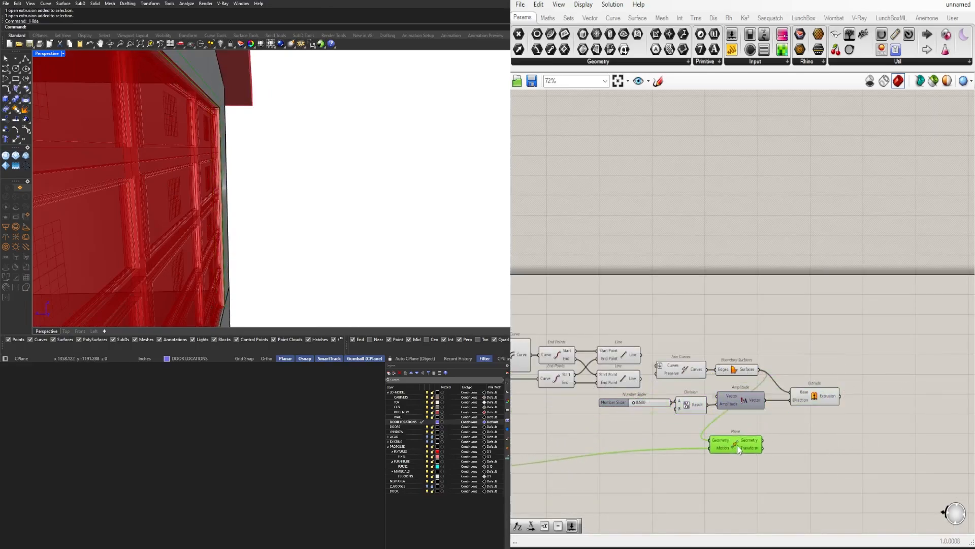
{"action": "right_click", "coordinate": [710, 440]}
{"action": "right_click", "coordinate": [712, 444]}
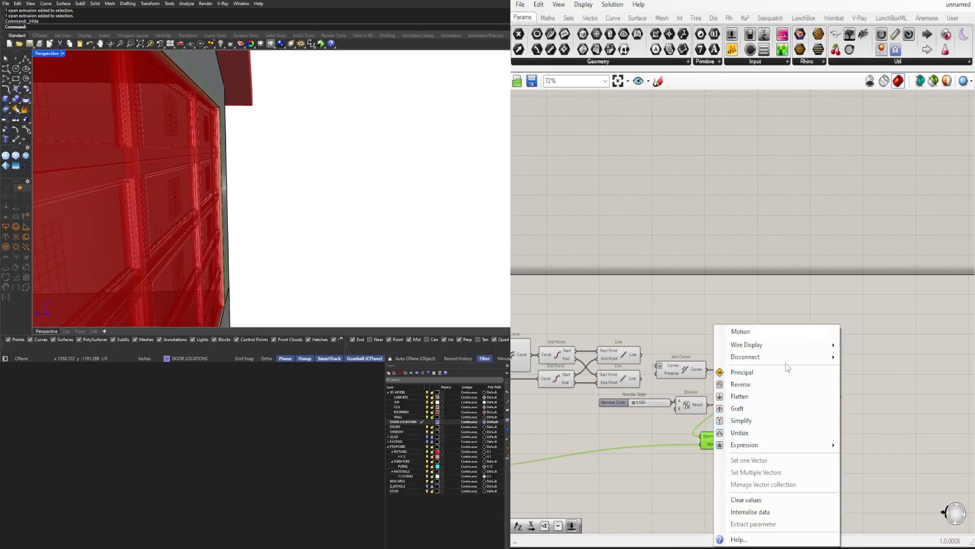
{"action": "left_click", "coordinate": [844, 371]}
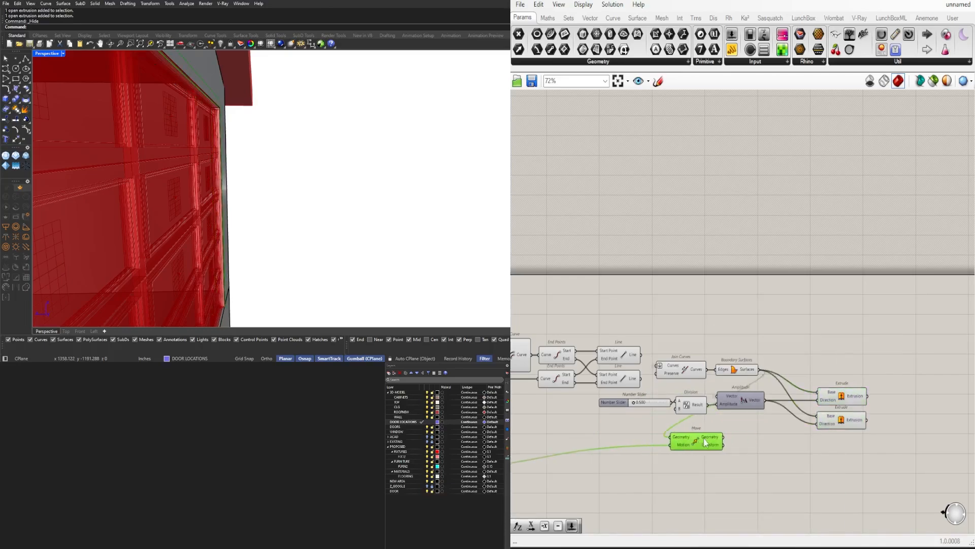
Add a Negative between Amplitude and the duplicated Extrude's Direction, and connect the Move's Geometry output to that Extrude's Base
{"action": "double_click", "coordinate": [750, 434]}
{"action": "type", "text": "neg"}
{"action": "left_click", "coordinate": [750, 422]}
{"action": "scroll", "coordinate": [711, 423], "scroll_direction": "up", "scroll_amount": 2}
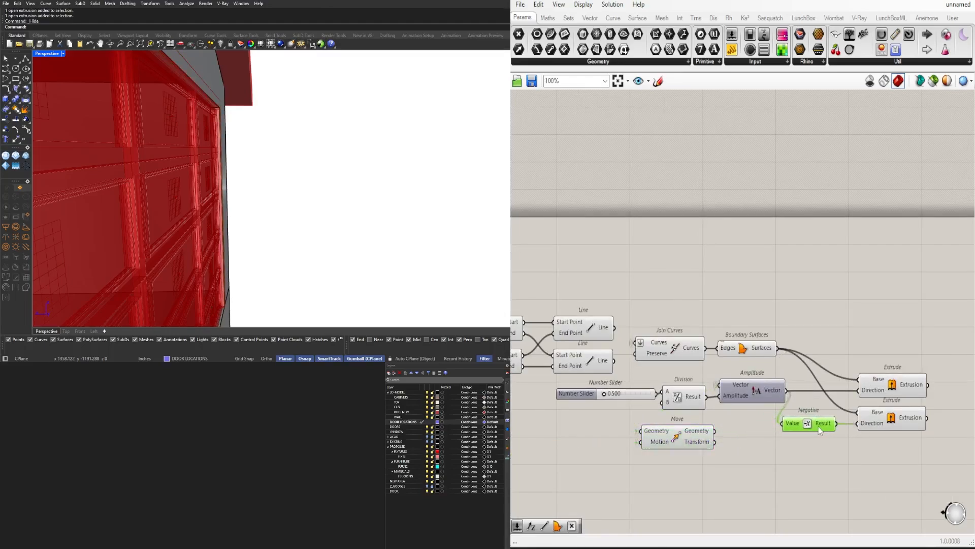
{"action": "left_click_drag", "start_coordinate": [851, 368], "coordinate": [835, 367]}
{"action": "left_click_drag", "start_coordinate": [819, 426], "coordinate": [845, 426]}
{"action": "left_click_drag", "start_coordinate": [770, 393], "coordinate": [768, 393]}
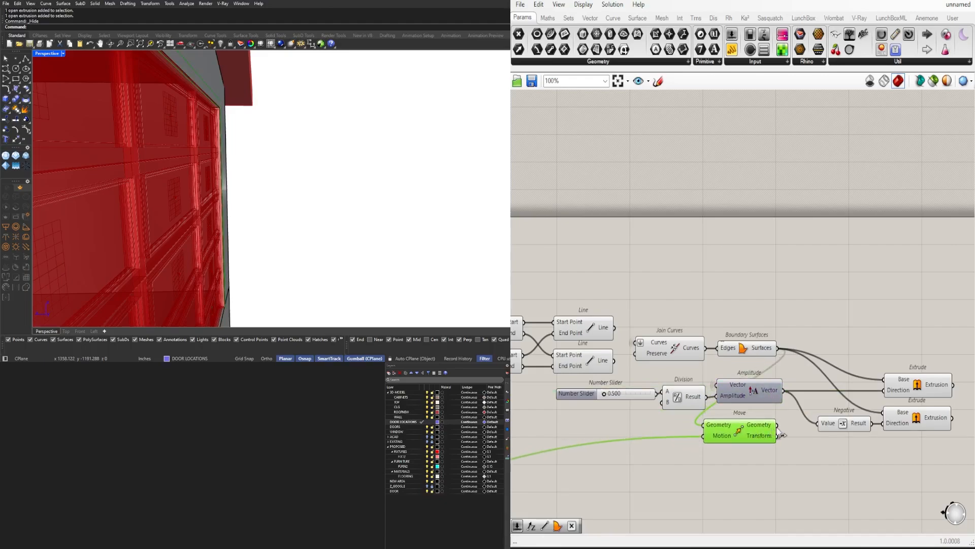
Hide the preview of the intermediate components feeding the trim's Extrudes and set the trim thickness slider to 1
{"action": "right_click_drag", "start_coordinate": [321, 265], "coordinate": [253, 259]}
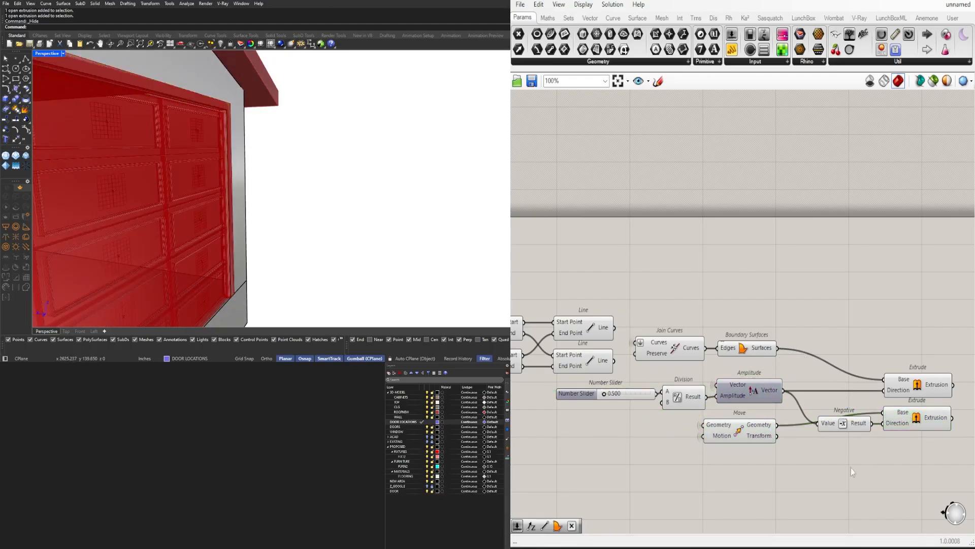
{"action": "middle_click", "coordinate": [661, 311]}
{"action": "scroll", "coordinate": [599, 394], "scroll_direction": "up", "scroll_amount": 5}
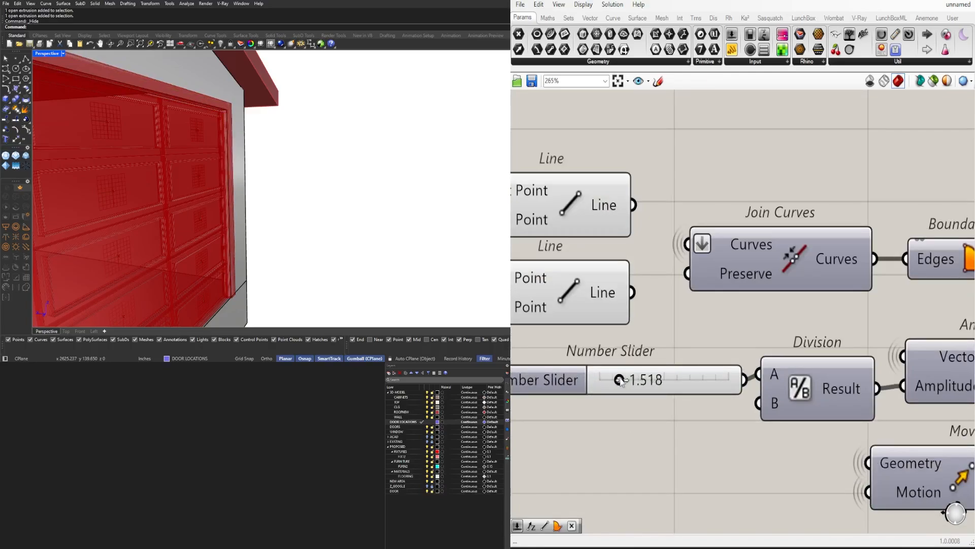
{"action": "type", "text": "1"}
{"action": "key", "text": "Return"}
{"action": "scroll", "coordinate": [265, 244], "scroll_direction": "down", "scroll_amount": 6}
{"action": "right_click_drag", "start_coordinate": [266, 244], "coordinate": [259, 223]}
{"action": "scroll", "coordinate": [226, 227], "scroll_direction": "up", "scroll_amount": 3}
{"action": "scroll", "coordinate": [821, 286], "scroll_direction": "down", "scroll_amount": 2}
{"action": "scroll", "coordinate": [820, 286], "scroll_direction": "down", "scroll_amount": 7}
Turn off the preview of the trim's Move, Offset Curve, End Points and Line components
{"action": "left_click_drag", "start_coordinate": [898, 381], "coordinate": [872, 314]}
{"action": "right_click_drag", "start_coordinate": [745, 371], "coordinate": [840, 379]}
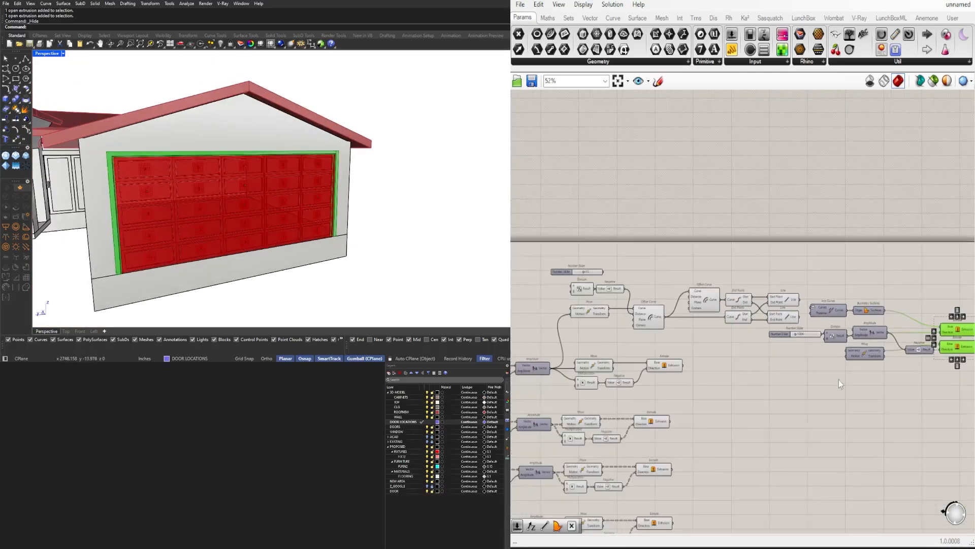
{"action": "left_click", "coordinate": [839, 380]}
{"action": "scroll", "coordinate": [686, 397], "scroll_direction": "up", "scroll_amount": 2}
{"action": "scroll", "coordinate": [717, 361], "scroll_direction": "down", "scroll_amount": 2}
{"action": "left_click_drag", "start_coordinate": [876, 257], "coordinate": [576, 335]}
{"action": "middle_click", "coordinate": [727, 255]}
{"action": "left_click", "coordinate": [742, 234]}
{"action": "scroll", "coordinate": [633, 373], "scroll_direction": "up", "scroll_amount": 4}
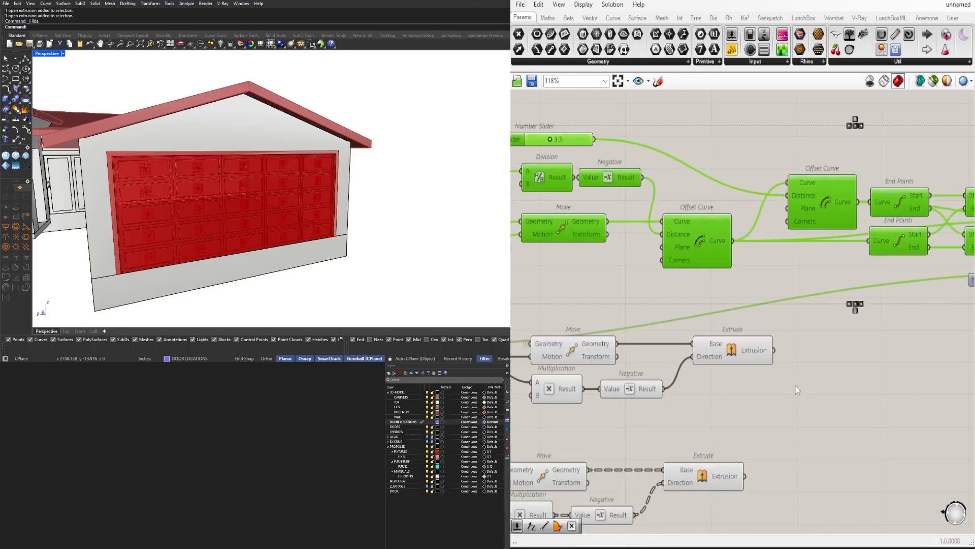
{"action": "left_click", "coordinate": [744, 356]}
Turn off the preview of all components feeding the four door Extrudes, leaving the Extrudes themselves visible
{"action": "scroll", "coordinate": [745, 357], "scroll_direction": "down", "scroll_amount": 3}
{"action": "right_click_drag", "start_coordinate": [701, 396], "coordinate": [816, 342]}
{"action": "left_click_drag", "start_coordinate": [804, 483], "coordinate": [603, 191]}
{"action": "middle_click", "coordinate": [635, 179]}
{"action": "left_click", "coordinate": [666, 146]}
{"action": "left_click", "coordinate": [675, 175]}
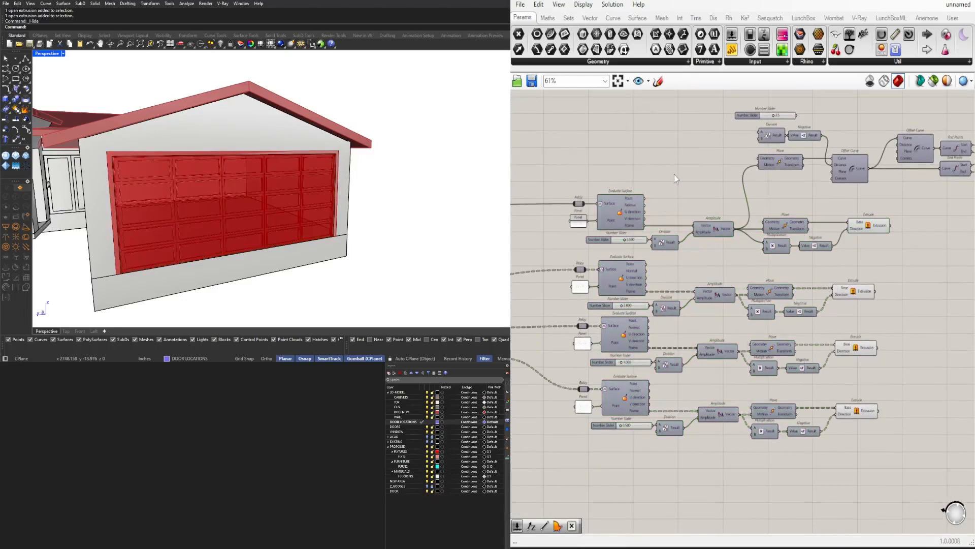
Examine the garage door frame, panel and trim extrusions from the front and close up
{"action": "right_click_drag", "start_coordinate": [904, 421], "coordinate": [836, 438]}
{"action": "left_click_drag", "start_coordinate": [852, 466], "coordinate": [787, 237]}
{"action": "left_click", "coordinate": [856, 420]}
{"action": "scroll", "coordinate": [856, 406], "scroll_direction": "down", "scroll_amount": 3}
{"action": "right_click_drag", "start_coordinate": [935, 330], "coordinate": [793, 316]}
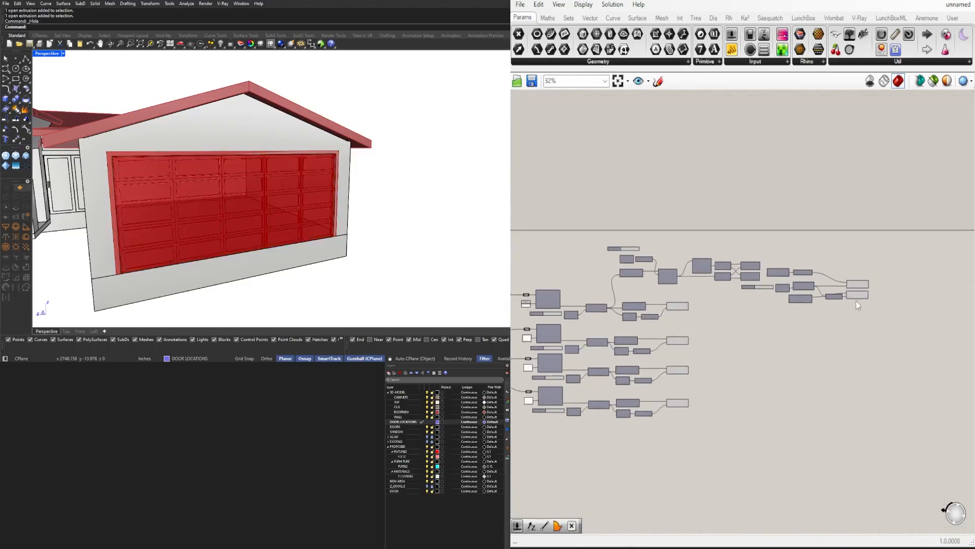
{"action": "scroll", "coordinate": [858, 298], "scroll_direction": "up", "scroll_amount": 3}
{"action": "left_click_drag", "start_coordinate": [879, 325], "coordinate": [833, 262]}
{"action": "left_click", "coordinate": [752, 325]}
{"action": "right_click_drag", "start_coordinate": [627, 337], "coordinate": [846, 266]}
{"action": "scroll", "coordinate": [369, 183], "scroll_direction": "up", "scroll_amount": 8}
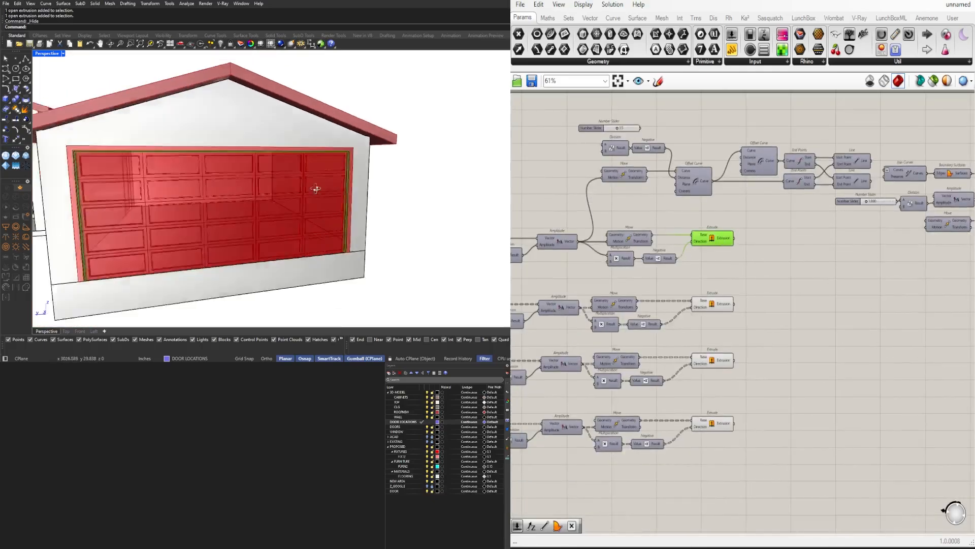
{"action": "right_click_drag", "start_coordinate": [412, 209], "coordinate": [407, 233]}
{"action": "left_click", "coordinate": [755, 334]}
{"action": "scroll", "coordinate": [755, 334], "scroll_direction": "down", "scroll_amount": 5}
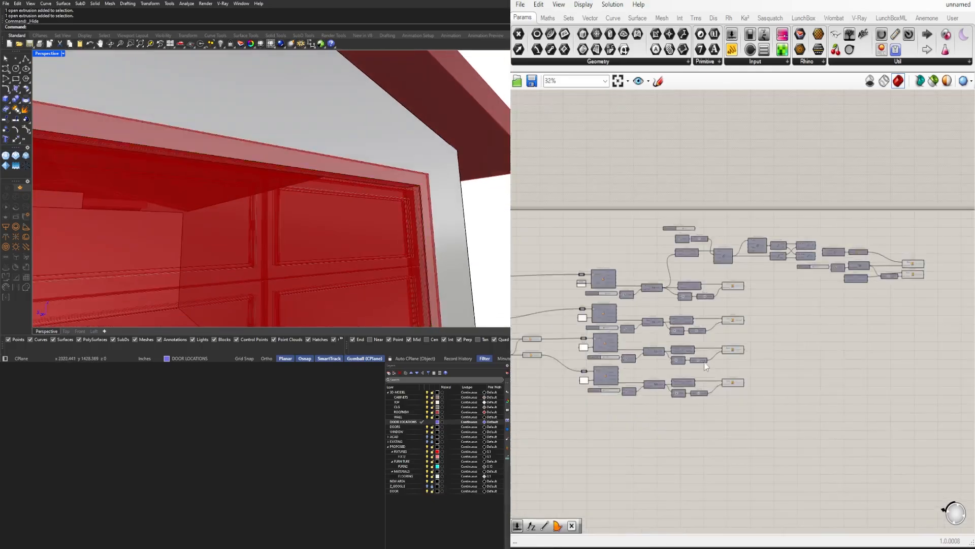
Turn off the preview of the upstream components that divide the door into panels
{"action": "right_click_drag", "start_coordinate": [625, 359], "coordinate": [820, 352]}
{"action": "left_click_drag", "start_coordinate": [775, 389], "coordinate": [519, 252]}
{"action": "middle_click", "coordinate": [610, 239]}
{"action": "left_click", "coordinate": [641, 205]}
{"action": "left_click", "coordinate": [713, 223]}
Select the whole trim component chain and shift it slightly closer to the outer frame's row
{"action": "right_click_drag", "start_coordinate": [899, 333], "coordinate": [798, 375]}
{"action": "scroll", "coordinate": [788, 350], "scroll_direction": "up", "scroll_amount": 5}
{"action": "scroll", "coordinate": [795, 332], "scroll_direction": "down", "scroll_amount": 2}
{"action": "right_click_drag", "start_coordinate": [864, 341], "coordinate": [733, 314]}
{"action": "left_click_drag", "start_coordinate": [904, 329], "coordinate": [692, 240]}
{"action": "left_click_drag", "start_coordinate": [697, 306], "coordinate": [553, 254], "text": "shift"}
{"action": "scroll", "coordinate": [620, 294], "scroll_direction": "up", "scroll_amount": 3}
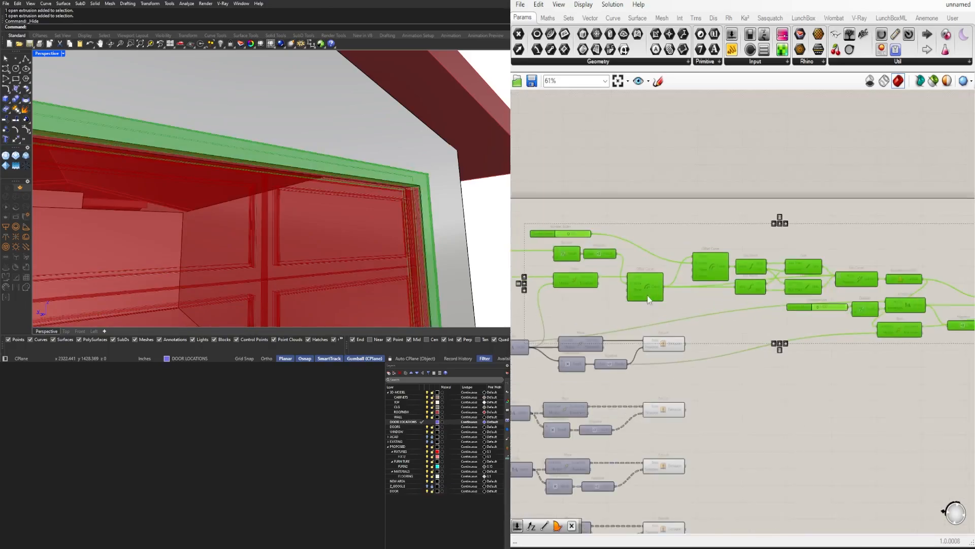
{"action": "right_click_drag", "start_coordinate": [649, 290], "coordinate": [668, 315]}
Space out the end of the trim chain by repositioning the Negative and lowering the second Extrude
{"action": "left_click", "coordinate": [910, 356]}
{"action": "right_click_drag", "start_coordinate": [909, 356], "coordinate": [698, 341]}
{"action": "scroll", "coordinate": [692, 321], "scroll_direction": "down", "scroll_amount": 4}
{"action": "scroll", "coordinate": [752, 309], "scroll_direction": "up", "scroll_amount": 4}
{"action": "scroll", "coordinate": [717, 321], "scroll_direction": "up", "scroll_amount": 2}
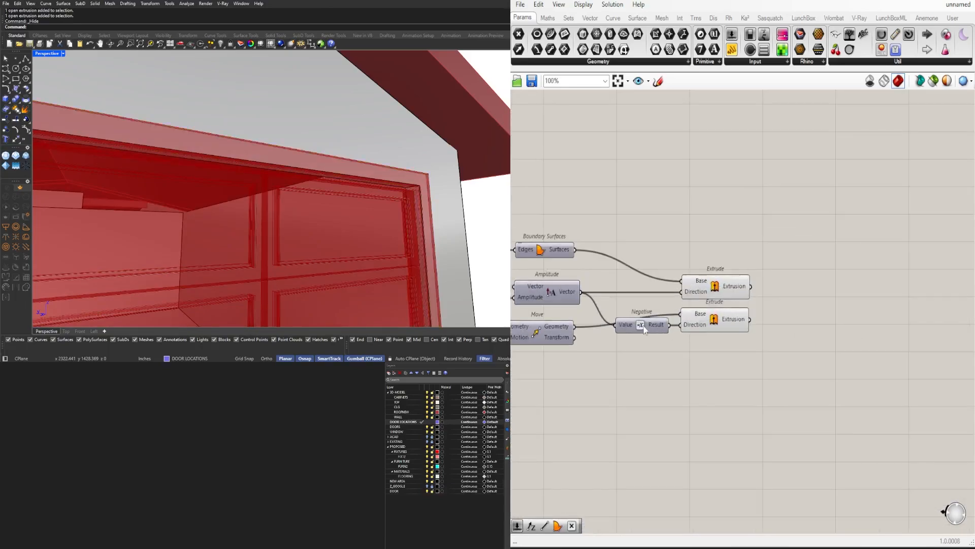
{"action": "left_click_drag", "start_coordinate": [705, 317], "coordinate": [710, 335]}
Check which part of the garage door trim each of the two Extrudes produces in the model view
{"action": "left_click", "coordinate": [737, 294]}
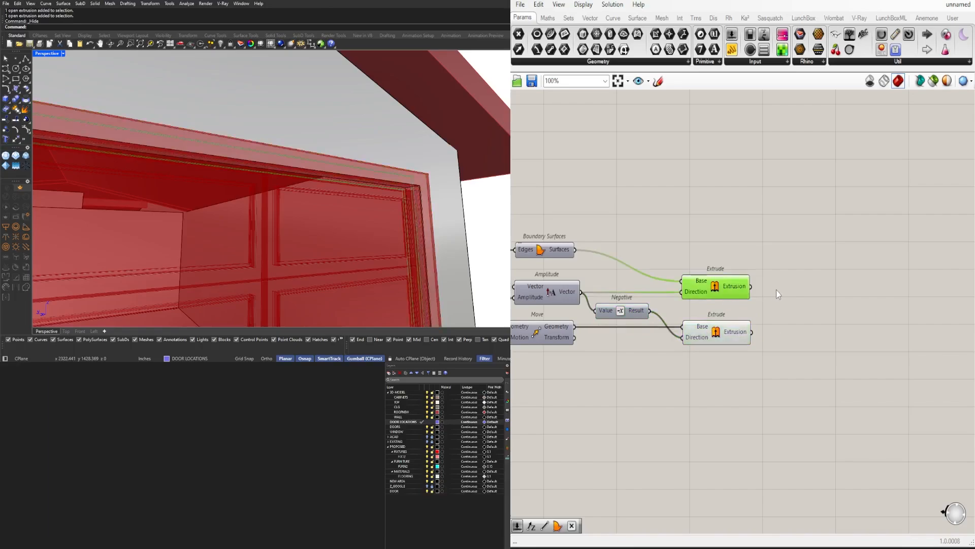
{"action": "left_click", "coordinate": [726, 280]}
{"action": "scroll", "coordinate": [441, 203], "scroll_direction": "down", "scroll_amount": 5}
{"action": "right_click_drag", "start_coordinate": [387, 218], "coordinate": [427, 196]}
{"action": "left_click", "coordinate": [801, 401]}
{"action": "right_click_drag", "start_coordinate": [362, 240], "coordinate": [341, 186]}
{"action": "left_click", "coordinate": [727, 336]}
{"action": "left_click", "coordinate": [726, 290]}
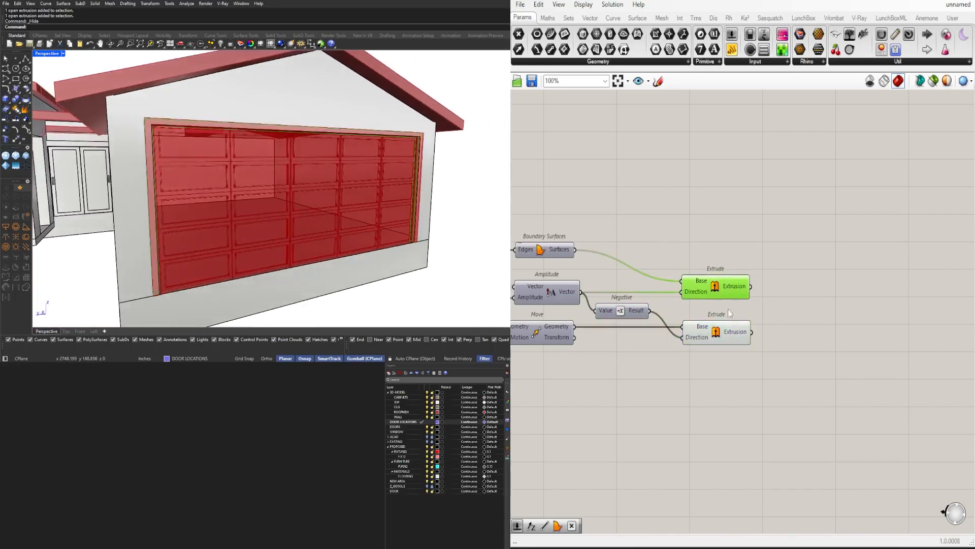
Collect both trim extrusions in a grouped Geometry parameter and turn off the preview of the two Extrudes
{"action": "type", "text": "GEO"}
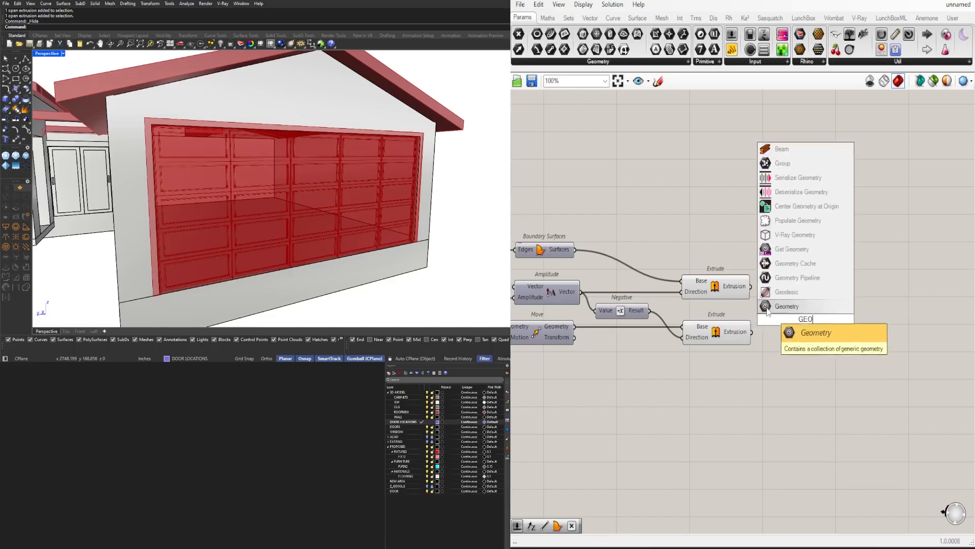
{"action": "left_click", "coordinate": [767, 306]}
{"action": "mouse_move", "coordinate": [801, 314]}
{"action": "left_mouse_down"}
{"action": "mouse_move", "coordinate": [710, 244]}
{"action": "mouse_move", "coordinate": [802, 316]}
{"action": "left_mouse_up"}
{"action": "middle_click", "coordinate": [709, 230]}
{"action": "left_click", "coordinate": [750, 250]}
Add a Custom Preview component and a Colour Picker beside the trim's Geometry parameter
{"action": "right_click_drag", "start_coordinate": [829, 298], "coordinate": [775, 297]}
{"action": "double_click", "coordinate": [817, 326]}
{"action": "type", "text": "CUS"}
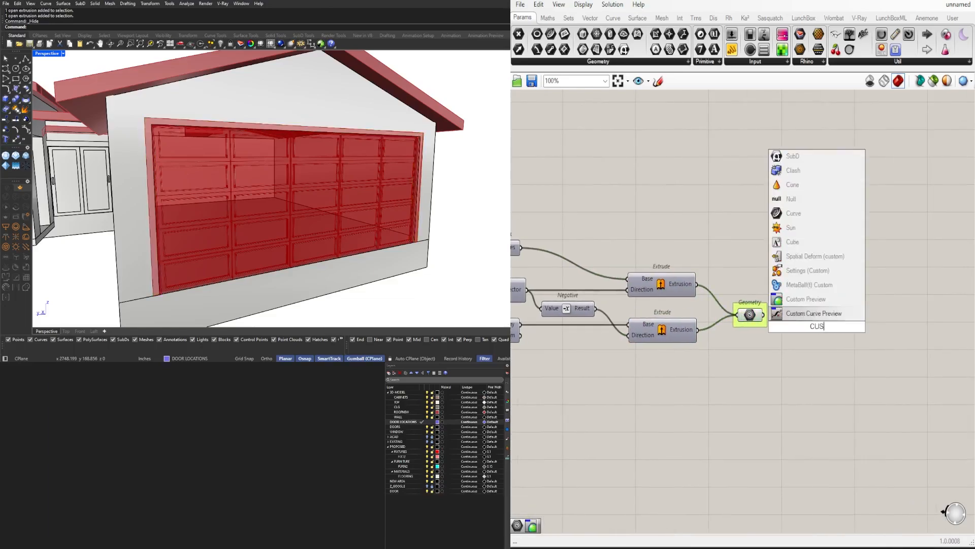
{"action": "left_click", "coordinate": [813, 314]}
{"action": "right_click_drag", "start_coordinate": [814, 351], "coordinate": [667, 355]}
{"action": "left_click_drag", "start_coordinate": [666, 332], "coordinate": [905, 336]}
{"action": "type", "text": "COLO"}
{"action": "left_click", "coordinate": [720, 366]}
Connect the trim geometry and the Colour Picker to the Custom Preview, and hide its Geometry and Material wires
{"action": "scroll", "coordinate": [838, 311], "scroll_direction": "up", "scroll_amount": 4}
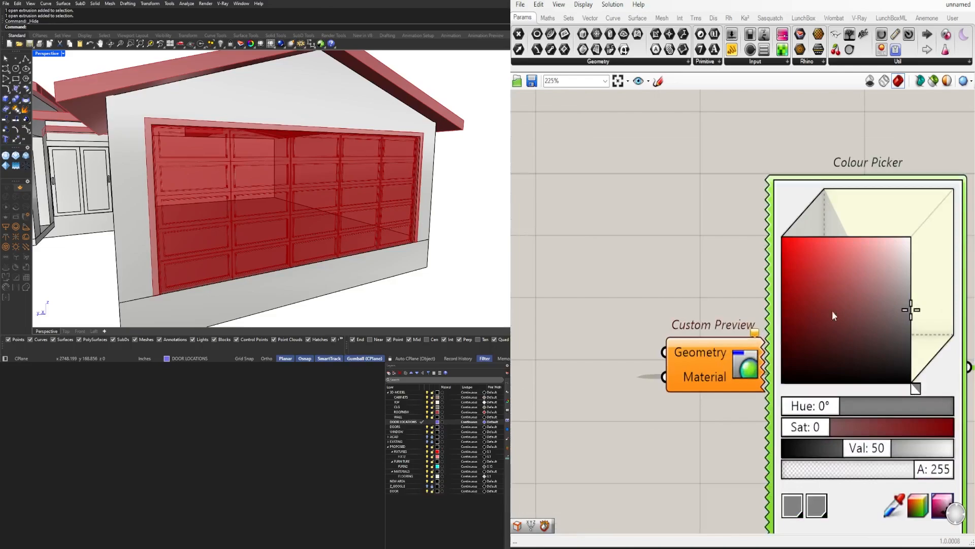
{"action": "scroll", "coordinate": [832, 311], "scroll_direction": "down", "scroll_amount": 3}
{"action": "right_click_drag", "start_coordinate": [832, 312], "coordinate": [921, 318]}
{"action": "left_click_drag", "start_coordinate": [614, 338], "coordinate": [819, 343]}
{"action": "right_click", "coordinate": [835, 344]}
{"action": "mouse_move", "coordinate": [876, 369]}
{"action": "left_click", "coordinate": [970, 395]}
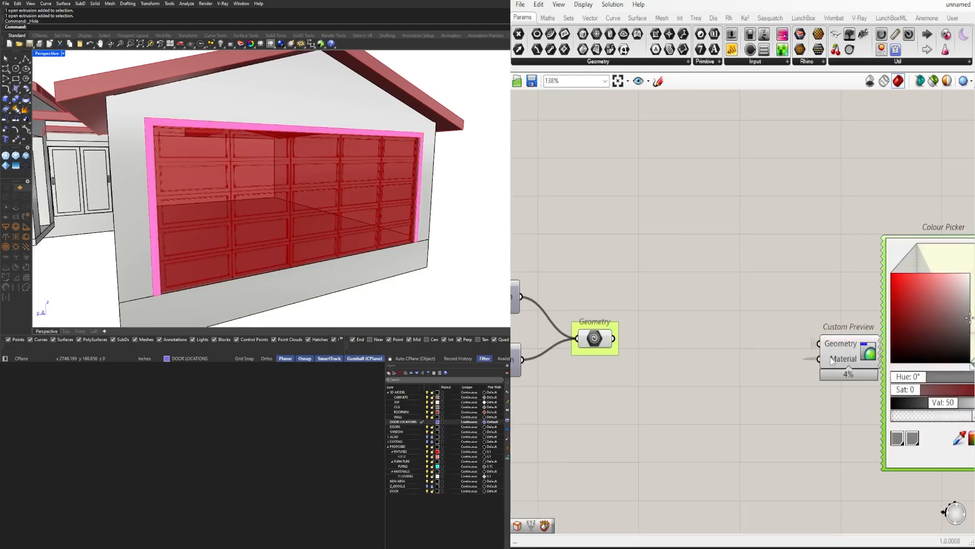
{"action": "right_click", "coordinate": [832, 358]}
{"action": "left_click", "coordinate": [969, 404]}
Set the trim colour to a dark grey with Val 39, and duplicate the Custom Preview with its Colour Picker
{"action": "right_click_drag", "start_coordinate": [969, 396], "coordinate": [783, 387]}
{"action": "left_click_drag", "start_coordinate": [785, 309], "coordinate": [827, 317]}
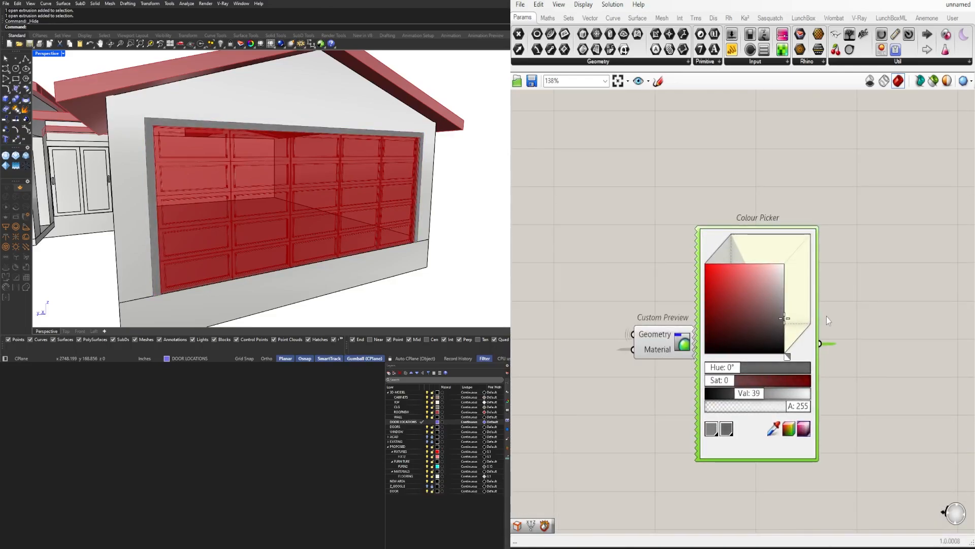
{"action": "scroll", "coordinate": [833, 328], "scroll_direction": "down", "scroll_amount": 5}
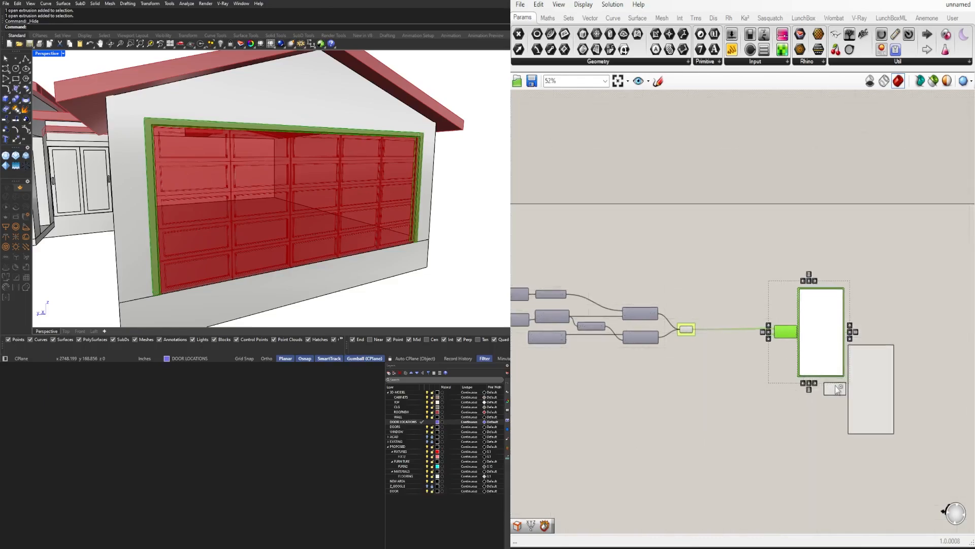
{"action": "left_click_drag", "start_coordinate": [836, 386], "coordinate": [837, 387], "text": "alt"}
Connect the outer frame's Extrusion to the duplicated Custom Preview and set its colour to a light grey with Val 68
{"action": "scroll", "coordinate": [837, 386], "scroll_direction": "down", "scroll_amount": 1}
{"action": "right_click_drag", "start_coordinate": [520, 370], "coordinate": [685, 309]}
{"action": "scroll", "coordinate": [625, 244], "scroll_direction": "up", "scroll_amount": 4}
{"action": "left_click", "coordinate": [625, 243]}
{"action": "scroll", "coordinate": [654, 239], "scroll_direction": "down", "scroll_amount": 5}
{"action": "left_click_drag", "start_coordinate": [655, 241], "coordinate": [950, 259]}
{"action": "scroll", "coordinate": [895, 261], "scroll_direction": "up", "scroll_amount": 3}
{"action": "scroll", "coordinate": [807, 283], "scroll_direction": "up", "scroll_amount": 3}
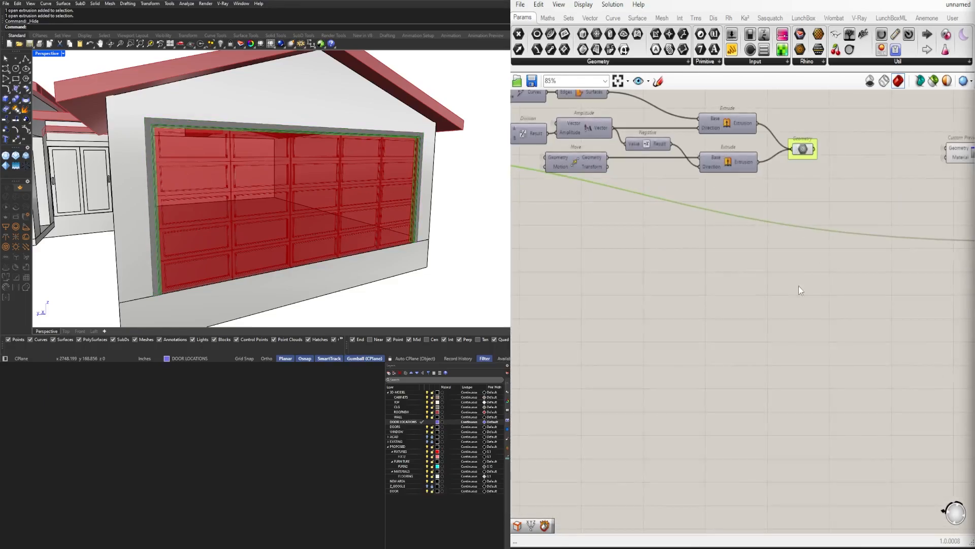
{"action": "right_click_drag", "start_coordinate": [799, 285], "coordinate": [549, 300]}
{"action": "scroll", "coordinate": [755, 239], "scroll_direction": "up", "scroll_amount": 3}
{"action": "left_click_drag", "start_coordinate": [753, 241], "coordinate": [768, 238]}
{"action": "scroll", "coordinate": [764, 242], "scroll_direction": "down", "scroll_amount": 4}
Add the Extrusion outputs of the second and third door Extrudes to the light grey Custom Preview's Geometry input
{"action": "right_click_drag", "start_coordinate": [539, 317], "coordinate": [969, 362]}
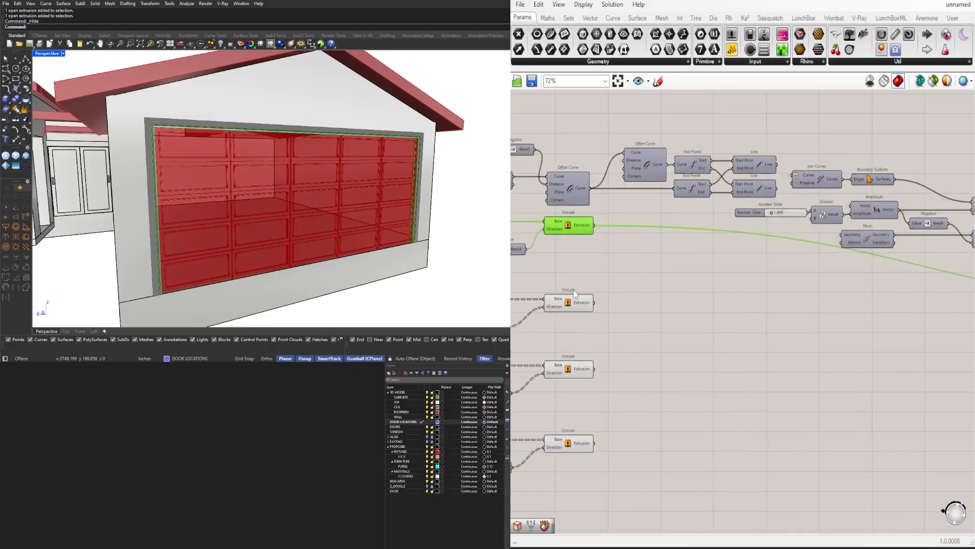
{"action": "left_click", "coordinate": [575, 296]}
{"action": "scroll", "coordinate": [600, 305], "scroll_direction": "down", "scroll_amount": 6}
{"action": "left_click_drag", "start_coordinate": [597, 301], "coordinate": [828, 291], "text": "shift"}
{"action": "scroll", "coordinate": [787, 335], "scroll_direction": "up", "scroll_amount": 5}
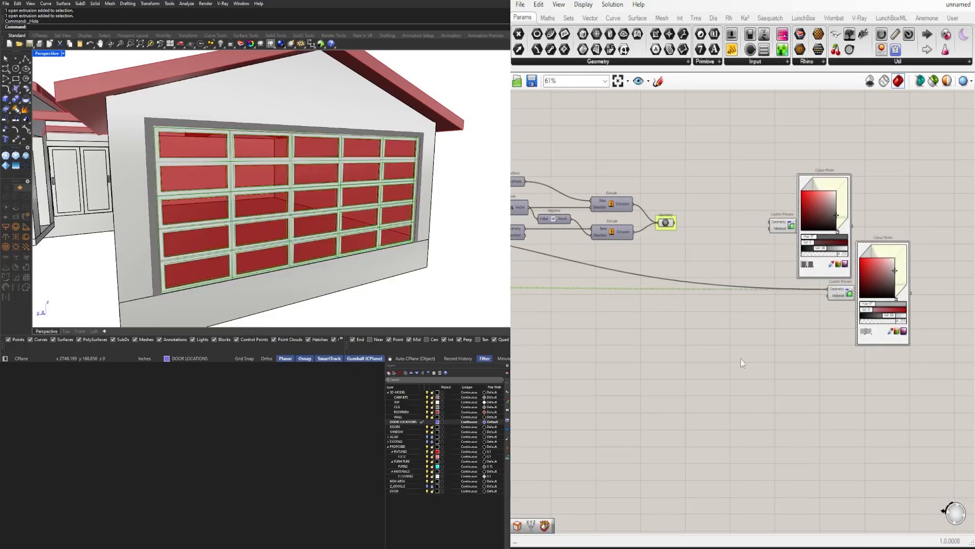
{"action": "scroll", "coordinate": [741, 358], "scroll_direction": "down", "scroll_amount": 2}
{"action": "right_click_drag", "start_coordinate": [610, 351], "coordinate": [869, 356]}
{"action": "scroll", "coordinate": [677, 328], "scroll_direction": "up", "scroll_amount": 3}
{"action": "scroll", "coordinate": [665, 371], "scroll_direction": "down", "scroll_amount": 7}
{"action": "scroll", "coordinate": [858, 350], "scroll_direction": "up", "scroll_amount": 5}
{"action": "left_click_drag", "start_coordinate": [661, 371], "coordinate": [893, 336]}
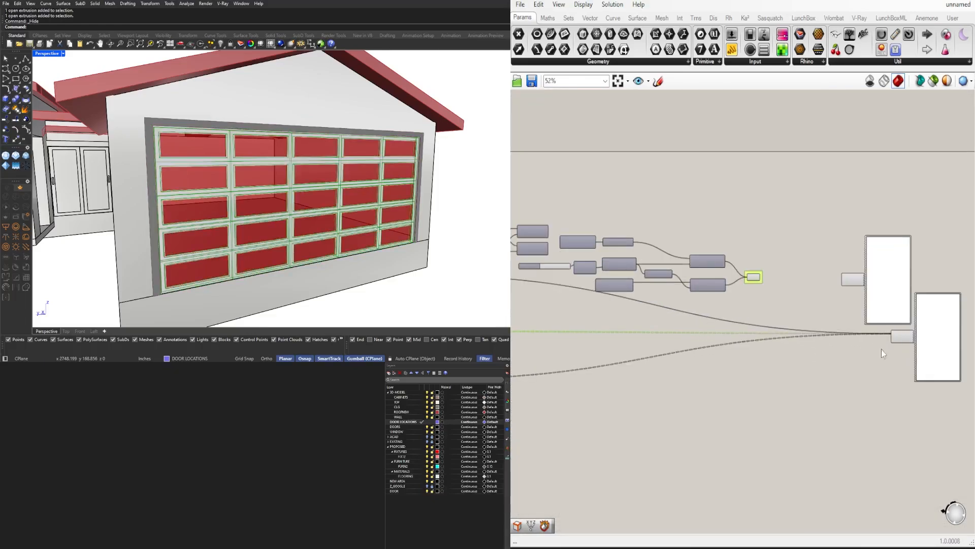
Duplicate the light grey Custom Preview and its Colour Picker, and hide the original's Geometry wires
{"action": "left_click", "coordinate": [882, 350]}
{"action": "scroll", "coordinate": [841, 364], "scroll_direction": "down", "scroll_amount": 3}
{"action": "right_click_drag", "start_coordinate": [686, 386], "coordinate": [750, 310]}
{"action": "scroll", "coordinate": [722, 328], "scroll_direction": "up", "scroll_amount": 3}
{"action": "scroll", "coordinate": [705, 339], "scroll_direction": "down", "scroll_amount": 1}
{"action": "right_click_drag", "start_coordinate": [909, 338], "coordinate": [536, 337]}
{"action": "left_click_drag", "start_coordinate": [790, 333], "coordinate": [693, 296]}
{"action": "scroll", "coordinate": [694, 299], "scroll_direction": "down", "scroll_amount": 4}
{"action": "right_click_drag", "start_coordinate": [696, 299], "coordinate": [940, 300]}
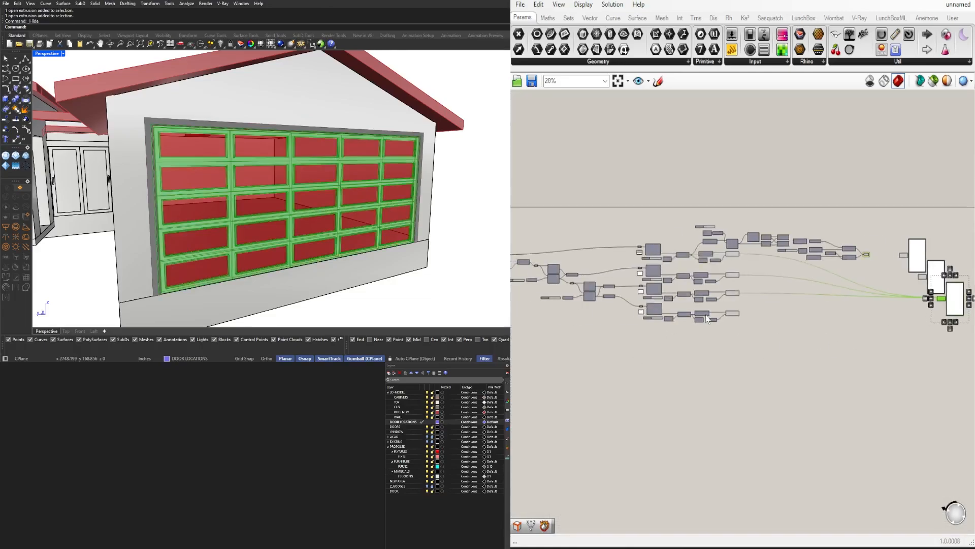
Replace the new Custom Preview's Geometry inputs with the Extrusion output of the fourth Extrude for the panel infills
{"action": "scroll", "coordinate": [718, 312], "scroll_direction": "up", "scroll_amount": 5}
{"action": "scroll", "coordinate": [762, 325], "scroll_direction": "down", "scroll_amount": 3}
{"action": "left_click_drag", "start_coordinate": [778, 314], "coordinate": [739, 280]}
{"action": "scroll", "coordinate": [752, 318], "scroll_direction": "up", "scroll_amount": 6}
{"action": "scroll", "coordinate": [732, 277], "scroll_direction": "up", "scroll_amount": 3}
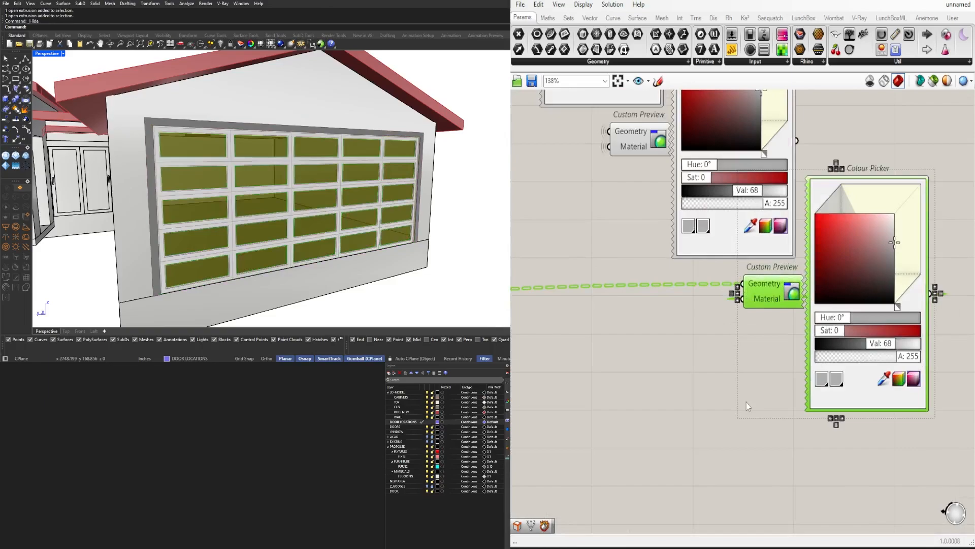
Set the preview colour of the panel infills to a translucent blue
{"action": "left_click", "coordinate": [747, 405]}
{"action": "scroll", "coordinate": [859, 285], "scroll_direction": "up", "scroll_amount": 3}
{"action": "right_click_drag", "start_coordinate": [859, 285], "coordinate": [762, 346]}
{"action": "left_click_drag", "start_coordinate": [778, 285], "coordinate": [755, 289]}
{"action": "left_click_drag", "start_coordinate": [725, 401], "coordinate": [785, 405]}
{"action": "left_click_drag", "start_coordinate": [762, 282], "coordinate": [753, 203]}
{"action": "left_click_drag", "start_coordinate": [777, 402], "coordinate": [786, 404]}
{"action": "left_click_drag", "start_coordinate": [843, 463], "coordinate": [776, 468]}
Turn off the default Grasshopper preview of the garage door's Extrude components so only the custom colours show
{"action": "scroll", "coordinate": [778, 374], "scroll_direction": "down", "scroll_amount": 10}
{"action": "scroll", "coordinate": [778, 373], "scroll_direction": "down", "scroll_amount": 1}
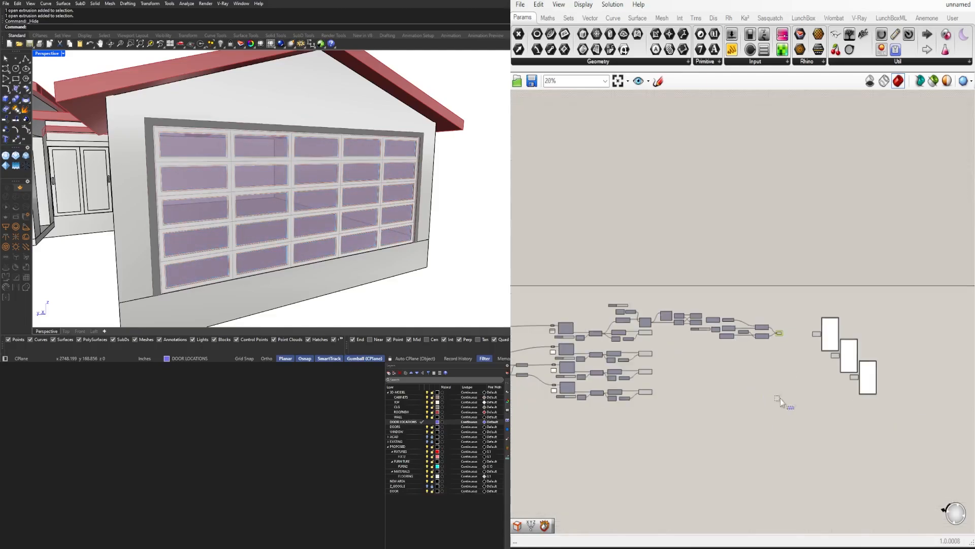
{"action": "left_click_drag", "start_coordinate": [785, 410], "coordinate": [614, 288]}
{"action": "middle_click", "coordinate": [653, 270]}
{"action": "left_click", "coordinate": [681, 239]}
{"action": "left_click", "coordinate": [683, 237]}
{"action": "right_click_drag", "start_coordinate": [351, 188], "coordinate": [377, 167]}
{"action": "scroll", "coordinate": [377, 167], "scroll_direction": "up", "scroll_amount": 5}
{"action": "scroll", "coordinate": [377, 167], "scroll_direction": "up", "scroll_amount": 3}
Disconnect the inner panel frames' Extrusion from the light grey Custom Preview and make it the duplicate's only Geometry input
{"action": "scroll", "coordinate": [843, 368], "scroll_direction": "up", "scroll_amount": 7}
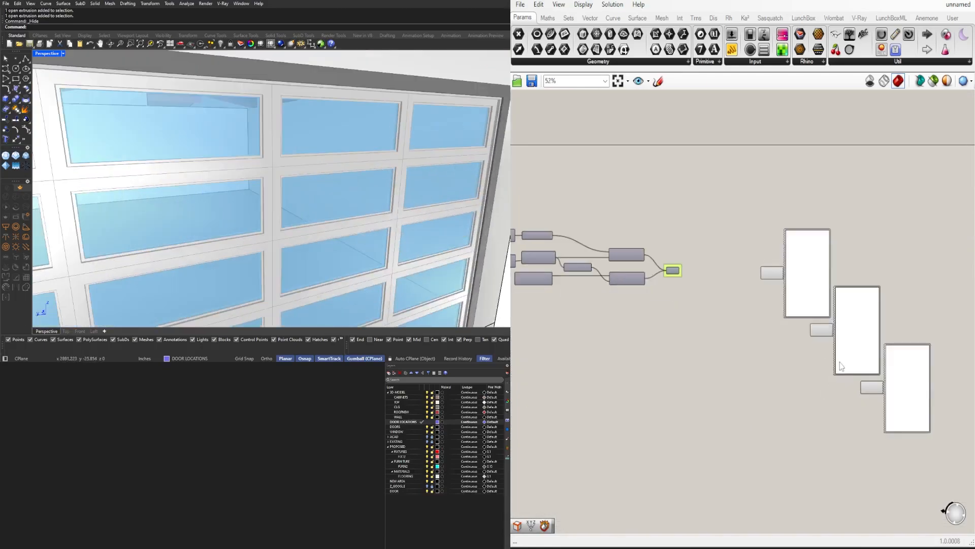
Move the blue Custom Preview aside and duplicate the light grey Custom Preview with its Colour Picker
{"action": "right_click_drag", "start_coordinate": [843, 364], "coordinate": [770, 299]}
{"action": "scroll", "coordinate": [770, 298], "scroll_direction": "down", "scroll_amount": 3}
{"action": "left_click_drag", "start_coordinate": [865, 409], "coordinate": [846, 400]}
{"action": "left_click_drag", "start_coordinate": [819, 342], "coordinate": [756, 271]}
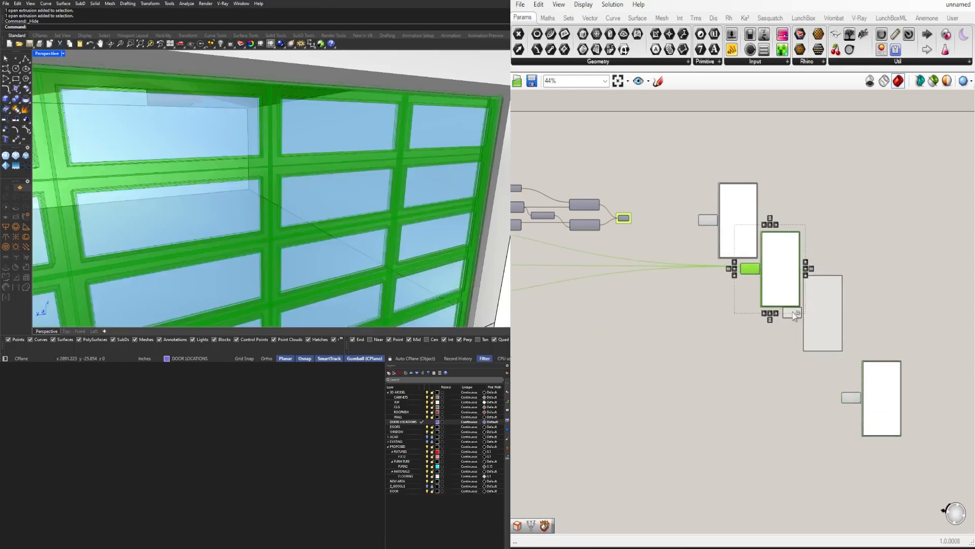
{"action": "right_click_drag", "start_coordinate": [673, 344], "coordinate": [895, 339]}
{"action": "scroll", "coordinate": [722, 310], "scroll_direction": "down", "scroll_amount": 3}
{"action": "left_click_drag", "start_coordinate": [561, 300], "coordinate": [673, 287]}
Set the inner panel frames' preview colour to a darker grey with Val 38
{"action": "scroll", "coordinate": [697, 308], "scroll_direction": "up", "scroll_amount": 6}
{"action": "right_click_drag", "start_coordinate": [645, 294], "coordinate": [781, 371]}
{"action": "left_click", "coordinate": [727, 260]}
{"action": "scroll", "coordinate": [716, 261], "scroll_direction": "down", "scroll_amount": 4}
{"action": "left_click_drag", "start_coordinate": [714, 254], "coordinate": [589, 273], "text": "ctrl"}
{"action": "right_click_drag", "start_coordinate": [533, 294], "coordinate": [675, 270]}
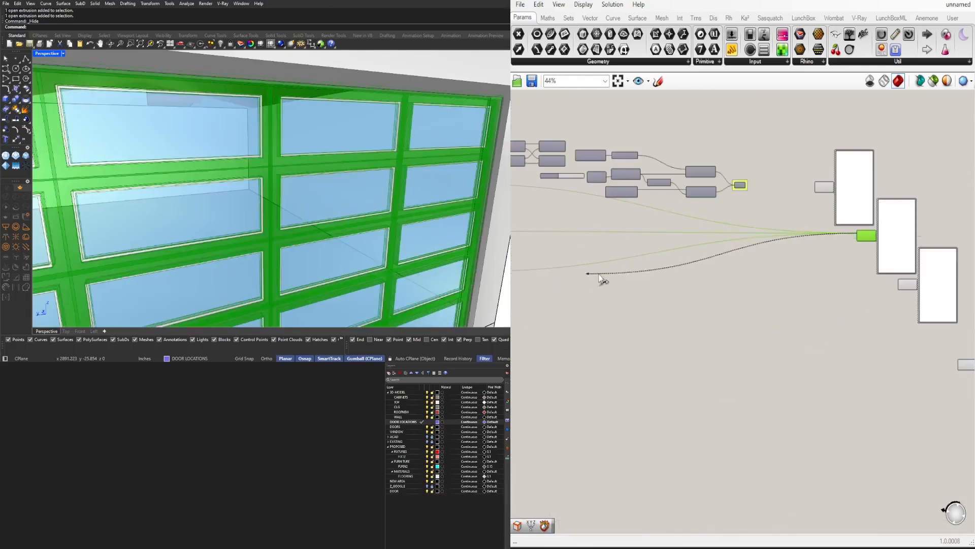
{"action": "scroll", "coordinate": [620, 275], "scroll_direction": "down", "scroll_amount": 3}
{"action": "left_click_drag", "start_coordinate": [589, 273], "coordinate": [555, 275], "text": "ctrl"}
{"action": "left_click", "coordinate": [559, 277]}
{"action": "scroll", "coordinate": [742, 225], "scroll_direction": "up", "scroll_amount": 8}
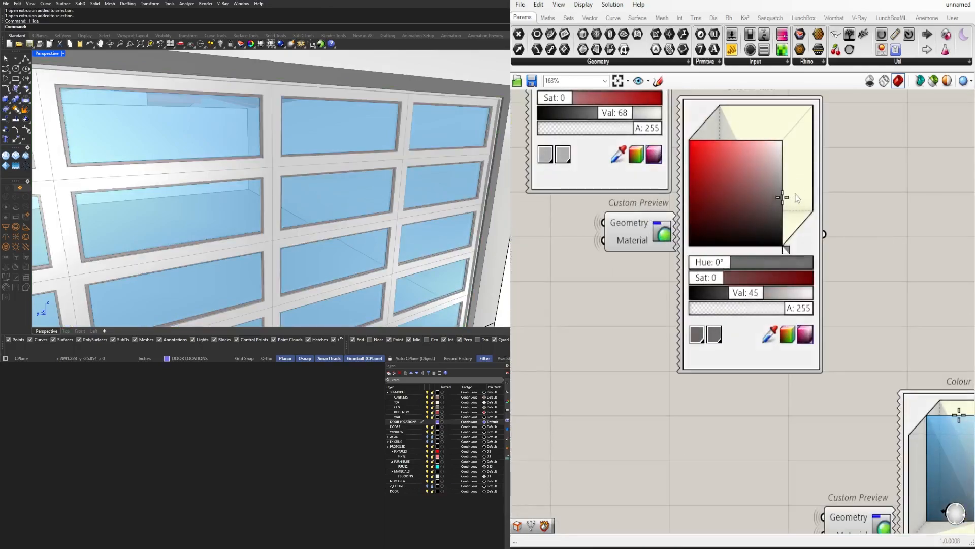
{"action": "scroll", "coordinate": [333, 170], "scroll_direction": "down", "scroll_amount": 8}
{"action": "right_click_drag", "start_coordinate": [333, 170], "coordinate": [388, 154]}
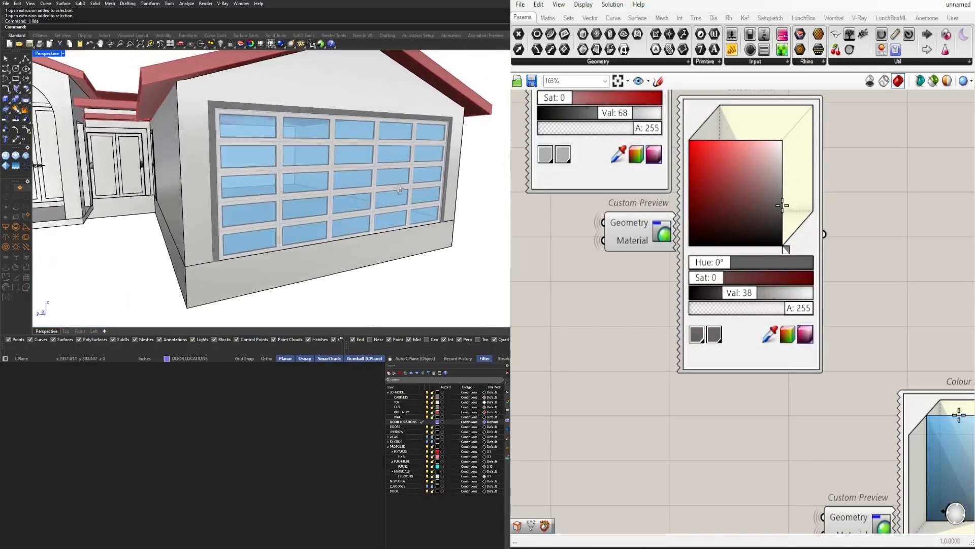
Shift the panel infills' preview colour to a muted, translucent teal around hue 183°
{"action": "scroll", "coordinate": [387, 154], "scroll_direction": "down", "scroll_amount": 4}
{"action": "scroll", "coordinate": [516, 277], "scroll_direction": "down", "scroll_amount": 4}
{"action": "scroll", "coordinate": [721, 376], "scroll_direction": "up", "scroll_amount": 5}
{"action": "left_click_drag", "start_coordinate": [764, 297], "coordinate": [940, 397]}
{"action": "scroll", "coordinate": [782, 434], "scroll_direction": "down", "scroll_amount": 1}
{"action": "left_click_drag", "start_coordinate": [738, 515], "coordinate": [787, 508]}
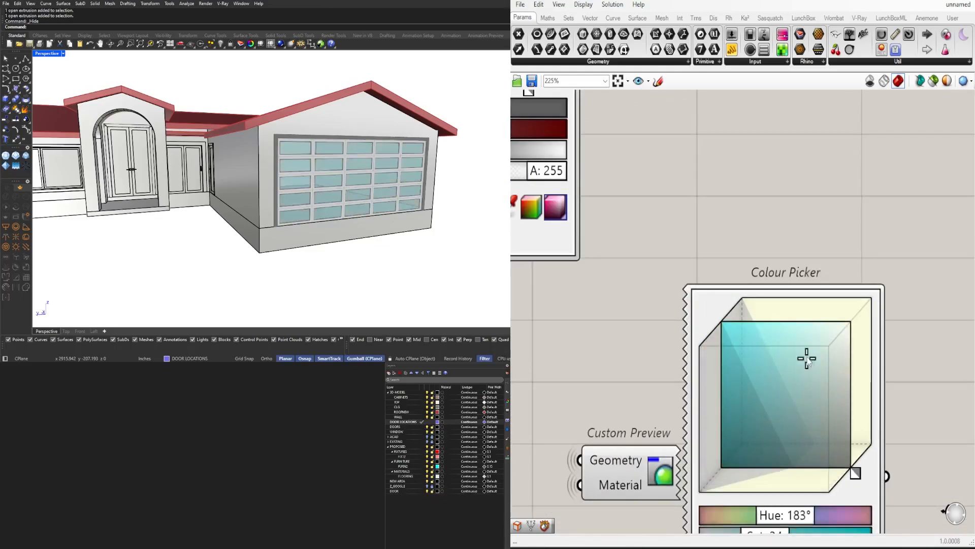
{"action": "scroll", "coordinate": [925, 311], "scroll_direction": "down", "scroll_amount": 6}
{"action": "mouse_move", "coordinate": [406, 219]}
{"action": "right_mouse_down"}
{"action": "mouse_move", "coordinate": [351, 215]}
{"action": "mouse_move", "coordinate": [406, 205]}
{"action": "right_mouse_up"}
{"action": "scroll", "coordinate": [409, 203], "scroll_direction": "down", "scroll_amount": 8}
{"action": "scroll", "coordinate": [893, 340], "scroll_direction": "up", "scroll_amount": 5}
{"action": "left_click_drag", "start_coordinate": [891, 336], "coordinate": [898, 359]}
Move the panel infills' Custom Preview and Colour Picker up in line with the other three preview pairs
{"action": "left_click_drag", "start_coordinate": [866, 497], "coordinate": [687, 359]}
{"action": "scroll", "coordinate": [696, 399], "scroll_direction": "down", "scroll_amount": 3}
{"action": "left_click_drag", "start_coordinate": [711, 400], "coordinate": [681, 336]}
{"action": "scroll", "coordinate": [865, 370], "scroll_direction": "down", "scroll_amount": 6}
{"action": "left_click_drag", "start_coordinate": [902, 448], "coordinate": [682, 277]}
{"action": "scroll", "coordinate": [728, 262], "scroll_direction": "up", "scroll_amount": 2}
{"action": "left_click", "coordinate": [667, 246]}
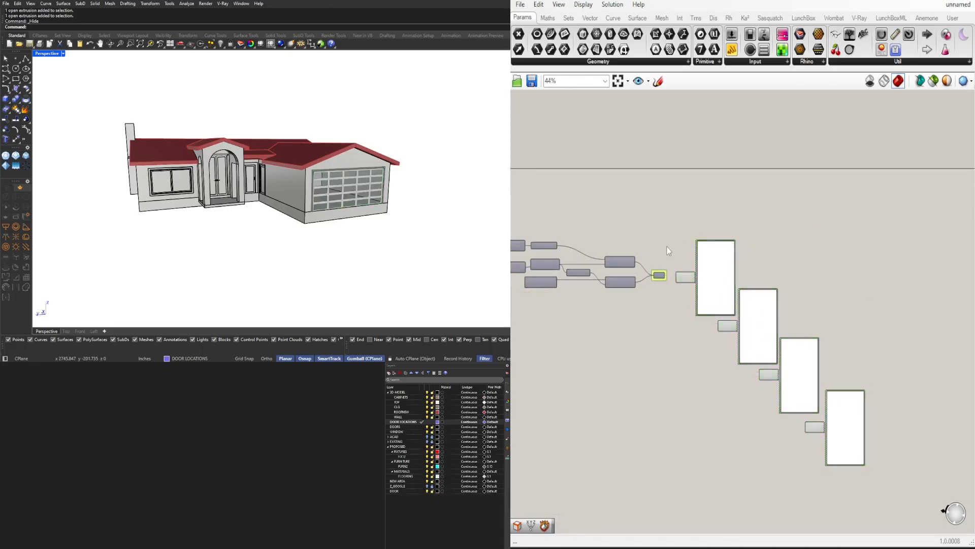
{"action": "scroll", "coordinate": [781, 285], "scroll_direction": "down", "scroll_amount": 7}
{"action": "left_click_drag", "start_coordinate": [891, 396], "coordinate": [628, 281]}
{"action": "scroll", "coordinate": [887, 384], "scroll_direction": "down", "scroll_amount": 2}
{"action": "scroll", "coordinate": [642, 319], "scroll_direction": "up", "scroll_amount": 10}
{"action": "left_click_drag", "start_coordinate": [734, 306], "coordinate": [705, 273]}
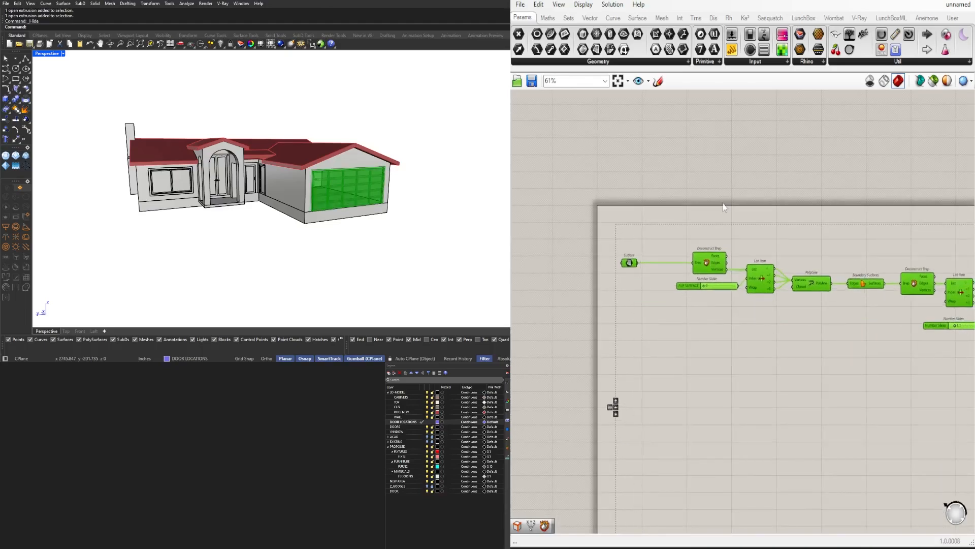
{"action": "left_click", "coordinate": [725, 206]}
Set the U Count and V Count sliders of the garage door's Divide Domain² to 4 each
{"action": "right_click_drag", "start_coordinate": [356, 198], "coordinate": [310, 178]}
{"action": "scroll", "coordinate": [315, 193], "scroll_direction": "up", "scroll_amount": 4}
{"action": "scroll", "coordinate": [332, 175], "scroll_direction": "up", "scroll_amount": 2}
{"action": "scroll", "coordinate": [305, 178], "scroll_direction": "down", "scroll_amount": 6}
{"action": "scroll", "coordinate": [310, 178], "scroll_direction": "up", "scroll_amount": 5}
{"action": "scroll", "coordinate": [606, 284], "scroll_direction": "up", "scroll_amount": 5}
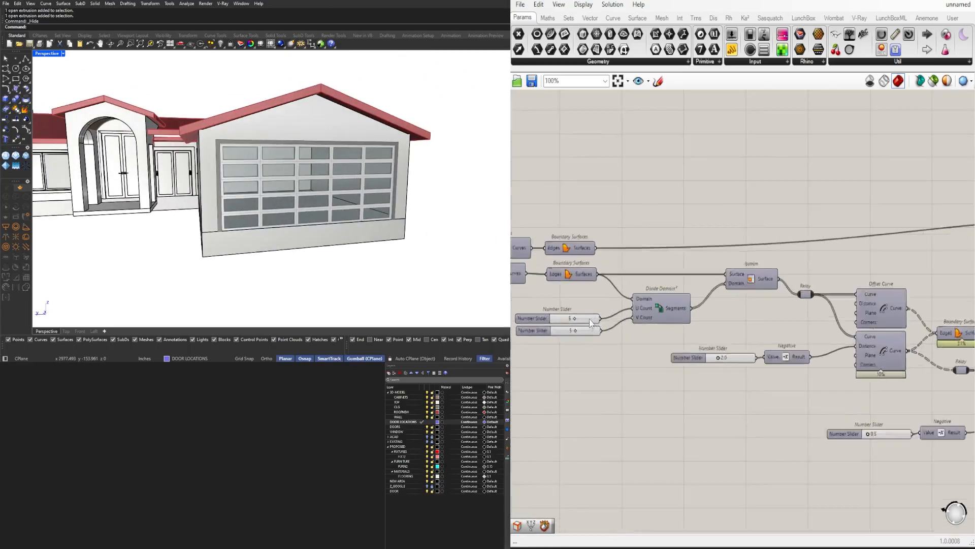
{"action": "left_click_drag", "start_coordinate": [725, 307], "coordinate": [704, 306]}
{"action": "left_click_drag", "start_coordinate": [728, 367], "coordinate": [706, 367]}
Examine the four-by-four garage door up close from outside and from inside the garage
{"action": "scroll", "coordinate": [214, 172], "scroll_direction": "up", "scroll_amount": 5}
{"action": "scroll", "coordinate": [214, 171], "scroll_direction": "up", "scroll_amount": 8}
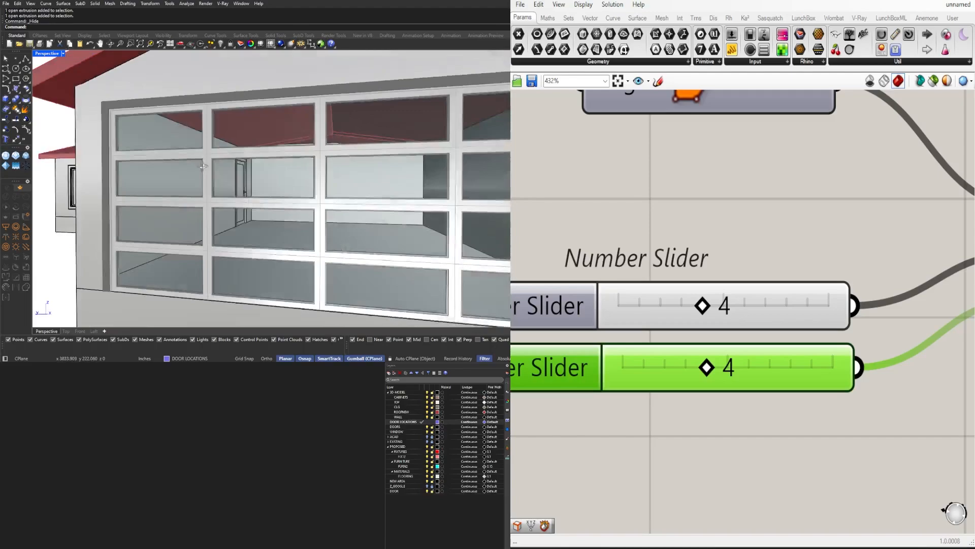
{"action": "scroll", "coordinate": [158, 119], "scroll_direction": "down", "scroll_amount": 15}
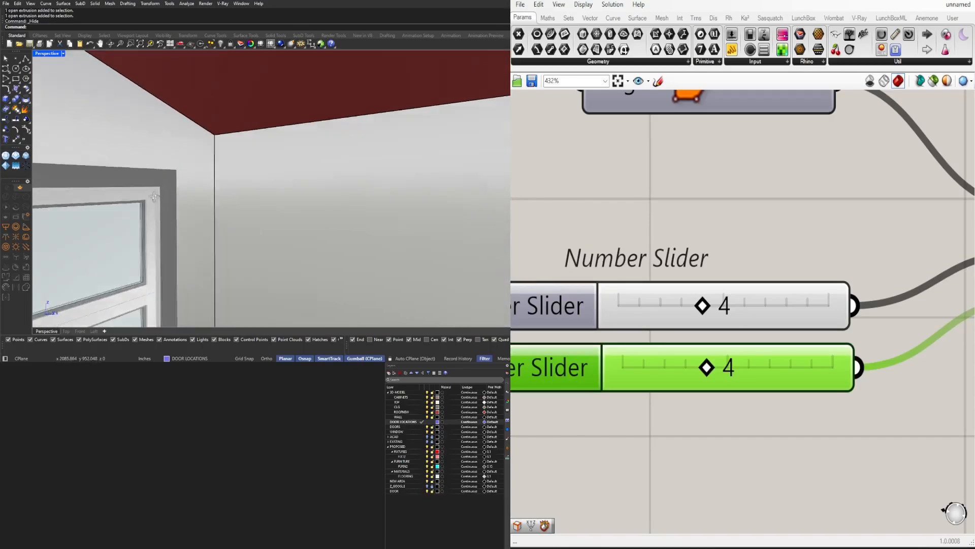
{"action": "scroll", "coordinate": [451, 266], "scroll_direction": "up", "scroll_amount": 8}
{"action": "scroll", "coordinate": [451, 267], "scroll_direction": "down", "scroll_amount": 8}
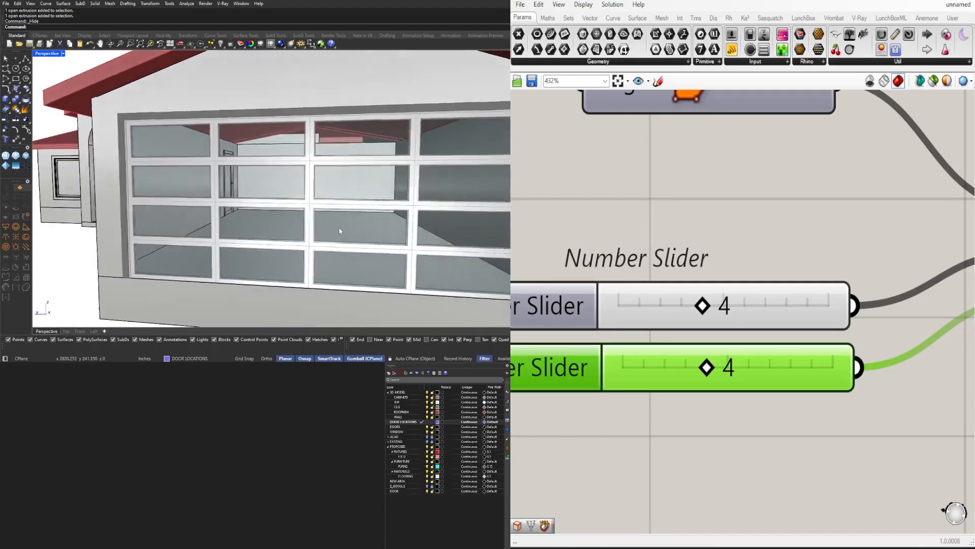
{"action": "scroll", "coordinate": [732, 264], "scroll_direction": "down", "scroll_amount": 5}
{"action": "scroll", "coordinate": [721, 352], "scroll_direction": "down", "scroll_amount": 2}
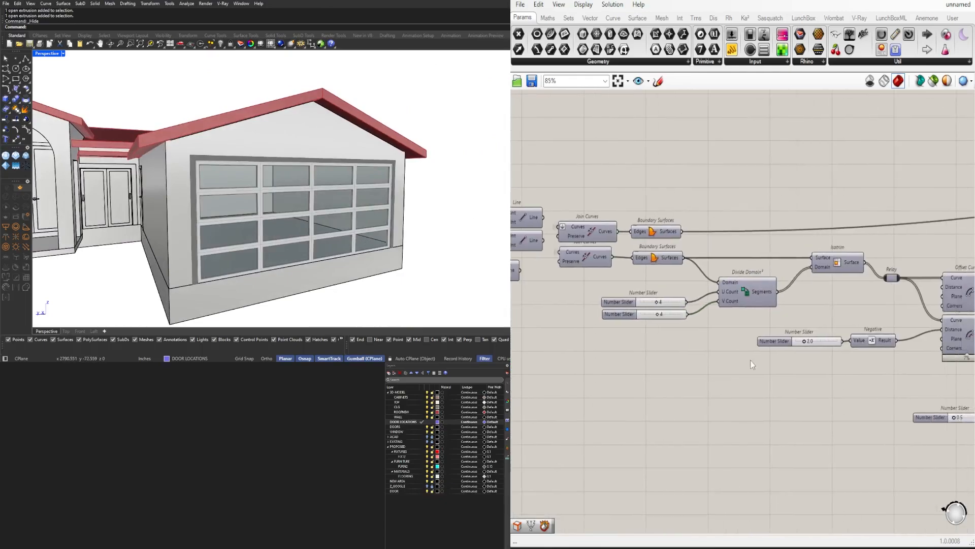
Make DOORS the current layer and go to the output end of the garage door definition
{"action": "scroll", "coordinate": [724, 318], "scroll_direction": "down", "scroll_amount": 3}
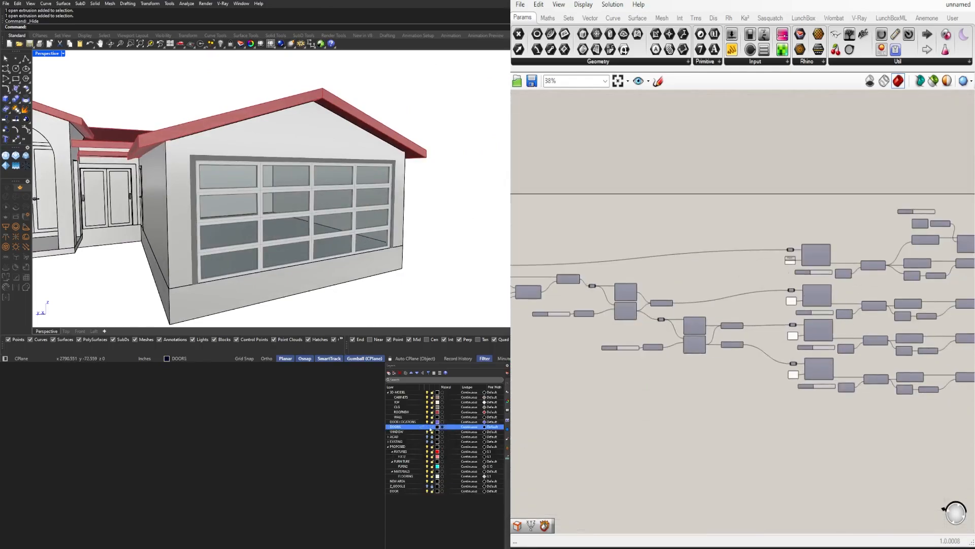
{"action": "right_click_drag", "start_coordinate": [950, 305], "coordinate": [595, 305]}
{"action": "scroll", "coordinate": [762, 306], "scroll_direction": "down", "scroll_amount": 2}
{"action": "right_click_drag", "start_coordinate": [844, 300], "coordinate": [800, 300]}
{"action": "left_click_drag", "start_coordinate": [841, 440], "coordinate": [752, 318]}
{"action": "scroll", "coordinate": [686, 272], "scroll_direction": "up", "scroll_amount": 3}
{"action": "scroll", "coordinate": [745, 335], "scroll_direction": "down", "scroll_amount": 3}
{"action": "left_click_drag", "start_coordinate": [894, 469], "coordinate": [847, 397]}
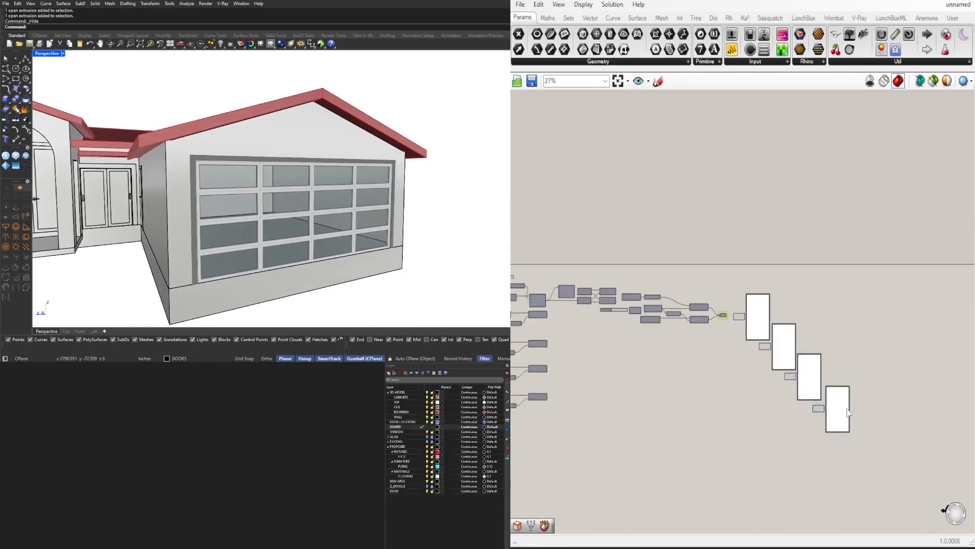
Copy the Geometry parameter beside each of the four main door Extrudes and connect each Extrusion output to its copy
{"action": "scroll", "coordinate": [847, 412], "scroll_direction": "down", "scroll_amount": 2}
{"action": "scroll", "coordinate": [653, 391], "scroll_direction": "up", "scroll_amount": 8}
{"action": "scroll", "coordinate": [654, 392], "scroll_direction": "down", "scroll_amount": 5}
{"action": "scroll", "coordinate": [848, 397], "scroll_direction": "up", "scroll_amount": 4}
{"action": "scroll", "coordinate": [859, 244], "scroll_direction": "down", "scroll_amount": 4}
{"action": "scroll", "coordinate": [774, 239], "scroll_direction": "up", "scroll_amount": 3}
{"action": "scroll", "coordinate": [762, 239], "scroll_direction": "down", "scroll_amount": 2}
{"action": "scroll", "coordinate": [658, 235], "scroll_direction": "up", "scroll_amount": 1}
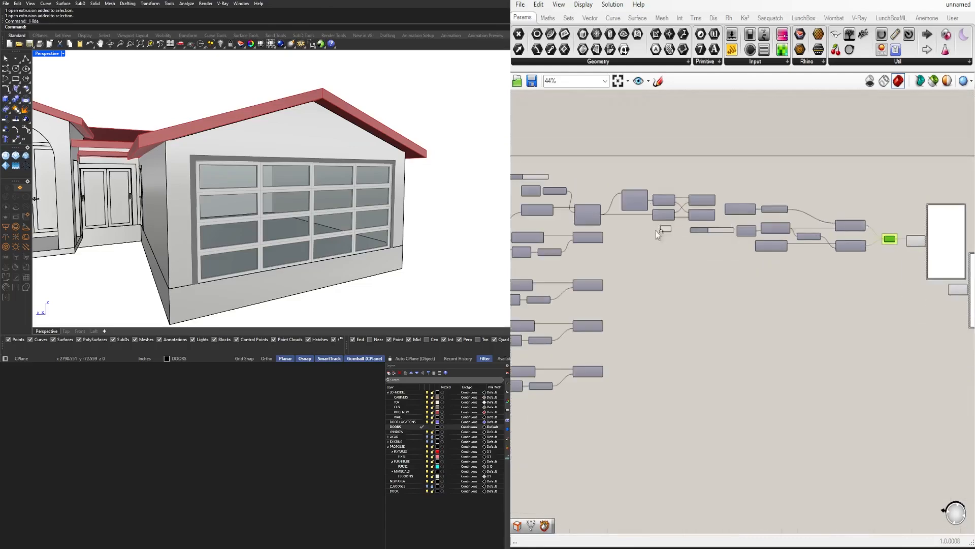
{"action": "scroll", "coordinate": [658, 235], "scroll_direction": "up", "scroll_amount": 4}
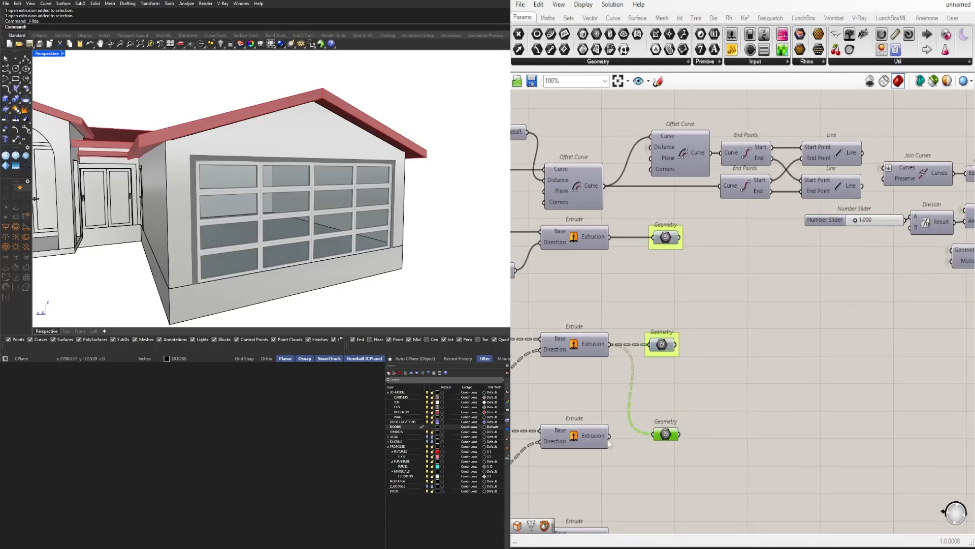
{"action": "right_click_drag", "start_coordinate": [677, 431], "coordinate": [742, 265]}
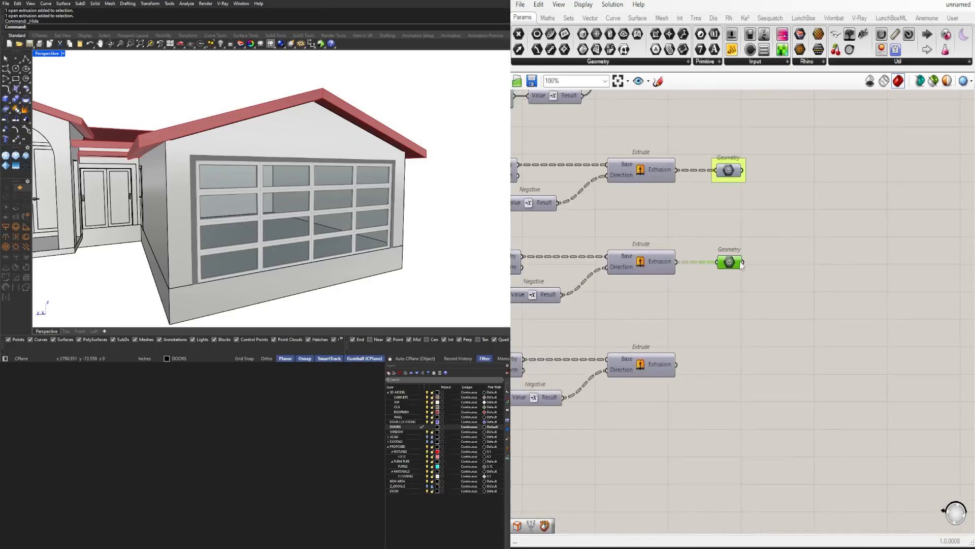
{"action": "left_click", "coordinate": [671, 369]}
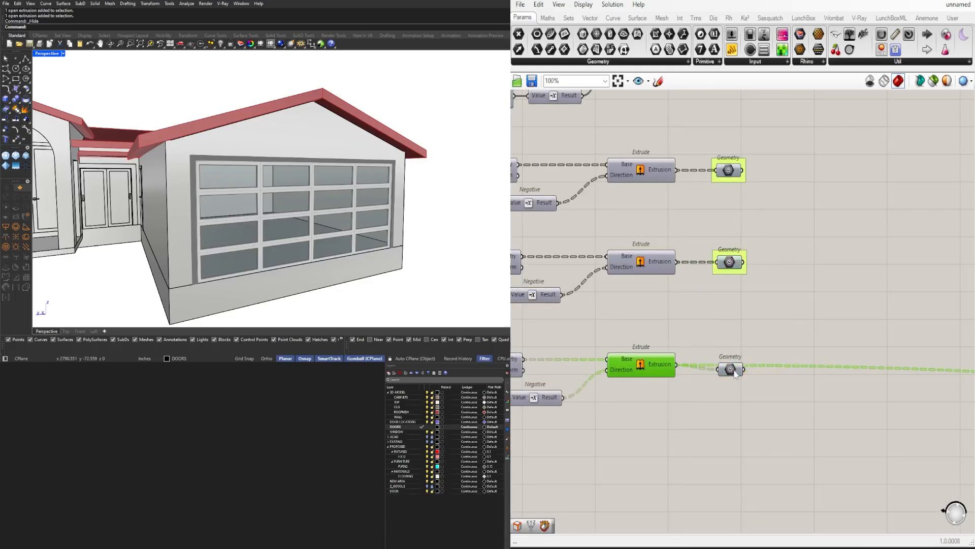
{"action": "scroll", "coordinate": [690, 359], "scroll_direction": "down", "scroll_amount": 2}
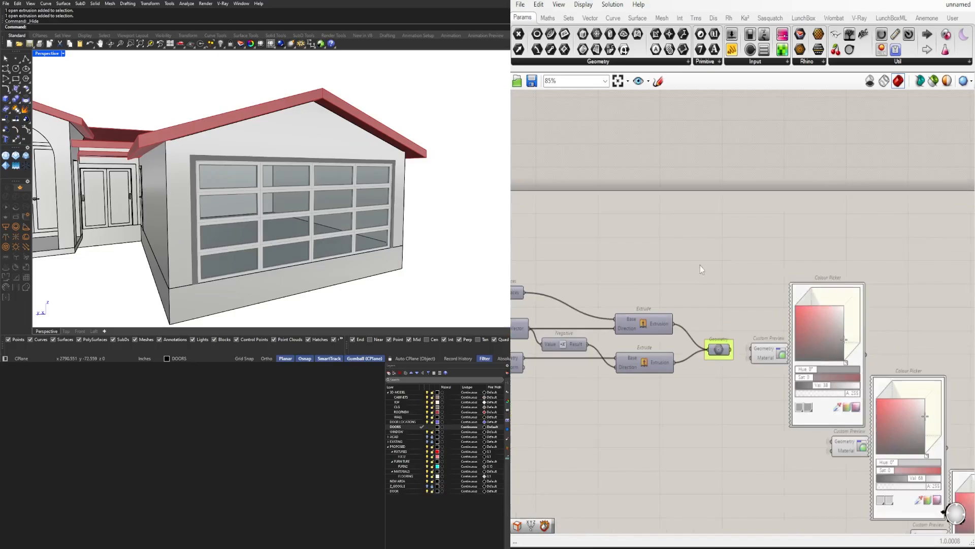
Bake the garage door's Geometry parameters onto the DOORS layer and view the baked door on the house
{"action": "middle_click", "coordinate": [747, 311]}
{"action": "left_click", "coordinate": [747, 294]}
{"action": "scroll", "coordinate": [387, 207], "scroll_direction": "down", "scroll_amount": 3}
{"action": "right_click_drag", "start_coordinate": [387, 207], "coordinate": [448, 198]}
{"action": "left_click", "coordinate": [655, 244]}
{"action": "scroll", "coordinate": [659, 250], "scroll_direction": "down", "scroll_amount": 10}
{"action": "right_click_drag", "start_coordinate": [656, 295], "coordinate": [836, 304]}
{"action": "right_click_drag", "start_coordinate": [447, 201], "coordinate": [379, 203]}
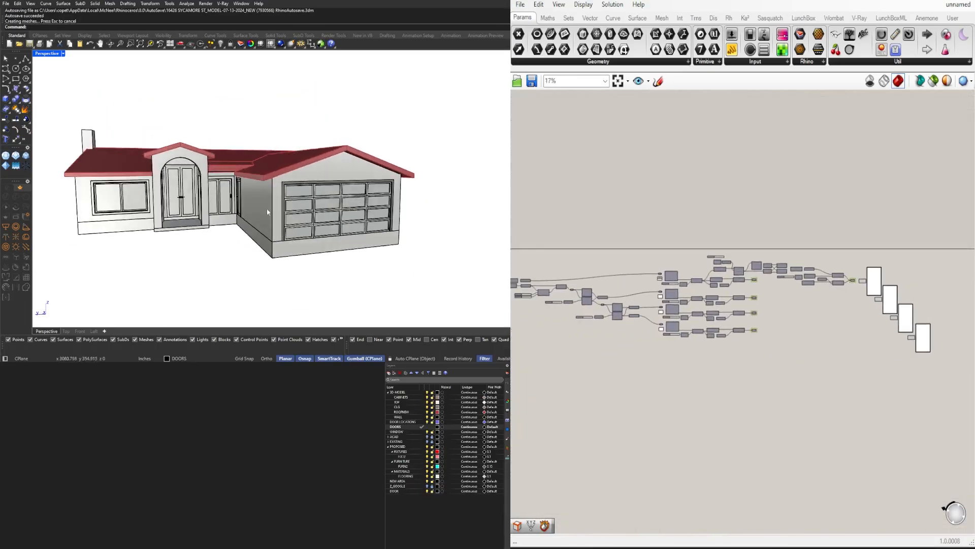
{"action": "scroll", "coordinate": [386, 196], "scroll_direction": "up", "scroll_amount": 7}
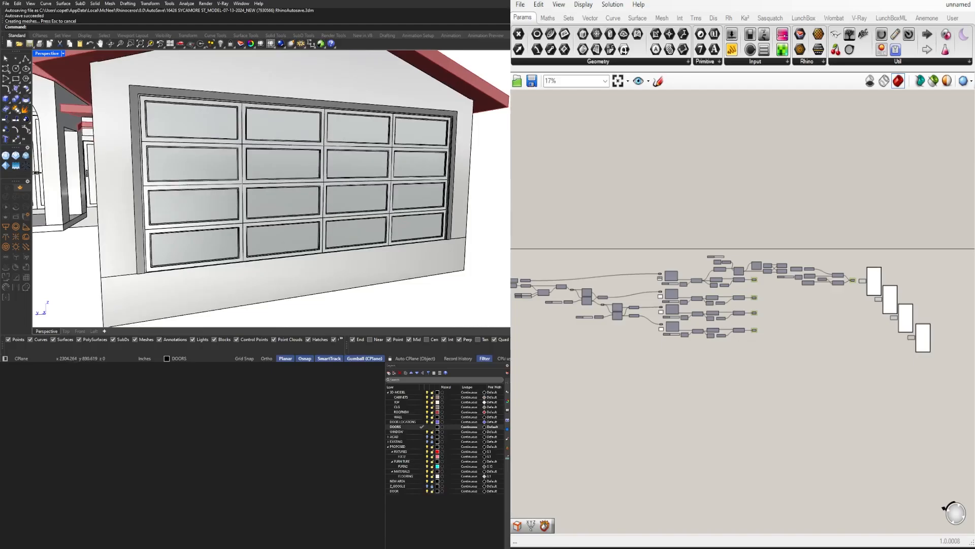
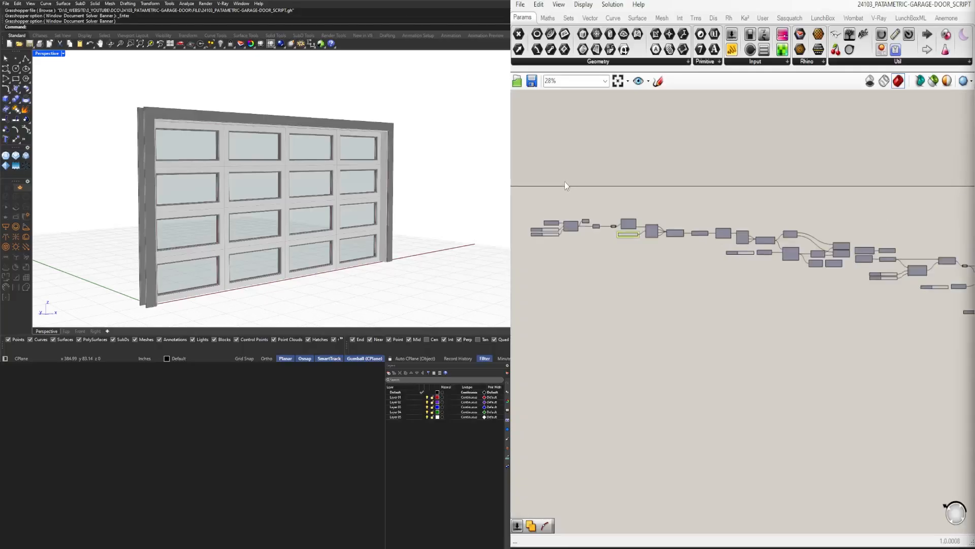
Set the first offset slider, feeding Negative after the door outline, to 1 and name it FRAME1
{"action": "scroll", "coordinate": [564, 181], "scroll_direction": "up", "scroll_amount": 2}
{"action": "right_click", "coordinate": [659, 251]}
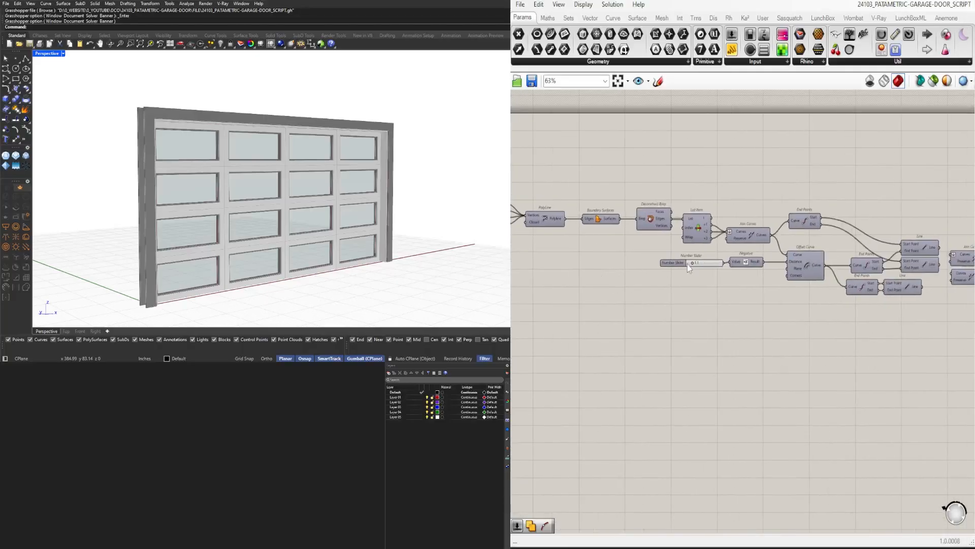
{"action": "scroll", "coordinate": [685, 261], "scroll_direction": "up", "scroll_amount": 2}
{"action": "right_click", "coordinate": [676, 260]}
{"action": "left_click", "coordinate": [673, 273]}
{"action": "scroll", "coordinate": [674, 274], "scroll_direction": "up", "scroll_amount": 2}
{"action": "double_click", "coordinate": [718, 264]}
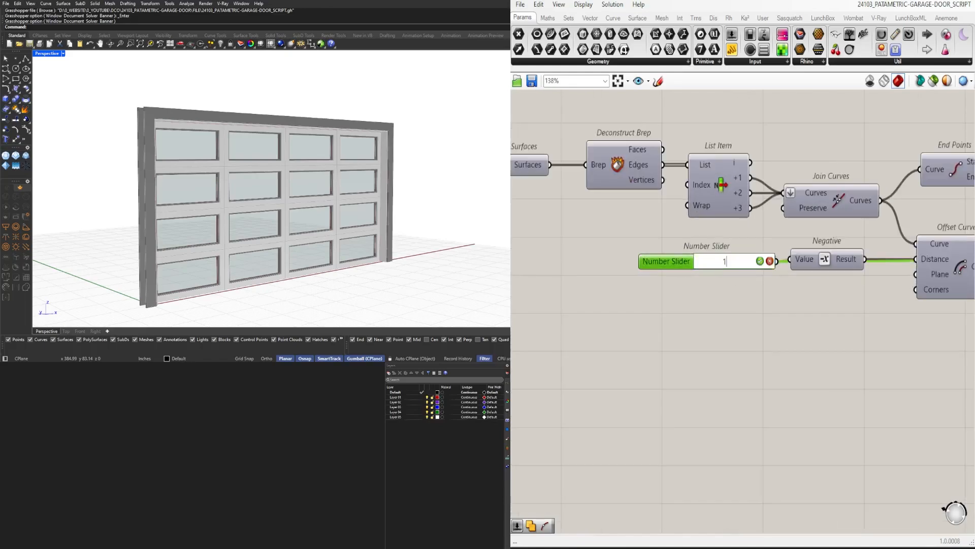
{"action": "scroll", "coordinate": [204, 137], "scroll_direction": "up", "scroll_amount": 5}
{"action": "right_click", "coordinate": [674, 266]}
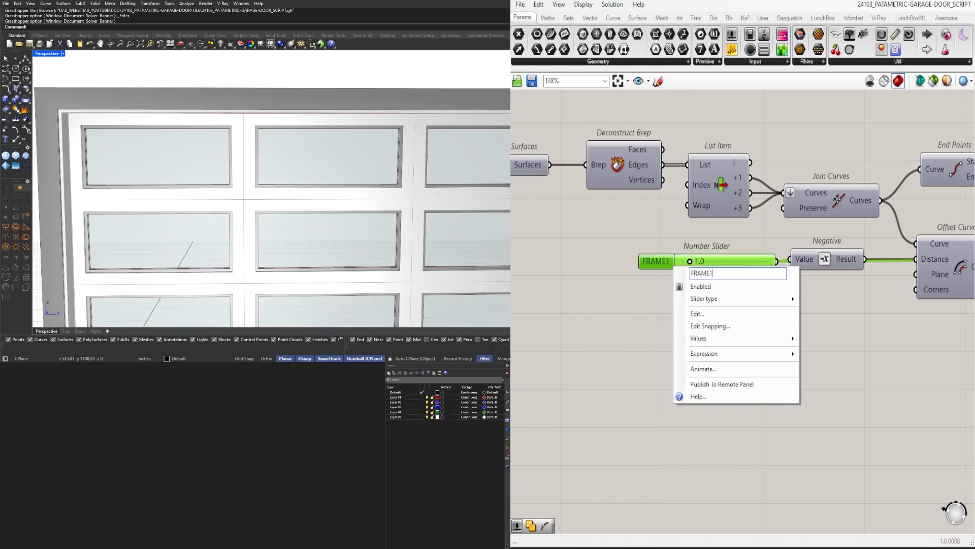
{"action": "key", "text": "Return"}
Name the U Count and V Count sliders of Divide Domain² DIV U and DIV V and group them
{"action": "scroll", "coordinate": [648, 263], "scroll_direction": "down", "scroll_amount": 5}
{"action": "right_click_drag", "start_coordinate": [833, 312], "coordinate": [583, 286]}
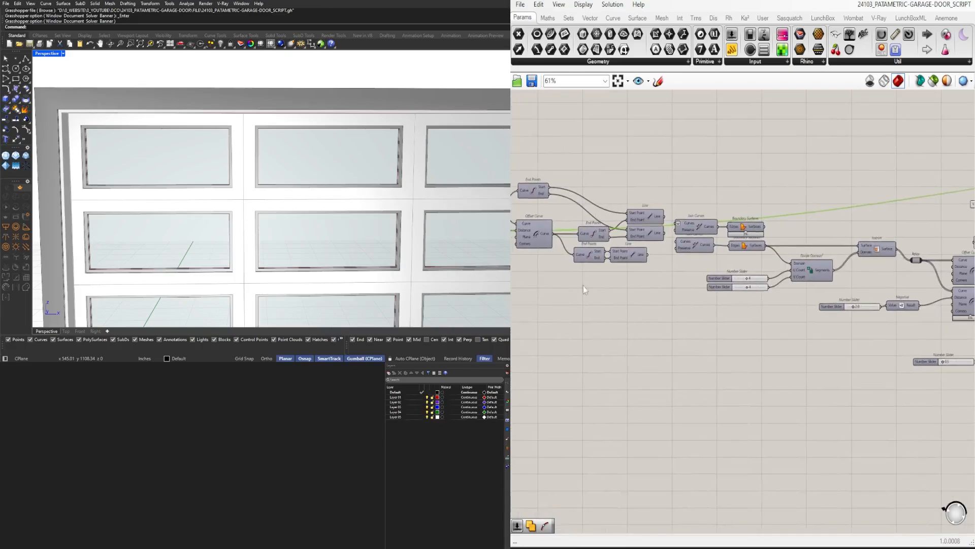
{"action": "scroll", "coordinate": [718, 280], "scroll_direction": "up", "scroll_amount": 3}
{"action": "right_click", "coordinate": [717, 279]}
{"action": "left_click", "coordinate": [749, 284]}
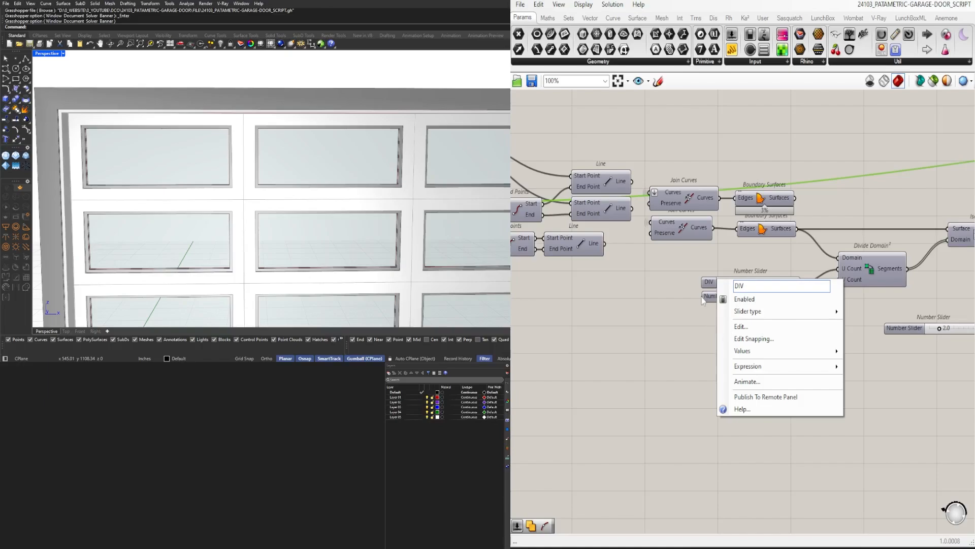
{"action": "key", "text": "Return"}
{"action": "right_click", "coordinate": [725, 300]}
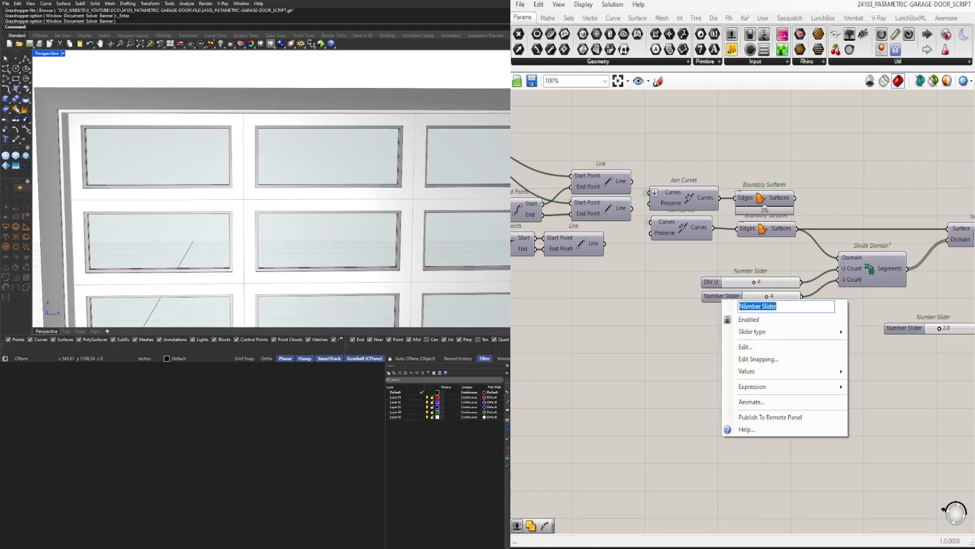
{"action": "type", "text": "DIV V"}
{"action": "key", "text": "Return"}
{"action": "left_click", "coordinate": [706, 283]}
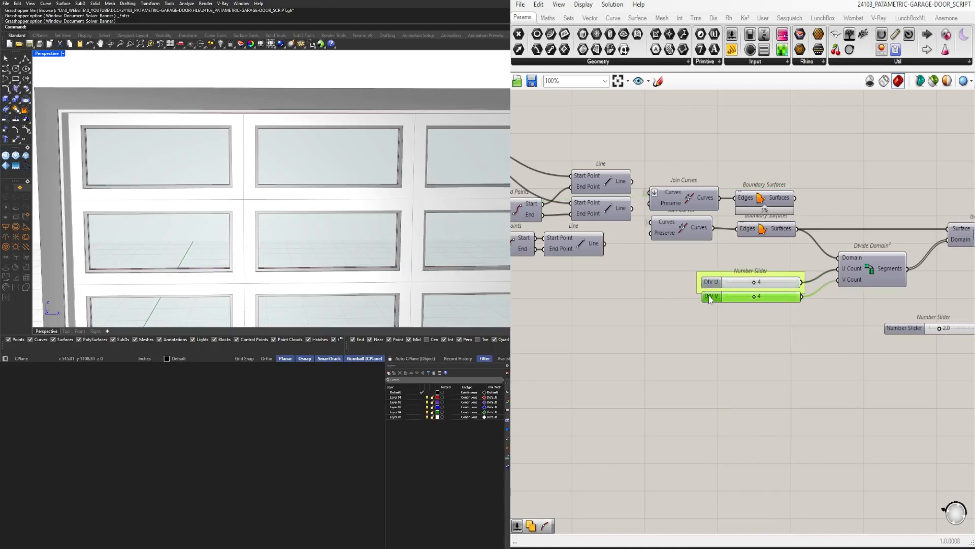
{"action": "left_click_drag", "start_coordinate": [708, 310], "coordinate": [698, 288]}
Group the number slider that feeds the panel Offset Curve through Negative after Isotrim
{"action": "scroll", "coordinate": [752, 327], "scroll_direction": "down", "scroll_amount": 3}
{"action": "right_click_drag", "start_coordinate": [882, 362], "coordinate": [768, 340]}
{"action": "scroll", "coordinate": [788, 298], "scroll_direction": "up", "scroll_amount": 4}
{"action": "left_click_drag", "start_coordinate": [764, 341], "coordinate": [645, 288]}
{"action": "left_click_drag", "start_coordinate": [630, 314], "coordinate": [675, 298]}
{"action": "left_click", "coordinate": [742, 309]}
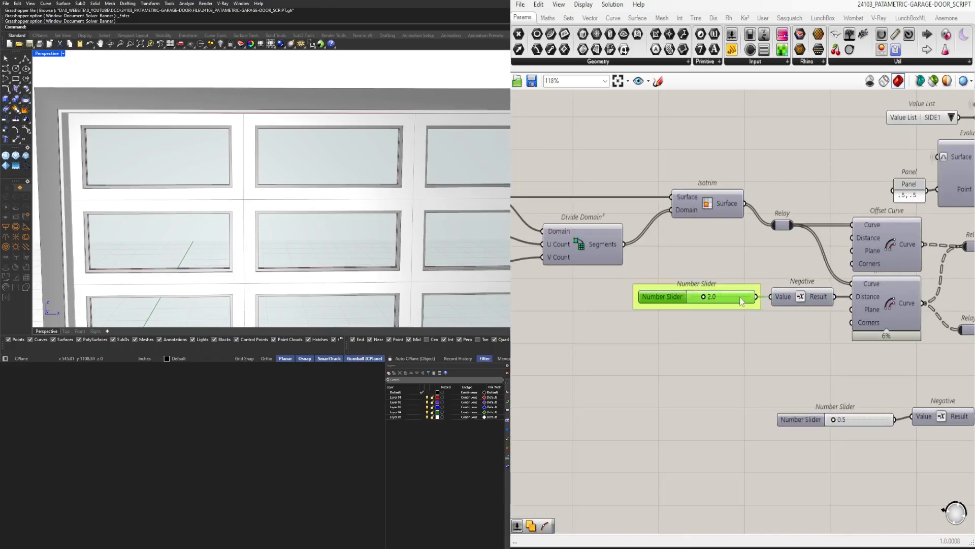
Try the panel offset slider at 1, set it back to 2 and name it FRAME2
{"action": "scroll", "coordinate": [714, 296], "scroll_direction": "up", "scroll_amount": 3}
{"action": "double_click", "coordinate": [714, 297]}
{"action": "type", "text": "1"}
{"action": "key", "text": "Return"}
{"action": "double_click", "coordinate": [713, 297]}
{"action": "type", "text": "2"}
{"action": "key", "text": "Return"}
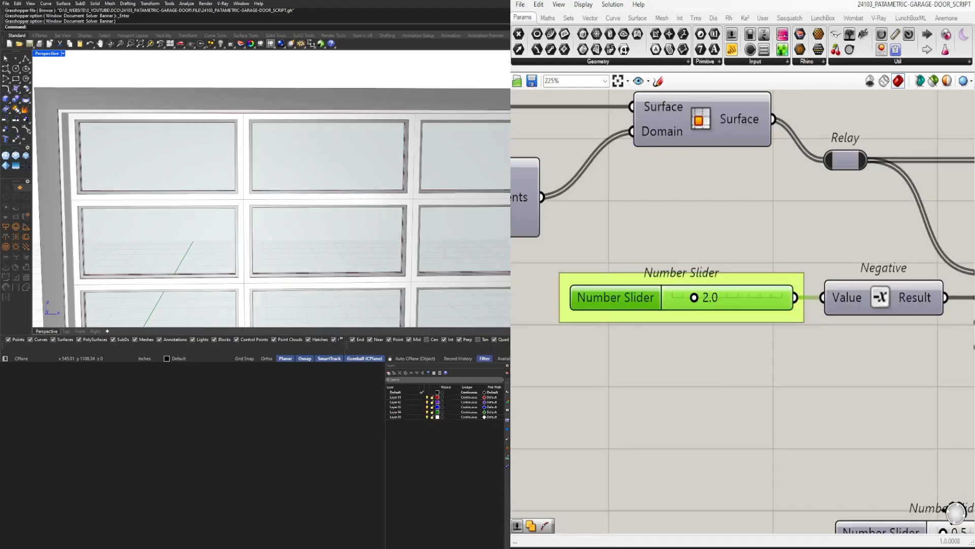
{"action": "right_click", "coordinate": [644, 298]}
{"action": "type", "text": "2"}
{"action": "key", "text": "Return"}
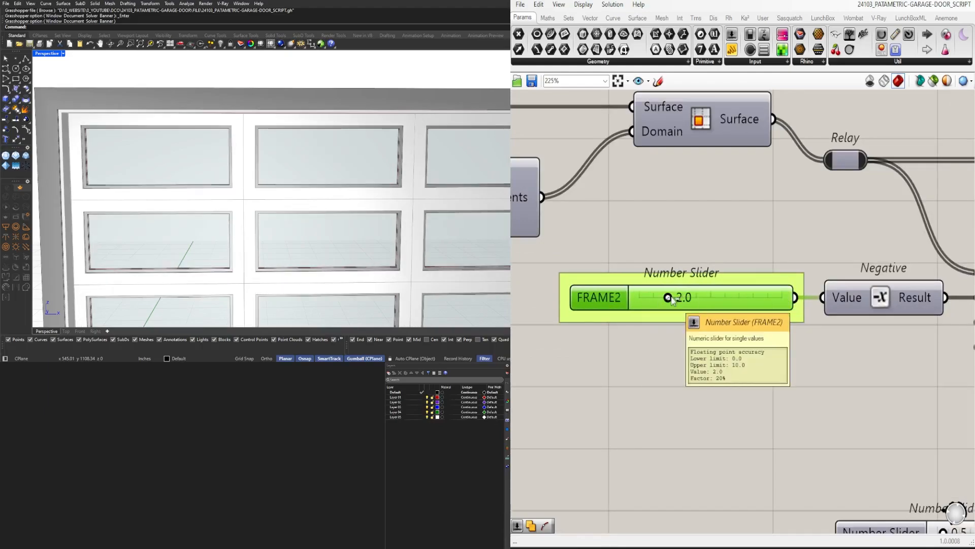
After trying SIDE2, set the value list back to SIDE1, name it DOOR OFFSET and group it
{"action": "scroll", "coordinate": [748, 219], "scroll_direction": "down", "scroll_amount": 5}
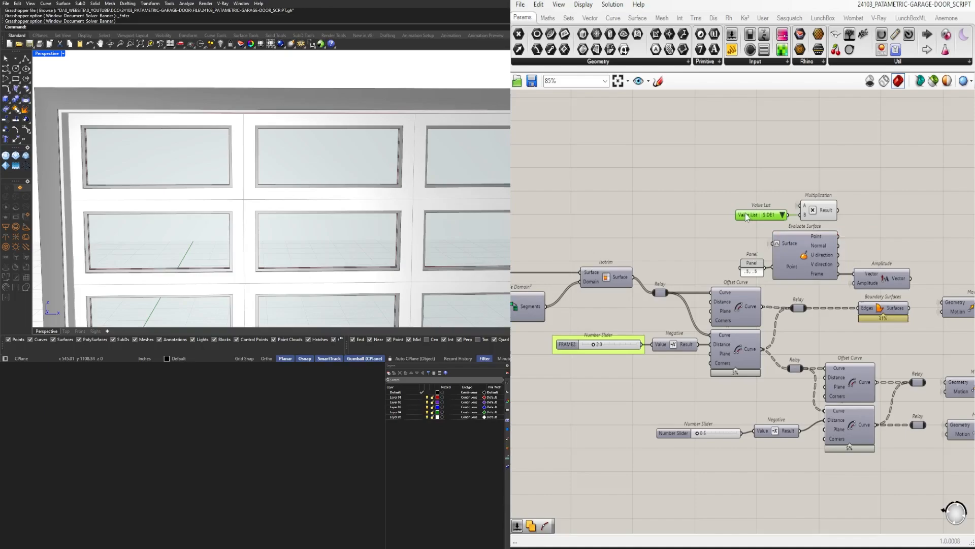
{"action": "left_click", "coordinate": [785, 234]}
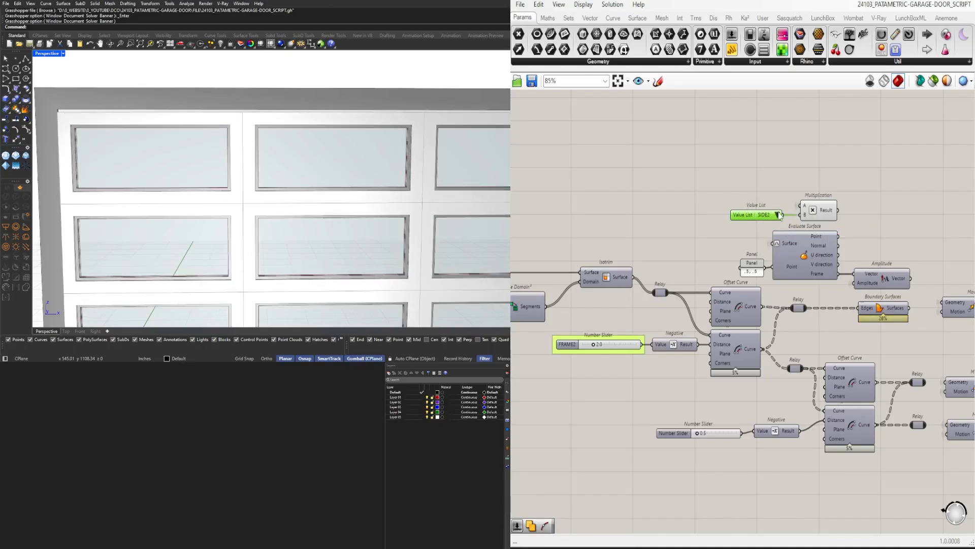
{"action": "right_click", "coordinate": [746, 215]}
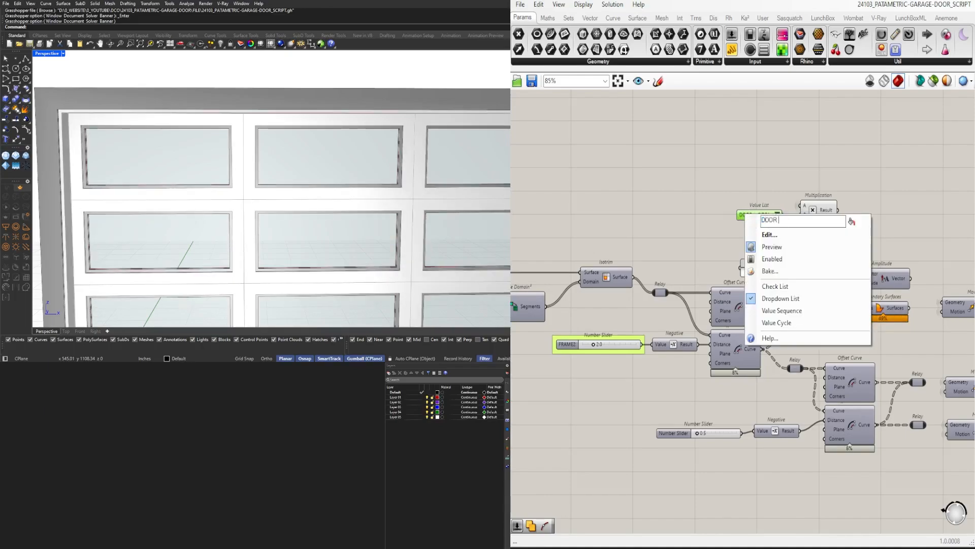
{"action": "left_click", "coordinate": [740, 187]}
{"action": "left_click", "coordinate": [741, 186]}
{"action": "scroll", "coordinate": [799, 171], "scroll_direction": "down", "scroll_amount": 5}
{"action": "scroll", "coordinate": [784, 170], "scroll_direction": "up", "scroll_amount": 3}
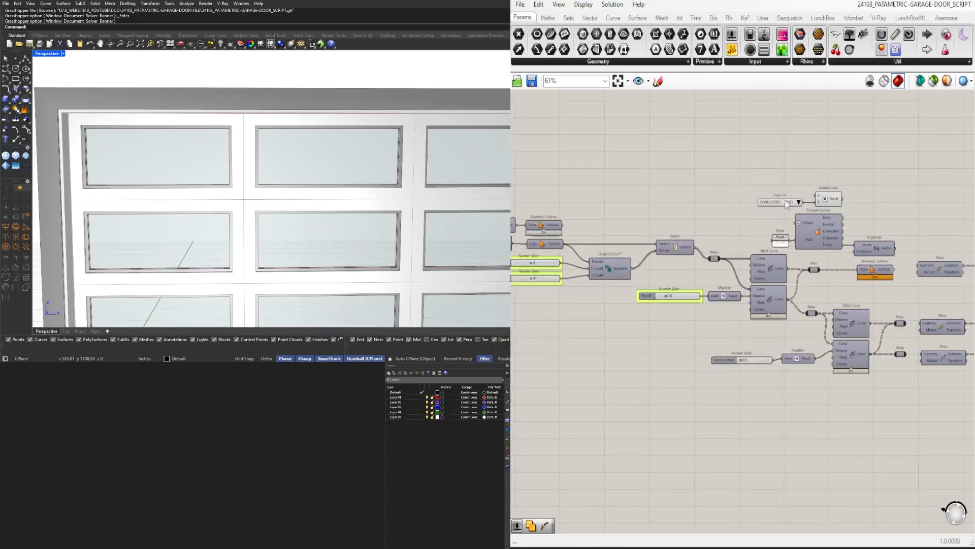
{"action": "key", "text": "ctrl+g"}
Disable the preview of the inner pair of Offset Curve components
{"action": "right_click_drag", "start_coordinate": [800, 302], "coordinate": [769, 262]}
{"action": "left_click_drag", "start_coordinate": [844, 343], "coordinate": [788, 283]}
{"action": "middle_click", "coordinate": [827, 281]}
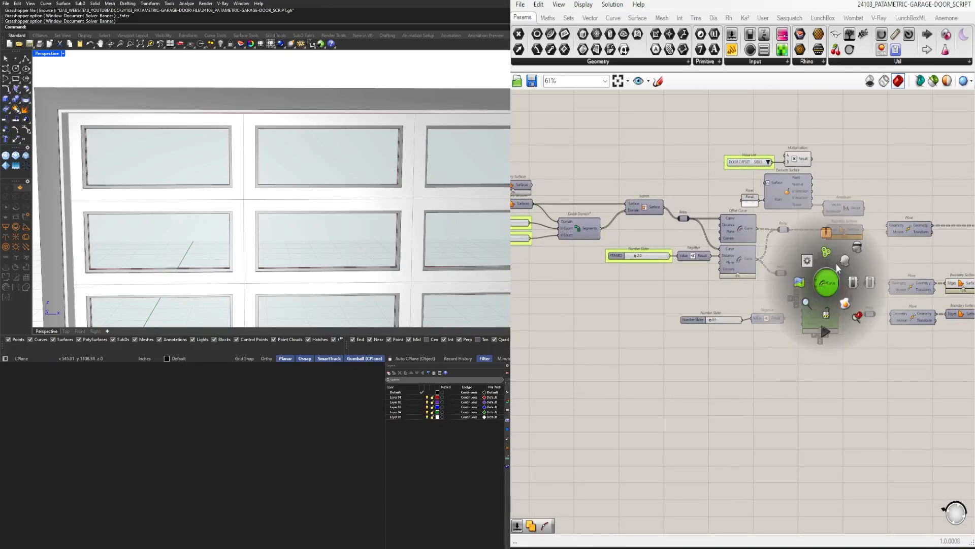
{"action": "left_click", "coordinate": [836, 263]}
Set the inner offset slider to 1 and name it FRAME 3
{"action": "scroll", "coordinate": [707, 318], "scroll_direction": "up", "scroll_amount": 4}
{"action": "double_click", "coordinate": [741, 325]}
{"action": "type", "text": "1"}
{"action": "key", "text": "Return"}
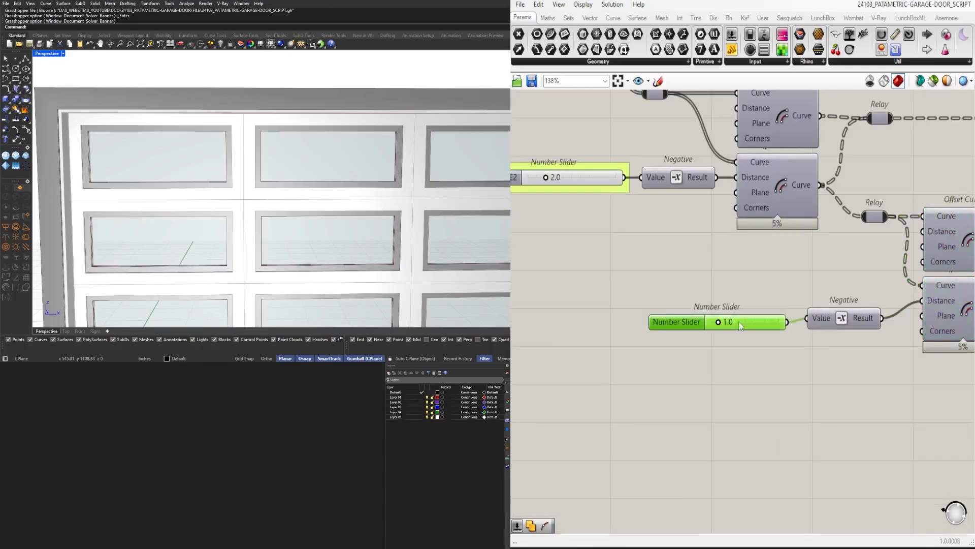
{"action": "right_click", "coordinate": [674, 320]}
{"action": "type", "text": "FRAME"}
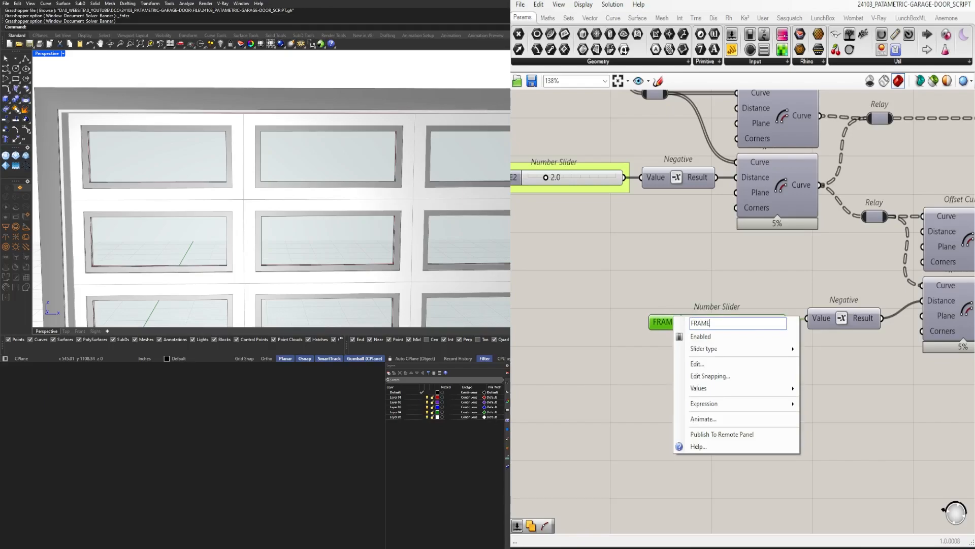
{"action": "type", "text": " 3"}
{"action": "key", "text": "Return"}
Rename the second frame slider FRAME 2 and edit the first frame slider's name to match that spacing
{"action": "scroll", "coordinate": [703, 291], "scroll_direction": "down", "scroll_amount": 1}
{"action": "right_click_drag", "start_coordinate": [703, 291], "coordinate": [722, 295]}
{"action": "right_click", "coordinate": [560, 198]}
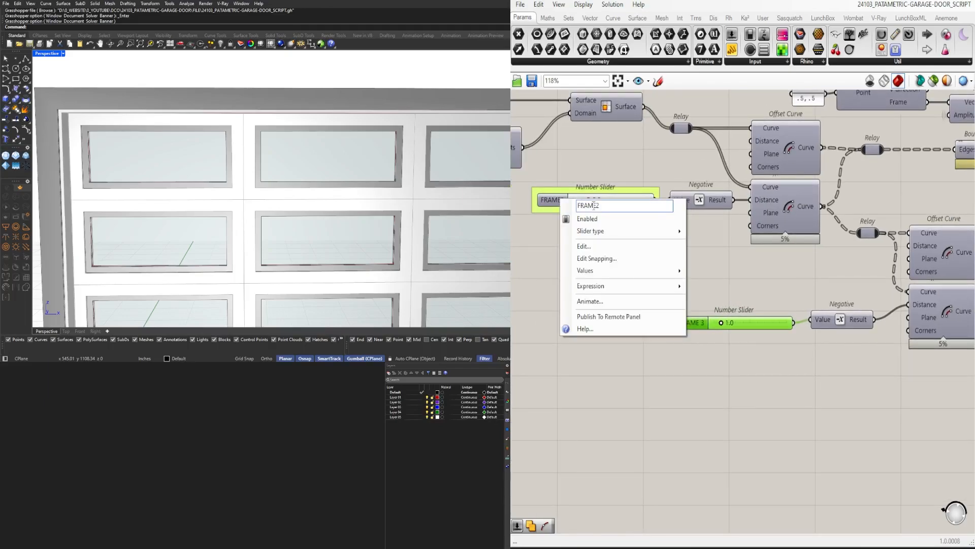
{"action": "left_click", "coordinate": [596, 206]}
{"action": "left_click", "coordinate": [742, 268]}
{"action": "scroll", "coordinate": [742, 268], "scroll_direction": "down", "scroll_amount": 4}
{"action": "right_click_drag", "start_coordinate": [618, 284], "coordinate": [701, 351]}
{"action": "scroll", "coordinate": [640, 241], "scroll_direction": "up", "scroll_amount": 3}
{"action": "right_click", "coordinate": [602, 233]}
{"action": "left_click", "coordinate": [640, 240]}
{"action": "left_click", "coordinate": [779, 327]}
Group the FRAME 3 slider so it is highlighted like the other inputs
{"action": "scroll", "coordinate": [779, 327], "scroll_direction": "down", "scroll_amount": 5}
{"action": "scroll", "coordinate": [730, 359], "scroll_direction": "up", "scroll_amount": 7}
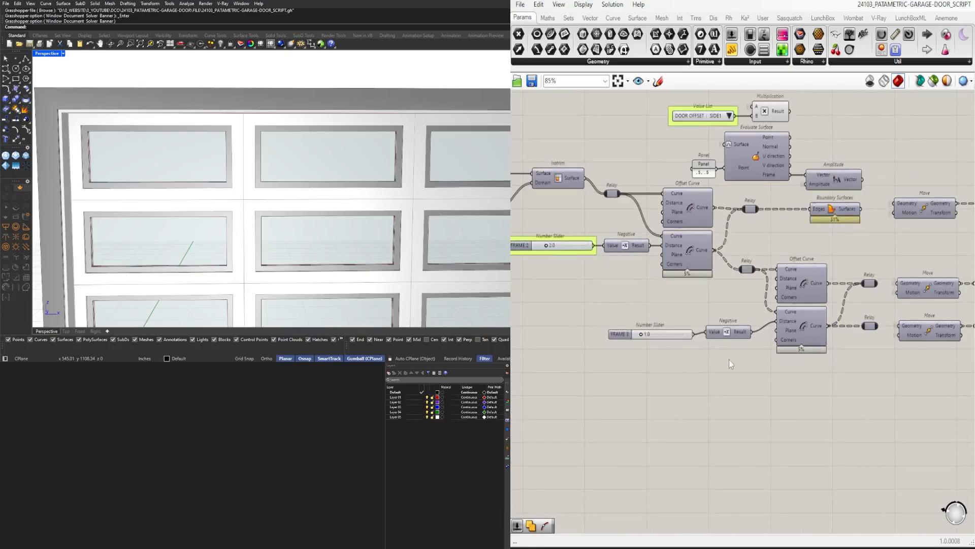
{"action": "left_click_drag", "start_coordinate": [731, 318], "coordinate": [752, 297]}
{"action": "key", "text": "ctrl+g"}
{"action": "scroll", "coordinate": [705, 330], "scroll_direction": "down", "scroll_amount": 5}
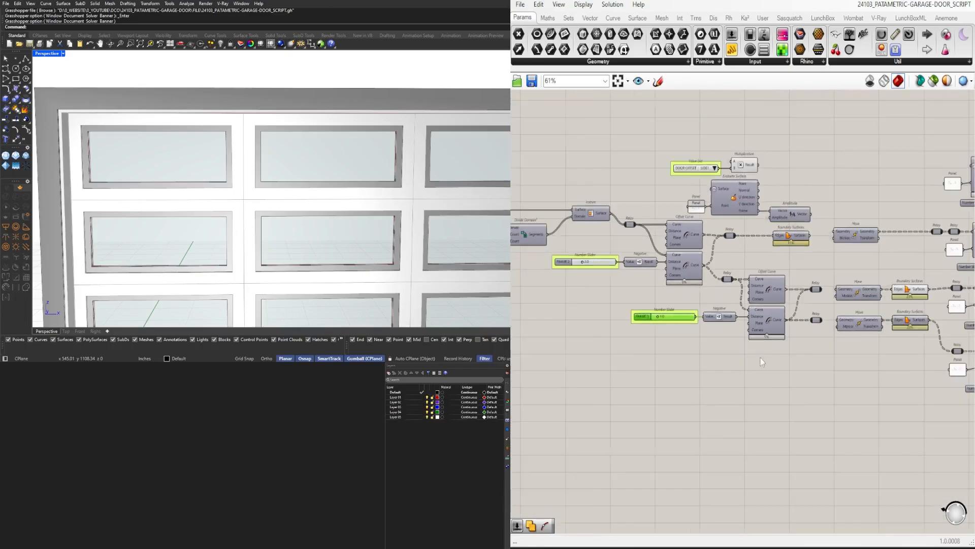
Disable the preview of the Boundary Surfaces and neighbouring components that follow the frame offsets
{"action": "left_click", "coordinate": [760, 358]}
{"action": "right_click_drag", "start_coordinate": [760, 357], "coordinate": [664, 394]}
{"action": "left_click_drag", "start_coordinate": [790, 300], "coordinate": [628, 155]}
{"action": "middle_click", "coordinate": [642, 149]}
{"action": "left_click", "coordinate": [671, 113]}
{"action": "left_click", "coordinate": [811, 252]}
{"action": "right_click_drag", "start_coordinate": [811, 251], "coordinate": [660, 235]}
{"action": "scroll", "coordinate": [721, 271], "scroll_direction": "up", "scroll_amount": 3}
{"action": "left_click", "coordinate": [711, 323]}
{"action": "middle_click", "coordinate": [706, 279]}
{"action": "left_click", "coordinate": [736, 244]}
{"action": "left_click", "coordinate": [641, 277]}
Name the 3.500 slider below the uppermost Evaluate Surface WALL DEPTH and group it
{"action": "right_click_drag", "start_coordinate": [641, 277], "coordinate": [555, 265]}
{"action": "right_click_drag", "start_coordinate": [426, 228], "coordinate": [387, 190]}
{"action": "scroll", "coordinate": [397, 213], "scroll_direction": "down", "scroll_amount": 3}
{"action": "scroll", "coordinate": [193, 160], "scroll_direction": "up", "scroll_amount": 6}
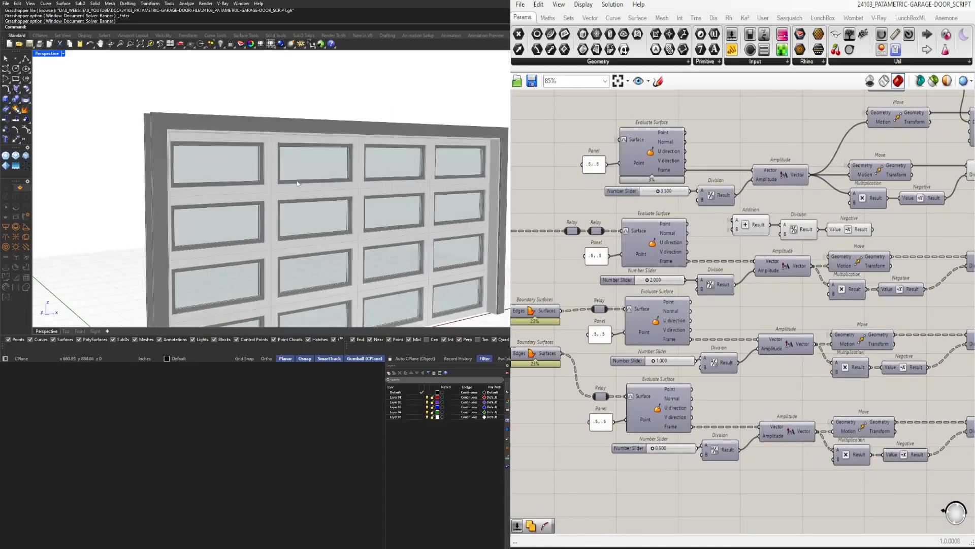
{"action": "scroll", "coordinate": [635, 203], "scroll_direction": "up", "scroll_amount": 3}
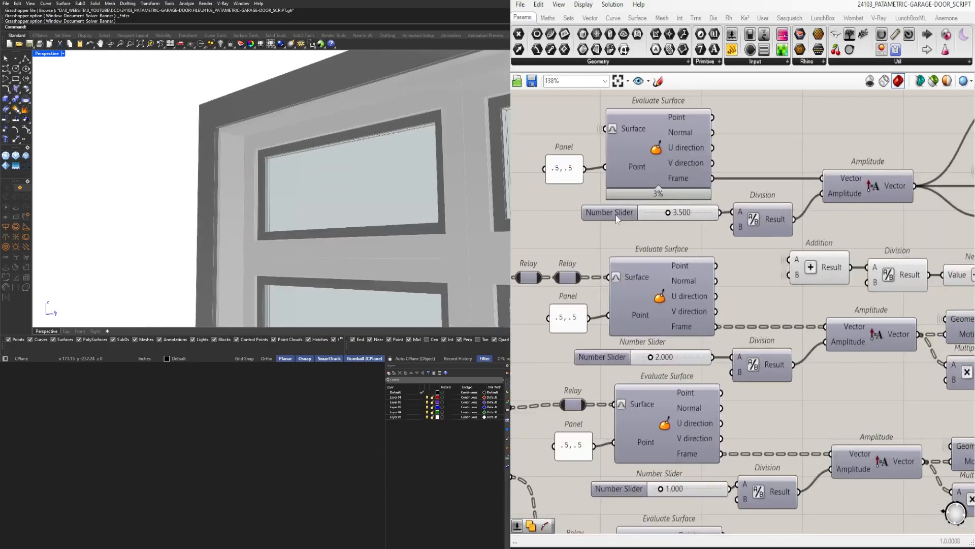
{"action": "right_click", "coordinate": [626, 219]}
{"action": "type", "text": "WALL DEPTH"}
{"action": "key", "text": "Return"}
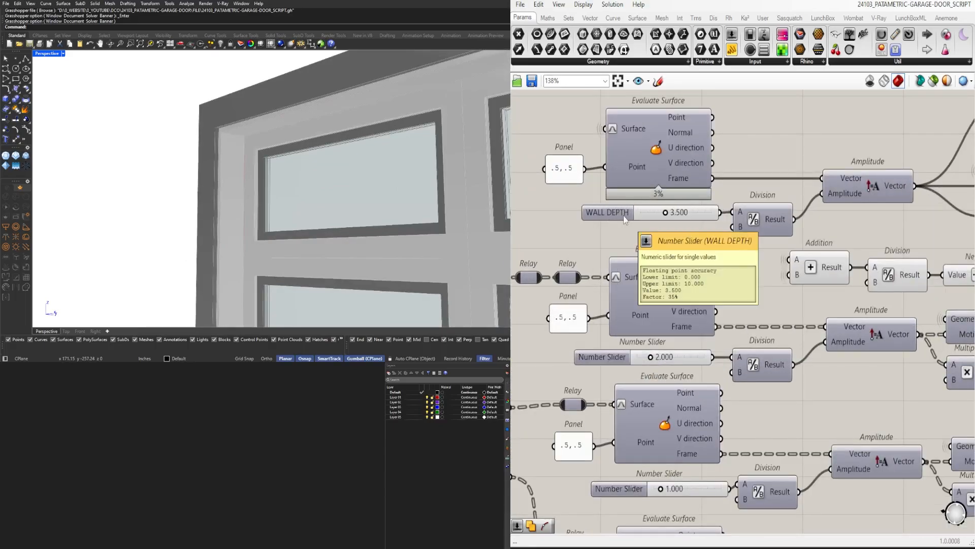
{"action": "left_click", "coordinate": [628, 217]}
{"action": "key", "text": "ctrl+g"}
Name the three remaining depth sliders, in descending order, DOOR DEPTH, FRAME DEPTH and GLASS DEPTH
{"action": "scroll", "coordinate": [627, 217], "scroll_direction": "down", "scroll_amount": 4}
{"action": "scroll", "coordinate": [608, 297], "scroll_direction": "up", "scroll_amount": 2}
{"action": "right_click", "coordinate": [619, 291]}
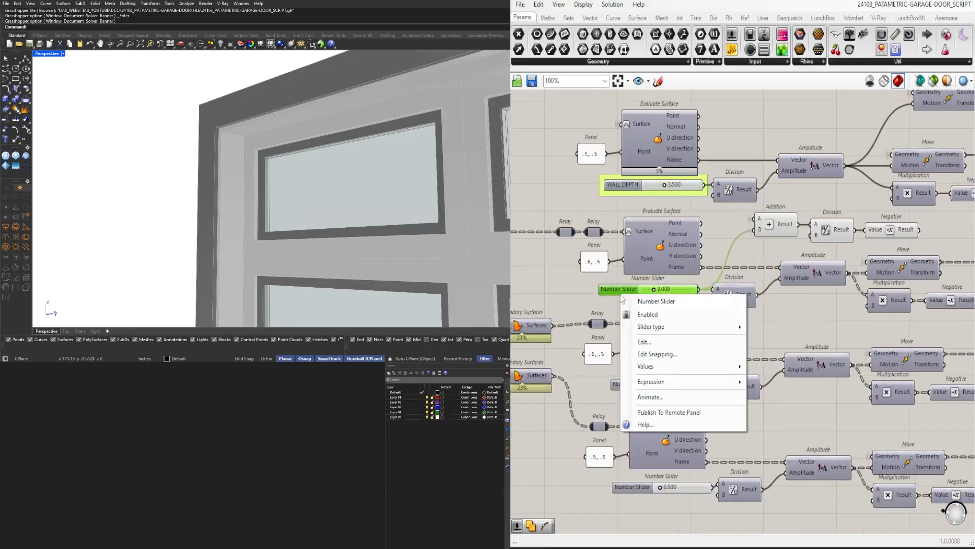
{"action": "type", "text": "DOOR DEPTH"}
{"action": "key", "text": "Return"}
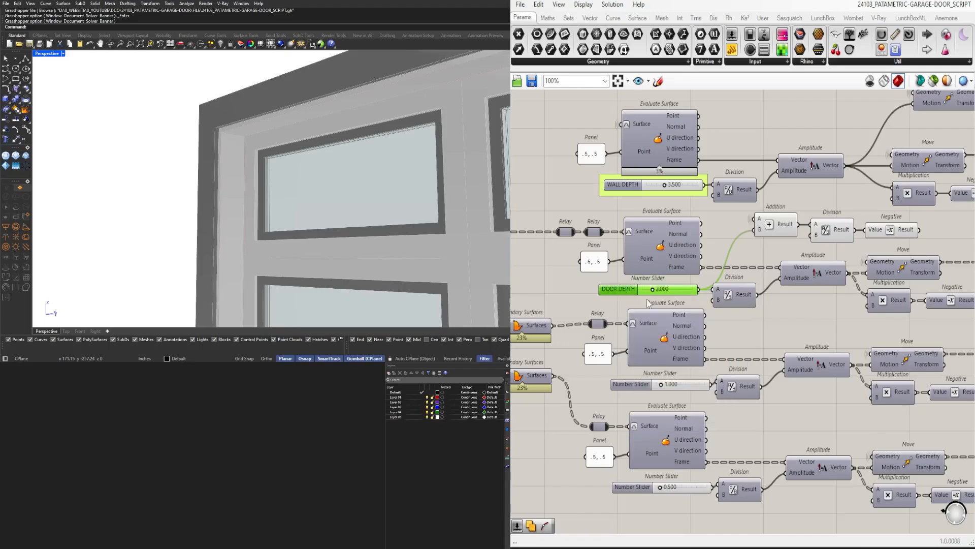
{"action": "right_click", "coordinate": [651, 384]}
{"action": "type", "text": "FRAME"}
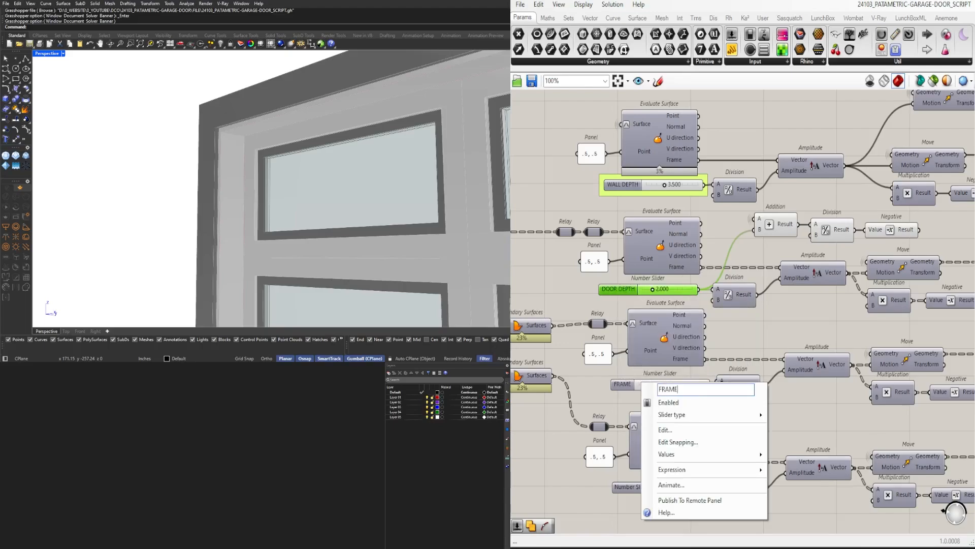
{"action": "type", "text": " DEPTH"}
{"action": "key", "text": "Return"}
{"action": "right_click_drag", "start_coordinate": [656, 487], "coordinate": [663, 412]}
{"action": "right_click", "coordinate": [663, 413]}
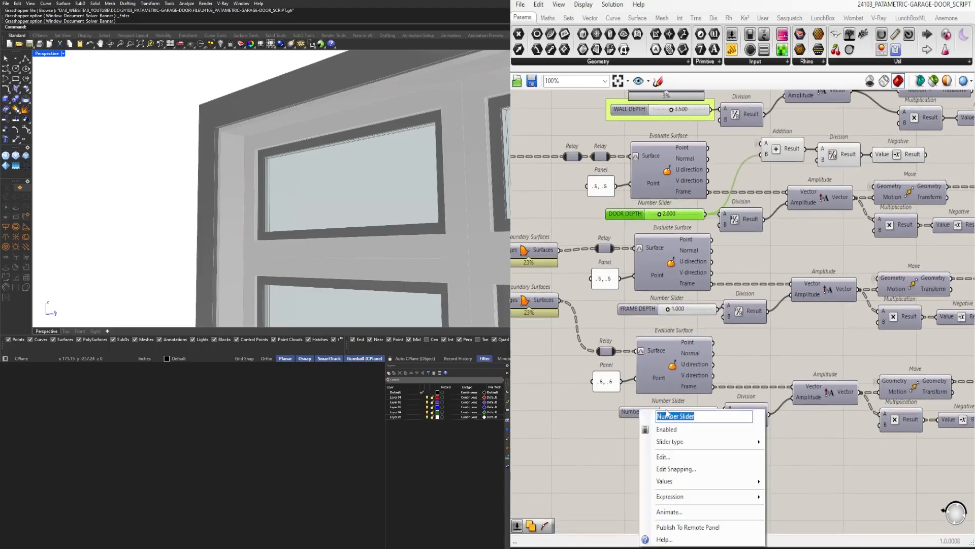
{"action": "type", "text": "GLASS DEPTH"}
{"action": "key", "text": "Return"}
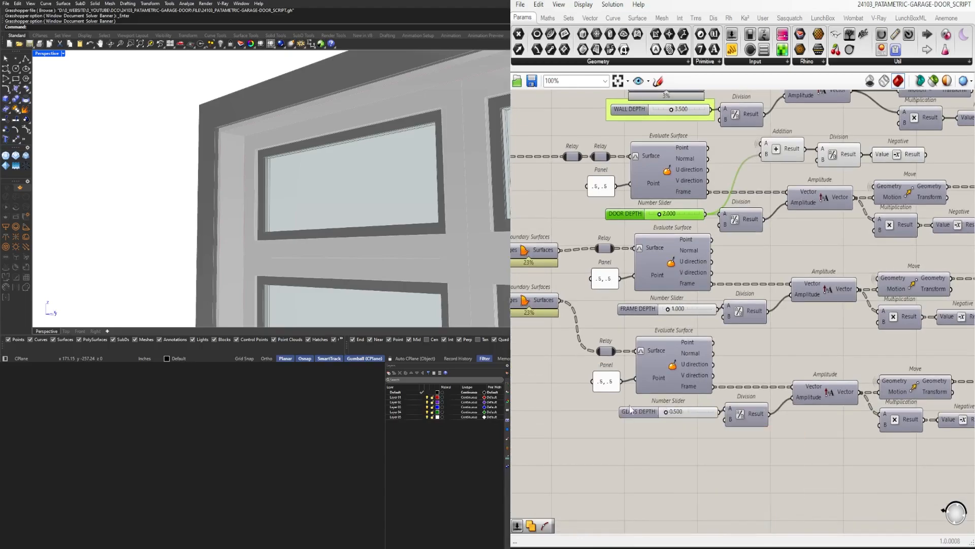
Group the DOOR DEPTH, FRAME DEPTH and GLASS DEPTH sliders and align them with the WALL DEPTH slider
{"action": "left_click", "coordinate": [651, 409]}
{"action": "scroll", "coordinate": [652, 408], "scroll_direction": "down", "scroll_amount": 3}
{"action": "right_click_drag", "start_coordinate": [745, 446], "coordinate": [690, 445]}
{"action": "left_click_drag", "start_coordinate": [960, 528], "coordinate": [654, 227]}
{"action": "left_click_drag", "start_coordinate": [680, 239], "coordinate": [689, 238]}
{"action": "left_click", "coordinate": [644, 325]}
{"action": "scroll", "coordinate": [594, 333], "scroll_direction": "up", "scroll_amount": 3}
{"action": "left_click", "coordinate": [583, 288]}
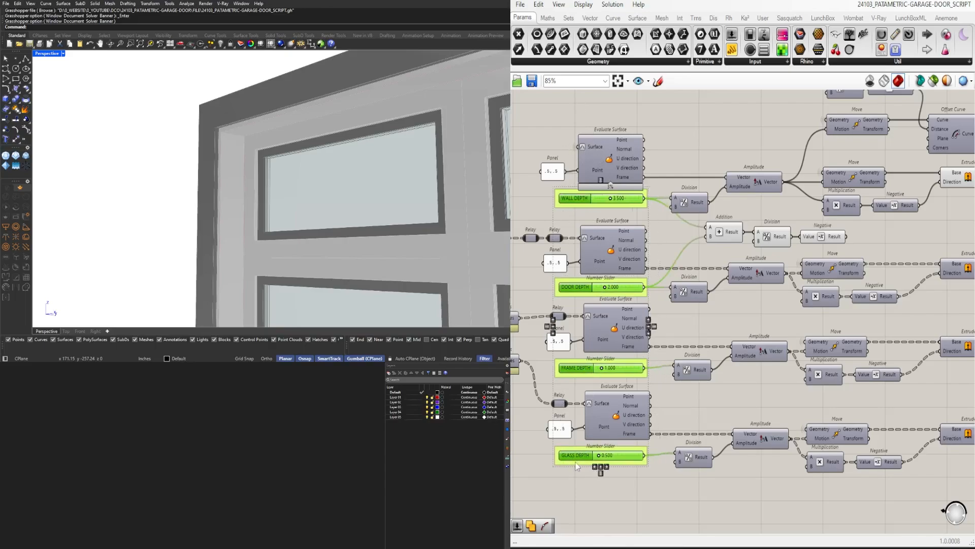
Set the slider that drives the trim's Offset Curve distance to 6
{"action": "scroll", "coordinate": [699, 316], "scroll_direction": "down", "scroll_amount": 5}
{"action": "left_click_drag", "start_coordinate": [738, 414], "coordinate": [569, 229]}
{"action": "scroll", "coordinate": [656, 229], "scroll_direction": "up", "scroll_amount": 5}
{"action": "left_click", "coordinate": [679, 219]}
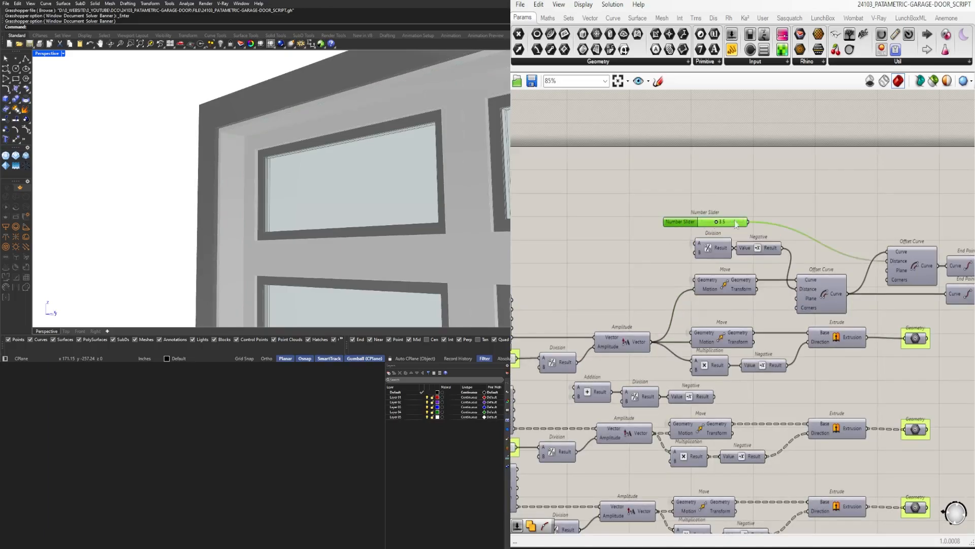
{"action": "right_click_drag", "start_coordinate": [904, 250], "coordinate": [744, 254]}
{"action": "left_click", "coordinate": [749, 259]}
{"action": "scroll", "coordinate": [551, 237], "scroll_direction": "up", "scroll_amount": 3}
{"action": "scroll", "coordinate": [553, 241], "scroll_direction": "up", "scroll_amount": 1}
{"action": "left_click", "coordinate": [578, 215]}
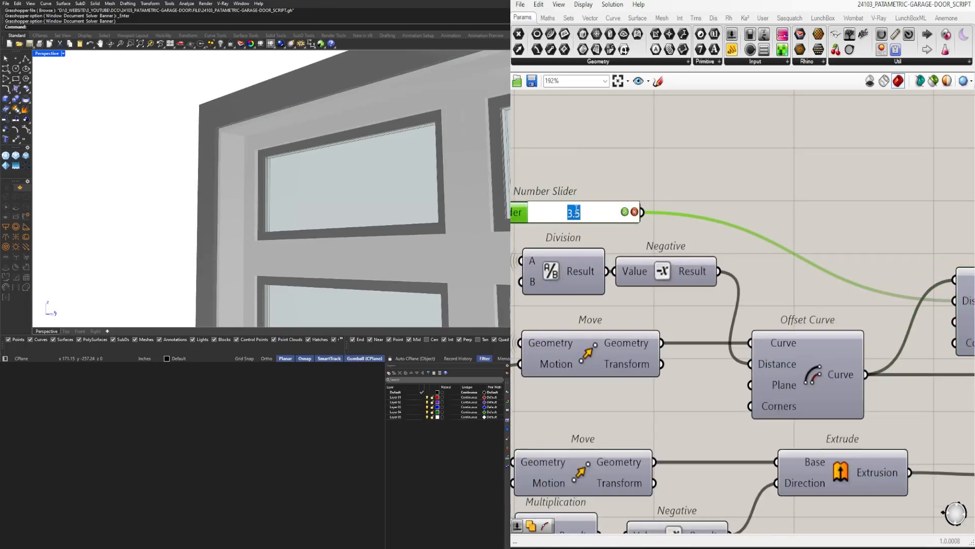
{"action": "key", "text": "Return"}
Set the trim offset slider to 5 and name it TRIM SIZE
{"action": "right_click_drag", "start_coordinate": [566, 204], "coordinate": [707, 237]}
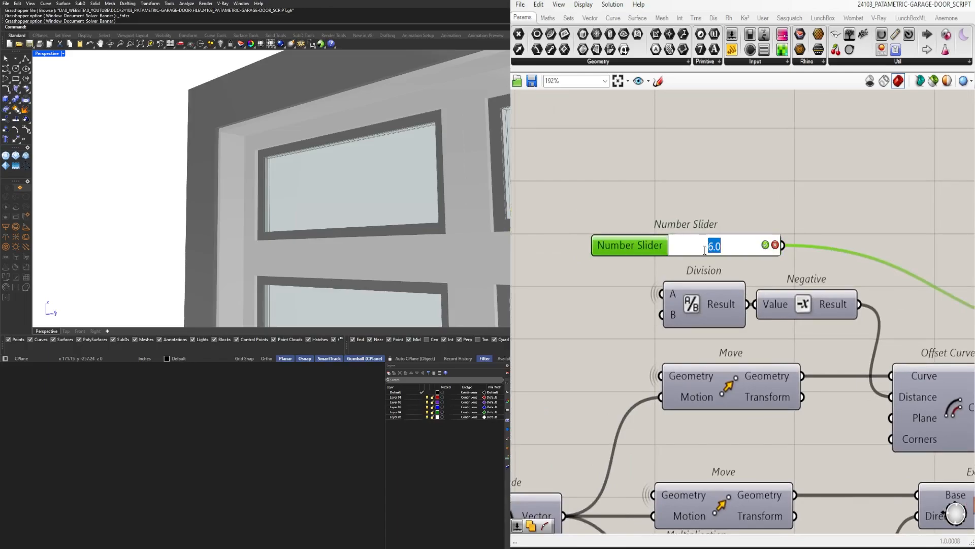
{"action": "type", "text": "5"}
{"action": "key", "text": "Return"}
{"action": "right_click", "coordinate": [661, 249]}
{"action": "type", "text": "SIZE"}
{"action": "key", "text": "Return"}
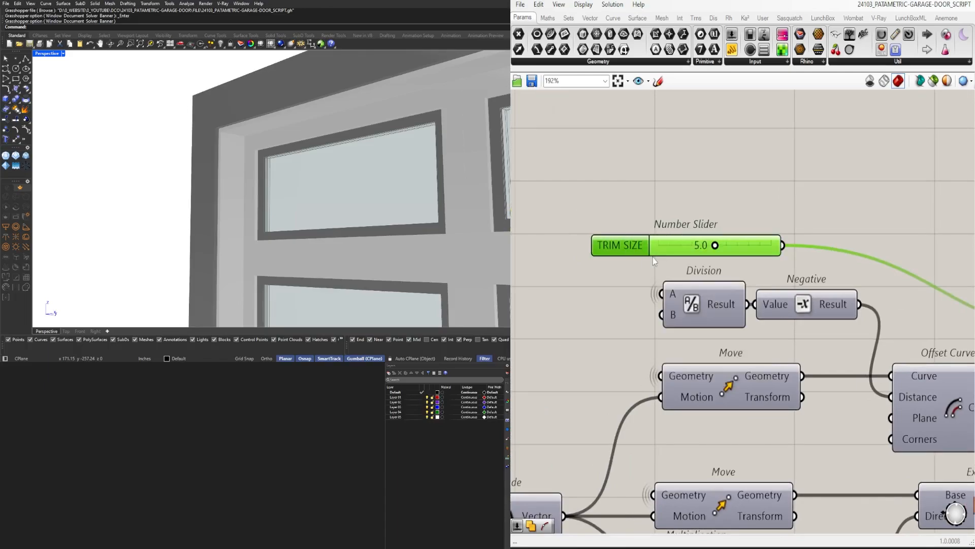
Group the TRIM SIZE slider and the trim's output Geometry parameter that feeds the custom preview
{"action": "scroll", "coordinate": [703, 244], "scroll_direction": "down", "scroll_amount": 5}
{"action": "scroll", "coordinate": [949, 243], "scroll_direction": "down", "scroll_amount": 3}
{"action": "right_click_drag", "start_coordinate": [965, 299], "coordinate": [690, 268]}
{"action": "scroll", "coordinate": [823, 239], "scroll_direction": "up", "scroll_amount": 4}
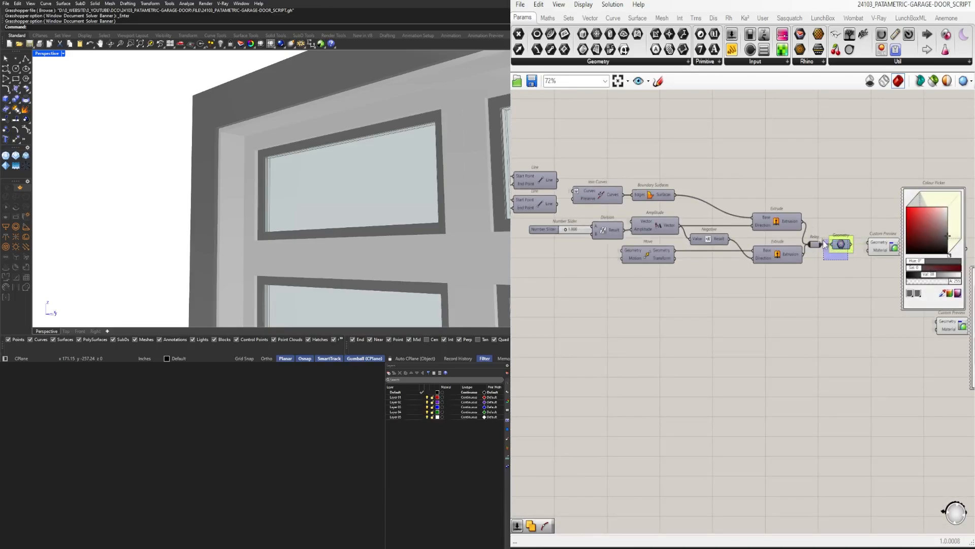
{"action": "left_click", "coordinate": [877, 249]}
{"action": "scroll", "coordinate": [872, 261], "scroll_direction": "down", "scroll_amount": 4}
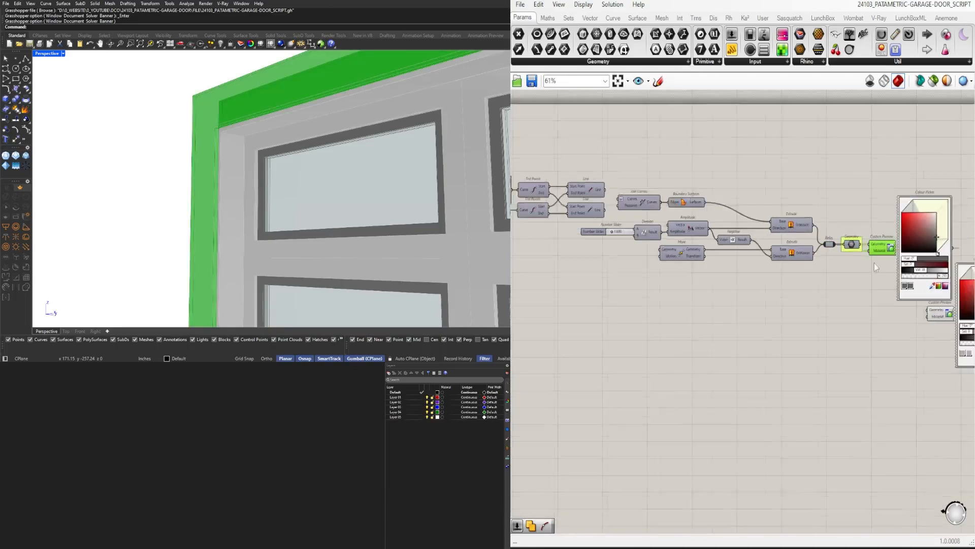
{"action": "left_click", "coordinate": [724, 190]}
{"action": "scroll", "coordinate": [216, 180], "scroll_direction": "down", "scroll_amount": 6}
Save the whole garage door script as a new file named 24103_PATAMETRIC-GARAGE-DOOR_CLUSTER1
{"action": "right_click_drag", "start_coordinate": [198, 186], "coordinate": [238, 178]}
{"action": "right_click_drag", "start_coordinate": [589, 242], "coordinate": [710, 242]}
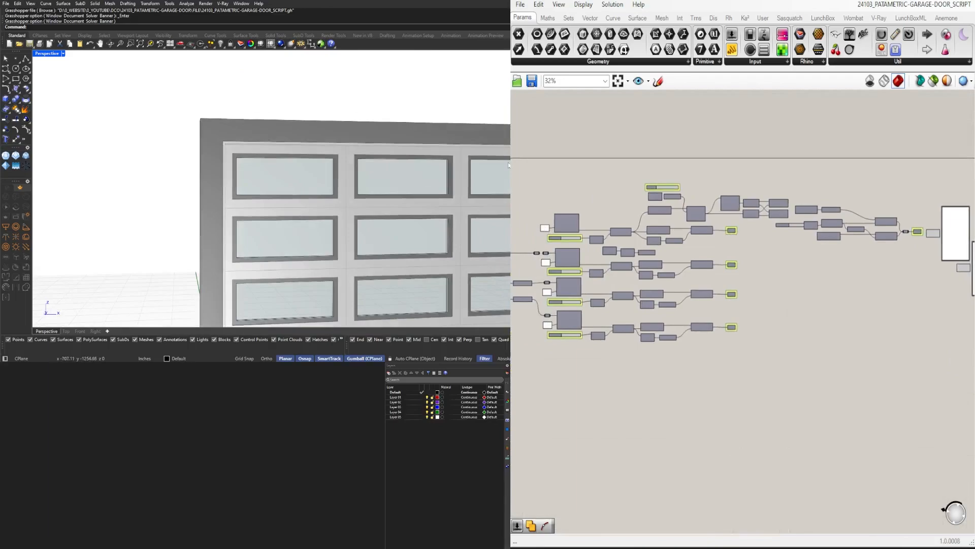
{"action": "right_click_drag", "start_coordinate": [457, 170], "coordinate": [432, 184]}
{"action": "scroll", "coordinate": [735, 249], "scroll_direction": "down", "scroll_amount": 5}
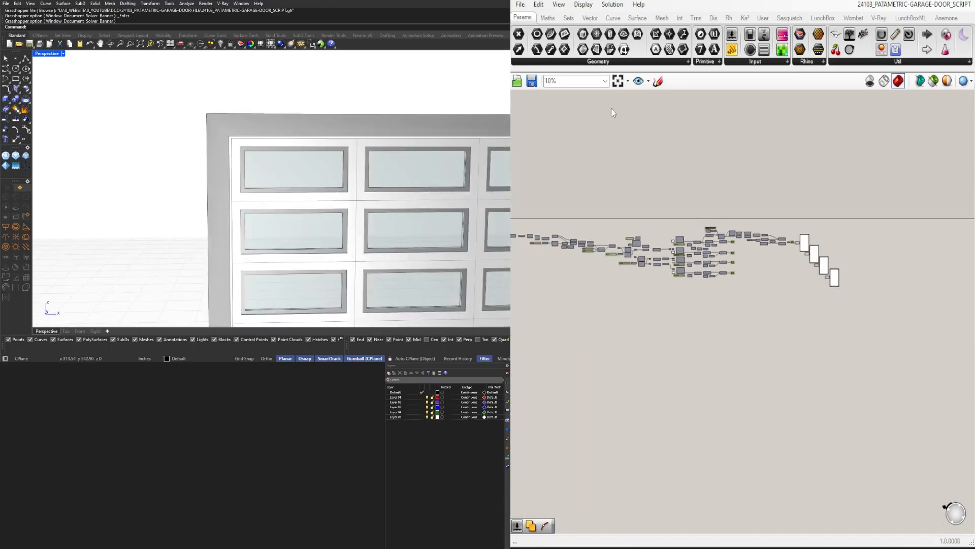
{"action": "left_click", "coordinate": [618, 82]}
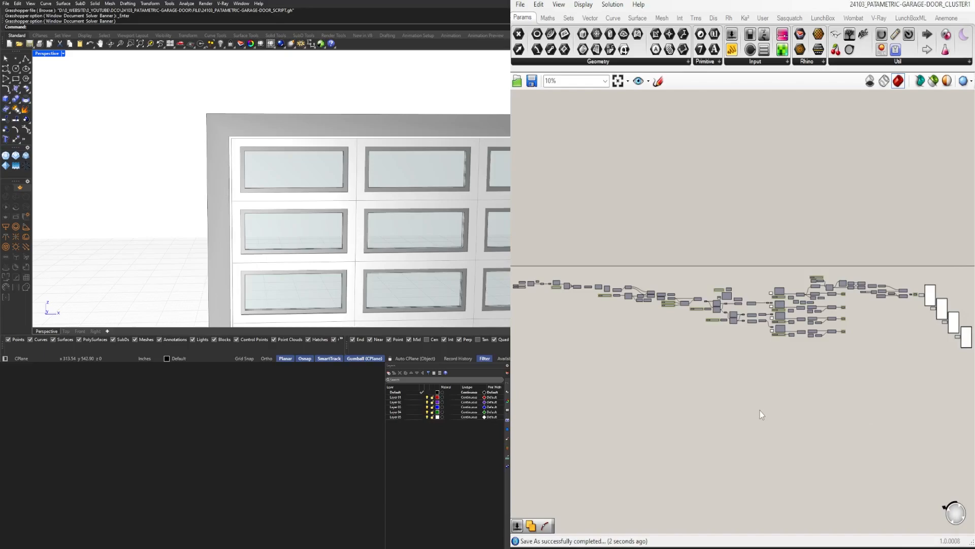
{"action": "right_click_drag", "start_coordinate": [533, 305], "coordinate": [653, 312]}
{"action": "scroll", "coordinate": [653, 312], "scroll_direction": "up", "scroll_amount": 4}
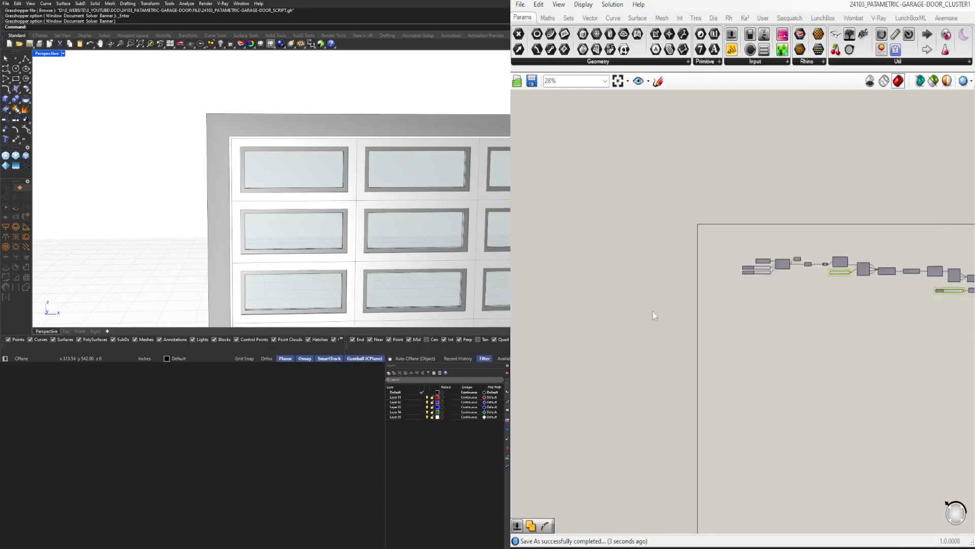
Move the XZ Plane, Plane Surface, their two size sliders and the Surface parameters farther away from the Relay
{"action": "scroll", "coordinate": [757, 234], "scroll_direction": "up", "scroll_amount": 6}
{"action": "right_click_drag", "start_coordinate": [939, 360], "coordinate": [740, 298]}
{"action": "scroll", "coordinate": [740, 298], "scroll_direction": "down", "scroll_amount": 1}
{"action": "left_click_drag", "start_coordinate": [743, 306], "coordinate": [538, 224]}
{"action": "right_click_drag", "start_coordinate": [609, 229], "coordinate": [703, 230]}
{"action": "left_click_drag", "start_coordinate": [760, 277], "coordinate": [687, 277]}
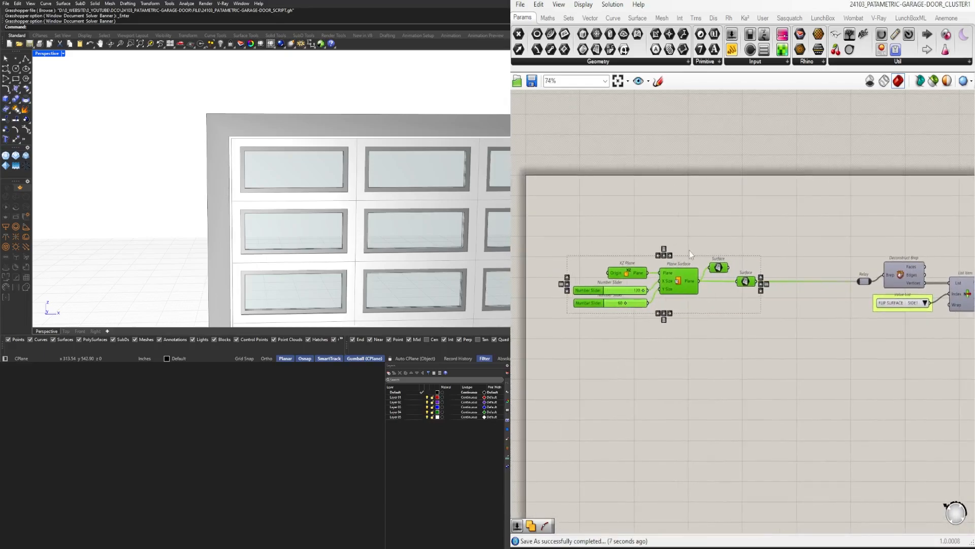
Disconnect the upper Surface parameter from the Plane Surface and put it in its own group above the wire
{"action": "left_click", "coordinate": [690, 251]}
{"action": "scroll", "coordinate": [691, 264], "scroll_direction": "up", "scroll_amount": 2}
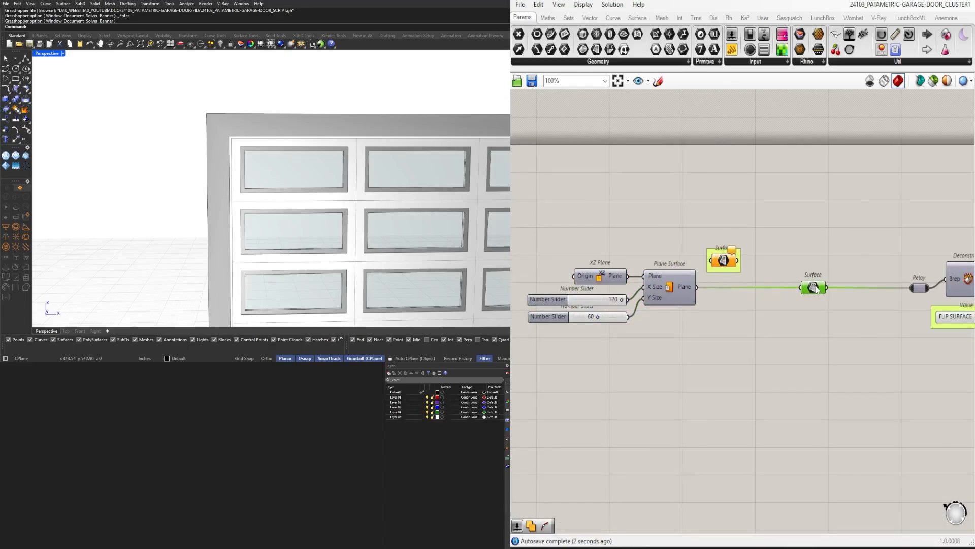
{"action": "left_click_drag", "start_coordinate": [725, 262], "coordinate": [730, 262]}
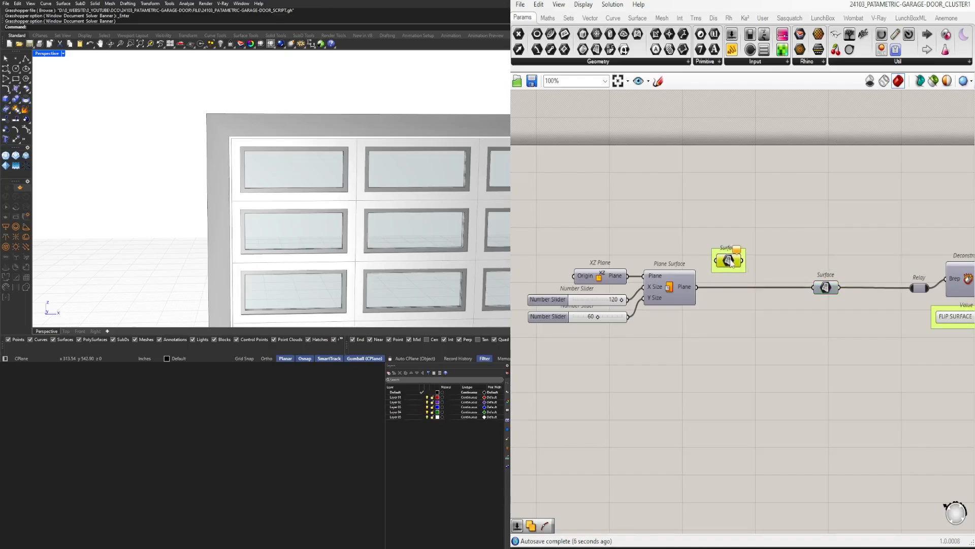
Move the FLIP SURFACE value list and the FRAME 1 slider toward the open space below the script's start
{"action": "scroll", "coordinate": [739, 217], "scroll_direction": "down", "scroll_amount": 4}
{"action": "right_click_drag", "start_coordinate": [864, 256], "coordinate": [845, 285]}
{"action": "scroll", "coordinate": [750, 264], "scroll_direction": "up", "scroll_amount": 2}
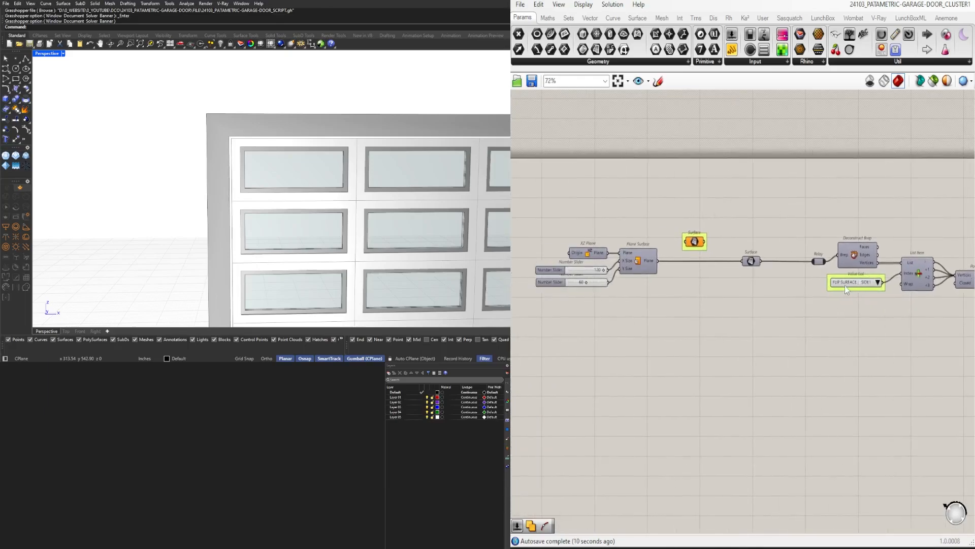
{"action": "left_click_drag", "start_coordinate": [846, 283], "coordinate": [730, 349]}
{"action": "right_click_drag", "start_coordinate": [817, 409], "coordinate": [633, 375]}
{"action": "scroll", "coordinate": [769, 340], "scroll_direction": "down", "scroll_amount": 1}
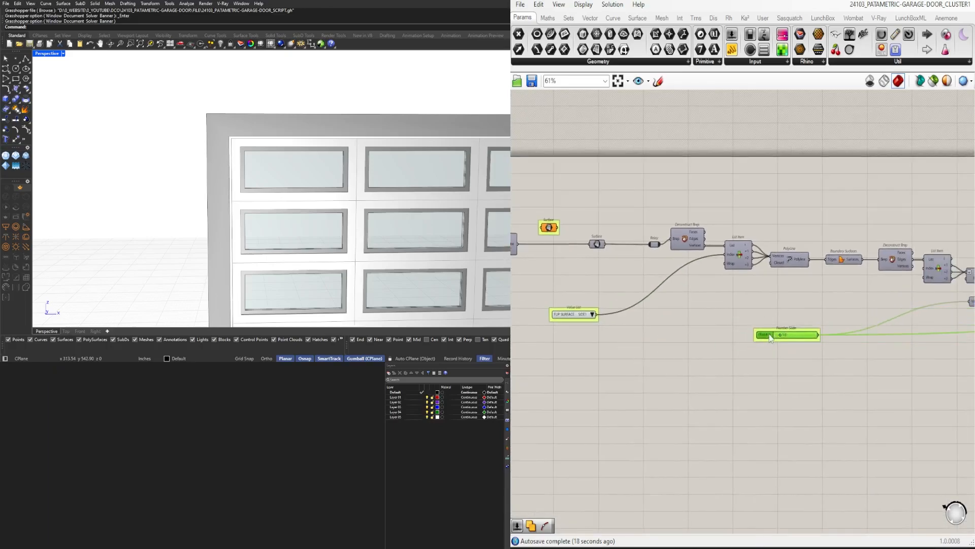
{"action": "right_click_drag", "start_coordinate": [937, 364], "coordinate": [683, 345]}
{"action": "right_click_drag", "start_coordinate": [807, 356], "coordinate": [746, 339]}
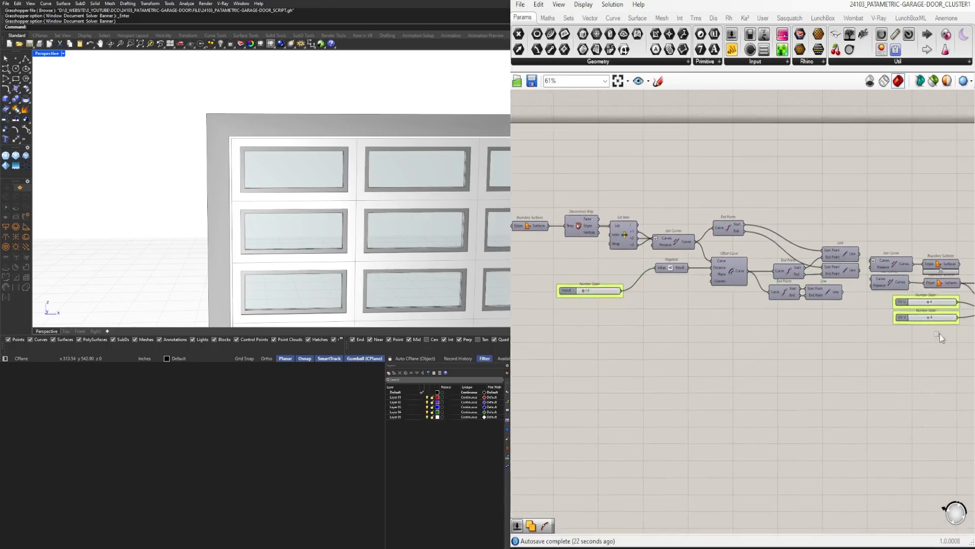
Move the DIV U and DIV V sliders together to sit directly beneath the FLIP SURFACE value list
{"action": "left_click_drag", "start_coordinate": [940, 333], "coordinate": [912, 301]}
{"action": "left_click_drag", "start_coordinate": [903, 299], "coordinate": [551, 334]}
{"action": "right_click_drag", "start_coordinate": [551, 335], "coordinate": [823, 343]}
{"action": "left_click_drag", "start_coordinate": [823, 343], "coordinate": [563, 318]}
{"action": "right_click_drag", "start_coordinate": [563, 319], "coordinate": [658, 330]}
{"action": "scroll", "coordinate": [658, 331], "scroll_direction": "up", "scroll_amount": 2}
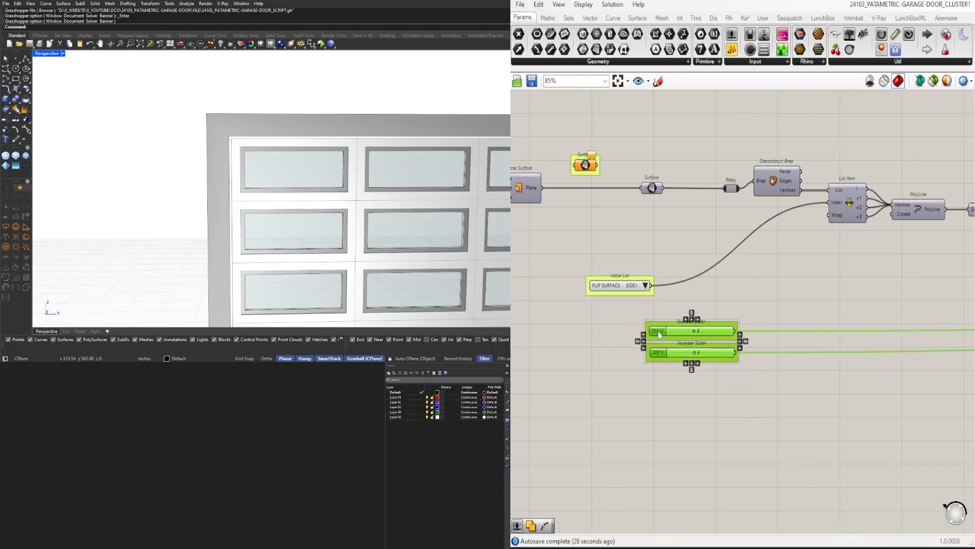
{"action": "left_click_drag", "start_coordinate": [658, 331], "coordinate": [597, 315]}
Place the FRAME 1 slider beneath the DIV V slider, in line with the other inputs
{"action": "left_click", "coordinate": [899, 361]}
{"action": "right_click_drag", "start_coordinate": [903, 361], "coordinate": [784, 333]}
{"action": "scroll", "coordinate": [792, 285], "scroll_direction": "down", "scroll_amount": 3}
{"action": "left_click_drag", "start_coordinate": [870, 260], "coordinate": [659, 308]}
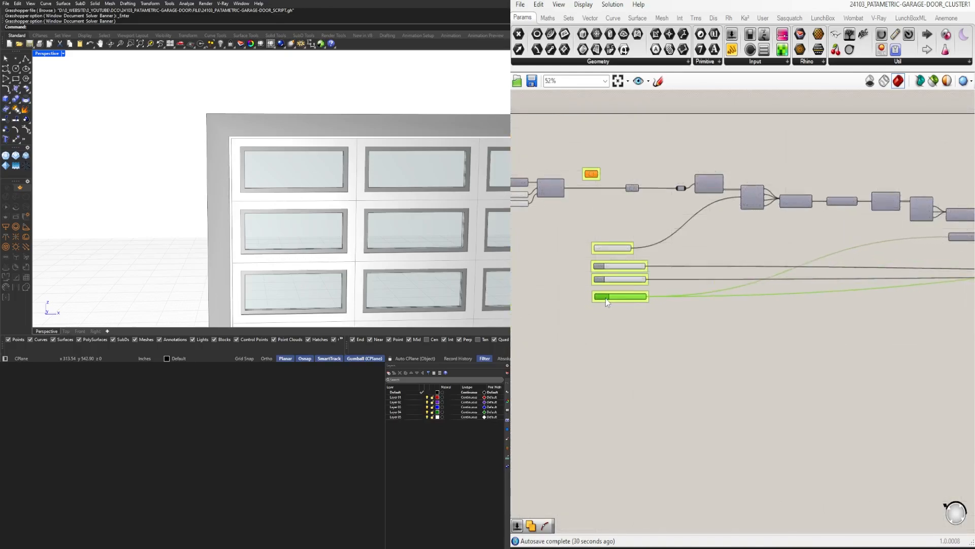
Bring the FRAME 2 and FRAME 3 sliders from the middle of the script back to the input column
{"action": "scroll", "coordinate": [635, 300], "scroll_direction": "down", "scroll_amount": 3}
{"action": "right_click_drag", "start_coordinate": [910, 315], "coordinate": [607, 307]}
{"action": "scroll", "coordinate": [632, 289], "scroll_direction": "up", "scroll_amount": 5}
{"action": "left_click_drag", "start_coordinate": [743, 404], "coordinate": [609, 277]}
{"action": "right_click_drag", "start_coordinate": [607, 272], "coordinate": [803, 293]}
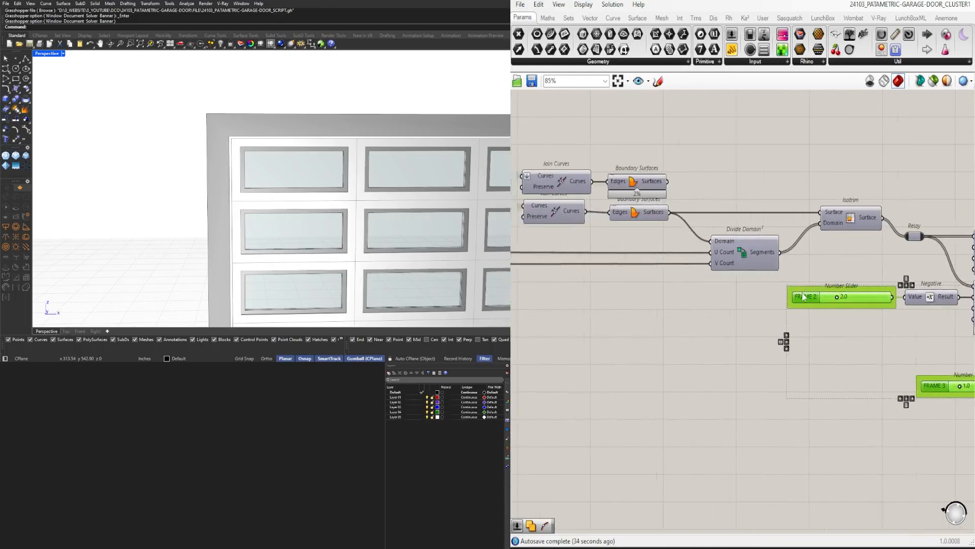
{"action": "scroll", "coordinate": [804, 297], "scroll_direction": "down", "scroll_amount": 3}
{"action": "left_click_drag", "start_coordinate": [805, 297], "coordinate": [552, 324]}
{"action": "right_click_drag", "start_coordinate": [553, 325], "coordinate": [910, 331]}
{"action": "left_click_drag", "start_coordinate": [909, 332], "coordinate": [541, 331]}
{"action": "right_click_drag", "start_coordinate": [541, 330], "coordinate": [734, 332]}
Stack the FRAME 2 and FRAME 3 sliders directly beneath the FRAME 1 slider
{"action": "scroll", "coordinate": [734, 333], "scroll_direction": "up", "scroll_amount": 3}
{"action": "left_click_drag", "start_coordinate": [734, 333], "coordinate": [616, 299]}
{"action": "left_click", "coordinate": [651, 337]}
{"action": "left_click_drag", "start_coordinate": [761, 388], "coordinate": [631, 327]}
{"action": "left_click", "coordinate": [772, 374]}
Move the DOOR OFFSET value list into the input column between FLIP SURFACE and the DIV U slider
{"action": "scroll", "coordinate": [772, 374], "scroll_direction": "down", "scroll_amount": 8}
{"action": "right_click_drag", "start_coordinate": [945, 392], "coordinate": [527, 358]}
{"action": "scroll", "coordinate": [537, 293], "scroll_direction": "up", "scroll_amount": 6}
{"action": "left_click", "coordinate": [535, 283]}
{"action": "right_click_drag", "start_coordinate": [536, 287], "coordinate": [668, 303]}
{"action": "scroll", "coordinate": [669, 303], "scroll_direction": "down", "scroll_amount": 9}
{"action": "left_click_drag", "start_coordinate": [669, 302], "coordinate": [538, 308]}
{"action": "scroll", "coordinate": [538, 308], "scroll_direction": "up", "scroll_amount": 12}
{"action": "right_click_drag", "start_coordinate": [538, 307], "coordinate": [629, 328]}
{"action": "left_click_drag", "start_coordinate": [629, 328], "coordinate": [630, 291]}
{"action": "left_click", "coordinate": [742, 284]}
Select the WALL, DOOR, FRAME and GLASS DEPTH sliders together and bring them back toward the input column
{"action": "scroll", "coordinate": [741, 284], "scroll_direction": "down", "scroll_amount": 5}
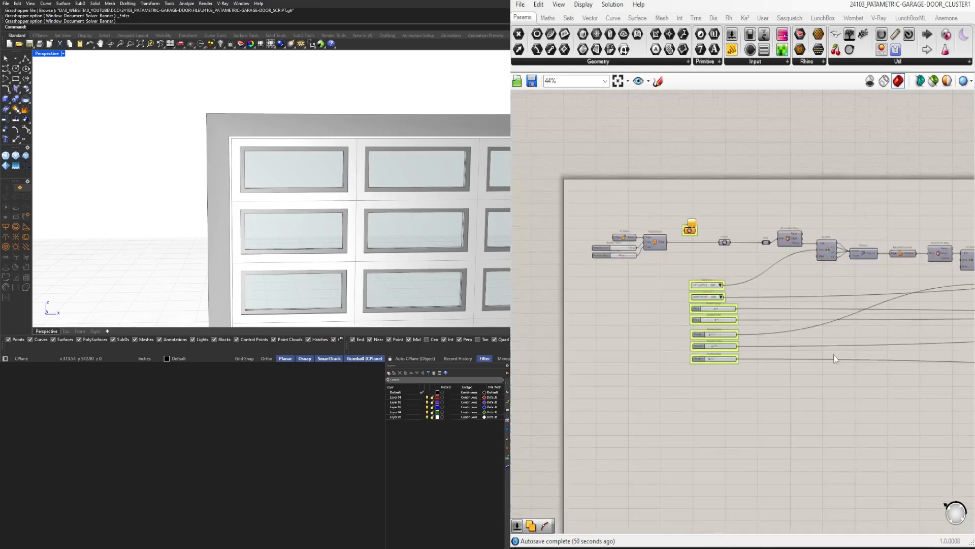
{"action": "scroll", "coordinate": [834, 358], "scroll_direction": "down", "scroll_amount": 4}
{"action": "right_click_drag", "start_coordinate": [834, 359], "coordinate": [534, 347]}
{"action": "scroll", "coordinate": [818, 330], "scroll_direction": "up", "scroll_amount": 8}
{"action": "scroll", "coordinate": [762, 268], "scroll_direction": "down", "scroll_amount": 2}
{"action": "left_click", "coordinate": [772, 265]}
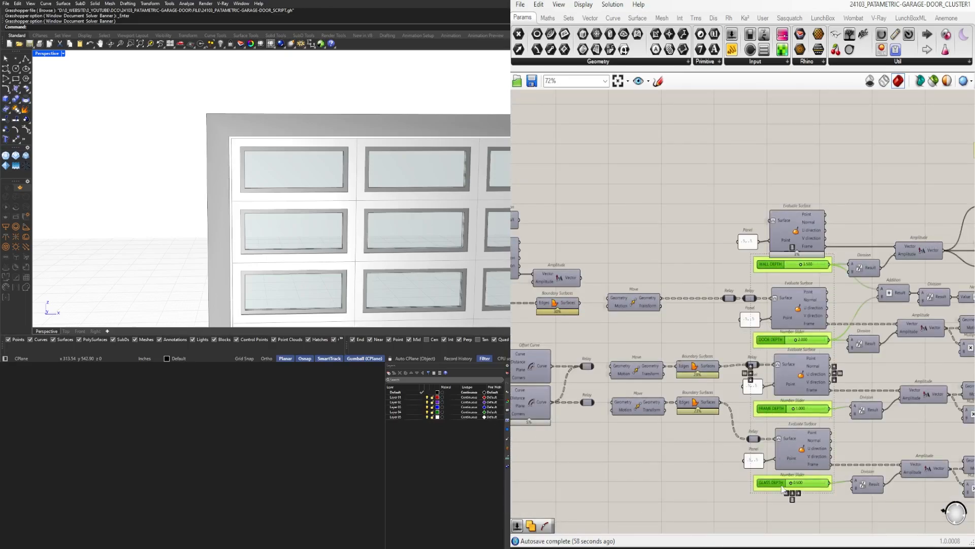
{"action": "scroll", "coordinate": [782, 486], "scroll_direction": "down", "scroll_amount": 10}
{"action": "scroll", "coordinate": [565, 500], "scroll_direction": "up", "scroll_amount": 1}
{"action": "left_click_drag", "start_coordinate": [784, 484], "coordinate": [597, 388]}
Stack the DOOR DEPTH, FRAME DEPTH and GLASS DEPTH sliders in that order beneath the WALL DEPTH slider
{"action": "scroll", "coordinate": [622, 510], "scroll_direction": "up", "scroll_amount": 4}
{"action": "left_click", "coordinate": [646, 479]}
{"action": "scroll", "coordinate": [653, 518], "scroll_direction": "up", "scroll_amount": 4}
{"action": "scroll", "coordinate": [597, 388], "scroll_direction": "up", "scroll_amount": 3}
{"action": "right_click_drag", "start_coordinate": [600, 388], "coordinate": [681, 362]}
{"action": "left_click_drag", "start_coordinate": [689, 364], "coordinate": [692, 293]}
{"action": "left_click_drag", "start_coordinate": [771, 497], "coordinate": [669, 366]}
{"action": "left_click_drag", "start_coordinate": [672, 362], "coordinate": [673, 295]}
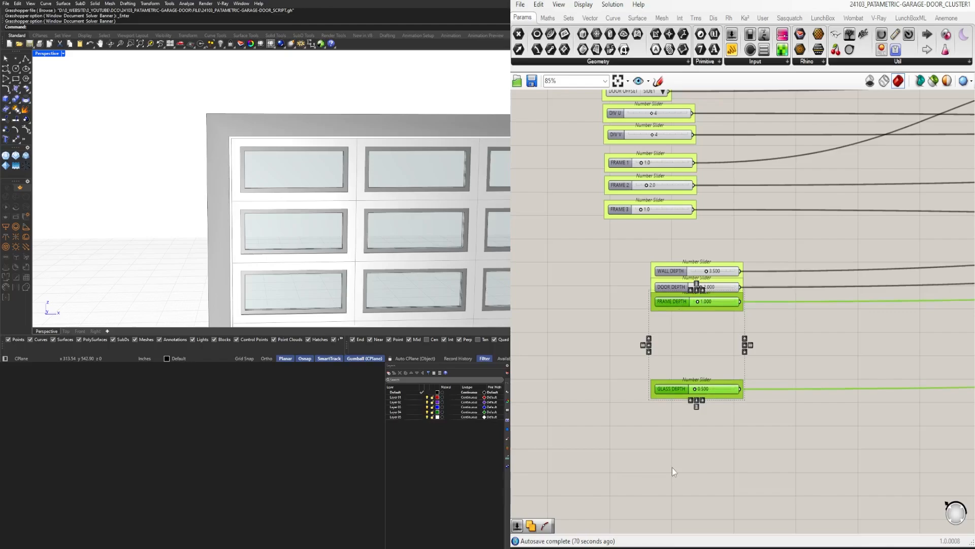
{"action": "left_click", "coordinate": [672, 467]}
{"action": "left_click_drag", "start_coordinate": [676, 387], "coordinate": [677, 309]}
Ungroup the four depth sliders and align them in one tight, evenly spaced stack
{"action": "left_click_drag", "start_coordinate": [636, 268], "coordinate": [676, 305]}
{"action": "left_click", "coordinate": [658, 252]}
{"action": "scroll", "coordinate": [679, 271], "scroll_direction": "up", "scroll_amount": 3}
{"action": "left_click", "coordinate": [679, 271]}
{"action": "left_click_drag", "start_coordinate": [710, 413], "coordinate": [668, 243]}
{"action": "left_click", "coordinate": [721, 370]}
{"action": "left_click", "coordinate": [715, 437]}
{"action": "left_click_drag", "start_coordinate": [715, 437], "coordinate": [663, 288]}
{"action": "right_click_drag", "start_coordinate": [663, 288], "coordinate": [655, 383]}
{"action": "left_click", "coordinate": [762, 459]}
Move the stack of four depth sliders directly beneath the FRAME 3 slider
{"action": "scroll", "coordinate": [762, 422], "scroll_direction": "down", "scroll_amount": 4}
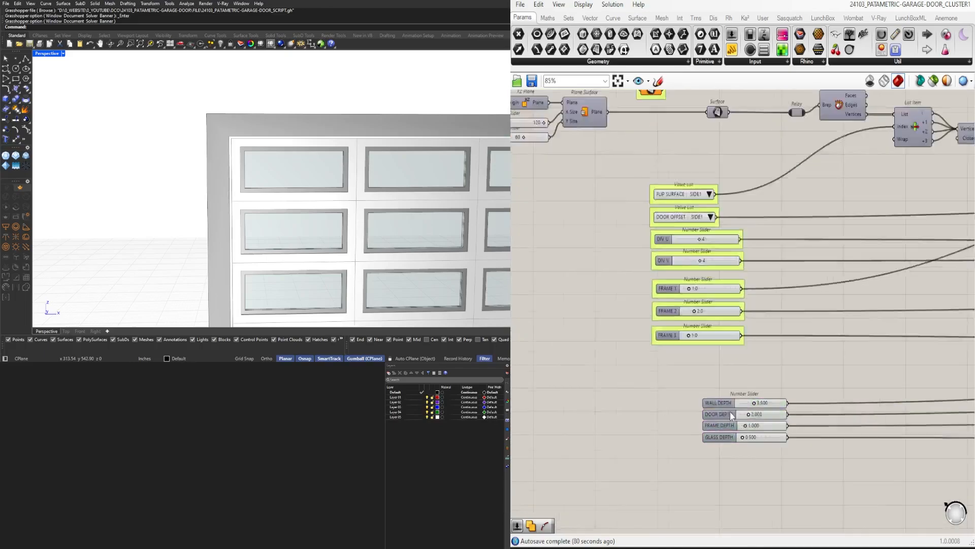
{"action": "scroll", "coordinate": [730, 412], "scroll_direction": "up", "scroll_amount": 1}
{"action": "left_click_drag", "start_coordinate": [739, 460], "coordinate": [664, 350]}
{"action": "left_click", "coordinate": [717, 450]}
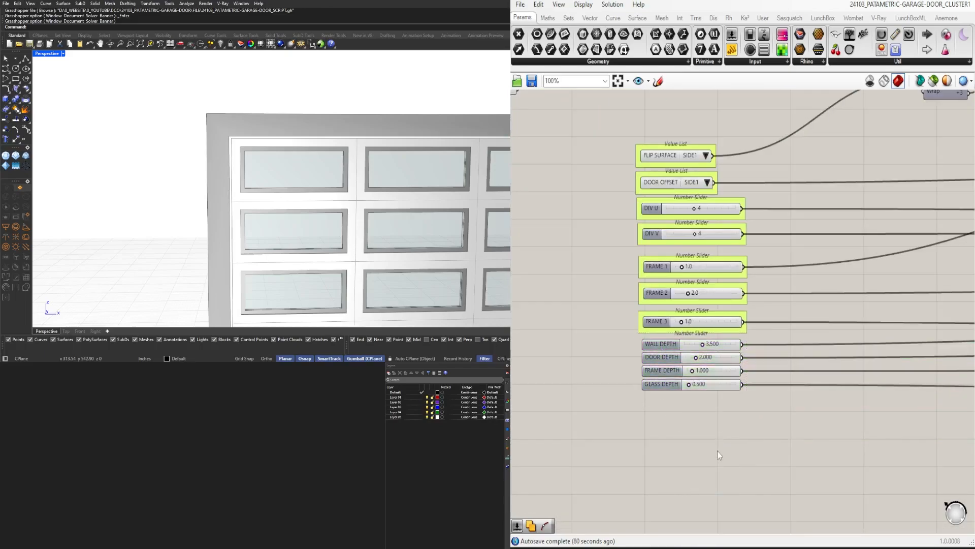
Place the TRIM SIZE slider beneath the GLASS DEPTH slider at the end of the input column
{"action": "scroll", "coordinate": [752, 406], "scroll_direction": "down", "scroll_amount": 8}
{"action": "scroll", "coordinate": [827, 258], "scroll_direction": "up", "scroll_amount": 8}
{"action": "scroll", "coordinate": [702, 275], "scroll_direction": "down", "scroll_amount": 10}
{"action": "left_click_drag", "start_coordinate": [706, 275], "coordinate": [660, 257]}
{"action": "scroll", "coordinate": [567, 290], "scroll_direction": "up", "scroll_amount": 10}
{"action": "scroll", "coordinate": [585, 291], "scroll_direction": "up", "scroll_amount": 5}
{"action": "left_click", "coordinate": [713, 338]}
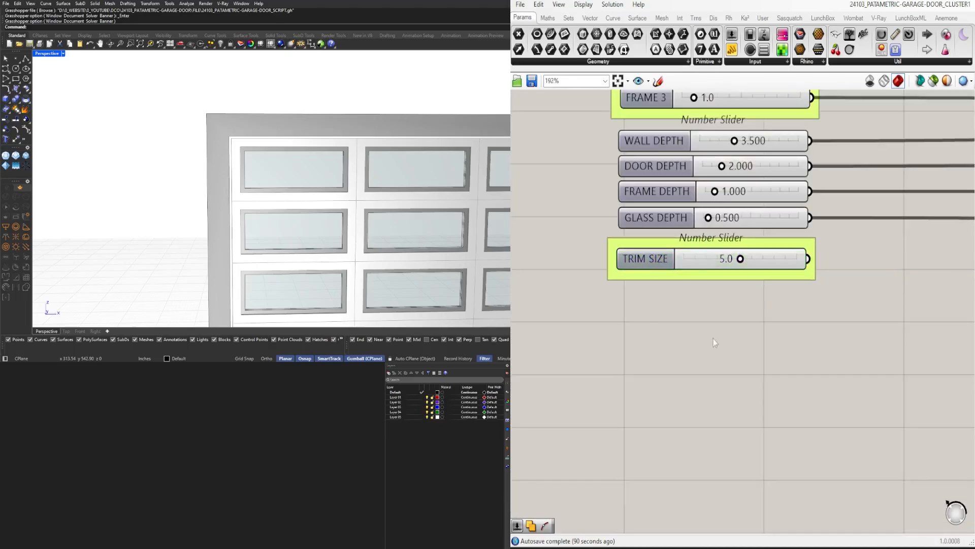
Move the custom previews and colour swatches farther out and add a connected Geometry parameter for each of the five outputs
{"action": "scroll", "coordinate": [716, 341], "scroll_direction": "down", "scroll_amount": 10}
{"action": "right_click_drag", "start_coordinate": [843, 370], "coordinate": [523, 379]}
{"action": "scroll", "coordinate": [681, 296], "scroll_direction": "up", "scroll_amount": 3}
{"action": "scroll", "coordinate": [665, 337], "scroll_direction": "down", "scroll_amount": 3}
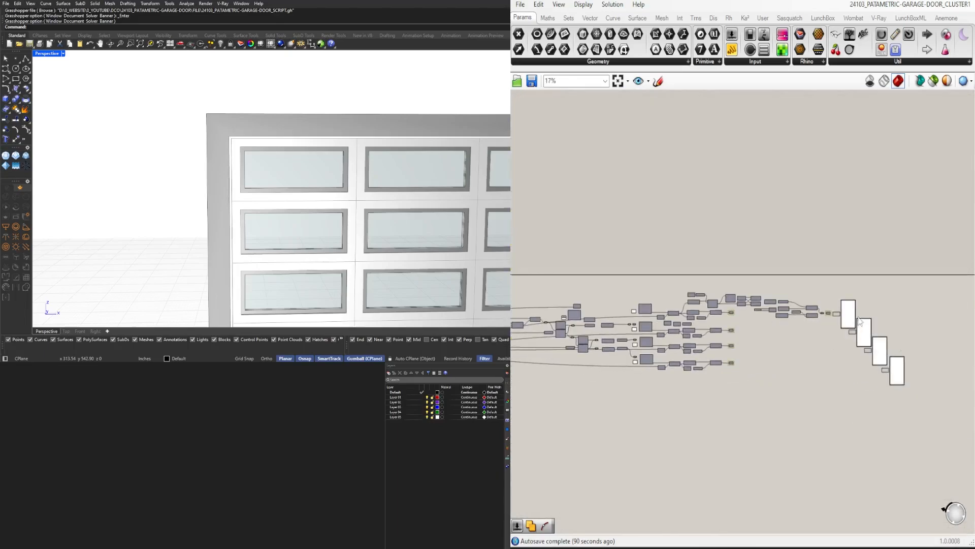
{"action": "scroll", "coordinate": [732, 361], "scroll_direction": "up", "scroll_amount": 5}
{"action": "scroll", "coordinate": [699, 254], "scroll_direction": "down", "scroll_amount": 3}
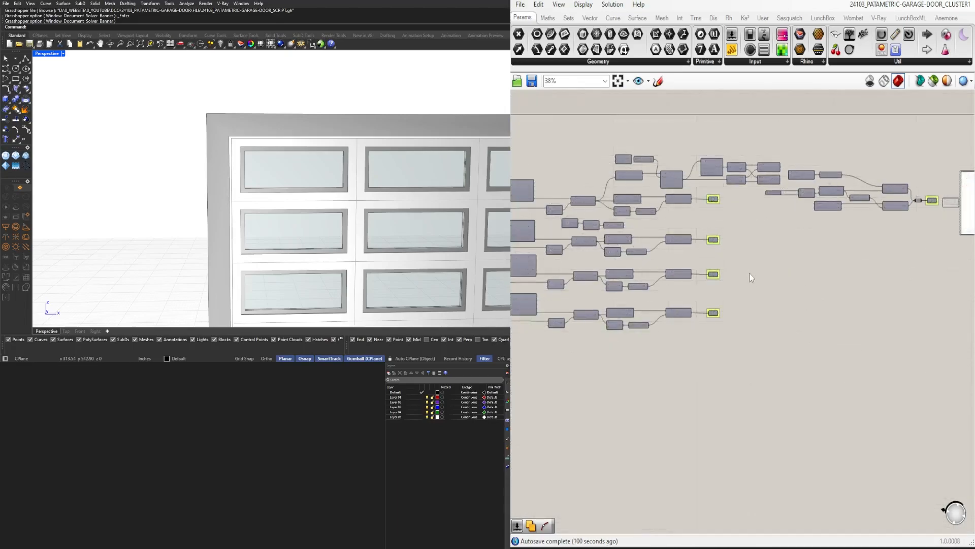
{"action": "left_click_drag", "start_coordinate": [692, 309], "coordinate": [670, 205]}
{"action": "right_click_drag", "start_coordinate": [890, 189], "coordinate": [758, 226]}
{"action": "scroll", "coordinate": [746, 248], "scroll_direction": "down", "scroll_amount": 3}
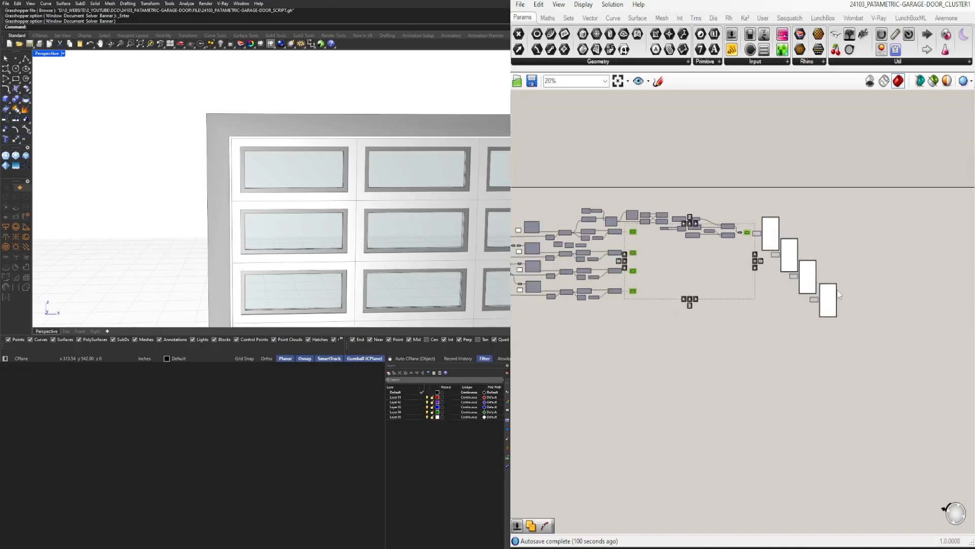
{"action": "left_click_drag", "start_coordinate": [908, 364], "coordinate": [752, 195]}
{"action": "left_click_drag", "start_coordinate": [768, 240], "coordinate": [803, 240]}
{"action": "left_click_drag", "start_coordinate": [641, 314], "coordinate": [639, 236]}
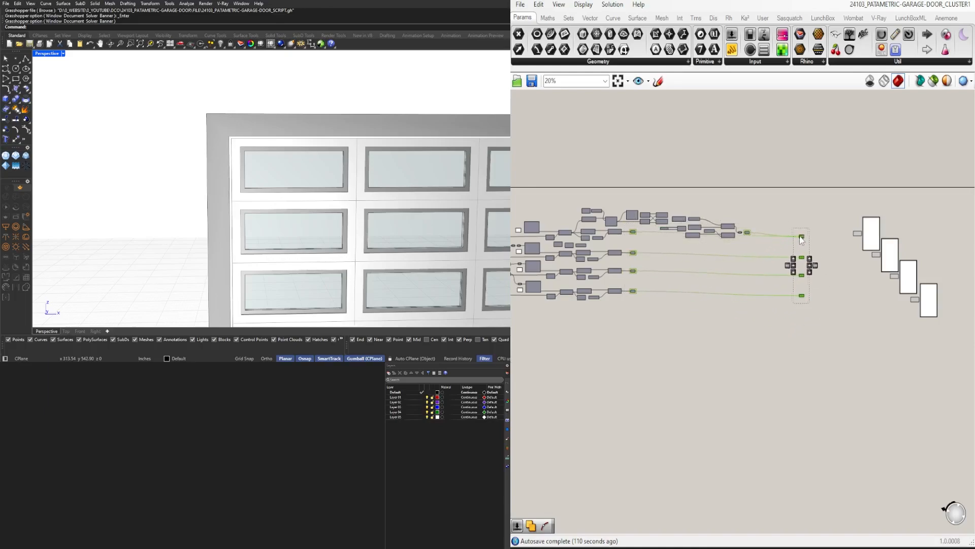
Arrange the five new output Geometry parameters in a compact, aligned vertical column
{"action": "scroll", "coordinate": [759, 232], "scroll_direction": "up", "scroll_amount": 5}
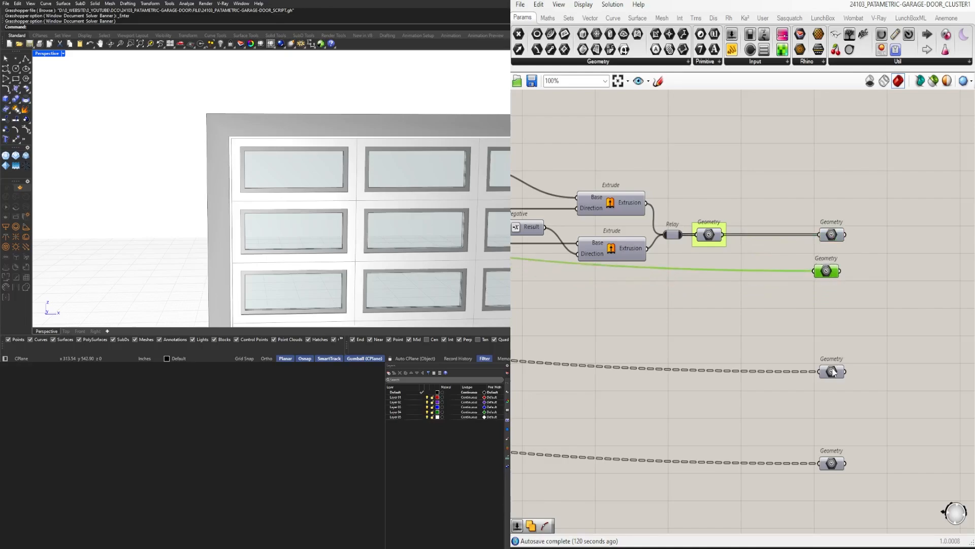
{"action": "left_click_drag", "start_coordinate": [832, 370], "coordinate": [828, 304]}
{"action": "left_click_drag", "start_coordinate": [834, 462], "coordinate": [829, 332]}
{"action": "left_click_drag", "start_coordinate": [842, 371], "coordinate": [813, 227]}
{"action": "left_click", "coordinate": [850, 284]}
{"action": "left_click", "coordinate": [837, 221]}
{"action": "left_click", "coordinate": [834, 350]}
{"action": "scroll", "coordinate": [834, 350], "scroll_direction": "down", "scroll_amount": 2}
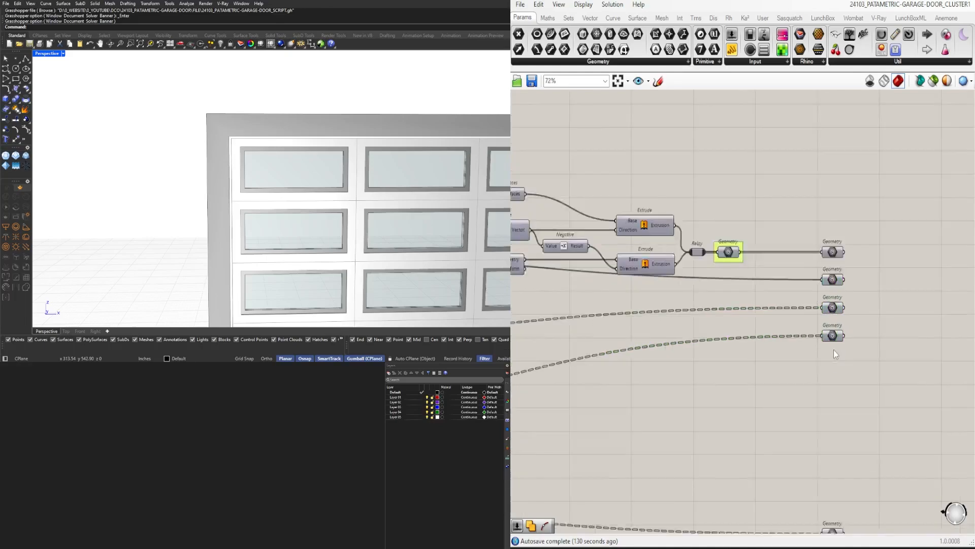
{"action": "scroll", "coordinate": [834, 349], "scroll_direction": "down", "scroll_amount": 2}
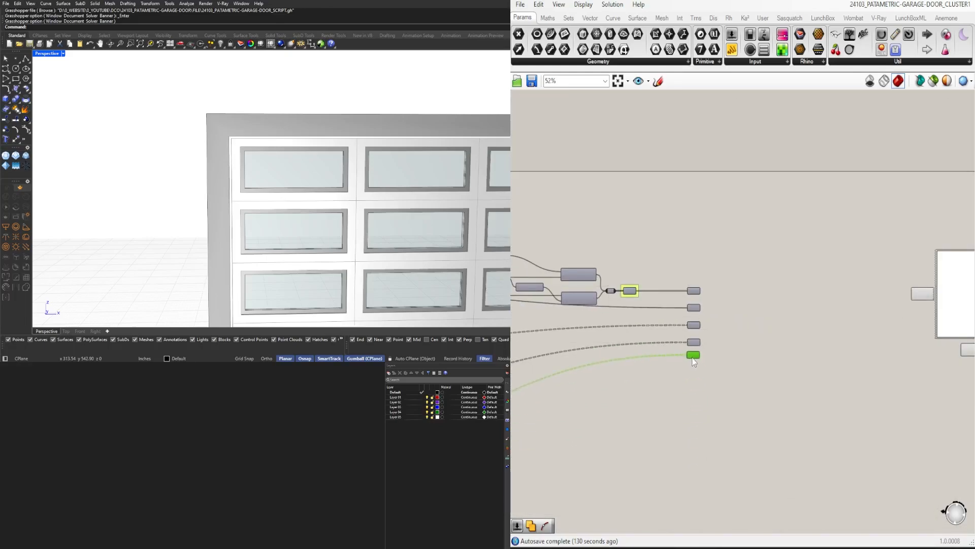
Set the wire display of all five new output Geometry parameters to Hidden
{"action": "scroll", "coordinate": [694, 360], "scroll_direction": "up", "scroll_amount": 4}
{"action": "right_click", "coordinate": [677, 280]}
{"action": "right_click", "coordinate": [679, 325]}
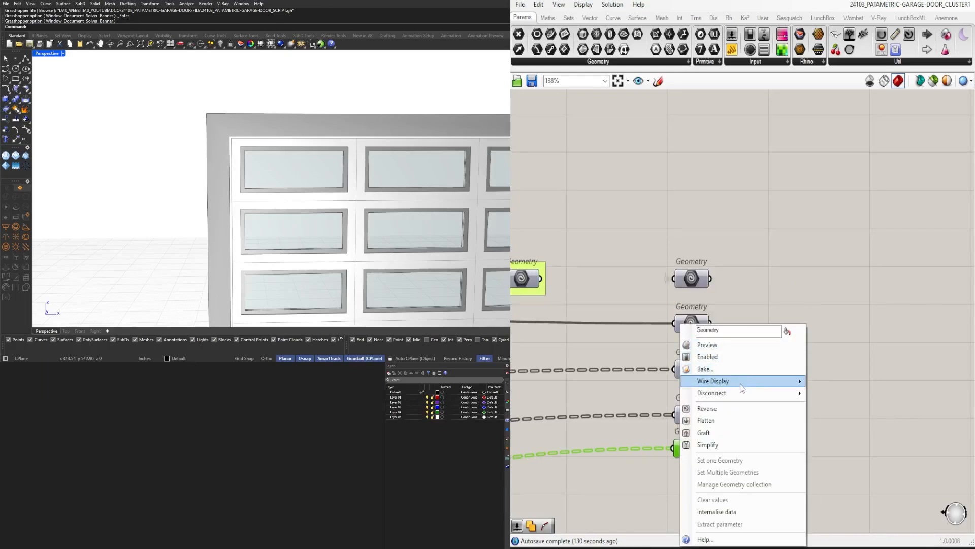
{"action": "left_click", "coordinate": [818, 405]}
{"action": "right_click", "coordinate": [677, 369]}
{"action": "left_click", "coordinate": [816, 406]}
{"action": "right_click", "coordinate": [679, 414]}
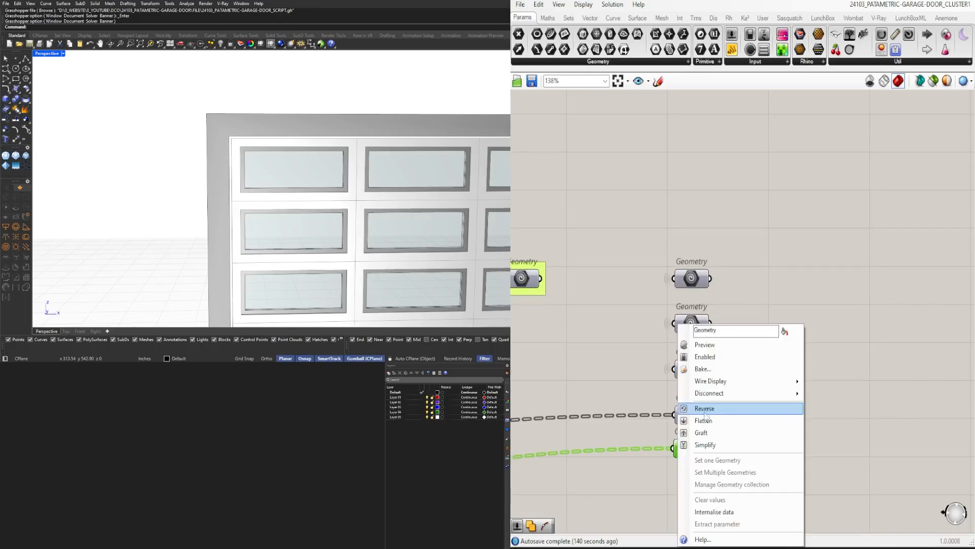
{"action": "mouse_move", "coordinate": [710, 381]}
{"action": "left_click", "coordinate": [818, 405]}
{"action": "right_click", "coordinate": [677, 448]}
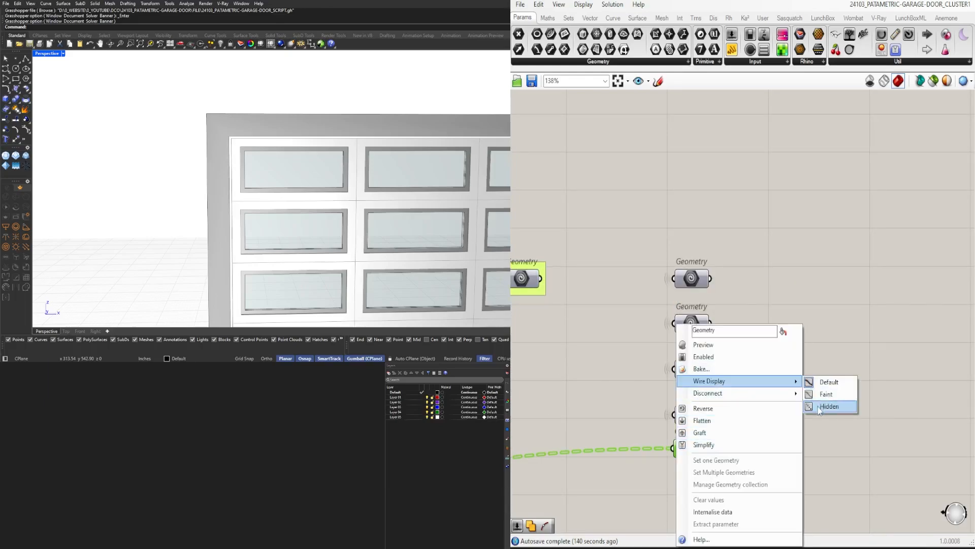
{"action": "left_click", "coordinate": [819, 407]}
{"action": "left_click", "coordinate": [753, 404]}
Insert a Relay in front of each of the five output Geometry parameters
{"action": "scroll", "coordinate": [701, 436], "scroll_direction": "down", "scroll_amount": 5}
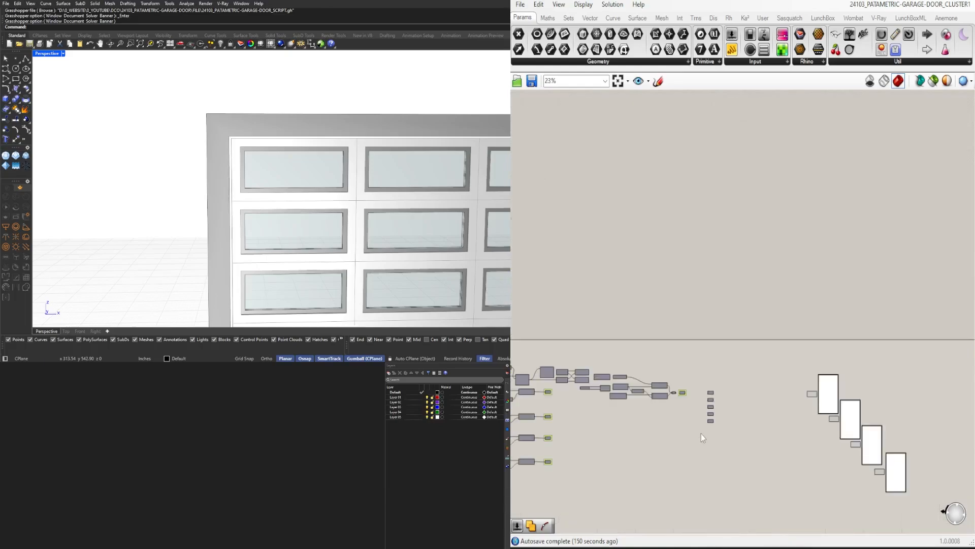
{"action": "scroll", "coordinate": [702, 431], "scroll_direction": "up", "scroll_amount": 5}
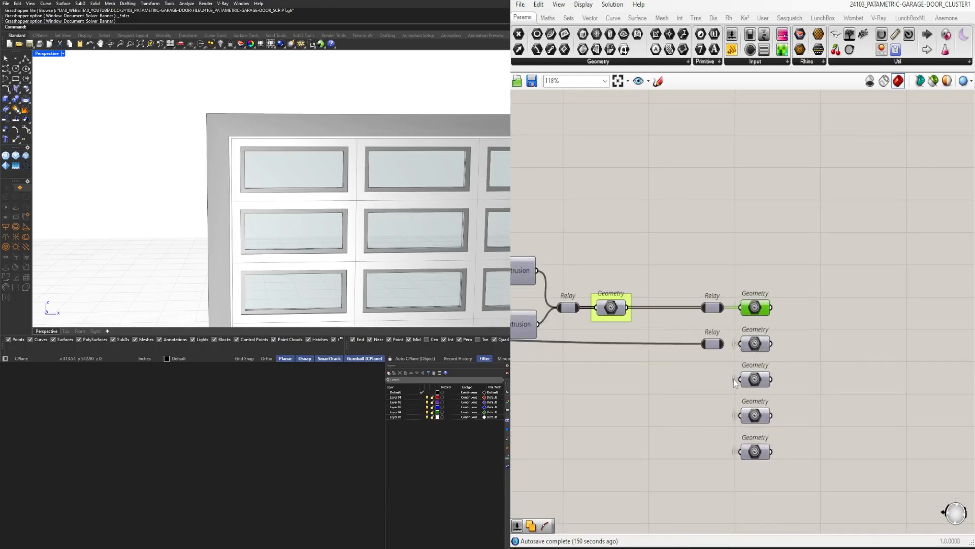
{"action": "scroll", "coordinate": [764, 477], "scroll_direction": "down", "scroll_amount": 5}
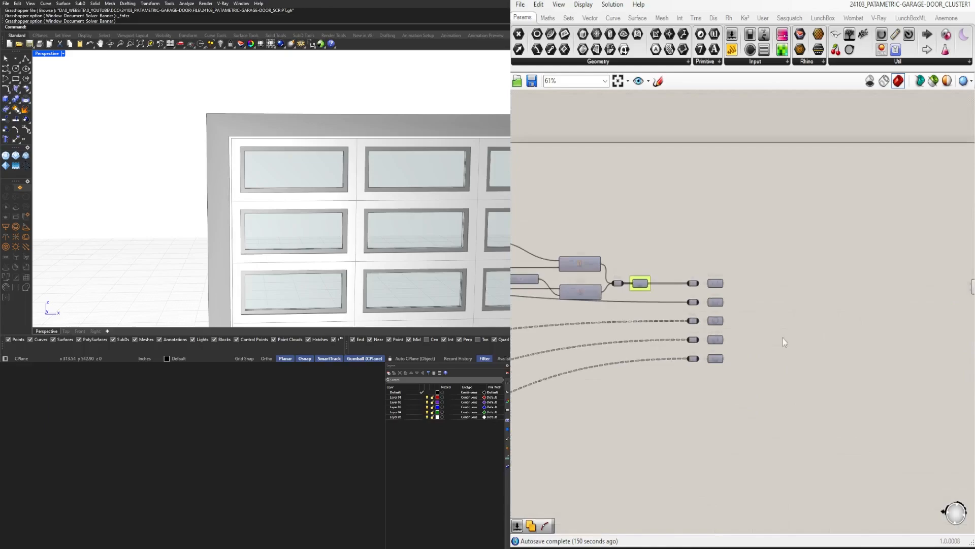
{"action": "right_click_drag", "start_coordinate": [661, 389], "coordinate": [960, 392]}
{"action": "right_click_drag", "start_coordinate": [535, 362], "coordinate": [873, 381]}
{"action": "scroll", "coordinate": [877, 385], "scroll_direction": "down", "scroll_amount": 2}
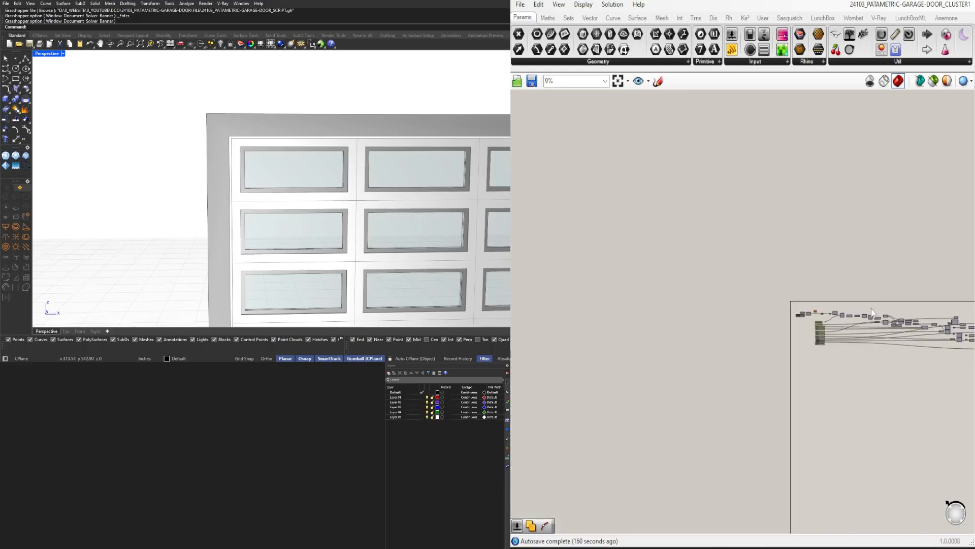
Remove the individual groups around the value lists and number sliders below the Surface input
{"action": "scroll", "coordinate": [871, 309], "scroll_direction": "up", "scroll_amount": 6}
{"action": "scroll", "coordinate": [761, 208], "scroll_direction": "up", "scroll_amount": 3}
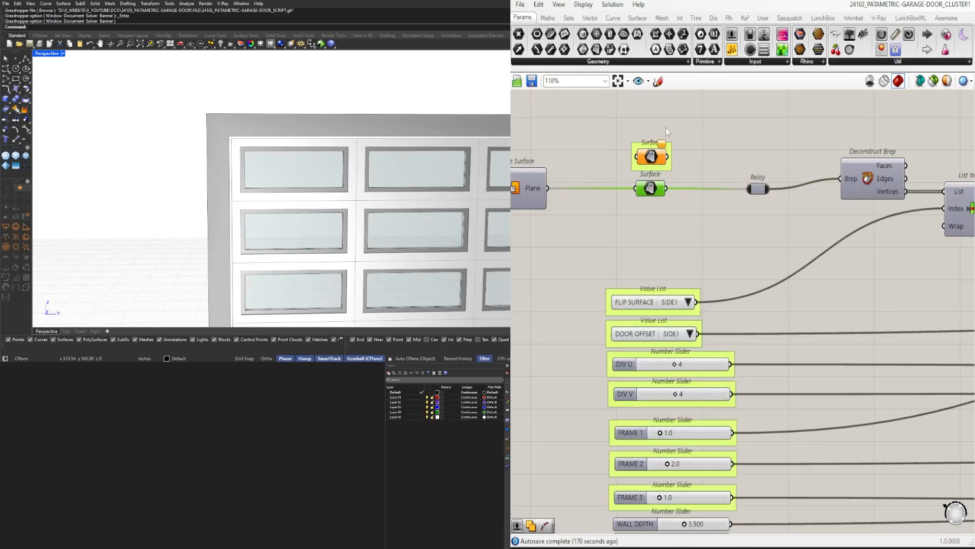
{"action": "left_click", "coordinate": [742, 221]}
{"action": "scroll", "coordinate": [754, 222], "scroll_direction": "down", "scroll_amount": 4}
{"action": "scroll", "coordinate": [762, 287], "scroll_direction": "up", "scroll_amount": 4}
{"action": "scroll", "coordinate": [608, 205], "scroll_direction": "down", "scroll_amount": 3}
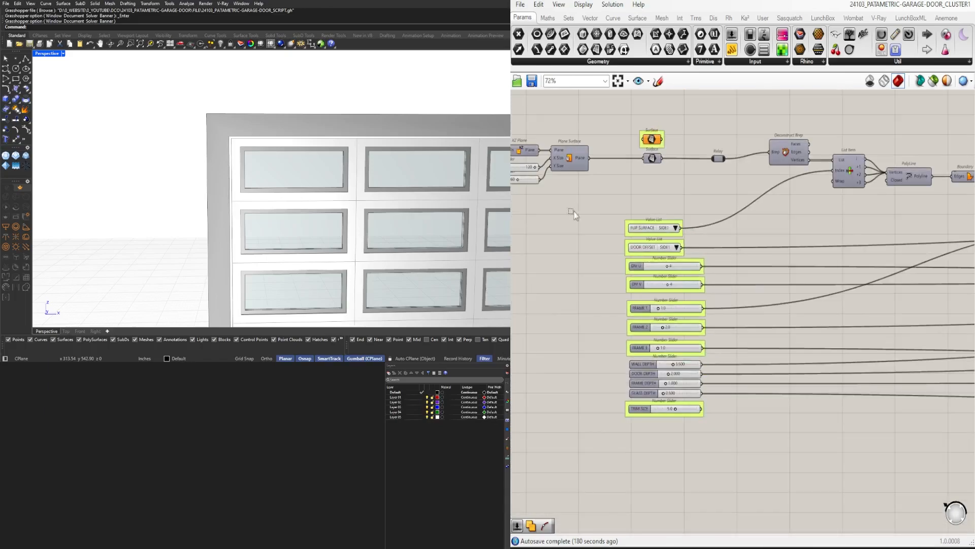
{"action": "left_click_drag", "start_coordinate": [569, 206], "coordinate": [731, 447]}
{"action": "left_click", "coordinate": [734, 366]}
{"action": "scroll", "coordinate": [649, 388], "scroll_direction": "up", "scroll_amount": 4}
{"action": "scroll", "coordinate": [704, 508], "scroll_direction": "down", "scroll_amount": 1}
{"action": "left_click_drag", "start_coordinate": [619, 492], "coordinate": [782, 122]}
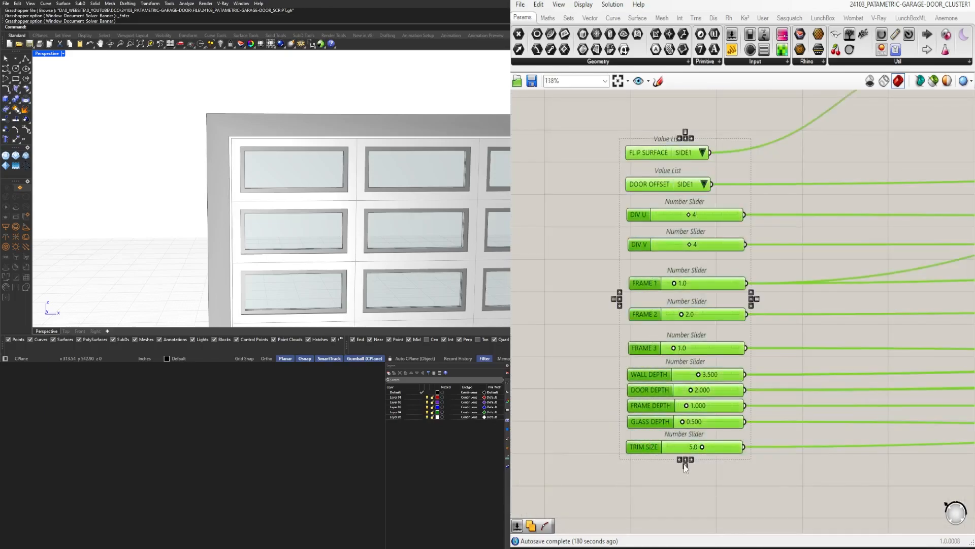
Align the left edges of the value lists and sliders and distribute them evenly in the column
{"action": "left_click", "coordinate": [685, 466]}
{"action": "left_click", "coordinate": [680, 460]}
{"action": "scroll", "coordinate": [729, 448], "scroll_direction": "up", "scroll_amount": 2}
{"action": "right_click_drag", "start_coordinate": [729, 449], "coordinate": [680, 451]}
{"action": "scroll", "coordinate": [659, 258], "scroll_direction": "down", "scroll_amount": 4}
{"action": "left_click", "coordinate": [702, 219]}
{"action": "scroll", "coordinate": [702, 218], "scroll_direction": "up", "scroll_amount": 7}
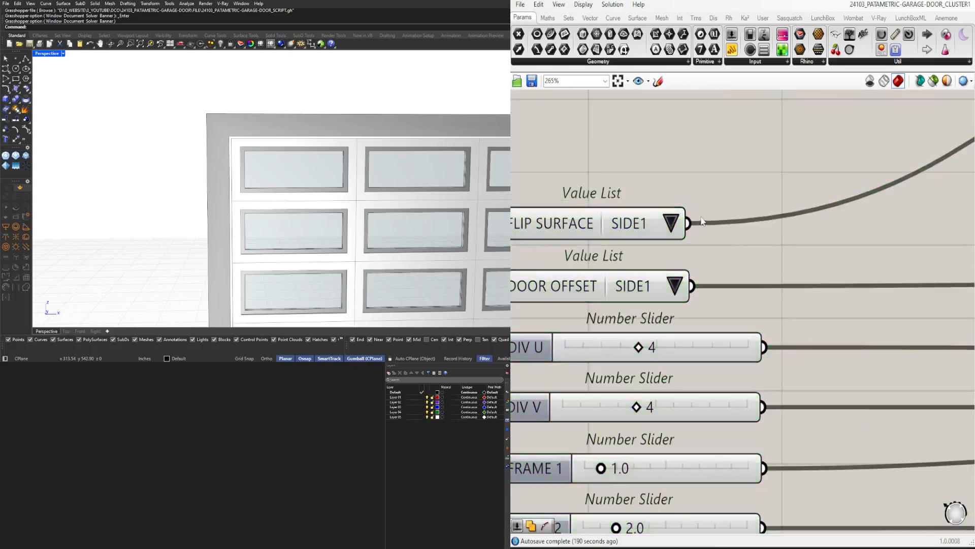
Align the right edges of all value lists and number sliders from FLIP SURFACE to TRIM SIZE
{"action": "left_click", "coordinate": [566, 217]}
{"action": "right_click_drag", "start_coordinate": [565, 218], "coordinate": [676, 216]}
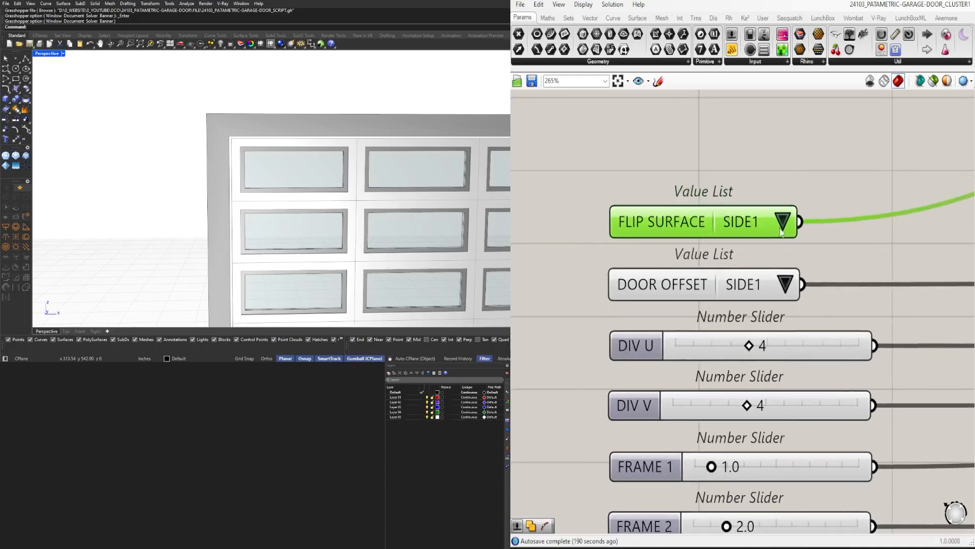
{"action": "left_click", "coordinate": [909, 319]}
{"action": "right_click_drag", "start_coordinate": [911, 323], "coordinate": [856, 235]}
{"action": "scroll", "coordinate": [856, 235], "scroll_direction": "down", "scroll_amount": 6}
{"action": "left_click_drag", "start_coordinate": [795, 177], "coordinate": [761, 423]}
{"action": "left_click", "coordinate": [807, 426]}
{"action": "left_click", "coordinate": [867, 444]}
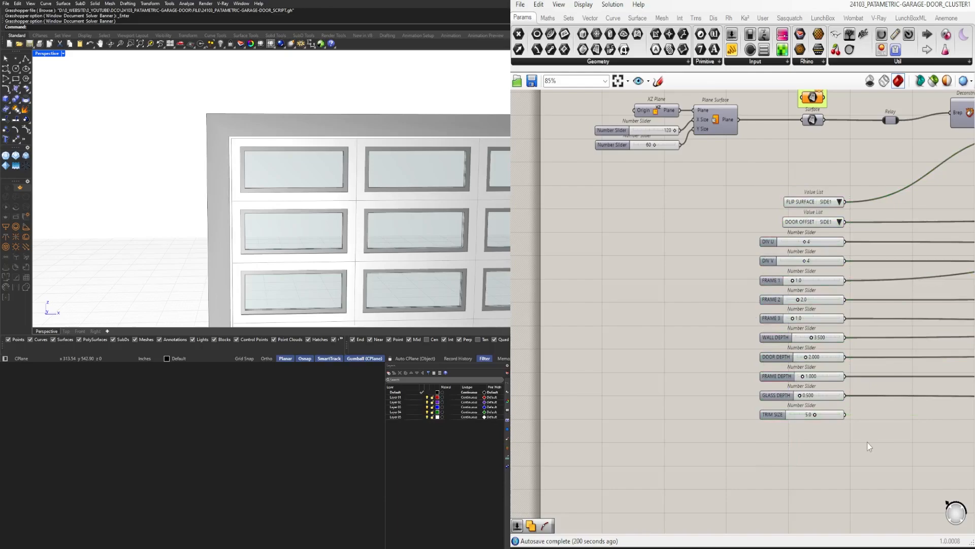
Try to widen the GLASS DEPTH and TRIM SIZE sliders slightly
{"action": "scroll", "coordinate": [865, 421], "scroll_direction": "up", "scroll_amount": 5}
{"action": "scroll", "coordinate": [859, 399], "scroll_direction": "down", "scroll_amount": 6}
{"action": "scroll", "coordinate": [866, 364], "scroll_direction": "up", "scroll_amount": 4}
{"action": "scroll", "coordinate": [847, 383], "scroll_direction": "up", "scroll_amount": 5}
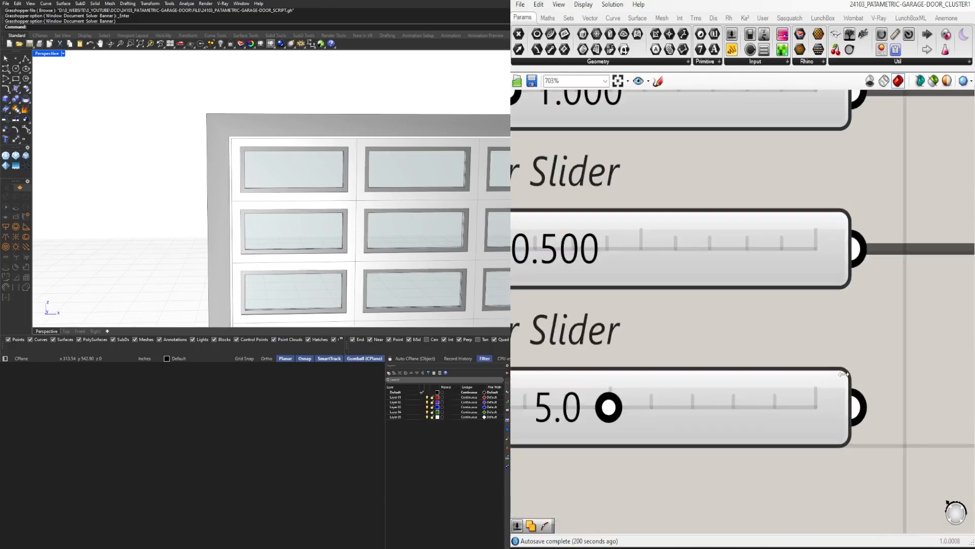
{"action": "left_click_drag", "start_coordinate": [837, 389], "coordinate": [893, 389]}
{"action": "left_click_drag", "start_coordinate": [846, 224], "coordinate": [897, 230]}
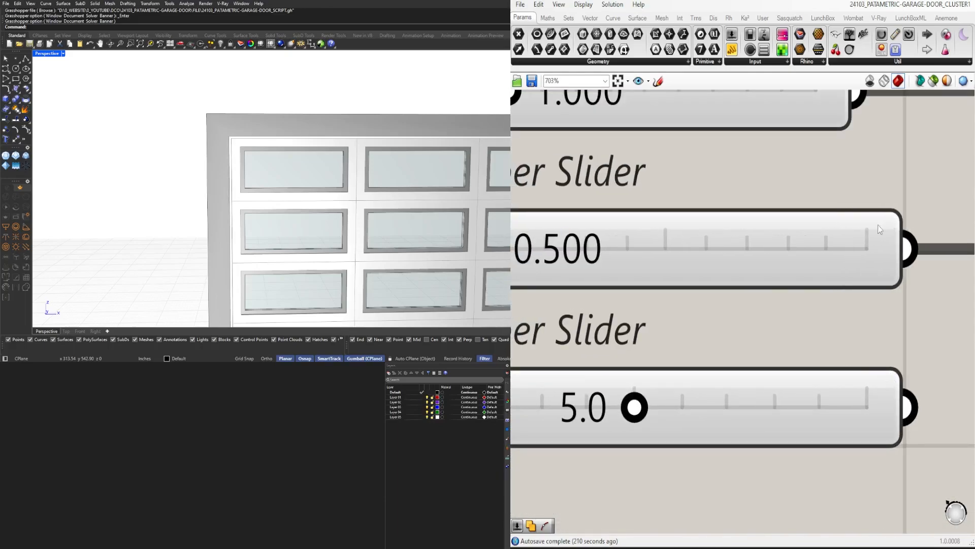
{"action": "scroll", "coordinate": [800, 362], "scroll_direction": "down", "scroll_amount": 8}
Insert a Relay directly after each value list and number slider, from FLIP SURFACE to TRIM SIZE
{"action": "left_click_drag", "start_coordinate": [837, 456], "coordinate": [760, 183]}
{"action": "left_click", "coordinate": [821, 175]}
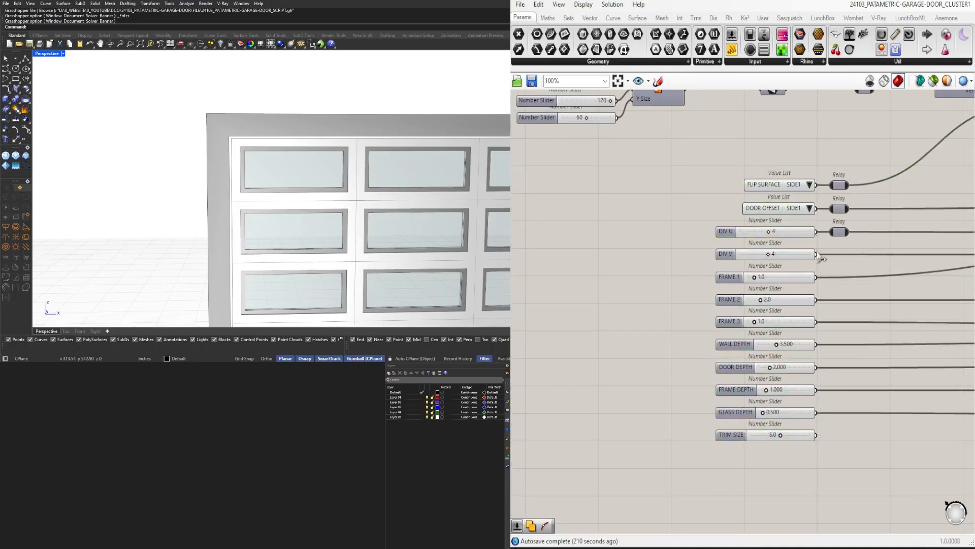
{"action": "double_click", "coordinate": [819, 278]}
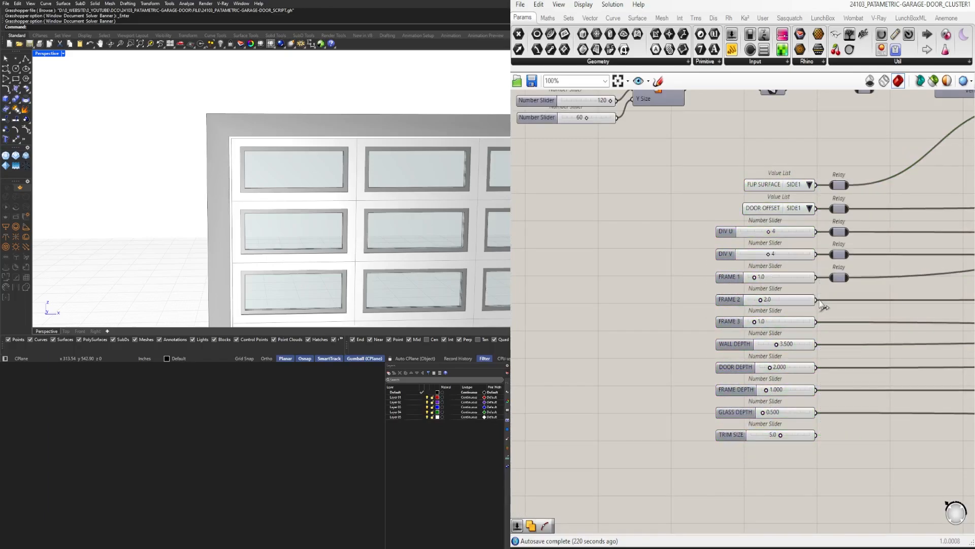
{"action": "double_click", "coordinate": [818, 345]}
{"action": "double_click", "coordinate": [819, 367]}
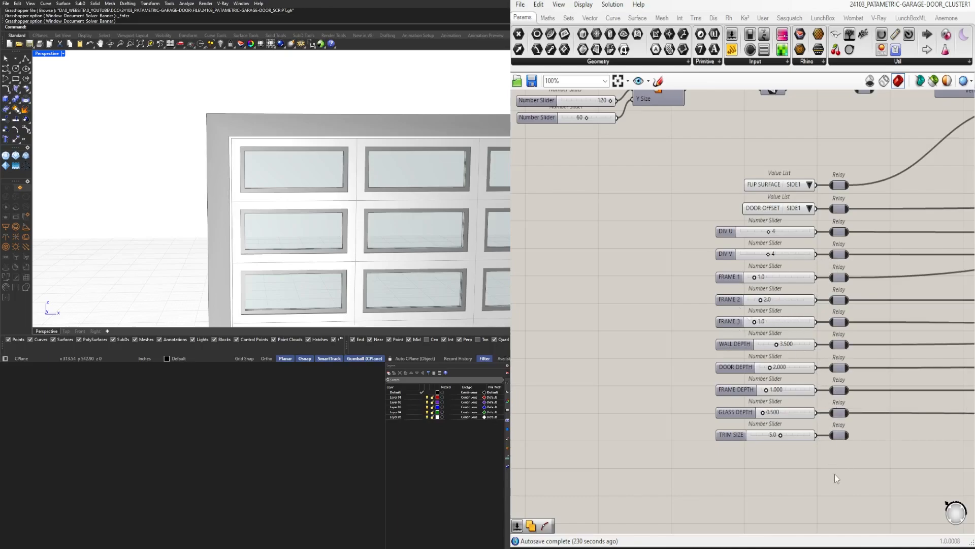
Reorder the inputs so DIV U, DIV V and FRAME 1–3 follow TRIM SIZE, and move the slider stack with relays up under DOOR OFFSET
{"action": "mouse_move", "coordinate": [846, 479]}
{"action": "left_mouse_down"}
{"action": "mouse_move", "coordinate": [725, 350]}
{"action": "mouse_move", "coordinate": [701, 338]}
{"action": "left_mouse_up"}
{"action": "left_click_drag", "start_coordinate": [878, 333], "coordinate": [712, 223]}
{"action": "left_click_drag", "start_coordinate": [749, 236], "coordinate": [749, 452]}
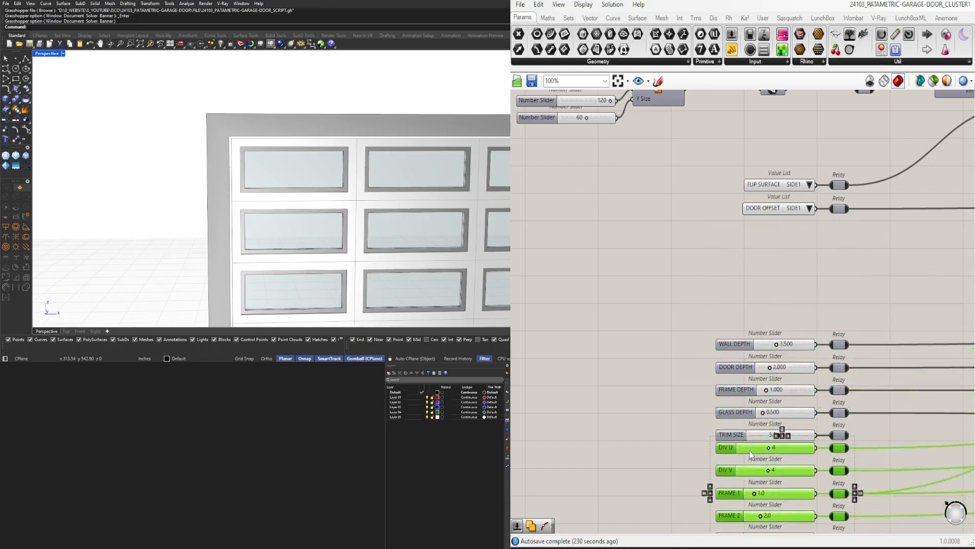
{"action": "scroll", "coordinate": [751, 453], "scroll_direction": "down", "scroll_amount": 4}
{"action": "left_click_drag", "start_coordinate": [867, 453], "coordinate": [701, 230]}
{"action": "left_click_drag", "start_coordinate": [778, 249], "coordinate": [781, 191]}
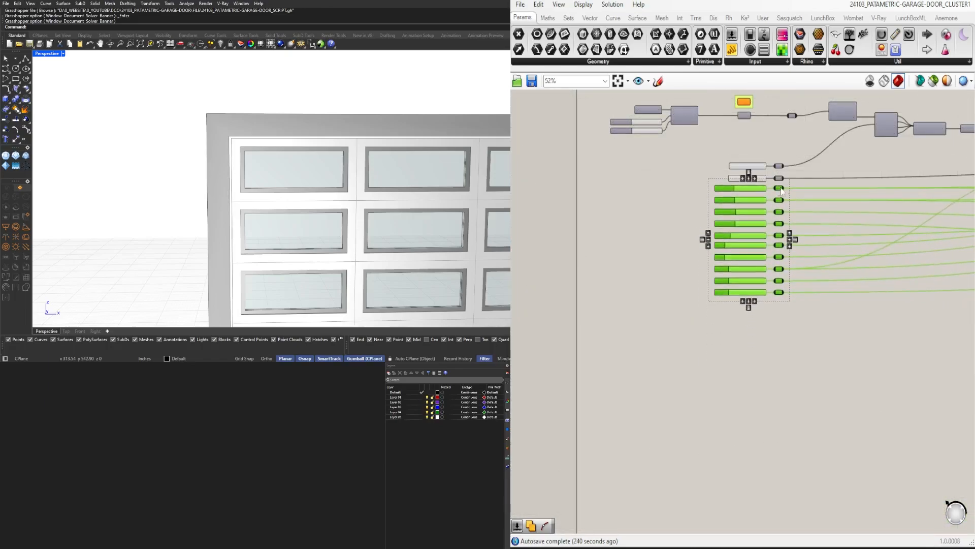
Move the input relays farther from the value lists and sliders, in one column with the Surface input's relay
{"action": "left_click", "coordinate": [808, 139]}
{"action": "scroll", "coordinate": [808, 130], "scroll_direction": "up", "scroll_amount": 4}
{"action": "right_click_drag", "start_coordinate": [809, 130], "coordinate": [884, 272]}
{"action": "left_click_drag", "start_coordinate": [884, 272], "coordinate": [734, 220]}
{"action": "scroll", "coordinate": [734, 219], "scroll_direction": "up", "scroll_amount": 1}
{"action": "left_click_drag", "start_coordinate": [757, 251], "coordinate": [834, 471]}
{"action": "left_click", "coordinate": [836, 215]}
{"action": "scroll", "coordinate": [846, 248], "scroll_direction": "down", "scroll_amount": 3}
{"action": "left_click_drag", "start_coordinate": [761, 261], "coordinate": [791, 260]}
{"action": "left_click", "coordinate": [798, 218]}
Create a cluster from all components between the input relays and the output relays, including both relay columns
{"action": "scroll", "coordinate": [798, 218], "scroll_direction": "down", "scroll_amount": 6}
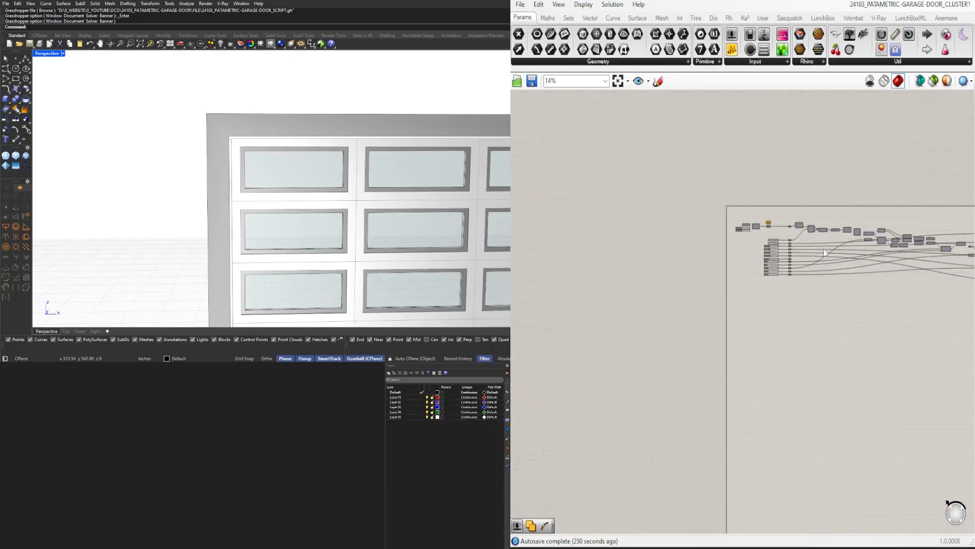
{"action": "right_click_drag", "start_coordinate": [915, 254], "coordinate": [676, 291]}
{"action": "scroll", "coordinate": [829, 279], "scroll_direction": "up", "scroll_amount": 6}
{"action": "scroll", "coordinate": [726, 213], "scroll_direction": "up", "scroll_amount": 3}
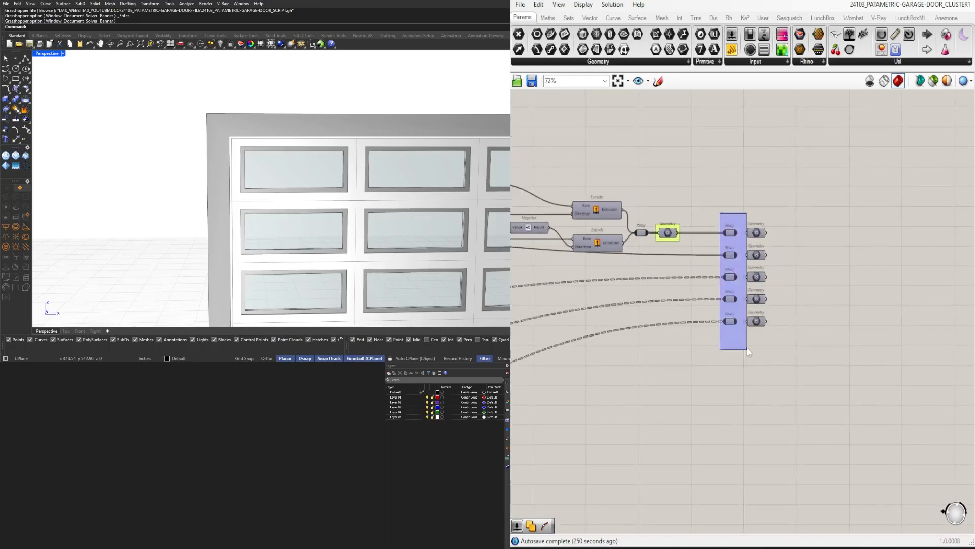
{"action": "scroll", "coordinate": [718, 201], "scroll_direction": "down", "scroll_amount": 10}
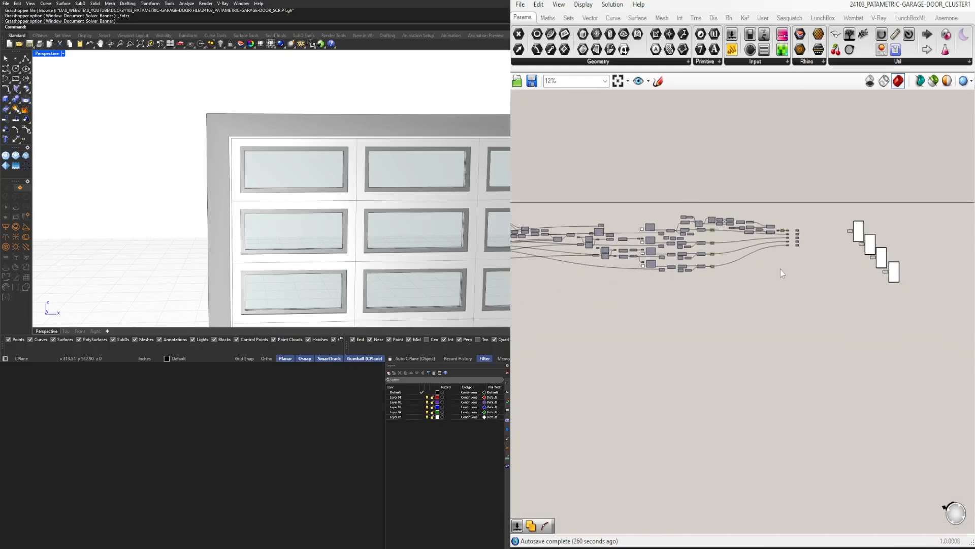
{"action": "left_click_drag", "start_coordinate": [608, 207], "coordinate": [877, 298]}
{"action": "middle_click", "coordinate": [867, 296]}
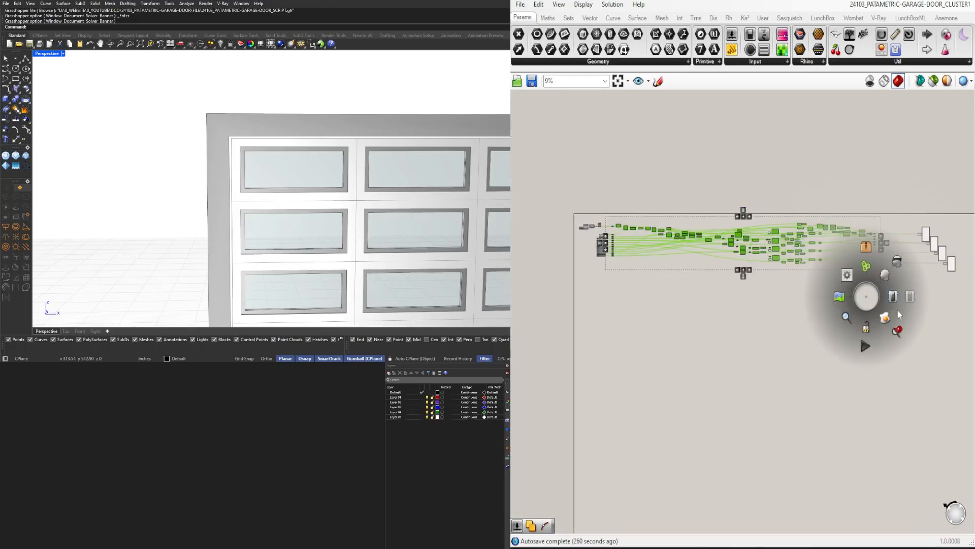
{"action": "left_click", "coordinate": [898, 313]}
Move the cluster, the output Geometry parameters and the custom previews close to the input sliders
{"action": "right_click_drag", "start_coordinate": [962, 346], "coordinate": [928, 335]}
{"action": "left_click", "coordinate": [709, 231]}
{"action": "scroll", "coordinate": [706, 226], "scroll_direction": "up", "scroll_amount": 10}
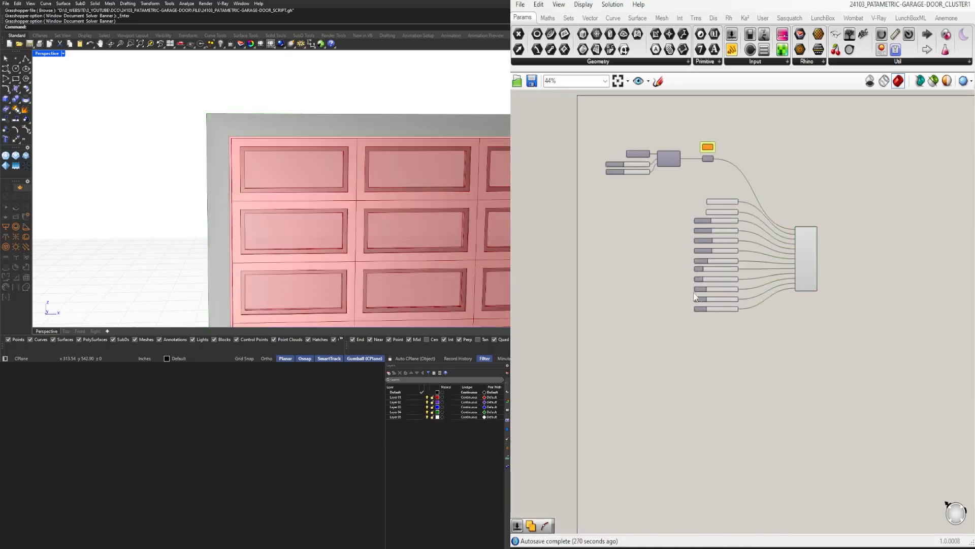
{"action": "scroll", "coordinate": [713, 325], "scroll_direction": "up", "scroll_amount": 5}
Move the FRAME sliders, the value lists and the remaining sliders closer together beside the cluster's inputs
{"action": "left_click", "coordinate": [712, 325]}
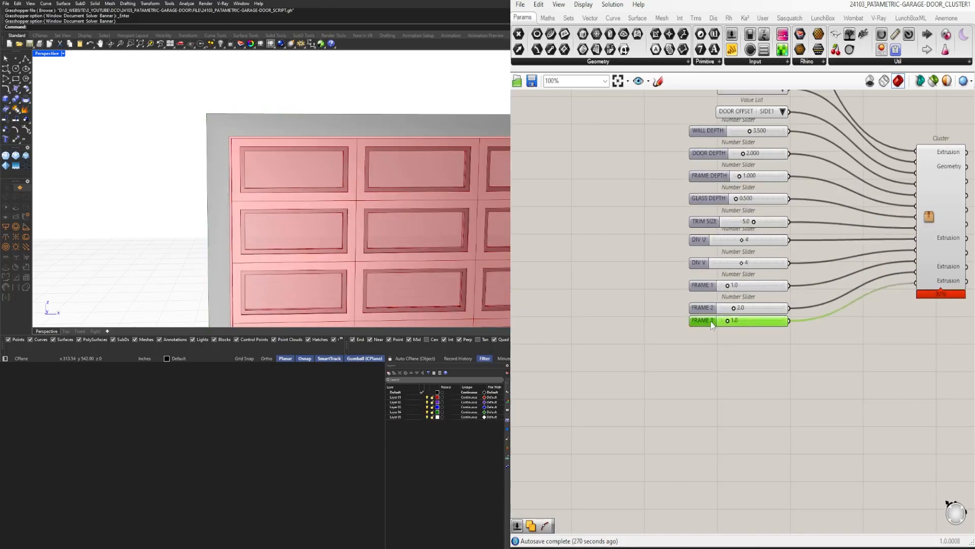
{"action": "left_click_drag", "start_coordinate": [695, 313], "coordinate": [695, 297]}
{"action": "right_click_drag", "start_coordinate": [712, 221], "coordinate": [712, 294]}
{"action": "left_click", "coordinate": [740, 145]}
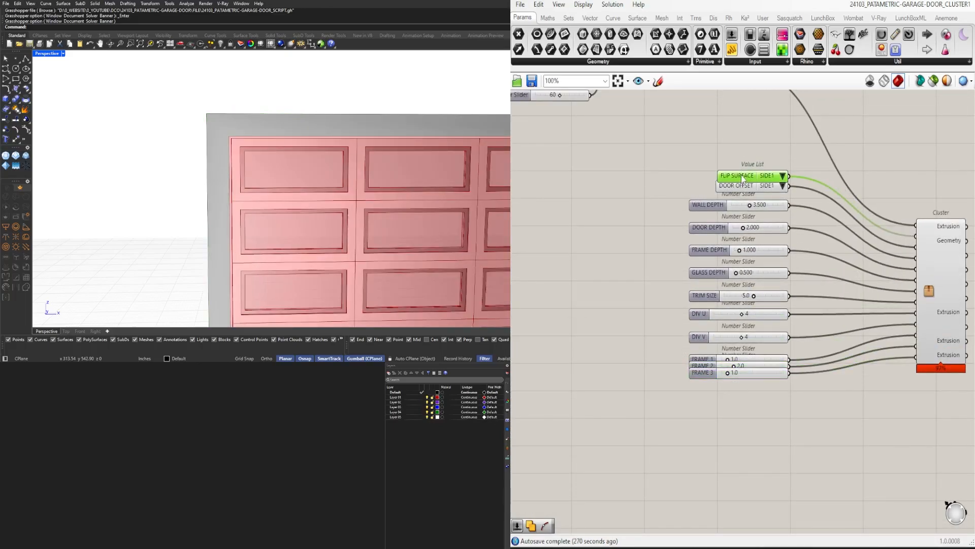
{"action": "left_click_drag", "start_coordinate": [728, 186], "coordinate": [727, 188]}
{"action": "left_click_drag", "start_coordinate": [730, 180], "coordinate": [730, 213]}
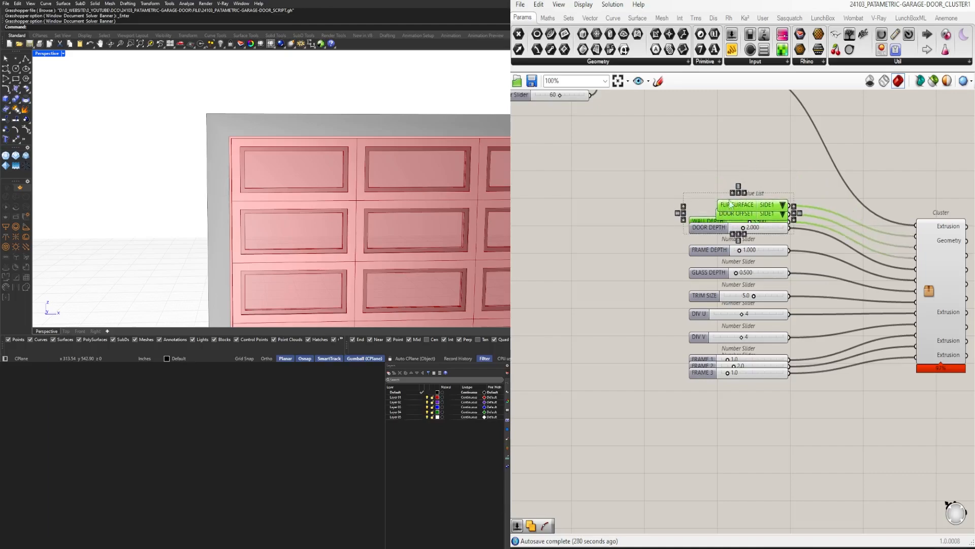
Distribute the value lists and sliders evenly beside the cluster and align their left edges
{"action": "left_click_drag", "start_coordinate": [786, 167], "coordinate": [706, 411]}
{"action": "left_click", "coordinate": [739, 392]}
{"action": "left_click", "coordinate": [751, 190]}
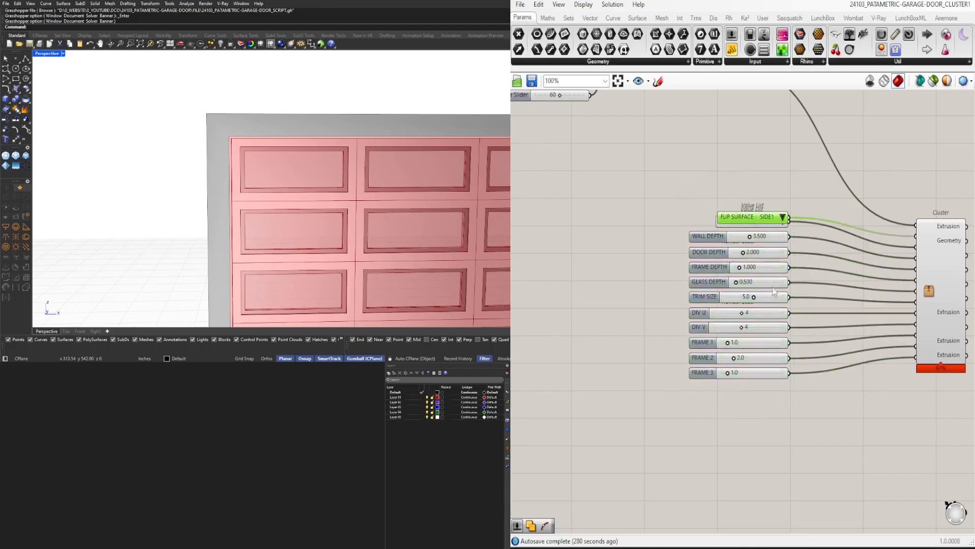
{"action": "left_click_drag", "start_coordinate": [766, 382], "coordinate": [732, 199]}
{"action": "left_click", "coordinate": [739, 380]}
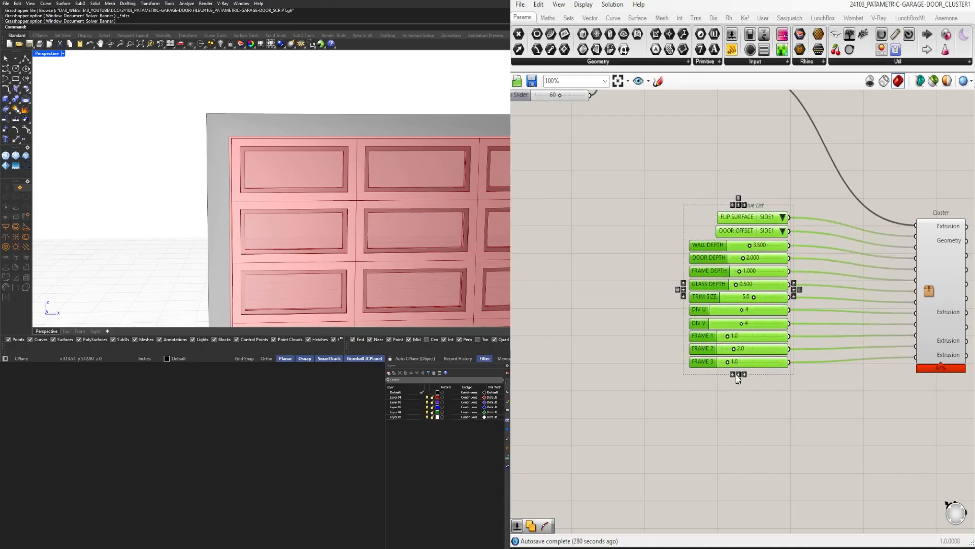
{"action": "left_click", "coordinate": [733, 375]}
{"action": "left_click_drag", "start_coordinate": [808, 394], "coordinate": [689, 194]}
{"action": "left_click", "coordinate": [748, 374]}
{"action": "left_click_drag", "start_coordinate": [808, 399], "coordinate": [687, 197]}
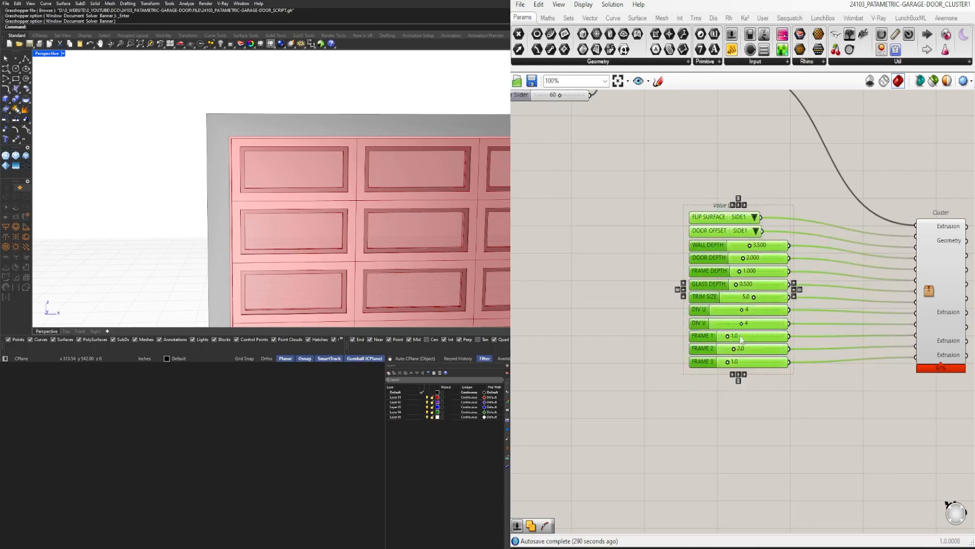
{"action": "left_click", "coordinate": [745, 374]}
{"action": "left_click", "coordinate": [776, 390]}
Examine how the cluster's outputs are wired to the output Geometry parameters and the custom previews
{"action": "right_click_drag", "start_coordinate": [917, 353], "coordinate": [757, 348]}
{"action": "scroll", "coordinate": [758, 348], "scroll_direction": "down", "scroll_amount": 2}
{"action": "left_click_drag", "start_coordinate": [765, 324], "coordinate": [721, 313]}
{"action": "left_click", "coordinate": [882, 317]}
{"action": "scroll", "coordinate": [881, 317], "scroll_direction": "down", "scroll_amount": 4}
{"action": "right_click_drag", "start_coordinate": [882, 317], "coordinate": [699, 279]}
{"action": "scroll", "coordinate": [699, 279], "scroll_direction": "down", "scroll_amount": 6}
{"action": "right_click_drag", "start_coordinate": [925, 300], "coordinate": [796, 277]}
{"action": "left_click_drag", "start_coordinate": [922, 325], "coordinate": [751, 184]}
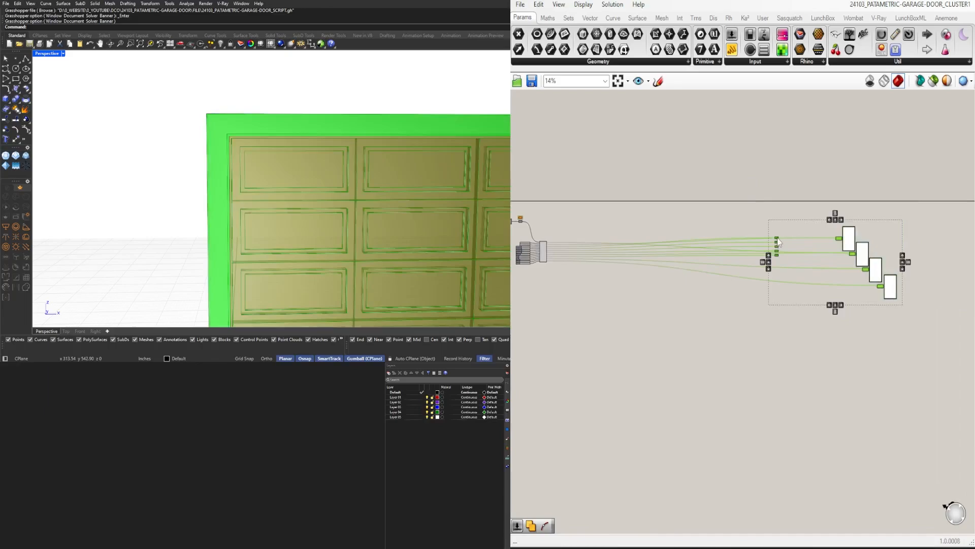
{"action": "left_click", "coordinate": [751, 242]}
Connect the first two output Geometry parameters to the geometry inputs of the first and second custom previews
{"action": "scroll", "coordinate": [782, 249], "scroll_direction": "up", "scroll_amount": 6}
{"action": "right_click_drag", "start_coordinate": [787, 229], "coordinate": [607, 242]}
{"action": "left_click_drag", "start_coordinate": [578, 241], "coordinate": [791, 241]}
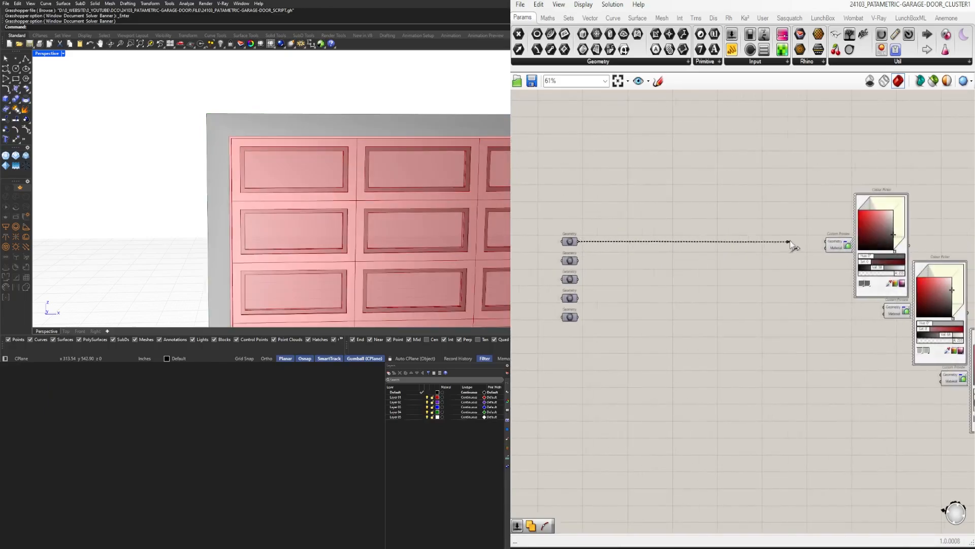
{"action": "left_click_drag", "start_coordinate": [893, 299], "coordinate": [885, 308]}
{"action": "right_click_drag", "start_coordinate": [869, 297], "coordinate": [803, 290]}
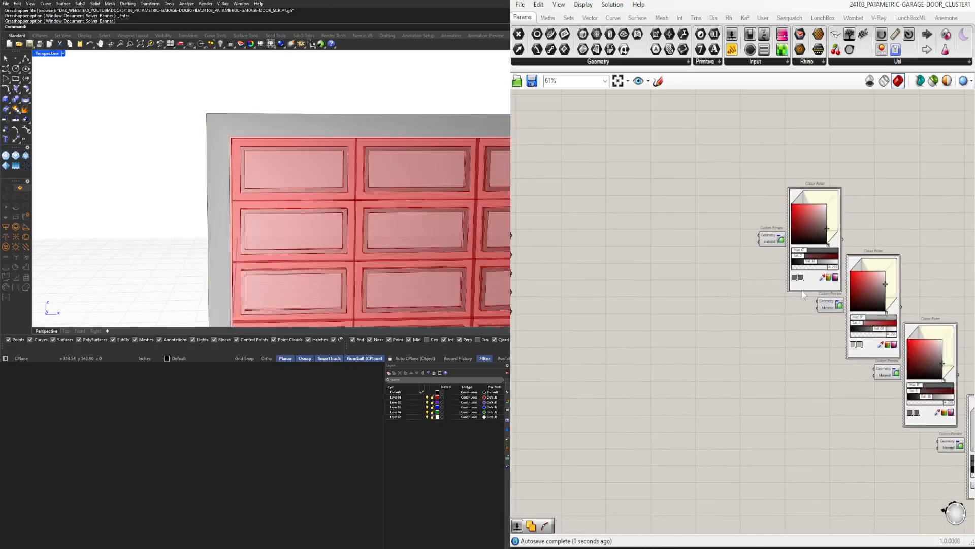
{"action": "right_click_drag", "start_coordinate": [630, 285], "coordinate": [807, 291]}
{"action": "left_click", "coordinate": [684, 280]}
{"action": "right_click_drag", "start_coordinate": [686, 284], "coordinate": [626, 265]}
{"action": "scroll", "coordinate": [854, 308], "scroll_direction": "down", "scroll_amount": 2}
Connect the third output Geometry parameter to the geometry input of the third custom preview
{"action": "left_click_drag", "start_coordinate": [630, 260], "coordinate": [959, 337]}
{"action": "scroll", "coordinate": [905, 335], "scroll_direction": "up", "scroll_amount": 2}
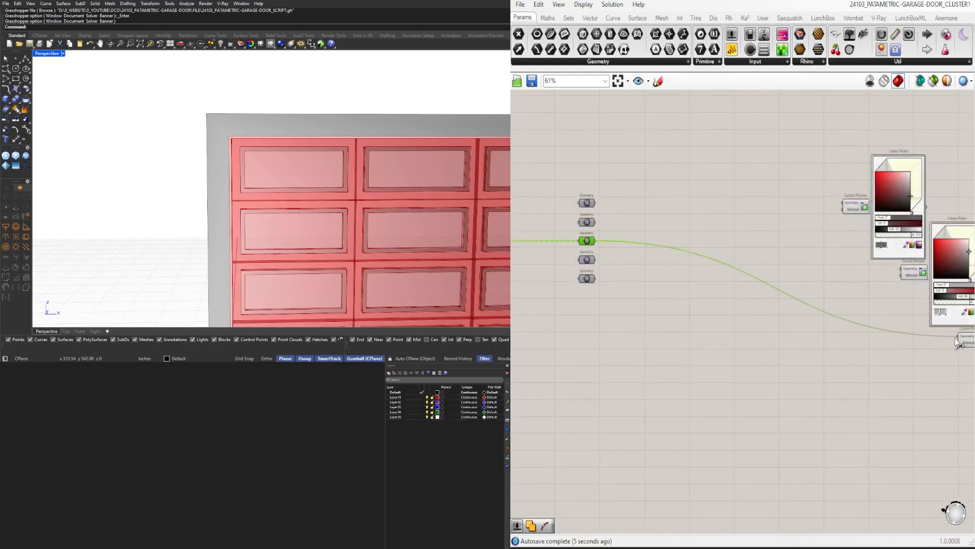
{"action": "right_click_drag", "start_coordinate": [931, 386], "coordinate": [803, 358]}
{"action": "right_click_drag", "start_coordinate": [705, 325], "coordinate": [765, 310]}
{"action": "scroll", "coordinate": [605, 220], "scroll_direction": "down", "scroll_amount": 3}
{"action": "scroll", "coordinate": [785, 308], "scroll_direction": "up", "scroll_amount": 2}
Connect the fourth output Geometry parameter to the fourth custom preview and inspect the wiring
{"action": "left_click_drag", "start_coordinate": [529, 214], "coordinate": [834, 306]}
{"action": "scroll", "coordinate": [823, 298], "scroll_direction": "up", "scroll_amount": 2}
{"action": "left_click", "coordinate": [764, 225]}
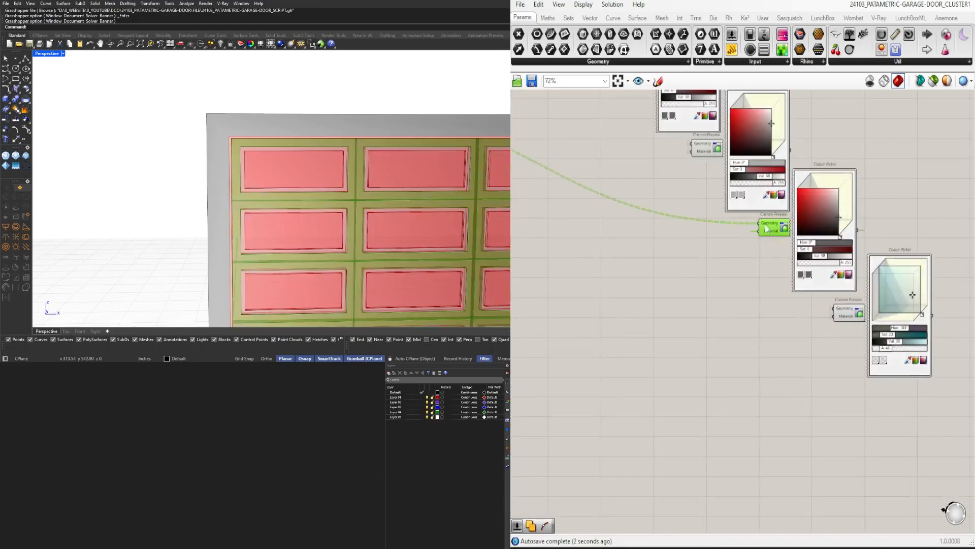
{"action": "right_click_drag", "start_coordinate": [725, 278], "coordinate": [907, 296]}
{"action": "scroll", "coordinate": [904, 296], "scroll_direction": "down", "scroll_amount": 3}
{"action": "scroll", "coordinate": [610, 211], "scroll_direction": "up", "scroll_amount": 3}
{"action": "left_click", "coordinate": [607, 213]}
{"action": "left_click", "coordinate": [606, 191]}
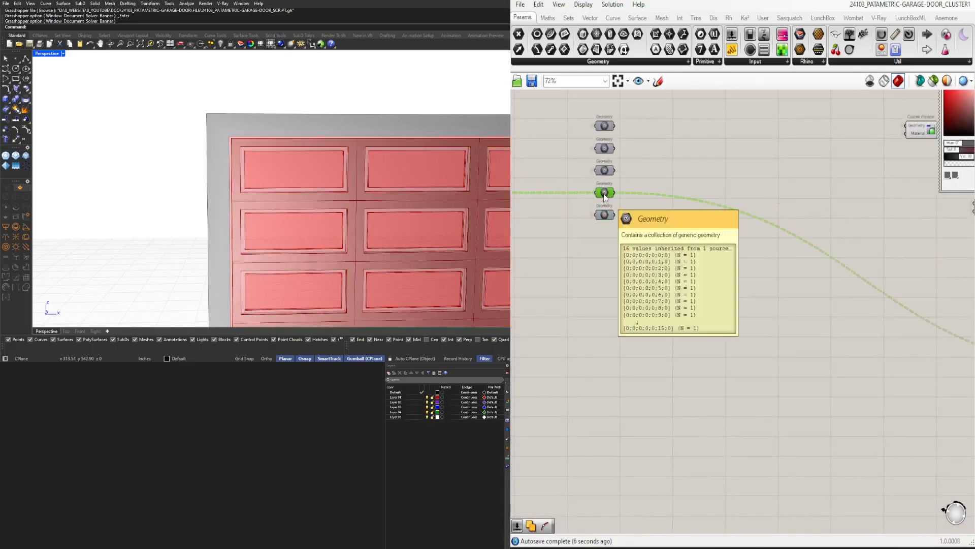
Connect the fifth output Geometry parameter to the geometry input of the fourth custom preview
{"action": "middle_click", "coordinate": [606, 188]}
{"action": "left_click", "coordinate": [629, 168]}
{"action": "left_click", "coordinate": [606, 214]}
{"action": "scroll", "coordinate": [629, 245], "scroll_direction": "down", "scroll_amount": 5}
{"action": "left_click_drag", "start_coordinate": [615, 214], "coordinate": [834, 257]}
{"action": "scroll", "coordinate": [802, 325], "scroll_direction": "up", "scroll_amount": 5}
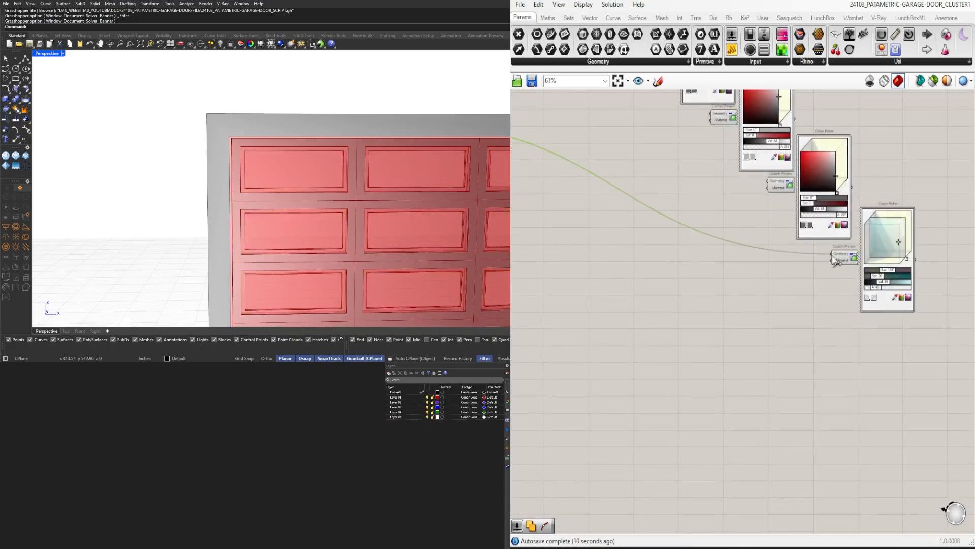
Disable the viewport preview of the output Geometry parameters
{"action": "scroll", "coordinate": [813, 310], "scroll_direction": "down", "scroll_amount": 4}
{"action": "right_click_drag", "start_coordinate": [678, 276], "coordinate": [802, 324]}
{"action": "left_click_drag", "start_coordinate": [802, 320], "coordinate": [697, 175]}
{"action": "middle_click", "coordinate": [703, 176]}
{"action": "left_click", "coordinate": [735, 144]}
Disable the viewport preview of the cluster
{"action": "scroll", "coordinate": [723, 251], "scroll_direction": "down", "scroll_amount": 5}
{"action": "right_click_drag", "start_coordinate": [603, 308], "coordinate": [803, 336]}
{"action": "left_click_drag", "start_coordinate": [804, 337], "coordinate": [748, 263]}
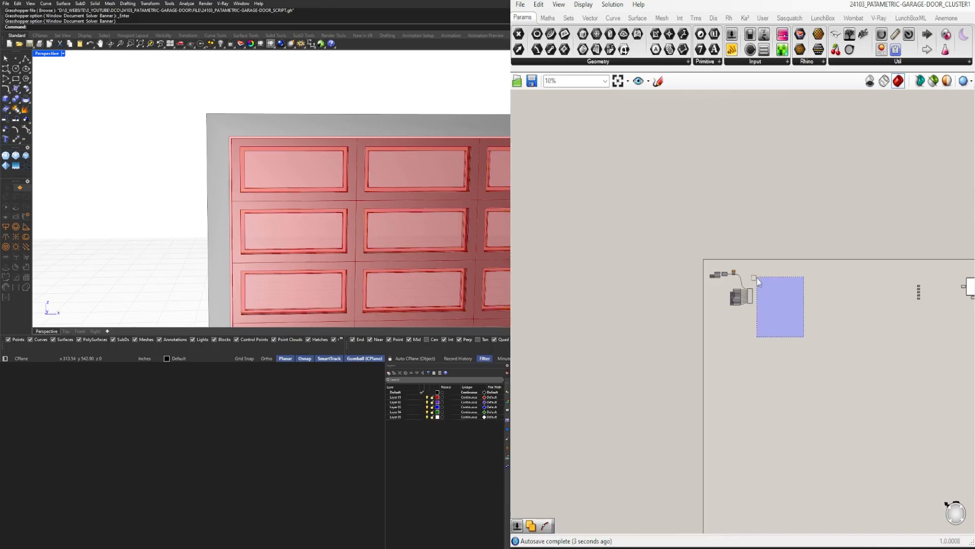
{"action": "middle_click", "coordinate": [749, 262]}
{"action": "left_click", "coordinate": [780, 229]}
Inspect the door model from the side and highlight the custom previews to check which outputs feed them
{"action": "right_click_drag", "start_coordinate": [925, 300], "coordinate": [706, 291]}
{"action": "scroll", "coordinate": [706, 291], "scroll_direction": "up", "scroll_amount": 4}
{"action": "right_click_drag", "start_coordinate": [175, 208], "coordinate": [366, 144]}
{"action": "left_click_drag", "start_coordinate": [677, 300], "coordinate": [707, 250]}
{"action": "right_click_drag", "start_coordinate": [776, 272], "coordinate": [664, 250]}
{"action": "left_click_drag", "start_coordinate": [787, 348], "coordinate": [651, 211]}
{"action": "right_click_drag", "start_coordinate": [550, 237], "coordinate": [730, 249]}
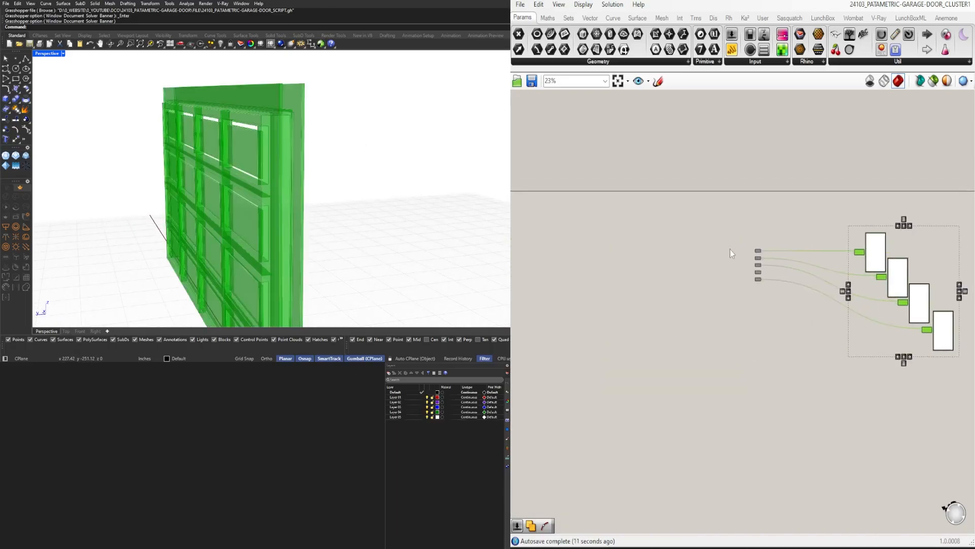
Add the fourth output Geometry parameter to the third custom preview alongside the third one, and inspect the door panels up close
{"action": "scroll", "coordinate": [732, 249], "scroll_direction": "up", "scroll_amount": 2}
{"action": "right_click_drag", "start_coordinate": [825, 241], "coordinate": [659, 221]}
{"action": "scroll", "coordinate": [647, 252], "scroll_direction": "up", "scroll_amount": 4}
{"action": "left_click", "coordinate": [620, 282]}
{"action": "right_click_drag", "start_coordinate": [619, 282], "coordinate": [590, 278]}
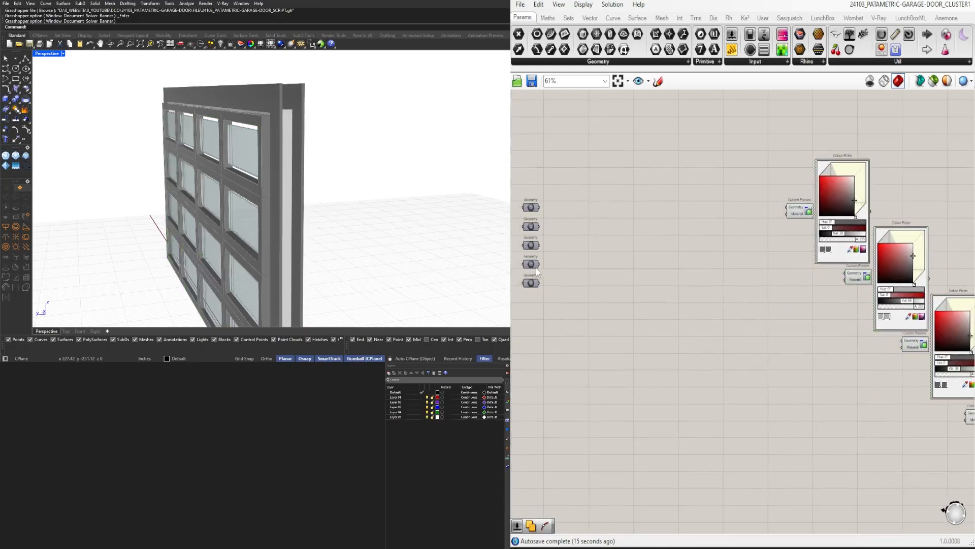
{"action": "left_click_drag", "start_coordinate": [909, 341], "coordinate": [908, 341], "text": "shift"}
{"action": "right_click_drag", "start_coordinate": [401, 203], "coordinate": [273, 167]}
{"action": "scroll", "coordinate": [208, 157], "scroll_direction": "up", "scroll_amount": 5}
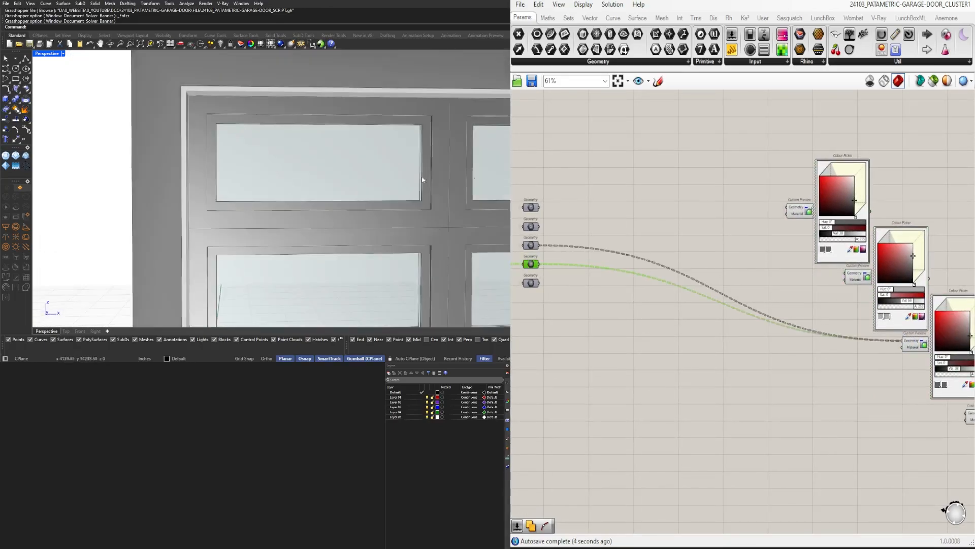
Add the second output Geometry parameter to the third custom preview alongside its existing sources
{"action": "right_click_drag", "start_coordinate": [544, 241], "coordinate": [543, 240]}
{"action": "left_click", "coordinate": [530, 227]}
{"action": "left_click_drag", "start_coordinate": [540, 226], "coordinate": [903, 341], "text": "shift"}
Delete the second custom preview together with its colour picker
{"action": "left_click", "coordinate": [858, 278]}
{"action": "key", "text": "Delete"}
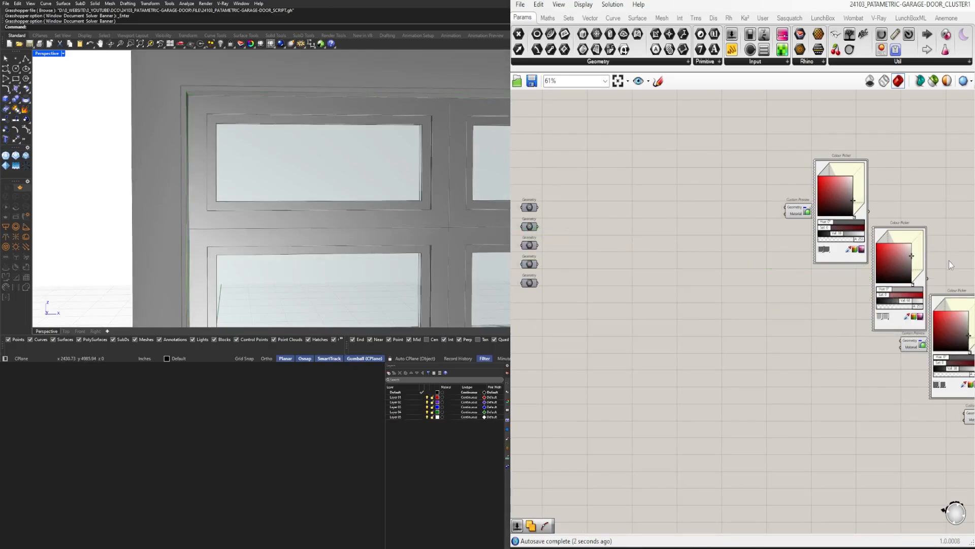
{"action": "left_click_drag", "start_coordinate": [958, 216], "coordinate": [903, 259]}
{"action": "key", "text": "Delete"}
Move the dark grey custom preview and its colour picker directly beneath the first pair
{"action": "scroll", "coordinate": [784, 238], "scroll_direction": "down", "scroll_amount": 4}
{"action": "right_click_drag", "start_coordinate": [784, 254], "coordinate": [605, 253]}
{"action": "scroll", "coordinate": [605, 253], "scroll_direction": "up", "scroll_amount": 2}
{"action": "left_click_drag", "start_coordinate": [834, 392], "coordinate": [689, 266]}
{"action": "left_click_drag", "start_coordinate": [700, 301], "coordinate": [615, 285]}
{"action": "scroll", "coordinate": [644, 192], "scroll_direction": "up", "scroll_amount": 3}
Set the first custom preview's colour picker to hue 80, saturation 51 and value 83
{"action": "left_click", "coordinate": [595, 208]}
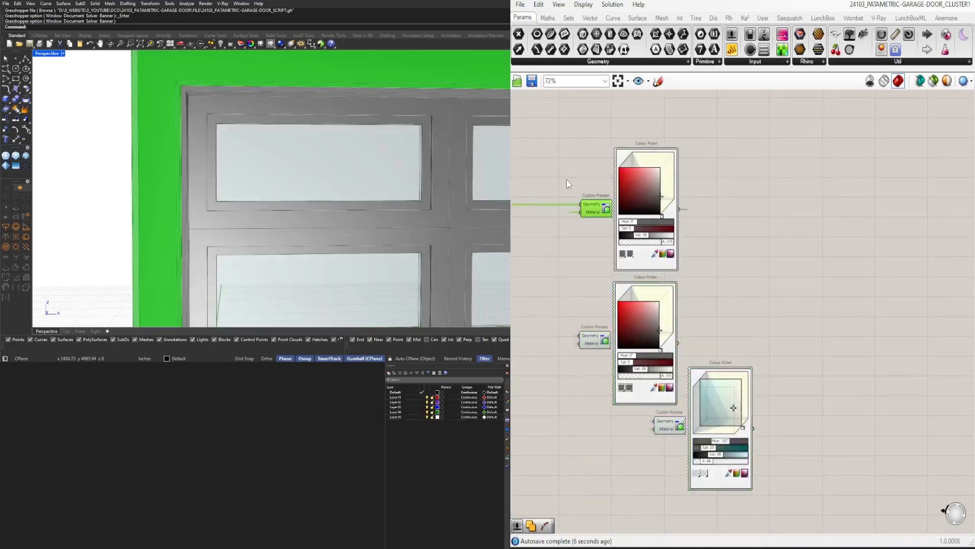
{"action": "left_click", "coordinate": [911, 171]}
{"action": "right_click_drag", "start_coordinate": [664, 193], "coordinate": [775, 251]}
{"action": "scroll", "coordinate": [775, 251], "scroll_direction": "up", "scroll_amount": 4}
{"action": "left_click_drag", "start_coordinate": [768, 255], "coordinate": [770, 230]}
{"action": "left_click_drag", "start_coordinate": [707, 308], "coordinate": [719, 308]}
{"action": "left_click_drag", "start_coordinate": [721, 226], "coordinate": [727, 218]}
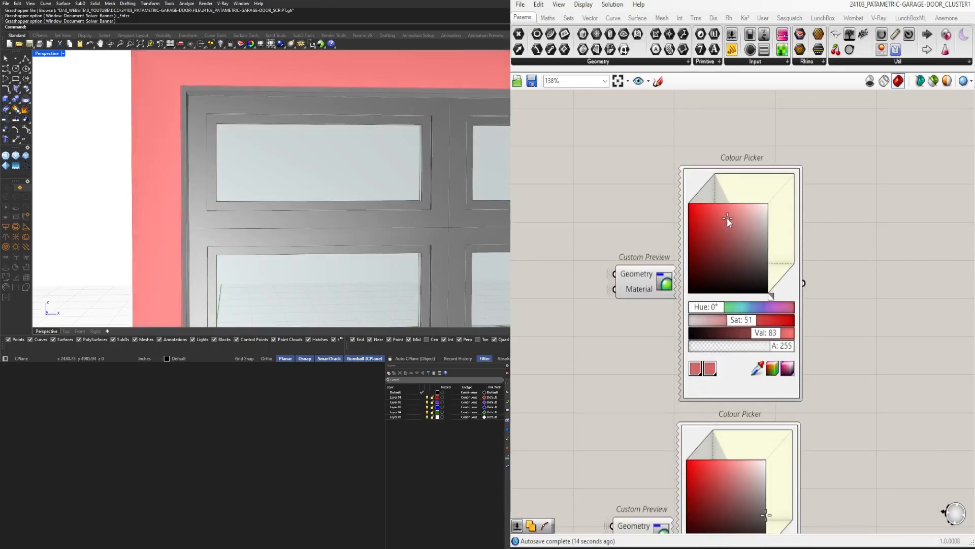
{"action": "left_click_drag", "start_coordinate": [705, 307], "coordinate": [717, 308]}
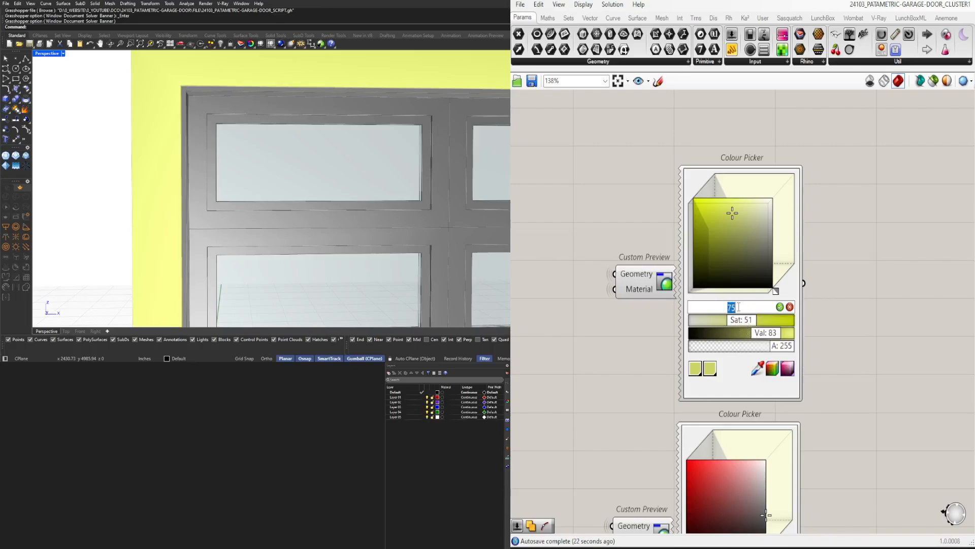
{"action": "key", "text": "Return"}
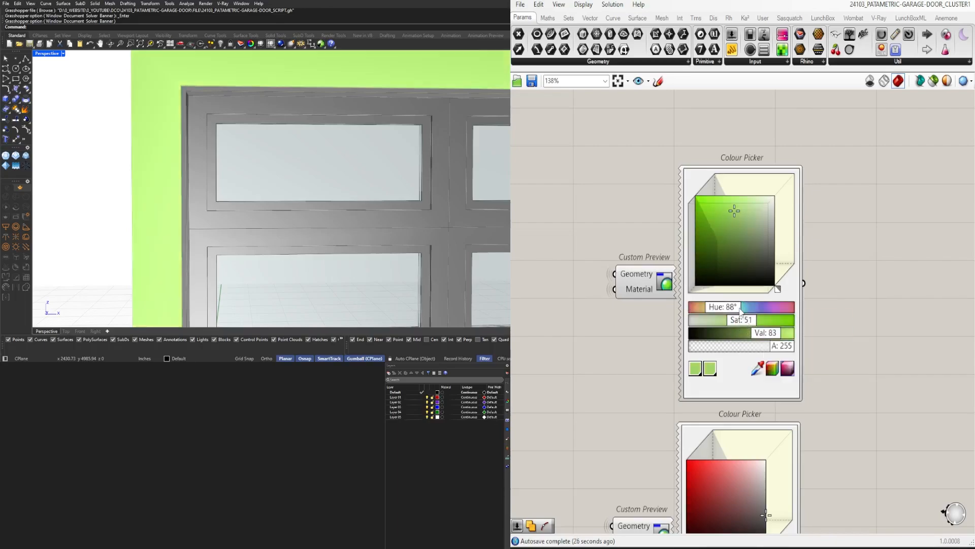
{"action": "key", "text": "Return"}
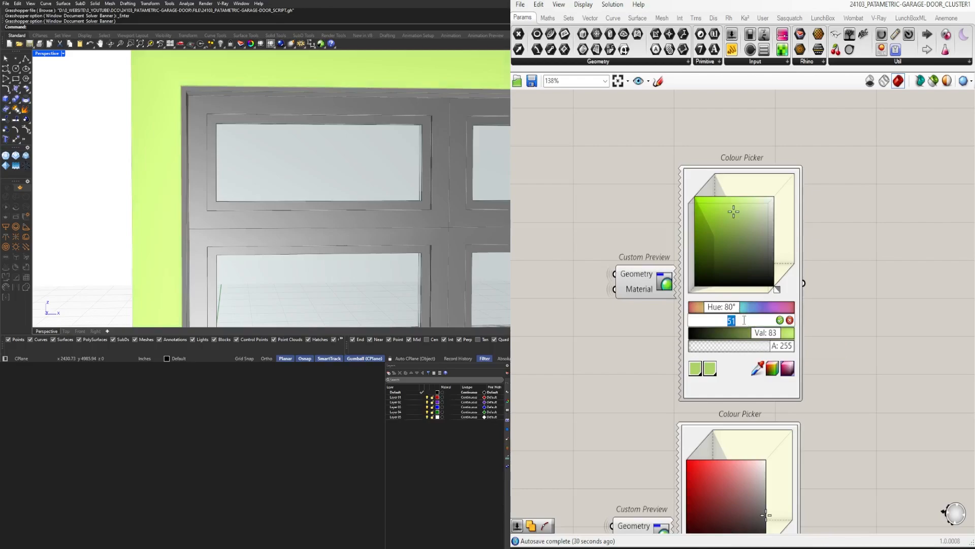
Set the first colour picker to hue 75, saturation 39 and value 63, and check the outer frame's colour on the whole door
{"action": "left_click_drag", "start_coordinate": [745, 323], "coordinate": [799, 320]}
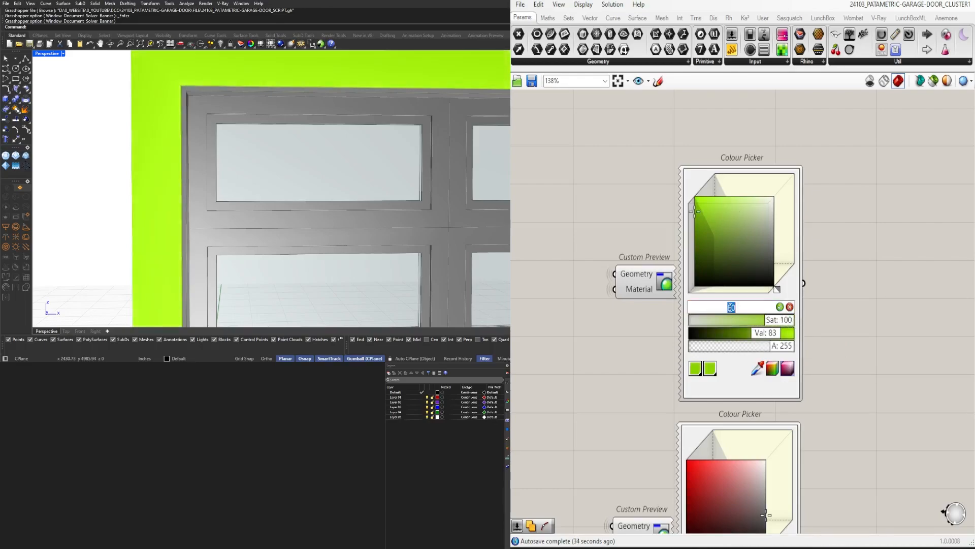
{"action": "type", "text": "8"}
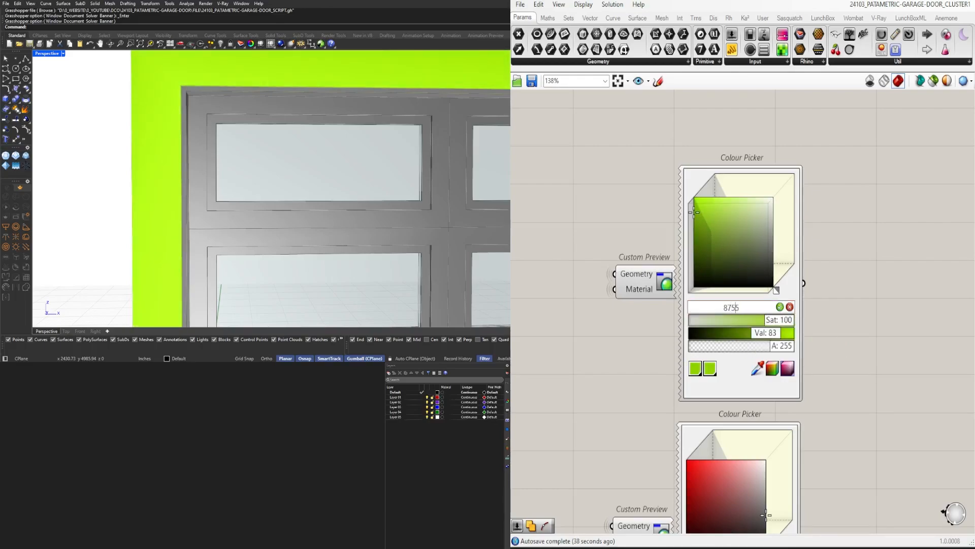
{"action": "left_click_drag", "start_coordinate": [757, 332], "coordinate": [810, 334]}
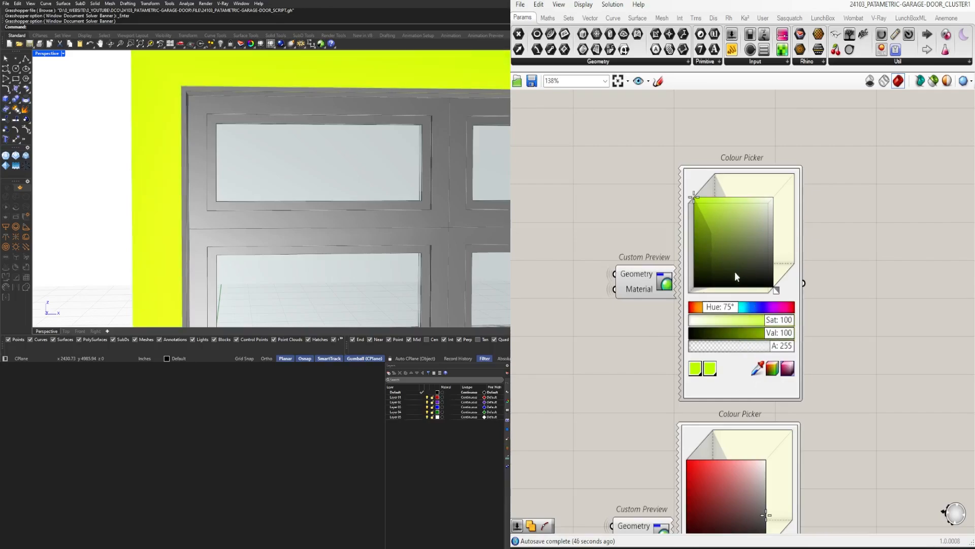
{"action": "left_click_drag", "start_coordinate": [776, 324], "coordinate": [723, 333]}
{"action": "scroll", "coordinate": [396, 214], "scroll_direction": "down", "scroll_amount": 5}
{"action": "mouse_move", "coordinate": [325, 213]}
{"action": "right_mouse_down"}
{"action": "mouse_move", "coordinate": [397, 219]}
{"action": "mouse_move", "coordinate": [315, 214]}
{"action": "right_mouse_up"}
{"action": "left_click_drag", "start_coordinate": [732, 333], "coordinate": [744, 336]}
{"action": "scroll", "coordinate": [331, 193], "scroll_direction": "down", "scroll_amount": 6}
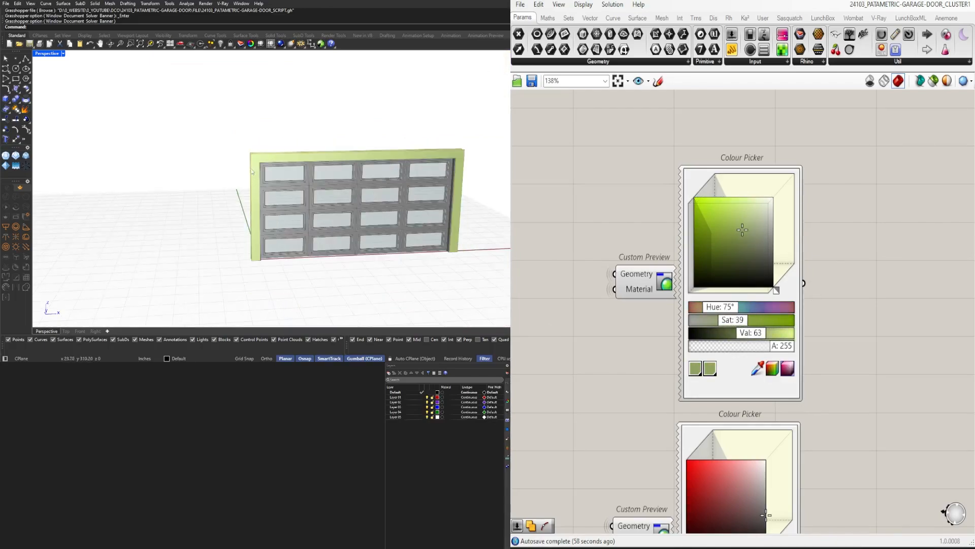
{"action": "scroll", "coordinate": [343, 211], "scroll_direction": "up", "scroll_amount": 3}
{"action": "right_click_drag", "start_coordinate": [343, 211], "coordinate": [407, 215]}
Move the glass colour picker under the other two and line up all three pickers in a column
{"action": "scroll", "coordinate": [602, 234], "scroll_direction": "down", "scroll_amount": 6}
{"action": "right_click_drag", "start_coordinate": [625, 295], "coordinate": [787, 282]}
{"action": "scroll", "coordinate": [863, 367], "scroll_direction": "up", "scroll_amount": 3}
{"action": "left_click_drag", "start_coordinate": [864, 370], "coordinate": [699, 382]}
{"action": "scroll", "coordinate": [699, 382], "scroll_direction": "down", "scroll_amount": 3}
{"action": "left_click_drag", "start_coordinate": [777, 452], "coordinate": [726, 213]}
{"action": "scroll", "coordinate": [699, 396], "scroll_direction": "up", "scroll_amount": 3}
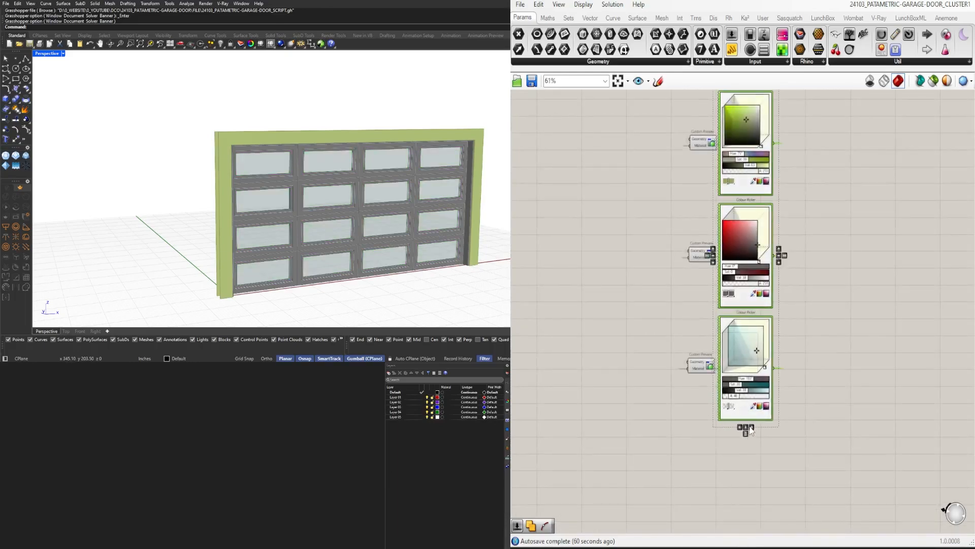
Align the three Custom Preview components in a column beside their colour pickers
{"action": "scroll", "coordinate": [750, 435], "scroll_direction": "down", "scroll_amount": 2}
{"action": "left_click_drag", "start_coordinate": [727, 414], "coordinate": [645, 237]}
{"action": "left_click", "coordinate": [722, 400]}
{"action": "left_click", "coordinate": [707, 404]}
{"action": "scroll", "coordinate": [708, 399], "scroll_direction": "down", "scroll_amount": 1}
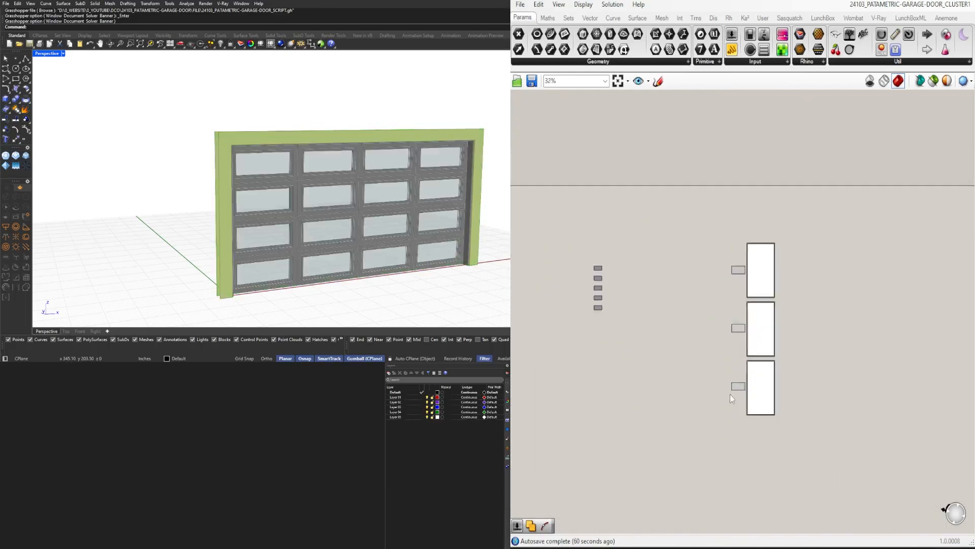
Move the five output Geometry parameters closer to the custom previews
{"action": "right_click_drag", "start_coordinate": [730, 394], "coordinate": [747, 460]}
{"action": "left_click_drag", "start_coordinate": [818, 487], "coordinate": [699, 288]}
{"action": "left_click_drag", "start_coordinate": [760, 337], "coordinate": [658, 295]}
{"action": "left_click", "coordinate": [739, 322]}
{"action": "right_click_drag", "start_coordinate": [739, 322], "coordinate": [895, 327]}
Move the output Geometry parameters, custom previews and colour pickers together next to the cluster
{"action": "scroll", "coordinate": [891, 327], "scroll_direction": "down", "scroll_amount": 5}
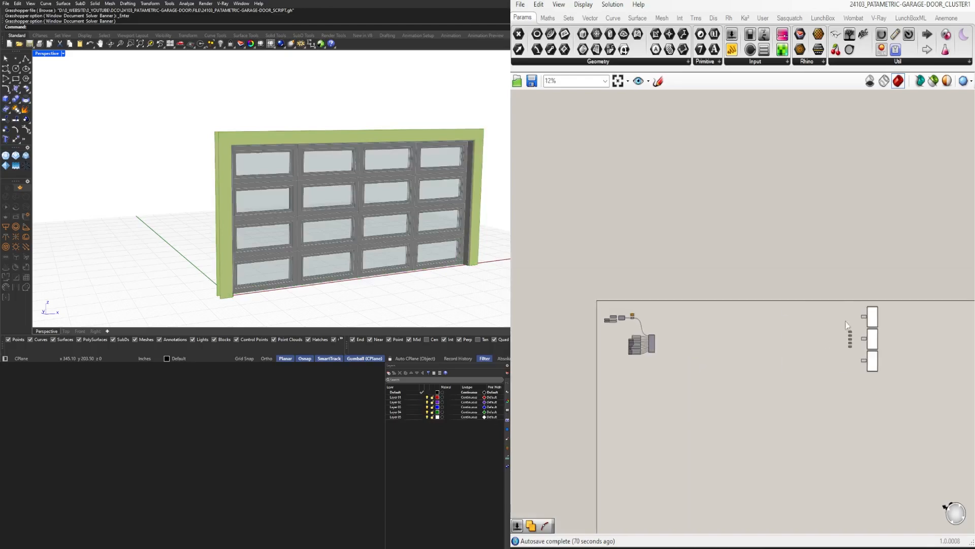
{"action": "left_click_drag", "start_coordinate": [904, 394], "coordinate": [840, 272]}
{"action": "scroll", "coordinate": [717, 316], "scroll_direction": "up", "scroll_amount": 6}
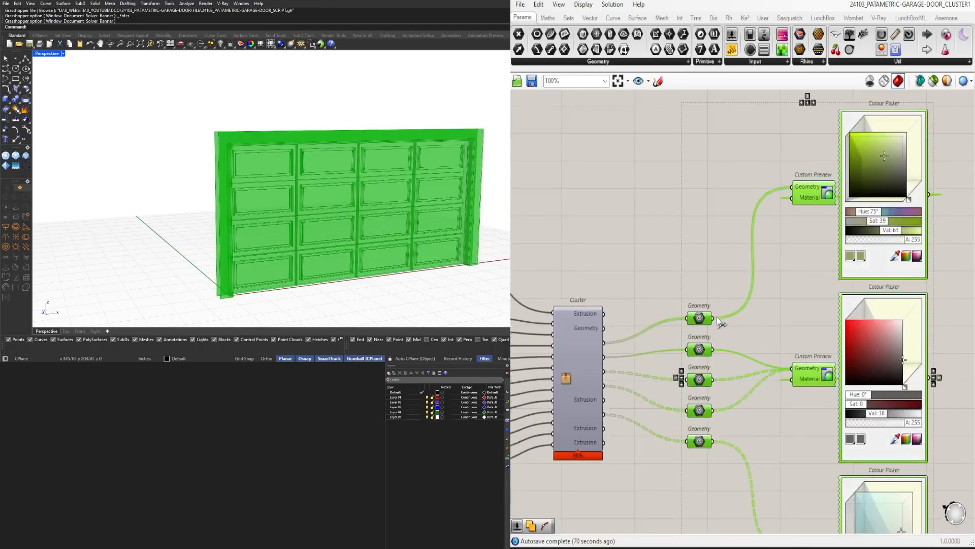
{"action": "left_click", "coordinate": [574, 330]}
{"action": "right_click_drag", "start_coordinate": [585, 347], "coordinate": [642, 316]}
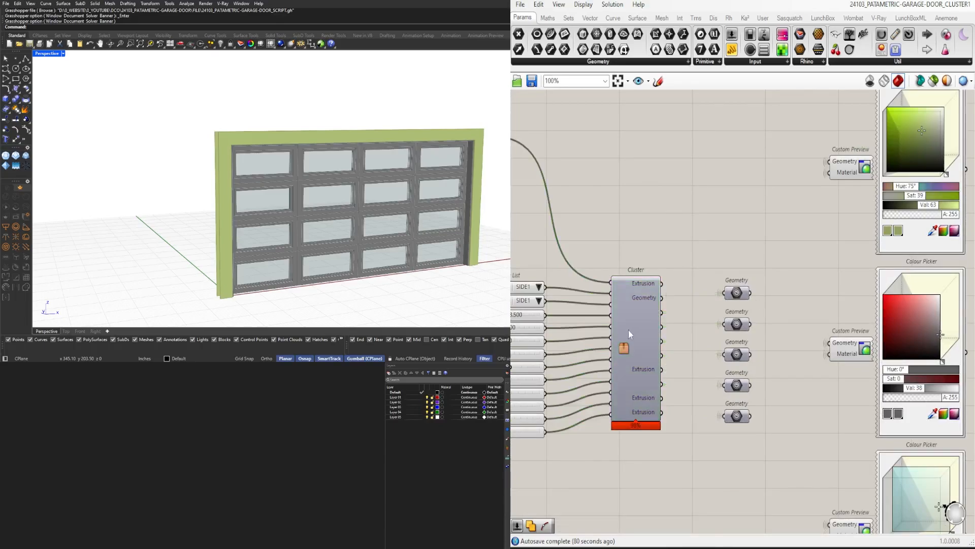
Open the cluster for editing and delete the four redundant Extrusion outputs
{"action": "double_click", "coordinate": [629, 331]}
{"action": "scroll", "coordinate": [663, 214], "scroll_direction": "up", "scroll_amount": 4}
{"action": "right_click_drag", "start_coordinate": [753, 172], "coordinate": [741, 243]}
{"action": "left_click", "coordinate": [613, 292], "text": "shift"}
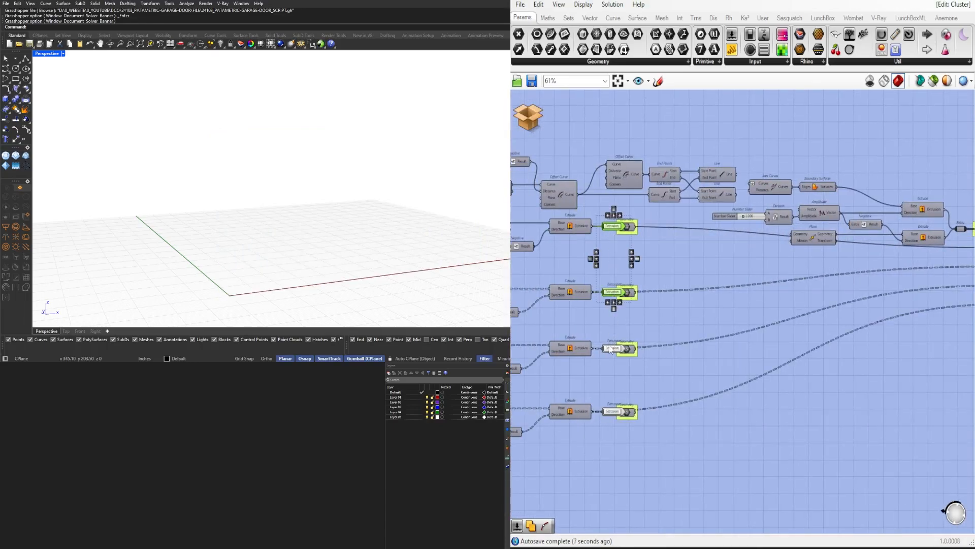
{"action": "left_click", "coordinate": [612, 348], "text": "shift"}
Delete the redundant Geometry output inside the cluster, then save and close the cluster
{"action": "right_click_drag", "start_coordinate": [942, 285], "coordinate": [789, 245]}
{"action": "scroll", "coordinate": [874, 195], "scroll_direction": "up", "scroll_amount": 4}
{"action": "left_click_drag", "start_coordinate": [818, 193], "coordinate": [817, 239]}
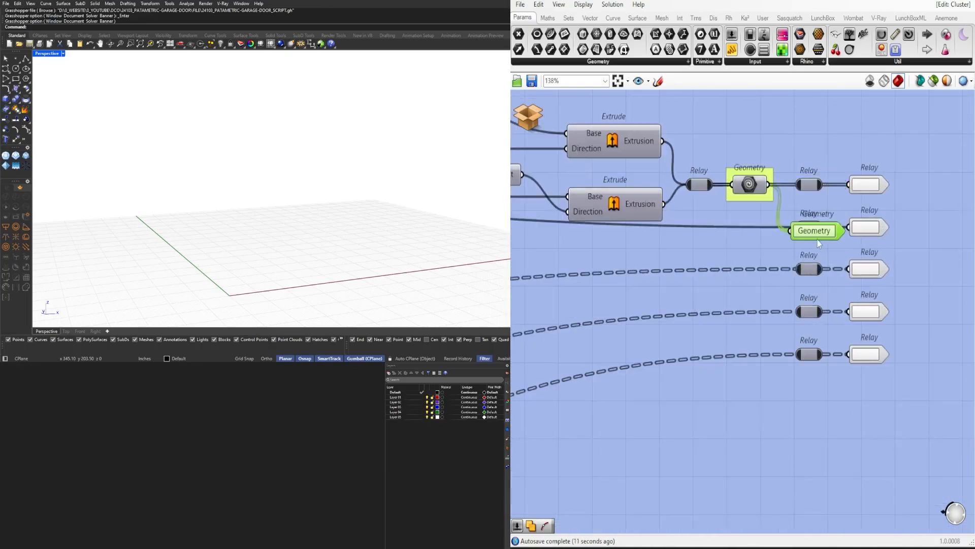
{"action": "left_click", "coordinate": [529, 116]}
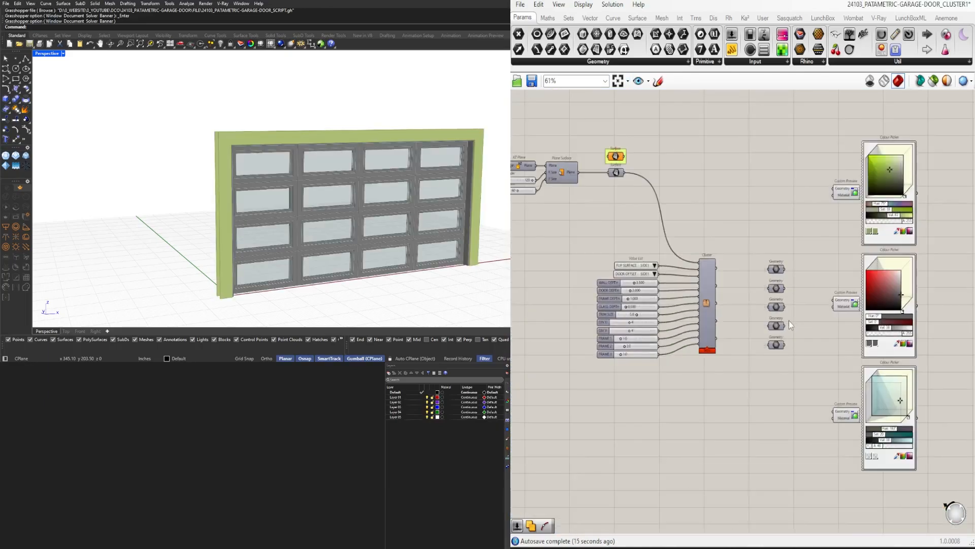
Move the plane surface components and Surface parameters closer to the cluster's value lists and sliders
{"action": "scroll", "coordinate": [768, 277], "scroll_direction": "up", "scroll_amount": 5}
{"action": "right_click_drag", "start_coordinate": [785, 273], "coordinate": [717, 372]}
{"action": "scroll", "coordinate": [726, 371], "scroll_direction": "down", "scroll_amount": 6}
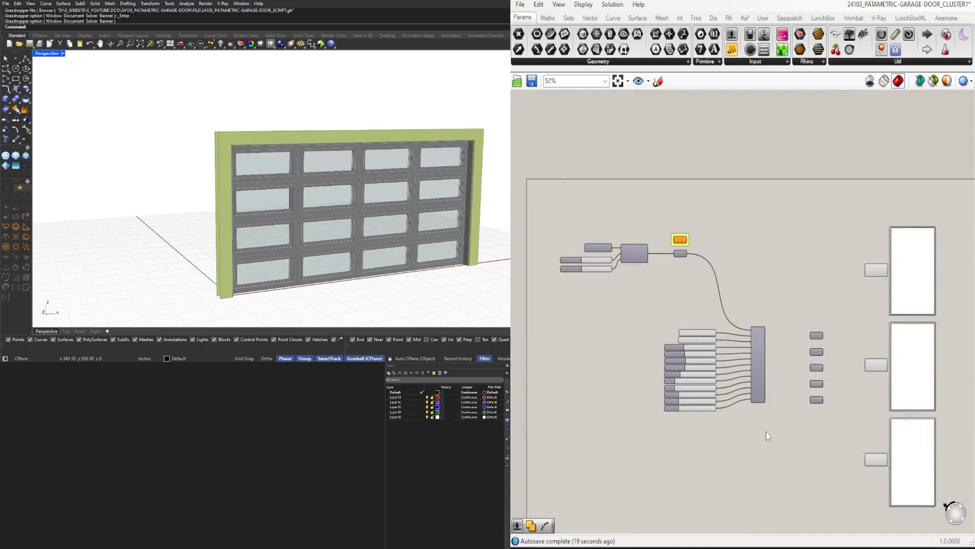
{"action": "scroll", "coordinate": [727, 422], "scroll_direction": "up", "scroll_amount": 3}
{"action": "right_click_drag", "start_coordinate": [734, 245], "coordinate": [755, 264]}
{"action": "scroll", "coordinate": [755, 264], "scroll_direction": "down", "scroll_amount": 3}
{"action": "left_click", "coordinate": [808, 346]}
{"action": "left_click_drag", "start_coordinate": [855, 361], "coordinate": [856, 362]}
{"action": "left_click_drag", "start_coordinate": [812, 354], "coordinate": [686, 233]}
{"action": "scroll", "coordinate": [726, 254], "scroll_direction": "up", "scroll_amount": 2}
{"action": "left_click_drag", "start_coordinate": [764, 266], "coordinate": [730, 190]}
Tighten the spacing of the two size sliders and the XZ Plane component beside Plane Surface
{"action": "left_click", "coordinate": [615, 127]}
{"action": "scroll", "coordinate": [599, 145], "scroll_direction": "up", "scroll_amount": 4}
{"action": "right_click_drag", "start_coordinate": [599, 145], "coordinate": [642, 258]}
{"action": "scroll", "coordinate": [566, 300], "scroll_direction": "up", "scroll_amount": 3}
{"action": "left_click_drag", "start_coordinate": [685, 351], "coordinate": [540, 234]}
{"action": "left_click_drag", "start_coordinate": [547, 297], "coordinate": [546, 279]}
{"action": "left_click", "coordinate": [548, 348]}
{"action": "left_click", "coordinate": [548, 313]}
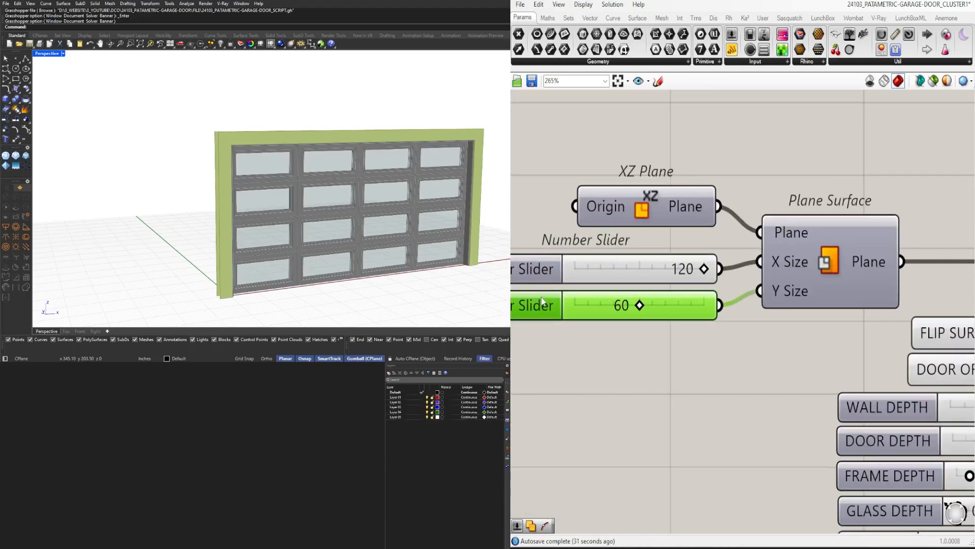
{"action": "left_click", "coordinate": [635, 270], "text": "shift"}
{"action": "scroll", "coordinate": [633, 261], "scroll_direction": "up", "scroll_amount": 2}
{"action": "left_click_drag", "start_coordinate": [671, 212], "coordinate": [673, 221]}
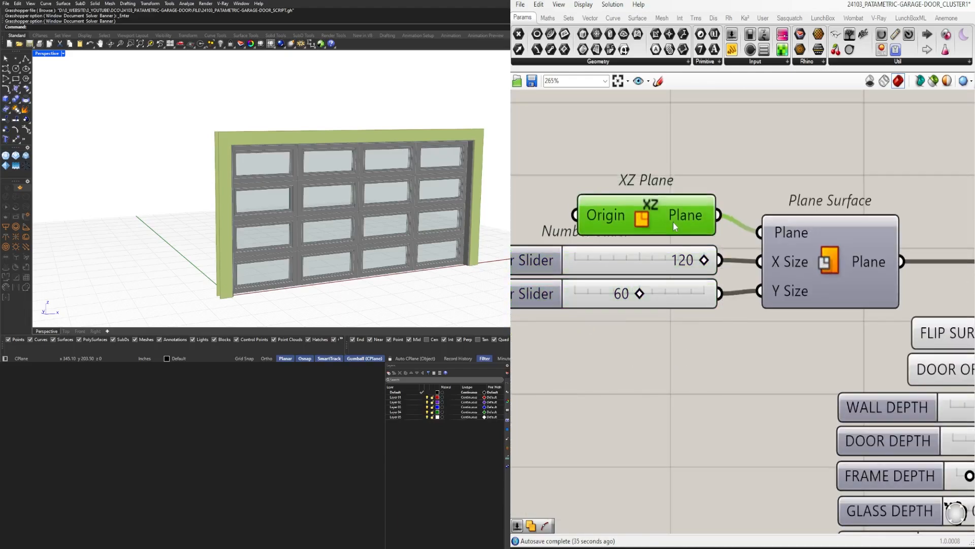
Nudge the XZ Plane component and size sliders slightly down to line them up with Plane Surface
{"action": "left_click", "coordinate": [738, 176]}
{"action": "scroll", "coordinate": [738, 175], "scroll_direction": "down", "scroll_amount": 5}
{"action": "right_click_drag", "start_coordinate": [738, 176], "coordinate": [632, 183]}
{"action": "left_click_drag", "start_coordinate": [808, 236], "coordinate": [613, 151]}
{"action": "scroll", "coordinate": [651, 211], "scroll_direction": "up", "scroll_amount": 2}
{"action": "left_click_drag", "start_coordinate": [659, 218], "coordinate": [659, 227]}
{"action": "left_click", "coordinate": [737, 142]}
Move the unconnected Surface parameter with its group above the Plane Surface component
{"action": "scroll", "coordinate": [736, 142], "scroll_direction": "down", "scroll_amount": 3}
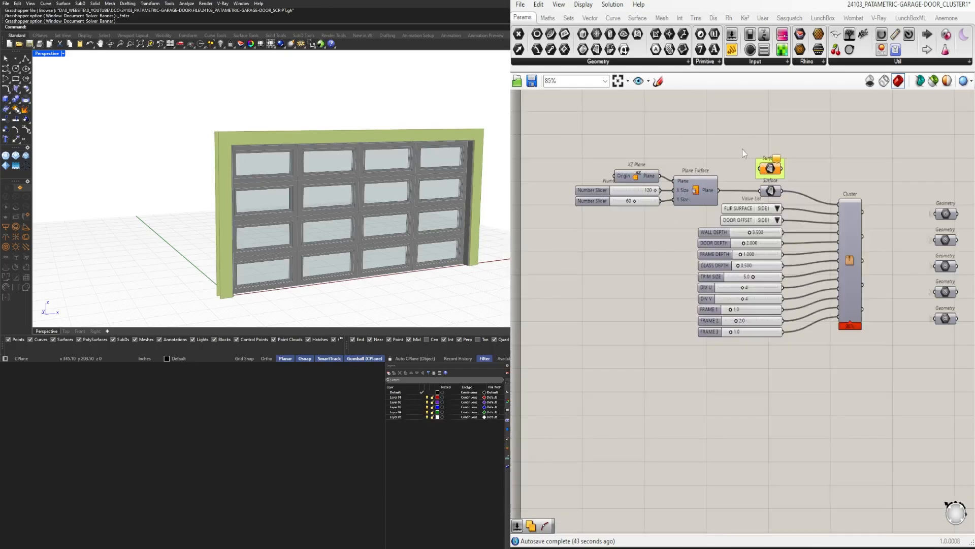
{"action": "scroll", "coordinate": [780, 158], "scroll_direction": "up", "scroll_amount": 3}
{"action": "right_click_drag", "start_coordinate": [781, 158], "coordinate": [784, 225]}
{"action": "left_click_drag", "start_coordinate": [766, 236], "coordinate": [629, 220]}
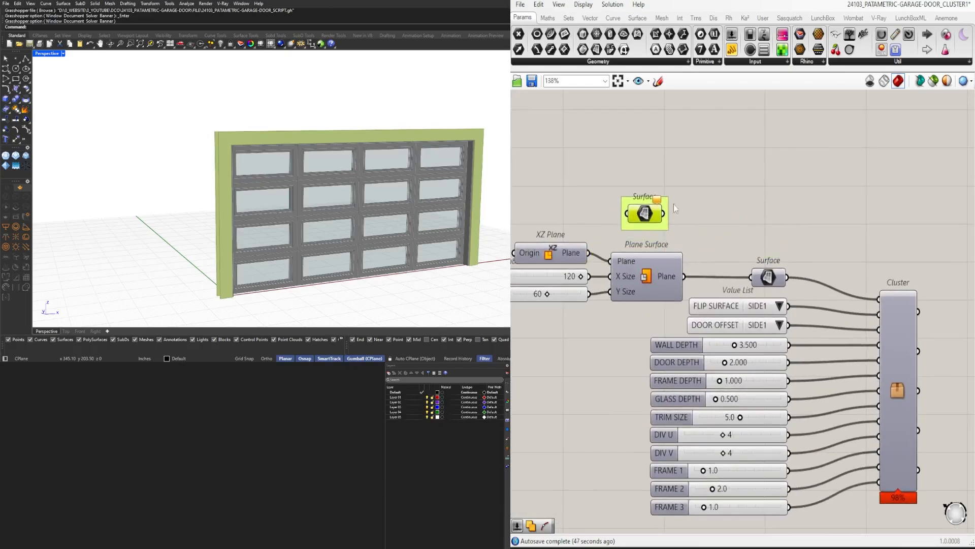
Name the cluster's first output FRAME
{"action": "scroll", "coordinate": [676, 208], "scroll_direction": "down", "scroll_amount": 2}
{"action": "right_click_drag", "start_coordinate": [878, 244], "coordinate": [832, 243]}
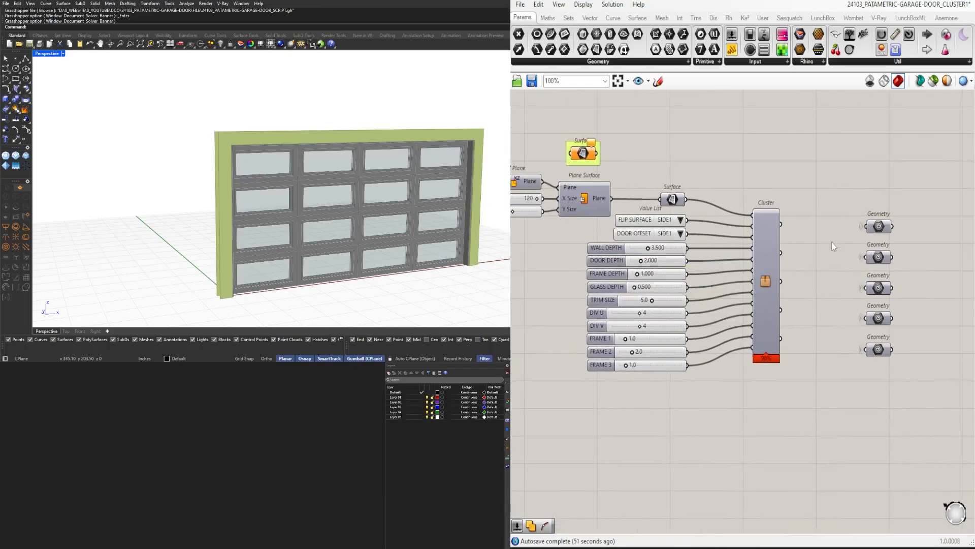
{"action": "right_click", "coordinate": [781, 224]}
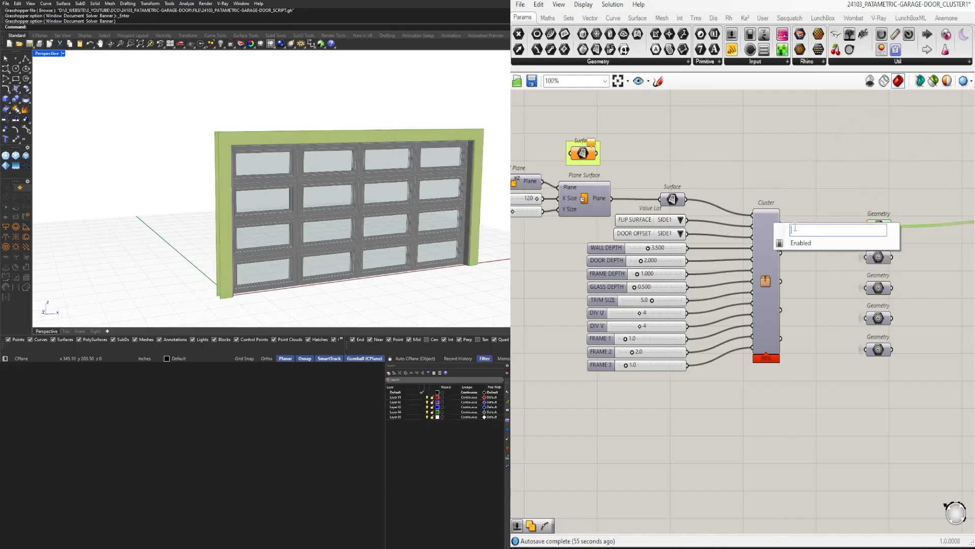
{"action": "type", "text": "FRAME"}
{"action": "key", "text": "Return"}
Check what the second output drives, and name the cluster's second, third and fourth outputs FRAM1, FRAM2 and FRAME3
{"action": "right_click_drag", "start_coordinate": [838, 239], "coordinate": [603, 208]}
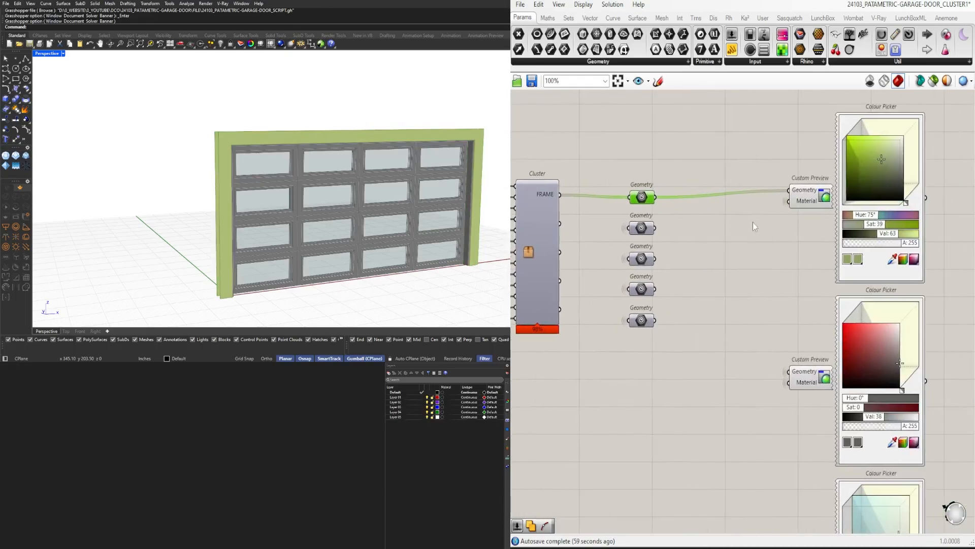
{"action": "left_click", "coordinate": [646, 224]}
{"action": "middle_click", "coordinate": [644, 220]}
{"action": "right_click", "coordinate": [557, 222]}
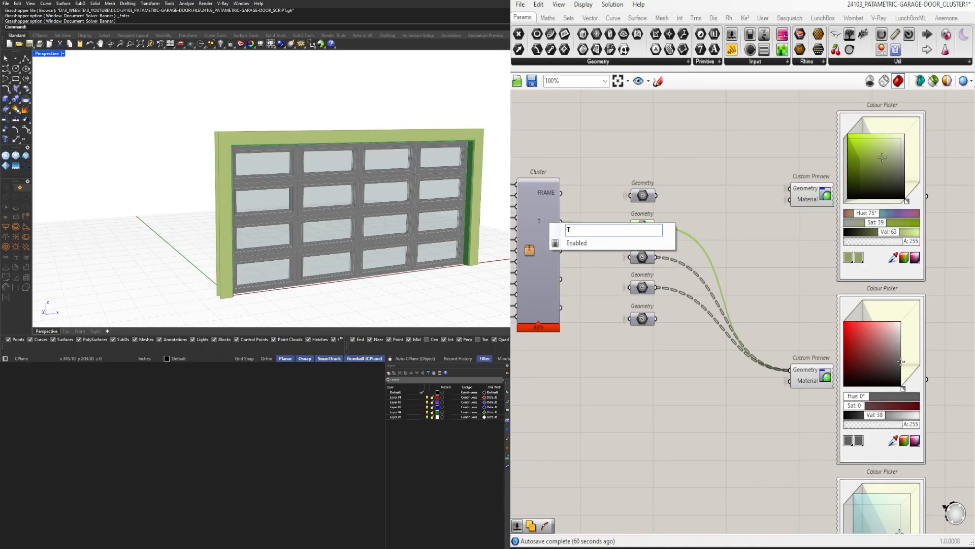
{"action": "key", "text": "ctrl+a"}
{"action": "key", "text": "ctrl+c"}
{"action": "left_click", "coordinate": [587, 186]}
{"action": "right_click_drag", "start_coordinate": [588, 185], "coordinate": [723, 202]}
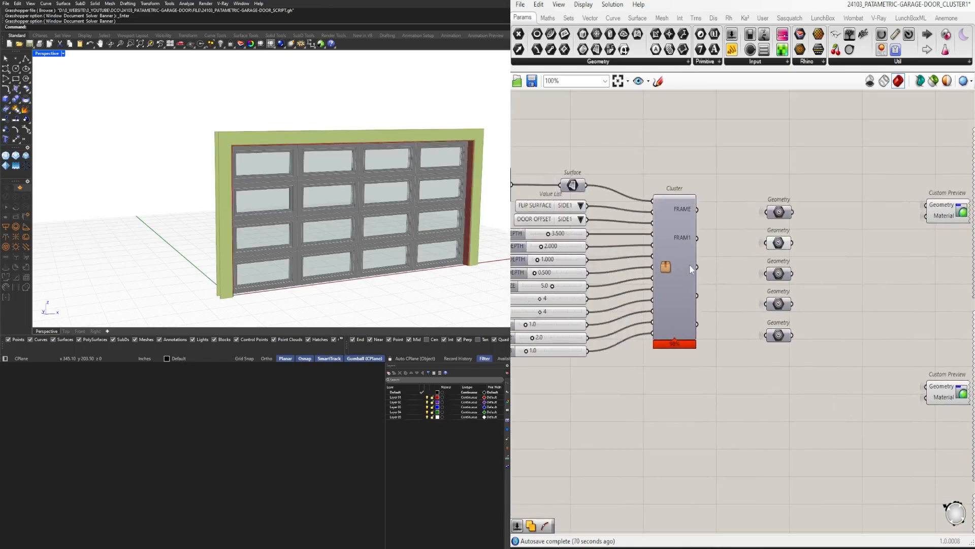
{"action": "right_click", "coordinate": [690, 264]}
{"action": "left_click", "coordinate": [718, 270]}
{"action": "key", "text": "ctrl+v"}
{"action": "key", "text": "Return"}
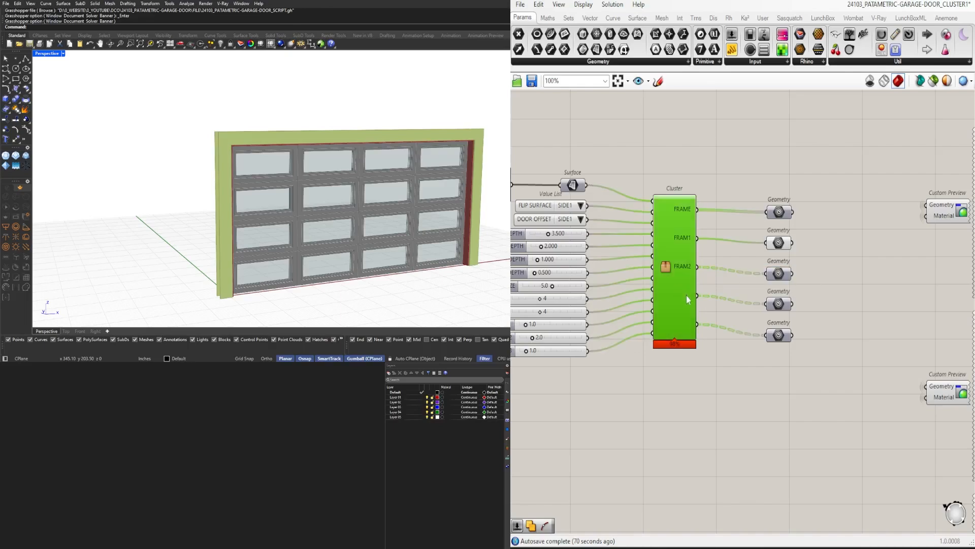
{"action": "right_click", "coordinate": [688, 296]}
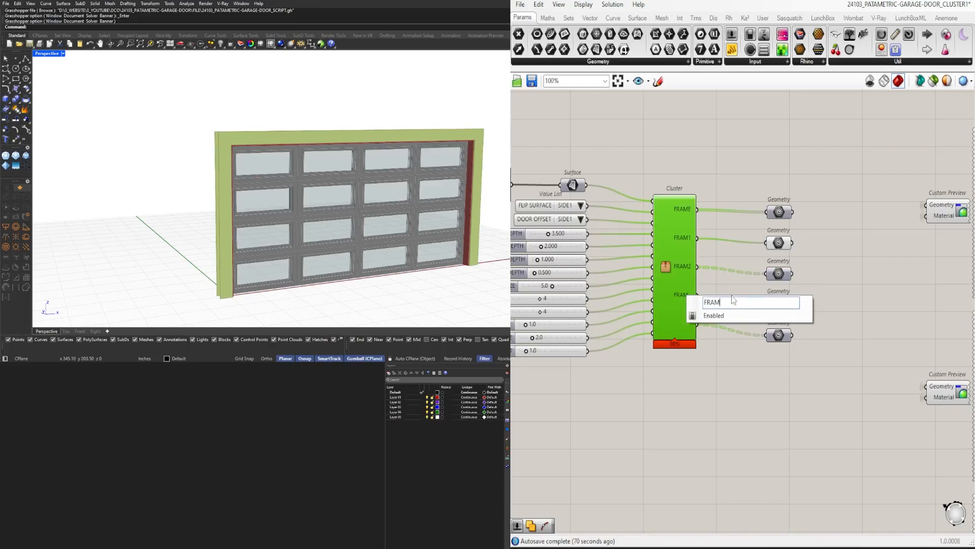
{"action": "key", "text": "Return"}
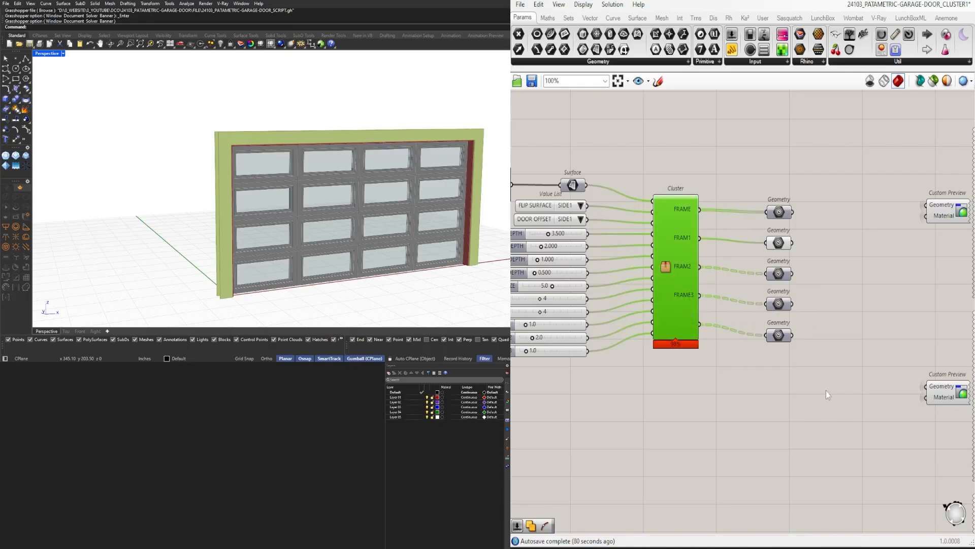
Name the cluster's last output GLASS
{"action": "left_click", "coordinate": [778, 335]}
{"action": "right_click", "coordinate": [684, 323]}
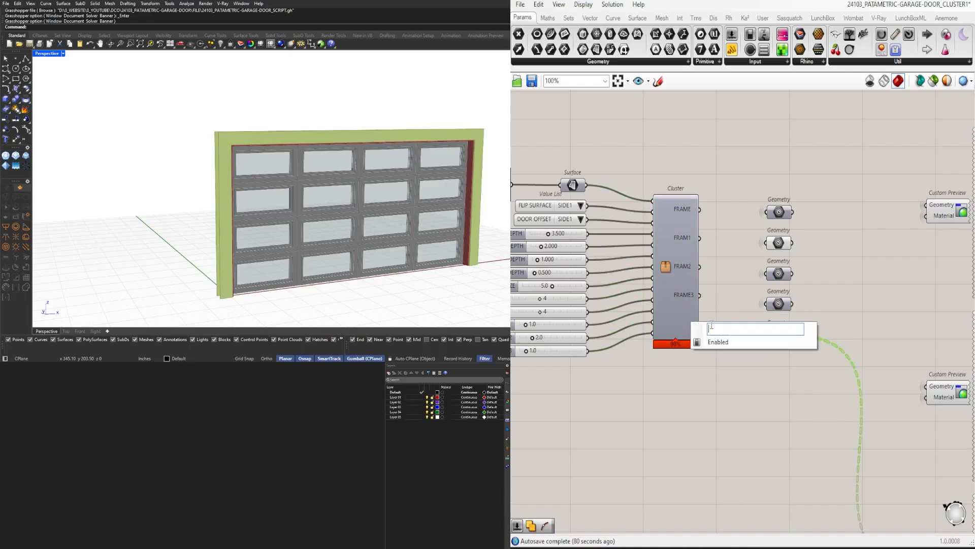
{"action": "key", "text": "Return"}
Correct the names of the cluster's third and second outputs to FRAME 2 and FRAME 1
{"action": "right_click", "coordinate": [684, 263]}
{"action": "key", "text": "Return"}
{"action": "right_click", "coordinate": [685, 239]}
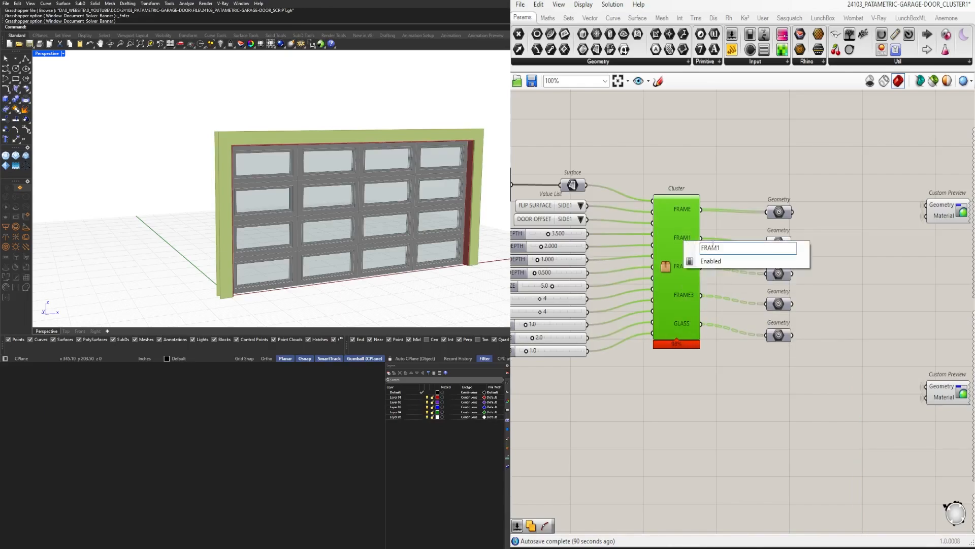
{"action": "key", "text": "Return"}
{"action": "right_click", "coordinate": [694, 215]}
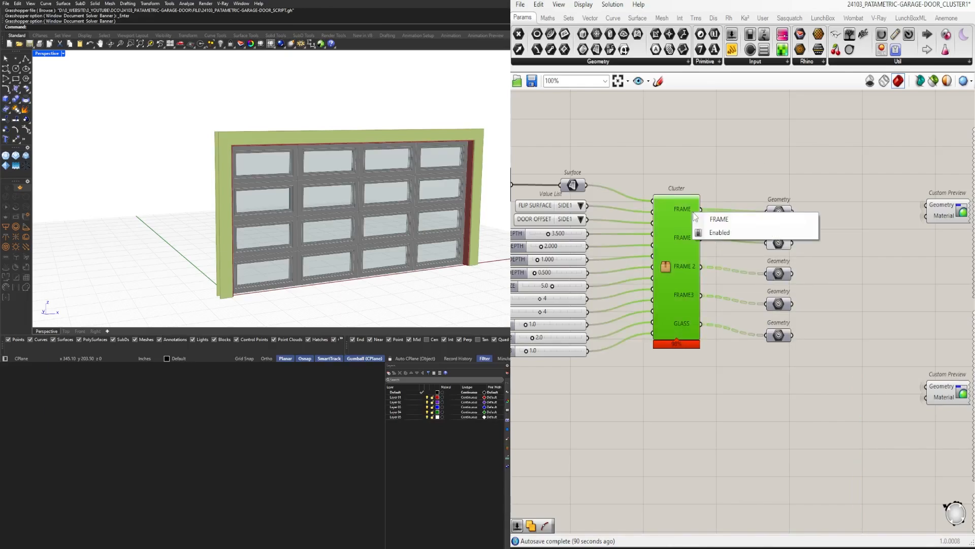
{"action": "key", "text": "Return"}
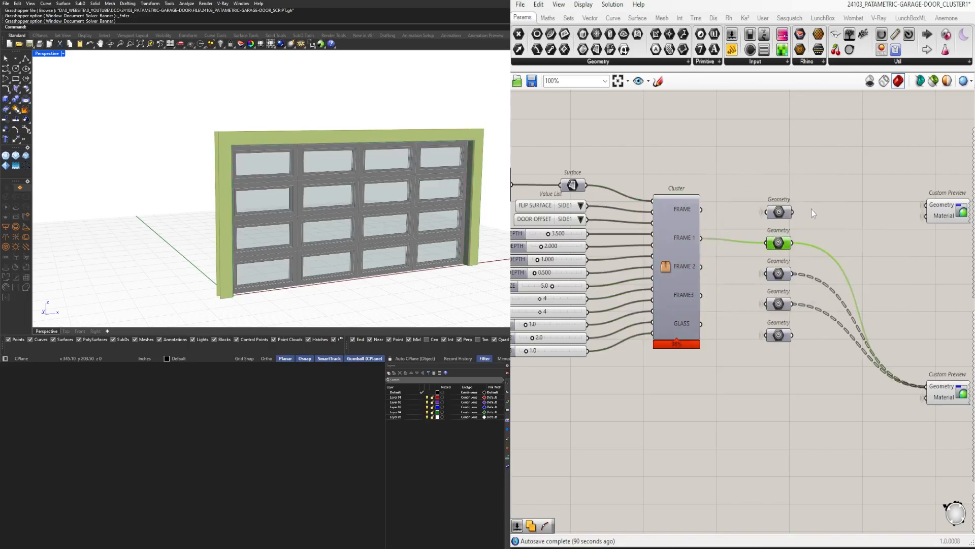
Toggle the viewport preview of the Geometry parameter on the FRAME output on and back off
{"action": "middle_click", "coordinate": [781, 214]}
{"action": "left_click", "coordinate": [796, 196]}
{"action": "middle_click", "coordinate": [774, 213]}
{"action": "left_click", "coordinate": [807, 181]}
{"action": "left_click", "coordinate": [804, 196]}
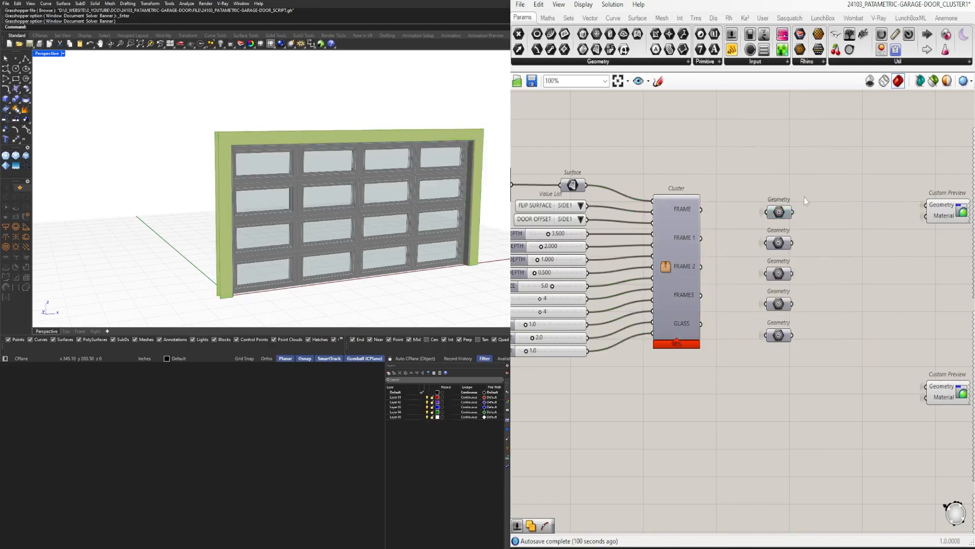
Turn on the viewport preview of the Geometry parameters on the FRAME 1 and FRAME 2 outputs
{"action": "right_click_drag", "start_coordinate": [866, 265], "coordinate": [711, 243]}
{"action": "left_click", "coordinate": [800, 381]}
{"action": "left_click", "coordinate": [752, 330]}
{"action": "right_click_drag", "start_coordinate": [612, 264], "coordinate": [687, 272]}
{"action": "left_click_drag", "start_coordinate": [682, 273], "coordinate": [722, 220]}
{"action": "middle_click", "coordinate": [723, 218]}
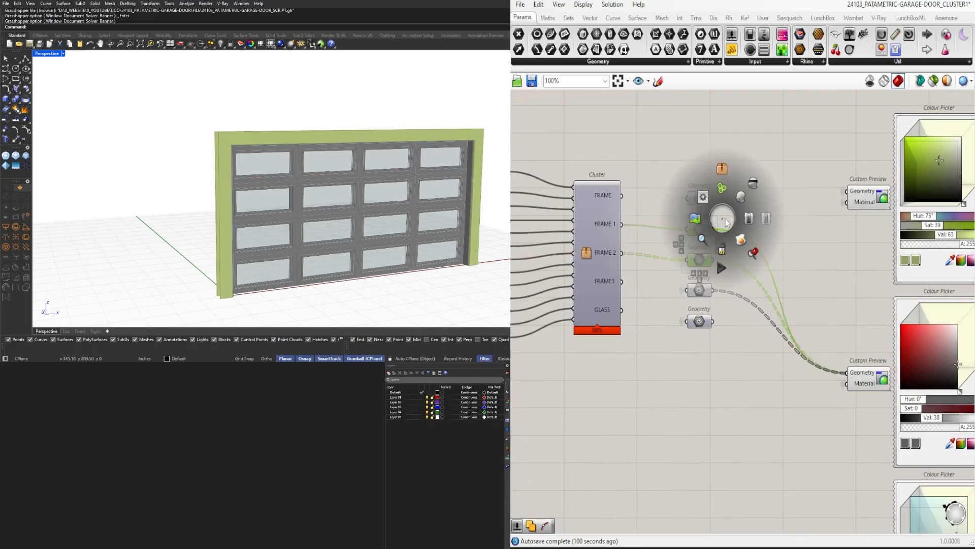
{"action": "left_click", "coordinate": [750, 191]}
{"action": "left_click", "coordinate": [734, 213]}
{"action": "left_click", "coordinate": [704, 229]}
{"action": "left_click", "coordinate": [742, 258]}
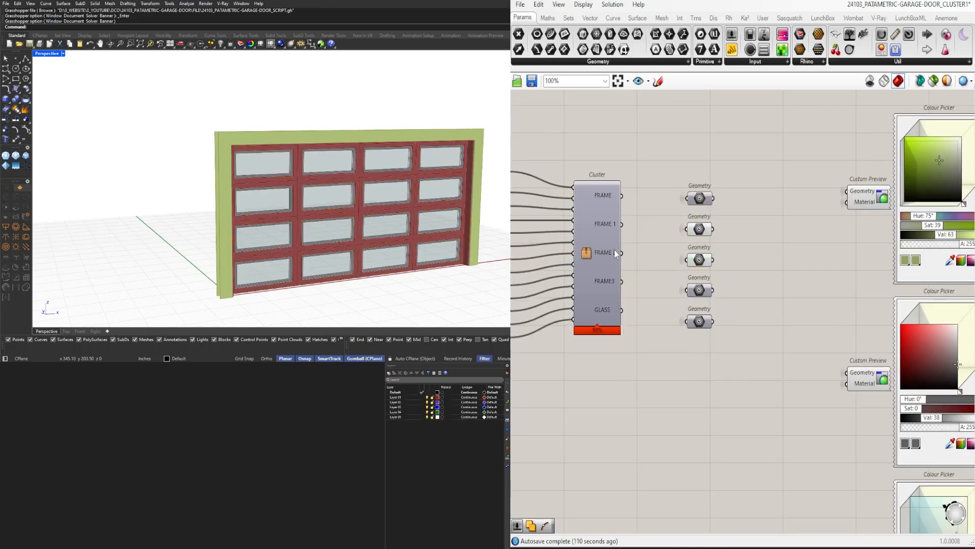
Open the cluster for editing and move the FRAME 1 relay and output pair below all the other outputs
{"action": "left_click", "coordinate": [588, 255]}
{"action": "double_click", "coordinate": [587, 255]}
{"action": "right_click_drag", "start_coordinate": [955, 307], "coordinate": [787, 304]}
{"action": "scroll", "coordinate": [788, 304], "scroll_direction": "up", "scroll_amount": 10}
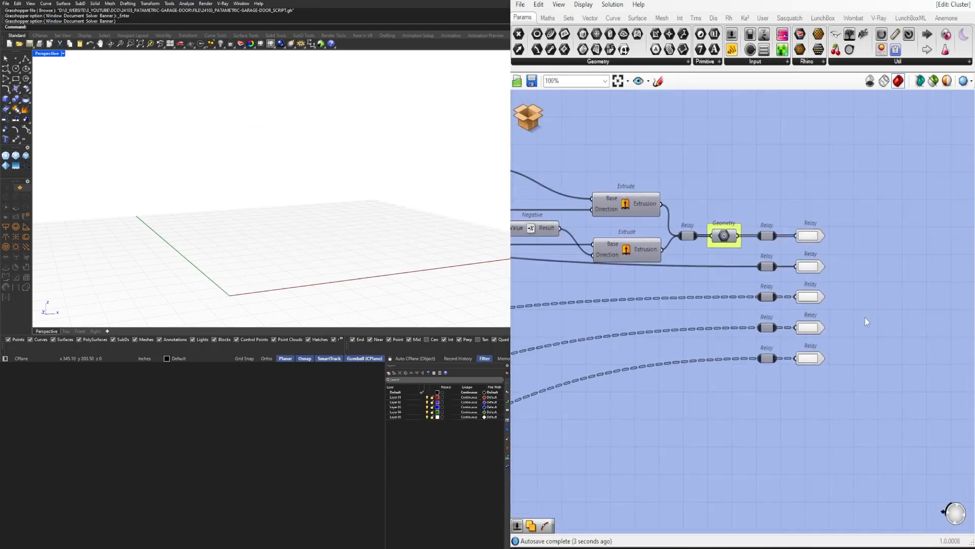
{"action": "scroll", "coordinate": [765, 282], "scroll_direction": "up", "scroll_amount": 2}
{"action": "left_click_drag", "start_coordinate": [834, 318], "coordinate": [769, 240]}
{"action": "left_click_drag", "start_coordinate": [880, 283], "coordinate": [769, 300]}
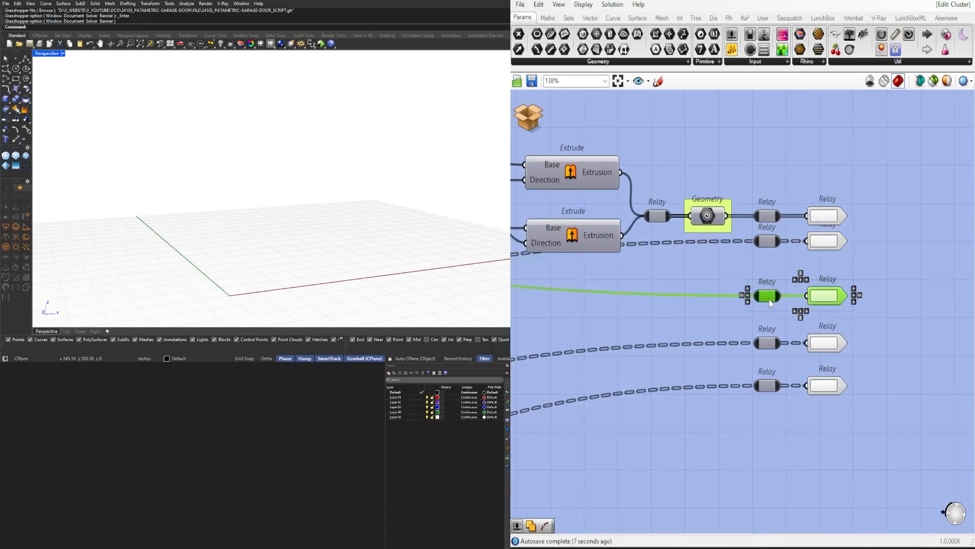
{"action": "left_click_drag", "start_coordinate": [845, 432], "coordinate": [767, 346]}
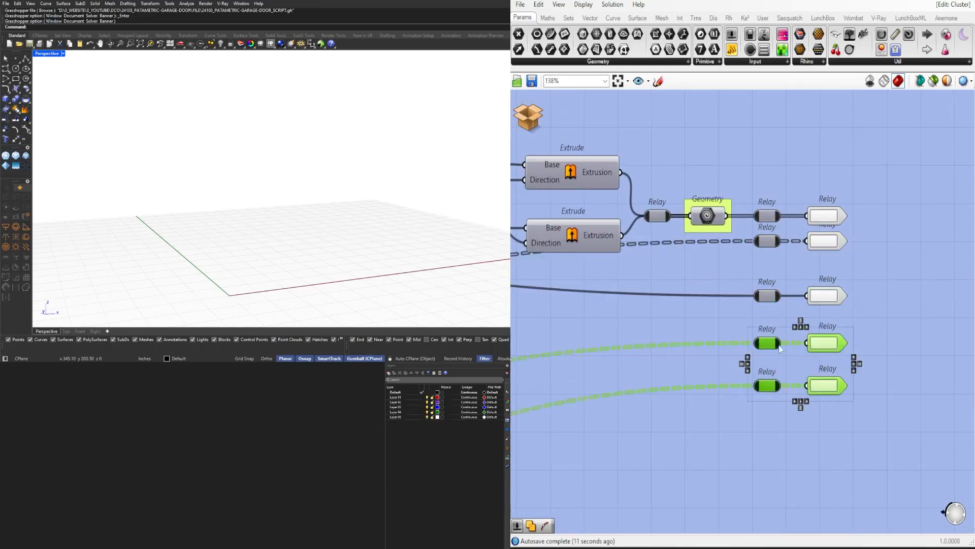
{"action": "left_click_drag", "start_coordinate": [856, 361], "coordinate": [759, 343]}
{"action": "left_click_drag", "start_coordinate": [892, 438], "coordinate": [768, 356]}
{"action": "left_click_drag", "start_coordinate": [838, 324], "coordinate": [769, 290]}
{"action": "left_click_drag", "start_coordinate": [768, 296], "coordinate": [767, 412]}
Space the cluster's five output relays and output hooks evenly, and save the cluster and return to the main definition
{"action": "left_click_drag", "start_coordinate": [858, 432], "coordinate": [767, 285]}
{"action": "left_click_drag", "start_coordinate": [891, 400], "coordinate": [824, 203]}
{"action": "left_click", "coordinate": [827, 359]}
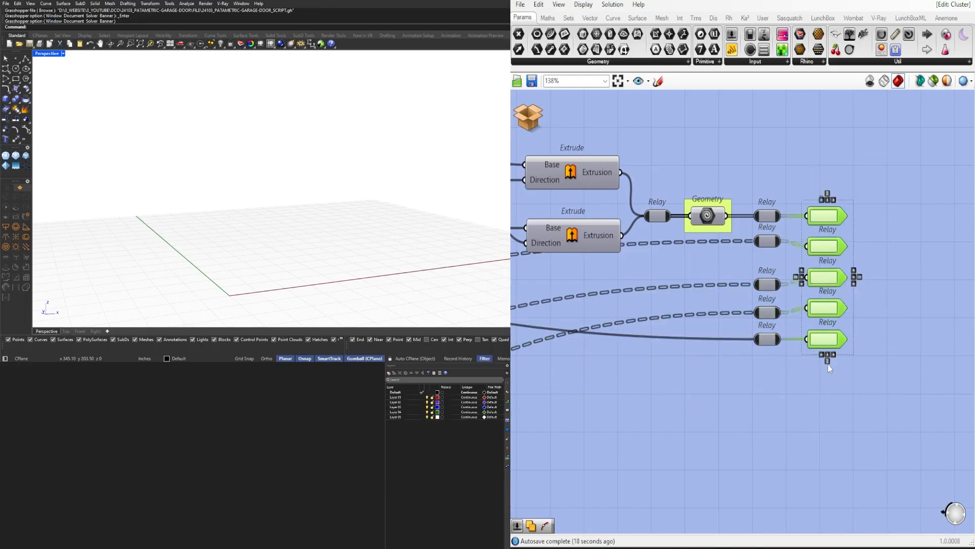
{"action": "left_click_drag", "start_coordinate": [791, 370], "coordinate": [764, 185]}
{"action": "left_click", "coordinate": [771, 357]}
{"action": "left_click_drag", "start_coordinate": [787, 368], "coordinate": [764, 184]}
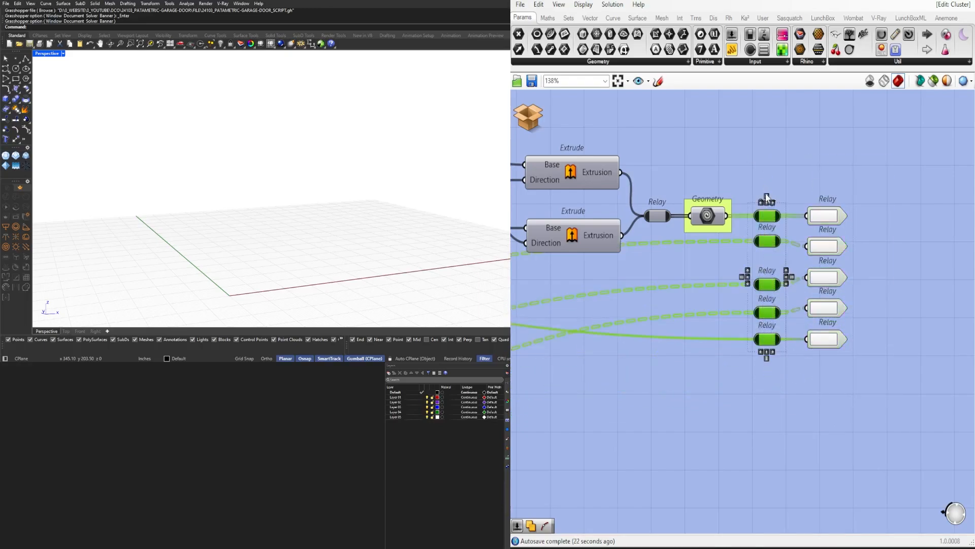
{"action": "left_click", "coordinate": [528, 116]}
{"action": "left_click", "coordinate": [564, 118]}
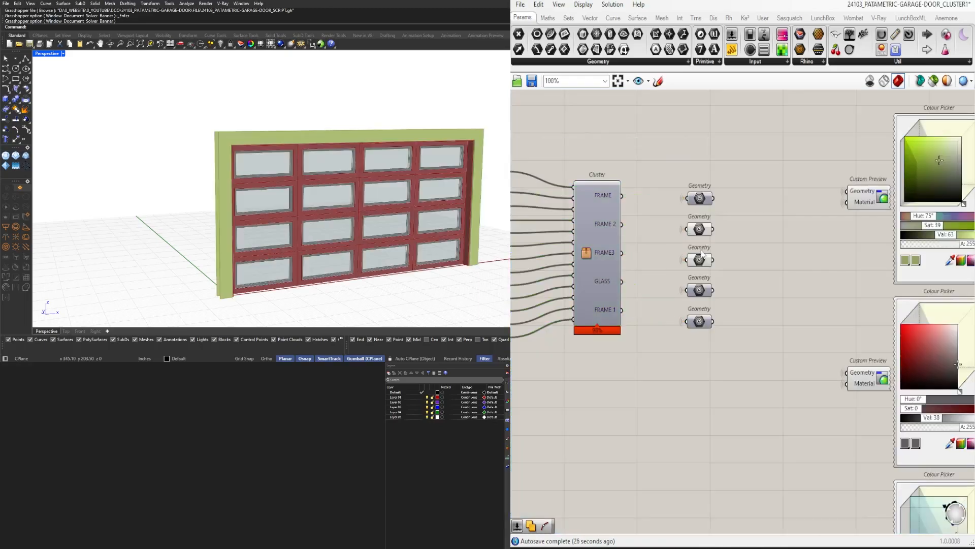
Move the FRAME 1 Geometry parameter below the others and shift the remaining three up under the first one
{"action": "left_click_drag", "start_coordinate": [735, 354], "coordinate": [694, 182]}
{"action": "left_click", "coordinate": [738, 240]}
{"action": "left_click_drag", "start_coordinate": [701, 226], "coordinate": [701, 366]}
{"action": "right_click_drag", "start_coordinate": [898, 343], "coordinate": [796, 302]}
{"action": "scroll", "coordinate": [795, 302], "scroll_direction": "down", "scroll_amount": 2}
{"action": "scroll", "coordinate": [795, 300], "scroll_direction": "down", "scroll_amount": 1}
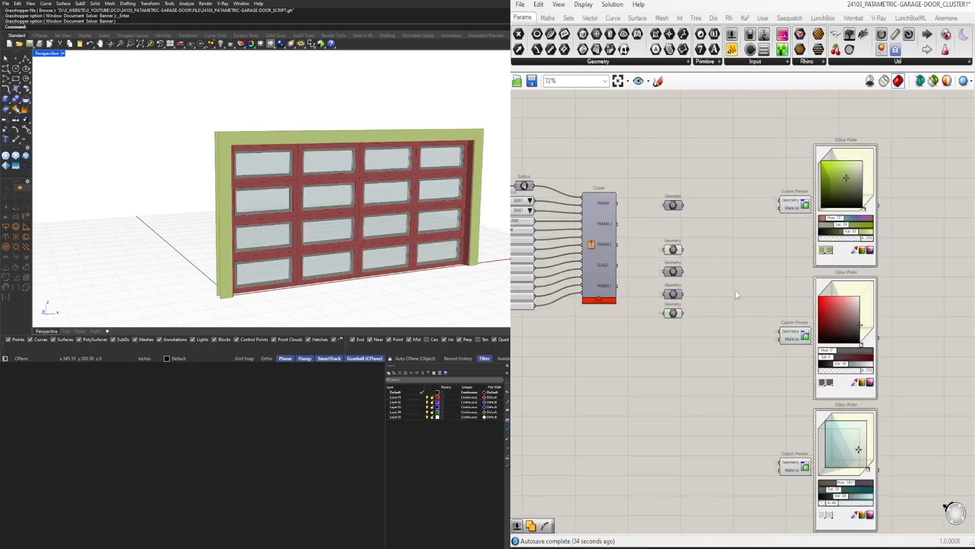
{"action": "scroll", "coordinate": [686, 264], "scroll_direction": "up", "scroll_amount": 3}
{"action": "left_click", "coordinate": [659, 234]}
{"action": "left_click_drag", "start_coordinate": [697, 224], "coordinate": [653, 312]}
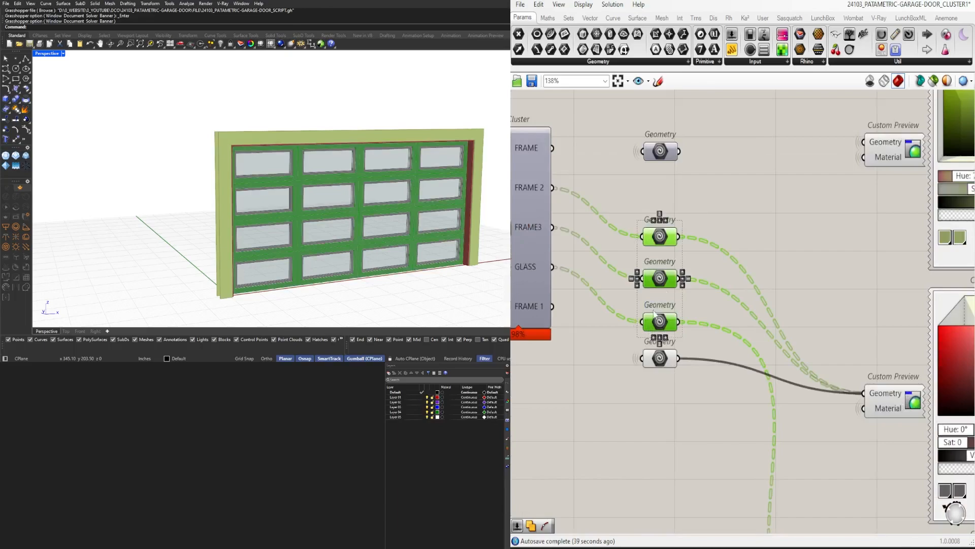
{"action": "left_click_drag", "start_coordinate": [665, 229], "coordinate": [665, 188]}
Rename the cluster's second output DOOR and its first output TRIM
{"action": "right_click_drag", "start_coordinate": [666, 192], "coordinate": [774, 202]}
{"action": "right_click", "coordinate": [660, 198]}
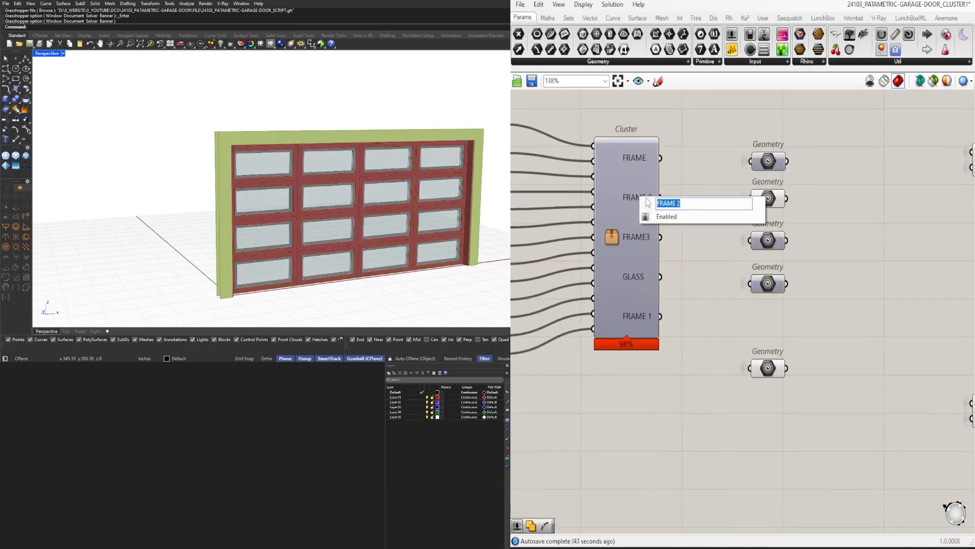
{"action": "type", "text": "DOOR"}
{"action": "key", "text": "Return"}
{"action": "right_click_drag", "start_coordinate": [919, 160], "coordinate": [774, 280]}
{"action": "left_click", "coordinate": [865, 275]}
{"action": "right_click_drag", "start_coordinate": [652, 284], "coordinate": [827, 296]}
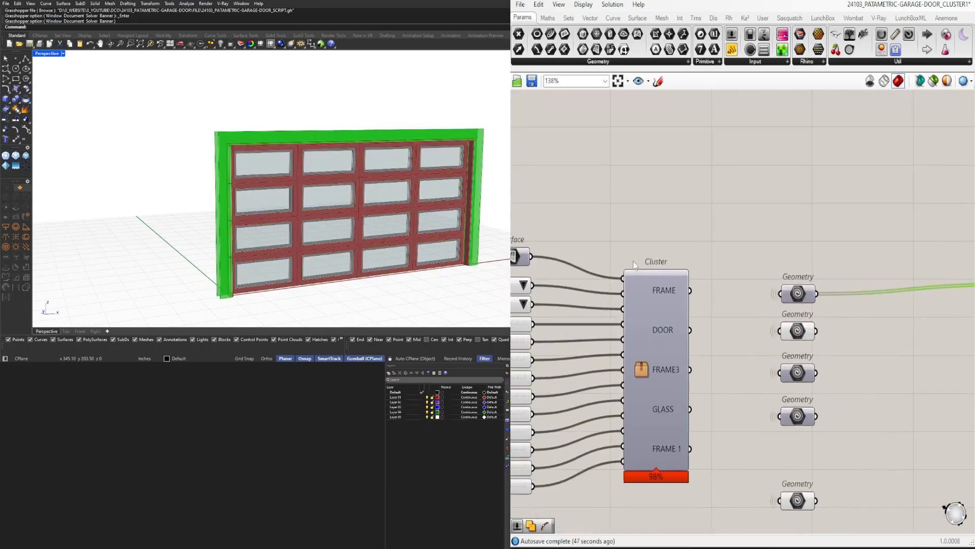
{"action": "right_click", "coordinate": [674, 294]}
Turn on the preview of the third output's Geometry parameter and rename that output FRAME2
{"action": "right_click_drag", "start_coordinate": [722, 298], "coordinate": [719, 244]}
{"action": "left_click", "coordinate": [799, 317]}
{"action": "scroll", "coordinate": [802, 315], "scroll_direction": "down", "scroll_amount": 1}
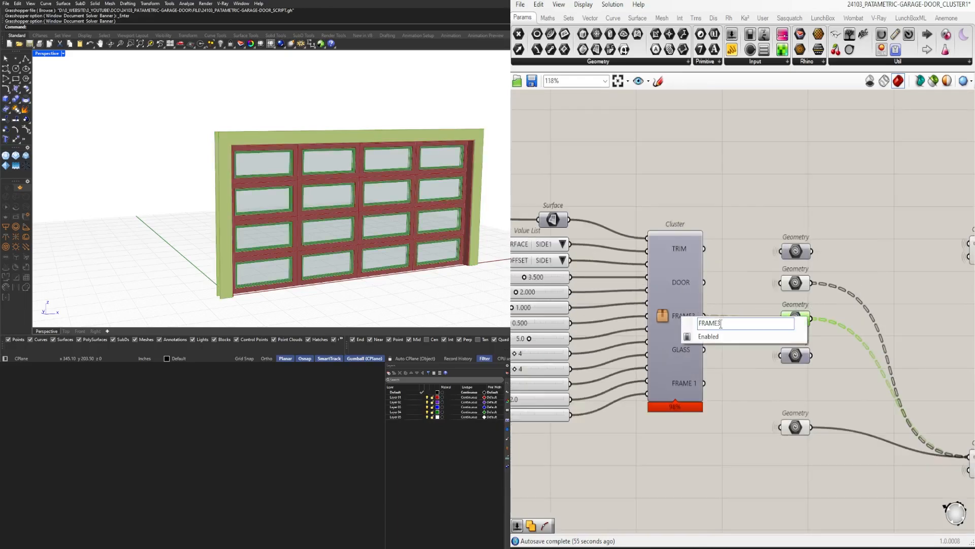
{"action": "left_click", "coordinate": [772, 387]}
Toggle the viewport preview of the Geometry parameter on the GLASS output
{"action": "left_click", "coordinate": [796, 355]}
{"action": "scroll", "coordinate": [796, 354], "scroll_direction": "up", "scroll_amount": 1}
{"action": "middle_click", "coordinate": [795, 353]}
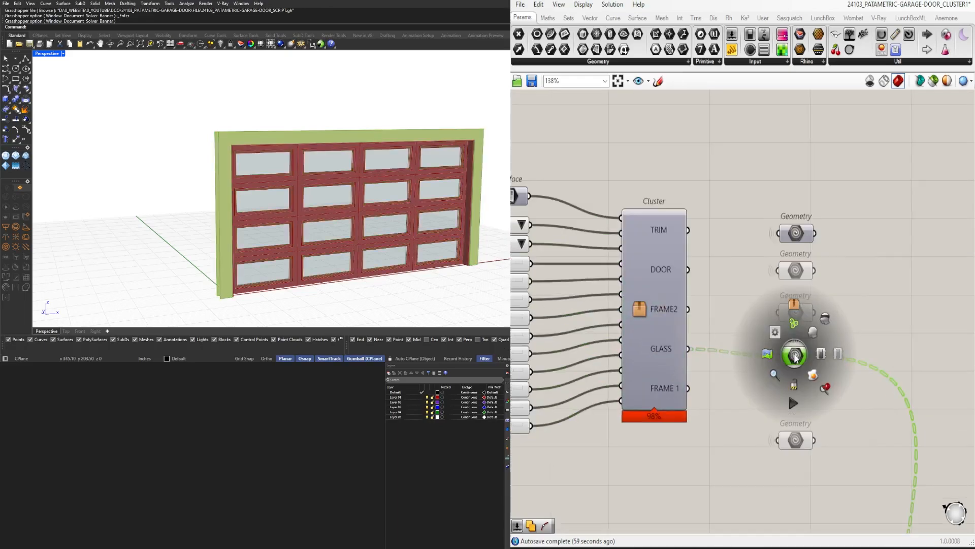
{"action": "left_click", "coordinate": [808, 343]}
{"action": "middle_click", "coordinate": [807, 343]}
{"action": "left_click", "coordinate": [820, 351]}
Replace the Geometry parameter on the FRAME 1 output with a new one placed directly under the GLASS parameter
{"action": "left_click", "coordinate": [807, 410]}
{"action": "left_click_drag", "start_coordinate": [786, 441], "coordinate": [787, 401]}
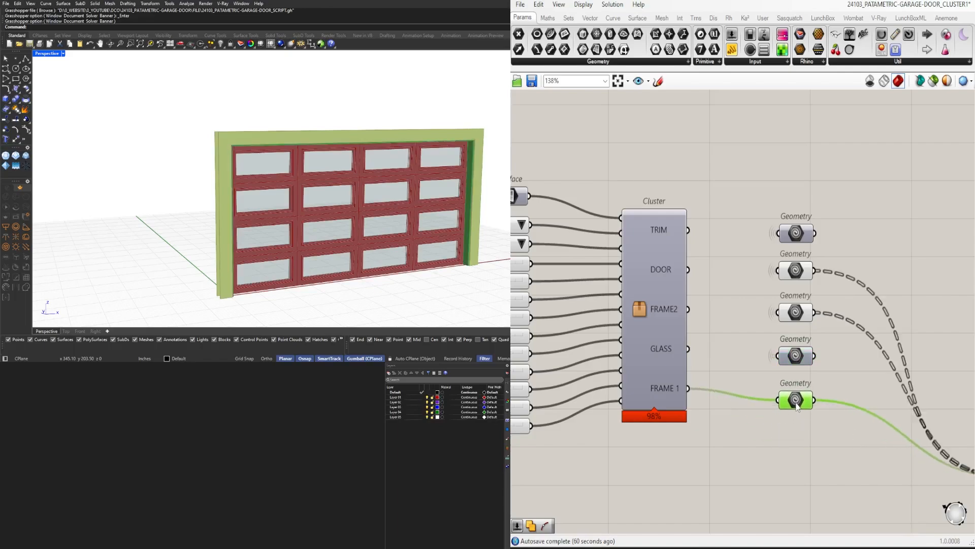
{"action": "key", "text": "Delete"}
{"action": "key", "text": "ctrl+z"}
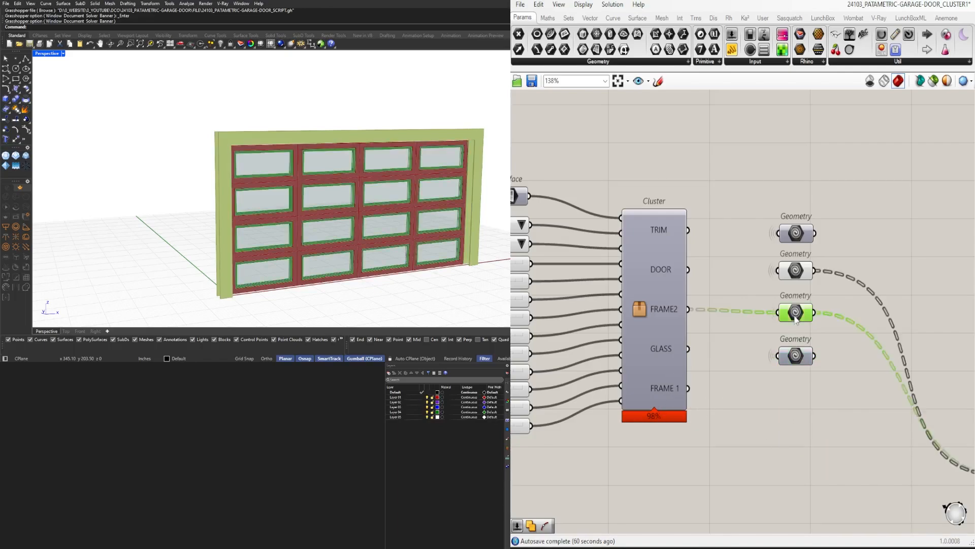
{"action": "left_click_drag", "start_coordinate": [748, 412], "coordinate": [781, 404]}
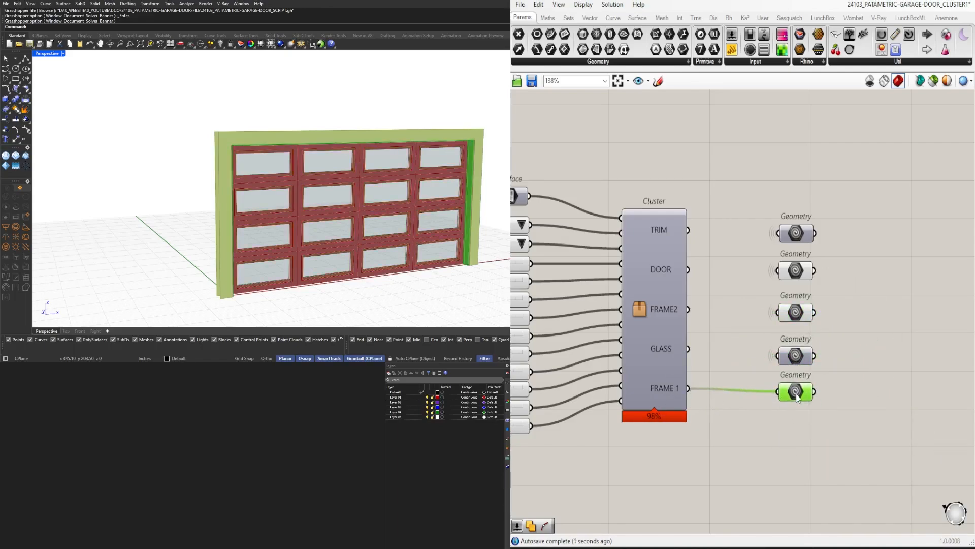
Connect the new FRAME 1 Geometry parameter to the second Custom Preview's Geometry input alongside the door parameters
{"action": "right_click_drag", "start_coordinate": [813, 397], "coordinate": [681, 351]}
{"action": "scroll", "coordinate": [792, 351], "scroll_direction": "down", "scroll_amount": 3}
{"action": "right_click_drag", "start_coordinate": [832, 351], "coordinate": [833, 270]}
{"action": "scroll", "coordinate": [704, 278], "scroll_direction": "up", "scroll_amount": 3}
{"action": "left_click_drag", "start_coordinate": [685, 255], "coordinate": [869, 338], "text": "shift"}
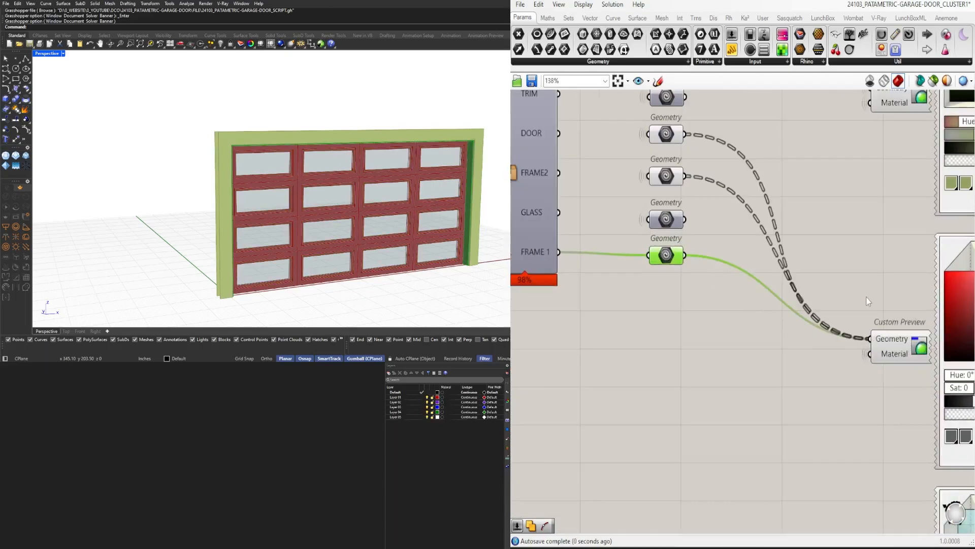
{"action": "left_click", "coordinate": [867, 298]}
Rename the cluster's third output DOOR2 and its second output DOOR1
{"action": "right_click_drag", "start_coordinate": [626, 228], "coordinate": [763, 304]}
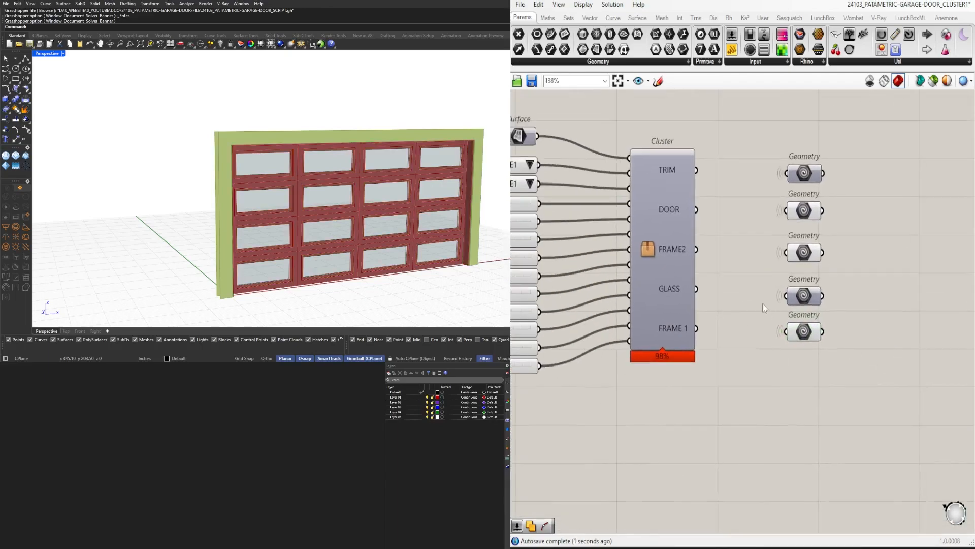
{"action": "left_click", "coordinate": [649, 274]}
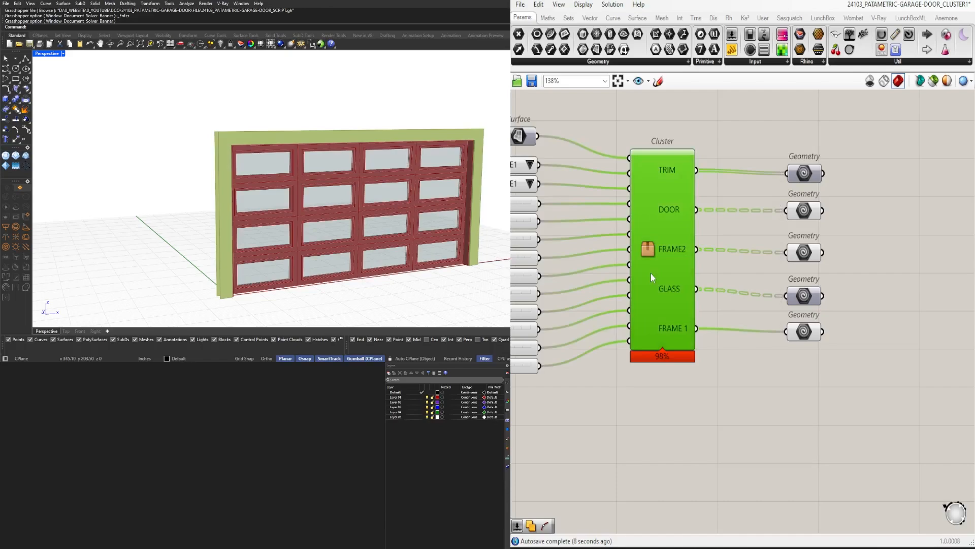
{"action": "left_click", "coordinate": [798, 253]}
{"action": "right_click", "coordinate": [675, 250]}
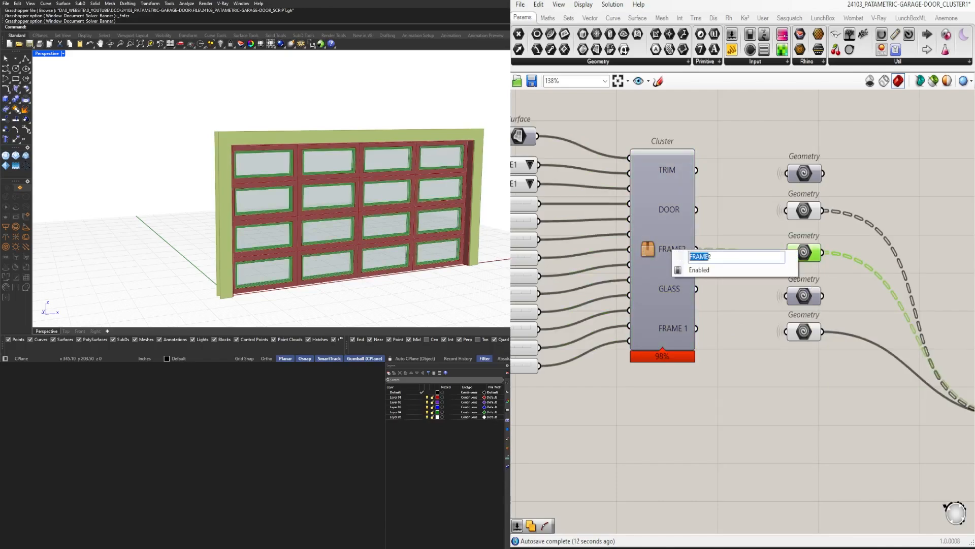
{"action": "left_click", "coordinate": [678, 209]}
{"action": "right_click", "coordinate": [679, 208]}
{"action": "left_click", "coordinate": [717, 215]}
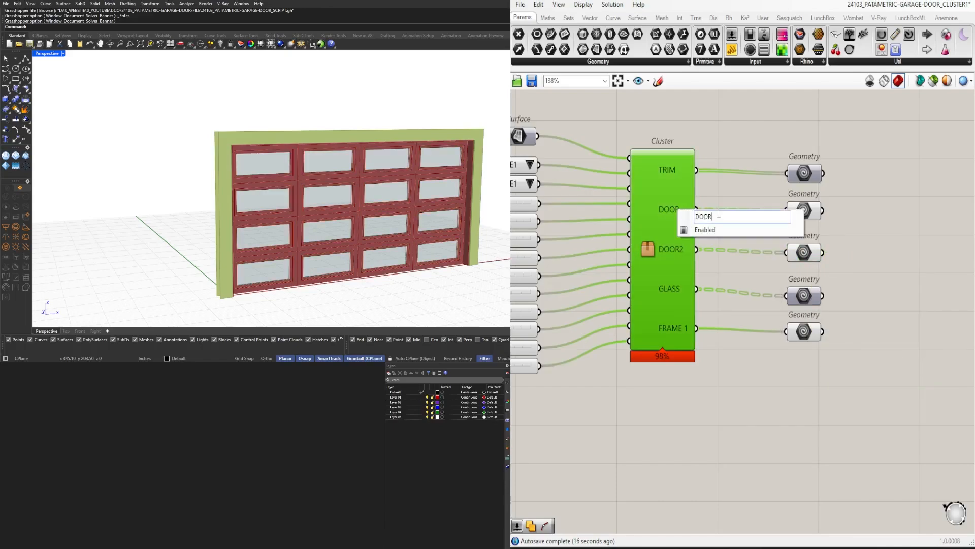
{"action": "type", "text": "1"}
{"action": "left_click", "coordinate": [767, 152]}
Rename the cluster's last output FRAME
{"action": "right_click_drag", "start_coordinate": [666, 334], "coordinate": [627, 379]}
{"action": "right_click", "coordinate": [635, 374]}
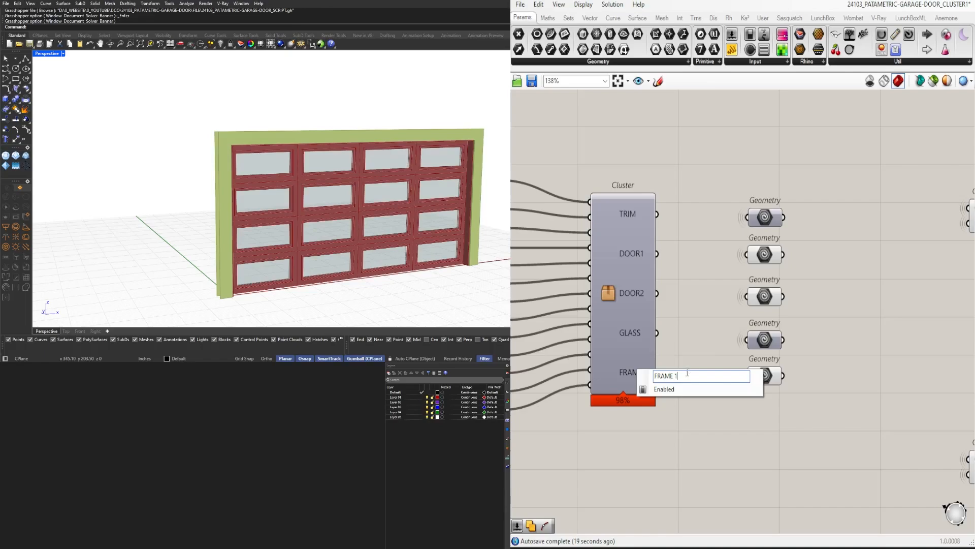
{"action": "left_click", "coordinate": [772, 440]}
Check which Geometry parameters feed the second Custom Preview
{"action": "scroll", "coordinate": [734, 341], "scroll_direction": "down", "scroll_amount": 2}
{"action": "left_click_drag", "start_coordinate": [827, 442], "coordinate": [710, 246]}
{"action": "scroll", "coordinate": [766, 191], "scroll_direction": "down", "scroll_amount": 4}
{"action": "left_click", "coordinate": [849, 298]}
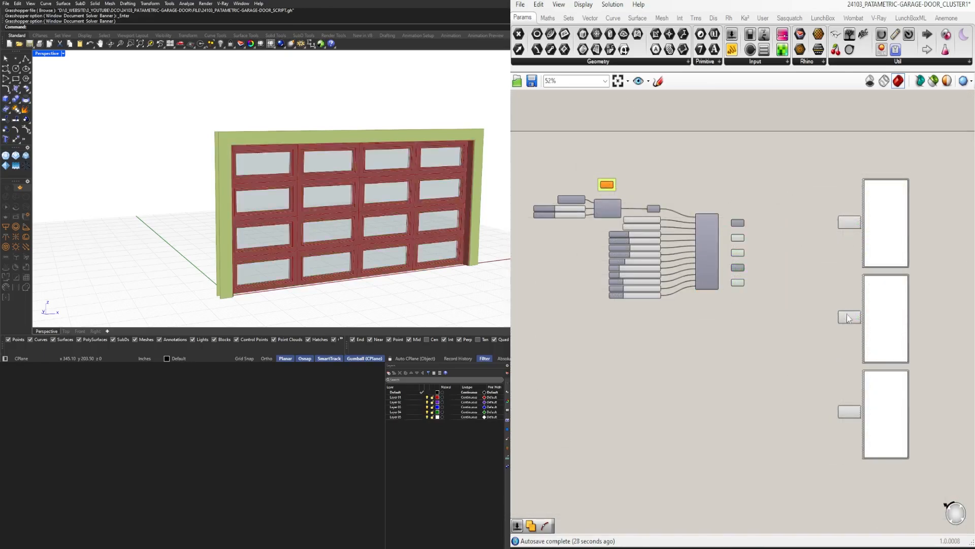
{"action": "left_click", "coordinate": [847, 315]}
{"action": "scroll", "coordinate": [736, 269], "scroll_direction": "up", "scroll_amount": 4}
{"action": "left_click", "coordinate": [735, 266]}
Reopen the cluster, move the GLASS relay and output pair below the FRAME pair, and save and close the cluster
{"action": "left_click", "coordinate": [688, 246]}
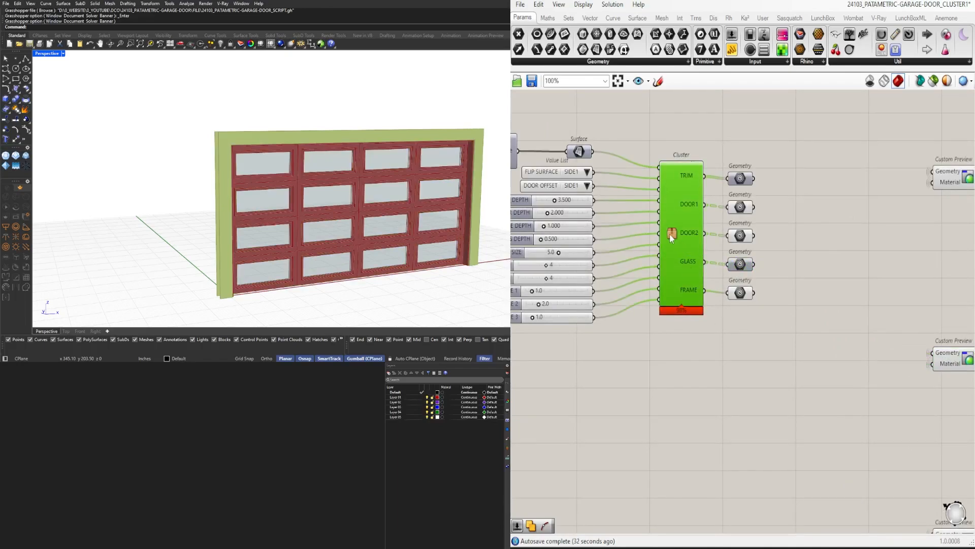
{"action": "double_click", "coordinate": [670, 233]}
{"action": "scroll", "coordinate": [905, 316], "scroll_direction": "up", "scroll_amount": 5}
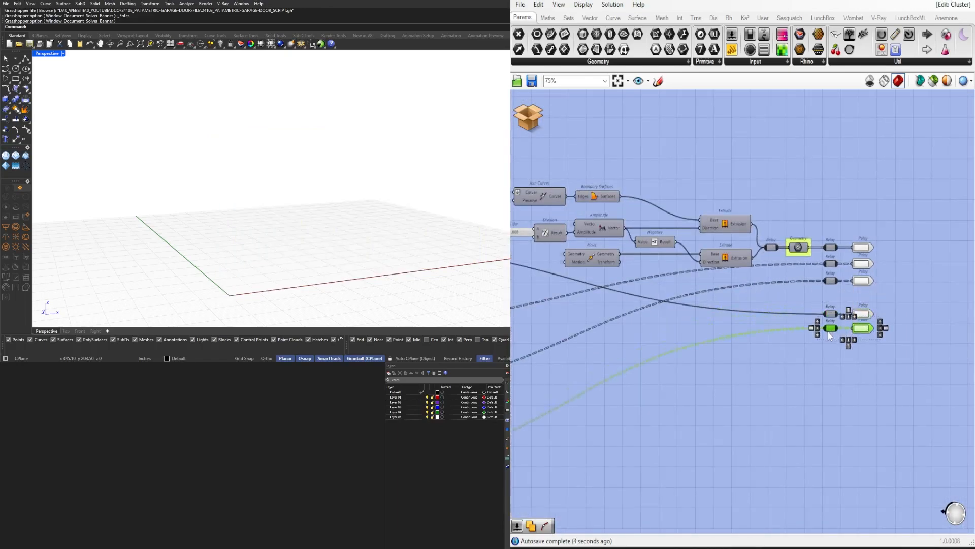
{"action": "scroll", "coordinate": [839, 301], "scroll_direction": "up", "scroll_amount": 3}
{"action": "left_click_drag", "start_coordinate": [886, 348], "coordinate": [827, 300]}
{"action": "left_click", "coordinate": [534, 127]}
{"action": "left_click", "coordinate": [556, 135]}
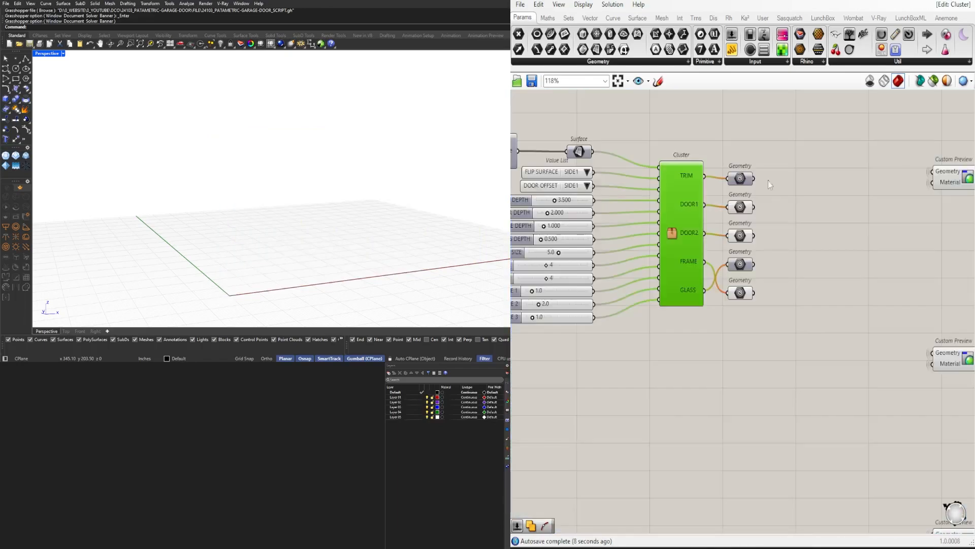
Swap the positions of the FRAME and GLASS Geometry parameters to match the cluster's output order and inspect all five connections
{"action": "left_click_drag", "start_coordinate": [667, 262], "coordinate": [662, 288]}
{"action": "left_click_drag", "start_coordinate": [668, 291], "coordinate": [667, 265]}
{"action": "left_click", "coordinate": [695, 252]}
{"action": "left_click_drag", "start_coordinate": [728, 334], "coordinate": [663, 170]}
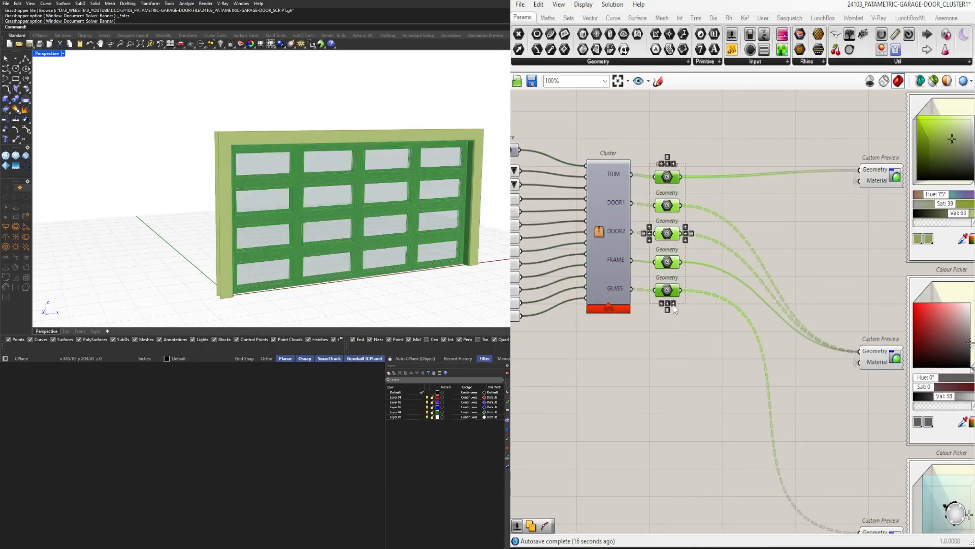
{"action": "left_click", "coordinate": [712, 285]}
Look over the whole definition, from the surface and slider inputs through the cluster to the custom previews
{"action": "scroll", "coordinate": [720, 204], "scroll_direction": "down", "scroll_amount": 5}
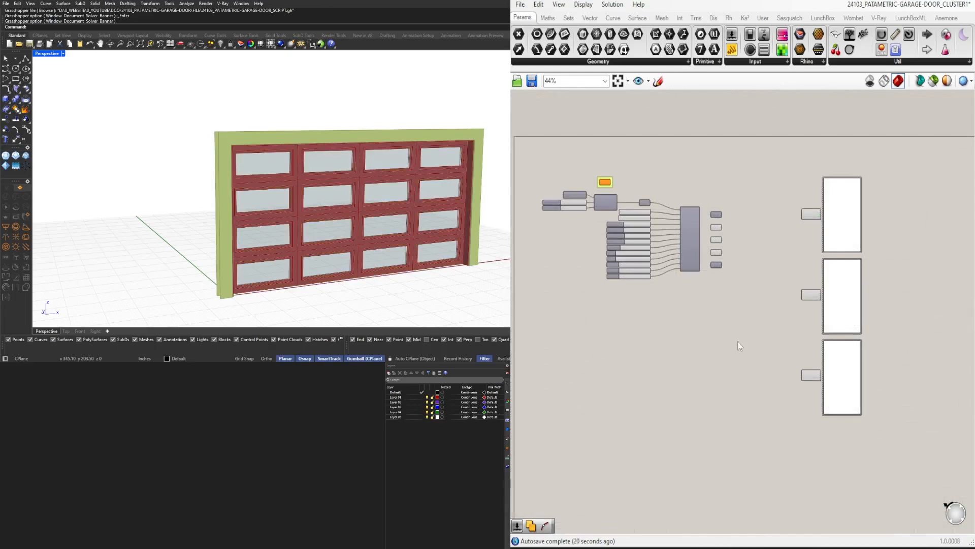
{"action": "right_click_drag", "start_coordinate": [749, 350], "coordinate": [834, 367]}
{"action": "left_click_drag", "start_coordinate": [852, 374], "coordinate": [653, 191]}
{"action": "scroll", "coordinate": [683, 218], "scroll_direction": "up", "scroll_amount": 2}
{"action": "scroll", "coordinate": [700, 231], "scroll_direction": "down", "scroll_amount": 1}
{"action": "left_click", "coordinate": [721, 365]}
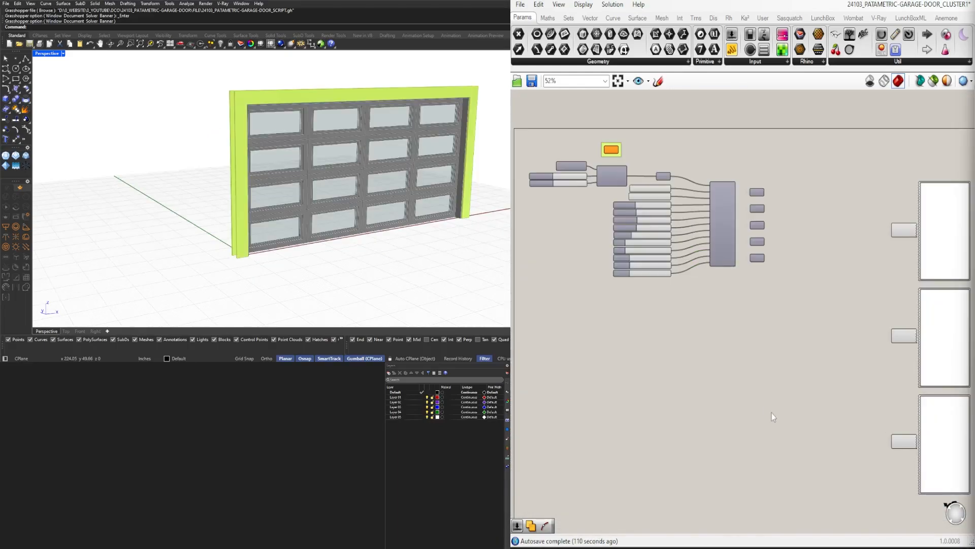
{"action": "scroll", "coordinate": [692, 240], "scroll_direction": "up", "scroll_amount": 3}
{"action": "scroll", "coordinate": [691, 240], "scroll_direction": "down", "scroll_amount": 4}
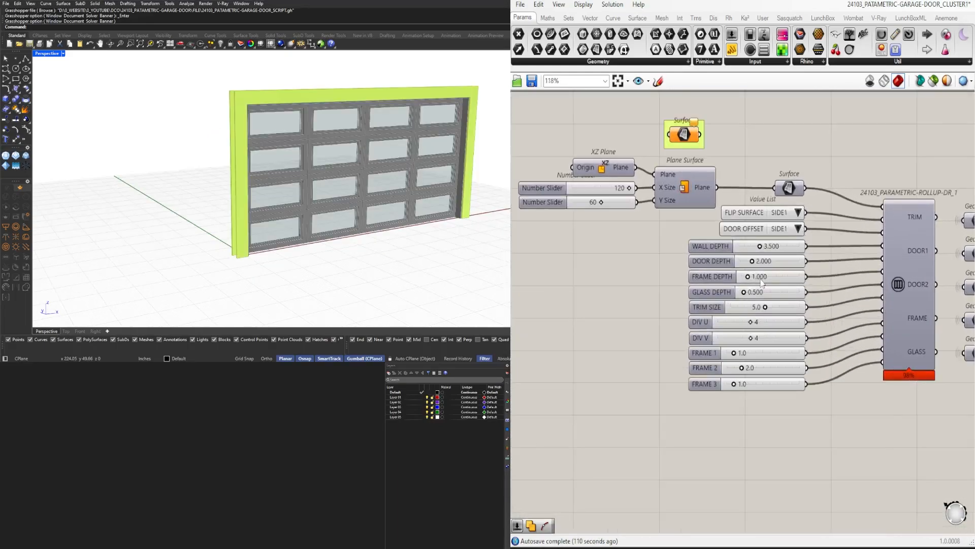
{"action": "scroll", "coordinate": [825, 320], "scroll_direction": "up", "scroll_amount": 2}
{"action": "scroll", "coordinate": [868, 227], "scroll_direction": "down", "scroll_amount": 1}
{"action": "right_click_drag", "start_coordinate": [870, 239], "coordinate": [819, 235]}
{"action": "left_click_drag", "start_coordinate": [827, 272], "coordinate": [579, 135]}
{"action": "scroll", "coordinate": [589, 142], "scroll_direction": "up", "scroll_amount": 2}
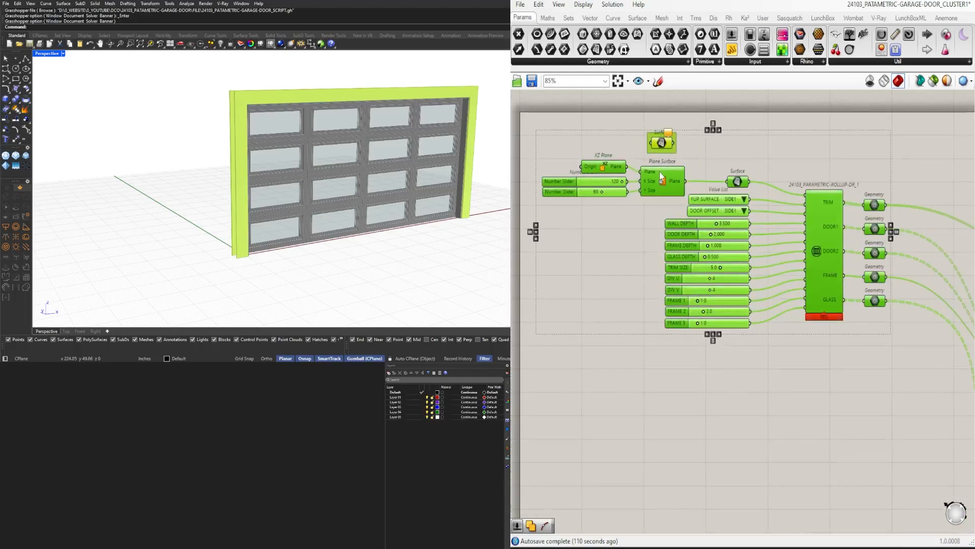
{"action": "scroll", "coordinate": [686, 154], "scroll_direction": "down", "scroll_amount": 5}
{"action": "key", "text": "ctrl+a"}
{"action": "scroll", "coordinate": [700, 149], "scroll_direction": "up", "scroll_amount": 3}
Move the three Custom Preview components and their colour pickers closer to the Geometry parameters
{"action": "left_click_drag", "start_coordinate": [792, 134], "coordinate": [956, 506]}
{"action": "left_click_drag", "start_coordinate": [864, 178], "coordinate": [862, 176]}
{"action": "left_click", "coordinate": [775, 152]}
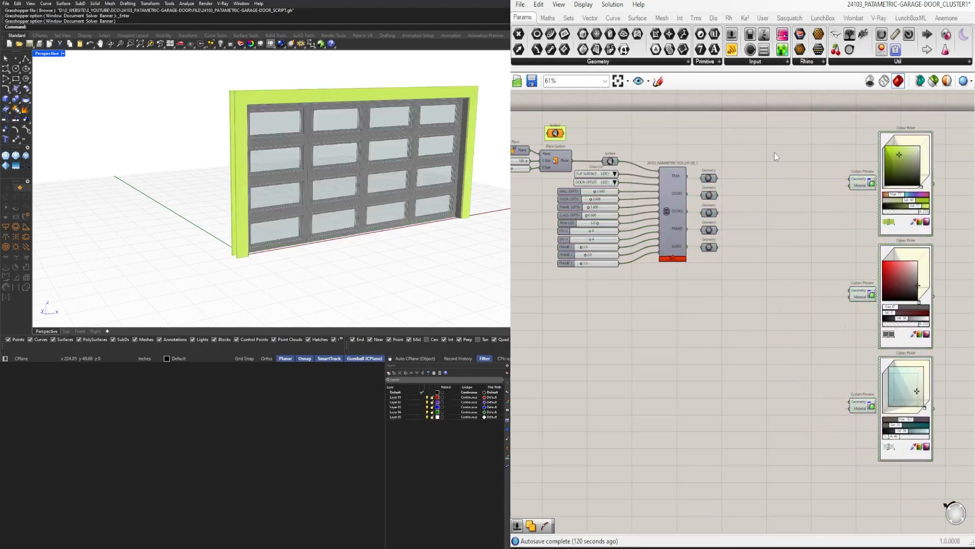
{"action": "scroll", "coordinate": [772, 152], "scroll_direction": "down", "scroll_amount": 3}
{"action": "left_click_drag", "start_coordinate": [919, 381], "coordinate": [798, 155]}
{"action": "scroll", "coordinate": [800, 158], "scroll_direction": "up", "scroll_amount": 2}
{"action": "left_click_drag", "start_coordinate": [827, 179], "coordinate": [772, 178]}
{"action": "left_click", "coordinate": [738, 145]}
{"action": "right_click_drag", "start_coordinate": [680, 234], "coordinate": [724, 228]}
{"action": "scroll", "coordinate": [608, 91], "scroll_direction": "up", "scroll_amount": 2}
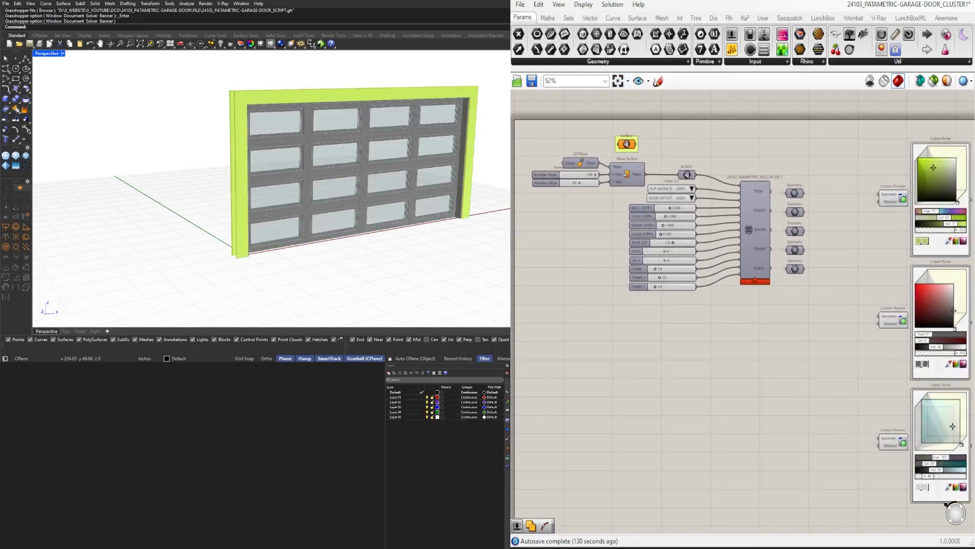